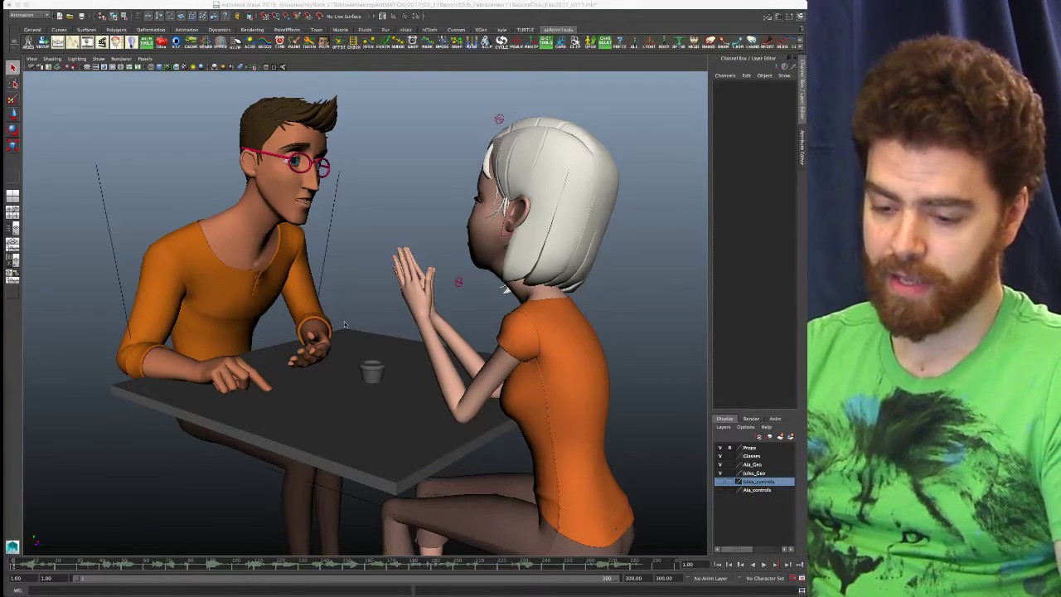
{"action": "mouse_move", "coordinate": [413, 306]}
{"action": "left_mouse_down", "text": "alt"}
{"action": "mouse_move", "coordinate": [531, 357]}
{"action": "mouse_move", "coordinate": [419, 319]}
{"action": "mouse_move", "coordinate": [407, 306]}
{"action": "left_mouse_up", "text": "alt"}
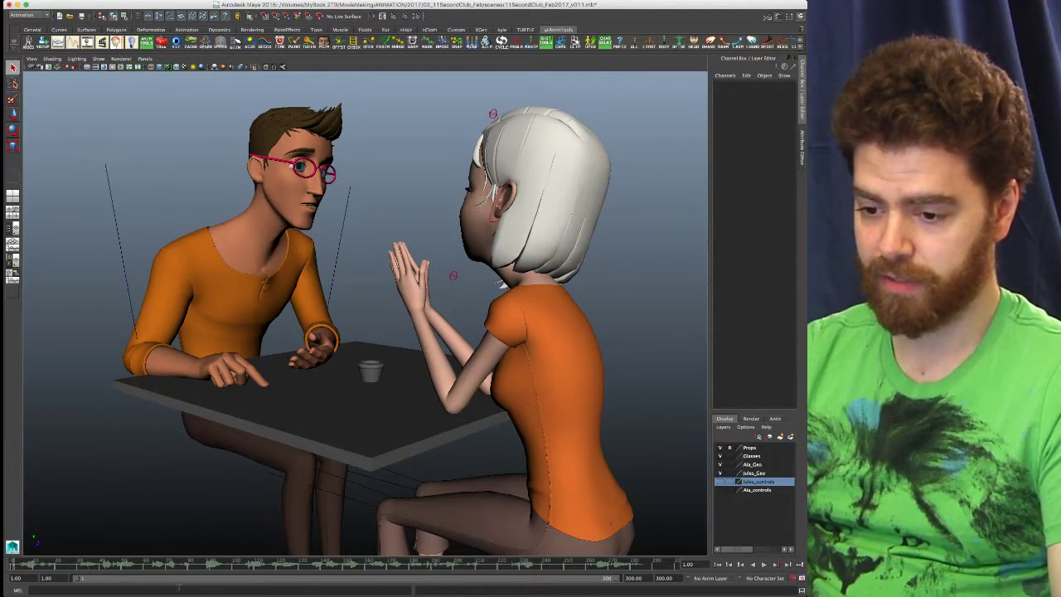
{"action": "key", "text": "super+Tab"}
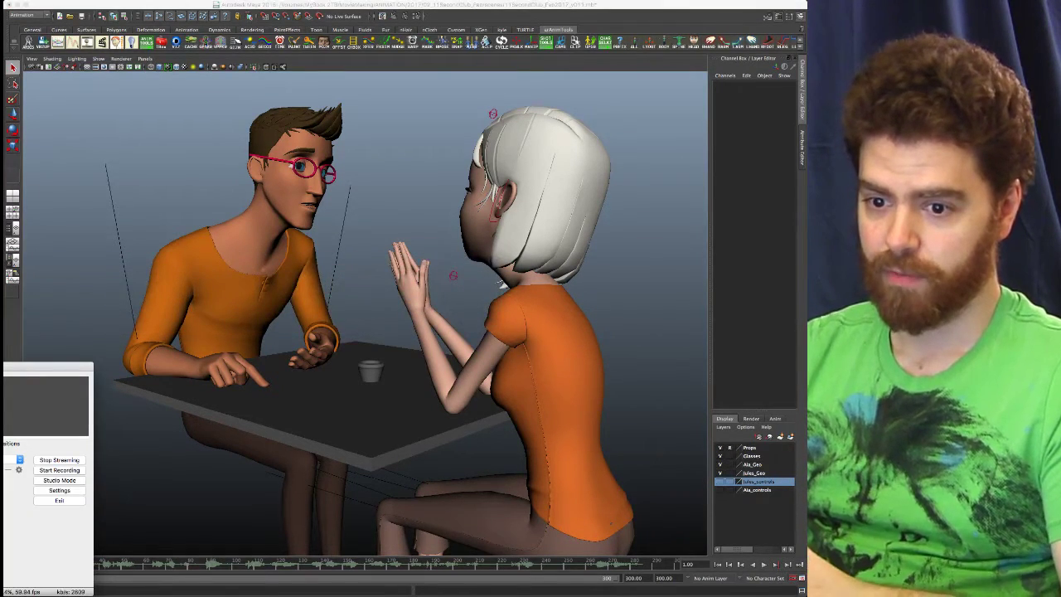
{"action": "left_click_drag", "start_coordinate": [61, 370], "coordinate": [3, 370]}
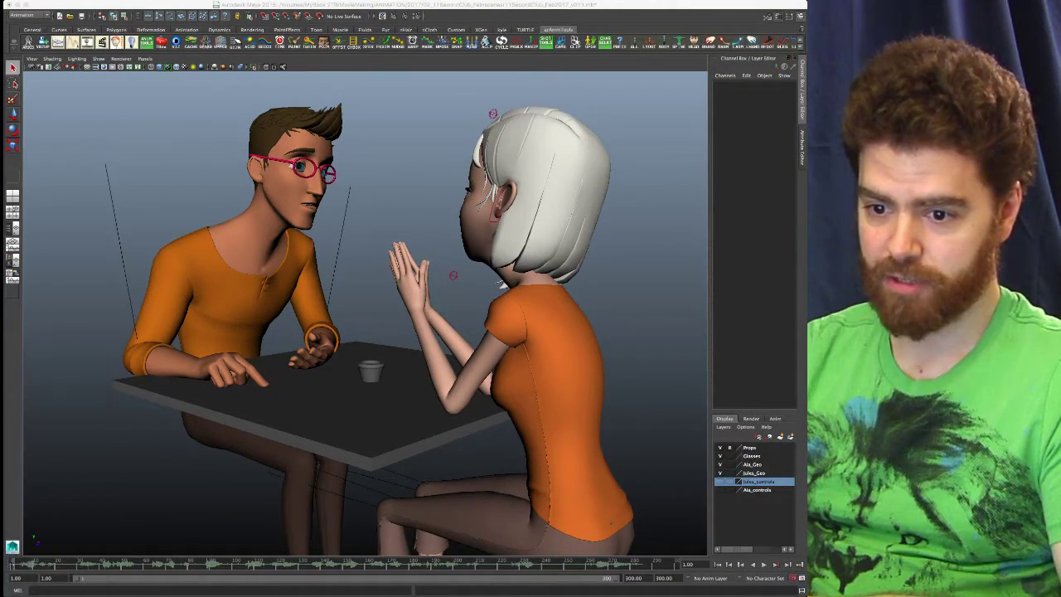
{"action": "left_click", "coordinate": [14, 308]}
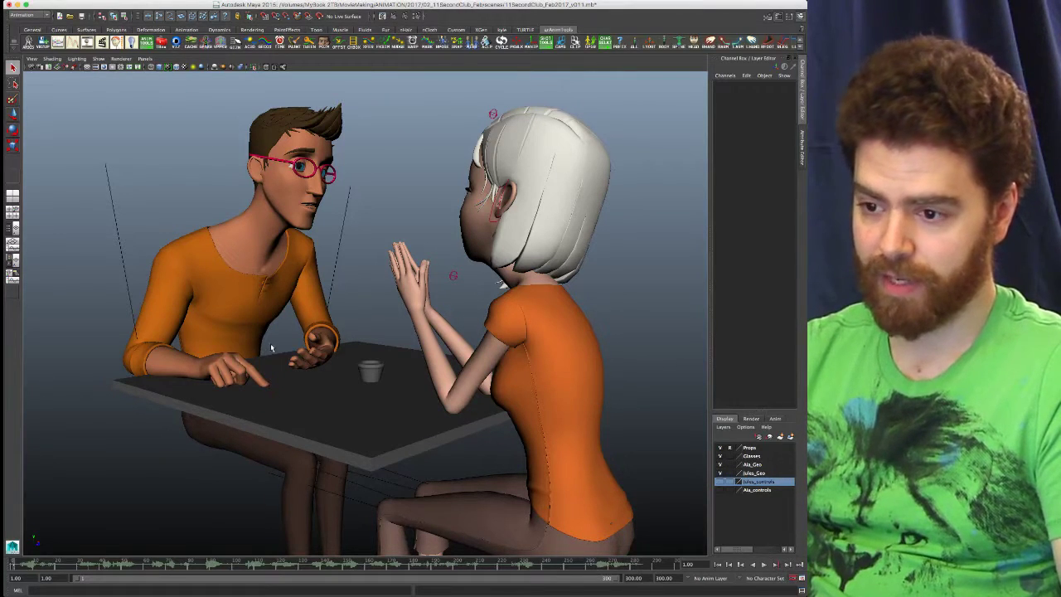
- Examine the two characters seated at the table from several angles, including their legs and feet
{"action": "left_click_drag", "start_coordinate": [142, 384], "coordinate": [56, 379], "text": "alt"}
{"action": "left_click_drag", "start_coordinate": [473, 343], "coordinate": [104, 357], "text": "alt"}
{"action": "left_click_drag", "start_coordinate": [515, 337], "coordinate": [450, 332], "text": "alt"}
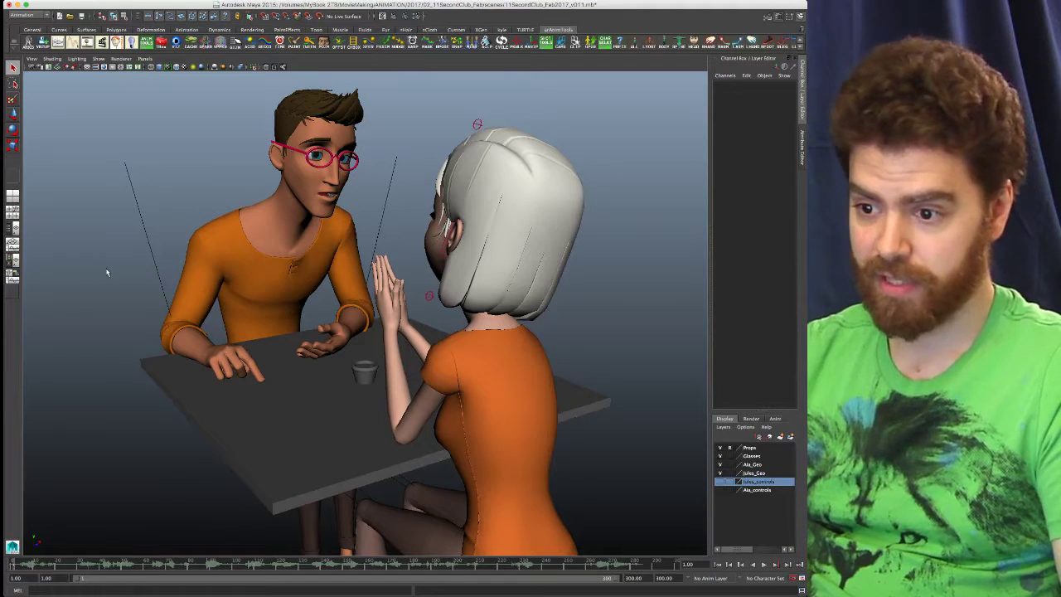
{"action": "left_click_drag", "start_coordinate": [528, 391], "coordinate": [329, 425], "text": "alt"}
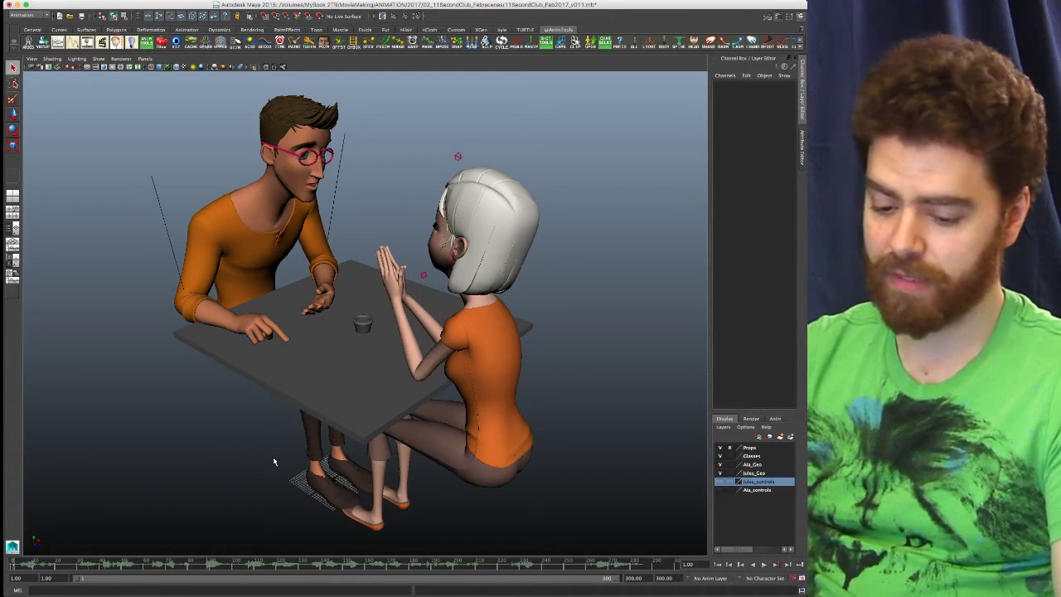
- Switch to the playblast movie, scrub through its opening shots and return to the first frame
{"action": "key", "text": "super+Tab"}
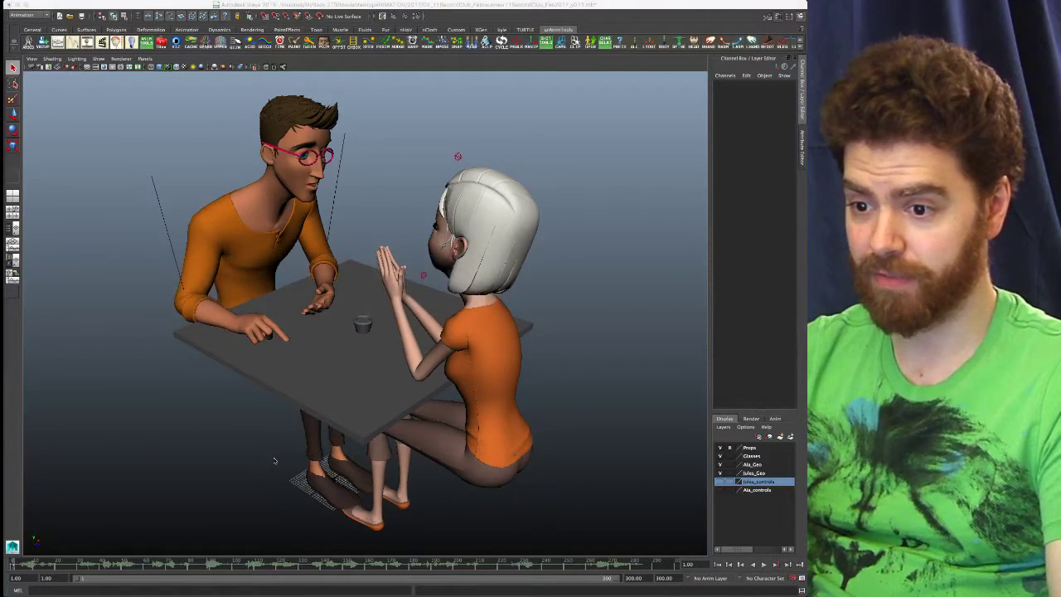
{"action": "key", "text": "super+Tab"}
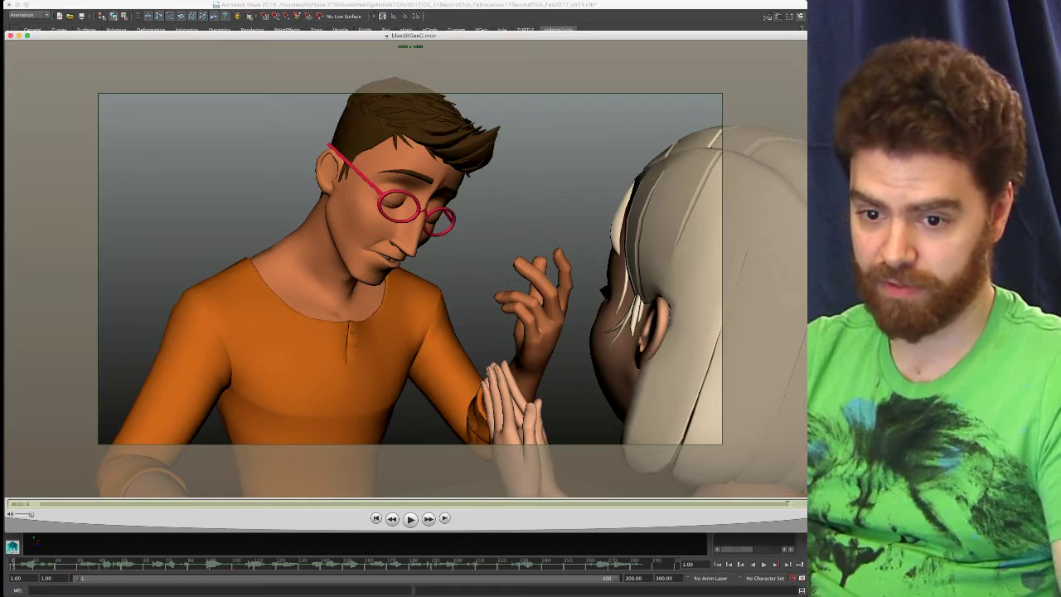
{"action": "key", "text": "super+Tab"}
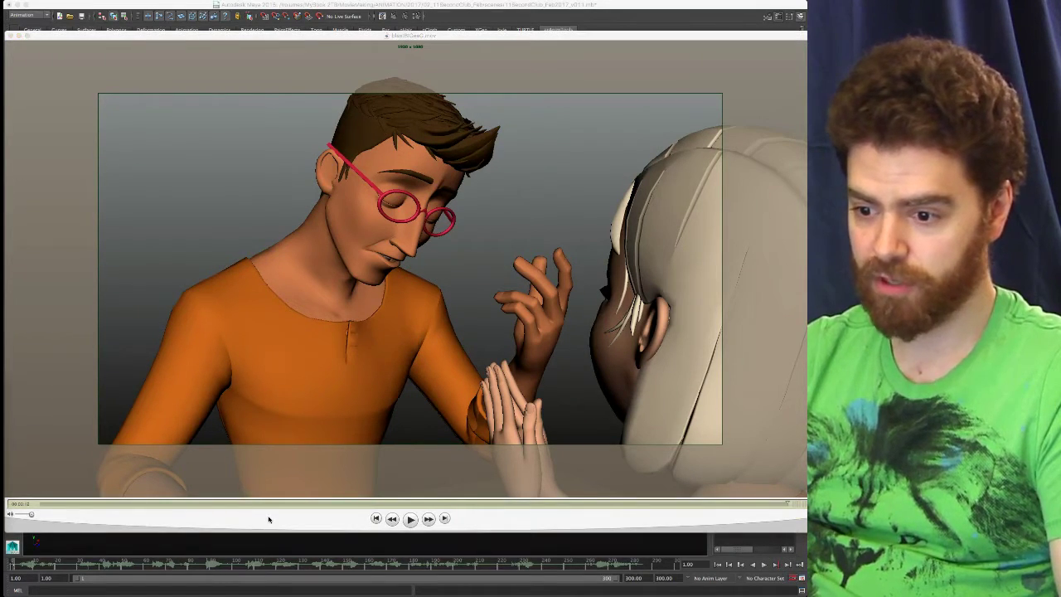
{"action": "left_click", "coordinate": [268, 519]}
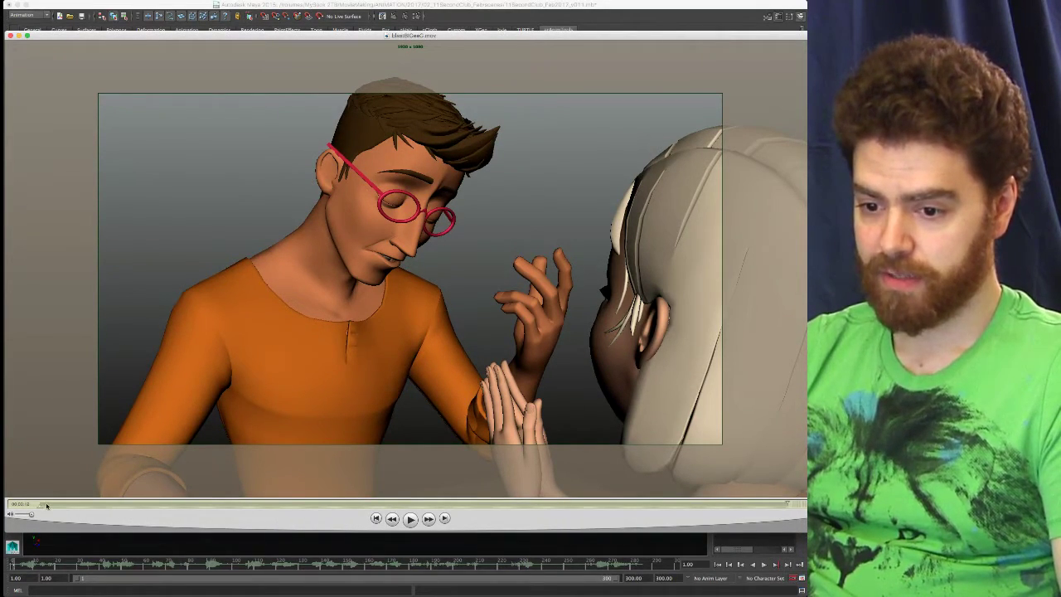
{"action": "left_click_drag", "start_coordinate": [46, 505], "coordinate": [39, 504]}
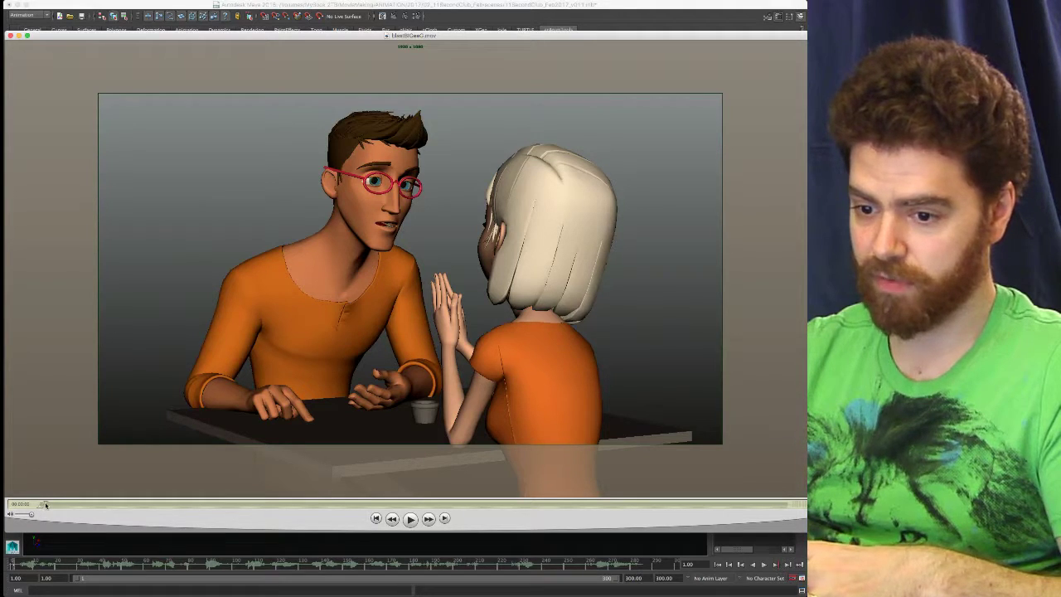
{"action": "left_click_drag", "start_coordinate": [54, 506], "coordinate": [260, 505]}
{"action": "mouse_move", "coordinate": [350, 546]}
{"action": "left_mouse_down"}
{"action": "mouse_move", "coordinate": [441, 539]}
{"action": "mouse_move", "coordinate": [344, 528]}
{"action": "left_mouse_up"}
{"action": "left_click_drag", "start_coordinate": [408, 531], "coordinate": [341, 521]}
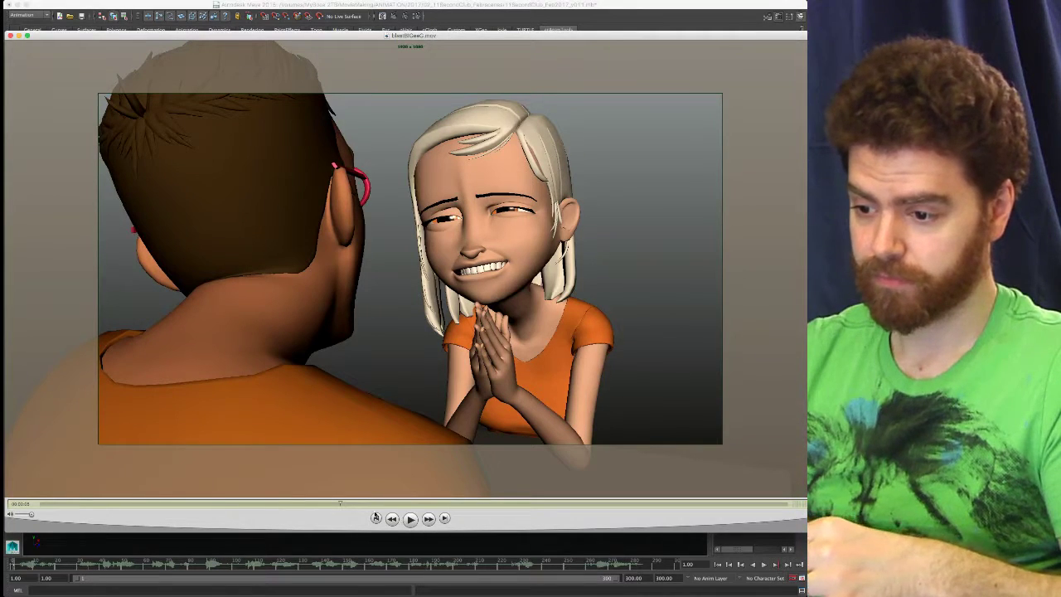
{"action": "left_click", "coordinate": [376, 517]}
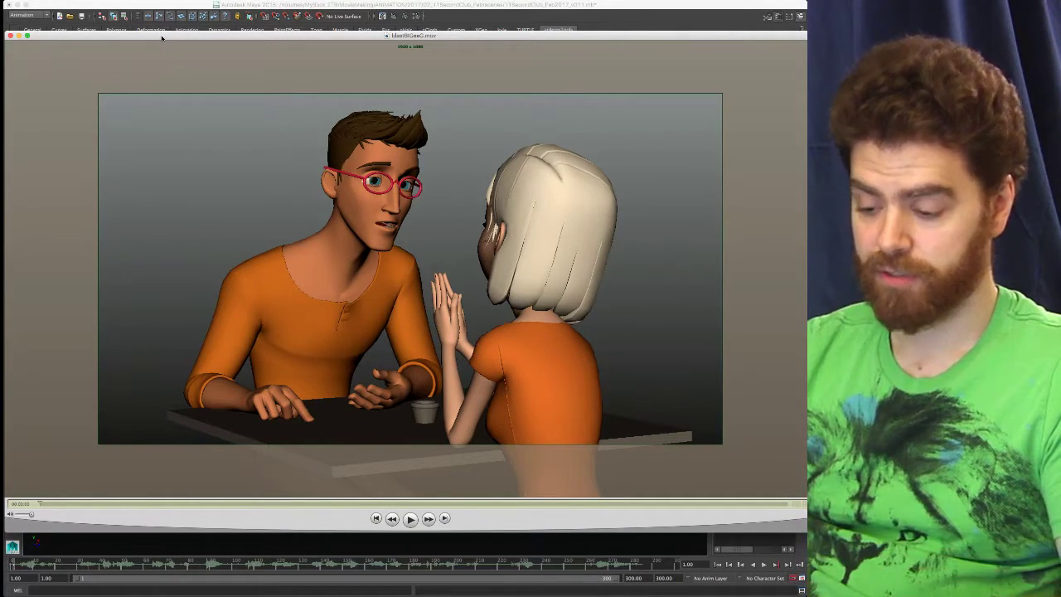
- Play the playblast movie with the system volume raised, and pause it near the end
{"action": "key", "text": "space"}
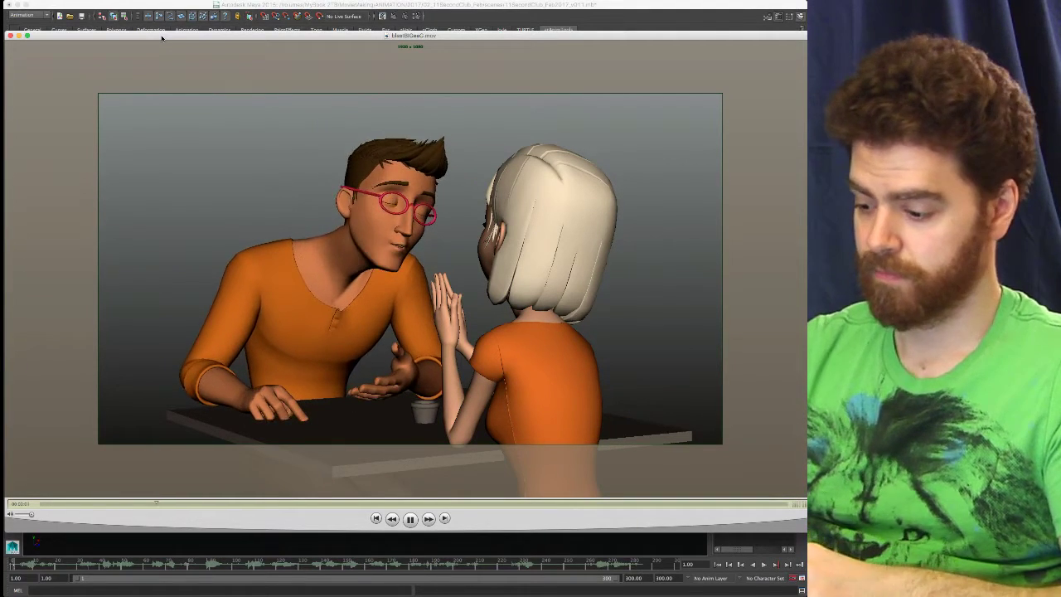
{"action": "key", "text": "XF86AudioRaiseVolume"}
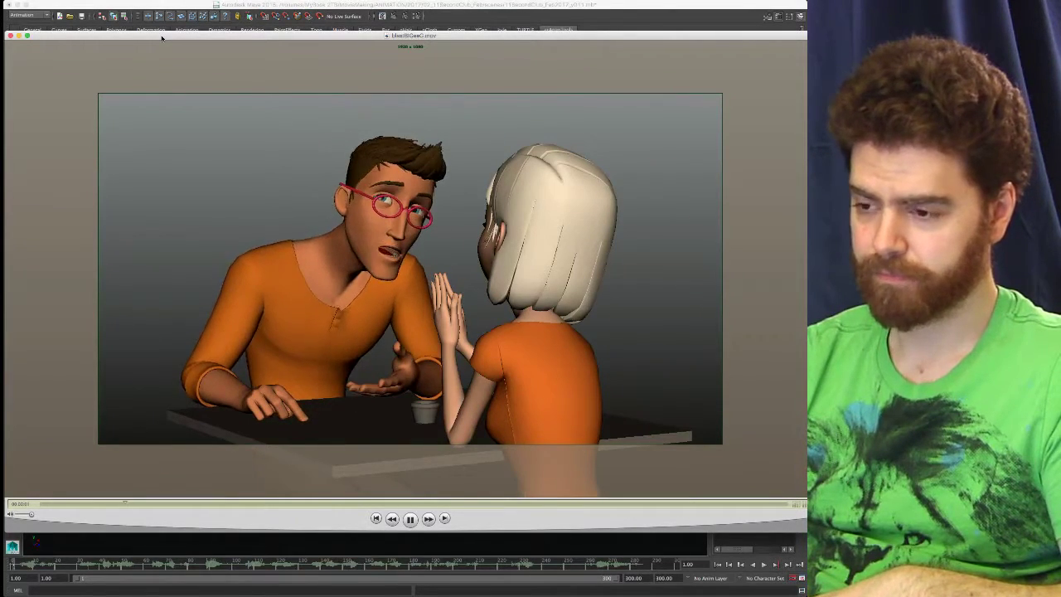
{"action": "key", "text": "XF86AudioRaiseVolume"}
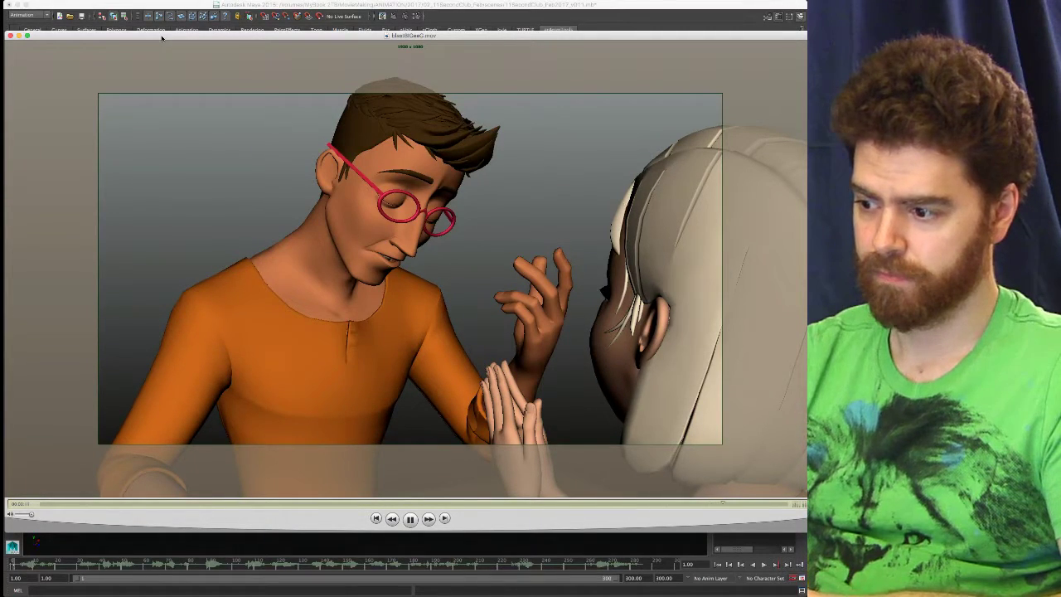
{"action": "key", "text": "space"}
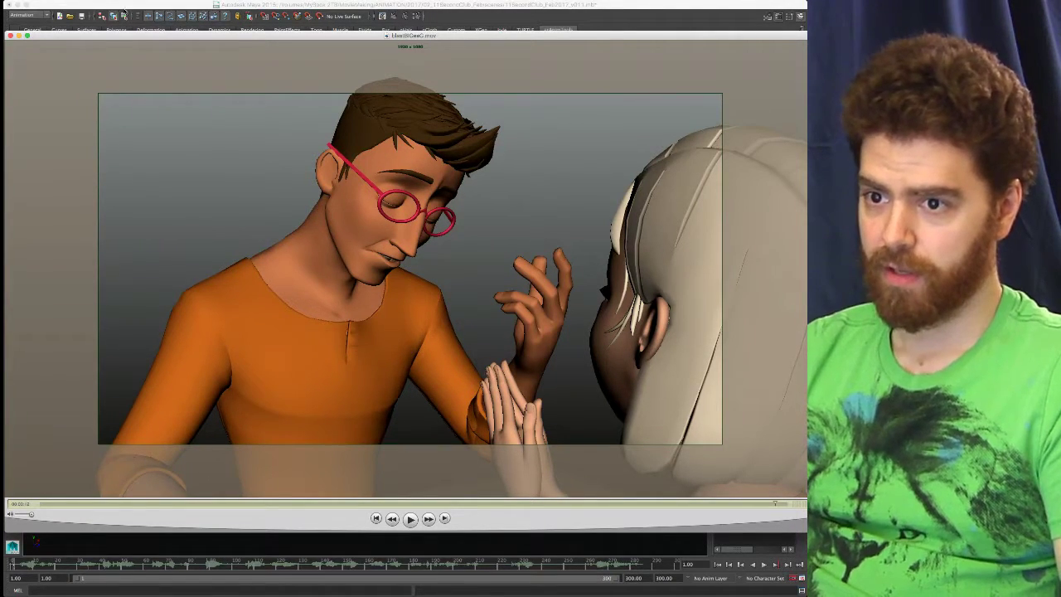
- Scrub back and forth through the playblast to compare the man's shots with the woman's close-up
{"action": "left_click", "coordinate": [102, 504]}
{"action": "left_click_drag", "start_coordinate": [102, 504], "coordinate": [155, 515]}
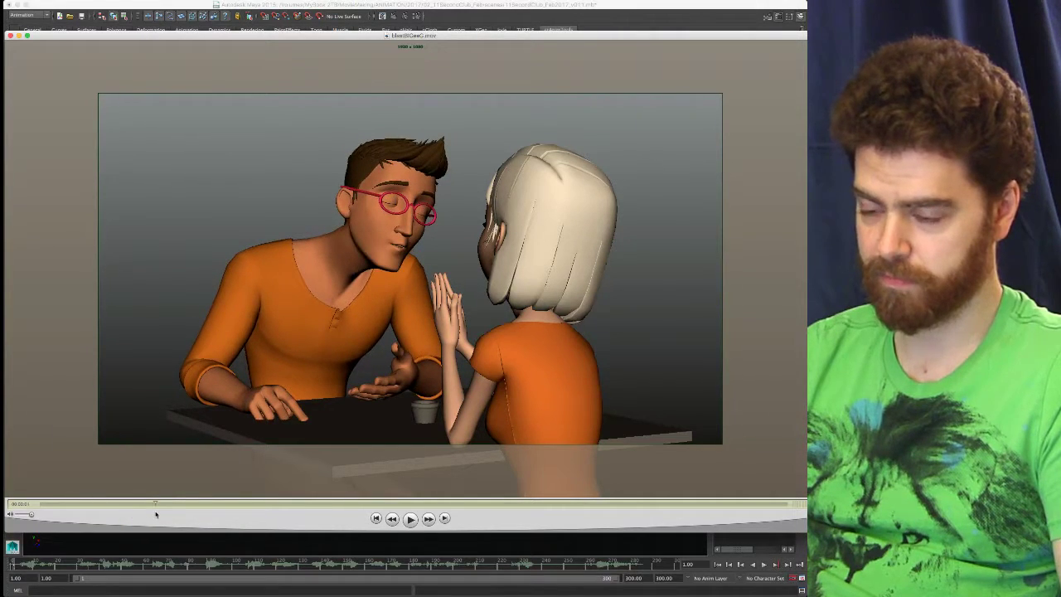
{"action": "left_click", "coordinate": [332, 504]}
{"action": "mouse_move", "coordinate": [352, 506]}
{"action": "left_mouse_down"}
{"action": "mouse_move", "coordinate": [518, 507]}
{"action": "mouse_move", "coordinate": [286, 509]}
{"action": "mouse_move", "coordinate": [341, 509]}
{"action": "left_mouse_up"}
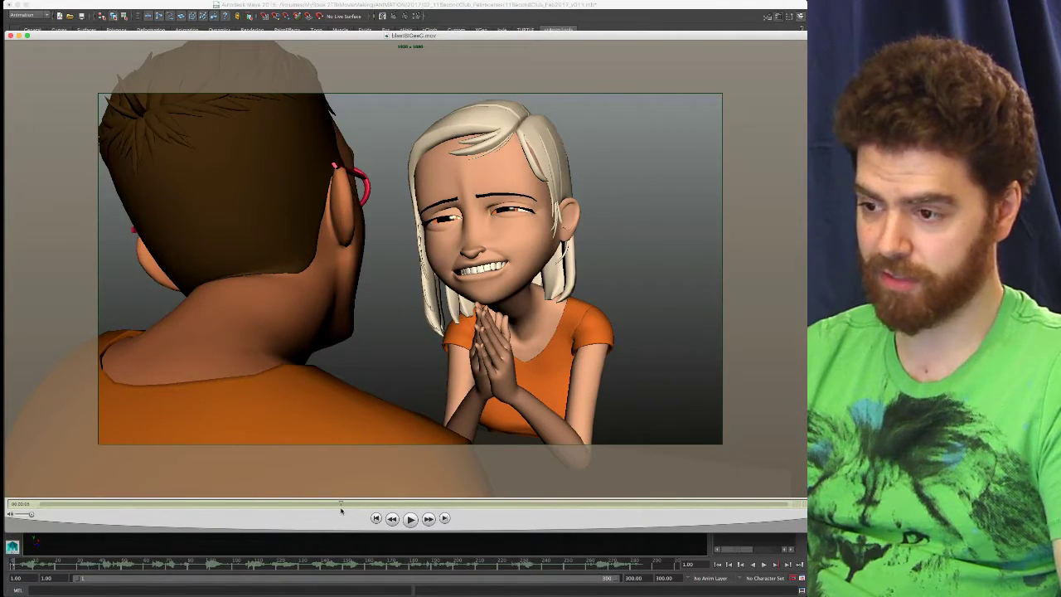
{"action": "left_click", "coordinate": [619, 508]}
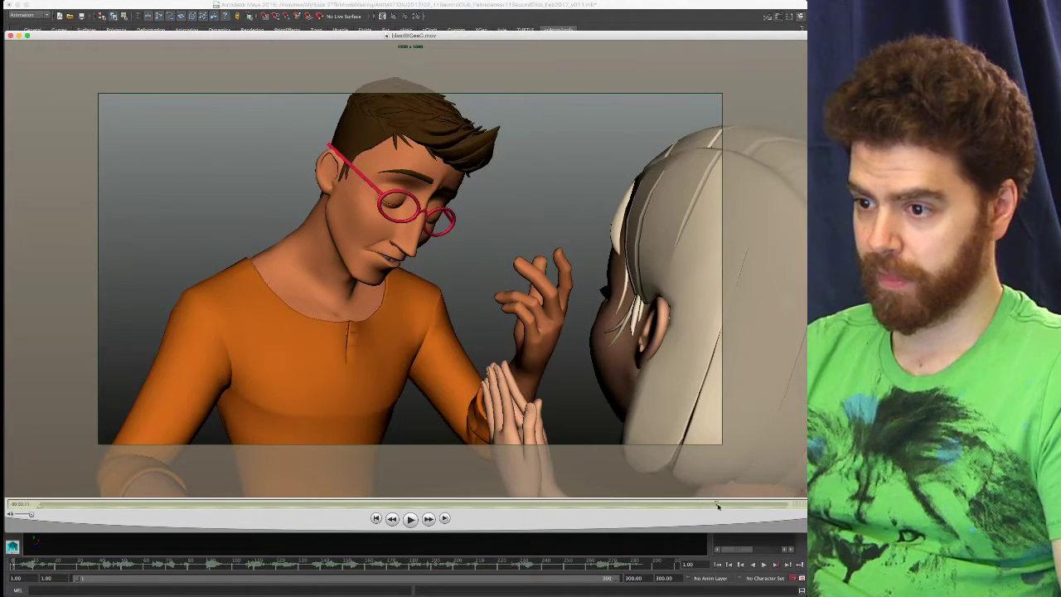
{"action": "left_click_drag", "start_coordinate": [568, 501], "coordinate": [265, 511]}
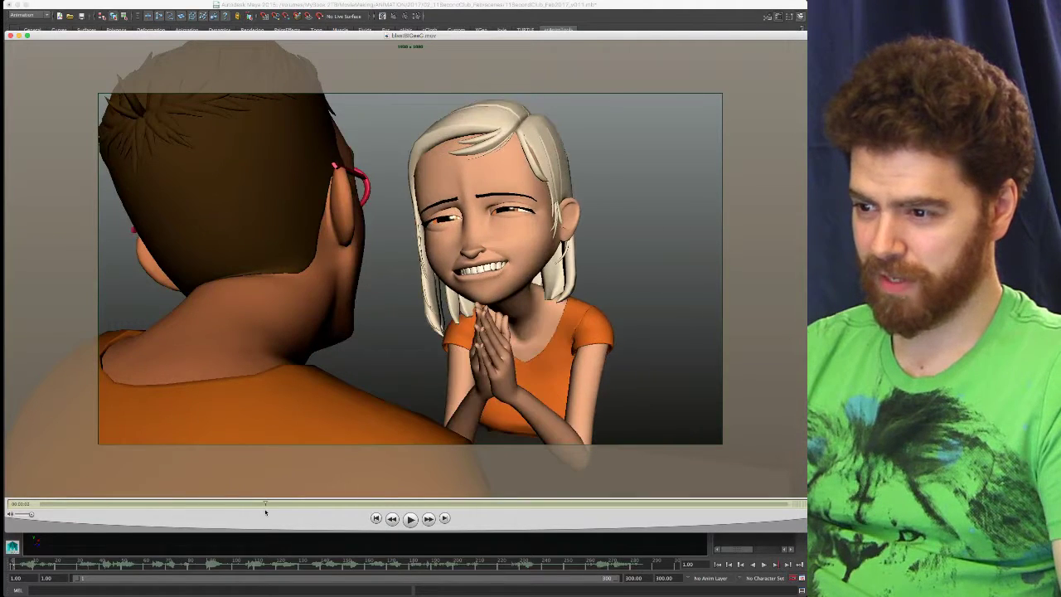
{"action": "left_click_drag", "start_coordinate": [350, 515], "coordinate": [318, 514]}
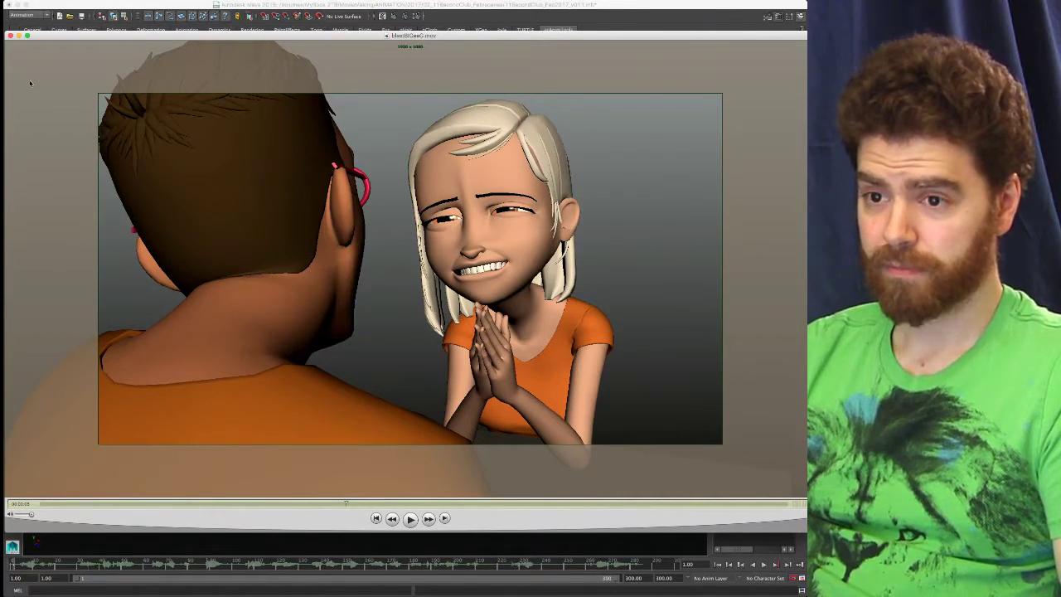
{"action": "left_click", "coordinate": [131, 3]}
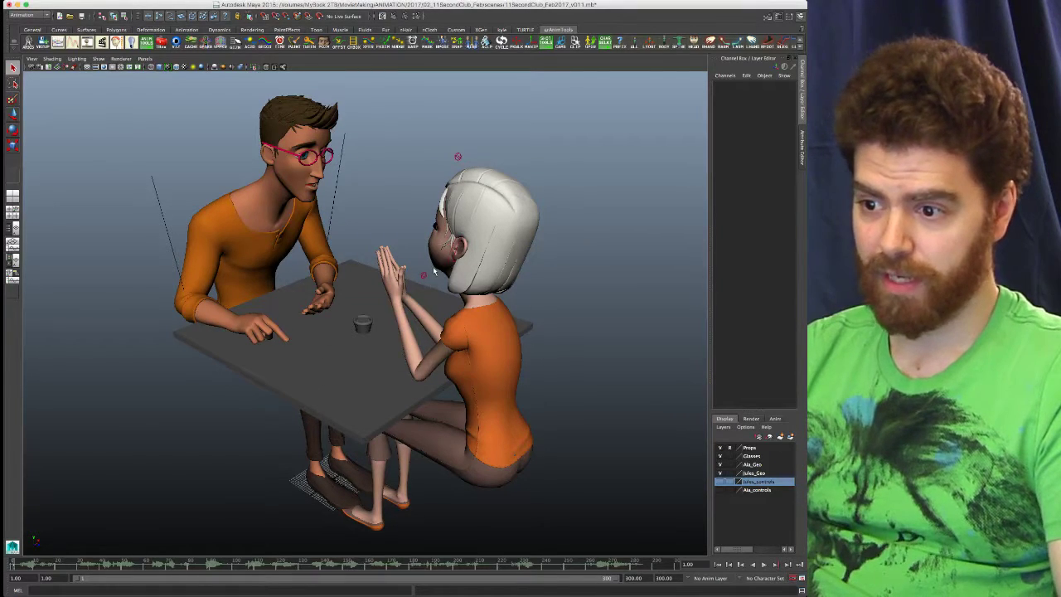
{"action": "key", "text": "space"}
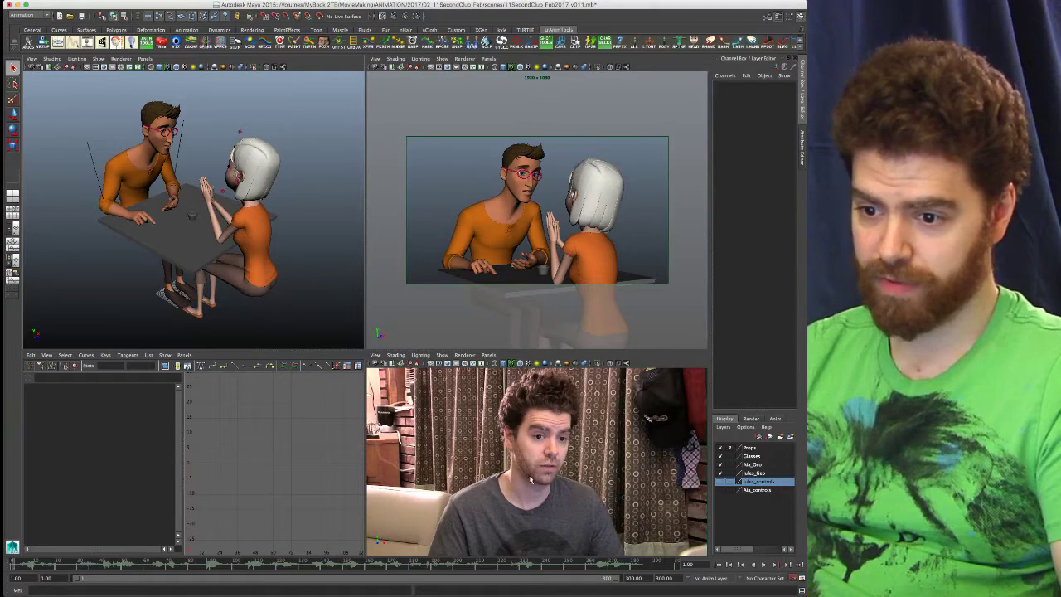
{"action": "left_click_drag", "start_coordinate": [236, 245], "coordinate": [259, 229], "text": "alt"}
{"action": "left_click_drag", "start_coordinate": [124, 236], "coordinate": [183, 211], "text": "alt"}
{"action": "right_click_drag", "start_coordinate": [183, 211], "coordinate": [121, 199], "text": "alt"}
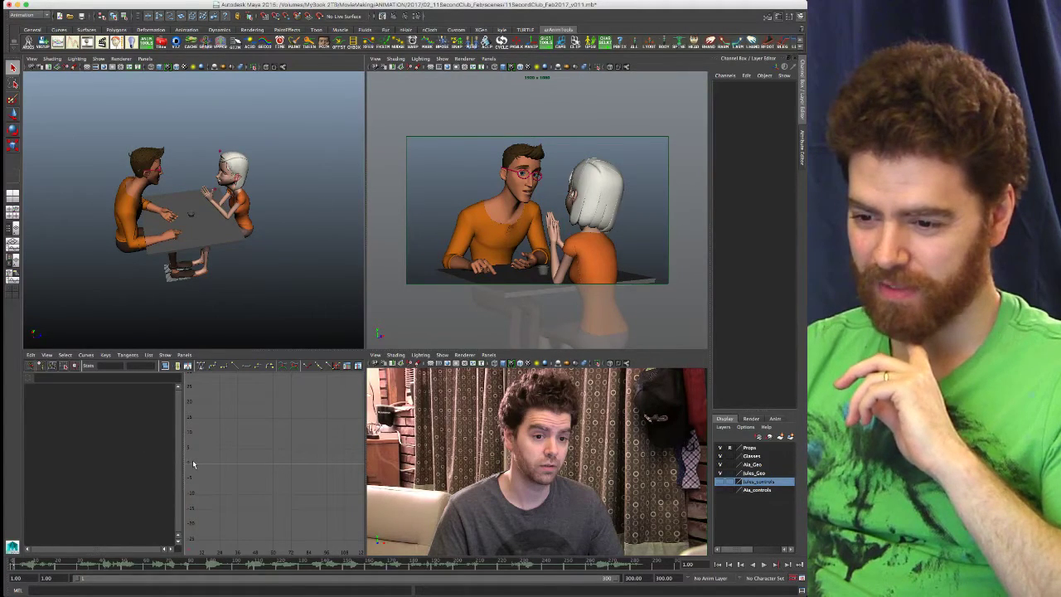
{"action": "left_click_drag", "start_coordinate": [181, 465], "coordinate": [108, 464]}
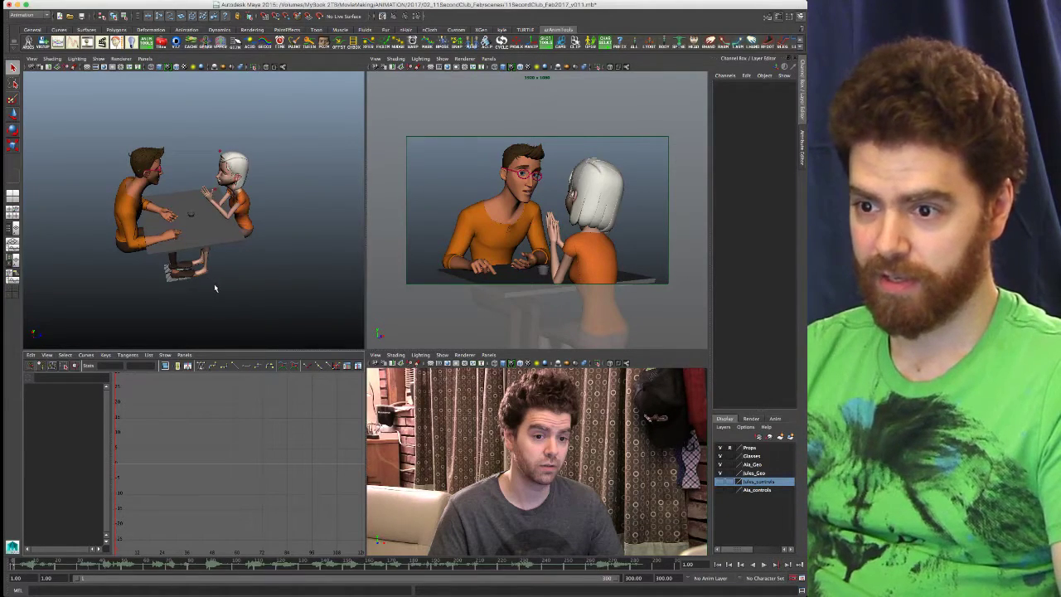
{"action": "left_click_drag", "start_coordinate": [214, 274], "coordinate": [199, 267], "text": "alt"}
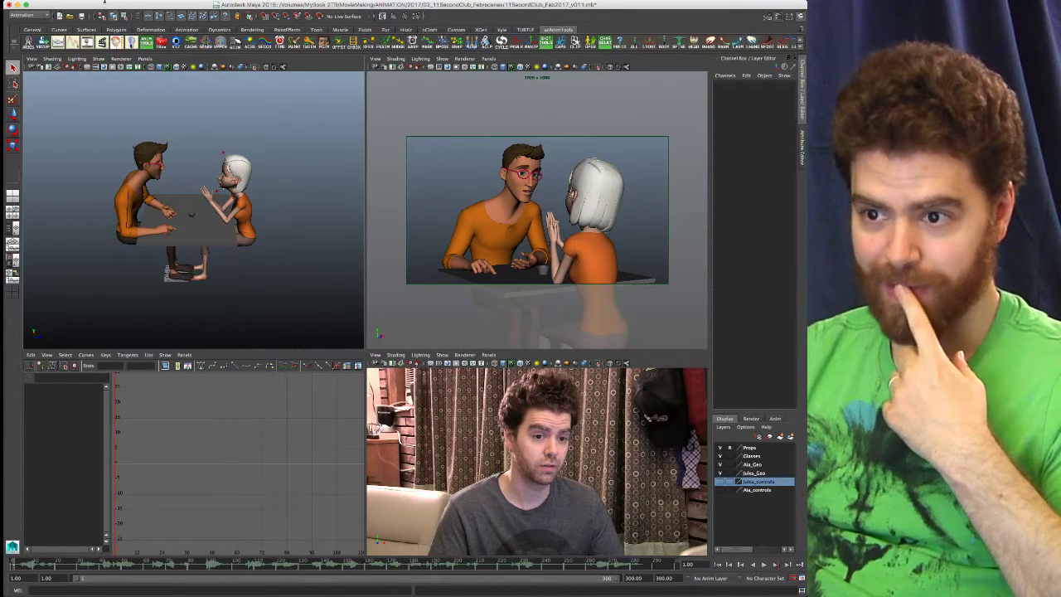
- Open the GUI Picker over the viewports and choose the secondary character's prefix
{"action": "left_click", "coordinate": [207, 43]}
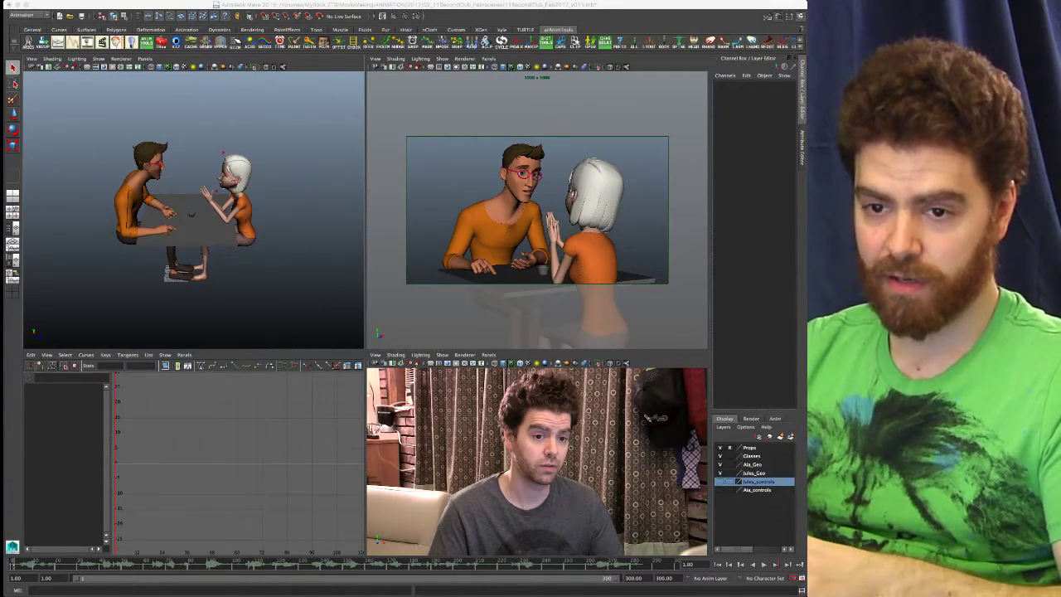
{"action": "left_click_drag", "start_coordinate": [746, 136], "coordinate": [257, 210]}
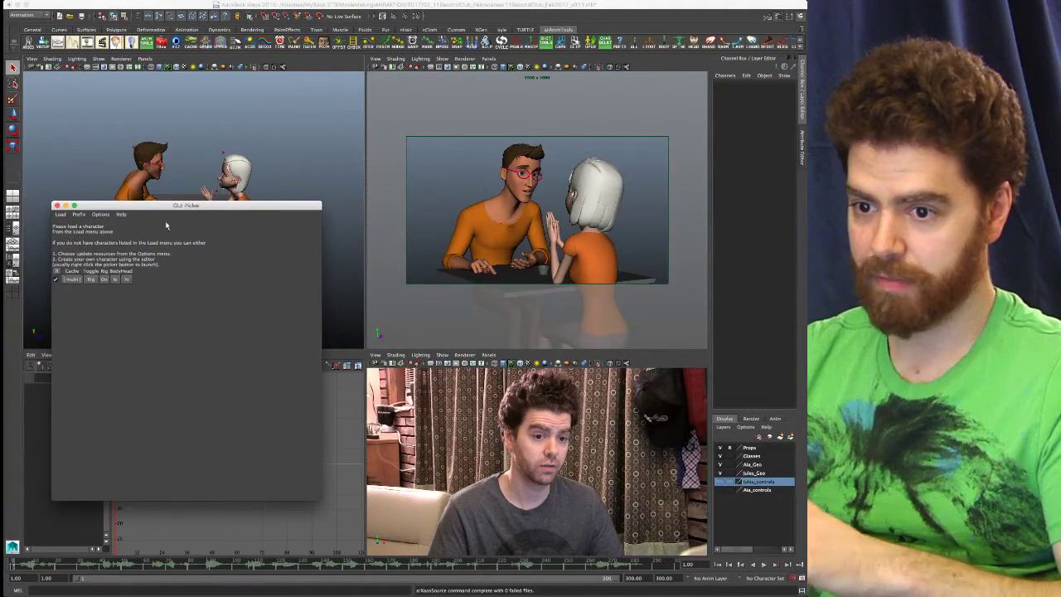
{"action": "left_click", "coordinate": [80, 215]}
{"action": "mouse_move", "coordinate": [104, 211]}
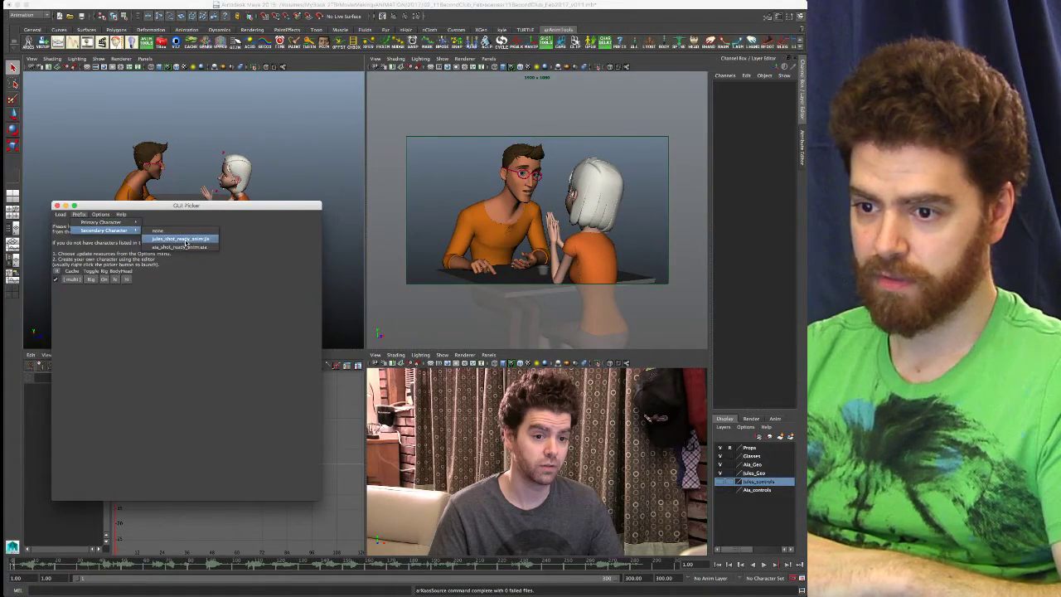
{"action": "left_click", "coordinate": [184, 247]}
- Load the jules character into the GUI Picker and place the picker over the Graph Editor
{"action": "left_click", "coordinate": [62, 215]}
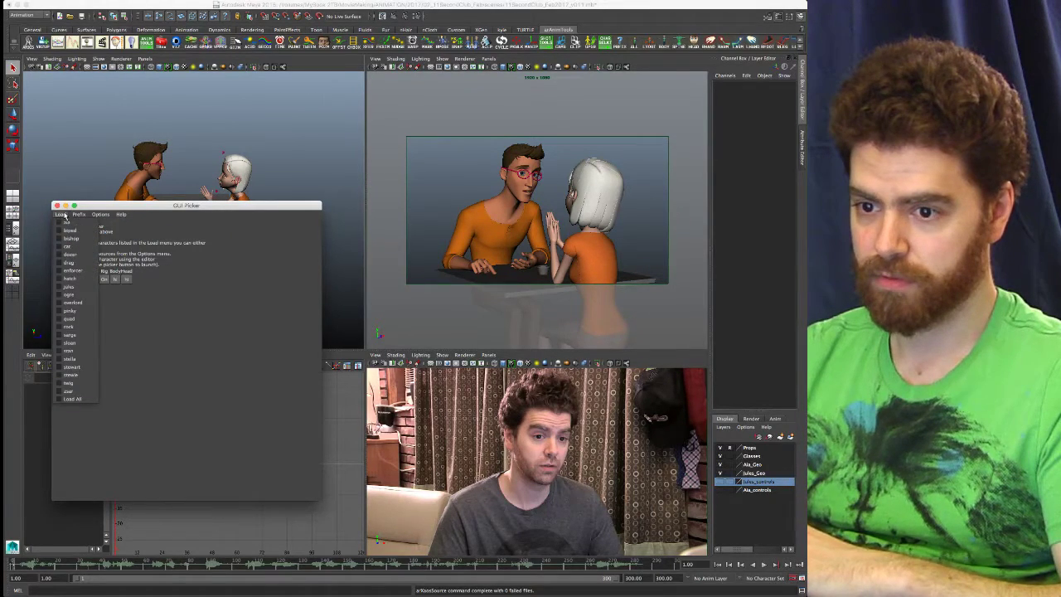
{"action": "left_click", "coordinate": [86, 288]}
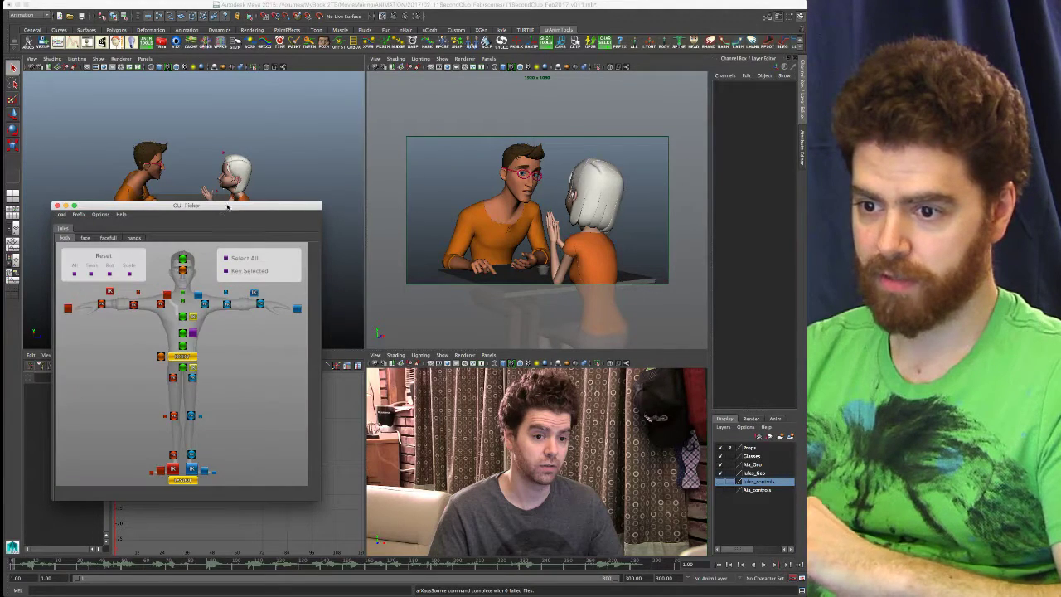
{"action": "left_click_drag", "start_coordinate": [232, 205], "coordinate": [239, 300]}
- Turn off the sound waveform in the timeline and reposition the GUI Picker slightly
{"action": "right_click", "coordinate": [511, 569]}
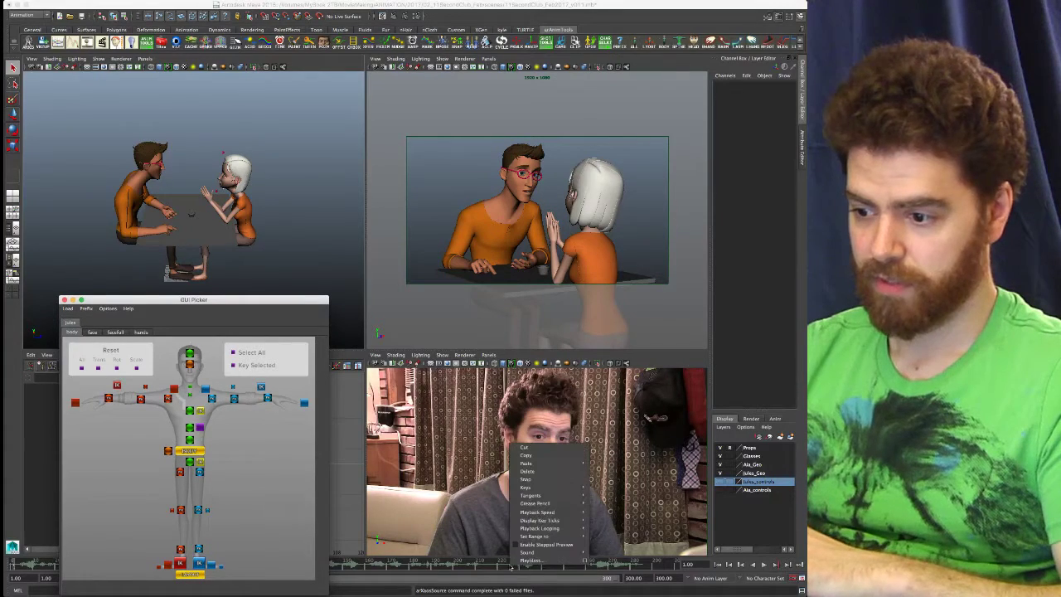
{"action": "mouse_move", "coordinate": [548, 554]}
{"action": "left_click", "coordinate": [608, 554]}
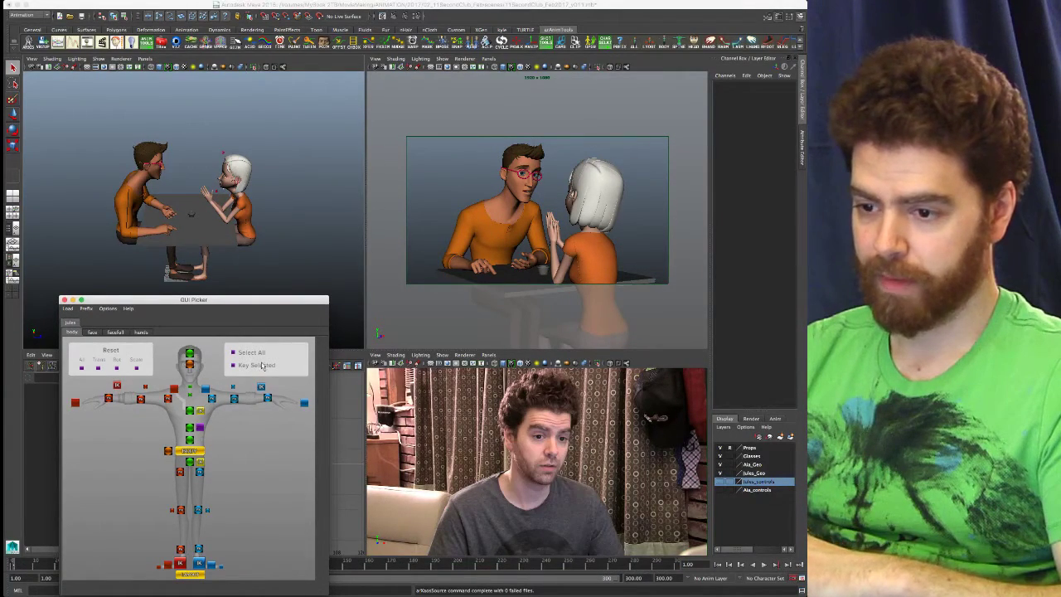
{"action": "left_click_drag", "start_coordinate": [248, 302], "coordinate": [244, 292]}
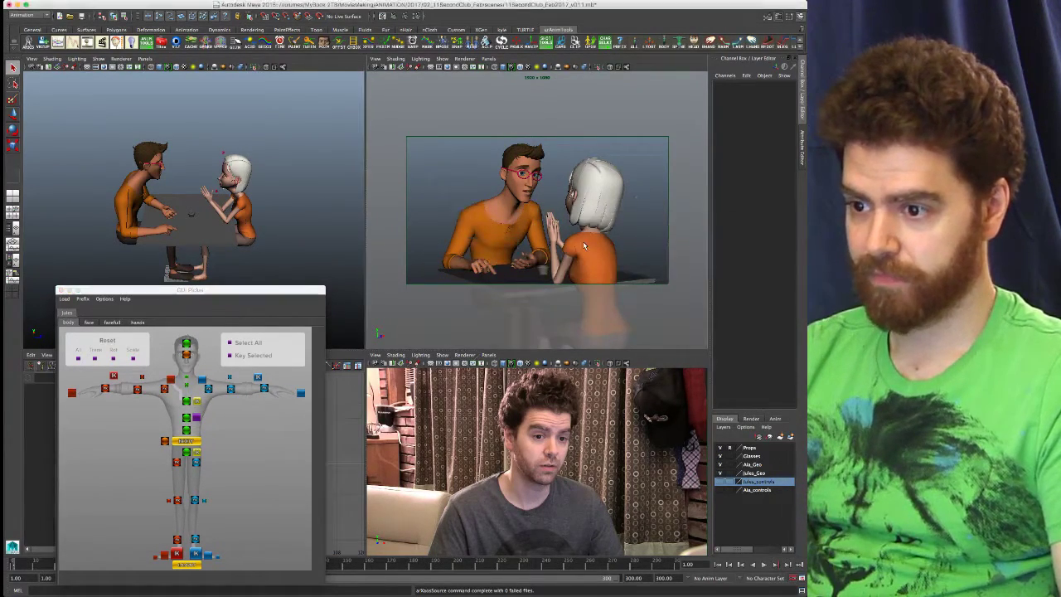
- Enlarge the shot camera view, clear the picker away, and show the Jules_controls layer with NURBS curves displayed
{"action": "key", "text": "space"}
{"action": "left_click_drag", "start_coordinate": [272, 293], "coordinate": [0, 256]}
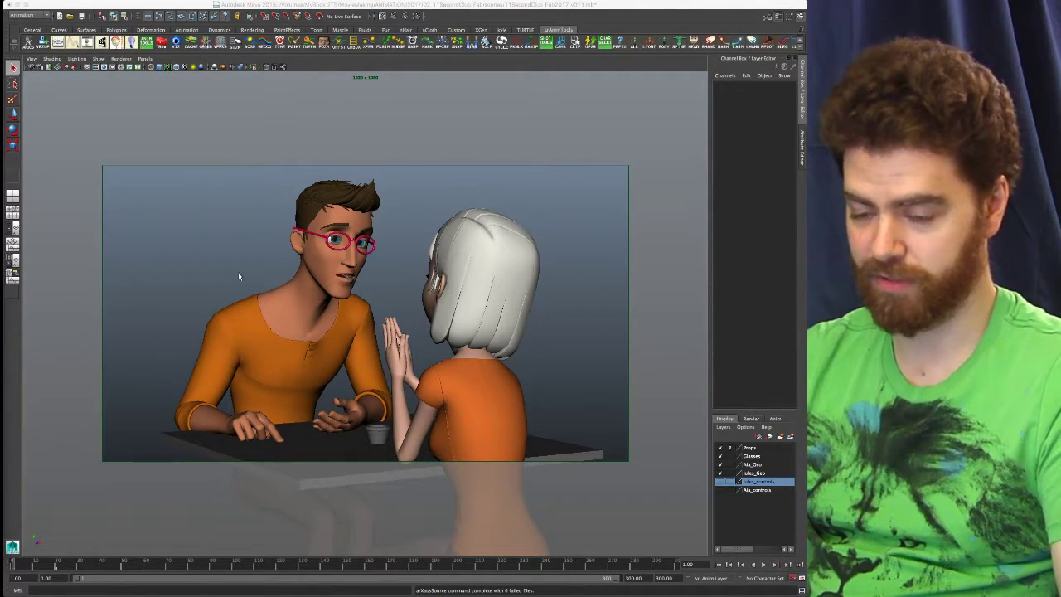
{"action": "left_click", "coordinate": [721, 483]}
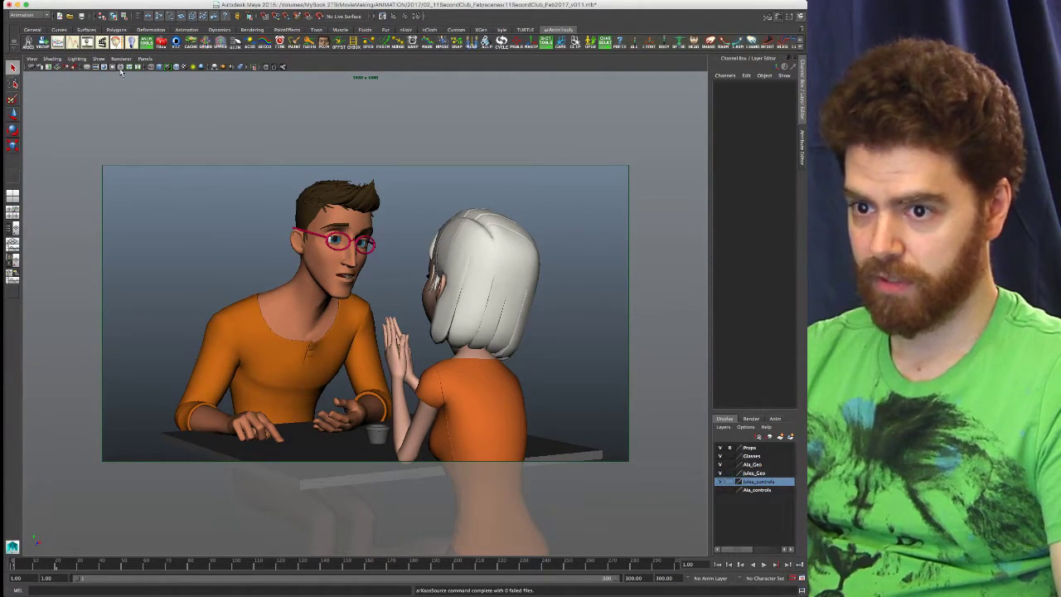
{"action": "left_click", "coordinate": [98, 59]}
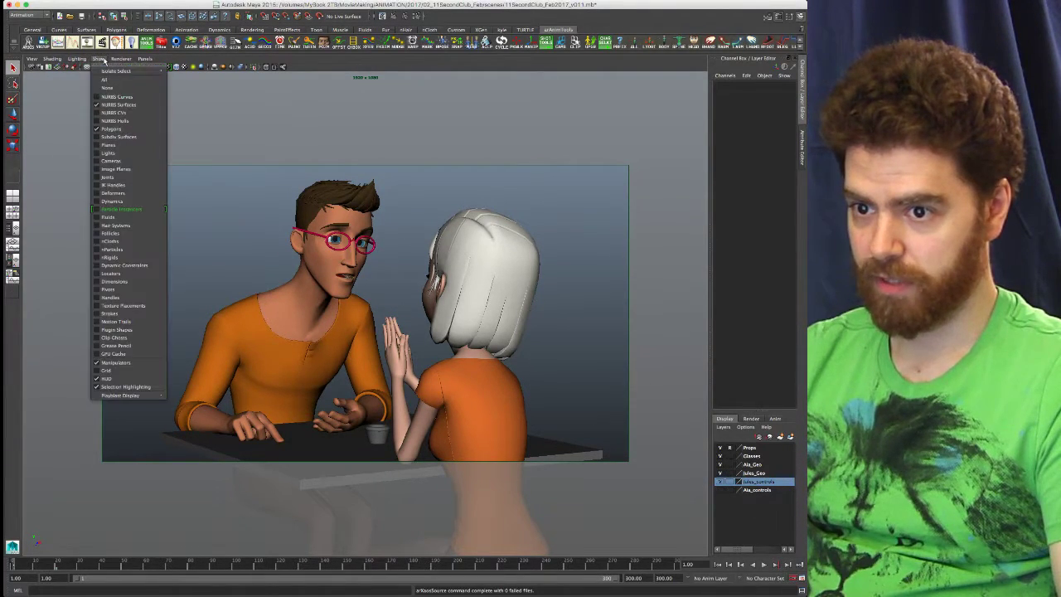
{"action": "left_click", "coordinate": [116, 98]}
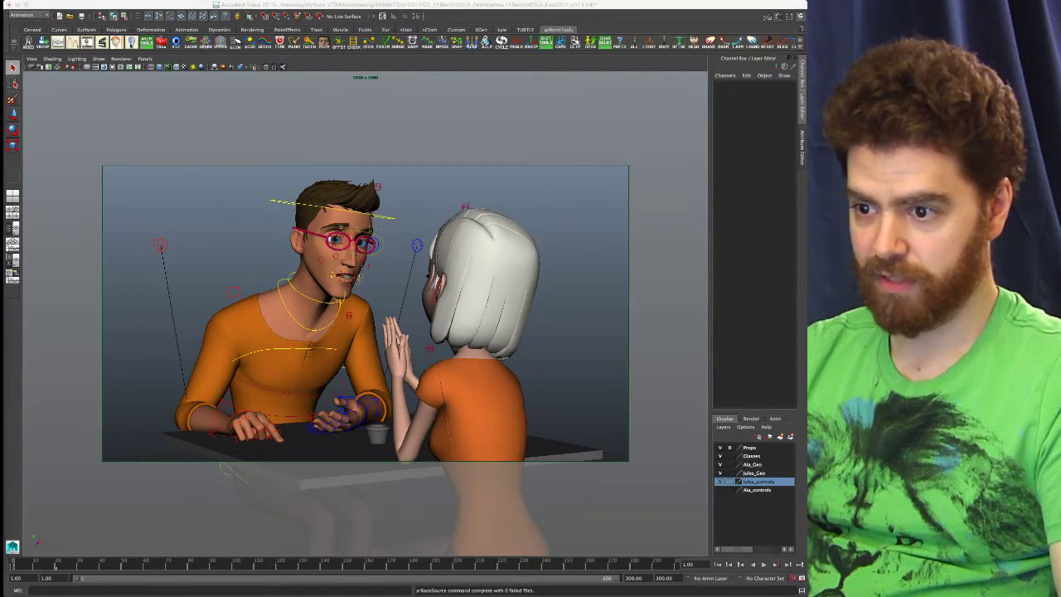
- Activate the Rotate tool and switch the camera view's manipulator display off and back on
{"action": "key", "text": "e"}
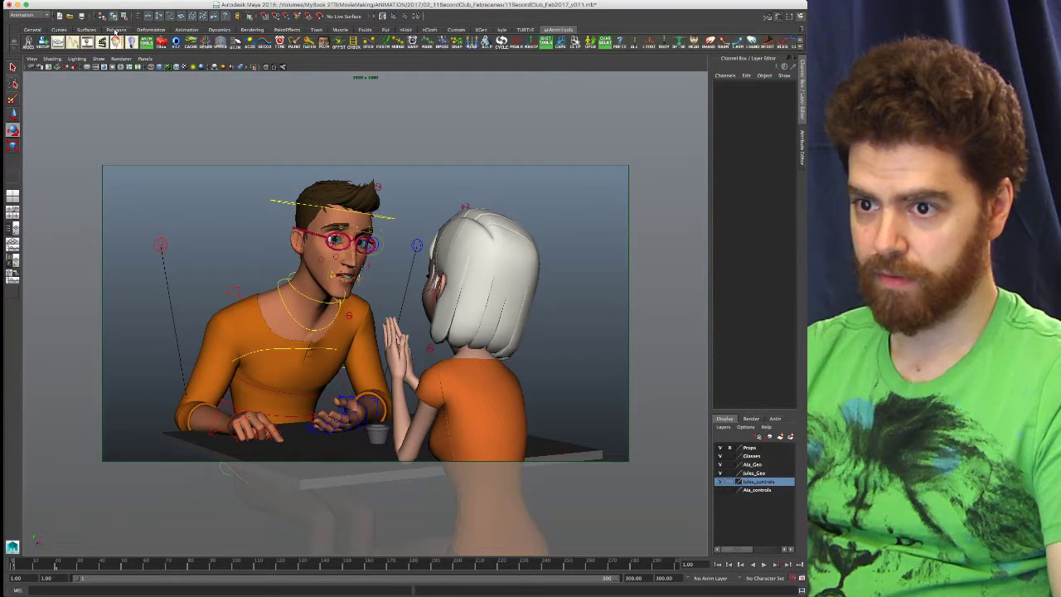
{"action": "left_click", "coordinate": [116, 60]}
{"action": "mouse_move", "coordinate": [97, 60]}
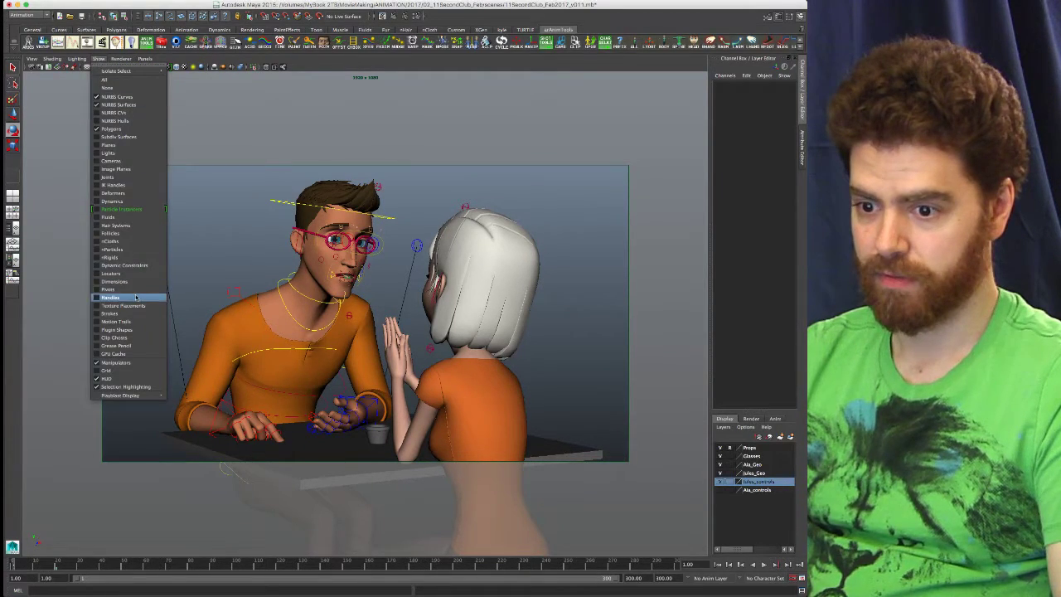
{"action": "left_click", "coordinate": [130, 364]}
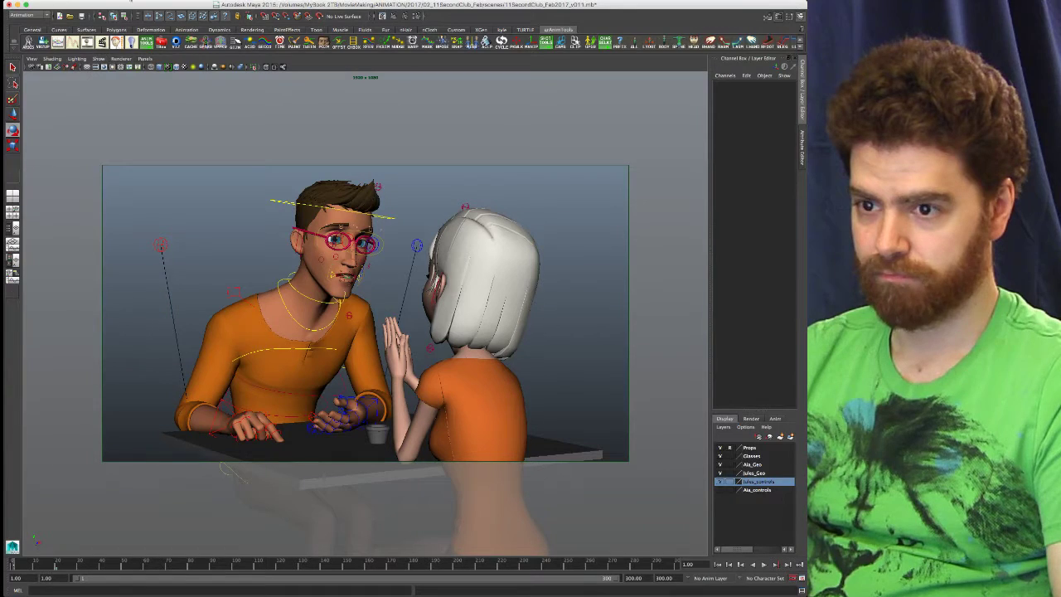
{"action": "left_click", "coordinate": [99, 60]}
{"action": "left_click", "coordinate": [144, 365]}
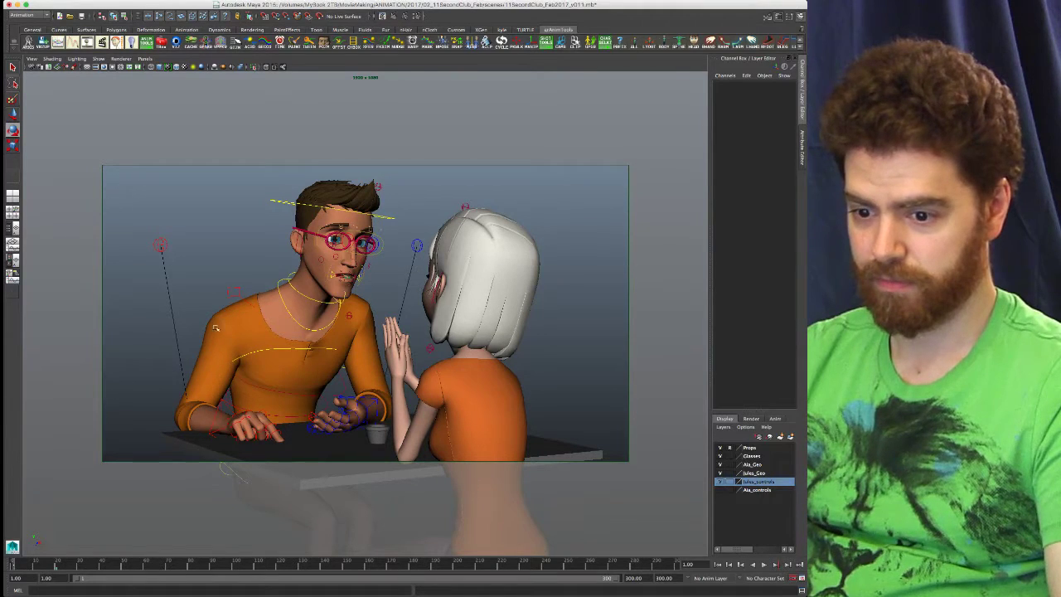
- Display all object types in the camera view, keeping the grid hidden
{"action": "left_click", "coordinate": [101, 59]}
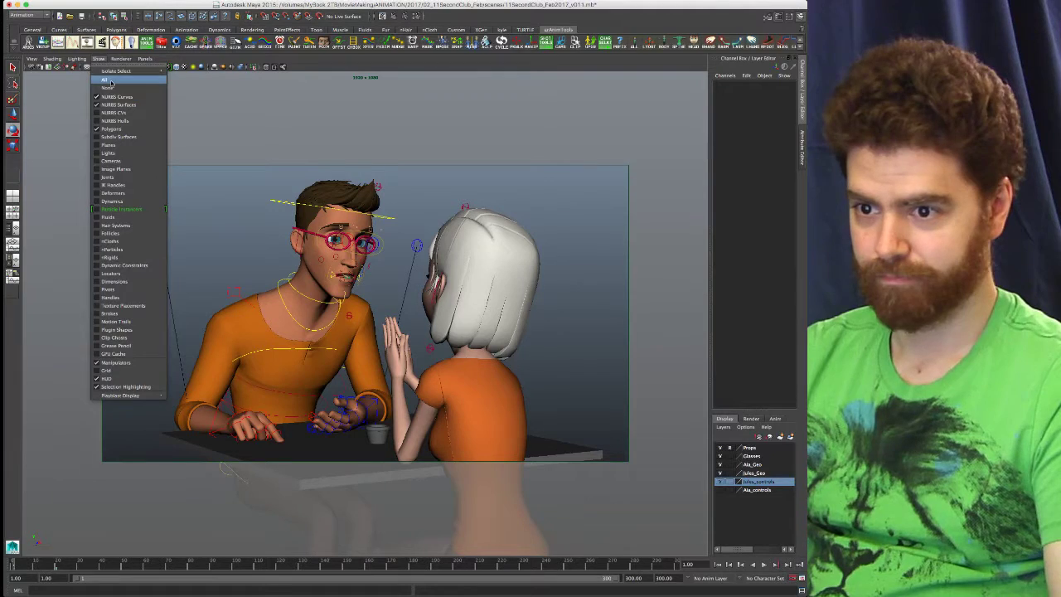
{"action": "left_click", "coordinate": [111, 80]}
{"action": "left_click", "coordinate": [99, 59]}
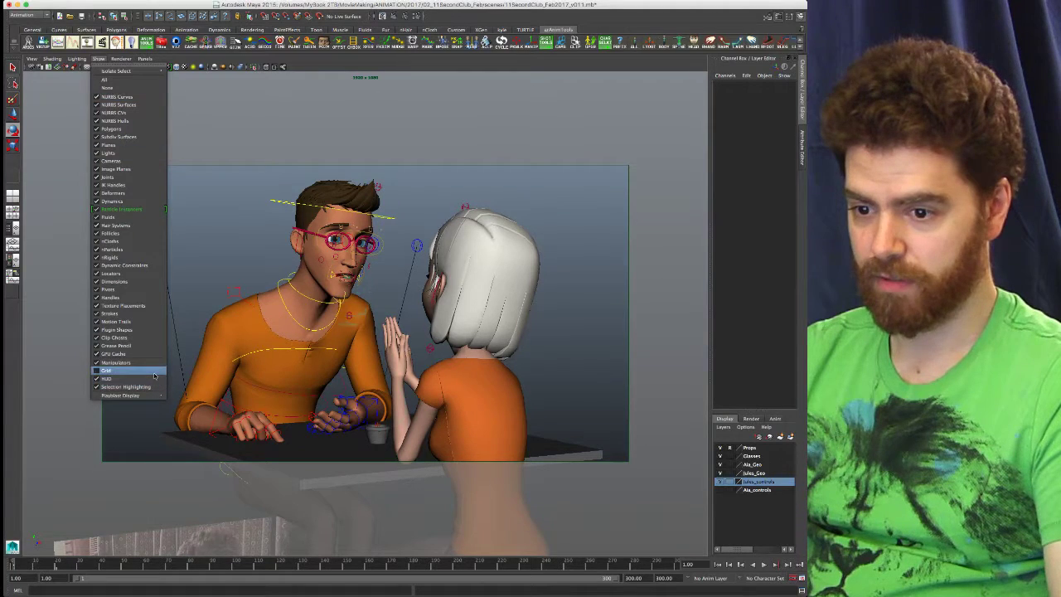
{"action": "left_click", "coordinate": [124, 370]}
{"action": "left_click", "coordinate": [99, 59]}
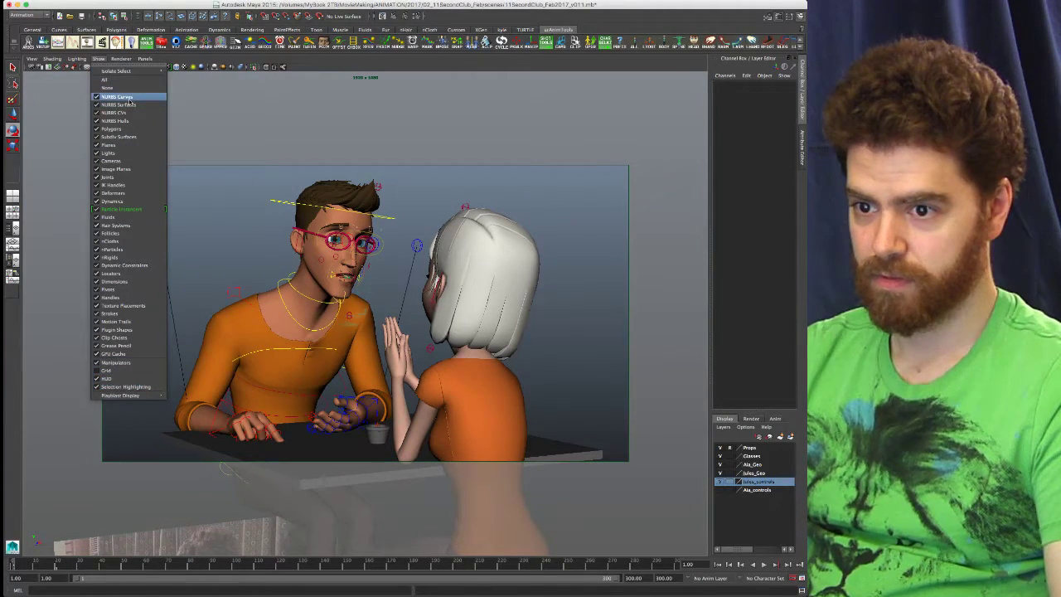
- Hide all object types in the camera view, leaving only NURBS curves, NURBS surfaces and polygons displayed
{"action": "left_click", "coordinate": [107, 87]}
{"action": "left_click", "coordinate": [99, 60]}
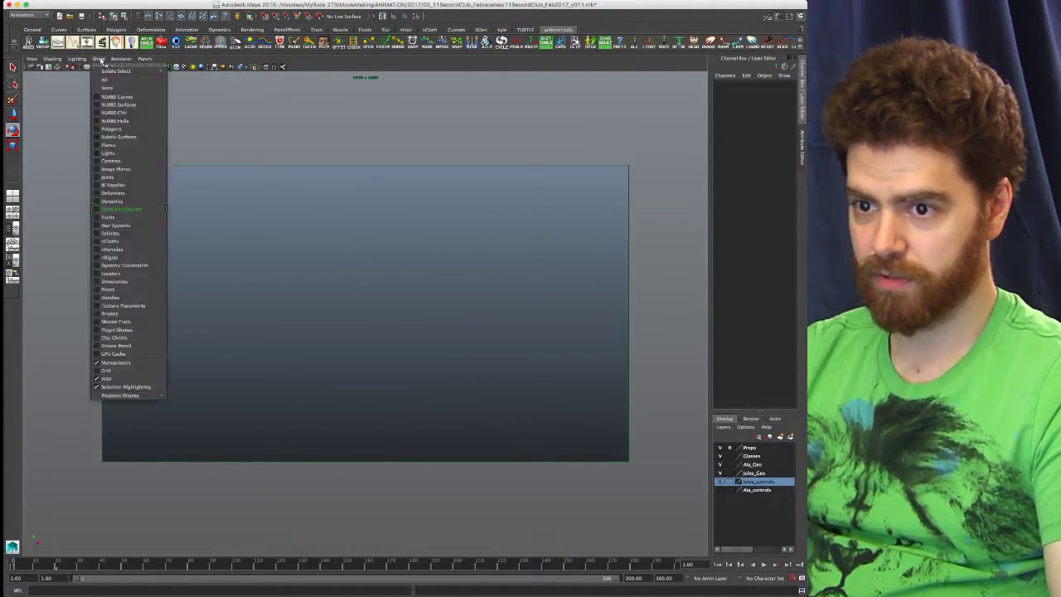
{"action": "left_click", "coordinate": [113, 98]}
{"action": "left_click", "coordinate": [99, 60]}
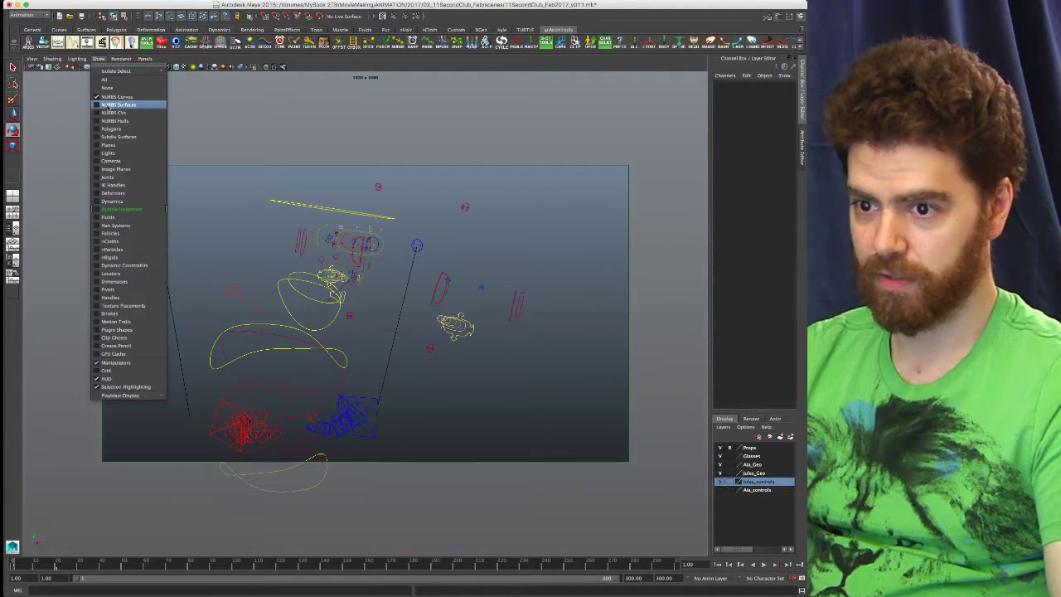
{"action": "left_click", "coordinate": [111, 129]}
{"action": "left_click", "coordinate": [99, 60]}
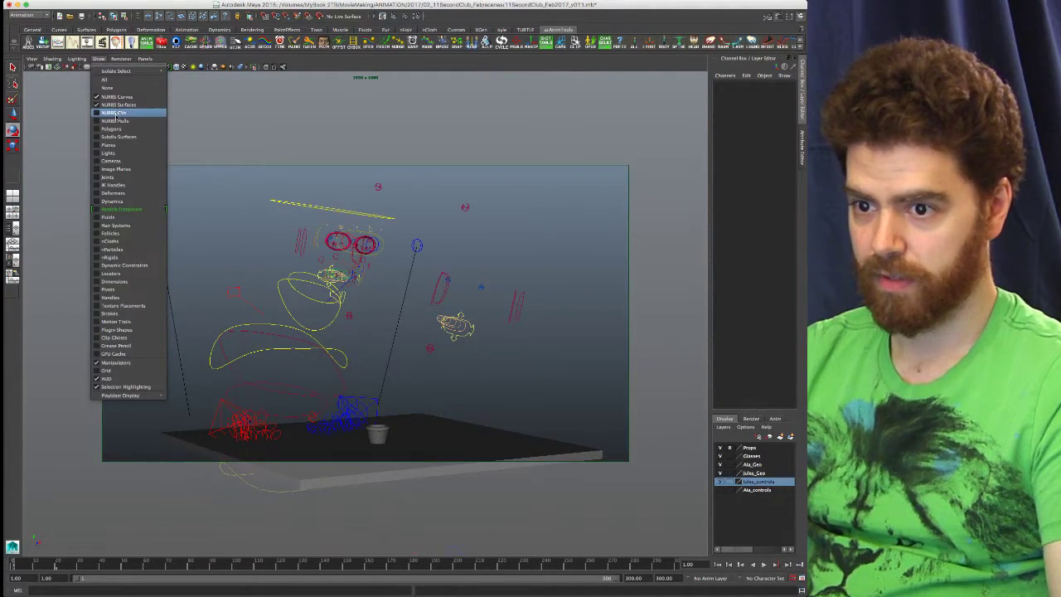
{"action": "left_click", "coordinate": [111, 129]}
{"action": "left_click", "coordinate": [98, 59]}
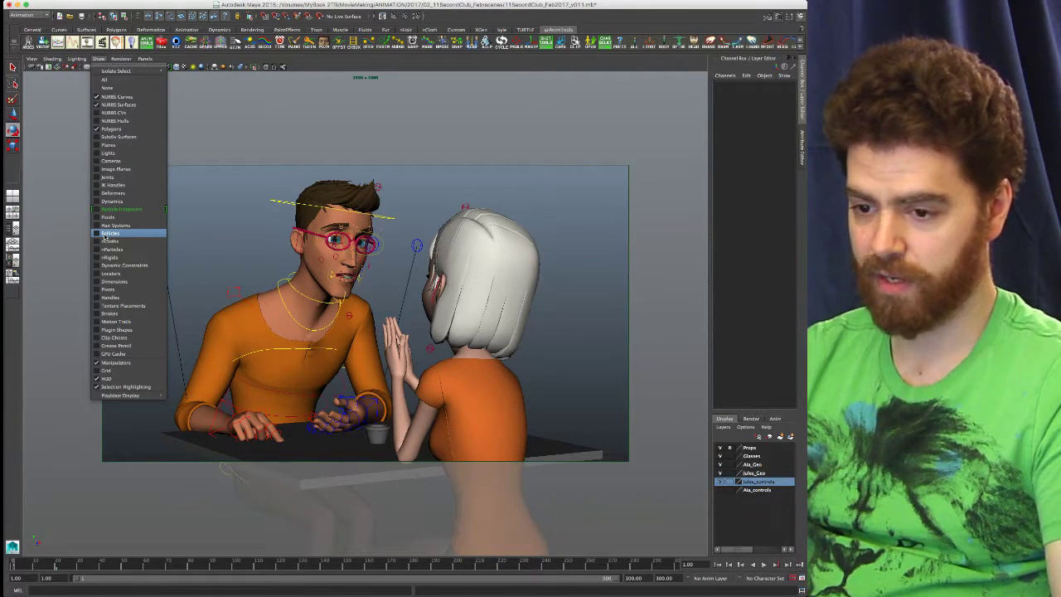
{"action": "left_click", "coordinate": [42, 206]}
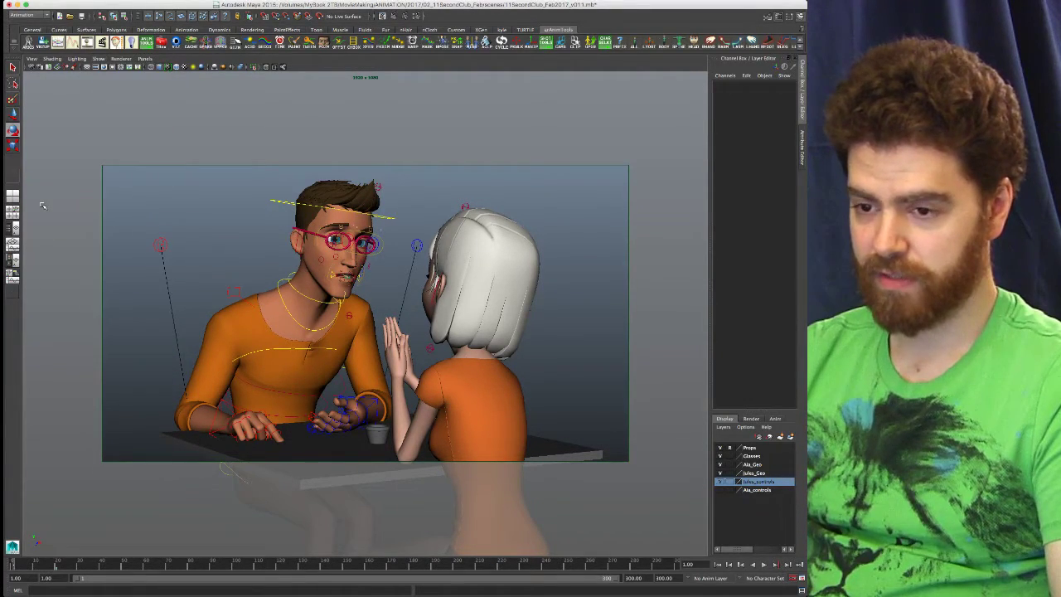
- Return to the four-panel layout and select Jules's head control in the camera view
{"action": "key", "text": "space"}
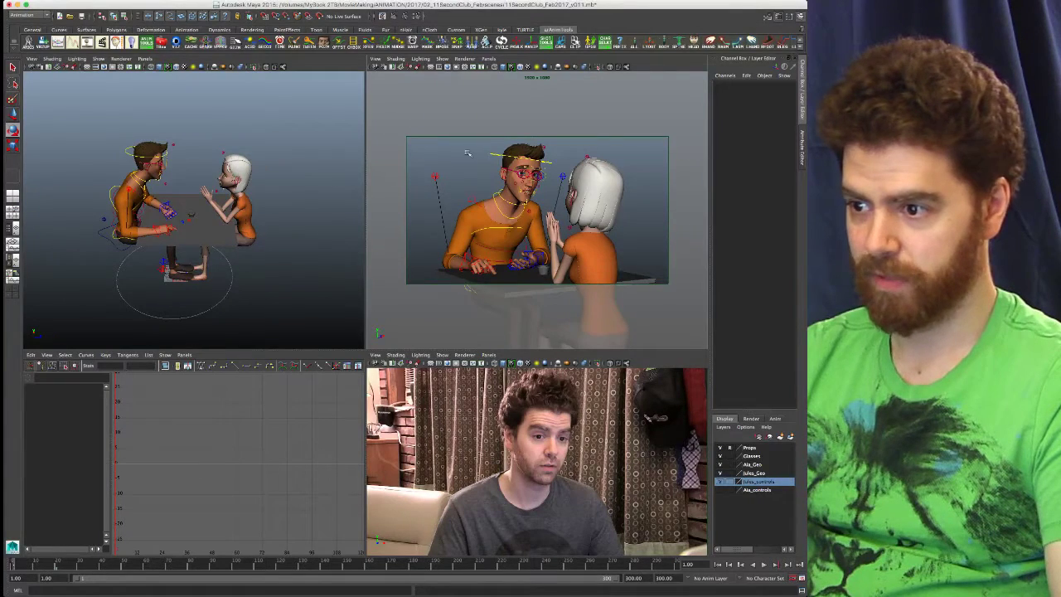
{"action": "left_click", "coordinate": [496, 160]}
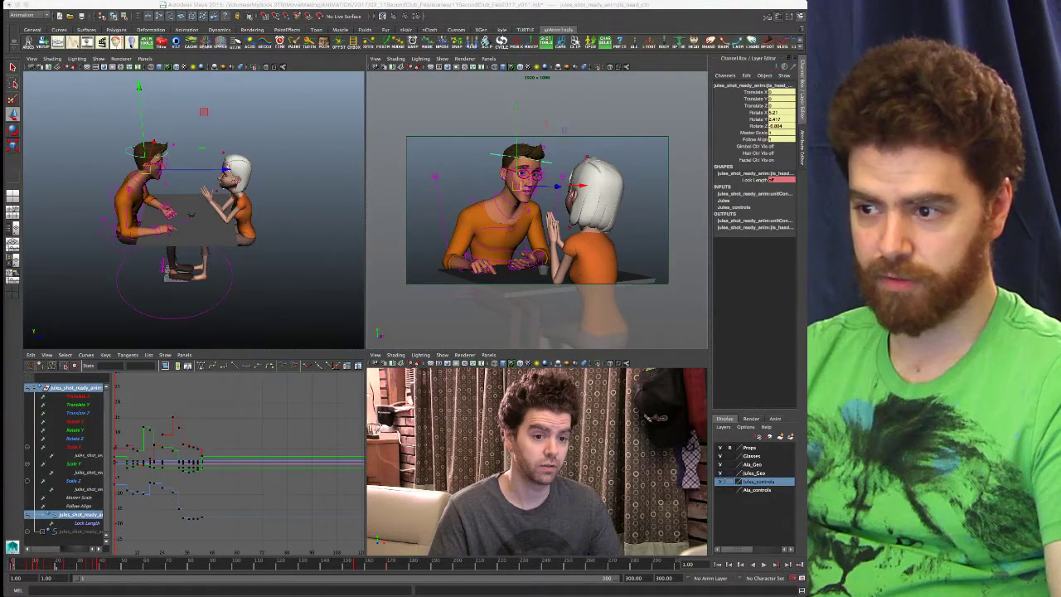
{"action": "left_click", "coordinate": [542, 176]}
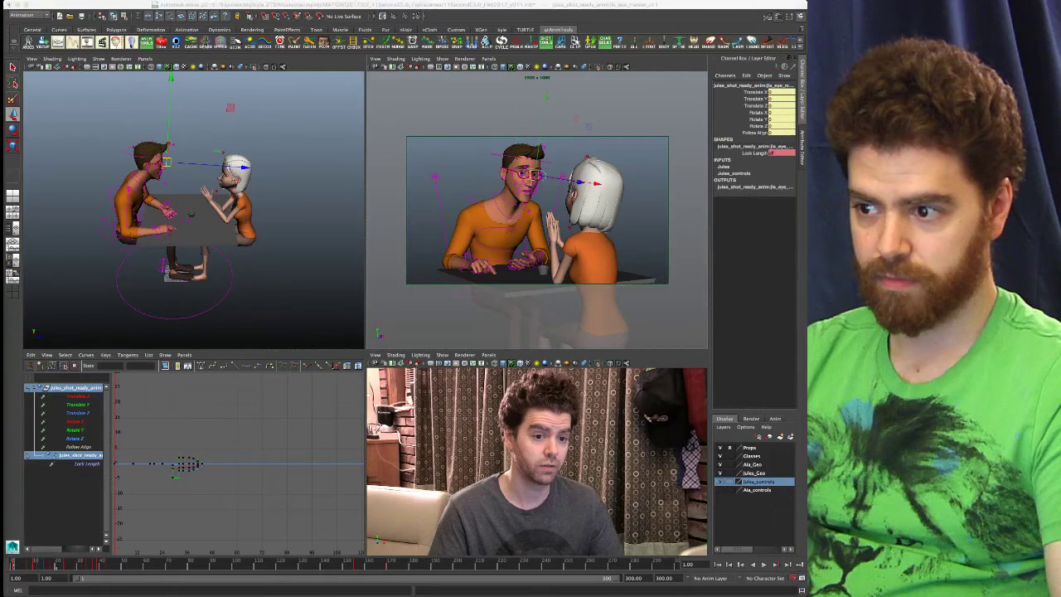
{"action": "key", "text": "z"}
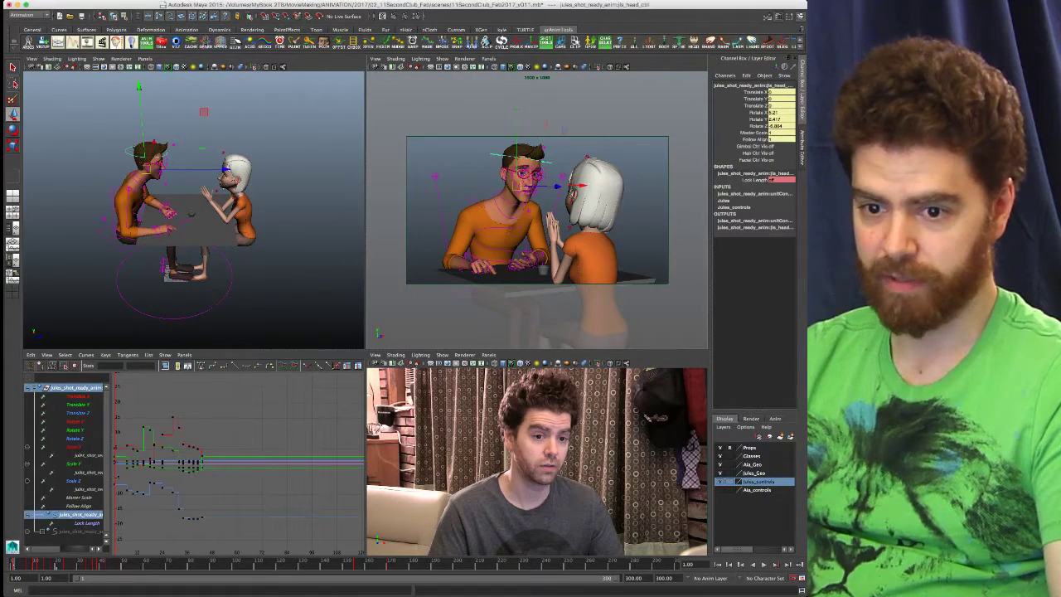
{"action": "key", "text": "super+Tab"}
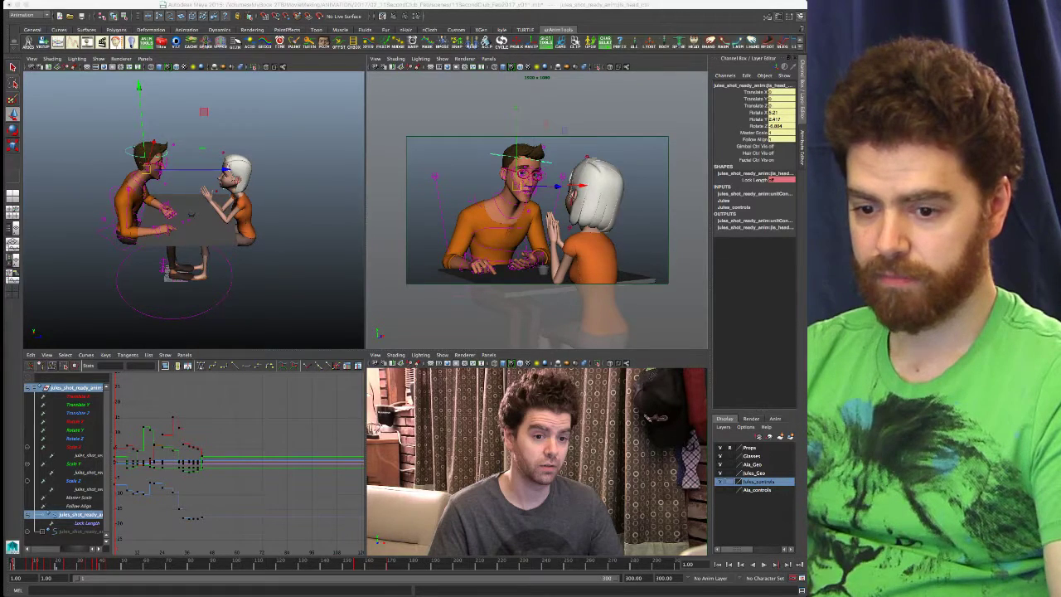
- Enlarge the camera view, shorten the playback range to end at frame 42 and go to frame 20
{"action": "key", "text": "space"}
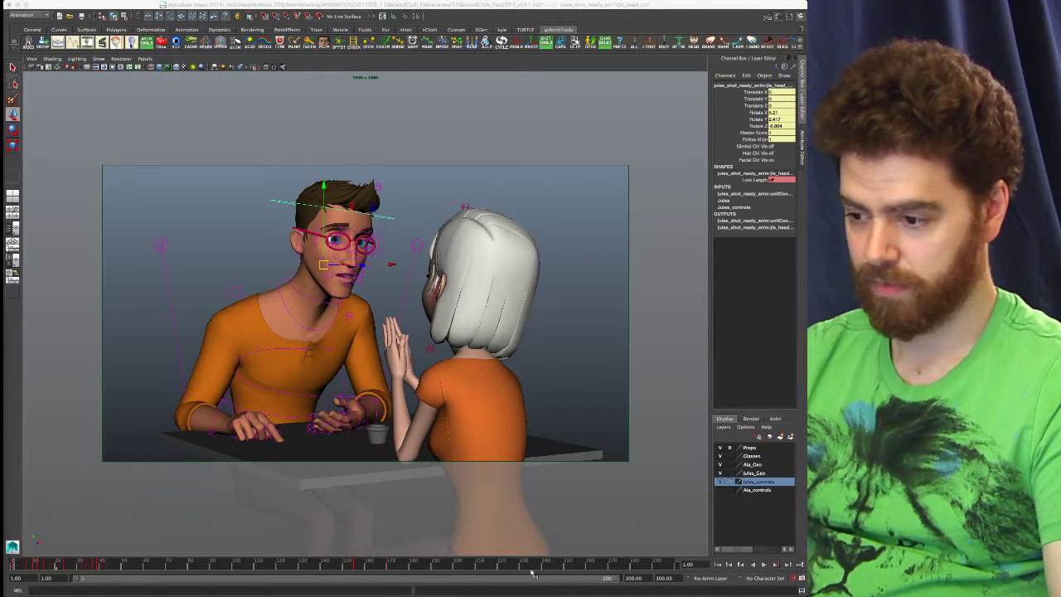
{"action": "left_click_drag", "start_coordinate": [615, 581], "coordinate": [145, 582]}
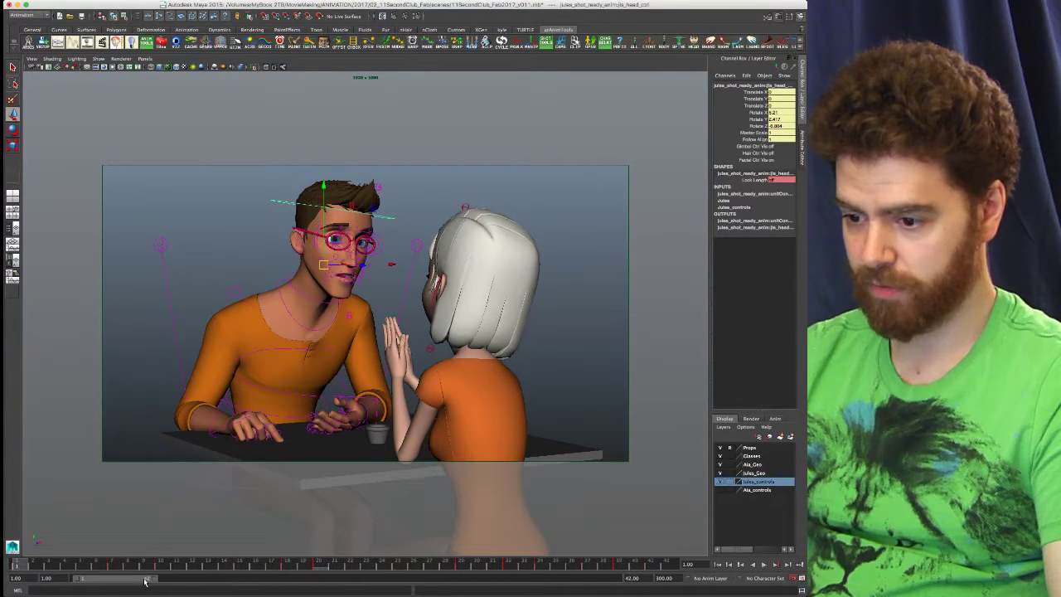
{"action": "left_click", "coordinate": [324, 567]}
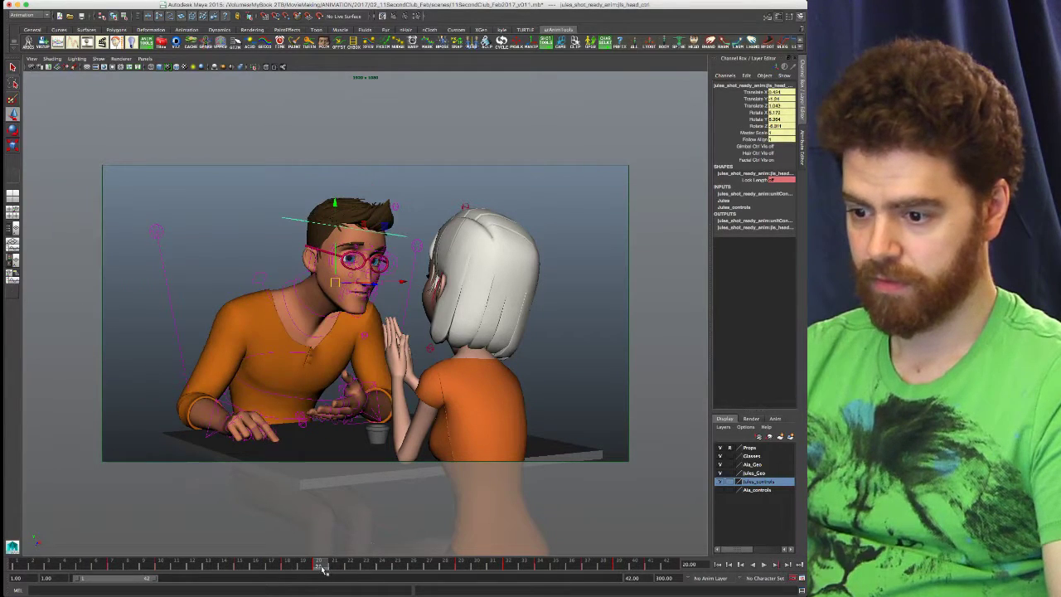
- Display grease pencil drawings in the camera view and open the Grease Pencil Tool
{"action": "left_click", "coordinate": [99, 59]}
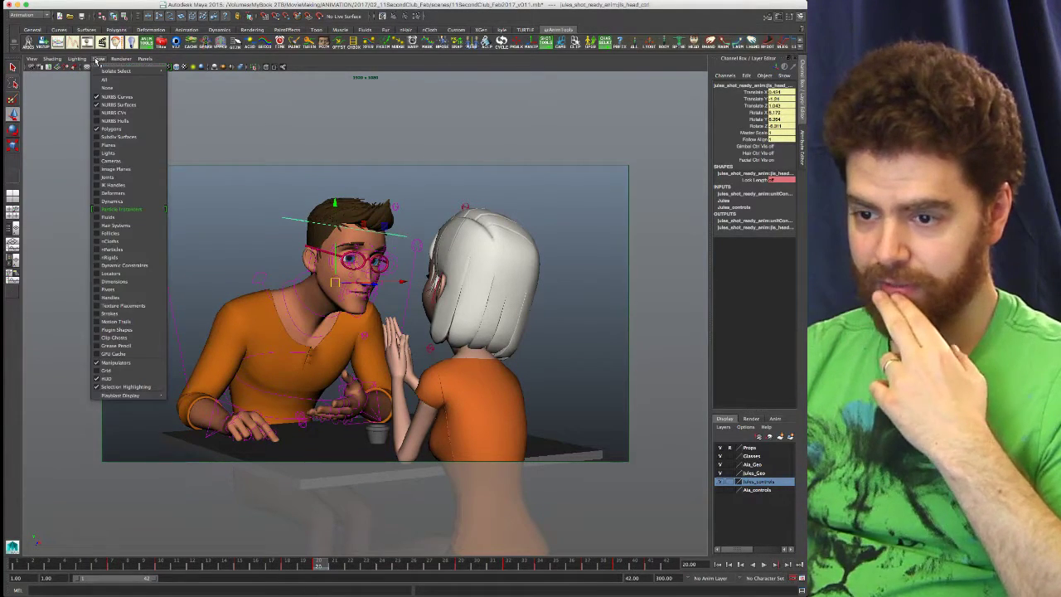
{"action": "left_click", "coordinate": [115, 346]}
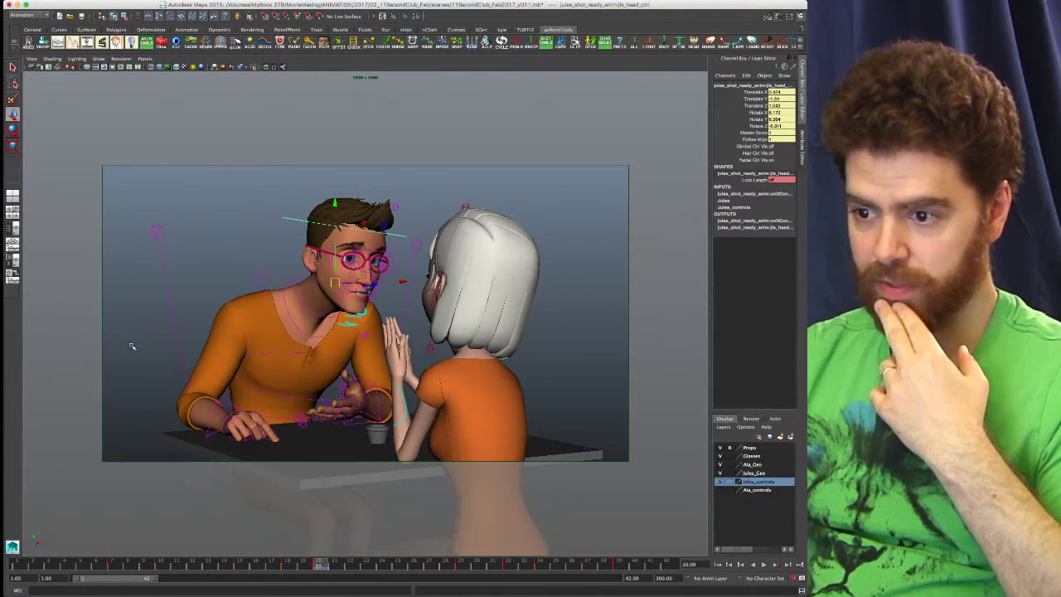
{"action": "left_click", "coordinate": [79, 60]}
{"action": "mouse_move", "coordinate": [31, 59]}
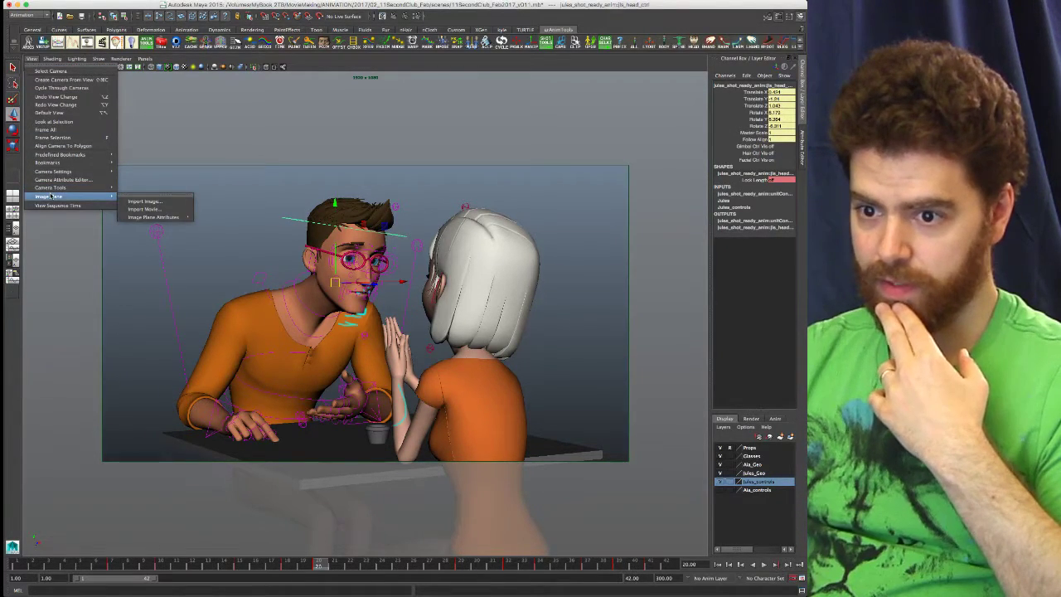
{"action": "mouse_move", "coordinate": [53, 189]}
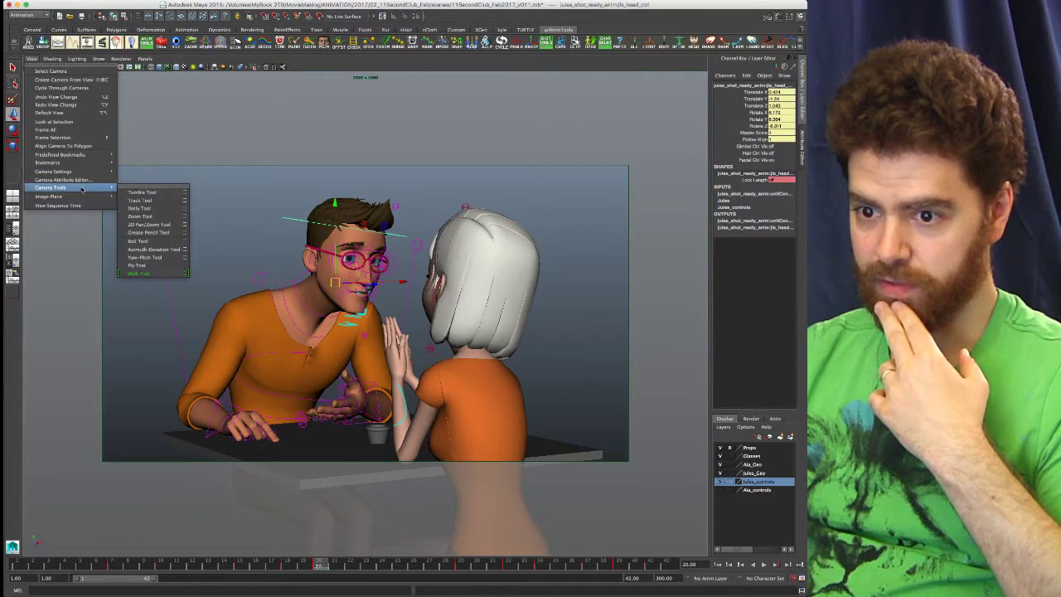
{"action": "left_click", "coordinate": [176, 235]}
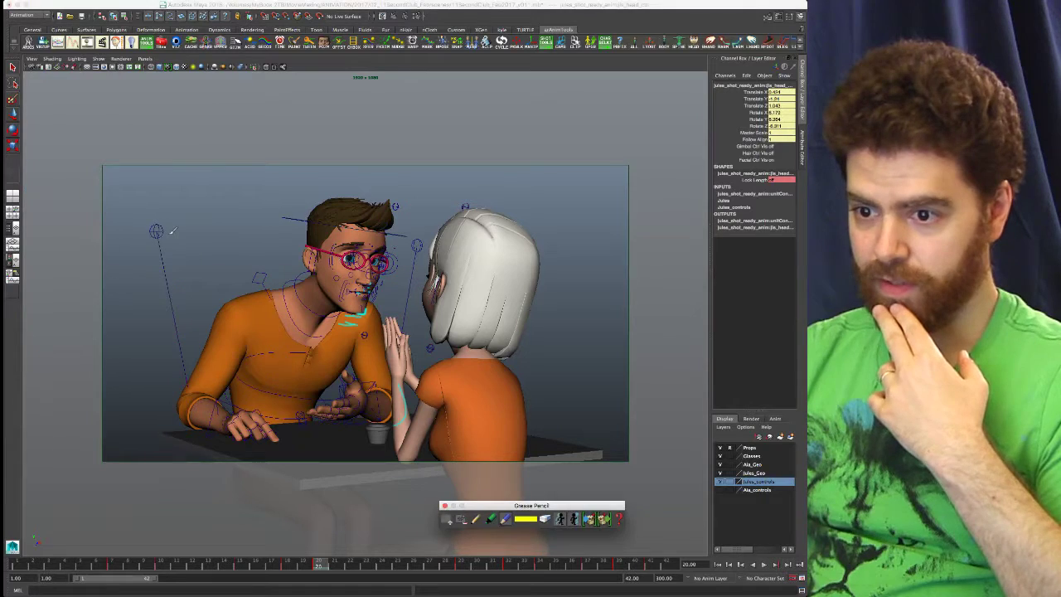
- Move the Grease Pencil toolbar aside, delete the sketch on frame 20 and hide the Jules_controls layer
{"action": "mouse_move", "coordinate": [539, 505]}
{"action": "left_mouse_down"}
{"action": "mouse_move", "coordinate": [241, 503]}
{"action": "mouse_move", "coordinate": [134, 515]}
{"action": "left_mouse_up"}
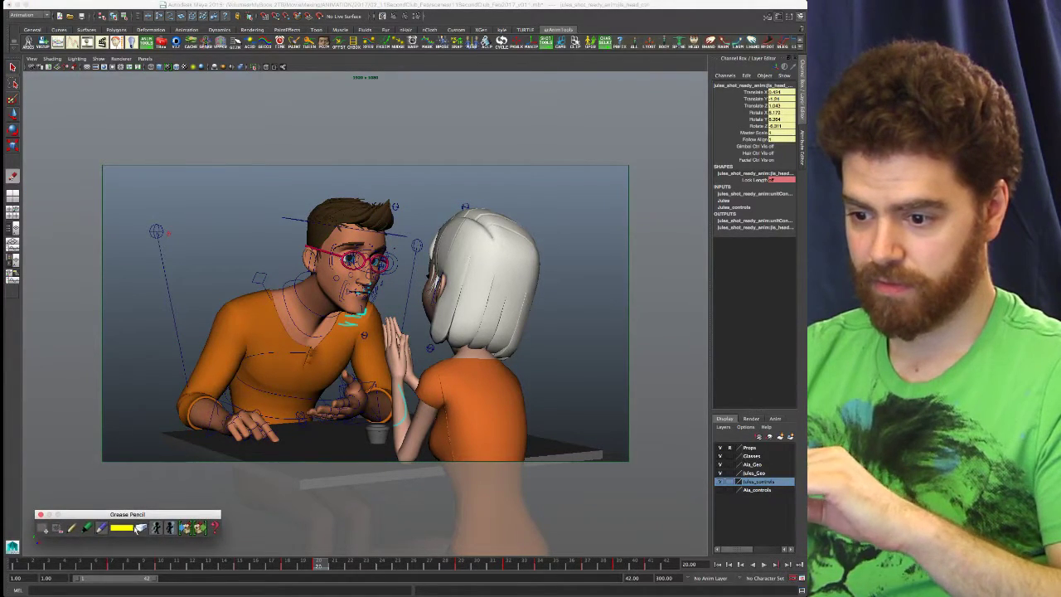
{"action": "left_click", "coordinate": [60, 529]}
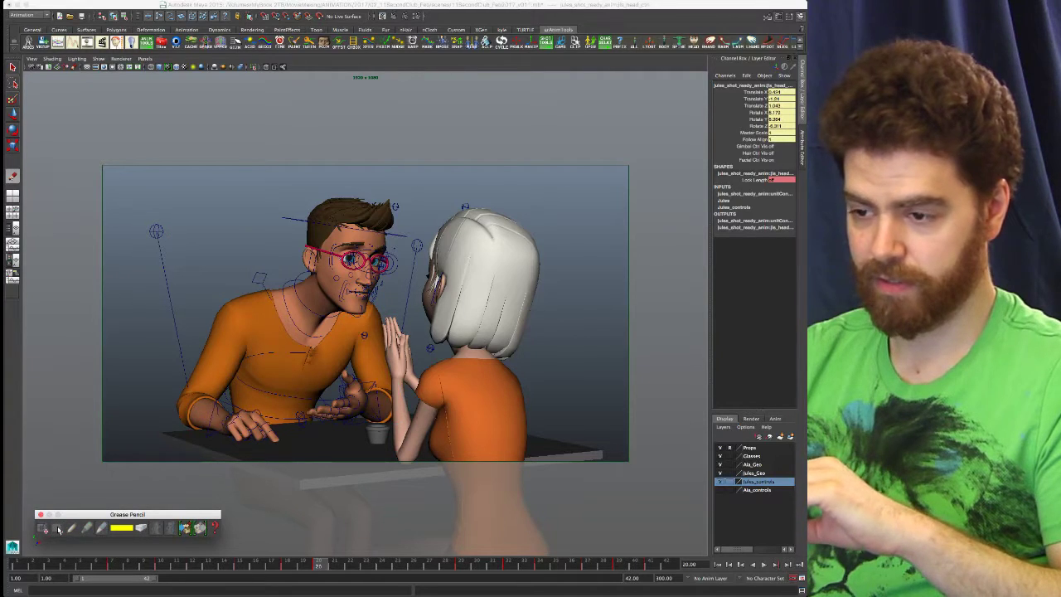
{"action": "left_click", "coordinate": [720, 482]}
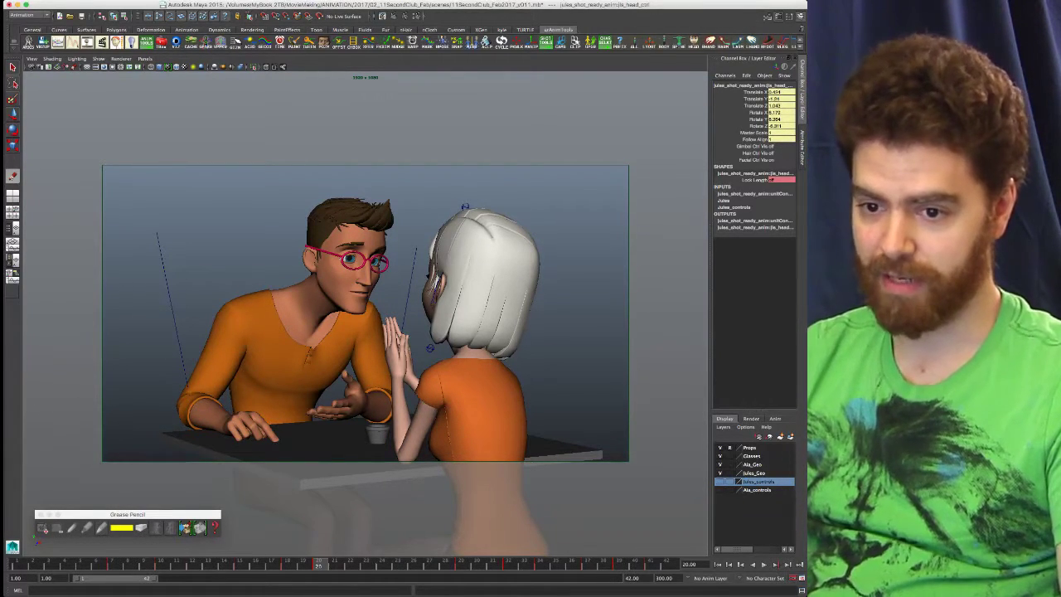
{"action": "key", "text": "super+Tab"}
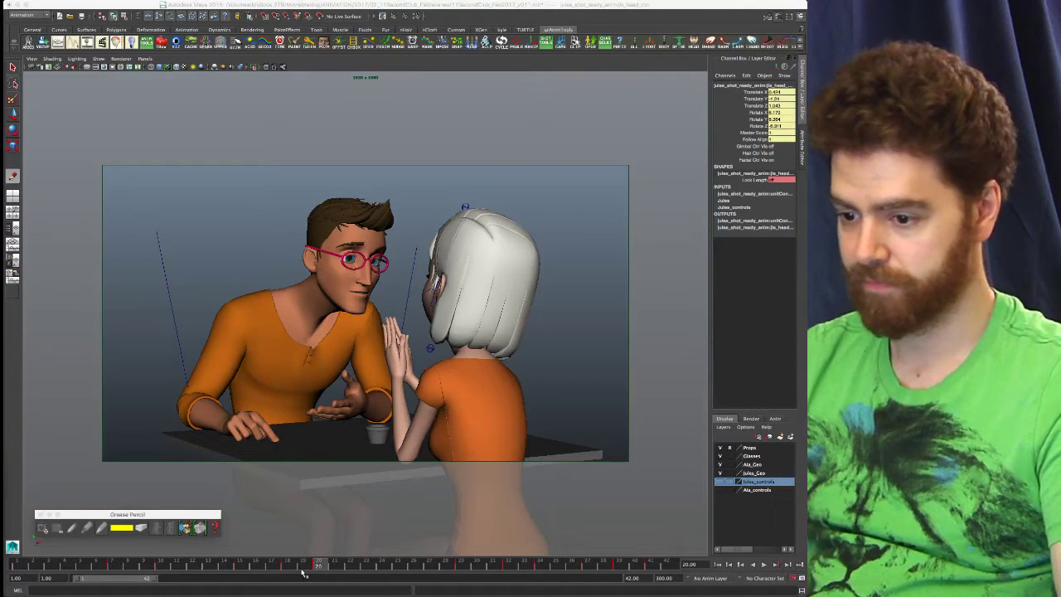
- Go to frame 24 and make Jules the active character set
{"action": "left_click", "coordinate": [383, 566]}
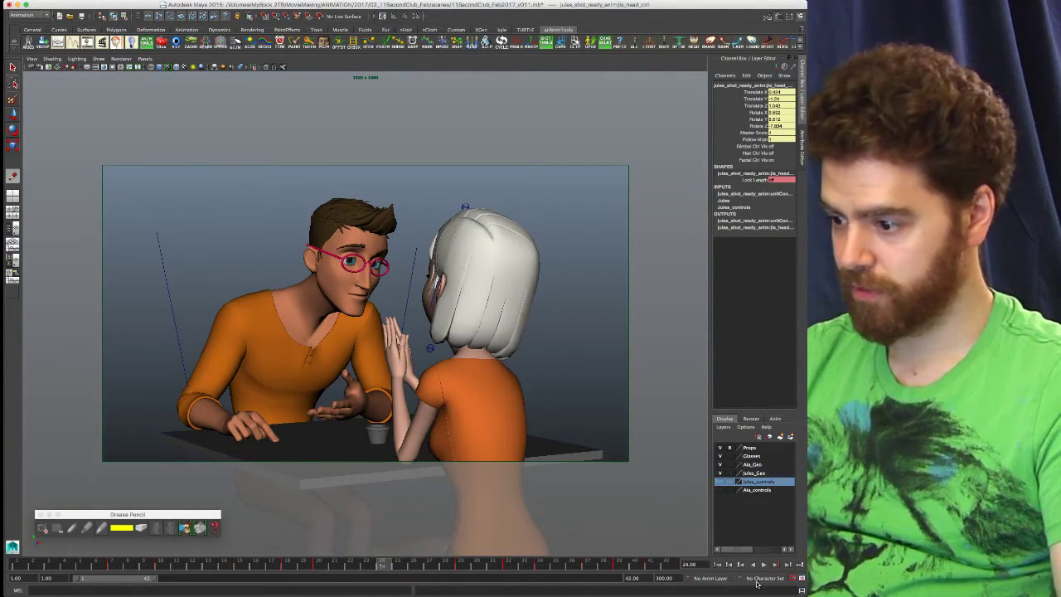
{"action": "left_click", "coordinate": [754, 578]}
{"action": "left_click", "coordinate": [767, 554]}
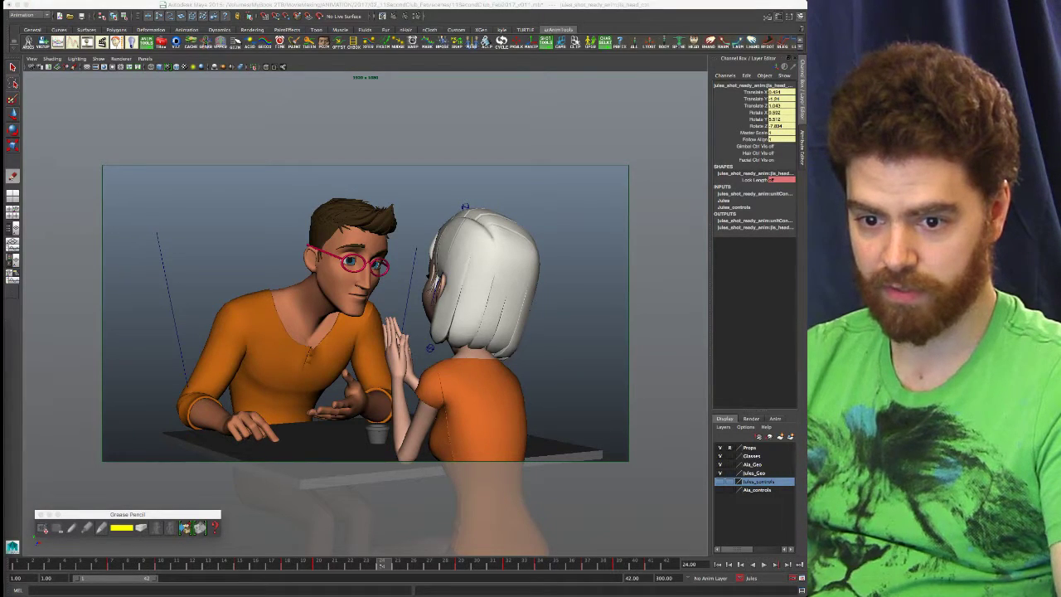
- Select Jules's lower jaw control, try a small rotation on it at frame 24 and undo that rotation
{"action": "left_click", "coordinate": [194, 463]}
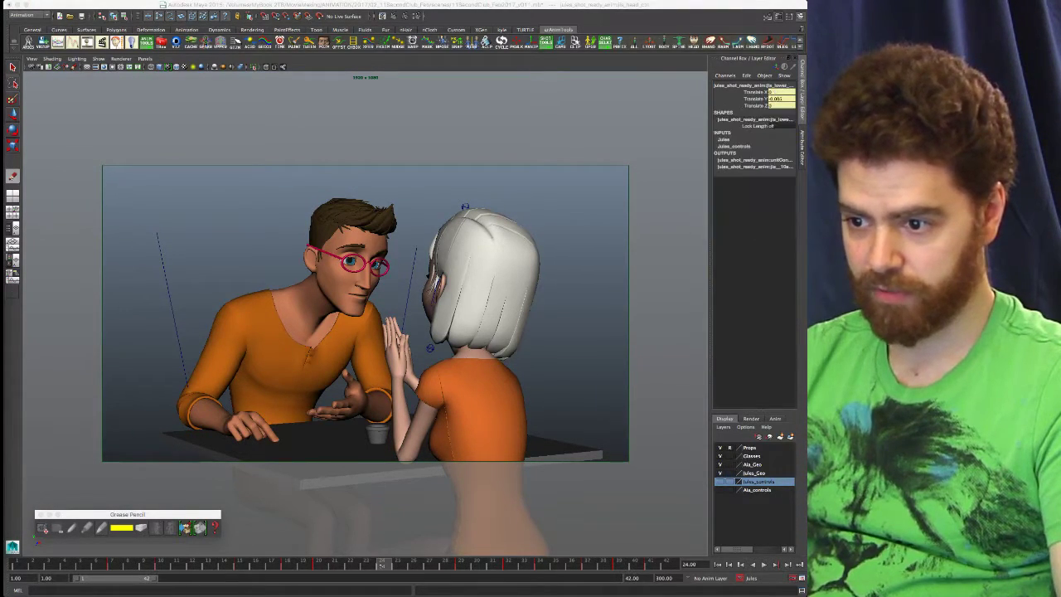
{"action": "key", "text": "e"}
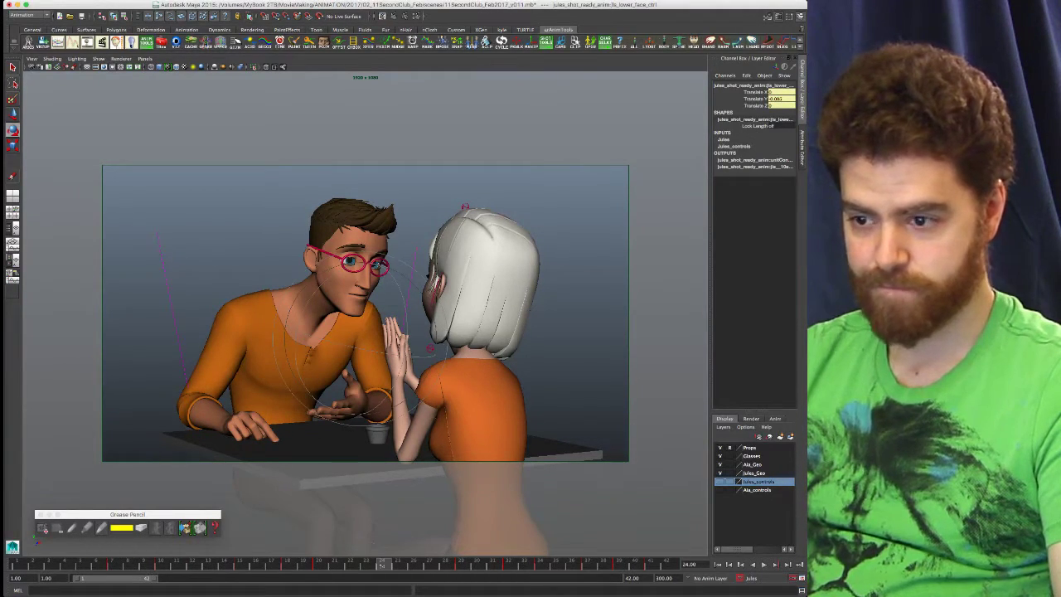
{"action": "key", "text": "Up"}
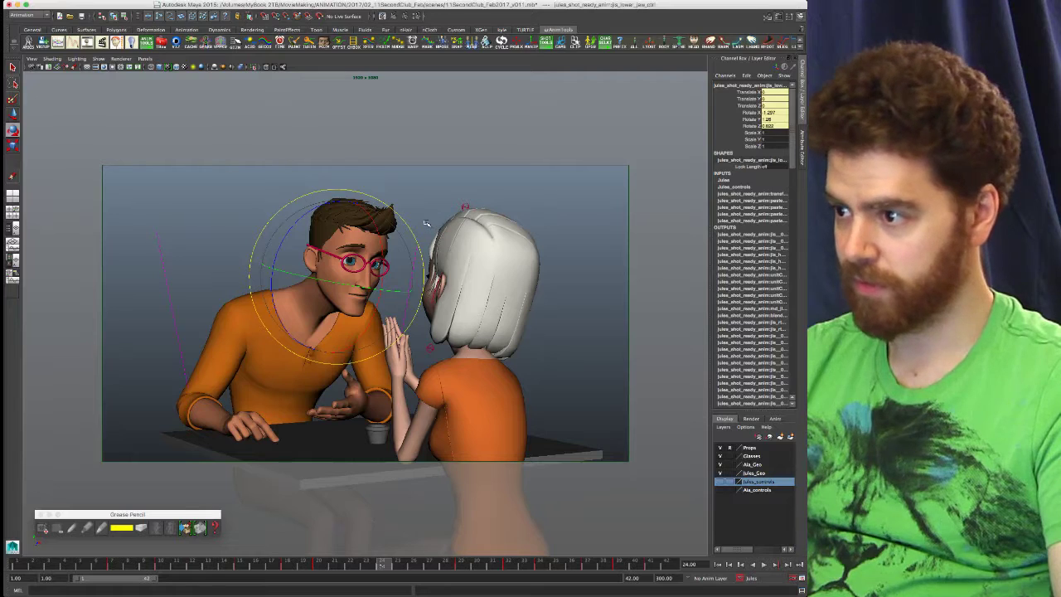
{"action": "left_click_drag", "start_coordinate": [380, 253], "coordinate": [375, 258]}
{"action": "key", "text": "ctrl+z"}
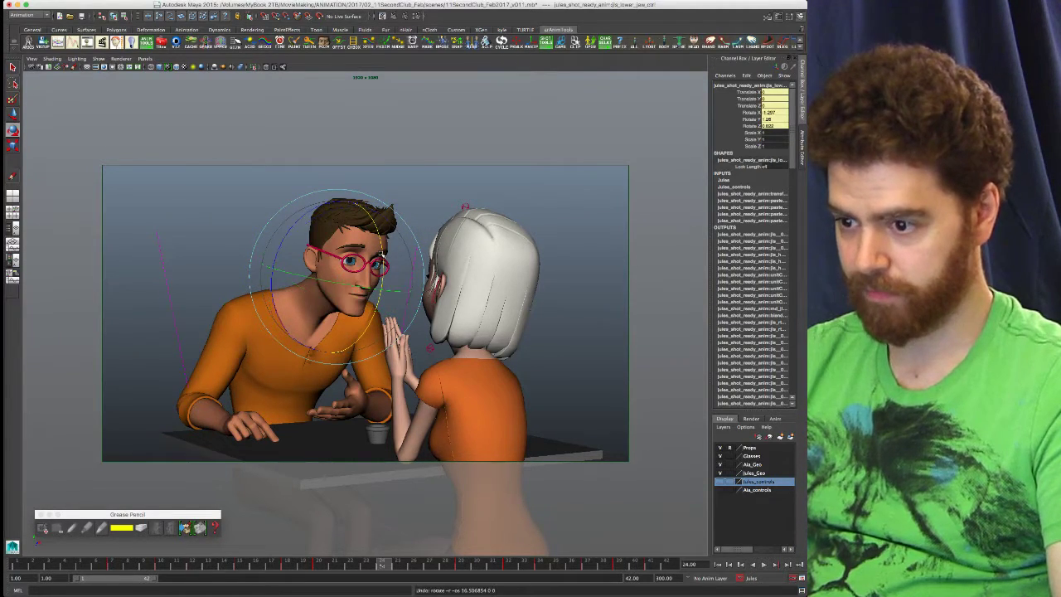
- Examine Jules's mouth and head poses at frames 29, 32, 34, 37, 39 and 41
{"action": "left_click", "coordinate": [462, 565]}
{"action": "left_click", "coordinate": [509, 566]}
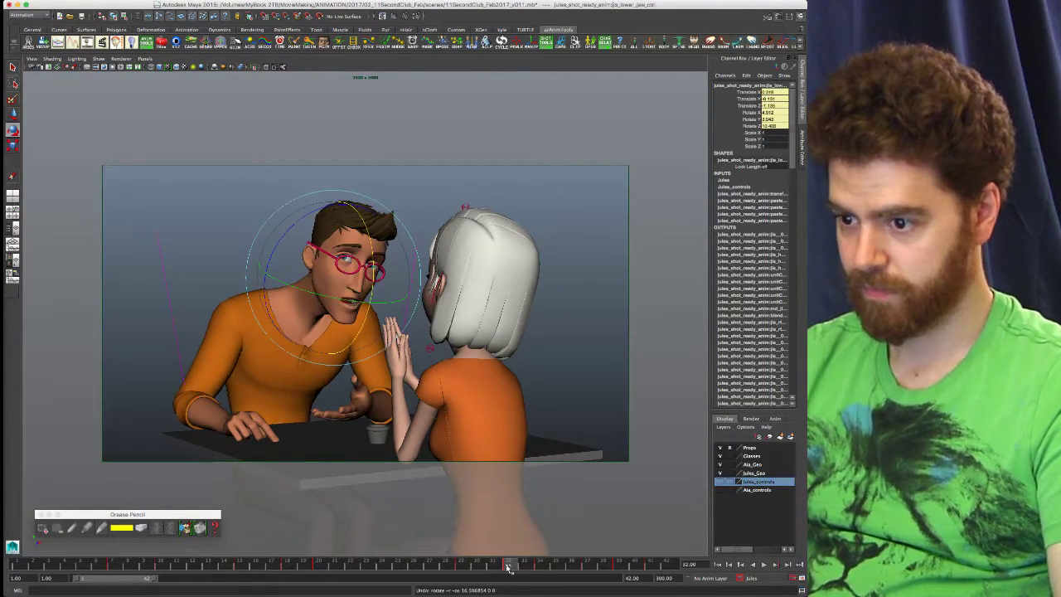
{"action": "left_click", "coordinate": [539, 566]}
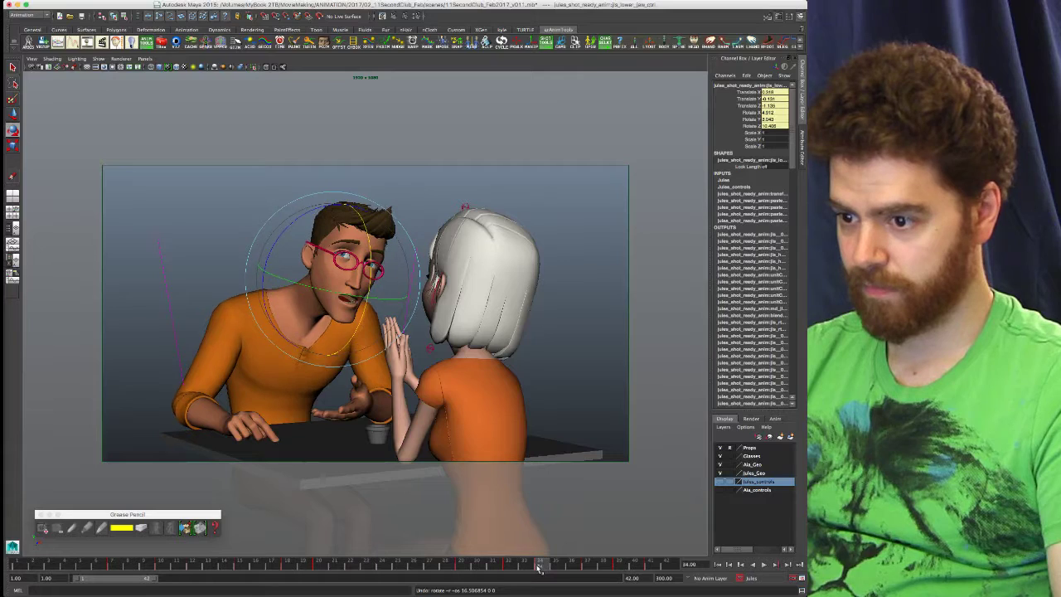
{"action": "left_click", "coordinate": [589, 566]}
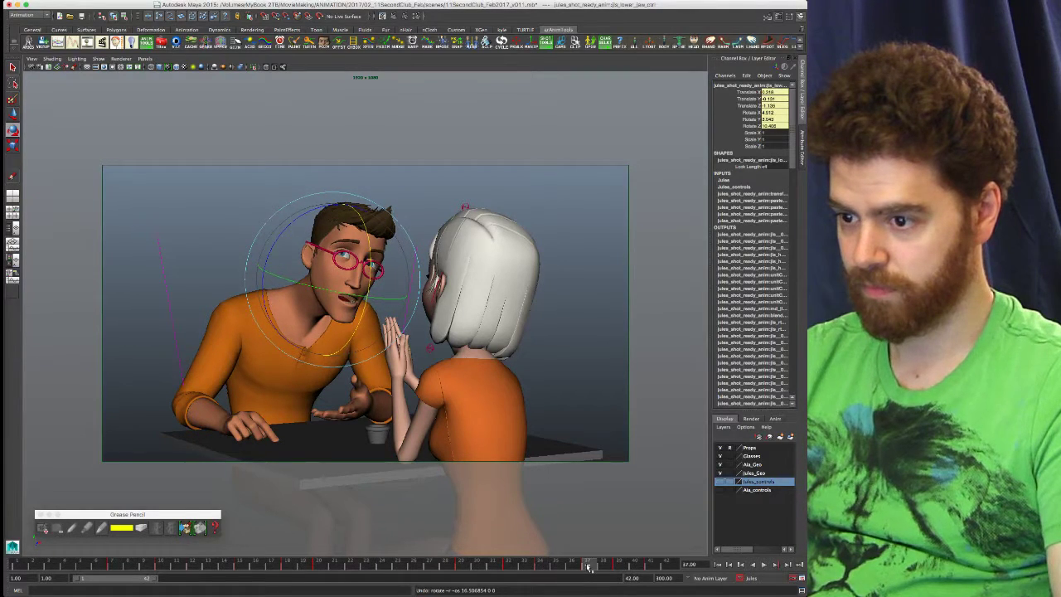
{"action": "left_click", "coordinate": [618, 566]}
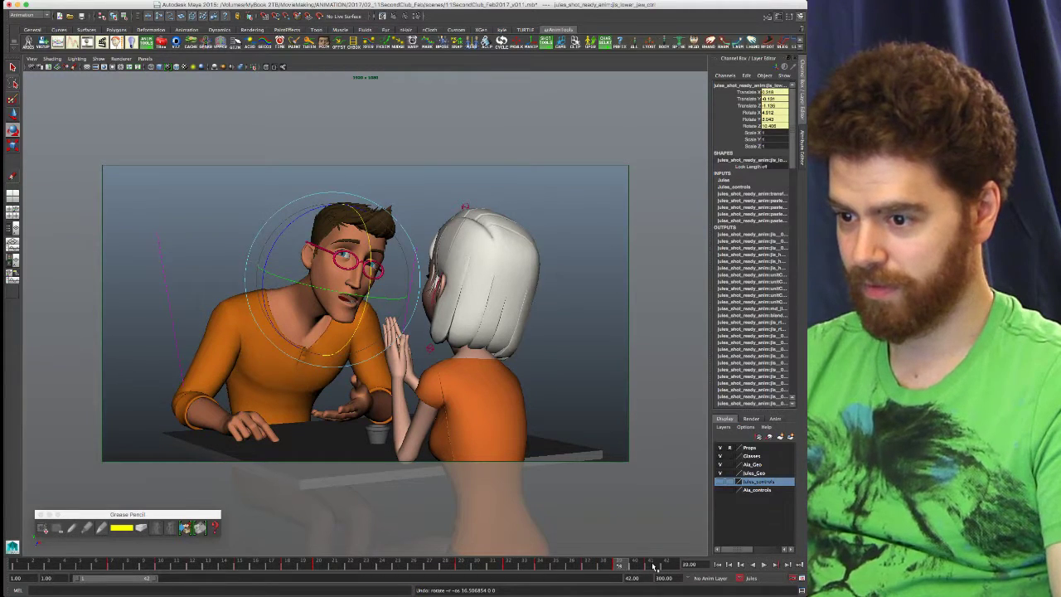
{"action": "left_click", "coordinate": [654, 566]}
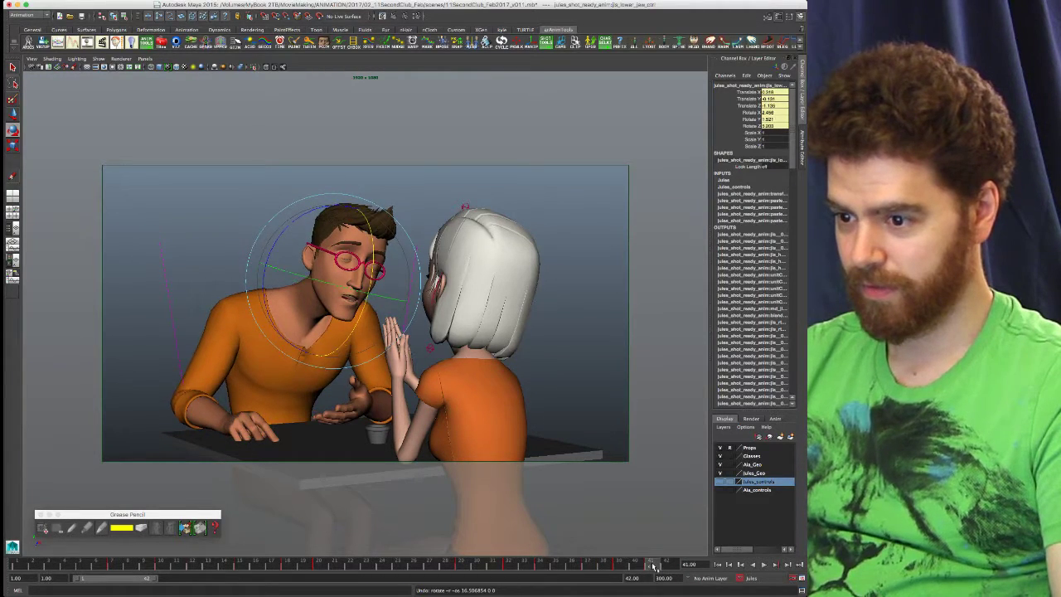
- Go to frame 32, hide the Aia_Geo and Glasses layers, and frame Jules's face in an enlarged perspective view
{"action": "left_click", "coordinate": [510, 566]}
{"action": "key", "text": "space"}
{"action": "key", "text": "space"}
{"action": "left_click_drag", "start_coordinate": [253, 250], "coordinate": [154, 246], "text": "alt"}
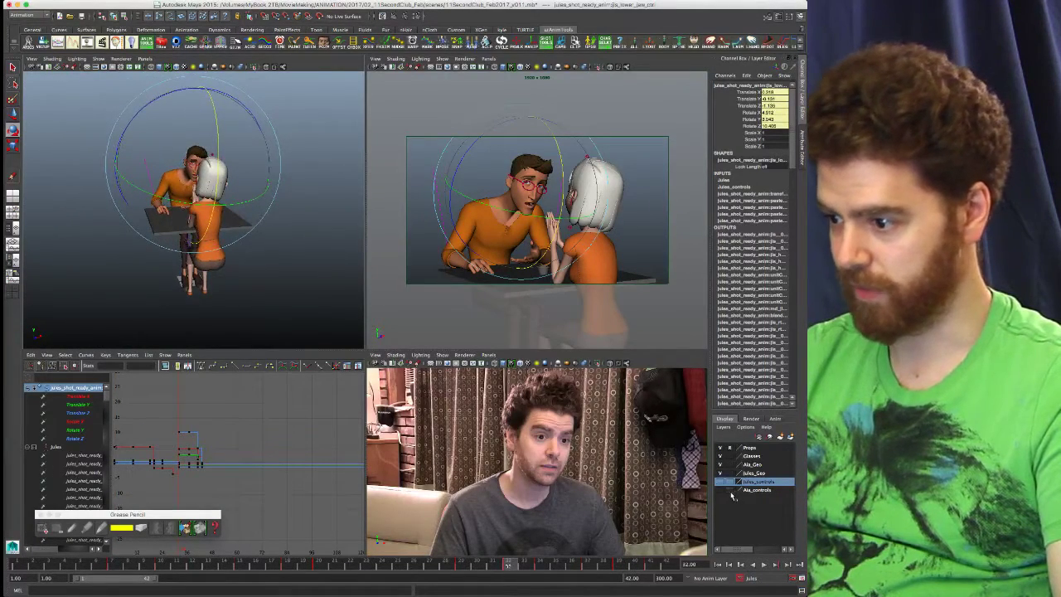
{"action": "left_click", "coordinate": [720, 464]}
{"action": "right_click_drag", "start_coordinate": [267, 181], "coordinate": [418, 180], "text": "alt"}
{"action": "middle_click_drag", "start_coordinate": [196, 159], "coordinate": [209, 280], "text": "alt"}
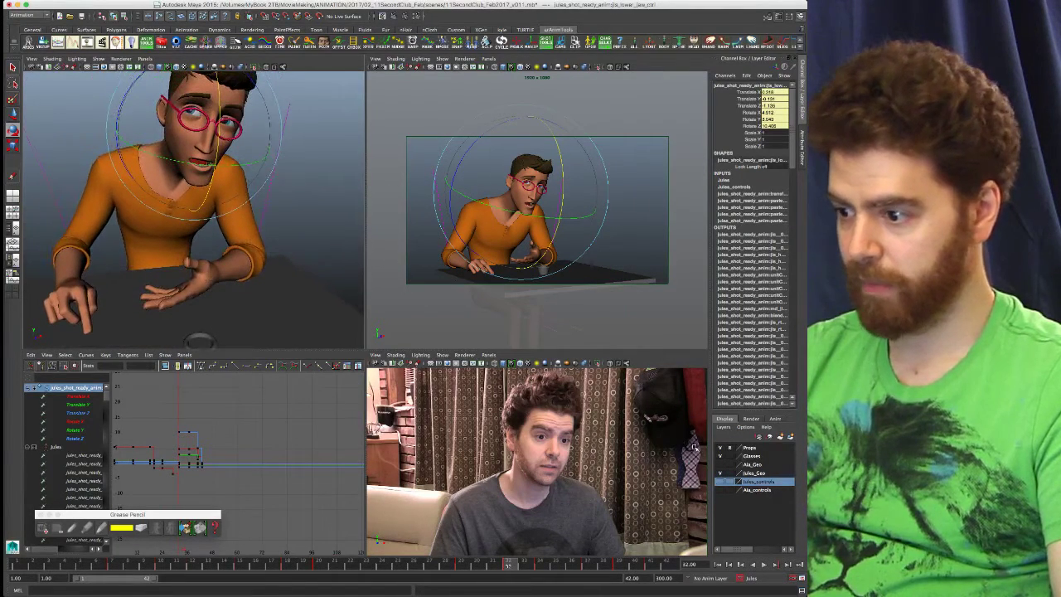
{"action": "left_click", "coordinate": [720, 456]}
{"action": "left_click_drag", "start_coordinate": [241, 248], "coordinate": [208, 234], "text": "alt"}
{"action": "middle_click_drag", "start_coordinate": [207, 235], "coordinate": [249, 276], "text": "alt"}
{"action": "key", "text": "space"}
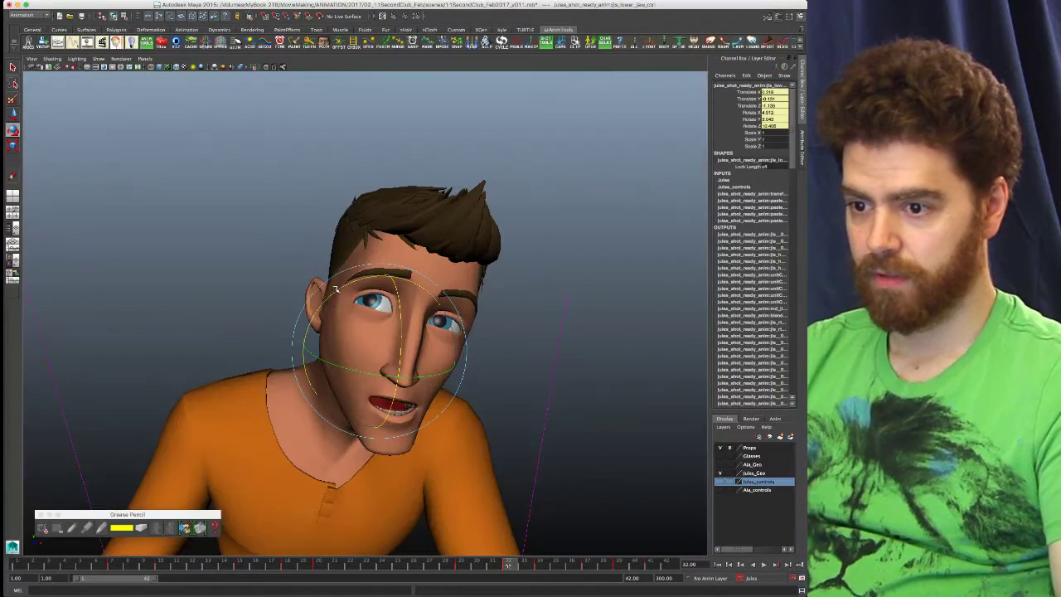
- Rotate Jules's lower jaw at frame 32 to reduce its sideways tilt to about 5 in Rotate Z, and key the rotation
{"action": "left_click_drag", "start_coordinate": [396, 311], "coordinate": [403, 332], "text": "alt"}
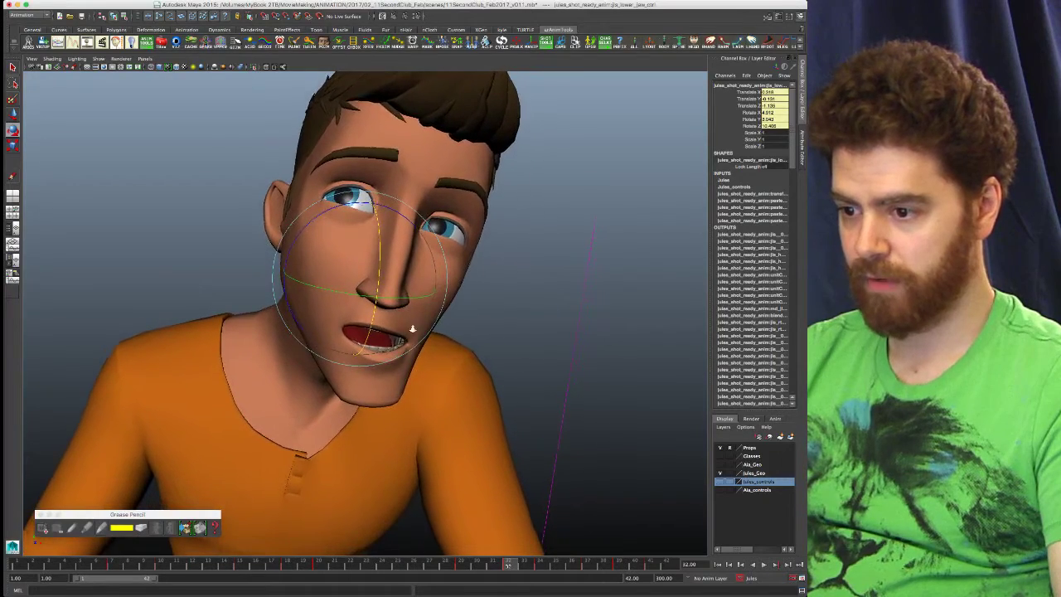
{"action": "right_click_drag", "start_coordinate": [403, 331], "coordinate": [611, 320], "text": "alt"}
{"action": "middle_click_drag", "start_coordinate": [426, 360], "coordinate": [430, 416], "text": "alt"}
{"action": "left_click_drag", "start_coordinate": [419, 426], "coordinate": [437, 377], "text": "alt"}
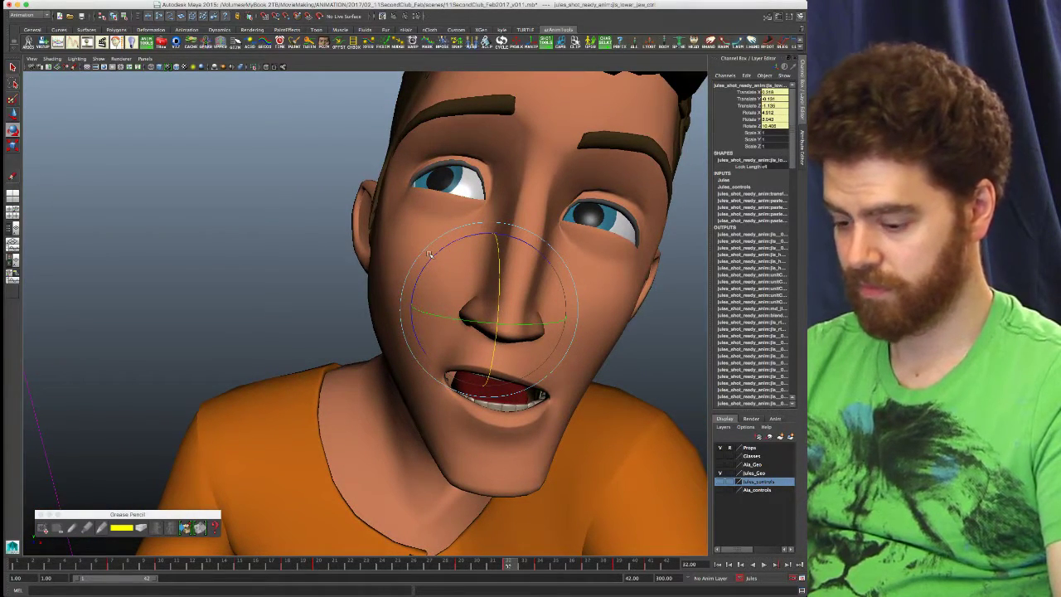
{"action": "key", "text": "."}
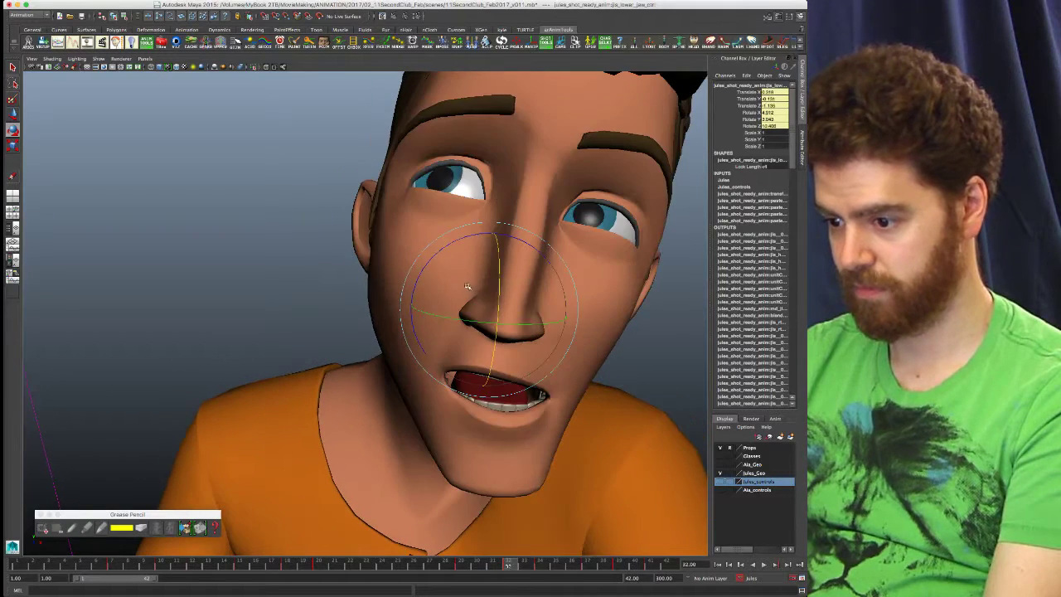
{"action": "left_click_drag", "start_coordinate": [423, 270], "coordinate": [518, 351]}
{"action": "key", "text": "shift+e"}
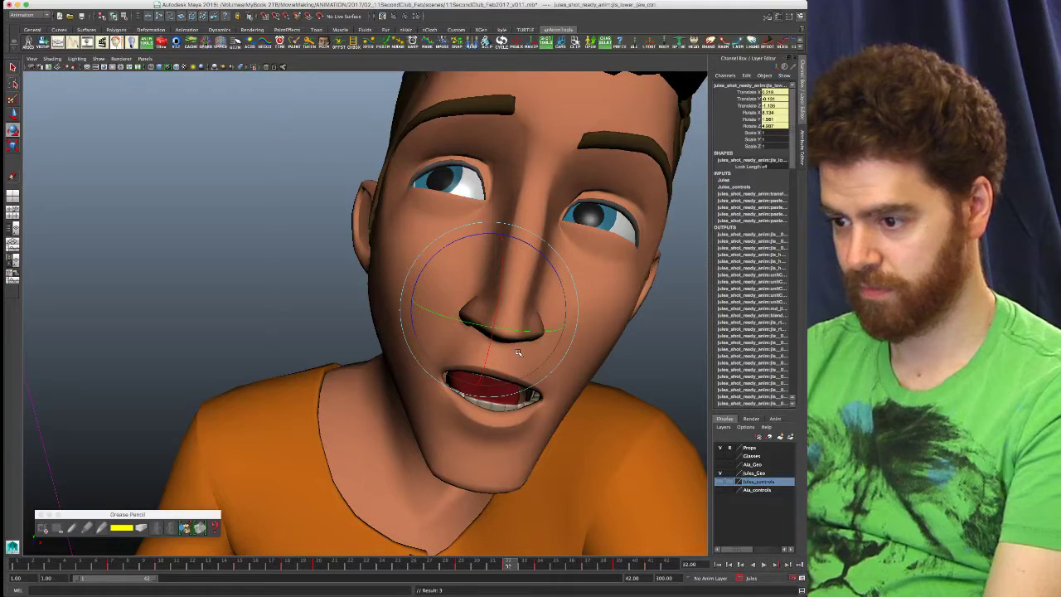
- Compare the neighbouring keyed poses, then rotate Jules's lower jaw slightly at frame 37 and key the rotation
{"action": "key", "text": "period"}
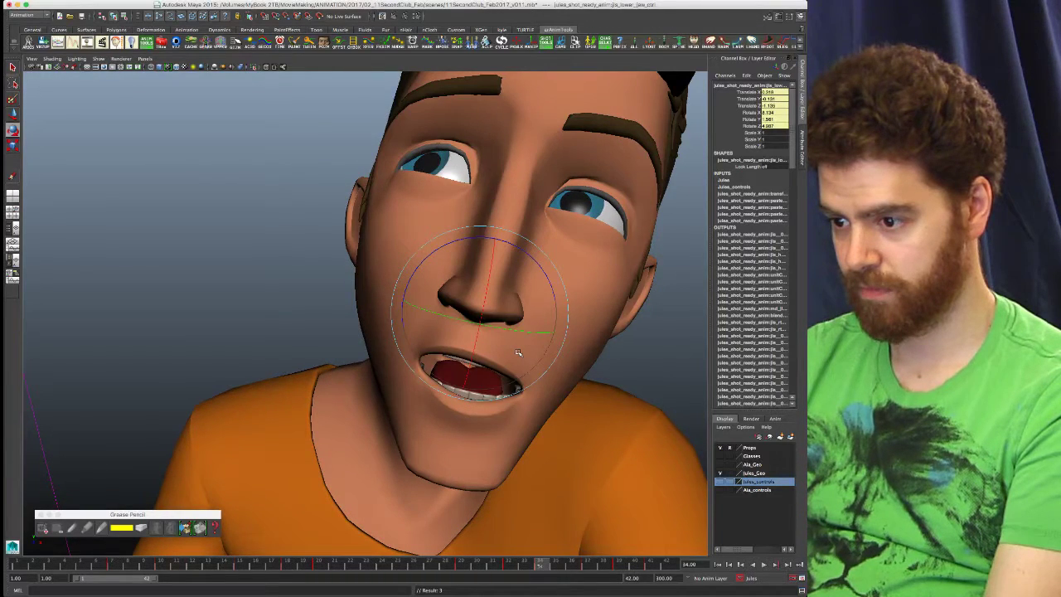
{"action": "key", "text": "comma"}
{"action": "key", "text": "comma"}
{"action": "key", "text": "period"}
{"action": "key", "text": "period"}
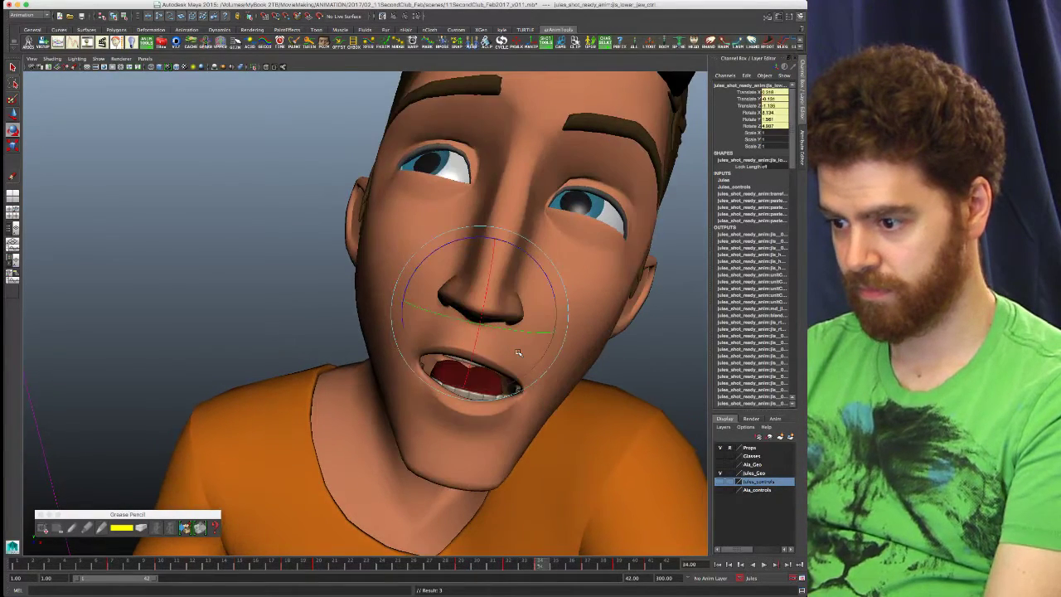
{"action": "key", "text": "period"}
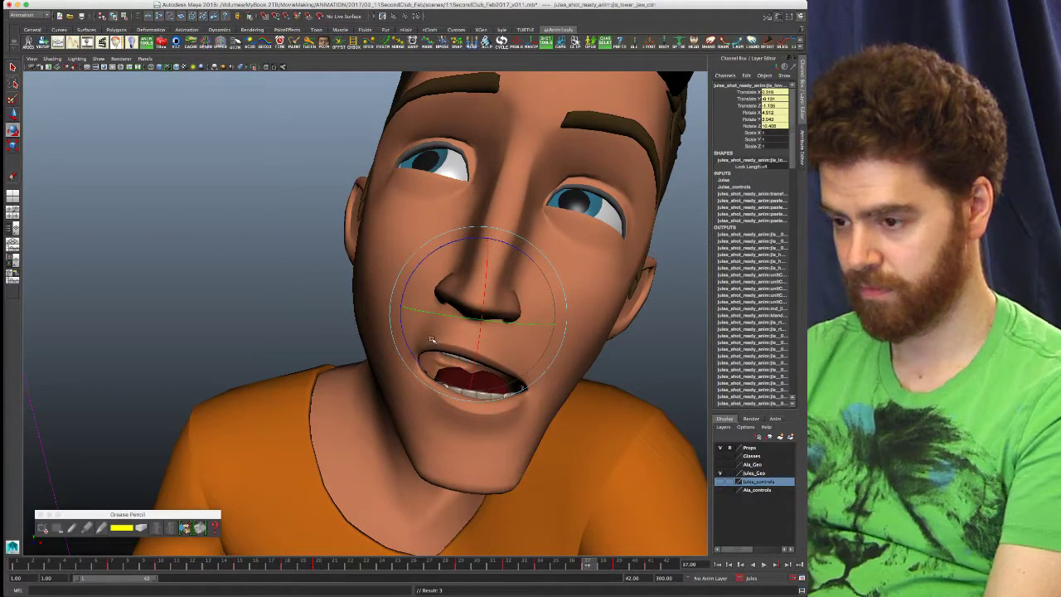
{"action": "left_click_drag", "start_coordinate": [431, 340], "coordinate": [428, 338]}
{"action": "key", "text": "shift+e"}
- Flip back and forth through the keyframes between 29 and 39 to examine how Jules's jaw moves
{"action": "key", "text": "period"}
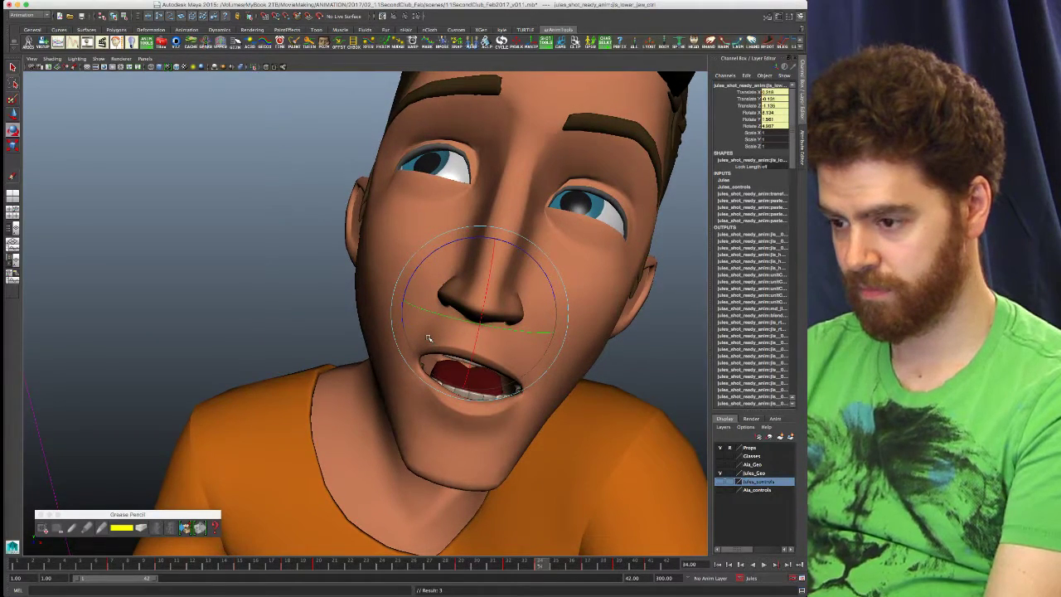
{"action": "key", "text": "comma"}
{"action": "key", "text": "period"}
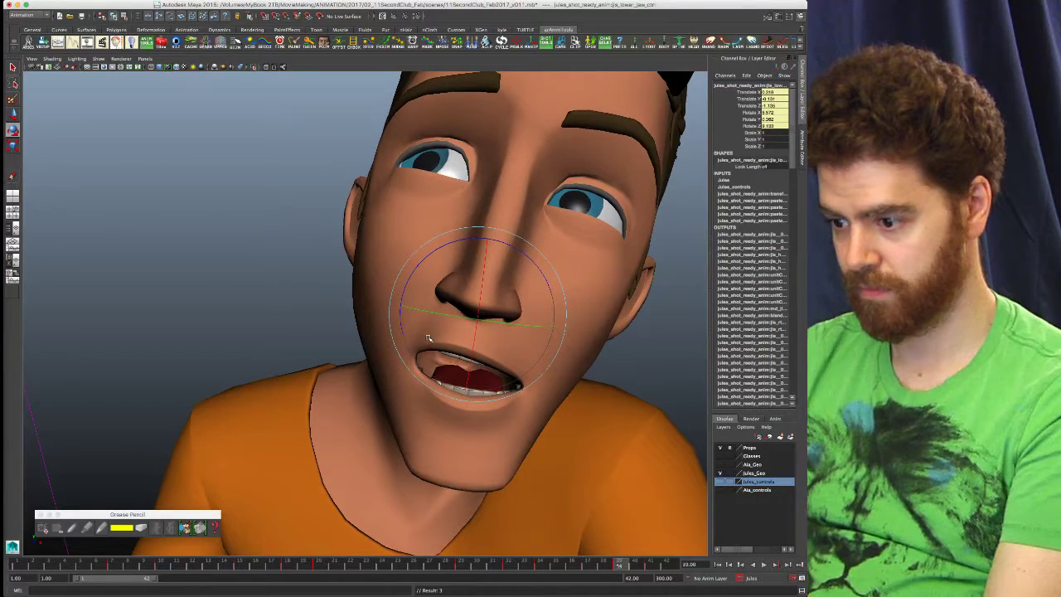
{"action": "key", "text": "period"}
{"action": "key", "text": "comma"}
{"action": "key", "text": "comma"}
{"action": "key", "text": "comma"}
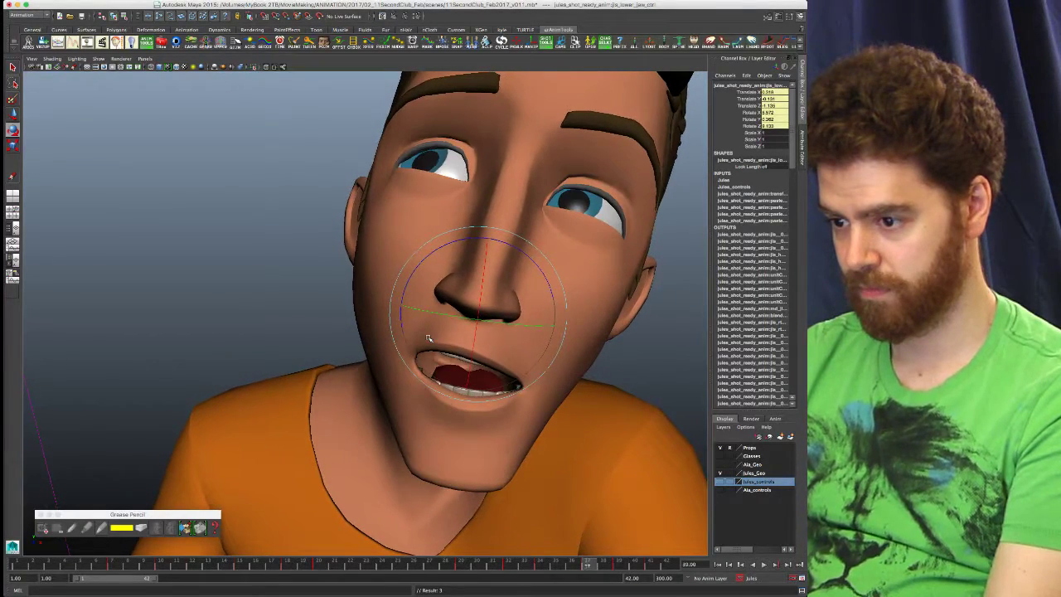
{"action": "key", "text": "comma"}
{"action": "key", "text": "comma"}
{"action": "key", "text": "comma"}
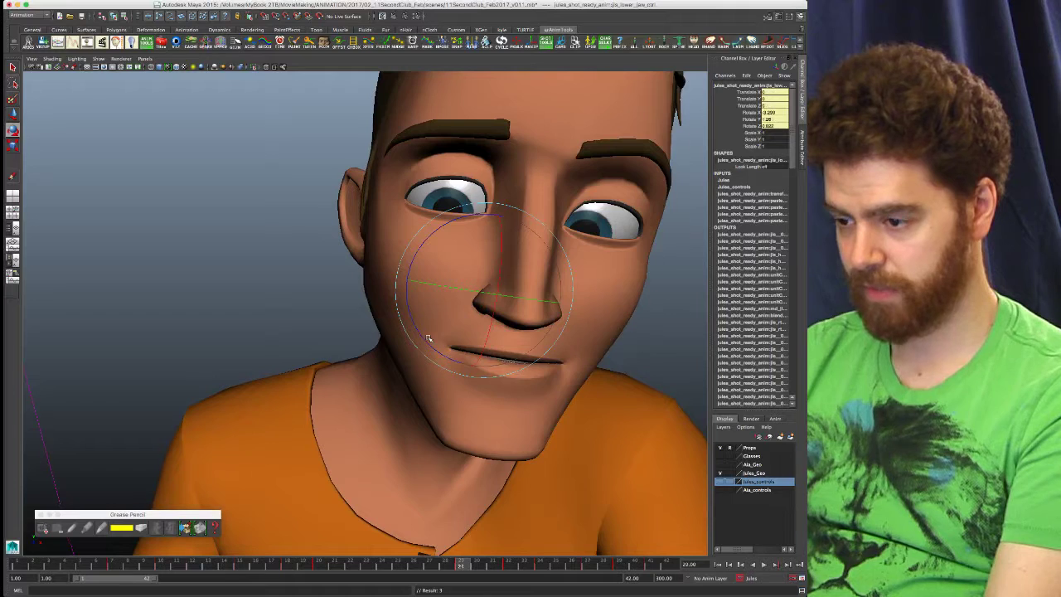
{"action": "key", "text": "period"}
{"action": "key", "text": "period"}
{"action": "key", "text": "period"}
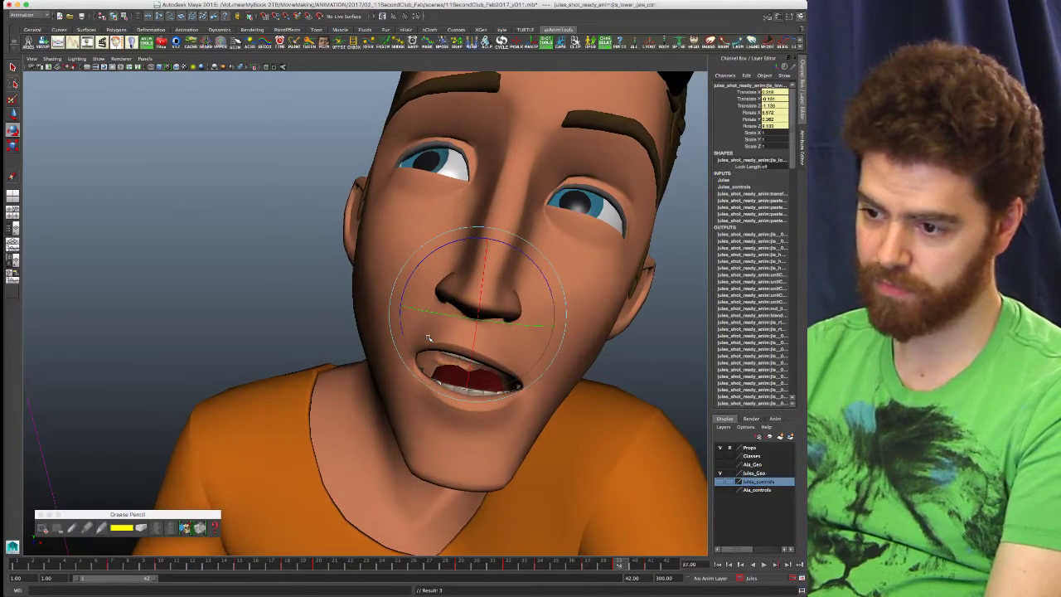
{"action": "key", "text": "period"}
- Return to the enlarged camera view, check Jules's pose at frame 42 and go to frame 29
{"action": "key", "text": "space"}
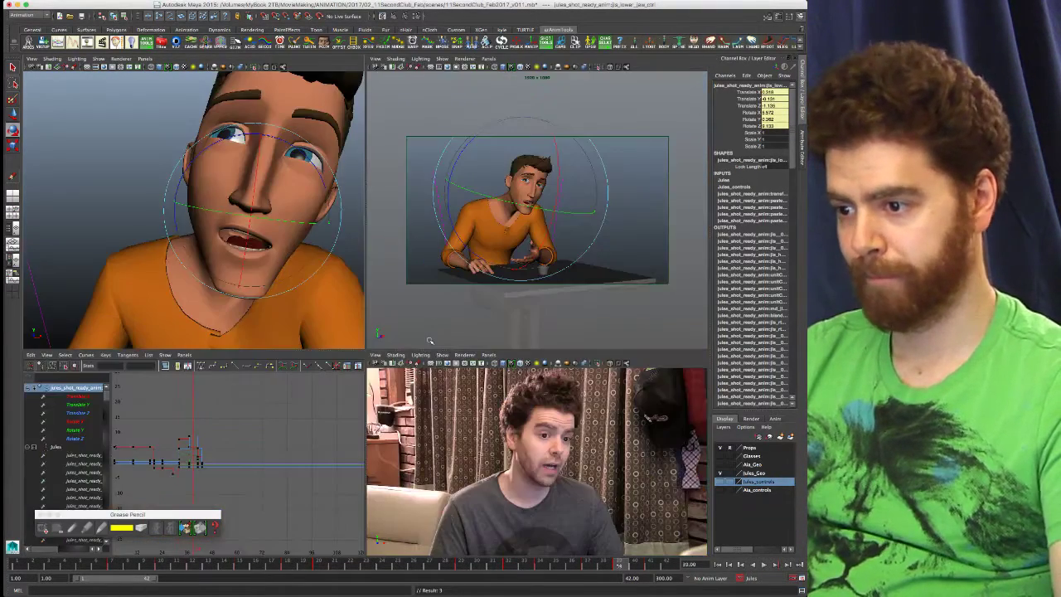
{"action": "key", "text": "space"}
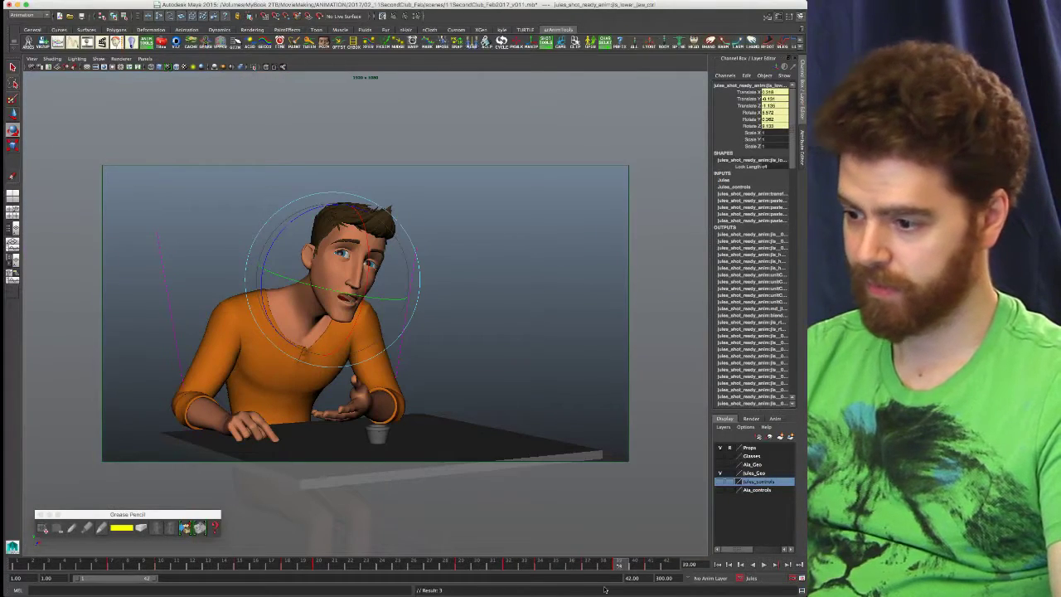
{"action": "left_click", "coordinate": [462, 563]}
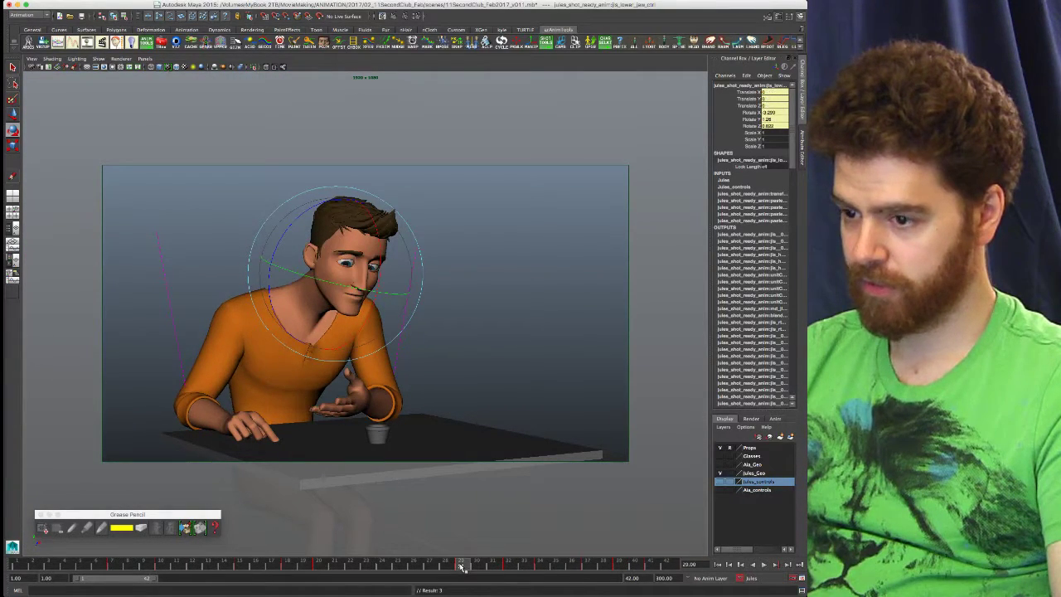
{"action": "left_click", "coordinate": [666, 564]}
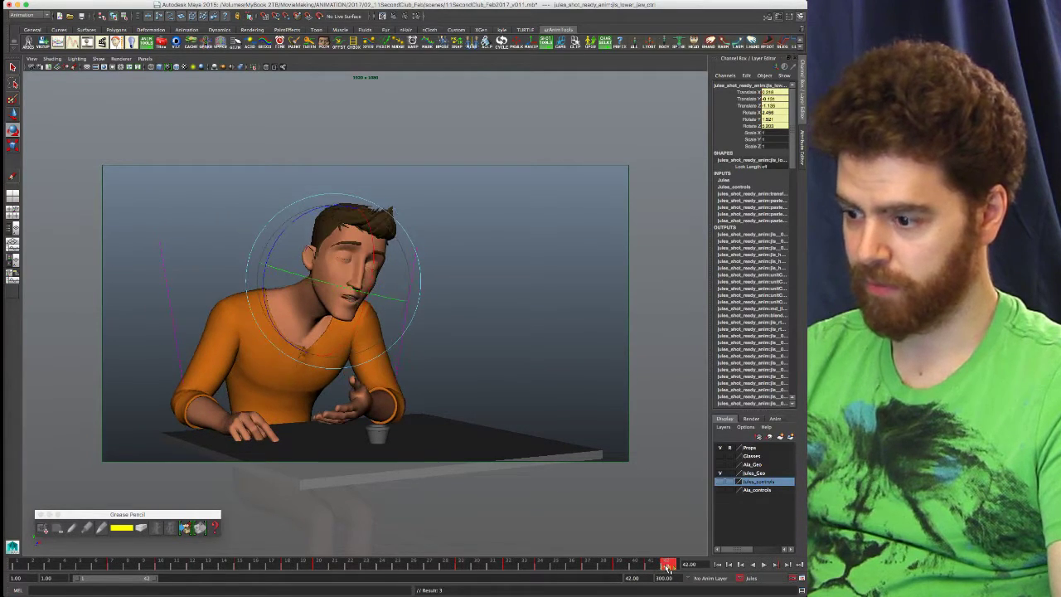
{"action": "left_click", "coordinate": [462, 566]}
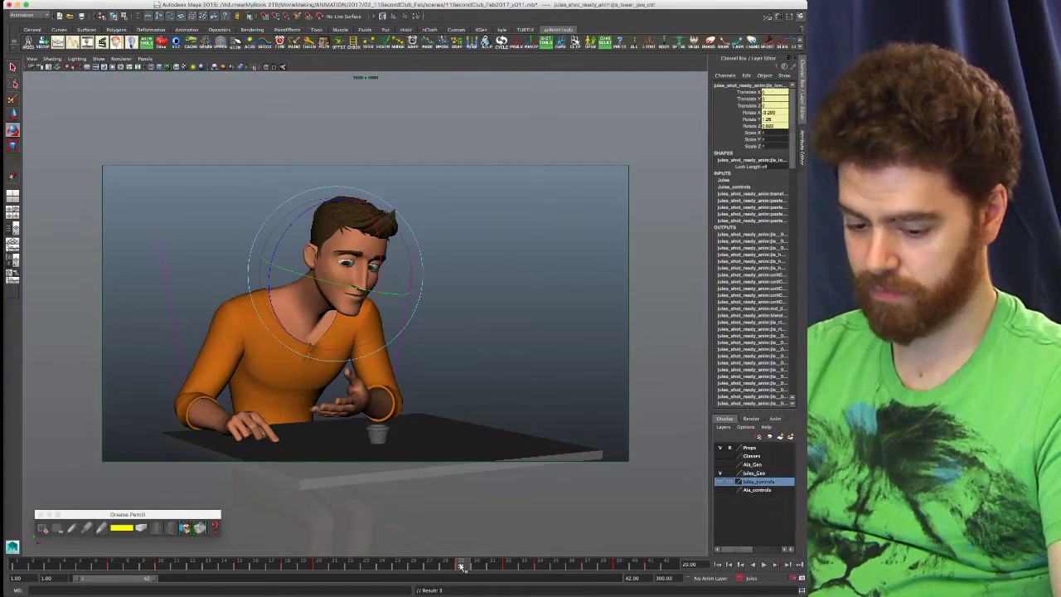
- Playblast the frame range 29 to 42, bring the resulting movie fully into view and play it
{"action": "left_click_drag", "start_coordinate": [646, 569], "coordinate": [652, 569], "text": "shift"}
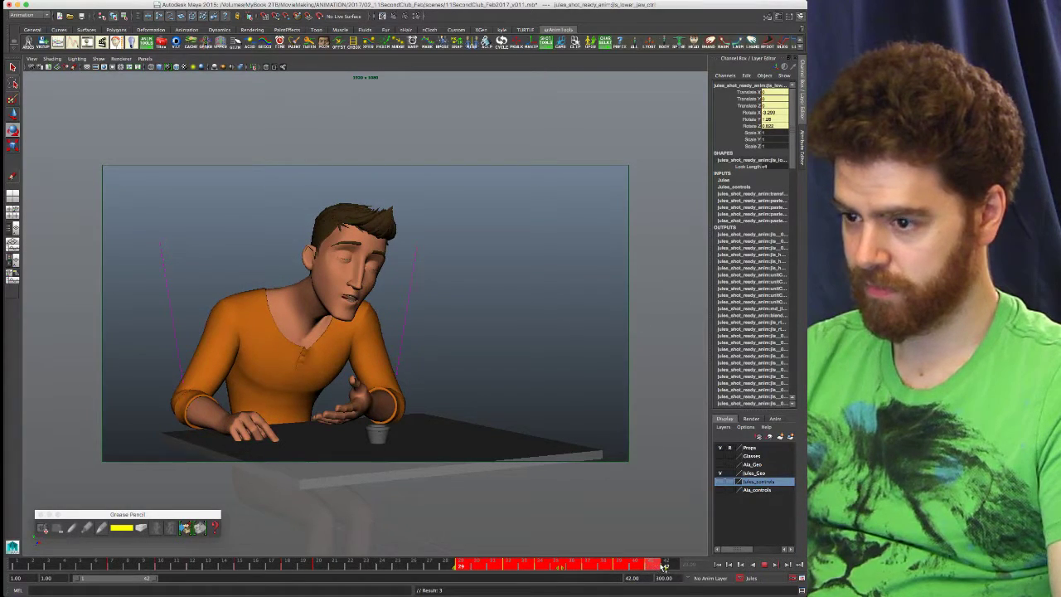
{"action": "left_click_drag", "start_coordinate": [667, 567], "coordinate": [672, 569], "text": "shift"}
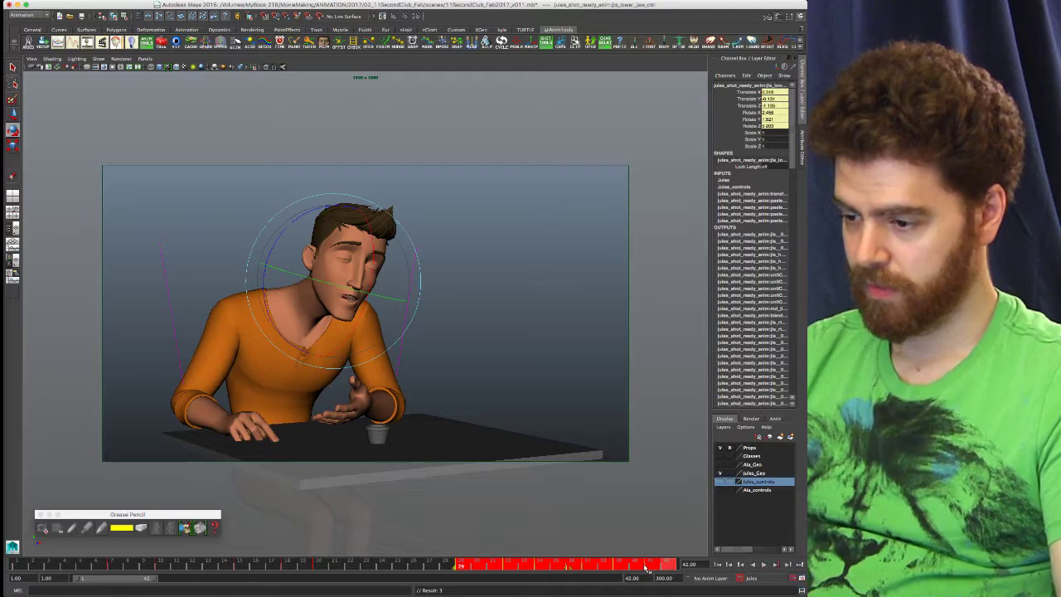
{"action": "right_click", "coordinate": [645, 567]}
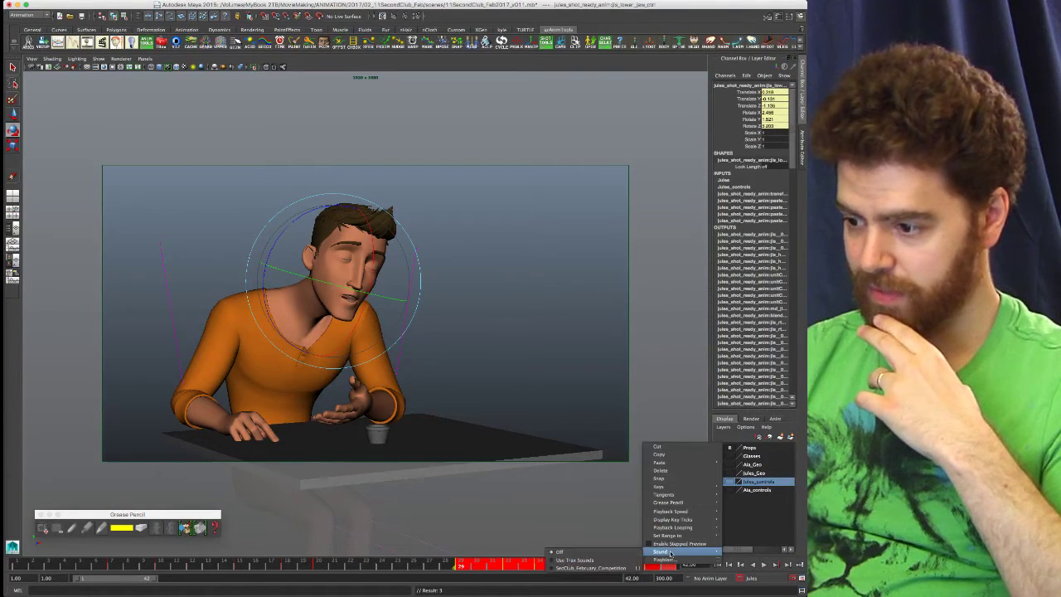
{"action": "left_click", "coordinate": [668, 559]}
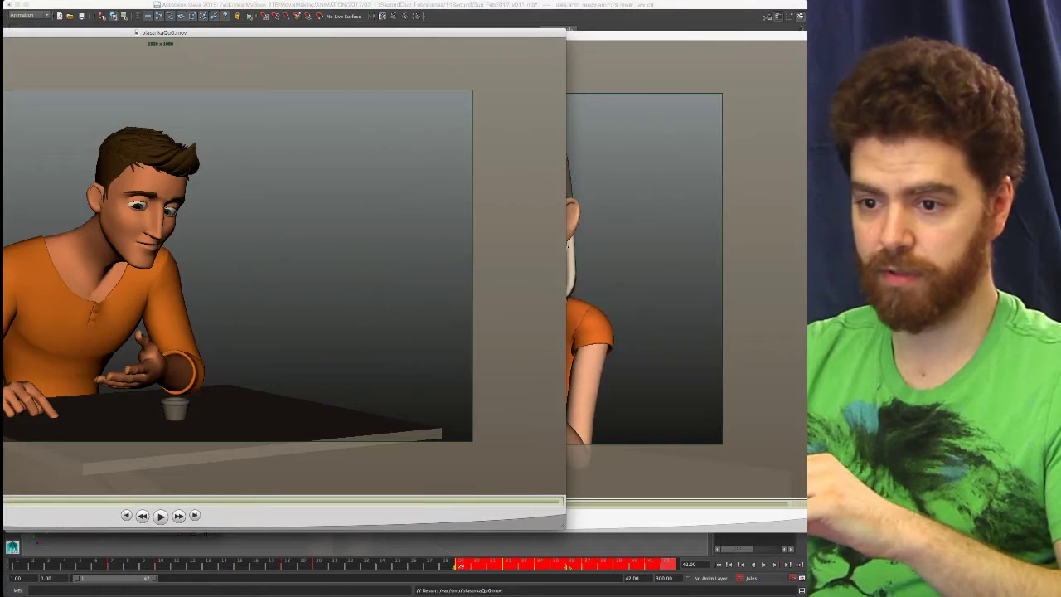
{"action": "left_click_drag", "start_coordinate": [86, 34], "coordinate": [340, 36]}
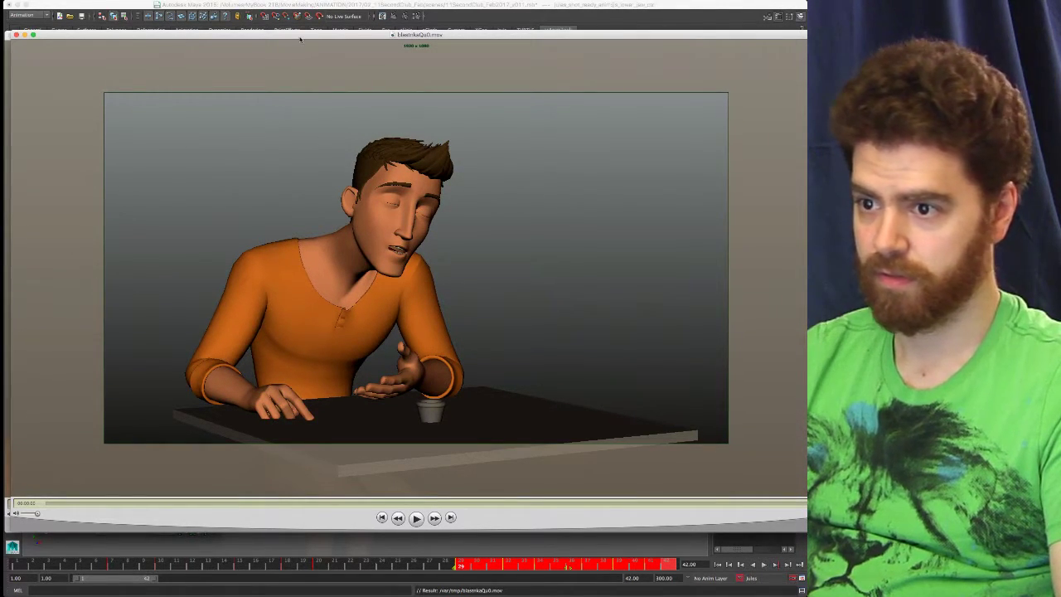
{"action": "key", "text": "space"}
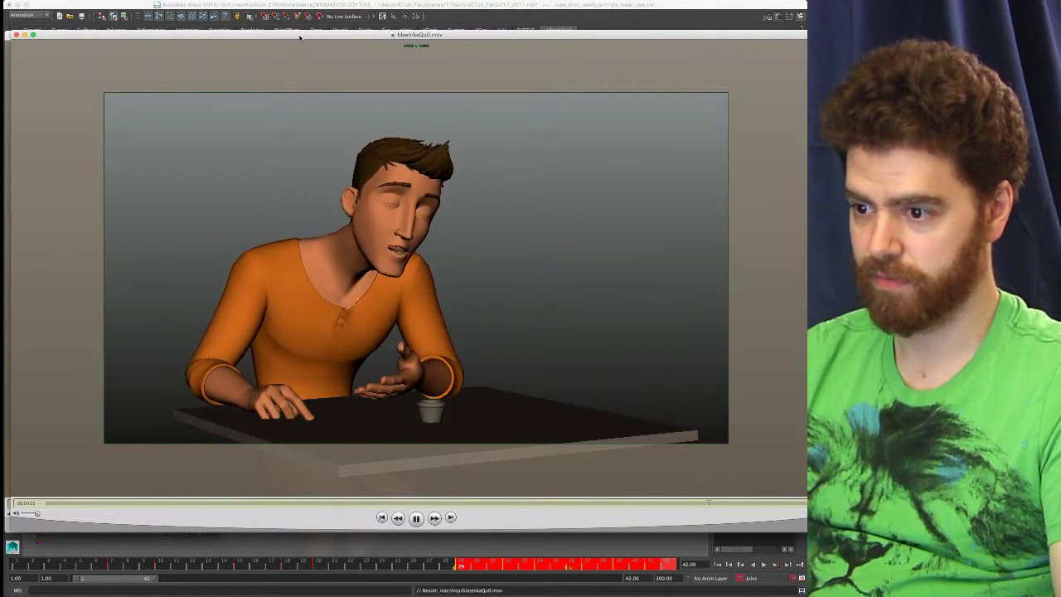
- Stop the playblast movie, return to the scene and compare Jules's jaw poses between frames 32 and 37
{"action": "key", "text": "space"}
{"action": "left_click", "coordinate": [336, 4]}
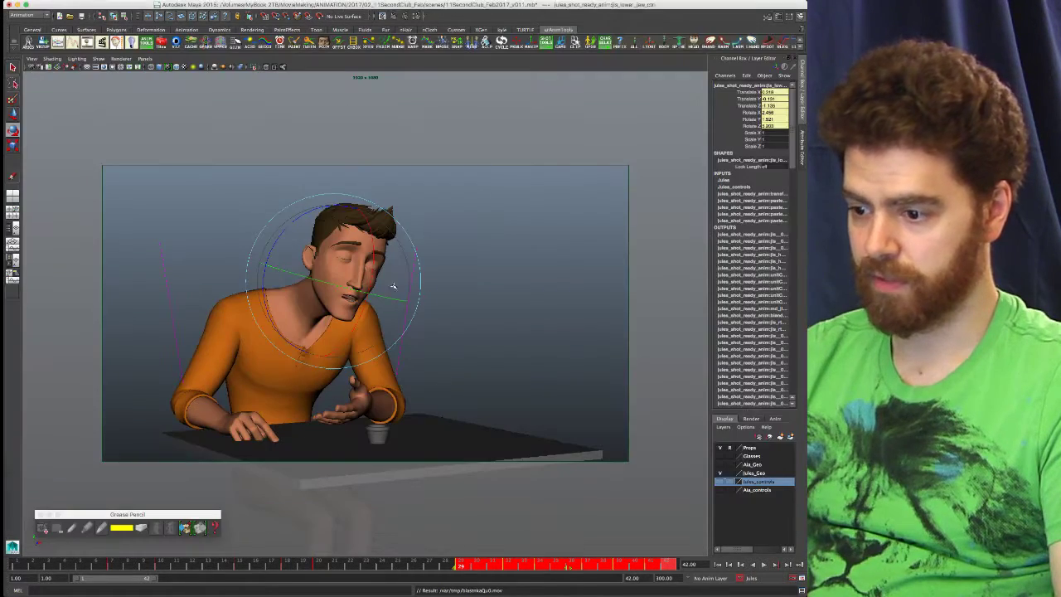
{"action": "left_click", "coordinate": [509, 566]}
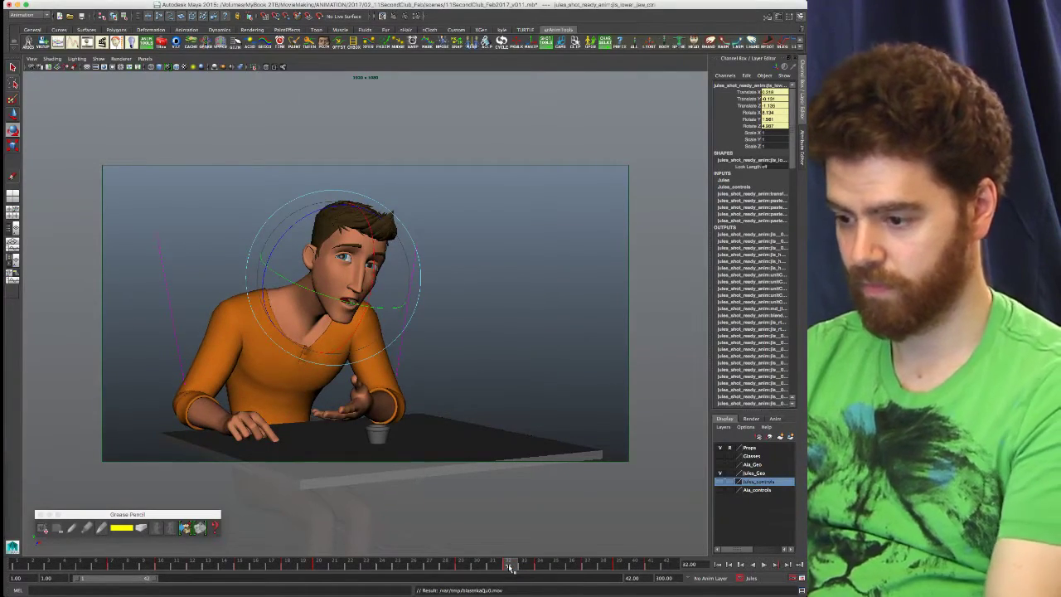
{"action": "key", "text": "period"}
{"action": "key", "text": "period"}
{"action": "key", "text": "period"}
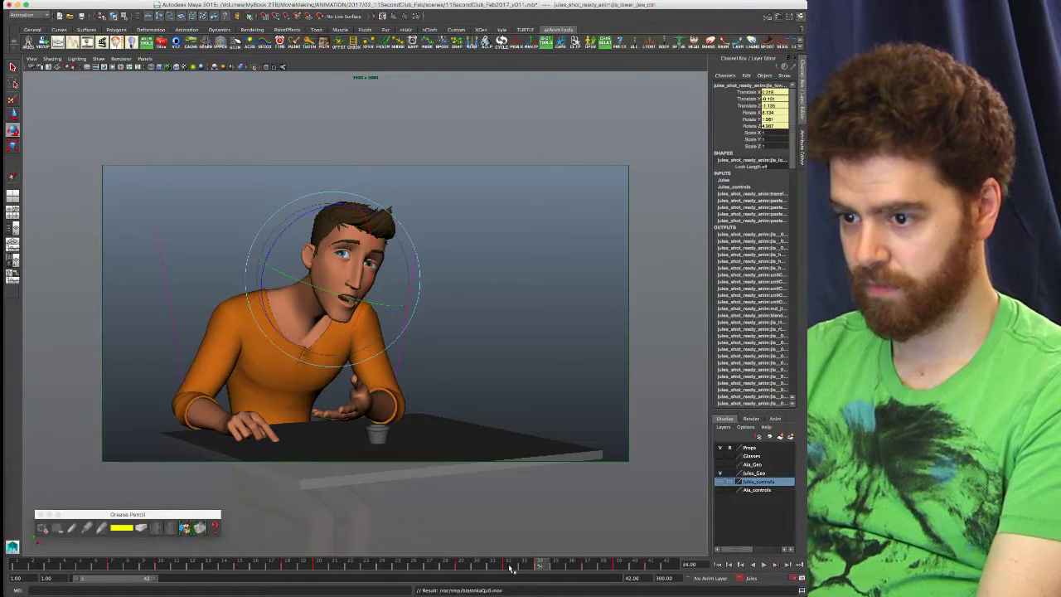
{"action": "key", "text": "comma"}
{"action": "key", "text": "period"}
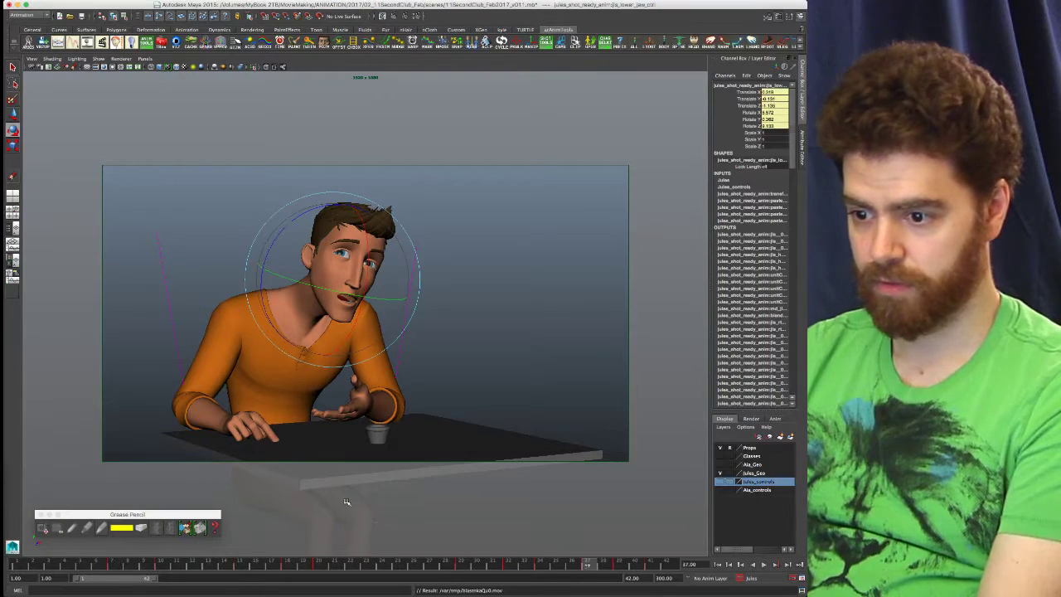
- Enlarge the Graph Editor and show only the lower jaw's Rotate X, Rotate Y and Rotate Z curves
{"action": "key", "text": "space"}
{"action": "mouse_move", "coordinate": [194, 518]}
{"action": "left_mouse_down"}
{"action": "mouse_move", "coordinate": [2, 490]}
{"action": "mouse_move", "coordinate": [31, 434]}
{"action": "mouse_move", "coordinate": [2, 381]}
{"action": "left_mouse_up"}
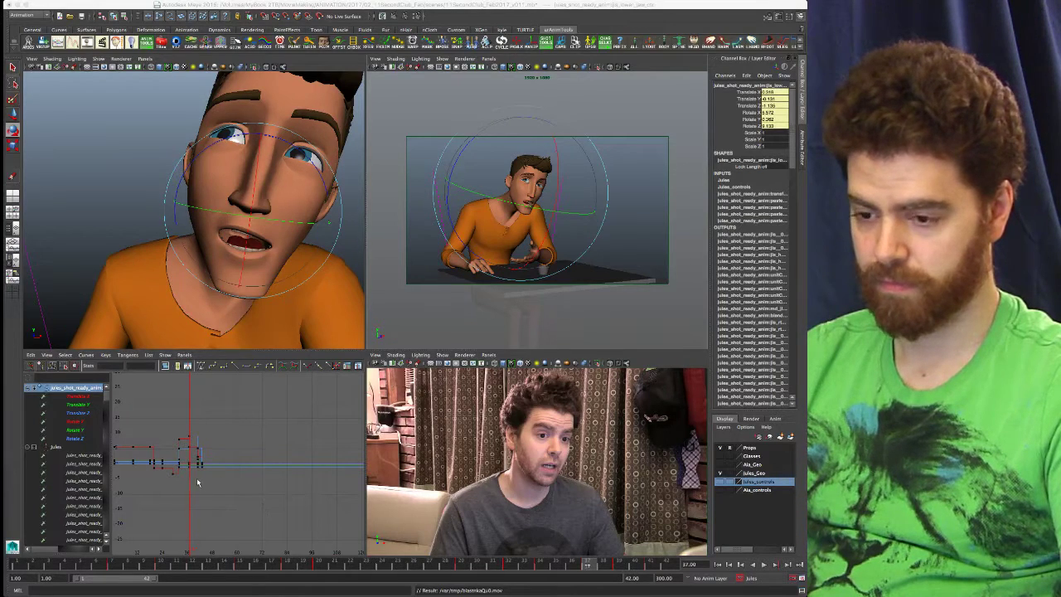
{"action": "key", "text": "space"}
{"action": "middle_click_drag", "start_coordinate": [261, 368], "coordinate": [405, 410], "text": "alt"}
{"action": "mouse_move", "coordinate": [405, 409]}
{"action": "right_mouse_down", "text": "alt"}
{"action": "mouse_move", "coordinate": [422, 398]}
{"action": "mouse_move", "coordinate": [402, 394]}
{"action": "right_mouse_up", "text": "alt"}
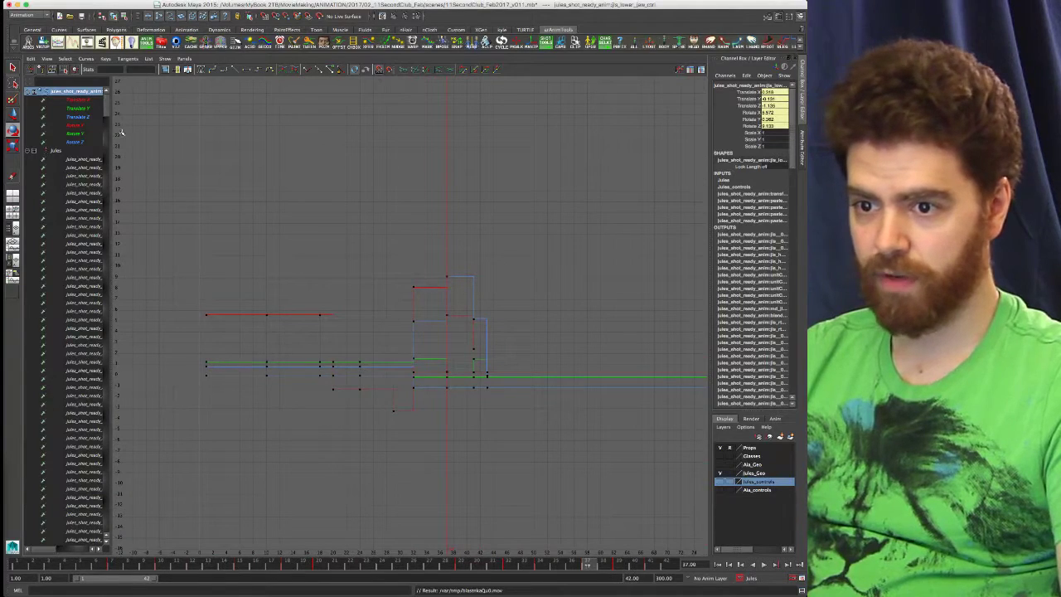
{"action": "left_click", "coordinate": [76, 126]}
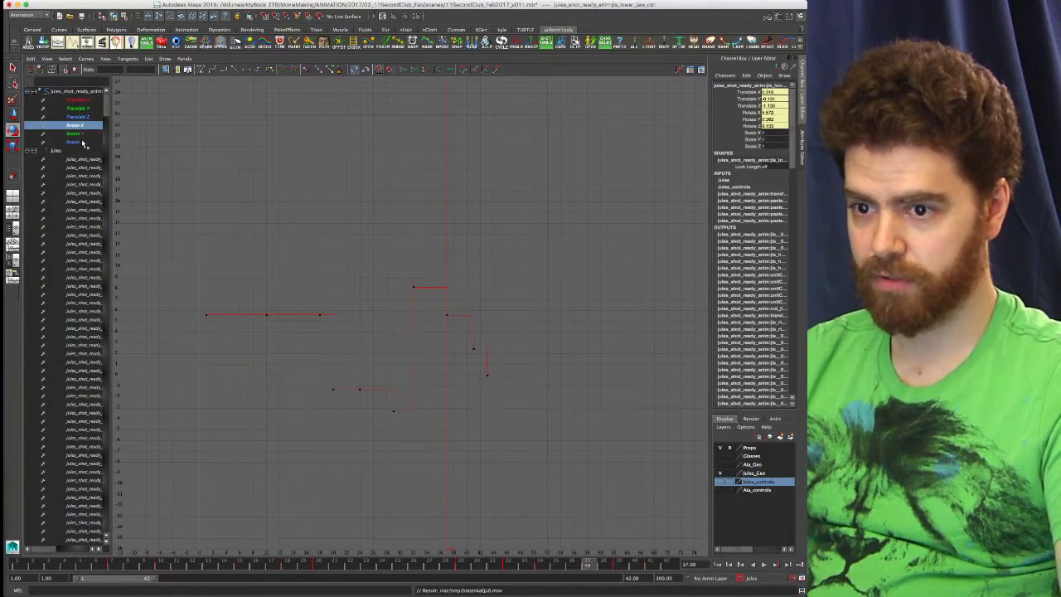
{"action": "left_click", "coordinate": [83, 142], "text": "shift"}
- Frame the jaw's rotation keys between frames 32 and 43 and select the Rotate Z key at frame 37
{"action": "left_click_drag", "start_coordinate": [390, 227], "coordinate": [528, 437]}
{"action": "key", "text": "f"}
{"action": "left_click", "coordinate": [306, 326]}
{"action": "left_click_drag", "start_coordinate": [182, 128], "coordinate": [240, 435]}
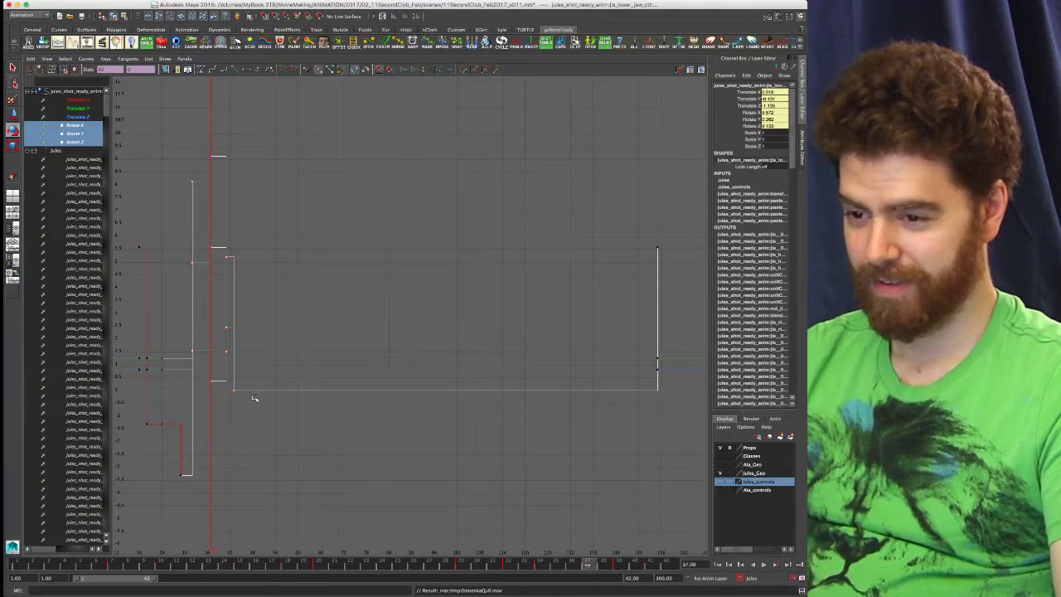
{"action": "right_click_drag", "start_coordinate": [217, 286], "coordinate": [555, 341], "text": "alt"}
{"action": "middle_click_drag", "start_coordinate": [555, 341], "coordinate": [591, 325], "text": "alt"}
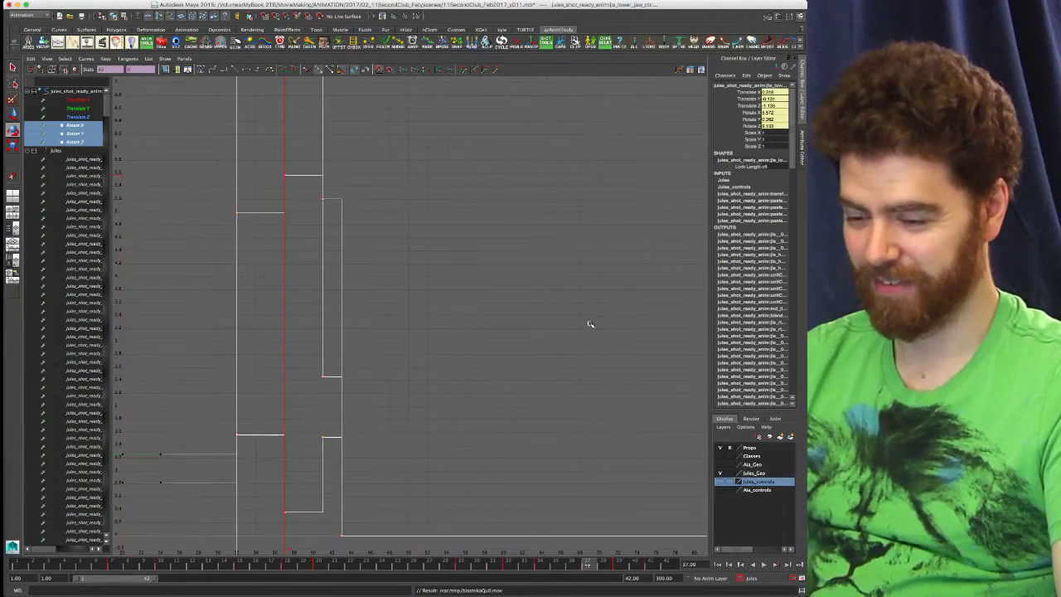
{"action": "key", "text": "a"}
{"action": "left_click", "coordinate": [315, 247]}
{"action": "left_click_drag", "start_coordinate": [213, 135], "coordinate": [238, 488]}
{"action": "key", "text": "f"}
{"action": "middle_click_drag", "start_coordinate": [487, 413], "coordinate": [356, 423], "text": "alt"}
{"action": "left_click", "coordinate": [404, 458]}
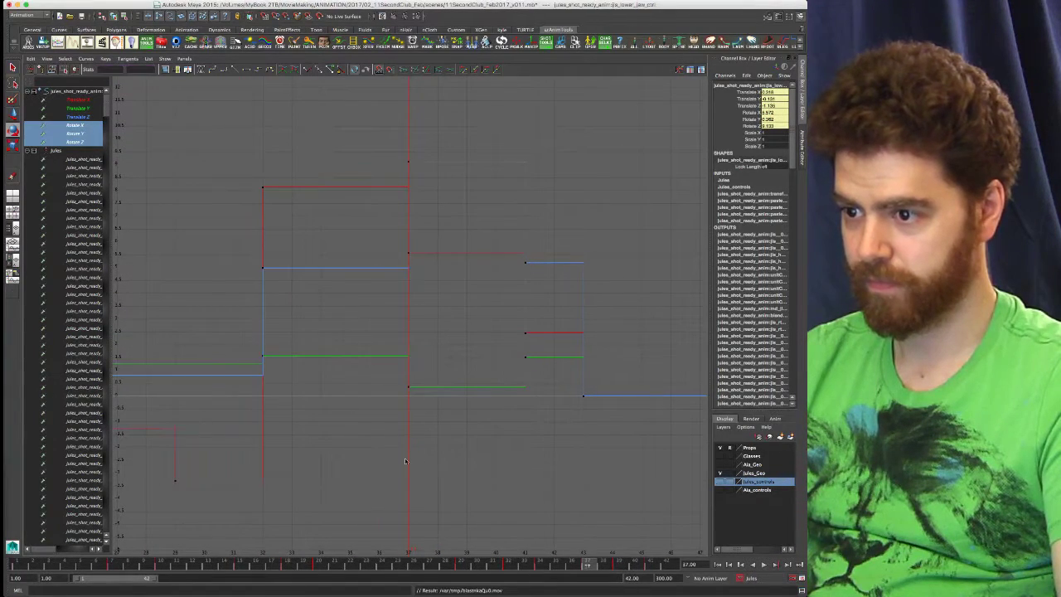
{"action": "left_click_drag", "start_coordinate": [377, 116], "coordinate": [463, 176]}
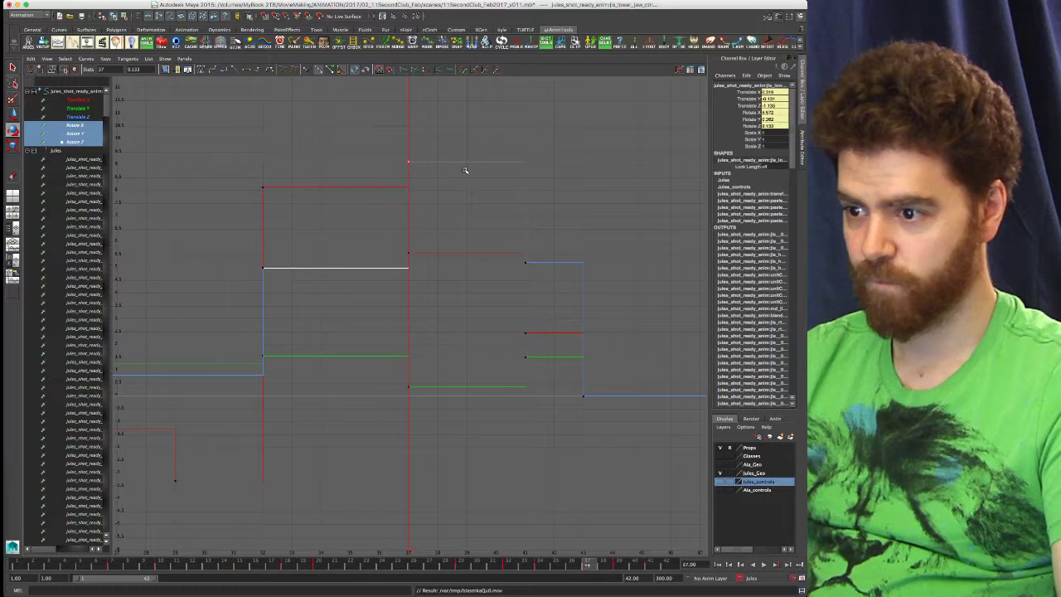
- Return to the four-view layout and step between frames 29 and 37 to compare Jules's jaw poses
{"action": "key", "text": "space"}
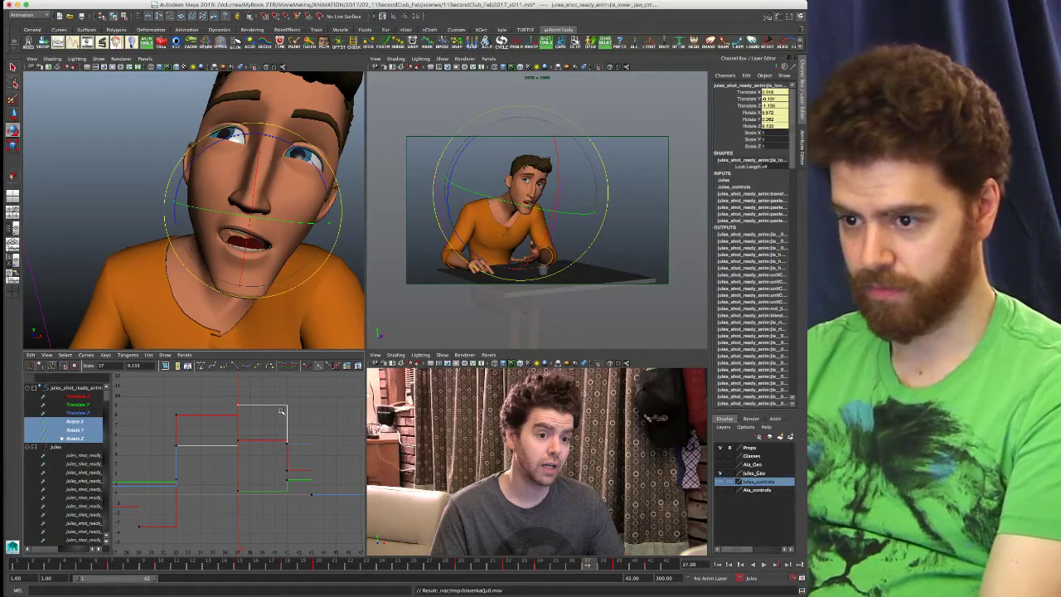
{"action": "key", "text": "alt+comma"}
{"action": "key", "text": "alt+comma"}
{"action": "key", "text": "alt+comma"}
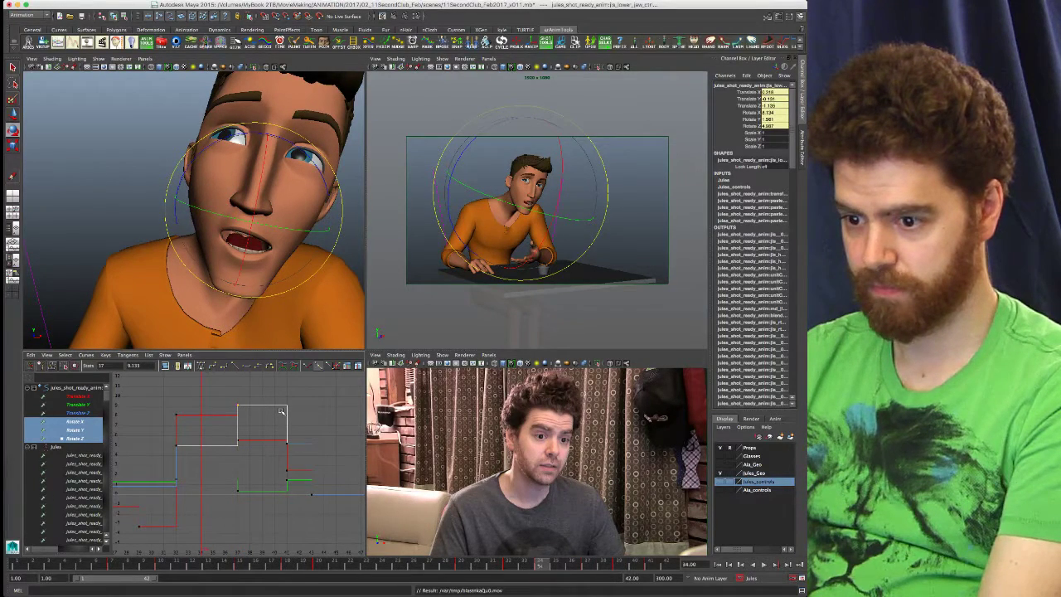
{"action": "key", "text": "comma"}
{"action": "key", "text": "comma"}
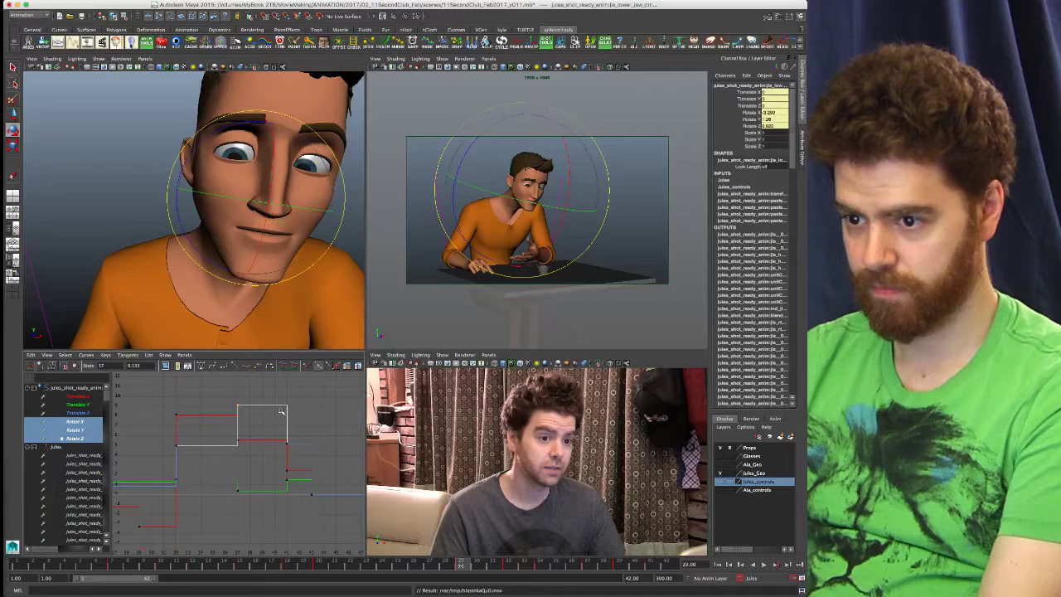
{"action": "key", "text": "period"}
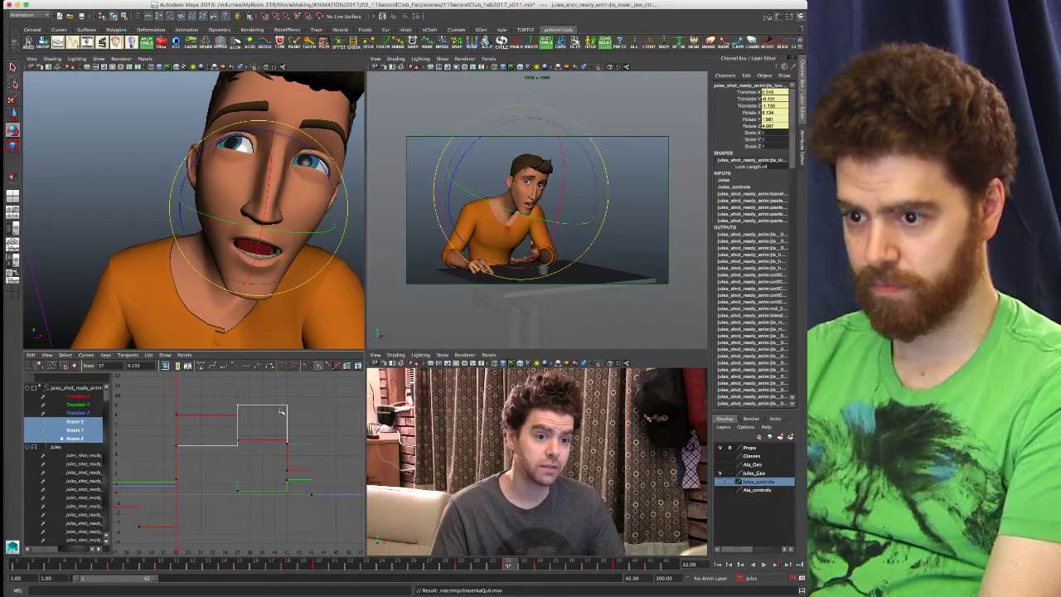
{"action": "key", "text": "period"}
{"action": "key", "text": "period"}
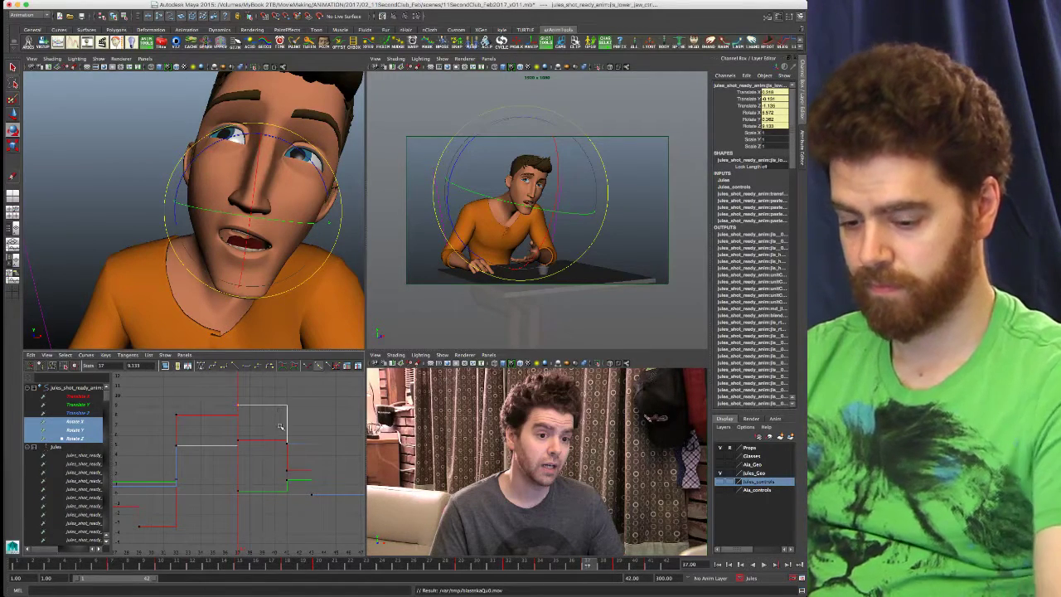
- At frame 37, lower the jaw's Rotate Z key to about 5.9 and raise its Rotate Y key to about 0.74
{"action": "key", "text": "w"}
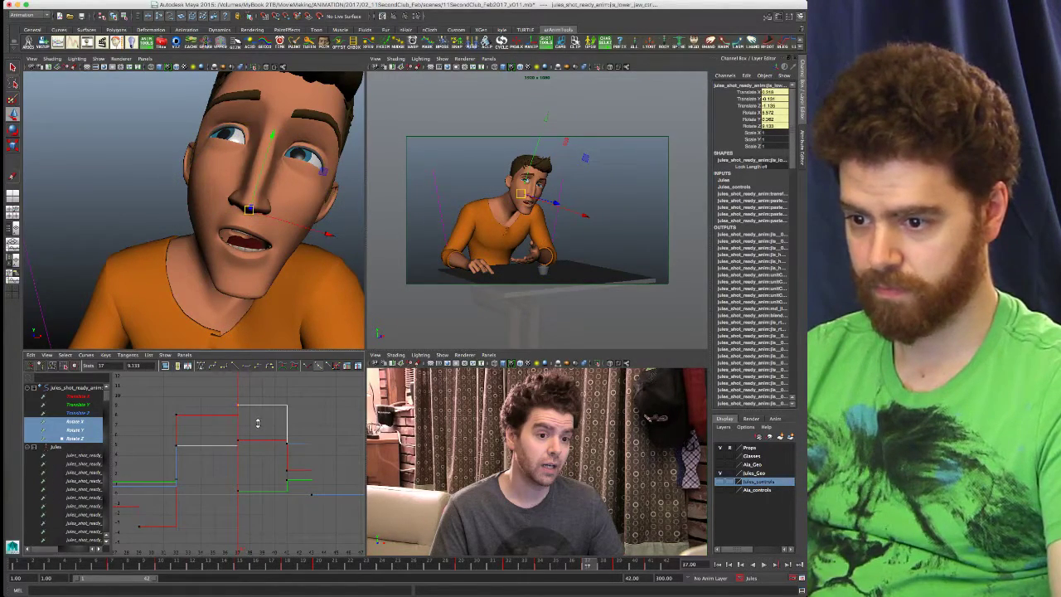
{"action": "middle_click_drag", "start_coordinate": [256, 446], "coordinate": [256, 469], "text": "shift"}
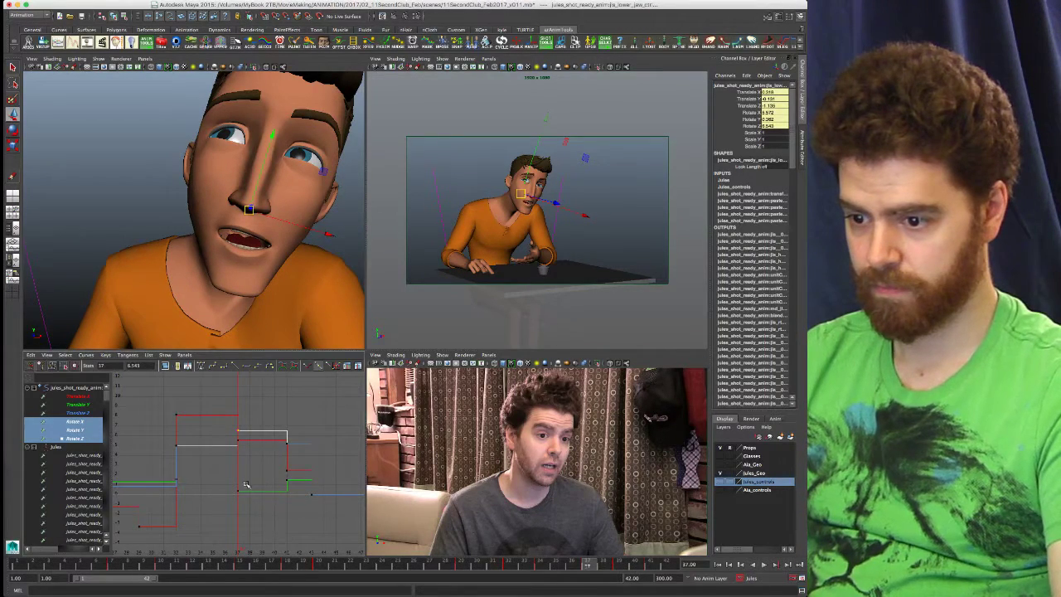
{"action": "middle_click_drag", "start_coordinate": [257, 446], "coordinate": [269, 519]}
{"action": "left_click_drag", "start_coordinate": [228, 425], "coordinate": [307, 435]}
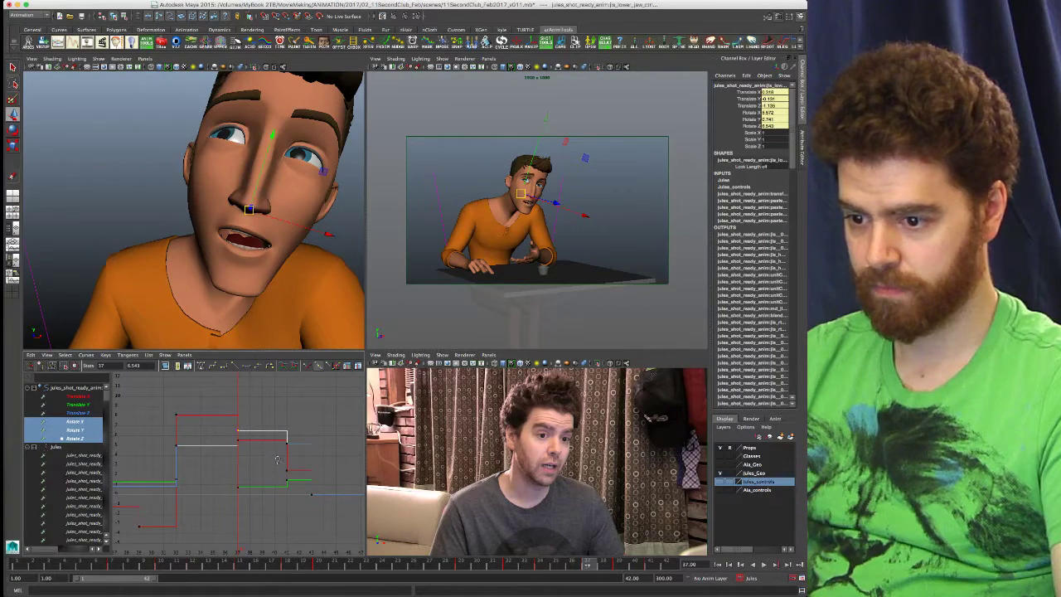
{"action": "middle_click_drag", "start_coordinate": [277, 469], "coordinate": [277, 471]}
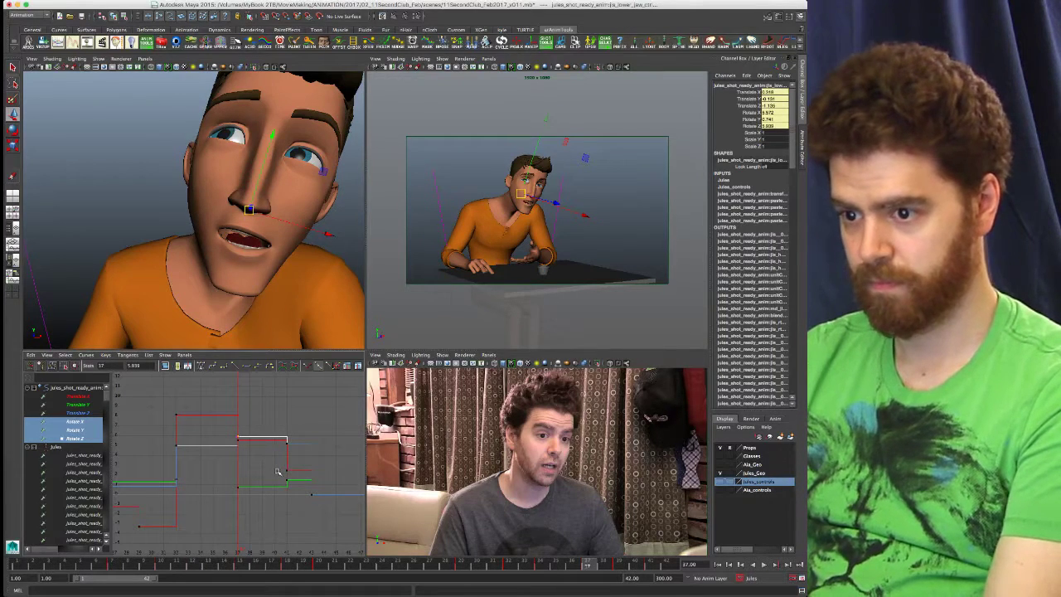
- Step back and forth through the frames up to 41 to examine the adjusted jaw movement
{"action": "key", "text": "alt+comma"}
{"action": "key", "text": "alt+comma"}
{"action": "key", "text": "alt+comma"}
{"action": "key", "text": "."}
{"action": "key", "text": "."}
{"action": "key", "text": "."}
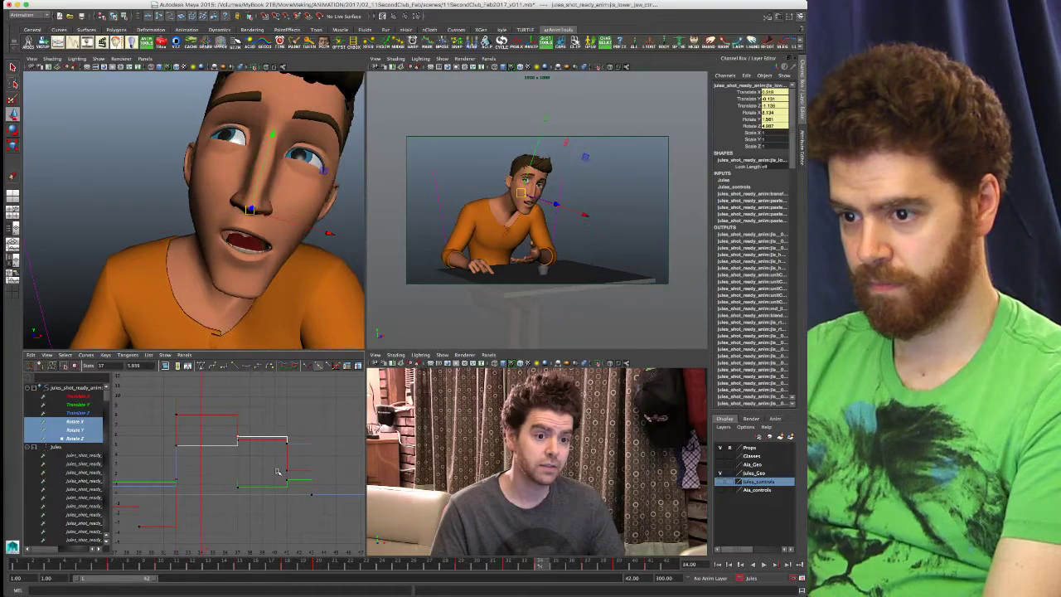
{"action": "key", "text": "."}
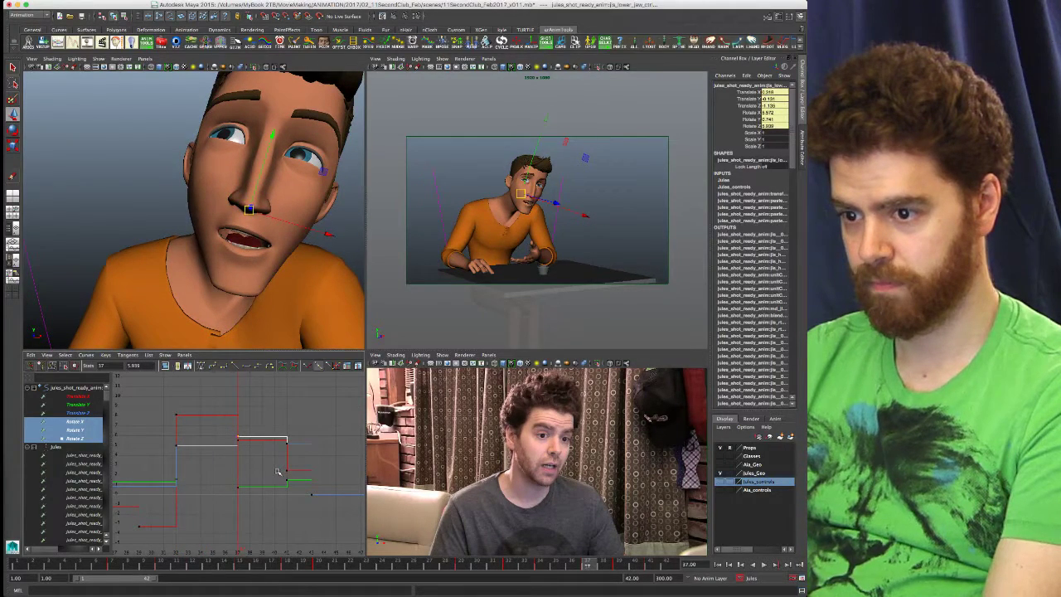
{"action": "key", "text": "."}
{"action": "key", "text": "."}
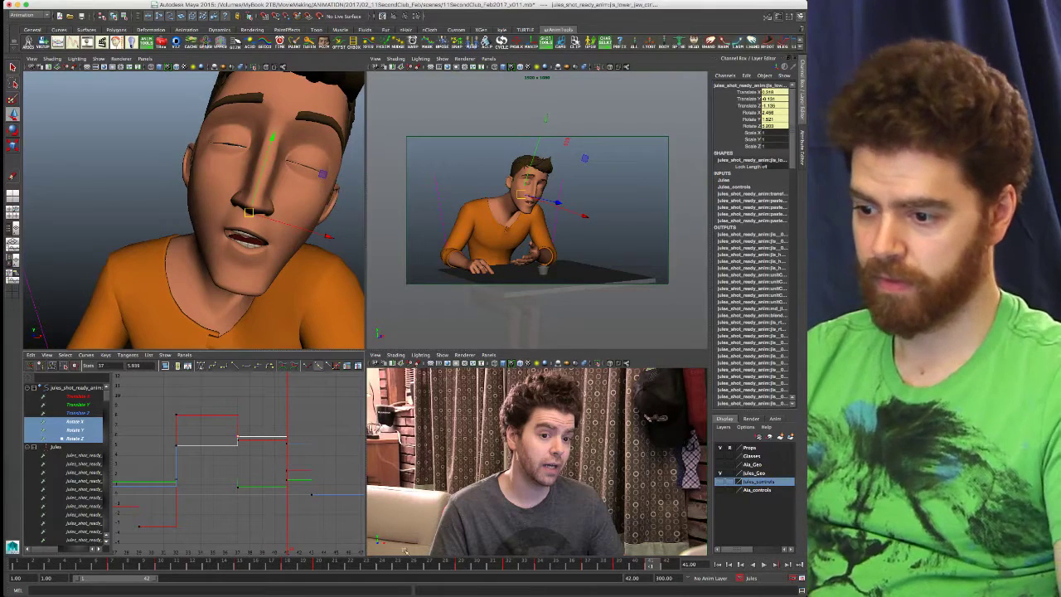
- Playblast frames 24 to 42 from the enlarged camera view, play the resulting movie and stop it
{"action": "left_click", "coordinate": [380, 566]}
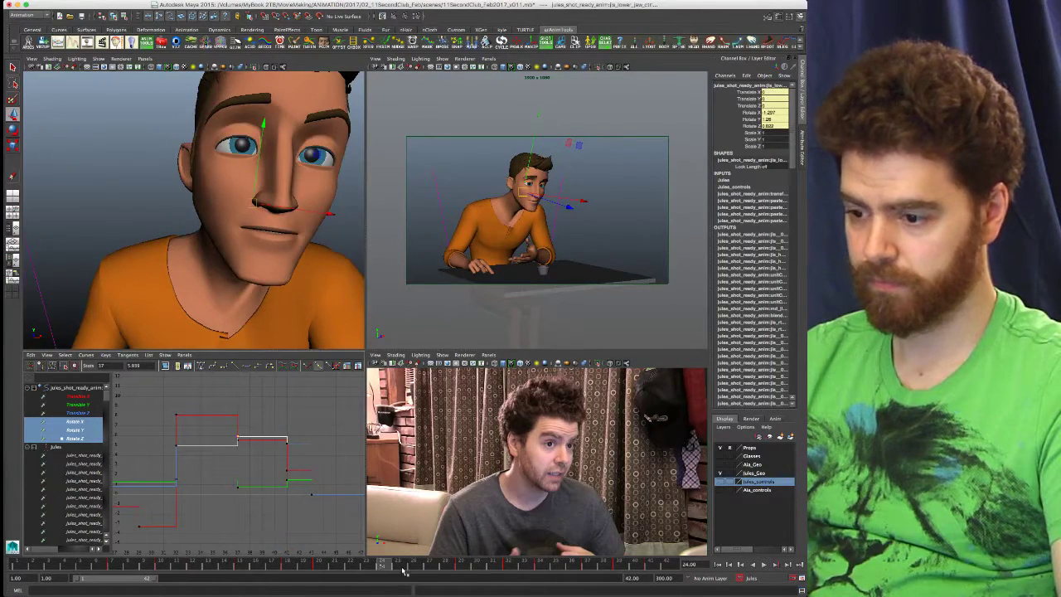
{"action": "left_click_drag", "start_coordinate": [386, 568], "coordinate": [678, 568], "text": "shift"}
{"action": "key", "text": "space"}
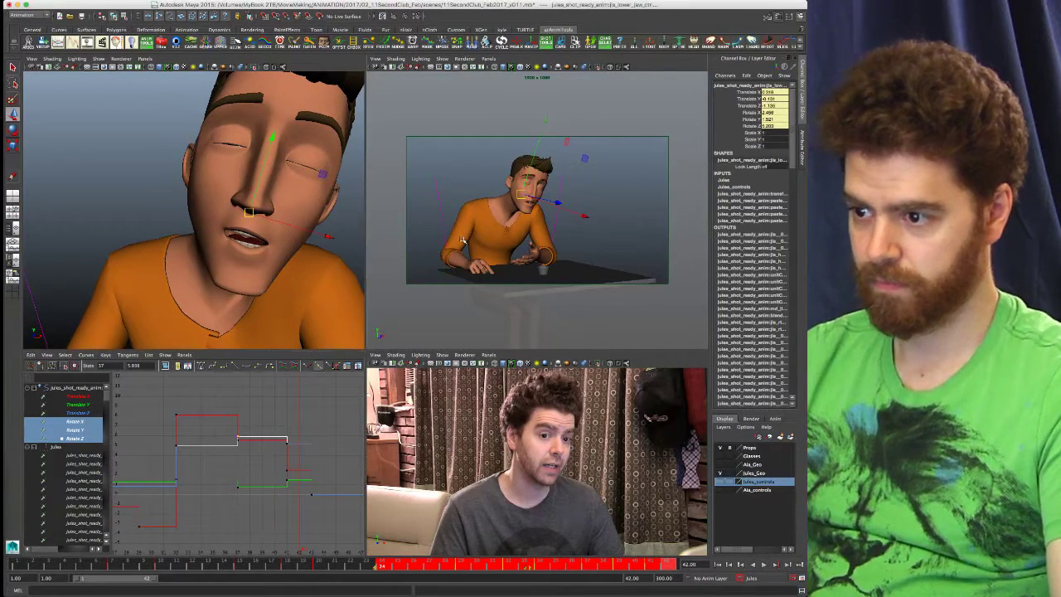
{"action": "right_click", "coordinate": [415, 567]}
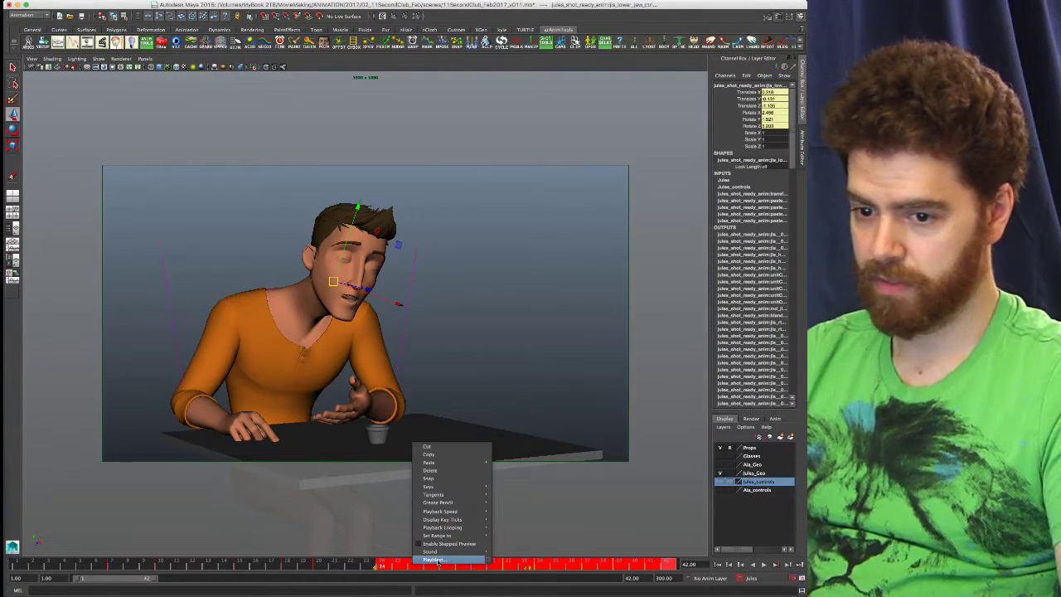
{"action": "left_click", "coordinate": [435, 560]}
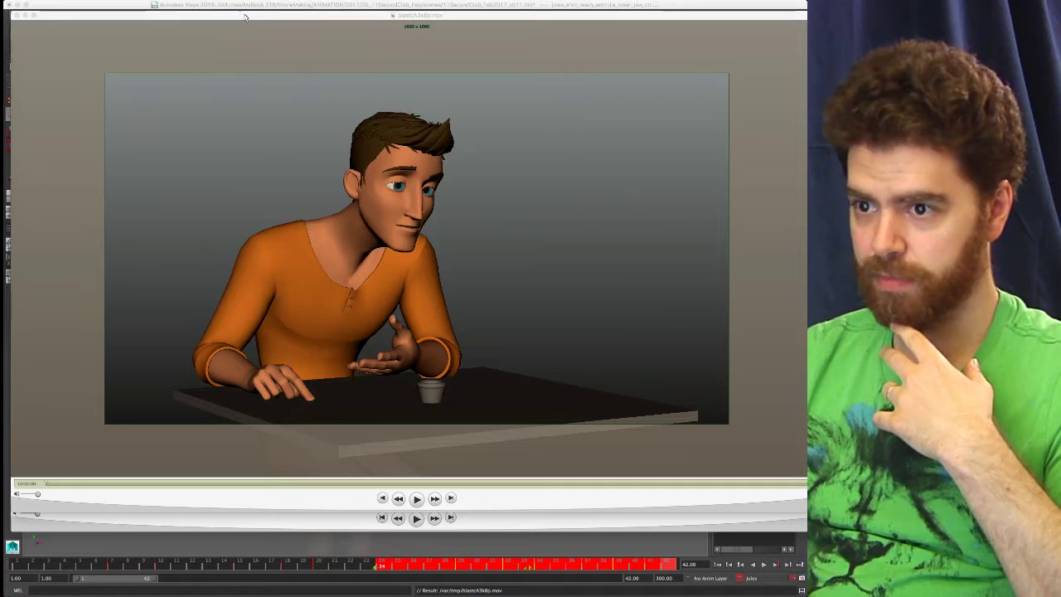
{"action": "left_click", "coordinate": [398, 404]}
{"action": "left_click", "coordinate": [417, 498]}
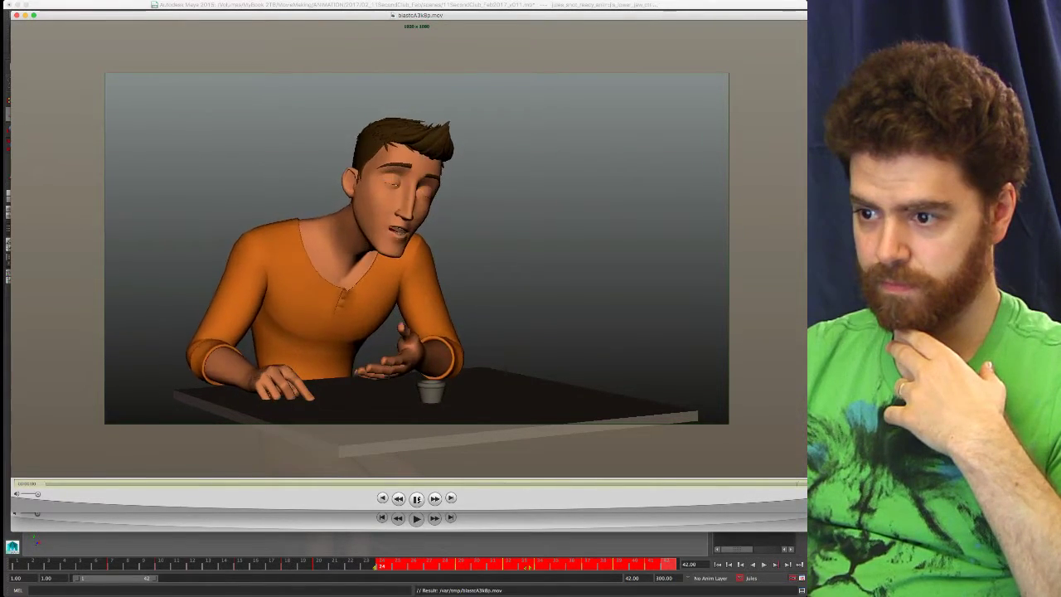
{"action": "left_click", "coordinate": [418, 500]}
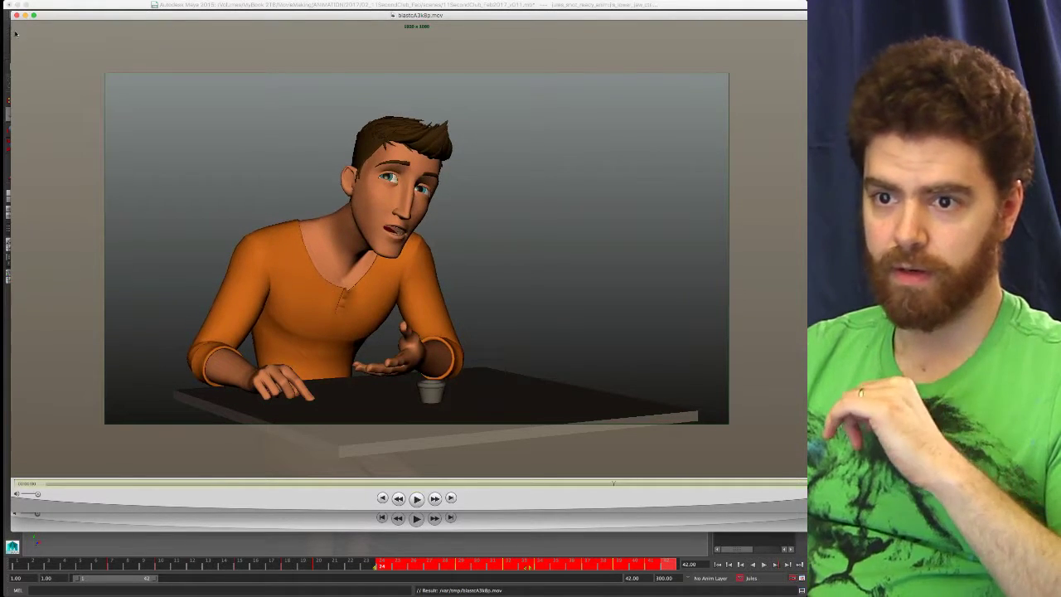
- Close the open playblast movies and return to the Maya scene
{"action": "left_click", "coordinate": [17, 15]}
{"action": "left_click", "coordinate": [17, 35]}
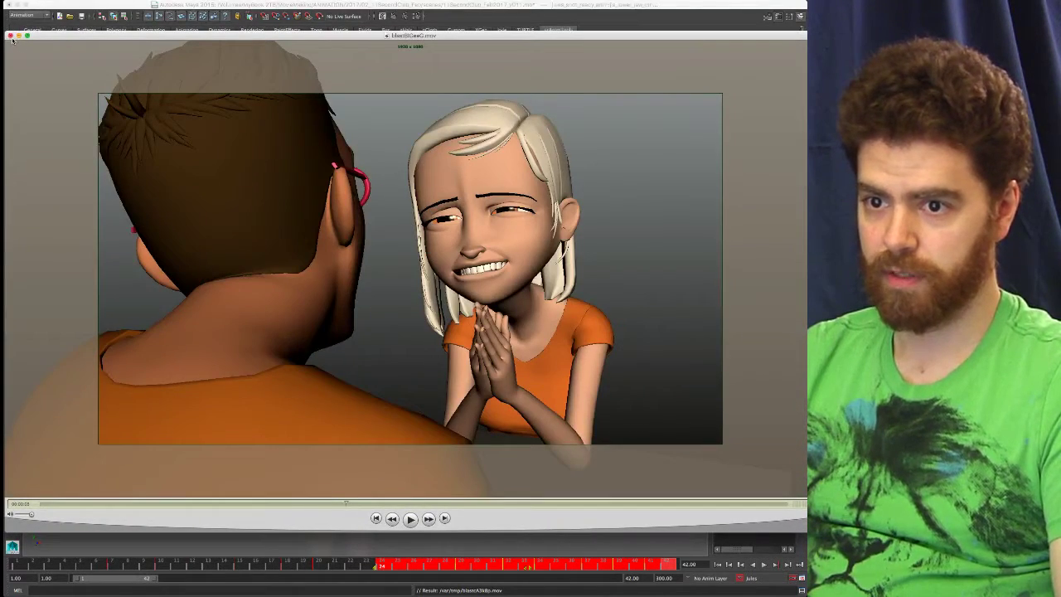
{"action": "left_click", "coordinate": [10, 38]}
{"action": "left_click_drag", "start_coordinate": [0, 498], "coordinate": [105, 269]}
{"action": "double_click", "coordinate": [105, 269]}
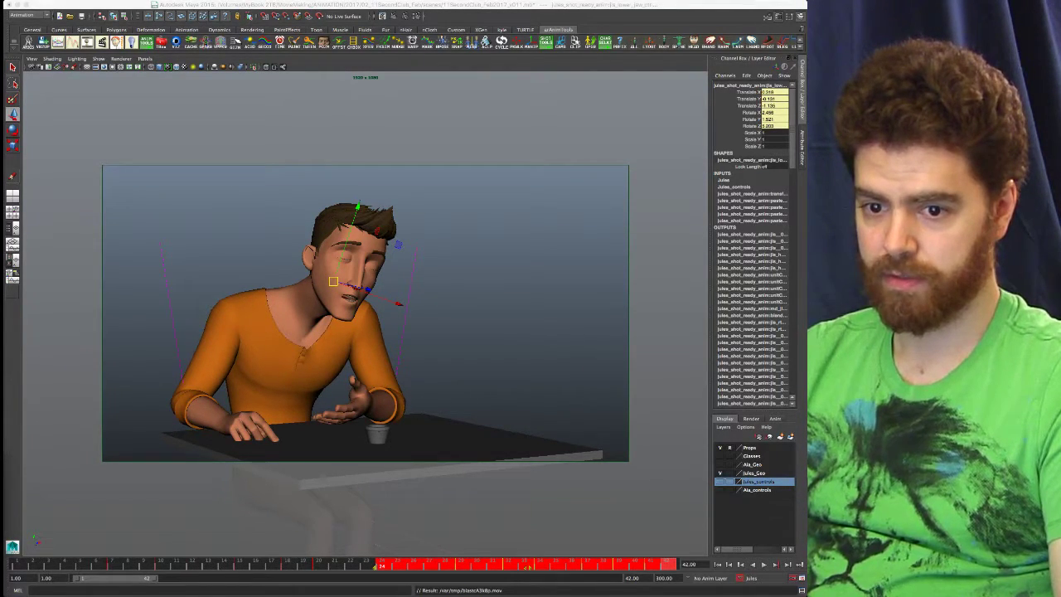
- Go to frame 22, save the scene and expand the playback range to frames 1 to 300
{"action": "left_click", "coordinate": [349, 567]}
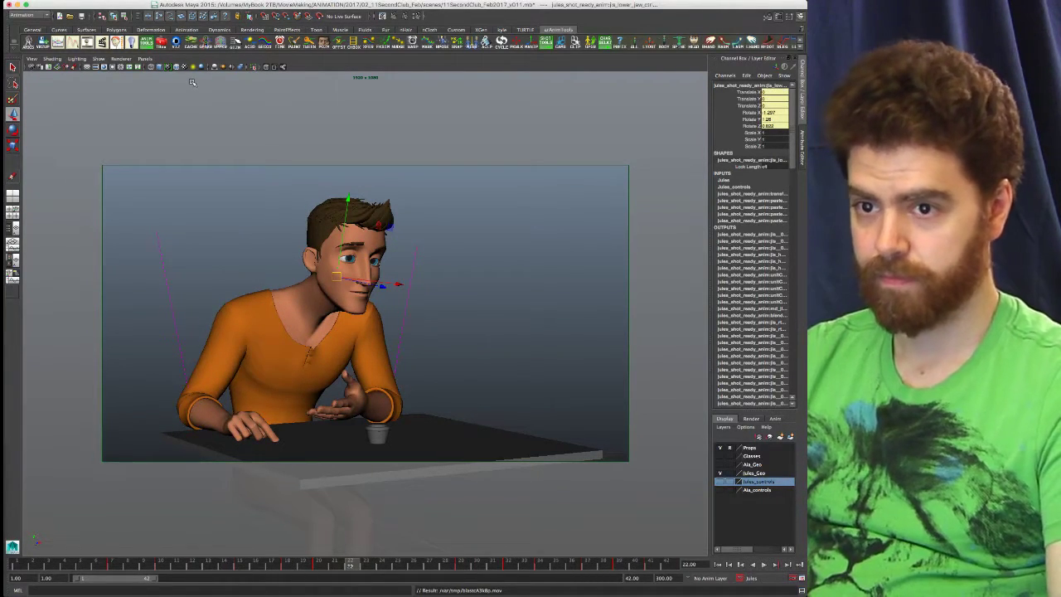
{"action": "key", "text": "super+s"}
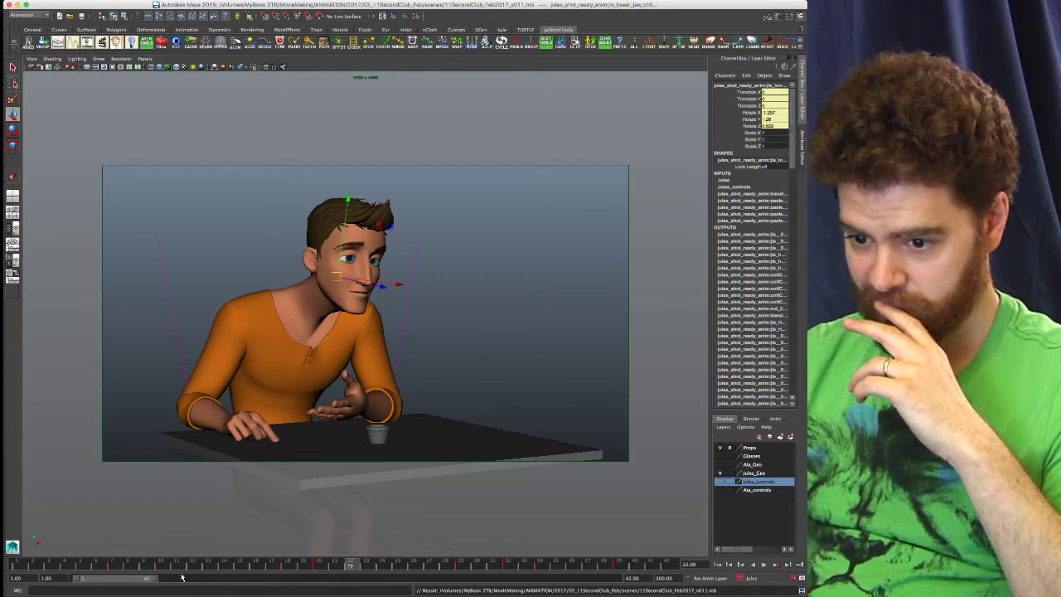
{"action": "double_click", "coordinate": [137, 578]}
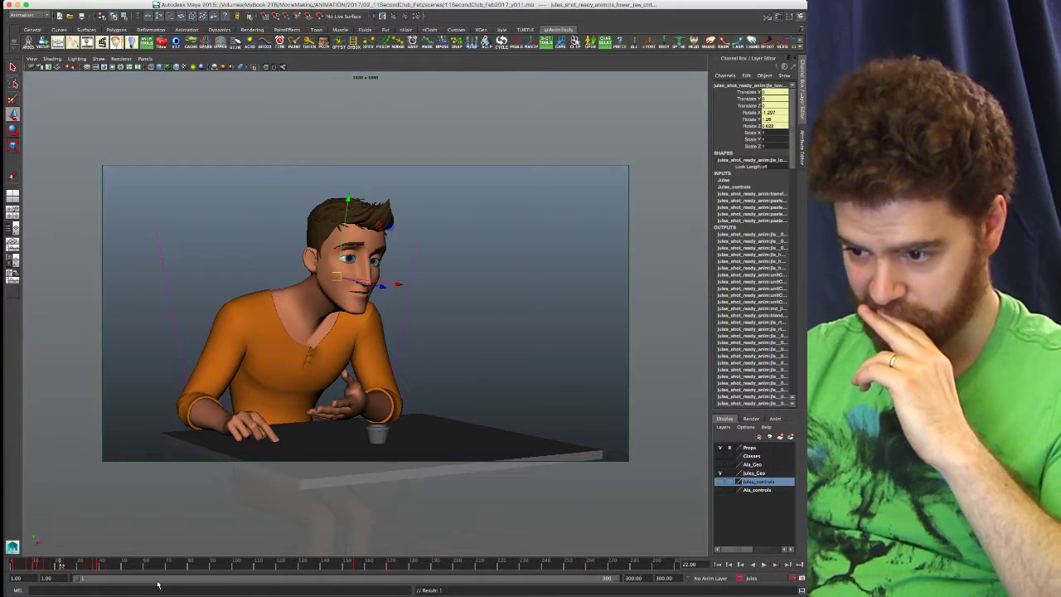
{"action": "right_click", "coordinate": [6, 565]}
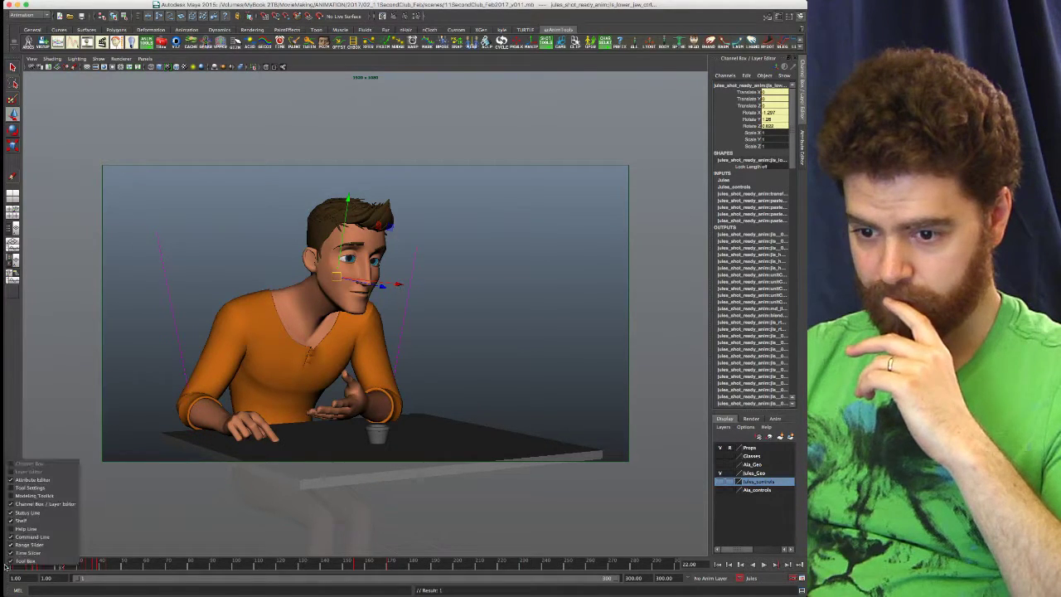
{"action": "left_click", "coordinate": [58, 513]}
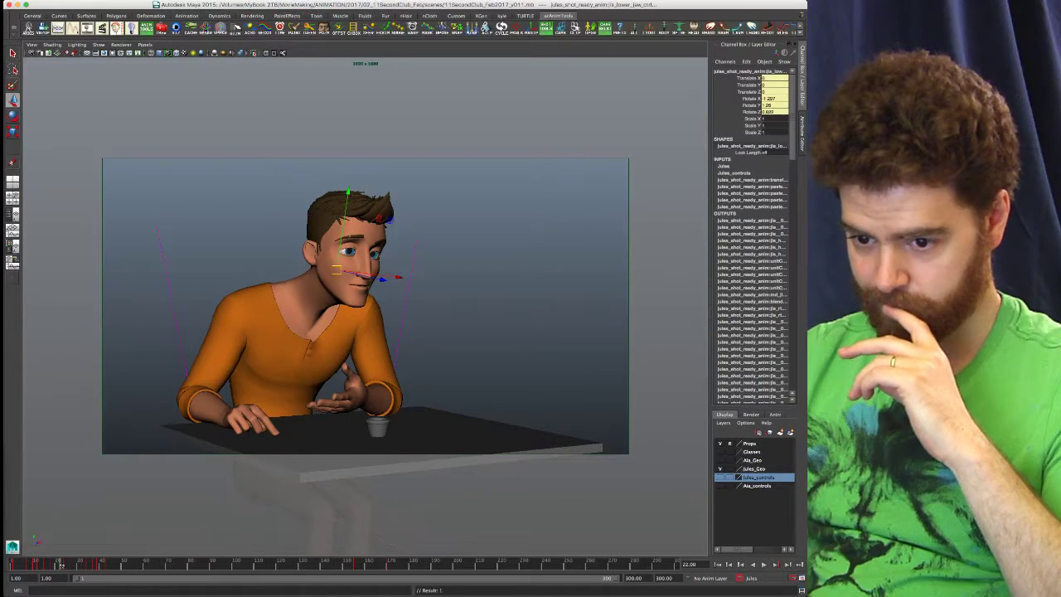
{"action": "right_click", "coordinate": [5, 568]}
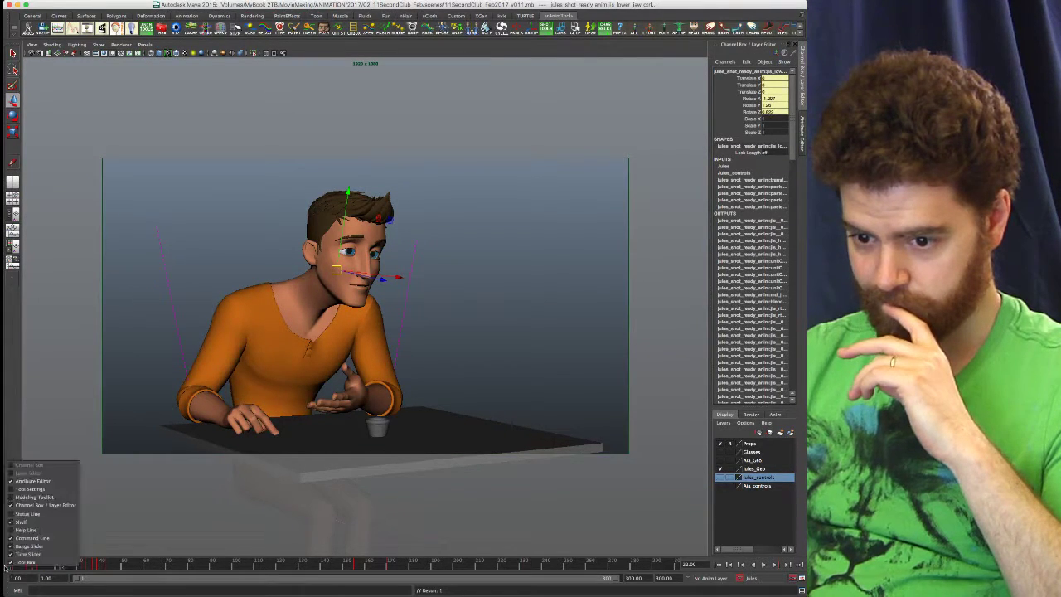
{"action": "left_click", "coordinate": [28, 514]}
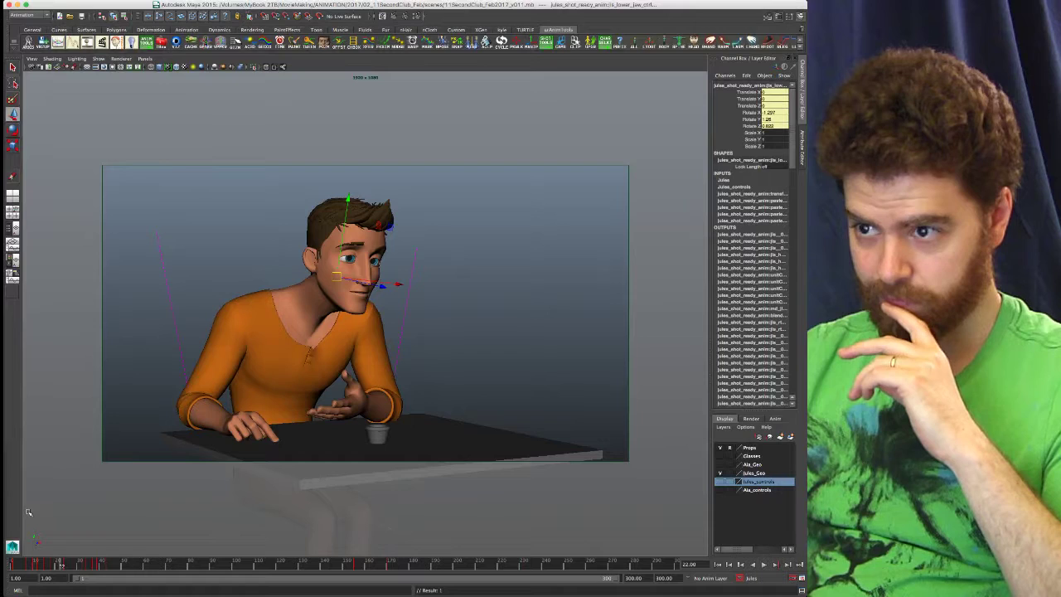
- Hide the Command Line from the Maya interface
{"action": "right_click", "coordinate": [9, 583]}
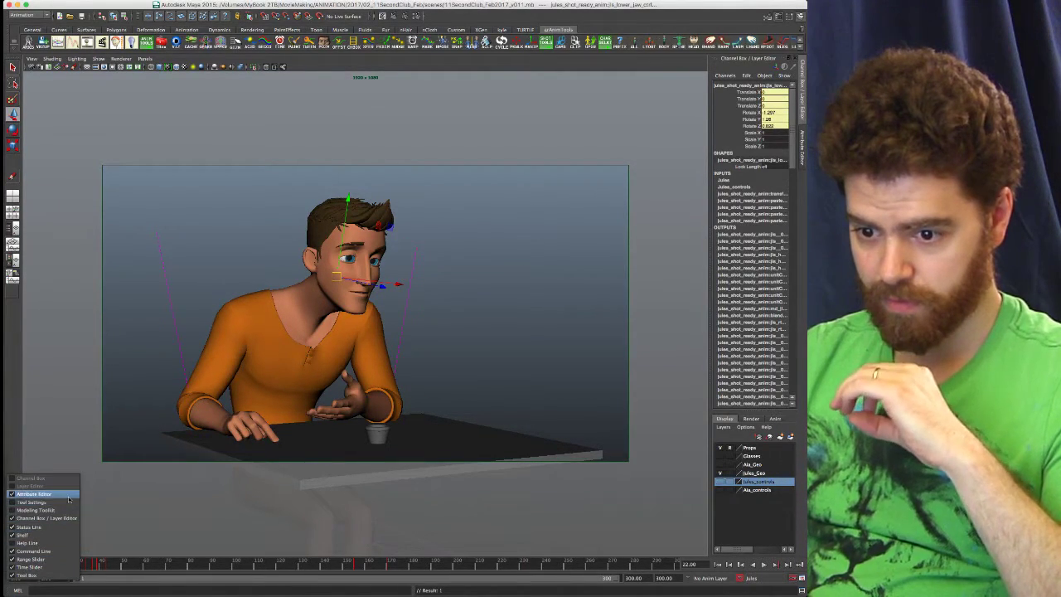
{"action": "left_click", "coordinate": [38, 550]}
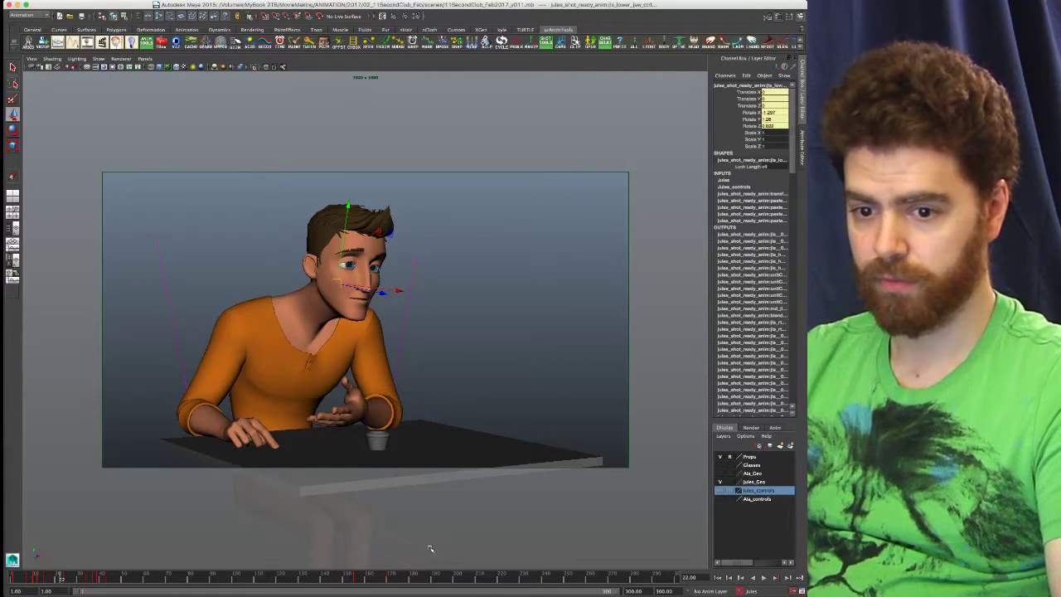
- Make the Aia_Geo layer visible and advance to frame 56, where the camera cuts to Aia
{"action": "left_click", "coordinate": [112, 579]}
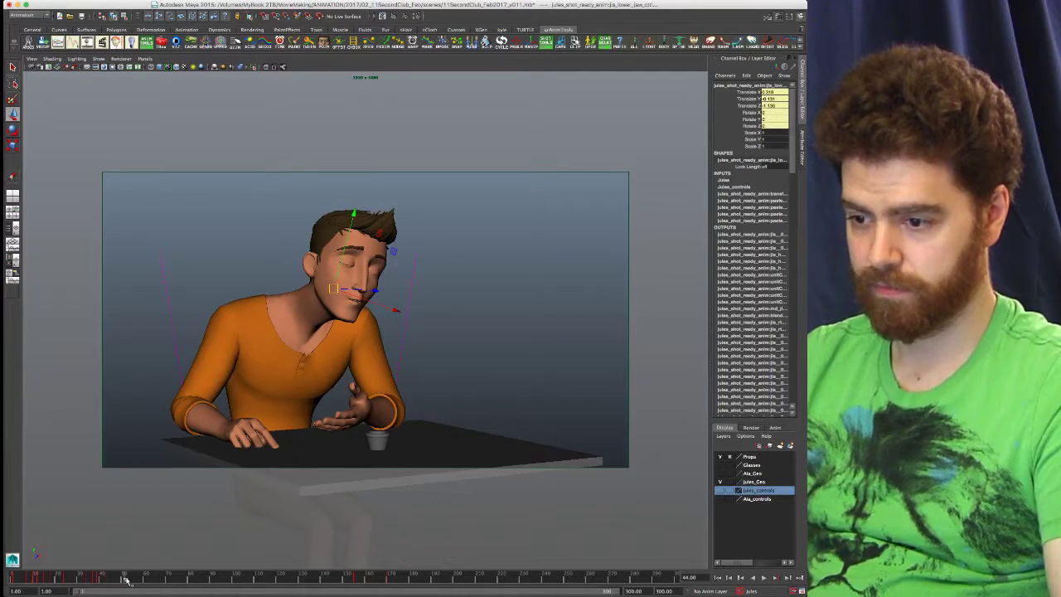
{"action": "left_click", "coordinate": [720, 472]}
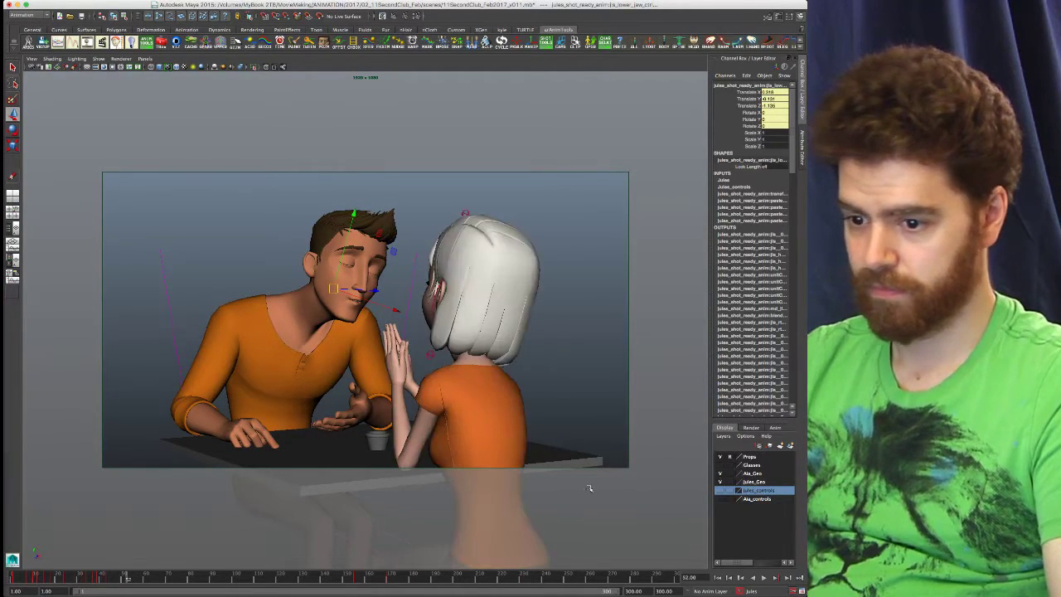
{"action": "left_click", "coordinate": [134, 580]}
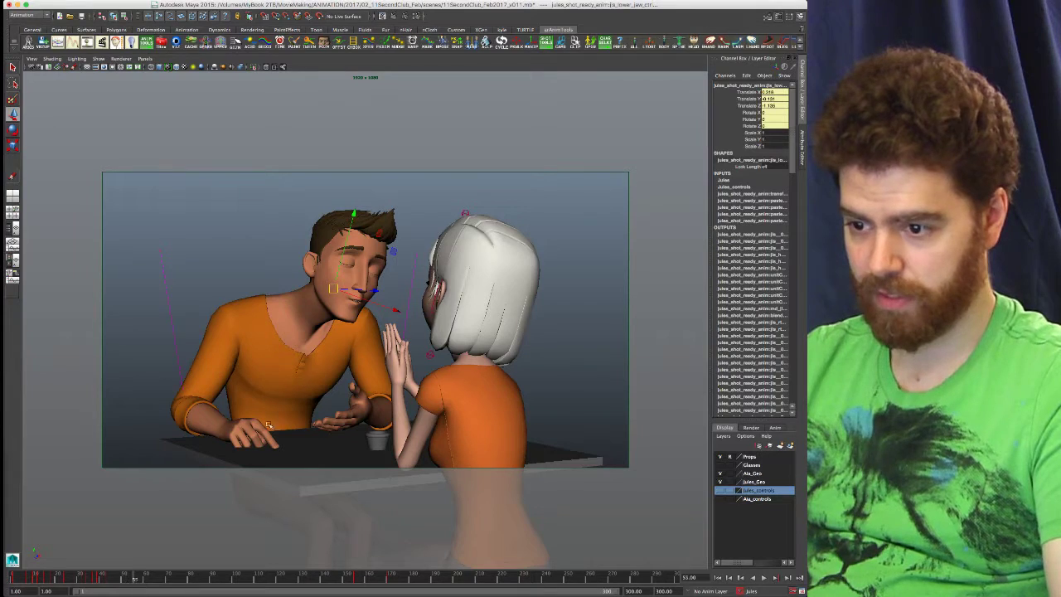
{"action": "left_click", "coordinate": [142, 582]}
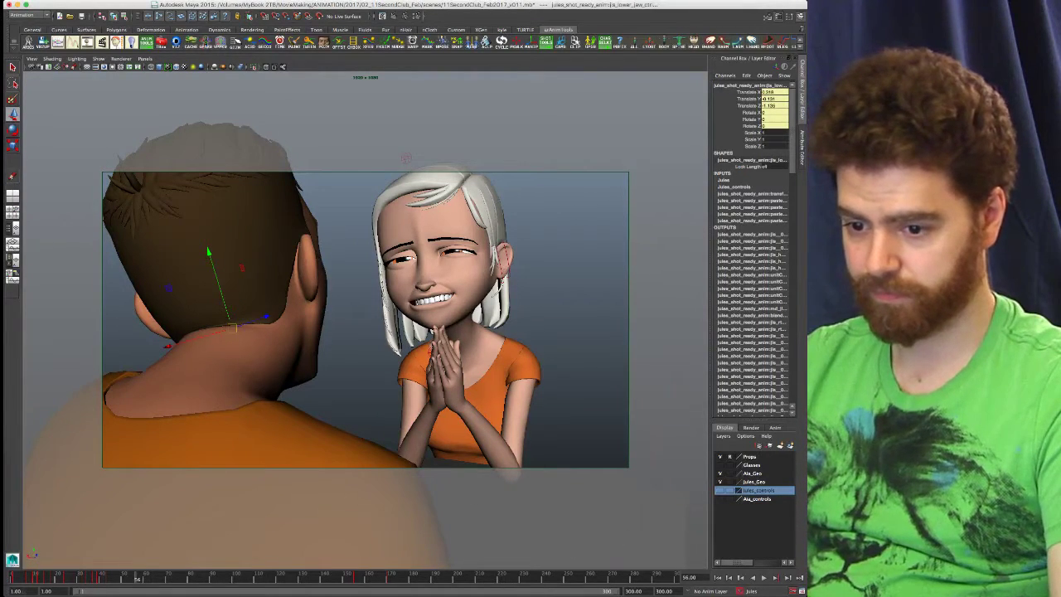
- Set the start of the playback range to frame 56
{"action": "double_click", "coordinate": [60, 591]}
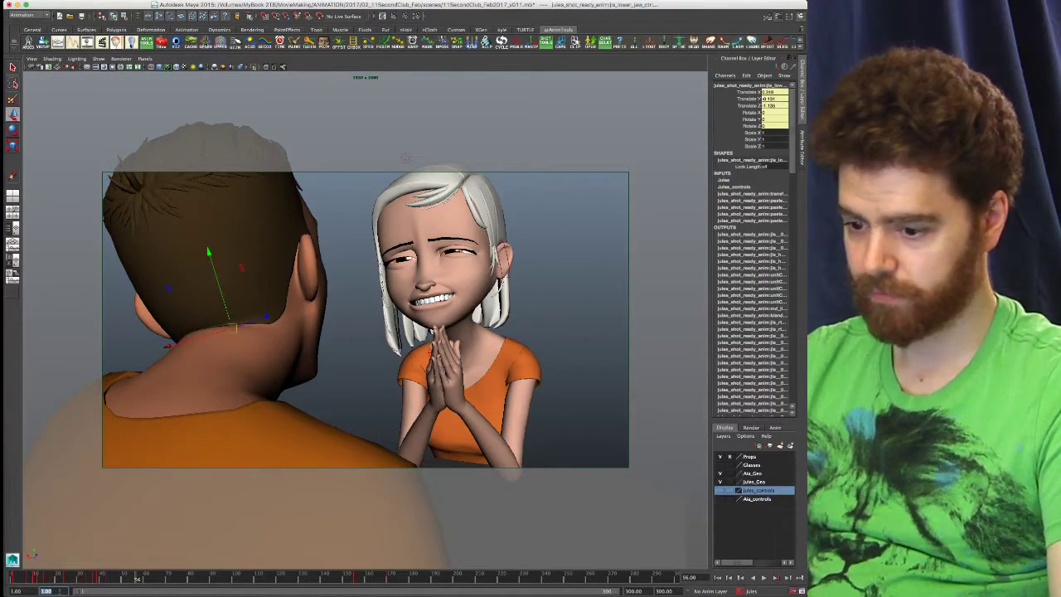
{"action": "type", "text": "56"}
{"action": "key", "text": "Return"}
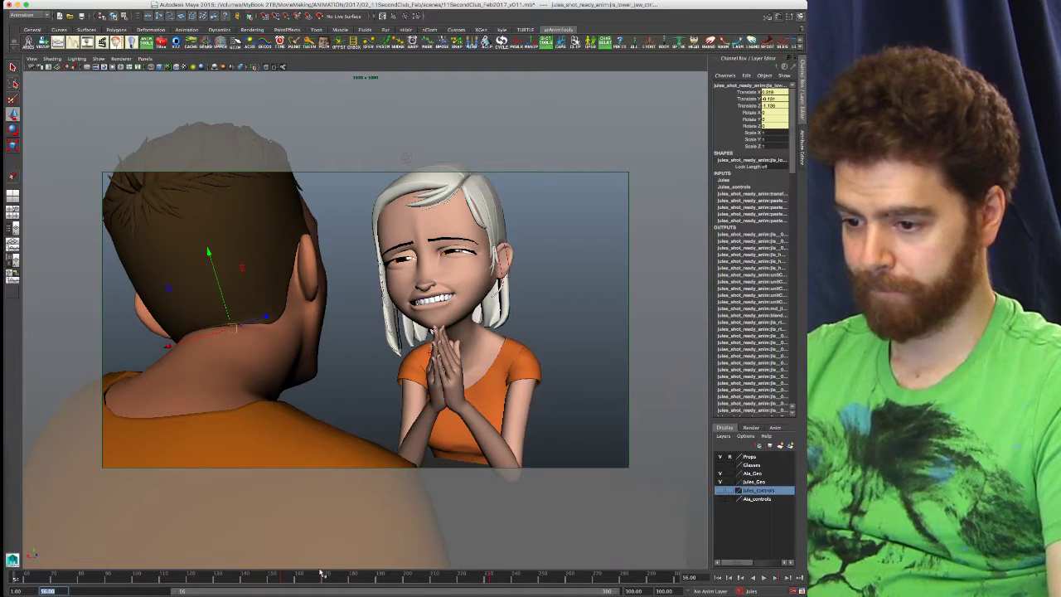
- Switch the current character set to RENDER1
{"action": "left_click", "coordinate": [747, 591]}
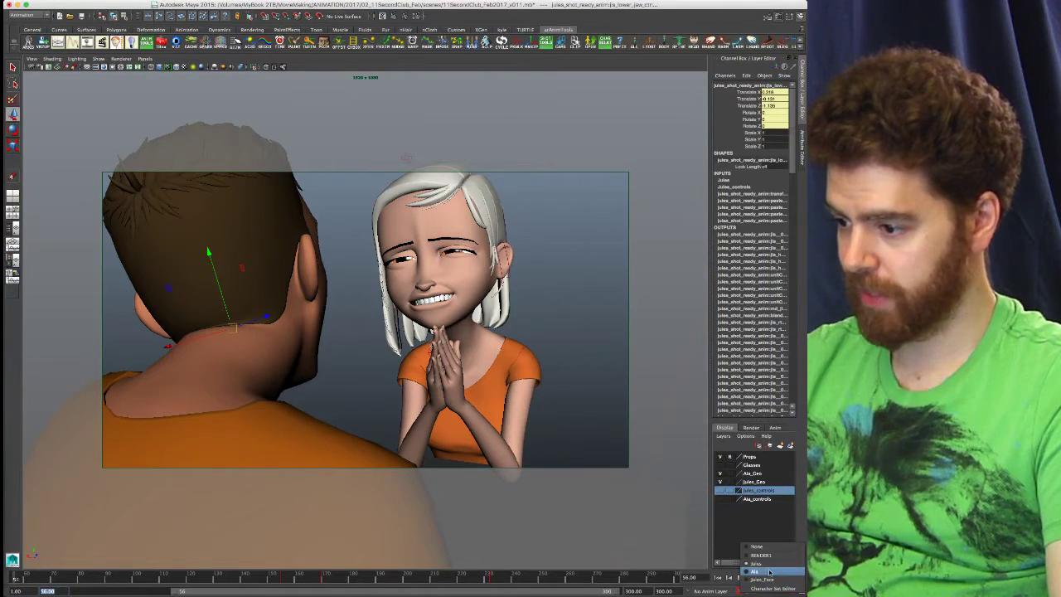
{"action": "left_click", "coordinate": [758, 555]}
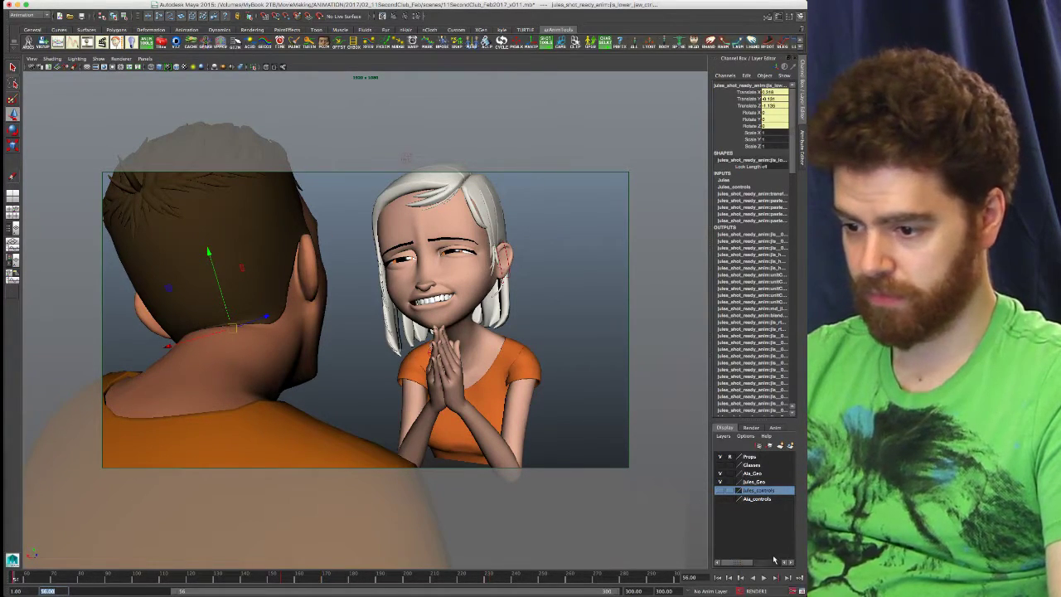
{"action": "left_click", "coordinate": [740, 591]}
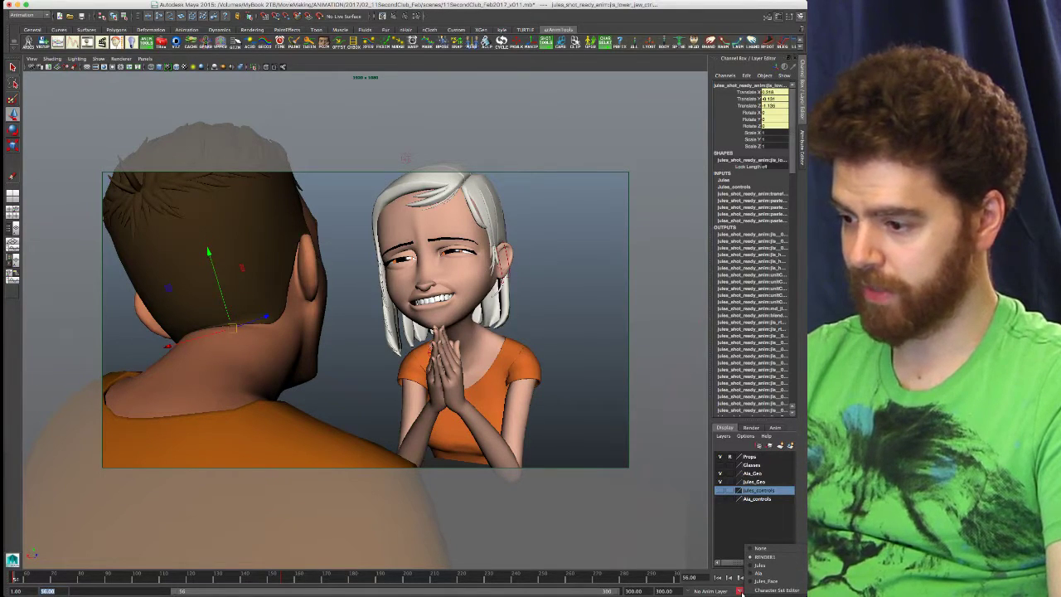
{"action": "left_click", "coordinate": [741, 592]}
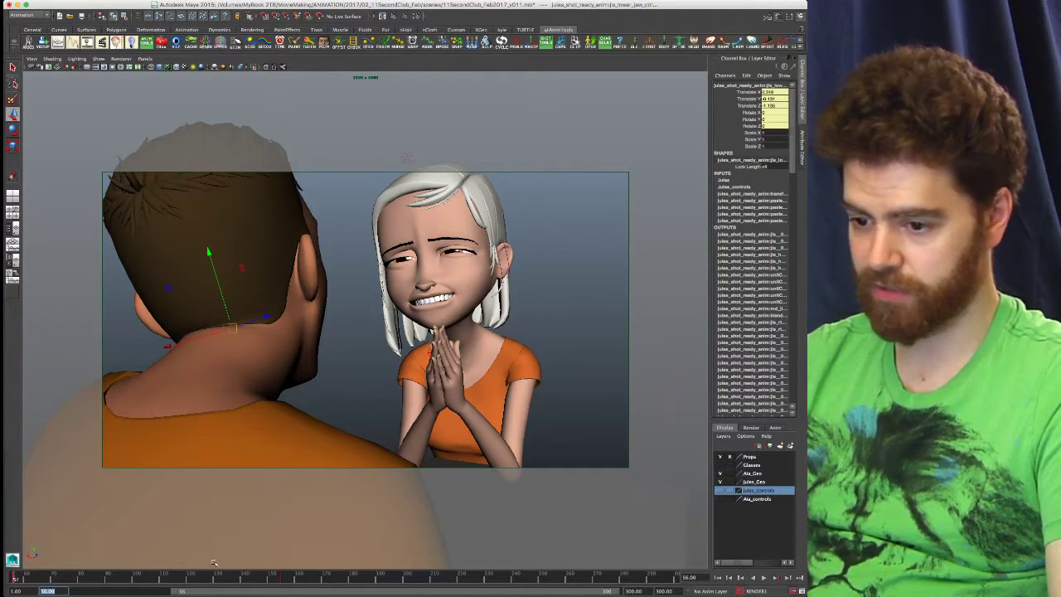
- Locate the last frame before the camera cuts back to Jules and set the playback range to end at 154
{"action": "left_click", "coordinate": [285, 580]}
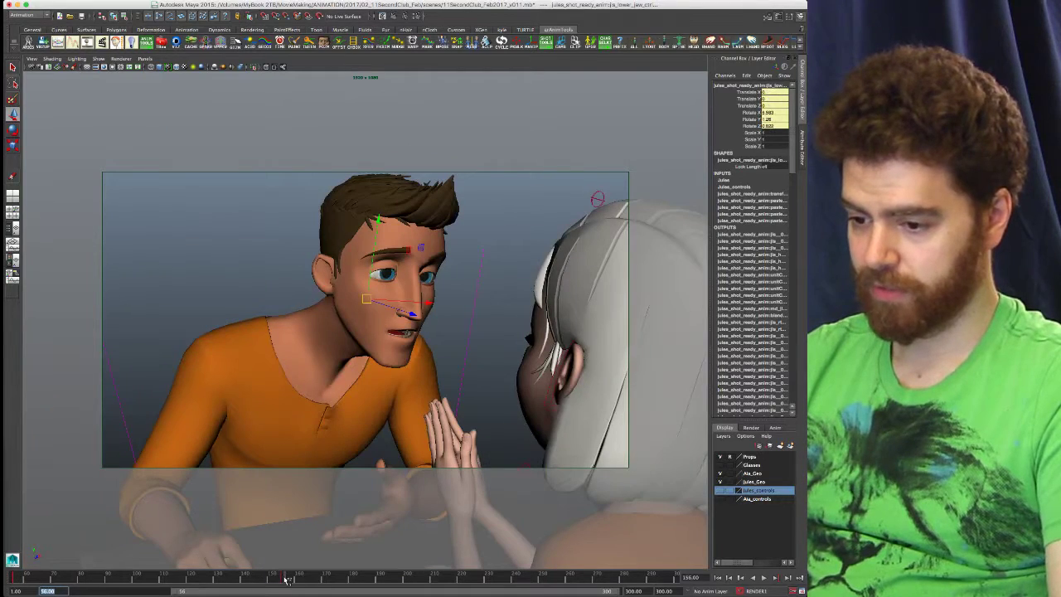
{"action": "left_click", "coordinate": [282, 580]}
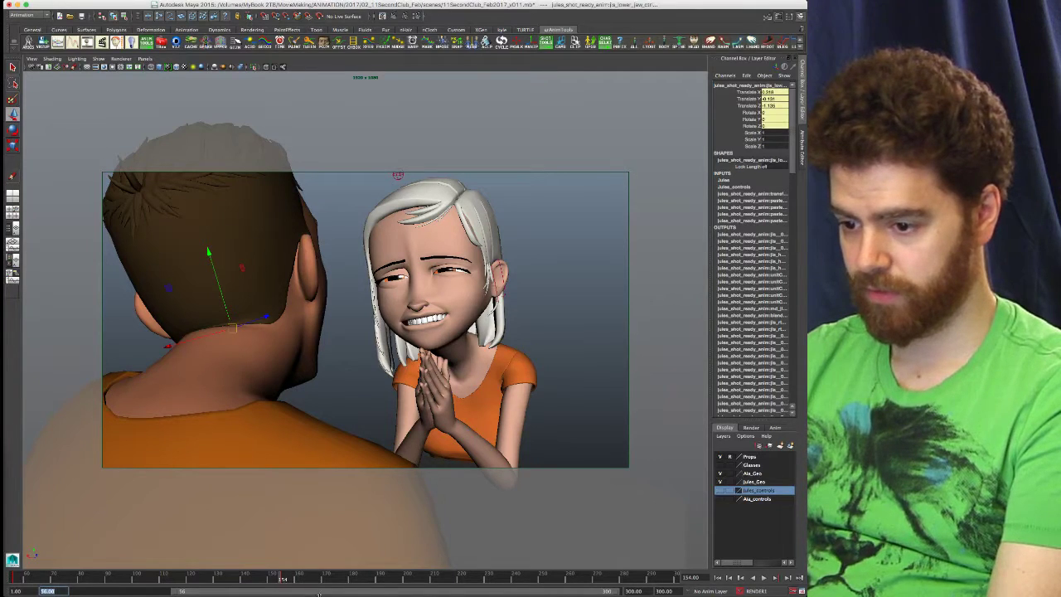
{"action": "double_click", "coordinate": [645, 591]}
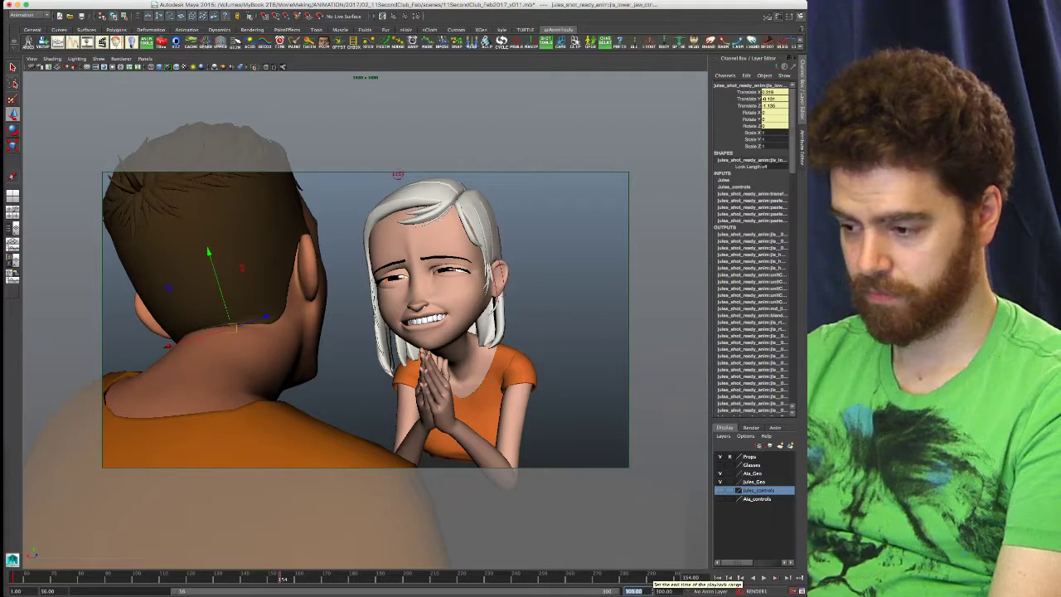
{"action": "type", "text": "154"}
{"action": "key", "text": "Return"}
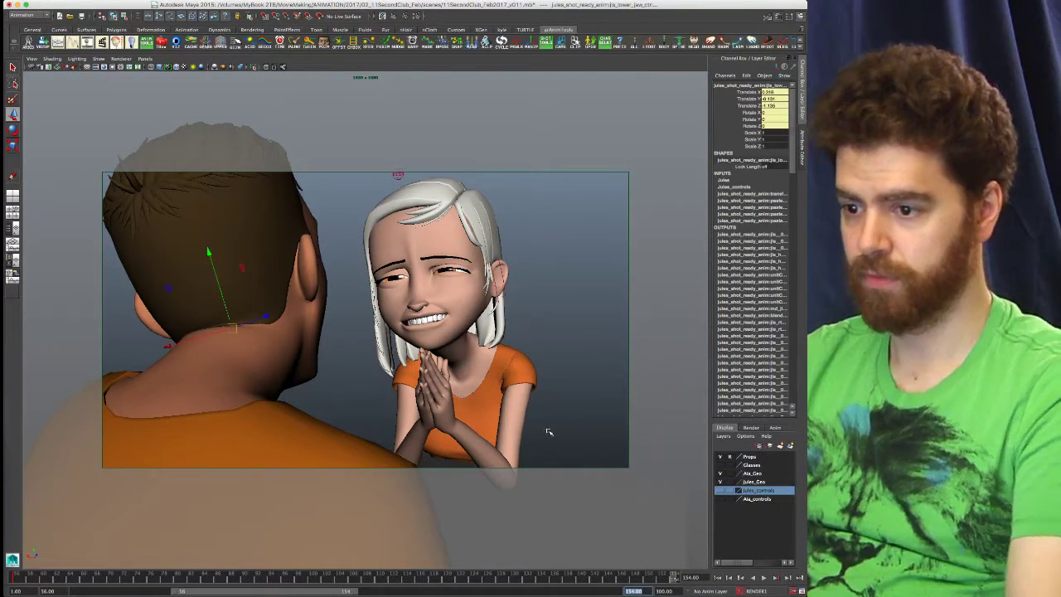
- Hide the Jules_Geo layer and deselect the jaw control
{"action": "left_click", "coordinate": [721, 482]}
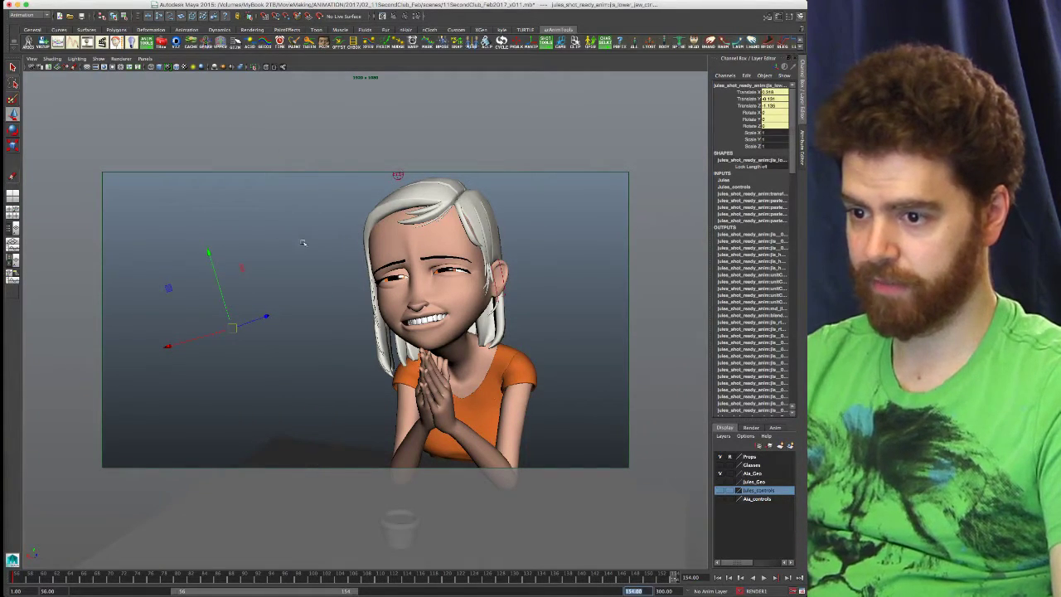
{"action": "left_click", "coordinate": [221, 222]}
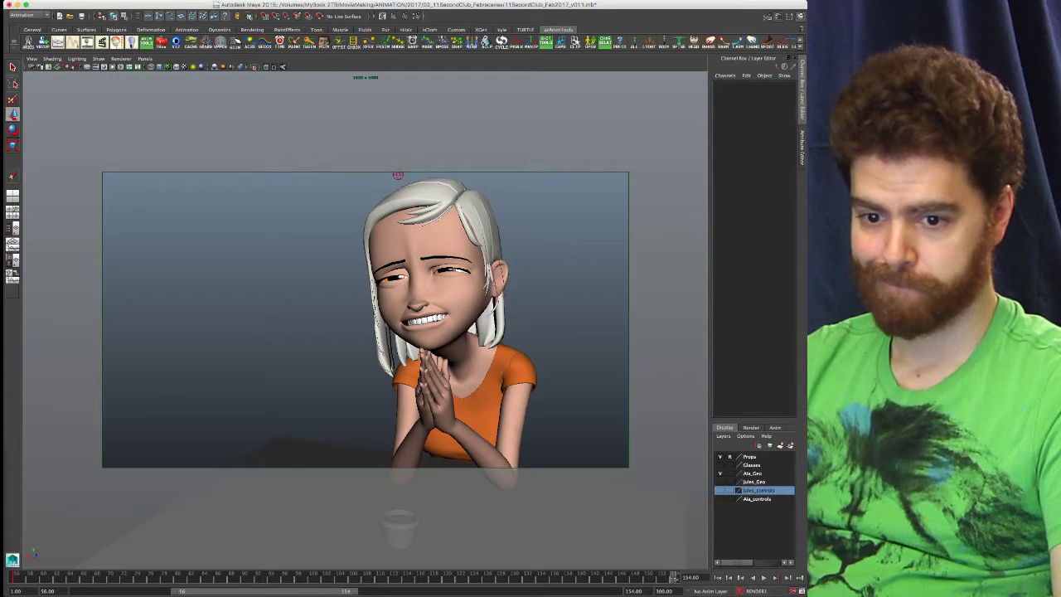
- Open the GUI Picker, load the aia character and show her body controls
{"action": "left_click_drag", "start_coordinate": [132, 591], "coordinate": [223, 108]}
{"action": "left_click", "coordinate": [70, 113]}
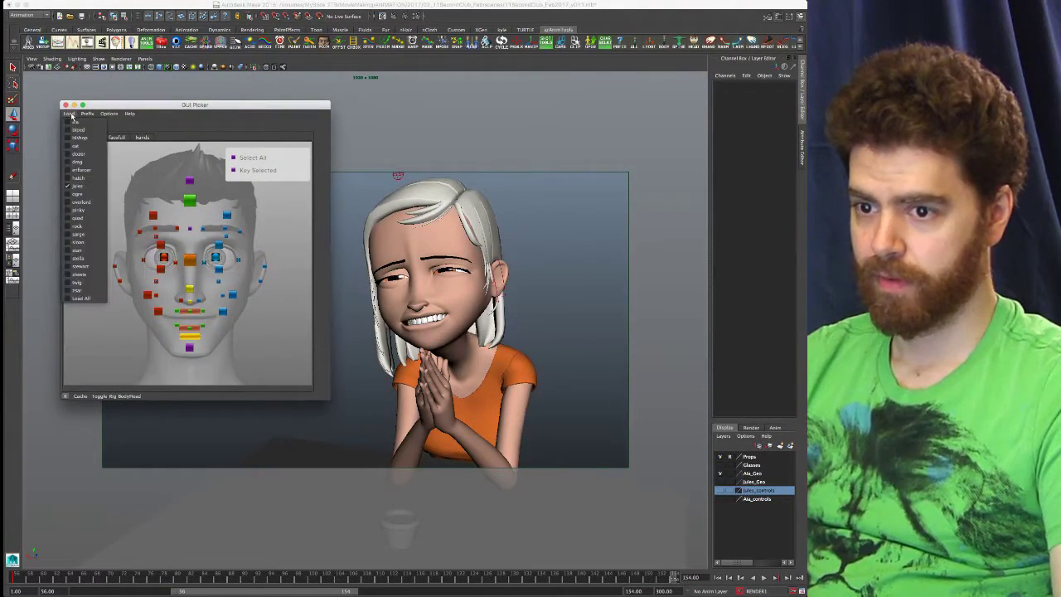
{"action": "left_click", "coordinate": [70, 113]}
{"action": "left_click", "coordinate": [69, 114]}
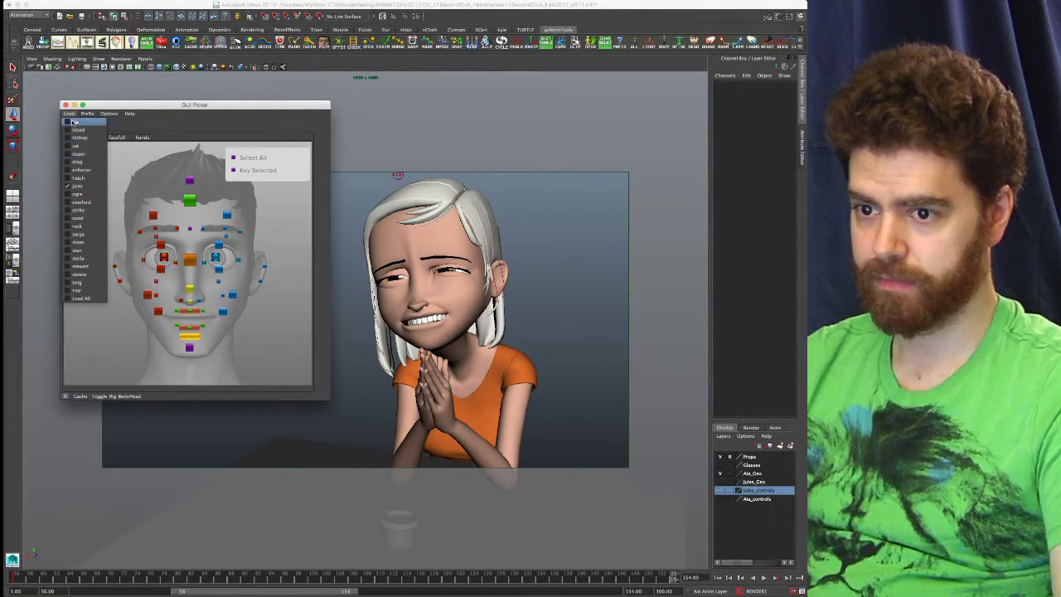
{"action": "left_click", "coordinate": [74, 122]}
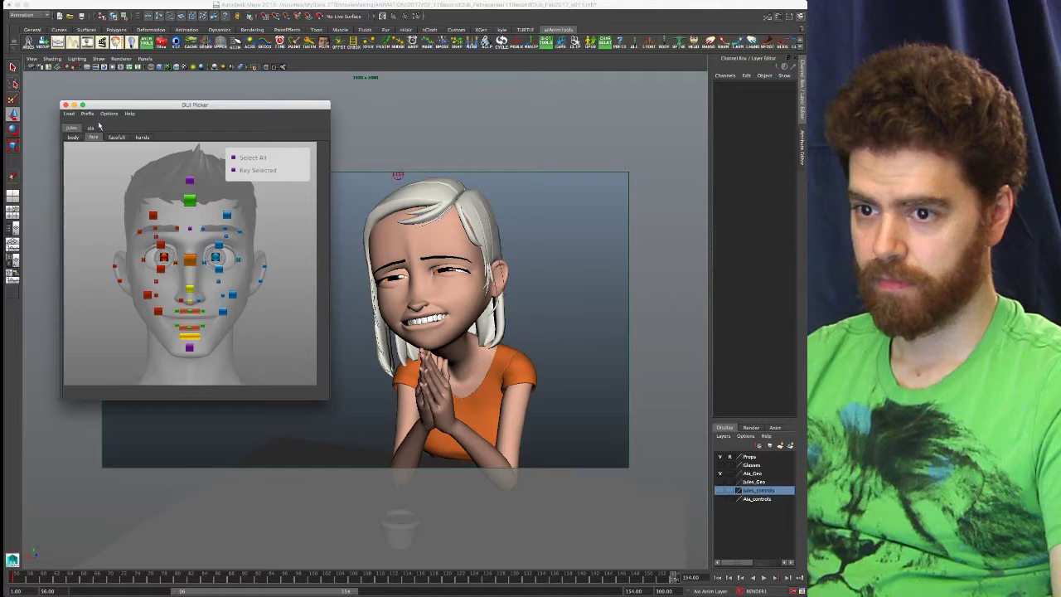
{"action": "left_click", "coordinate": [91, 127]}
- Set the primary character prefix for Aia's picker, select her head control and move the picker away from her face
{"action": "left_click", "coordinate": [111, 113]}
{"action": "mouse_move", "coordinate": [90, 113]}
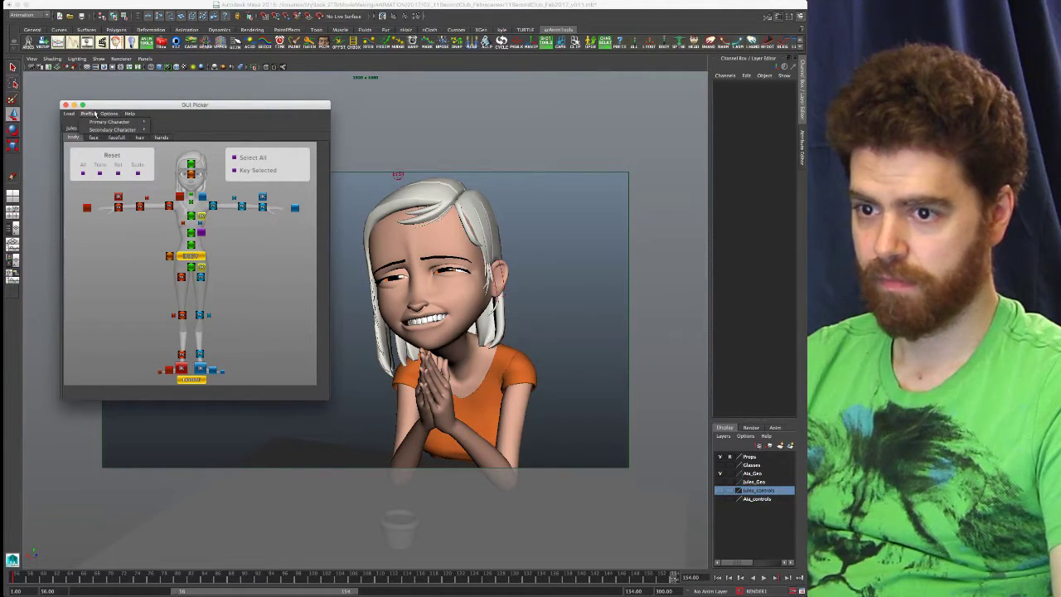
{"action": "mouse_move", "coordinate": [148, 124]}
{"action": "left_click", "coordinate": [187, 137]}
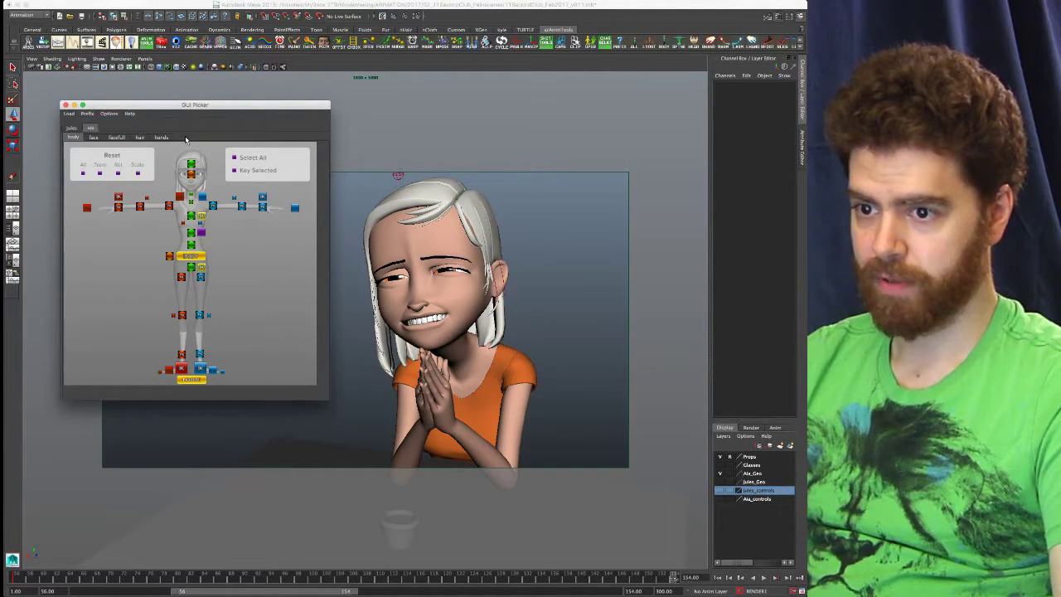
{"action": "left_click", "coordinate": [192, 165]}
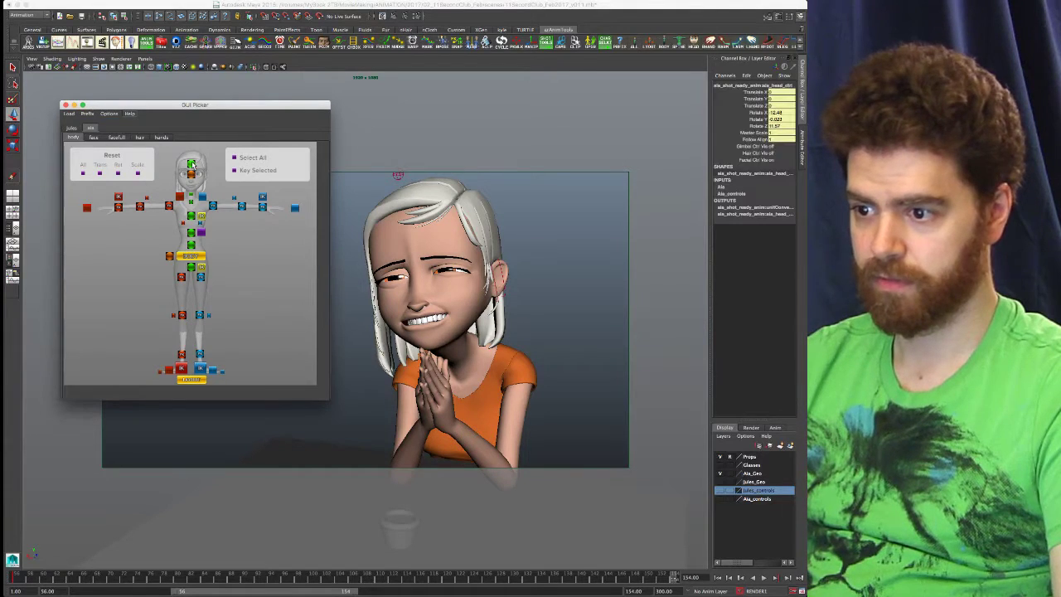
{"action": "left_click_drag", "start_coordinate": [260, 110], "coordinate": [235, 91]}
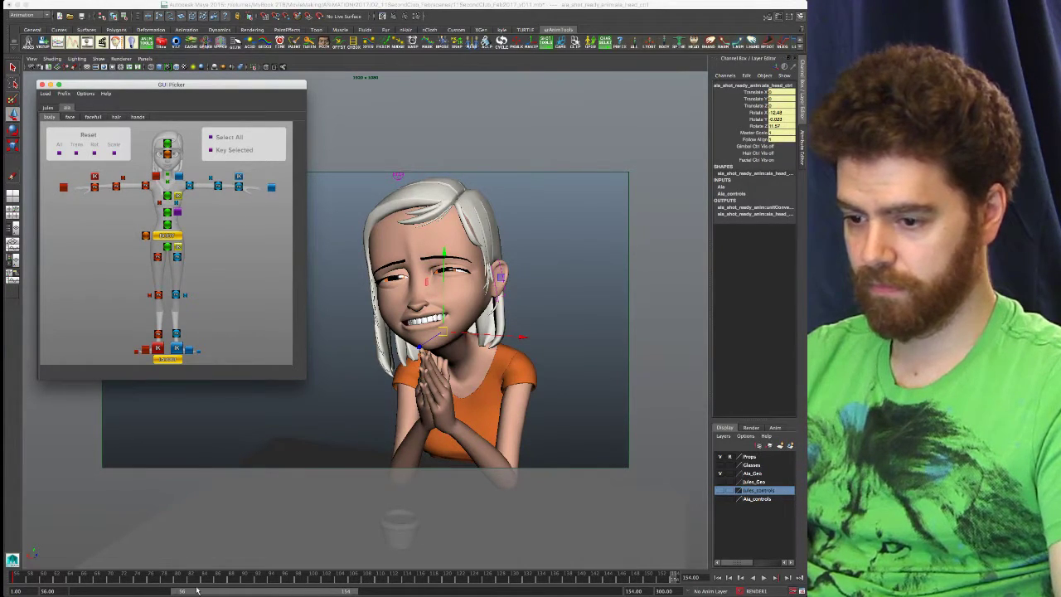
- Turn on the SecClub_February_Competition sound for the timeline, play Aia's section with the audio and stop it
{"action": "right_click", "coordinate": [137, 583]}
{"action": "mouse_move", "coordinate": [189, 565]}
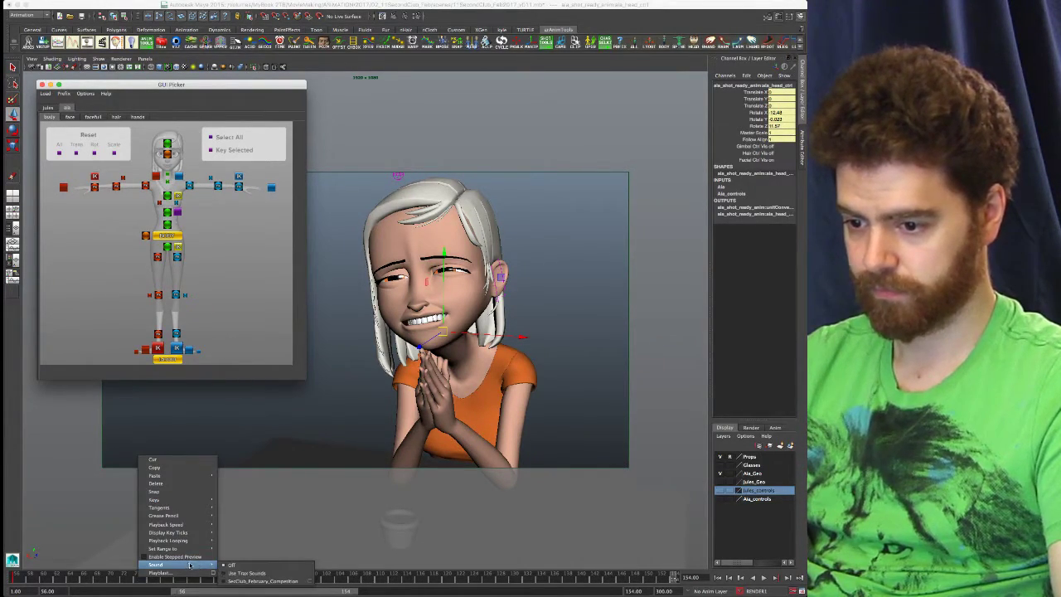
{"action": "left_click", "coordinate": [250, 582]}
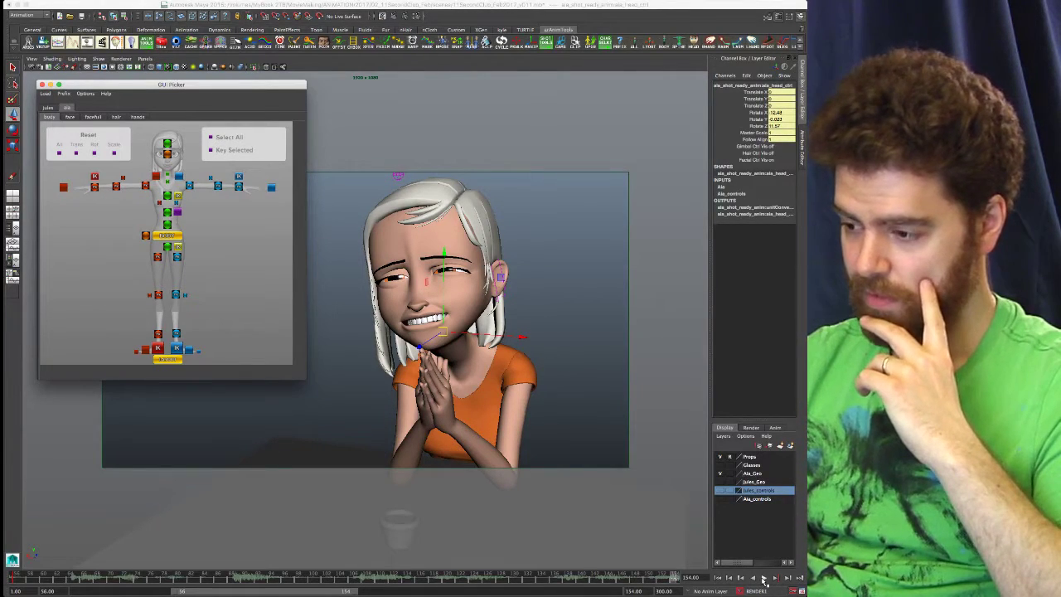
{"action": "left_click", "coordinate": [763, 580]}
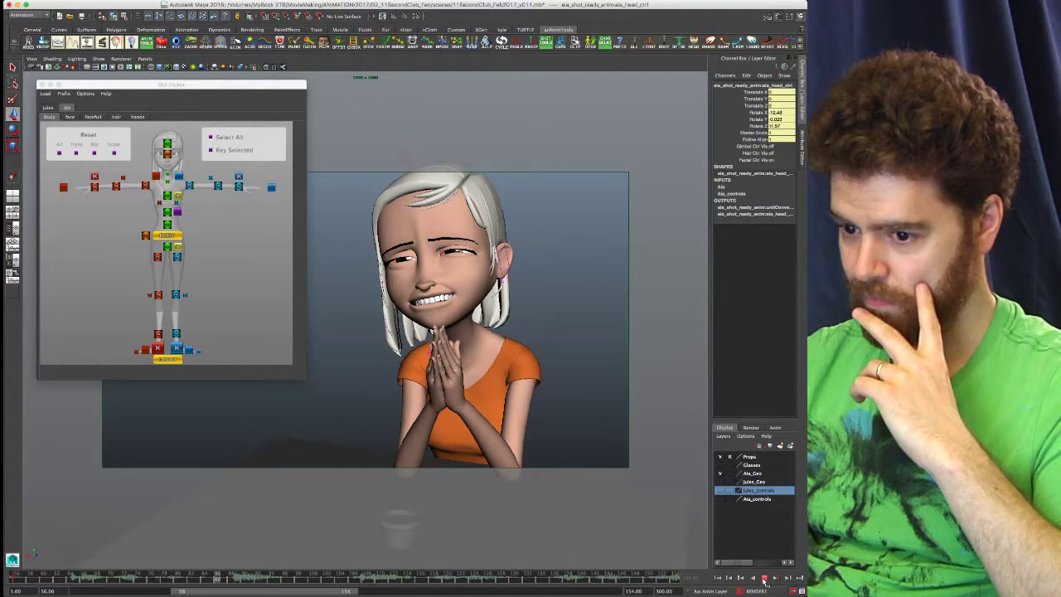
{"action": "left_click", "coordinate": [765, 578]}
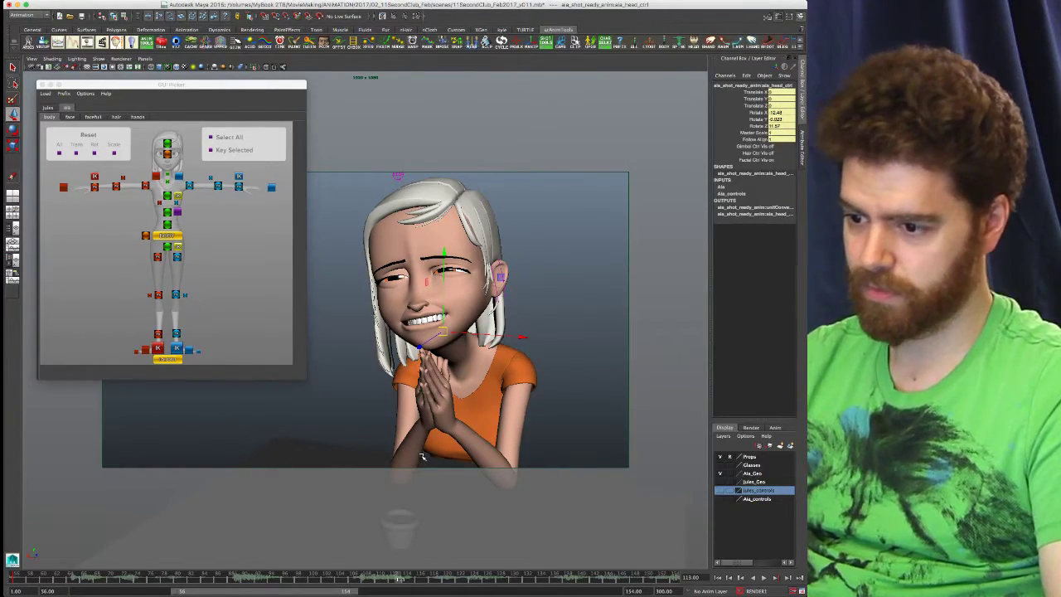
- Switch to the multi-panel layout and scrub to frame 67 to compare Aia's pose with the reference video, with the volume raised
{"action": "key", "text": "space"}
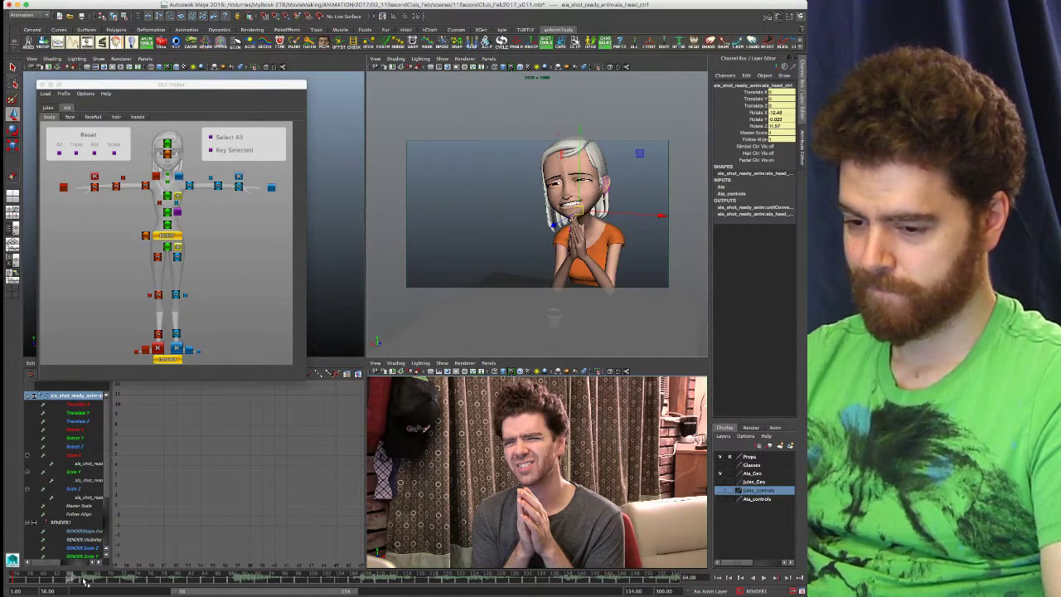
{"action": "left_click_drag", "start_coordinate": [96, 581], "coordinate": [105, 581]}
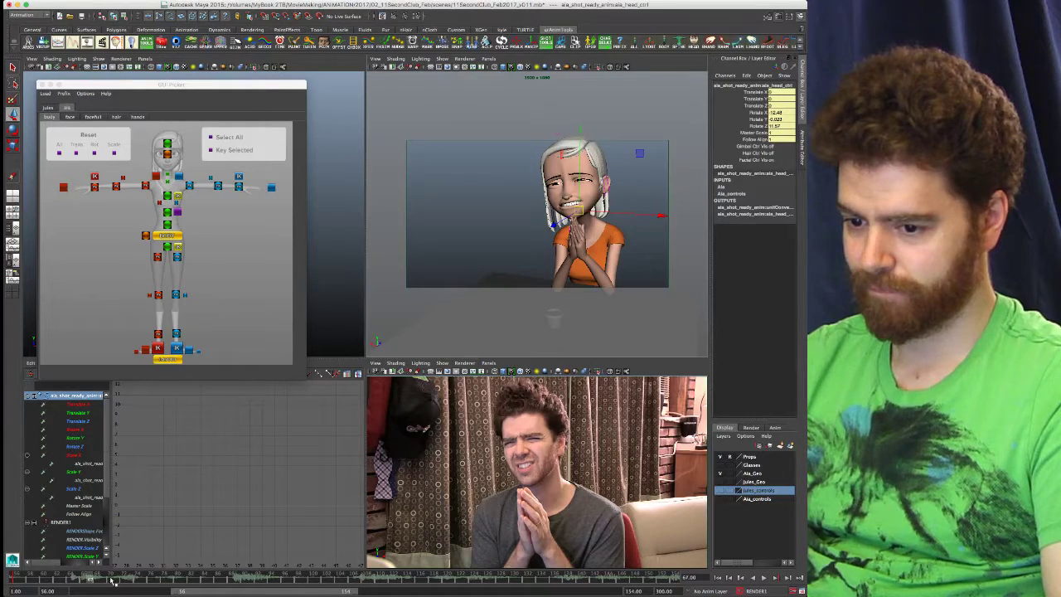
{"action": "key", "text": "XF86AudioRaiseVolume"}
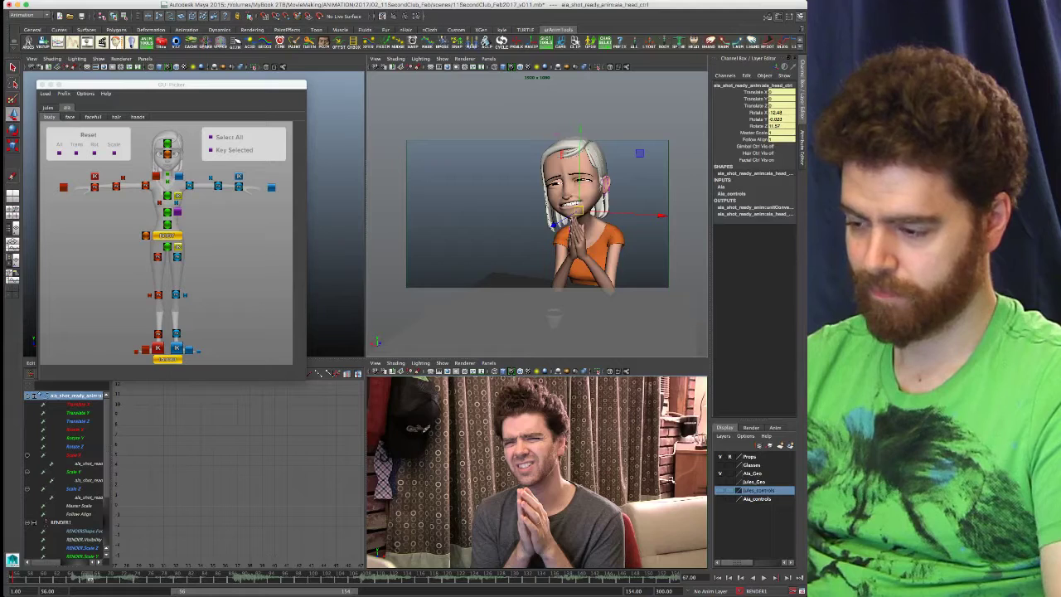
- Enlarge the reference video, move the picker out of the way, play Aia's section and stop at frame 132
{"action": "key", "text": "space"}
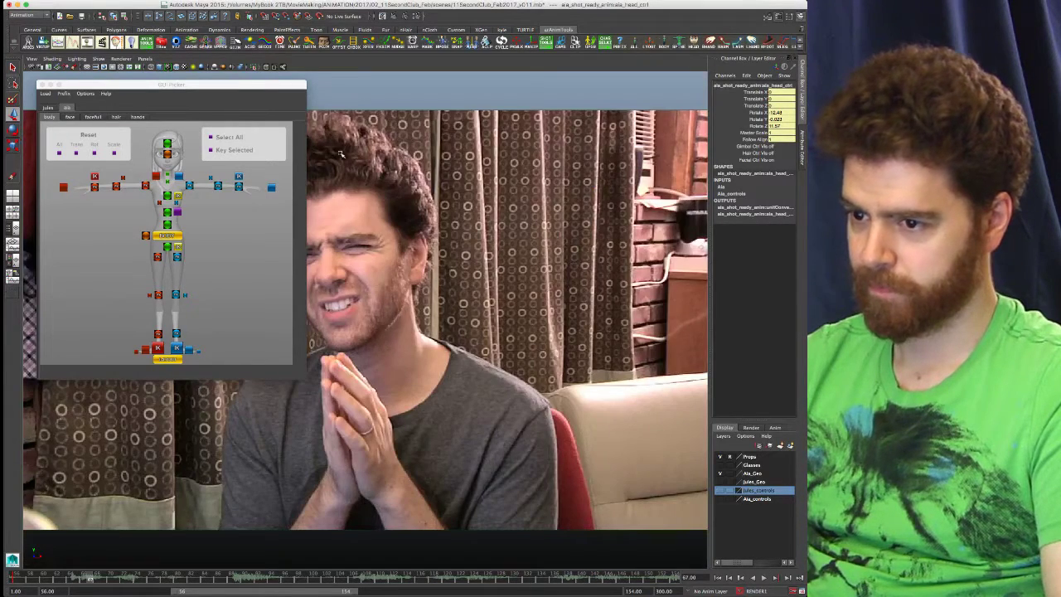
{"action": "left_click_drag", "start_coordinate": [251, 87], "coordinate": [0, 166]}
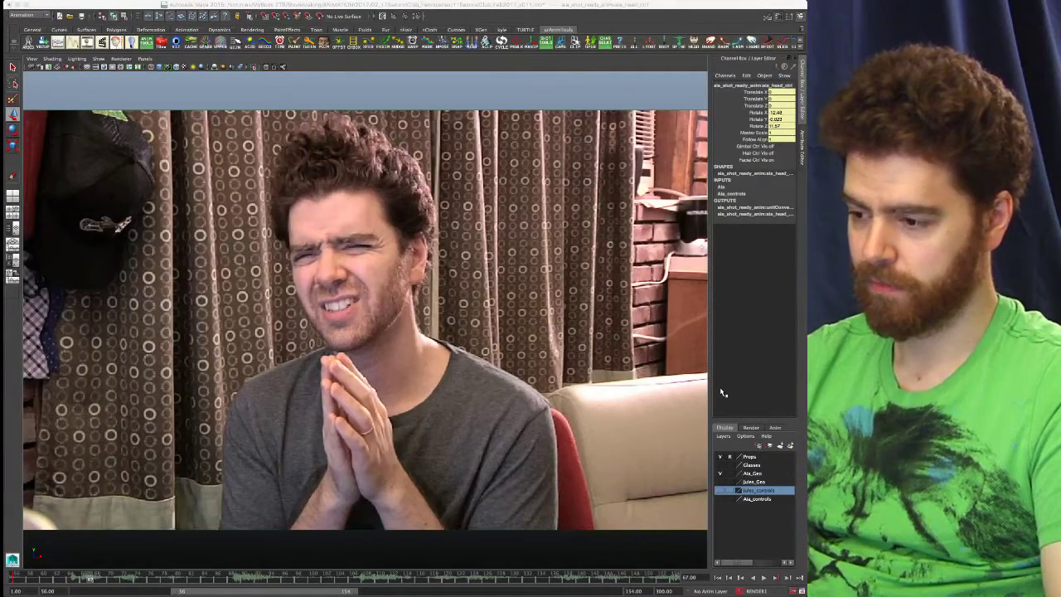
{"action": "left_click", "coordinate": [766, 579]}
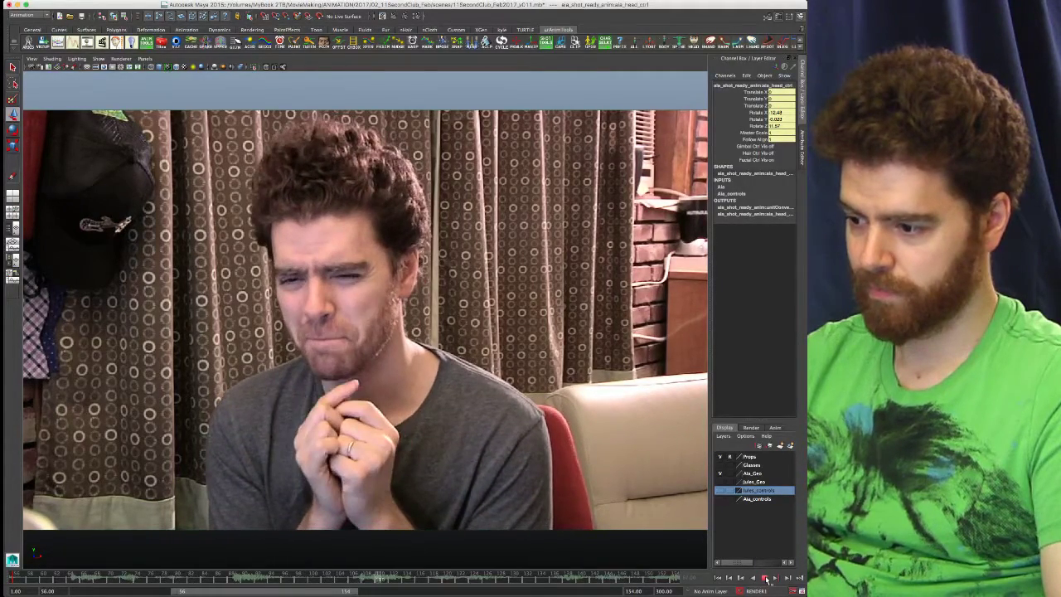
{"action": "left_click", "coordinate": [768, 579]}
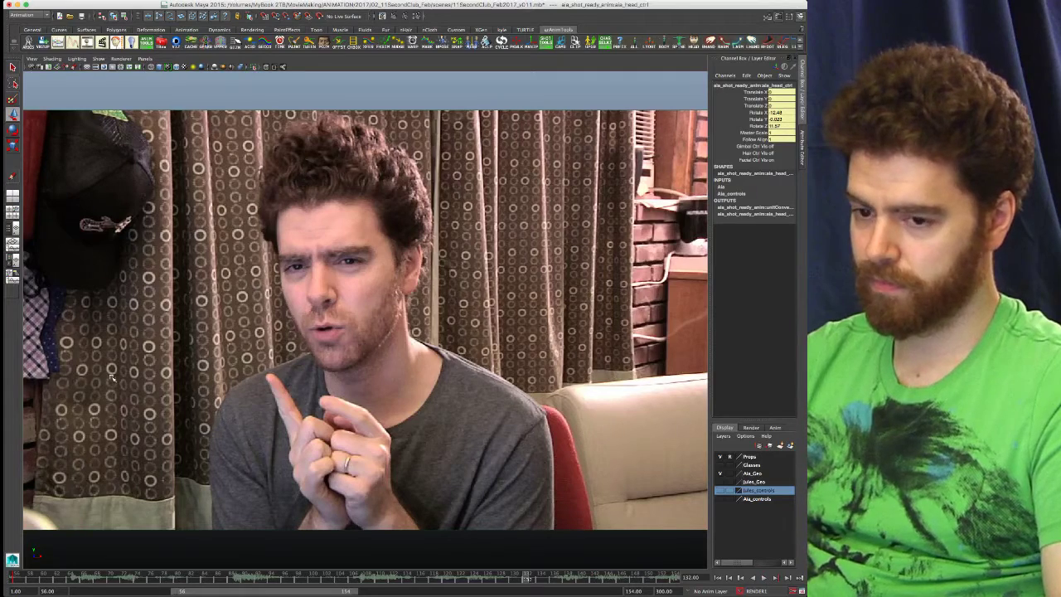
- Bring the picker back, enlarge the shot camera view and scrub Aia's animation from the start of the range to frame 82
{"action": "left_click_drag", "start_coordinate": [3, 228], "coordinate": [273, 187]}
{"action": "key", "text": "space"}
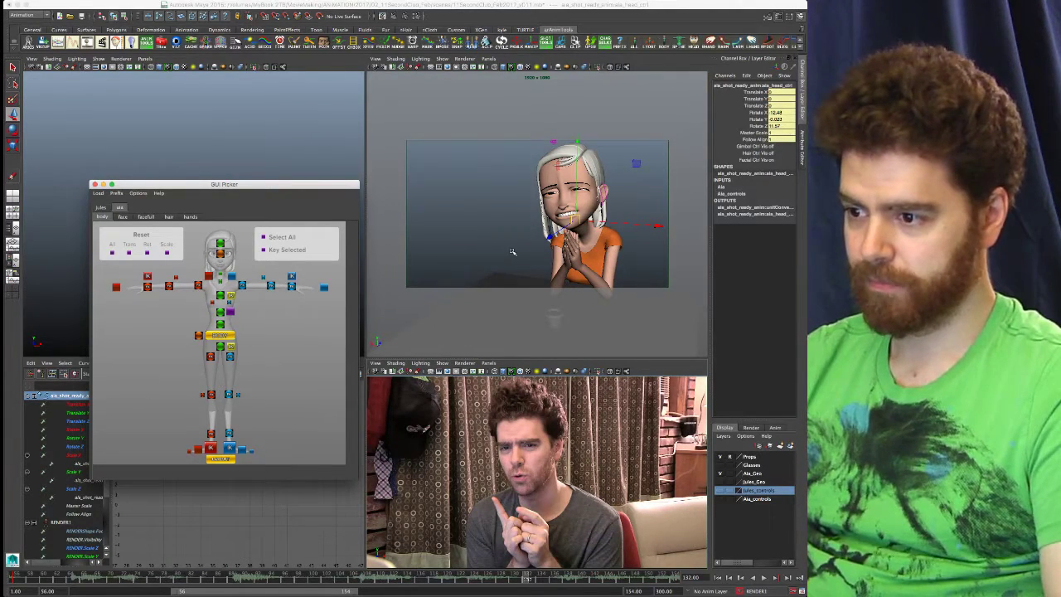
{"action": "key", "text": "space"}
{"action": "left_click_drag", "start_coordinate": [316, 187], "coordinate": [256, 83]}
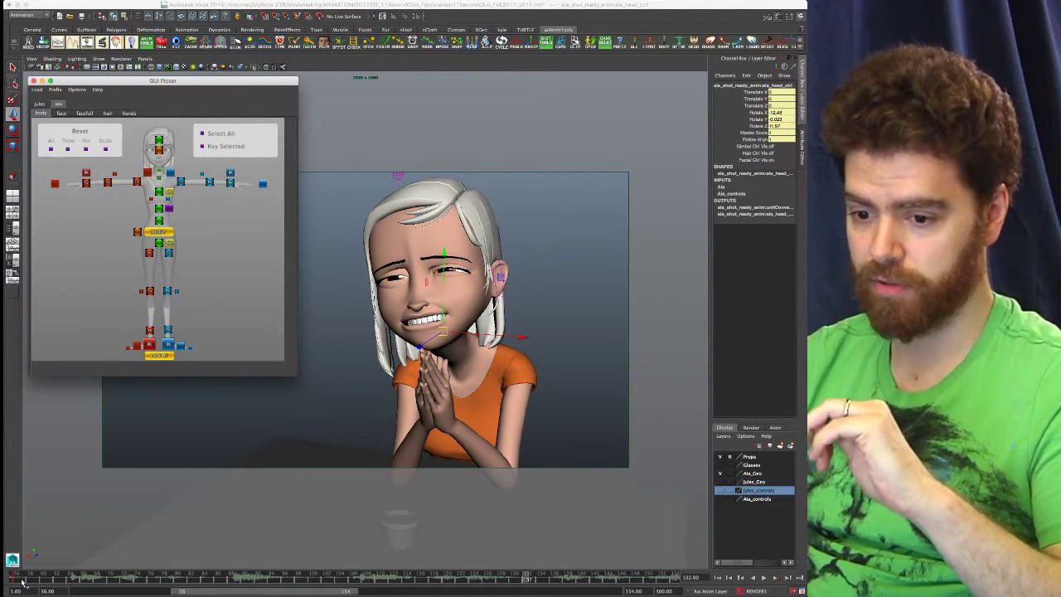
{"action": "left_click_drag", "start_coordinate": [21, 583], "coordinate": [191, 582]}
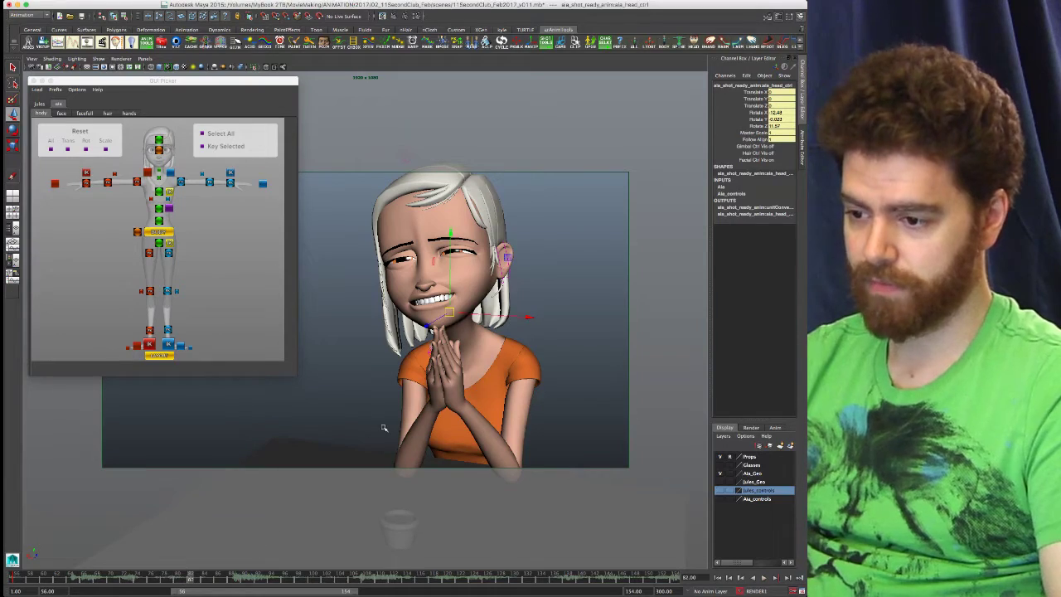
- Enlarge the reference video, move the picker clear of the actor and scrub through the opening gestures, ending at frame 56
{"action": "key", "text": "space"}
{"action": "key", "text": "space"}
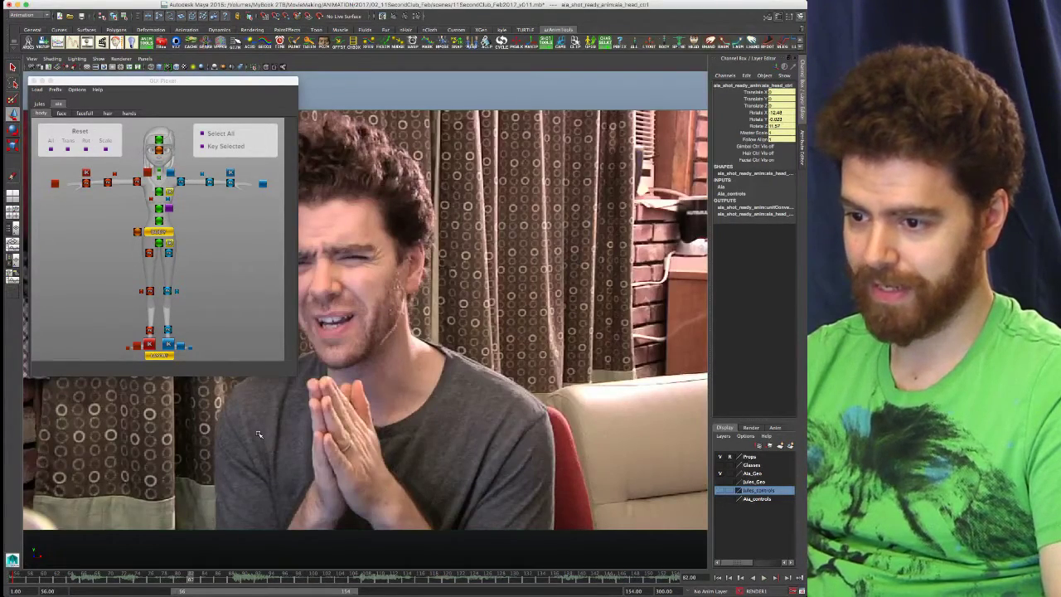
{"action": "left_click_drag", "start_coordinate": [272, 80], "coordinate": [790, 162]}
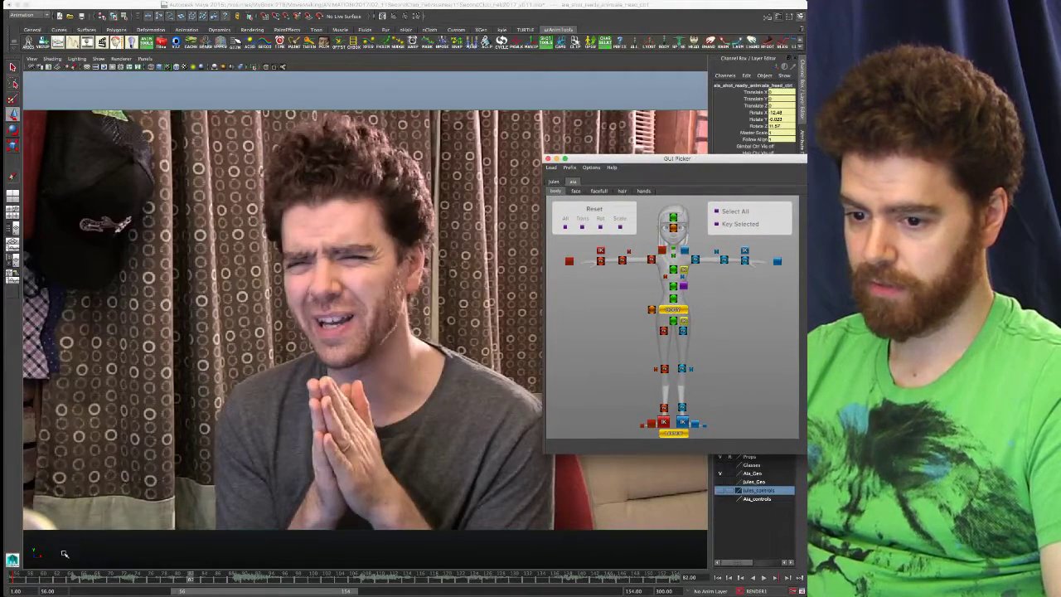
{"action": "left_click", "coordinate": [17, 581]}
{"action": "mouse_move", "coordinate": [17, 581]}
{"action": "left_mouse_down"}
{"action": "mouse_move", "coordinate": [649, 582]}
{"action": "mouse_move", "coordinate": [292, 581]}
{"action": "mouse_move", "coordinate": [467, 580]}
{"action": "mouse_move", "coordinate": [315, 581]}
{"action": "left_mouse_up"}
{"action": "mouse_move", "coordinate": [138, 574]}
{"action": "left_mouse_down"}
{"action": "mouse_move", "coordinate": [17, 578]}
{"action": "mouse_move", "coordinate": [223, 583]}
{"action": "mouse_move", "coordinate": [16, 578]}
{"action": "left_mouse_up"}
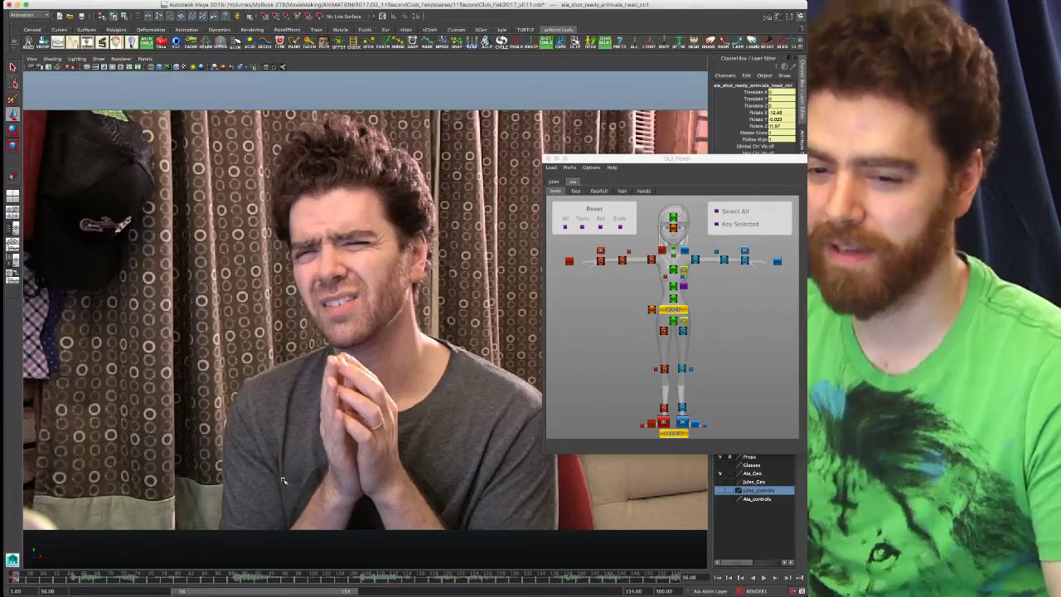
- Return to the multi-panel layout, move the picker off the viewports and bring Aia and the table into the perspective view
{"action": "key", "text": "space"}
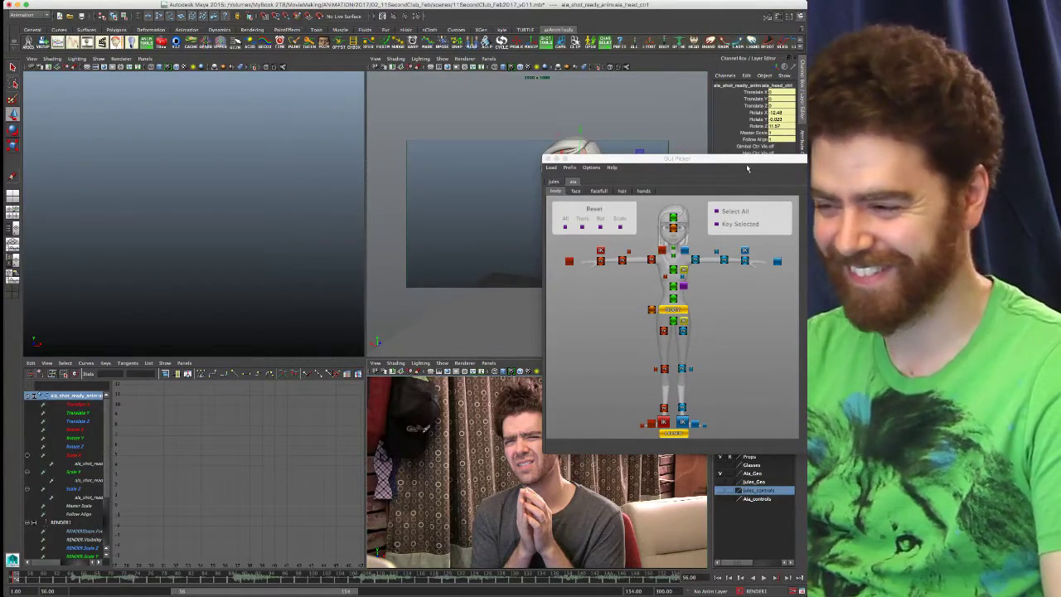
{"action": "left_click_drag", "start_coordinate": [758, 158], "coordinate": [0, 280]}
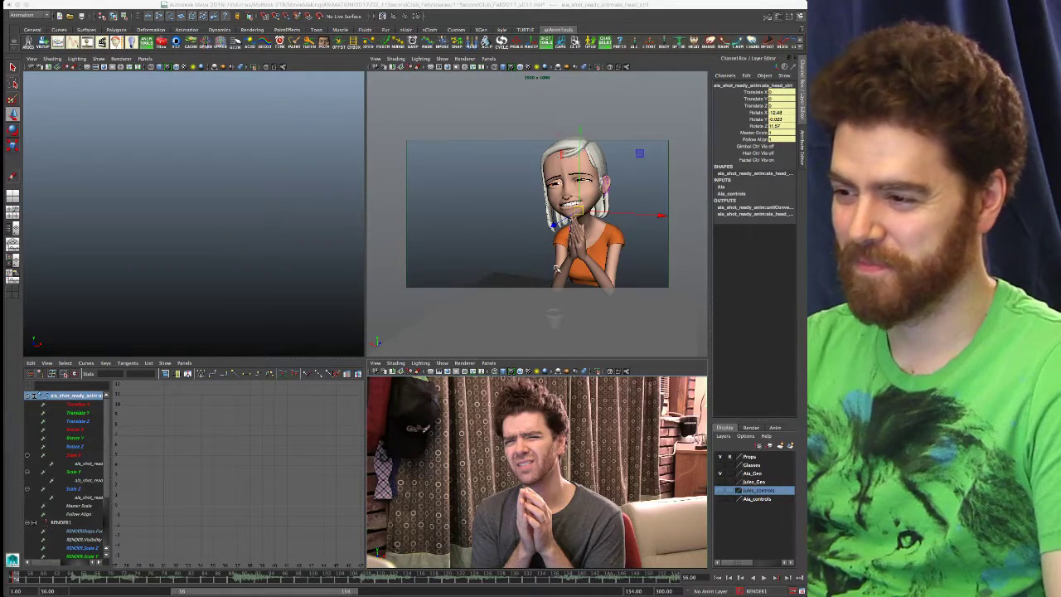
{"action": "key", "text": "space"}
{"action": "key", "text": "space"}
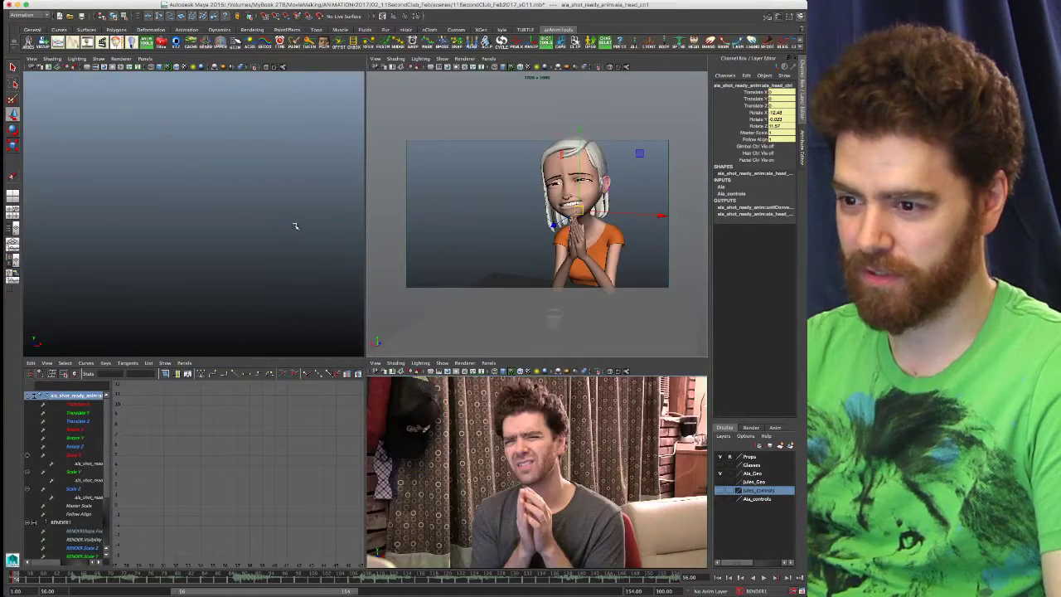
{"action": "right_click_drag", "start_coordinate": [273, 237], "coordinate": [149, 233], "text": "alt"}
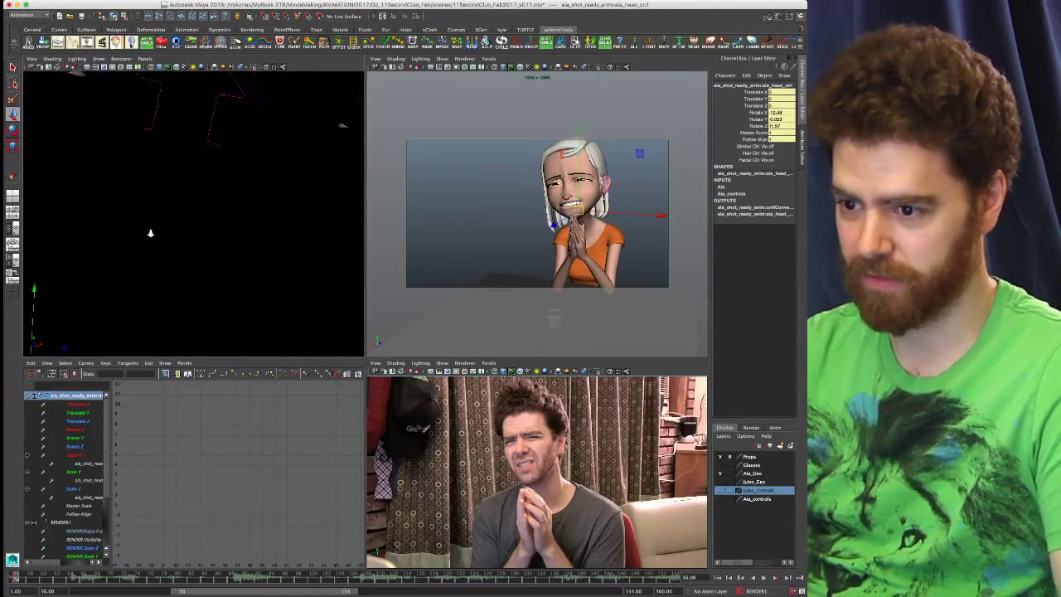
{"action": "right_click_drag", "start_coordinate": [235, 233], "coordinate": [115, 217], "text": "alt"}
{"action": "left_click_drag", "start_coordinate": [114, 217], "coordinate": [283, 259], "text": "alt"}
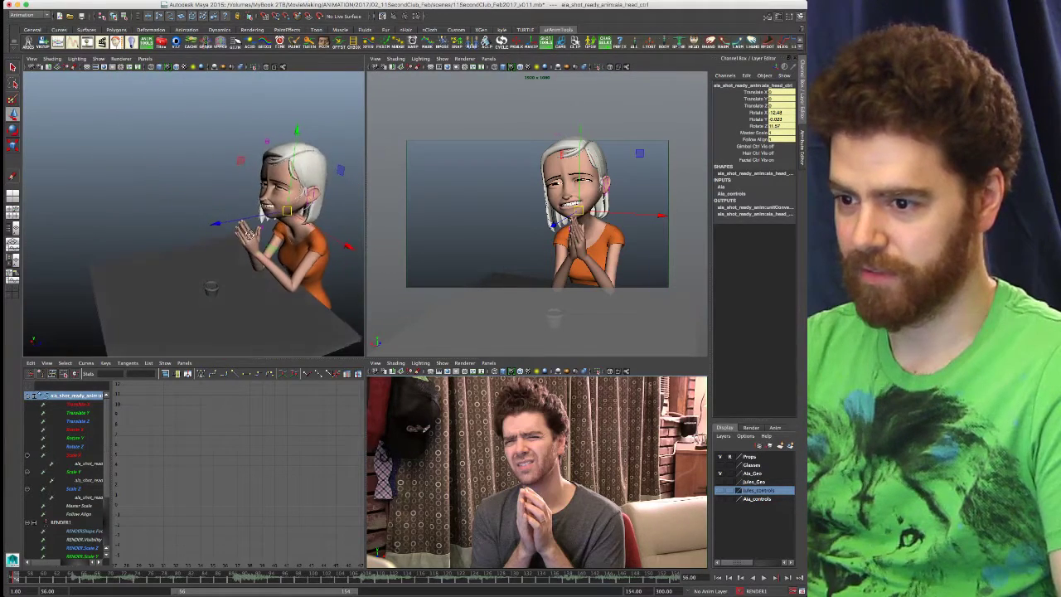
- Enlarge the perspective view and frame Aia's head, folded hands and upper body from a three-quarter front angle
{"action": "key", "text": "space"}
{"action": "left_click_drag", "start_coordinate": [556, 280], "coordinate": [394, 247], "text": "alt"}
{"action": "middle_click_drag", "start_coordinate": [370, 247], "coordinate": [455, 275], "text": "alt"}
{"action": "right_click_drag", "start_coordinate": [456, 275], "coordinate": [594, 259], "text": "alt"}
{"action": "middle_click_drag", "start_coordinate": [595, 259], "coordinate": [429, 293], "text": "alt"}
{"action": "left_click_drag", "start_coordinate": [428, 294], "coordinate": [444, 275], "text": "alt"}
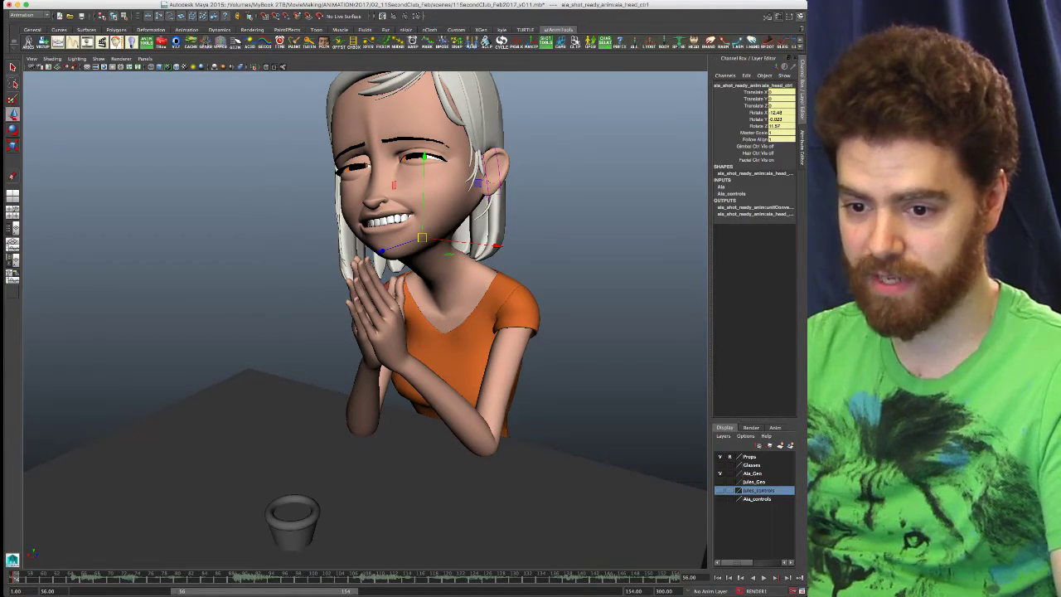
{"action": "left_click_drag", "start_coordinate": [496, 347], "coordinate": [493, 399], "text": "alt"}
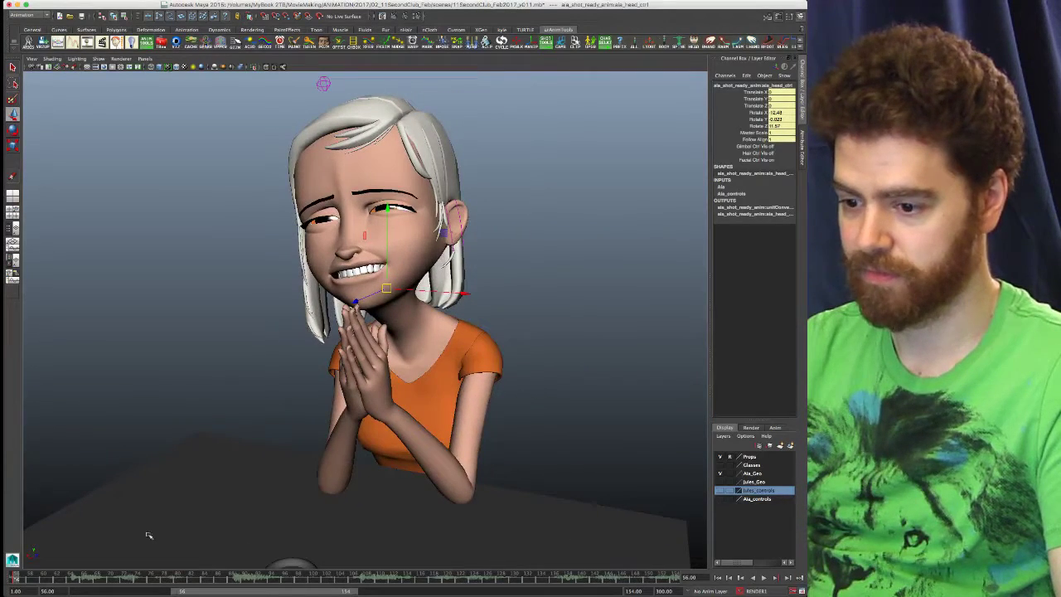
- Play the opening of Aia's section with louder audio several times and locate the end of the first phrase at frame 77
{"action": "key", "text": "alt+v"}
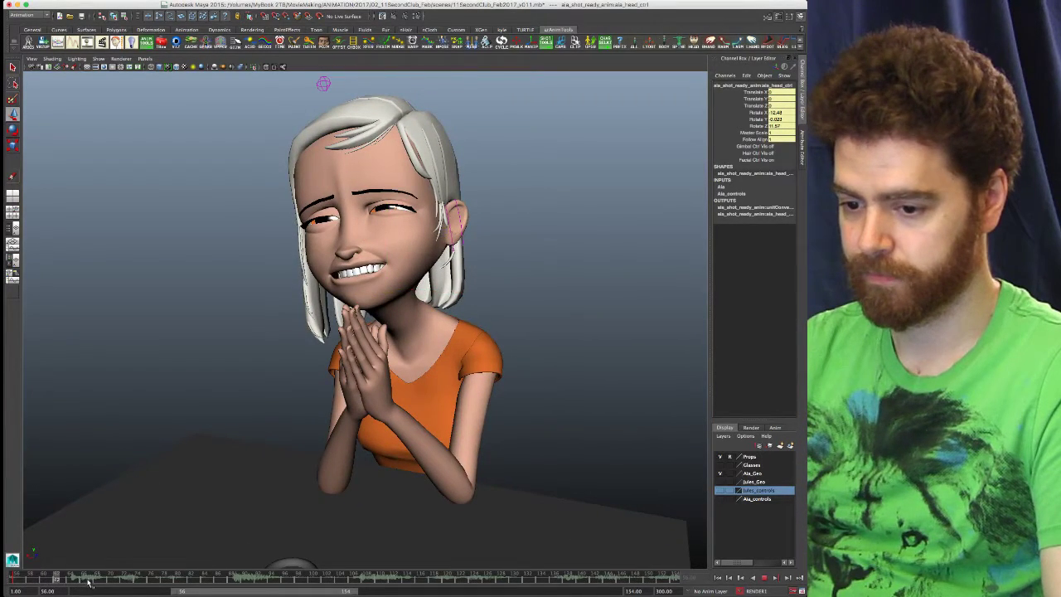
{"action": "key", "text": "alt+v"}
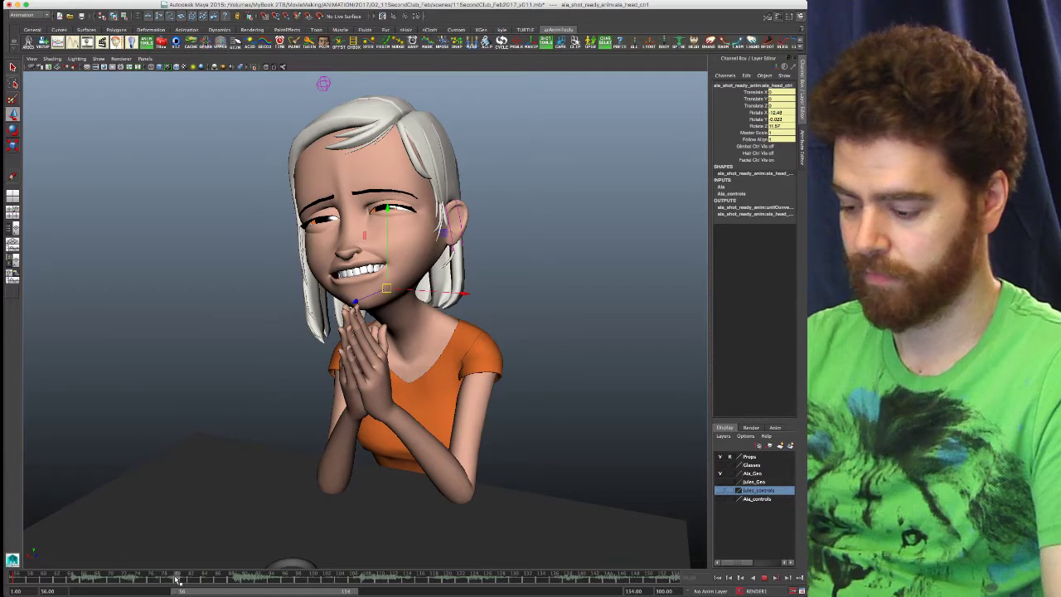
{"action": "key", "text": "XF86AudioRaiseVolume"}
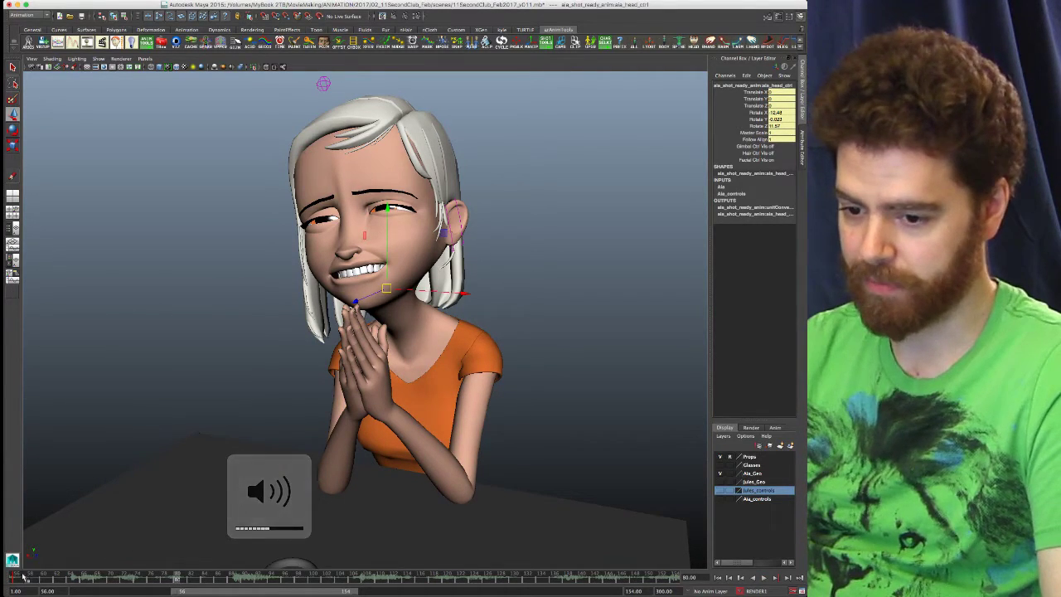
{"action": "key", "text": "alt+v"}
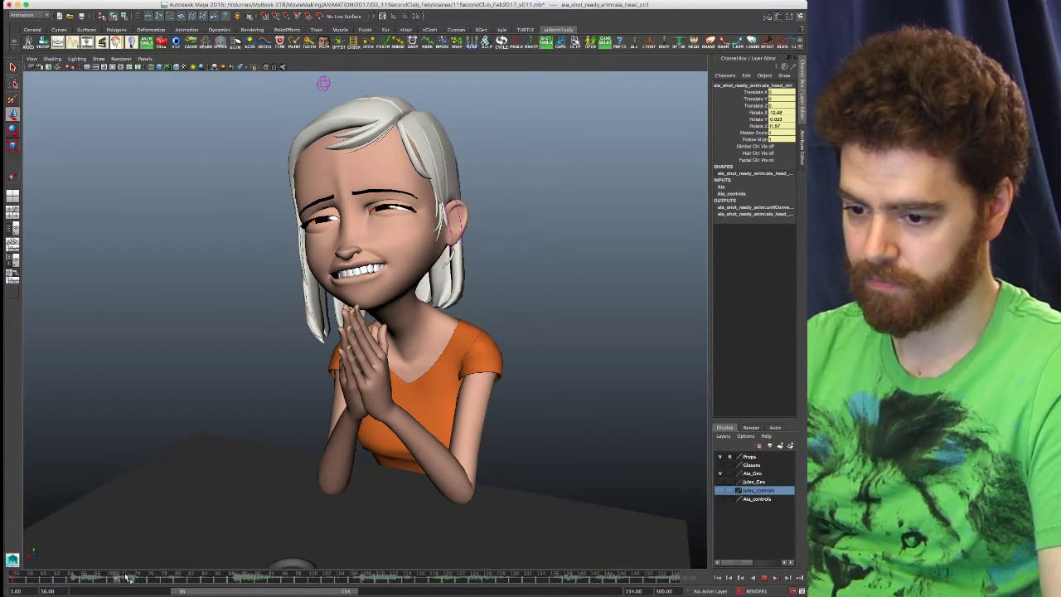
{"action": "key", "text": "alt+v"}
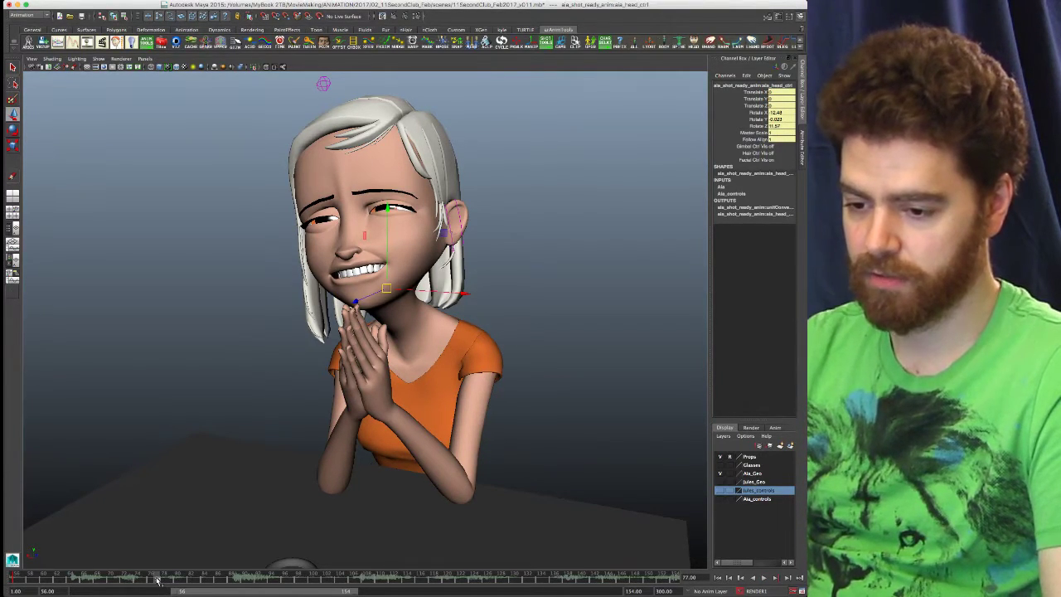
{"action": "key", "text": "alt+v"}
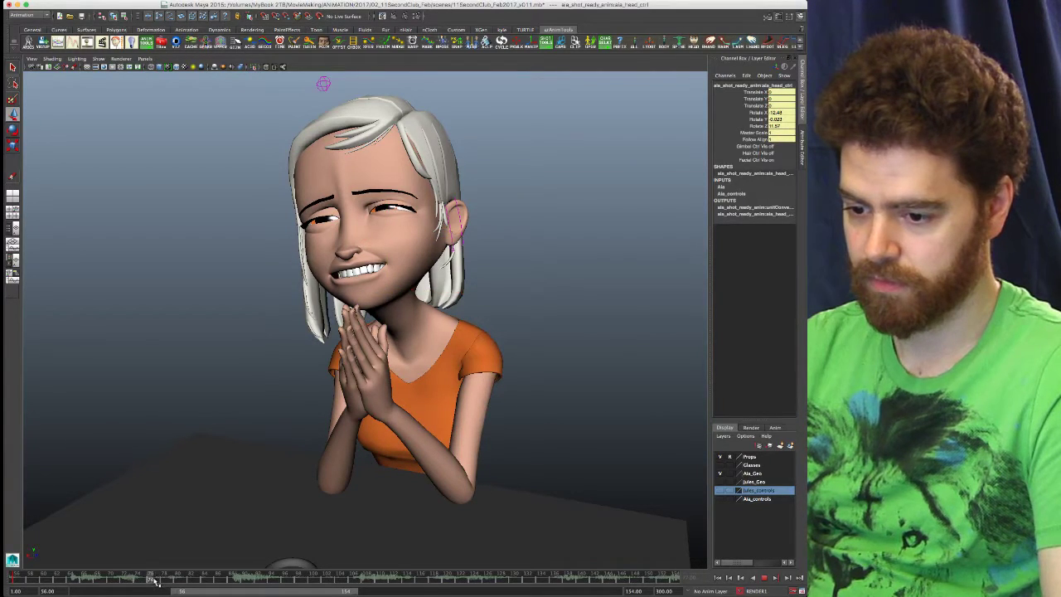
{"action": "mouse_move", "coordinate": [165, 579]}
{"action": "left_mouse_down"}
{"action": "mouse_move", "coordinate": [138, 580]}
{"action": "mouse_move", "coordinate": [162, 583]}
{"action": "left_mouse_up"}
- Play the reference video enlarged from the start of Aia's dialogue and scrub to the gesture at frame 96
{"action": "key", "text": "space"}
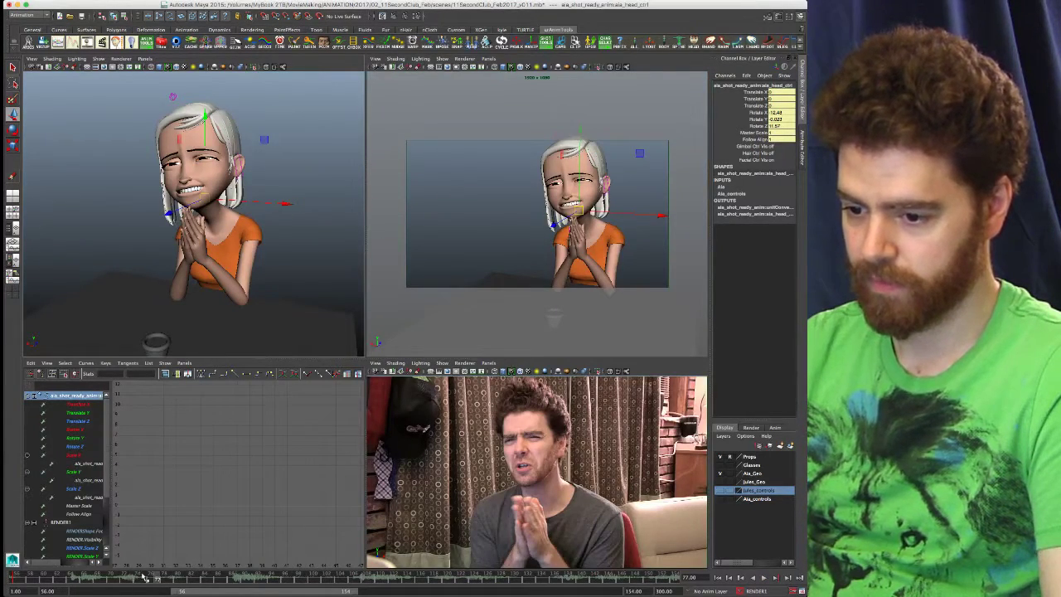
{"action": "key", "text": "alt+v"}
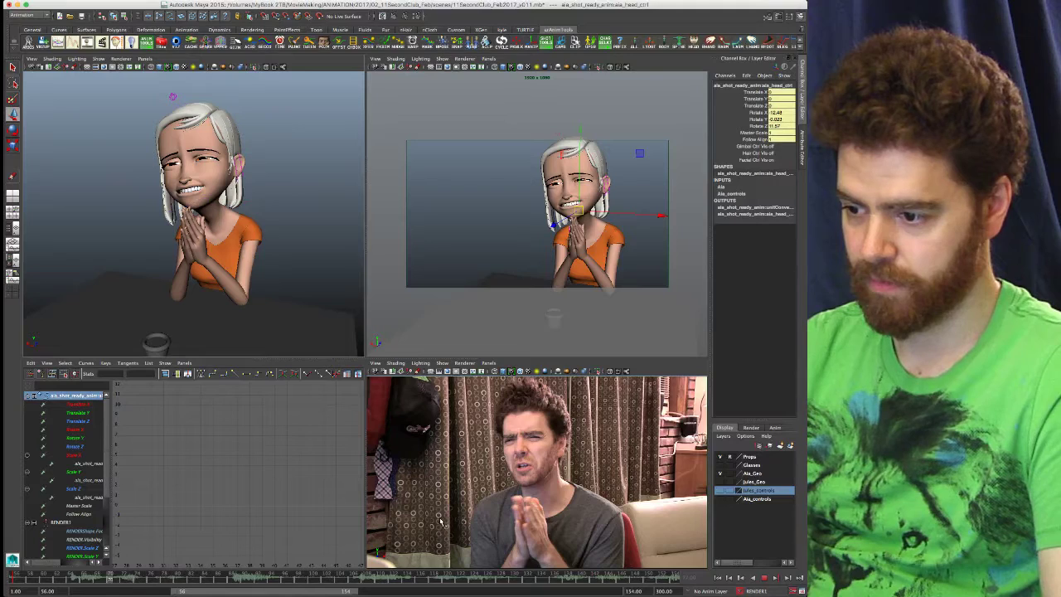
{"action": "key", "text": "space"}
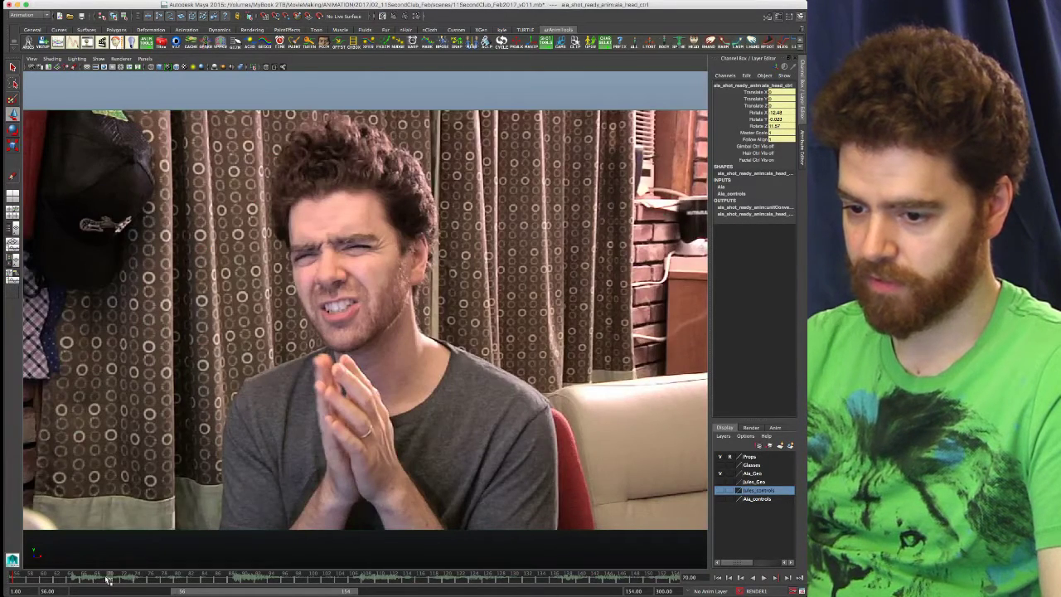
{"action": "left_click_drag", "start_coordinate": [109, 579], "coordinate": [72, 579]}
{"action": "key", "text": "alt+v"}
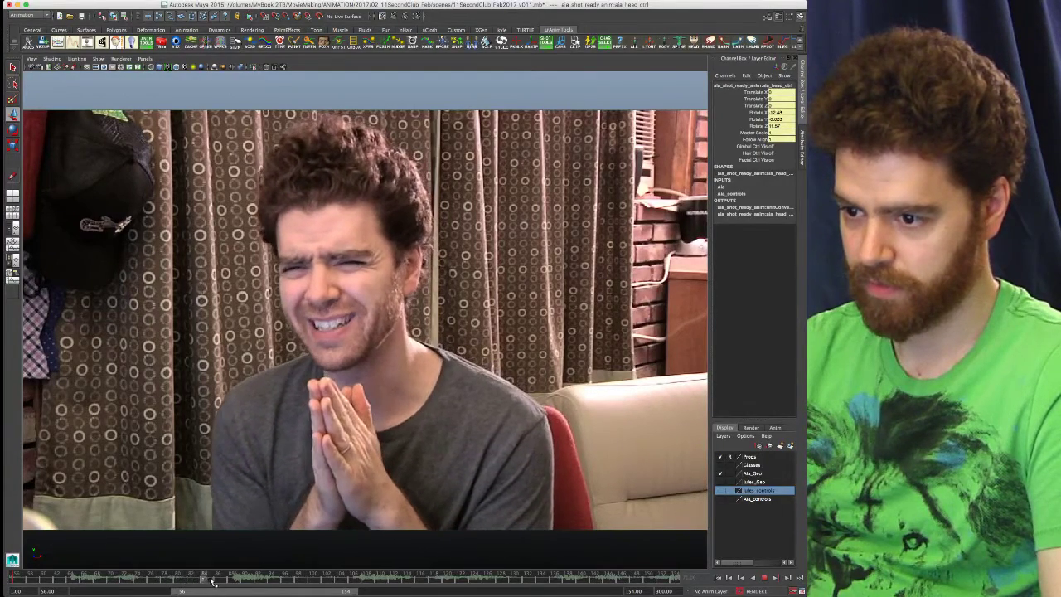
{"action": "left_click_drag", "start_coordinate": [256, 577], "coordinate": [287, 578]}
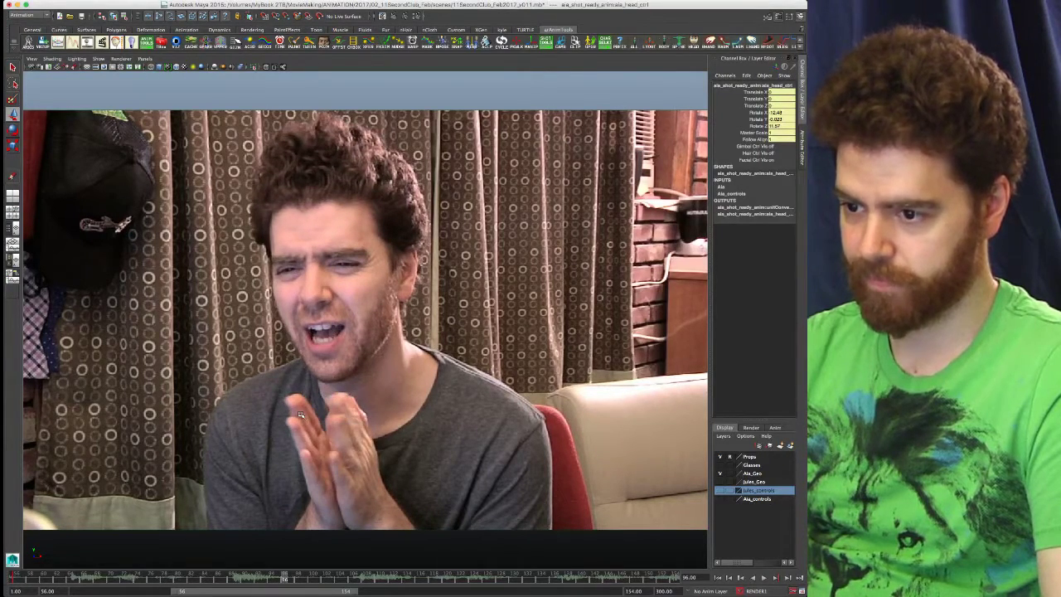
- Enlarge the shot camera view, deselect Aia's head control and go to frame 77
{"action": "key", "text": "space"}
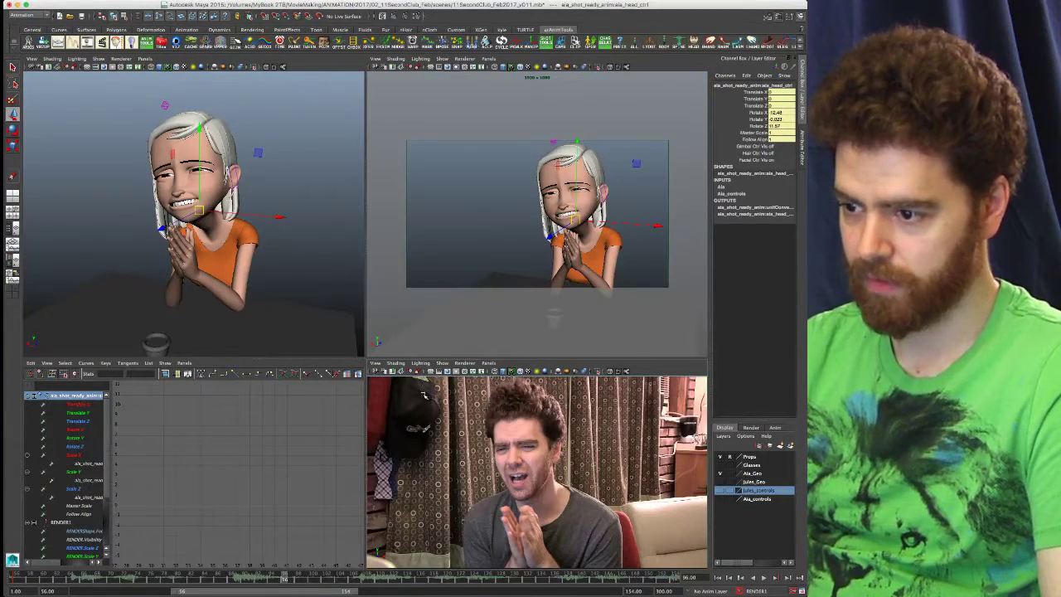
{"action": "key", "text": "space"}
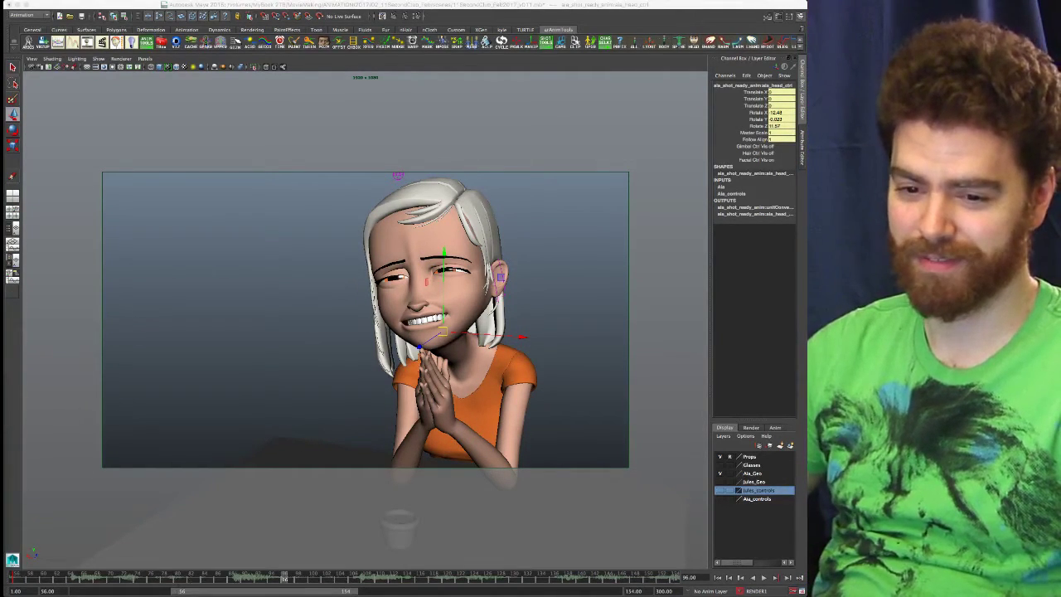
{"action": "left_click", "coordinate": [151, 537]}
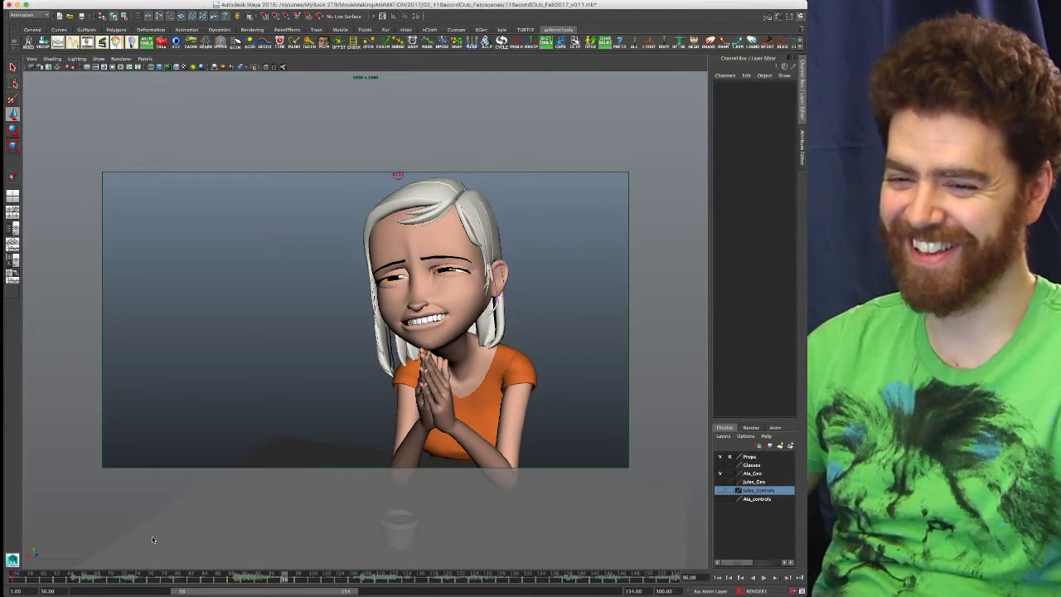
{"action": "left_click", "coordinate": [159, 580]}
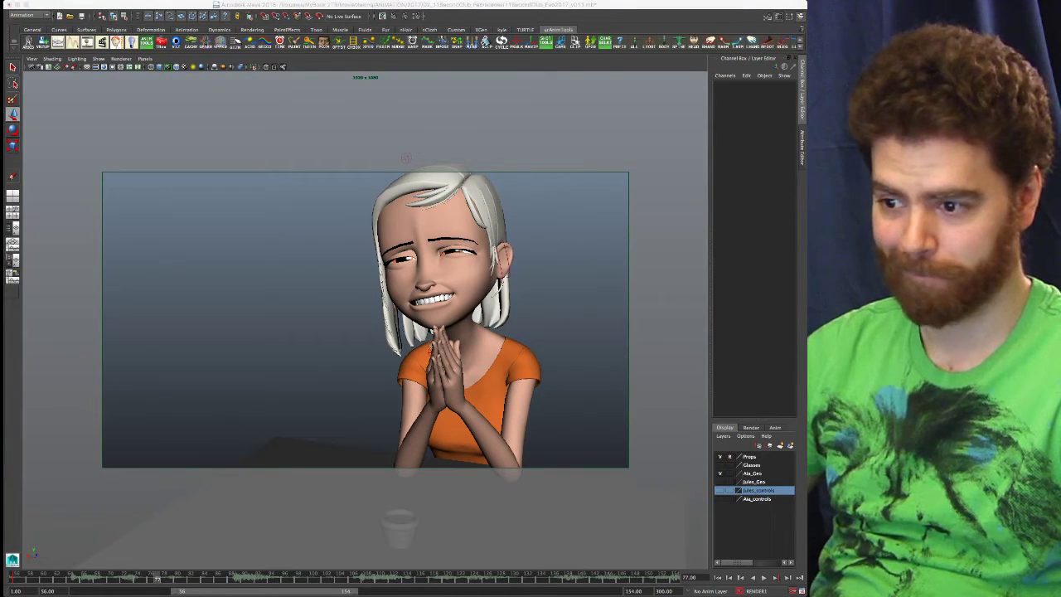
- Bring Aia's picker back on screen and show her whole seated body from the side in the enlarged perspective view
{"action": "left_click_drag", "start_coordinate": [0, 224], "coordinate": [189, 262]}
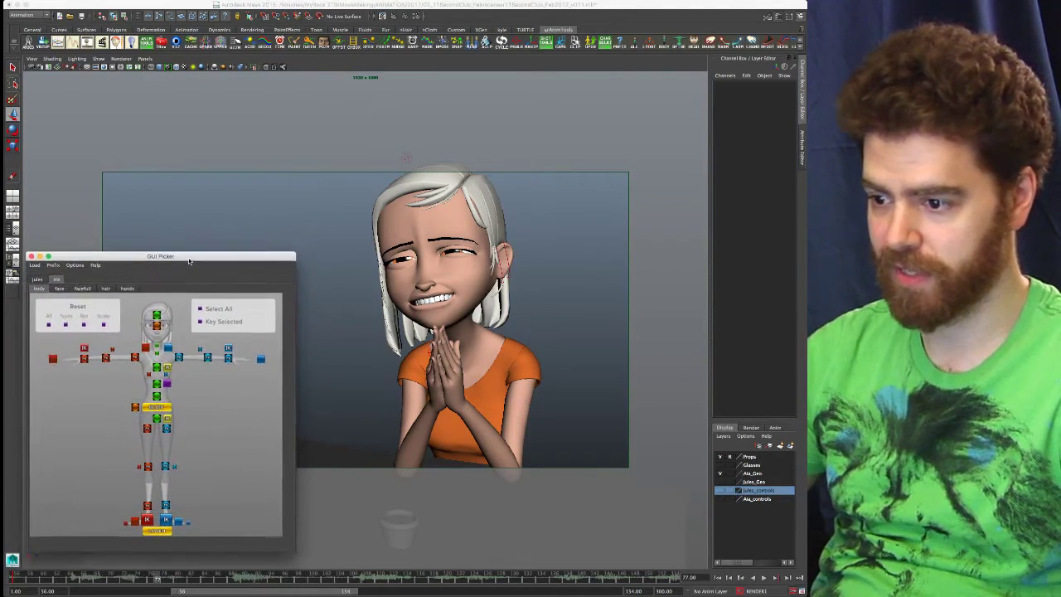
{"action": "key", "text": "space"}
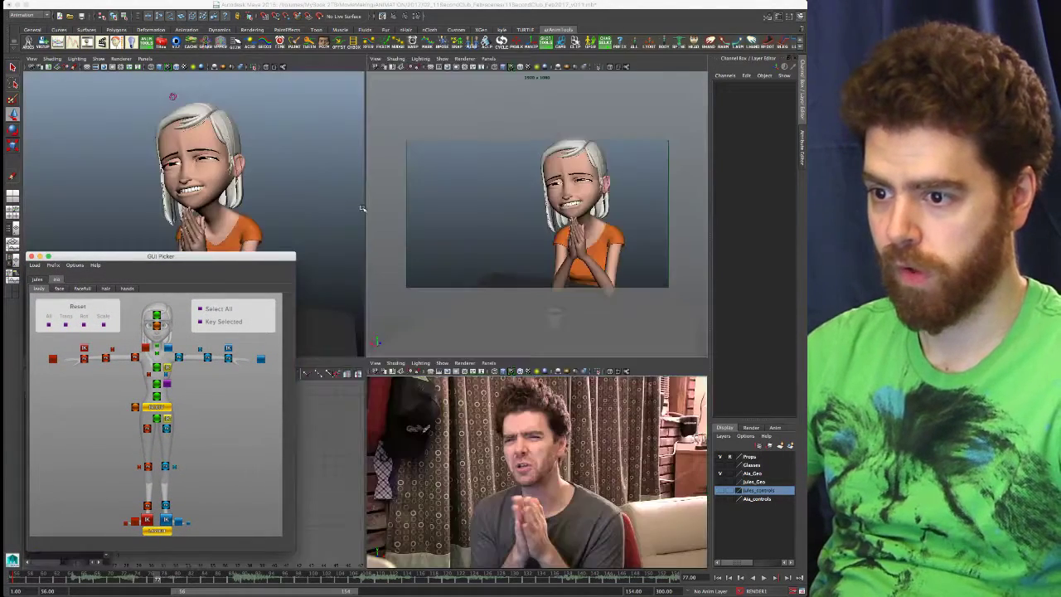
{"action": "left_click", "coordinate": [328, 192]}
{"action": "key", "text": "space"}
{"action": "right_click_drag", "start_coordinate": [547, 305], "coordinate": [472, 309], "text": "alt"}
{"action": "left_click_drag", "start_coordinate": [680, 373], "coordinate": [572, 412], "text": "alt"}
{"action": "middle_click_drag", "start_coordinate": [572, 412], "coordinate": [540, 263], "text": "alt"}
{"action": "left_click_drag", "start_coordinate": [569, 331], "coordinate": [353, 361], "text": "alt"}
{"action": "left_click_drag", "start_coordinate": [536, 360], "coordinate": [509, 373], "text": "alt"}
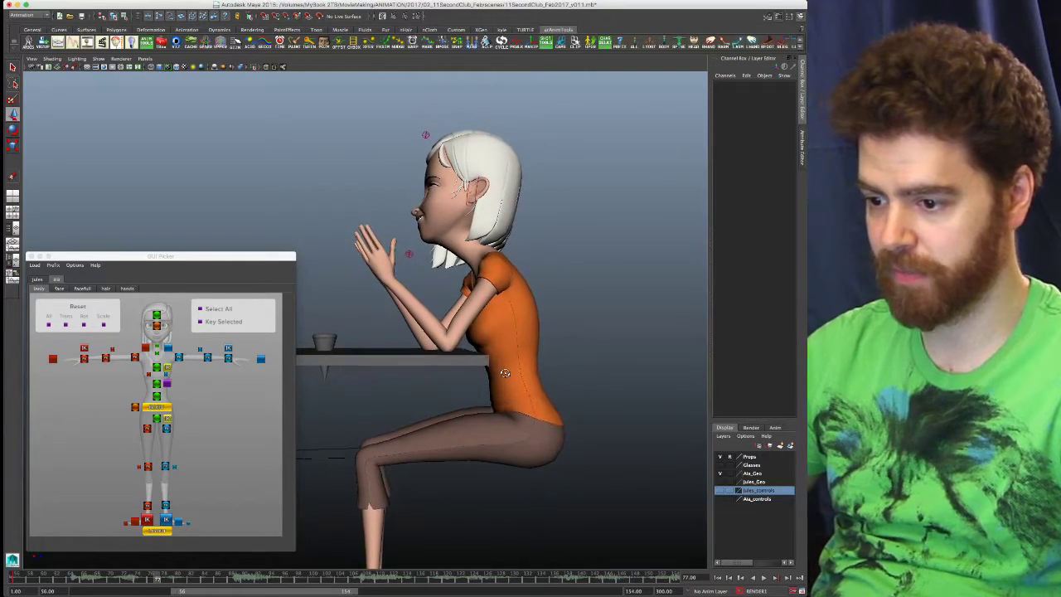
- Select Aia's centre-of-gravity control and make Aia the current character set
{"action": "left_click", "coordinate": [165, 409]}
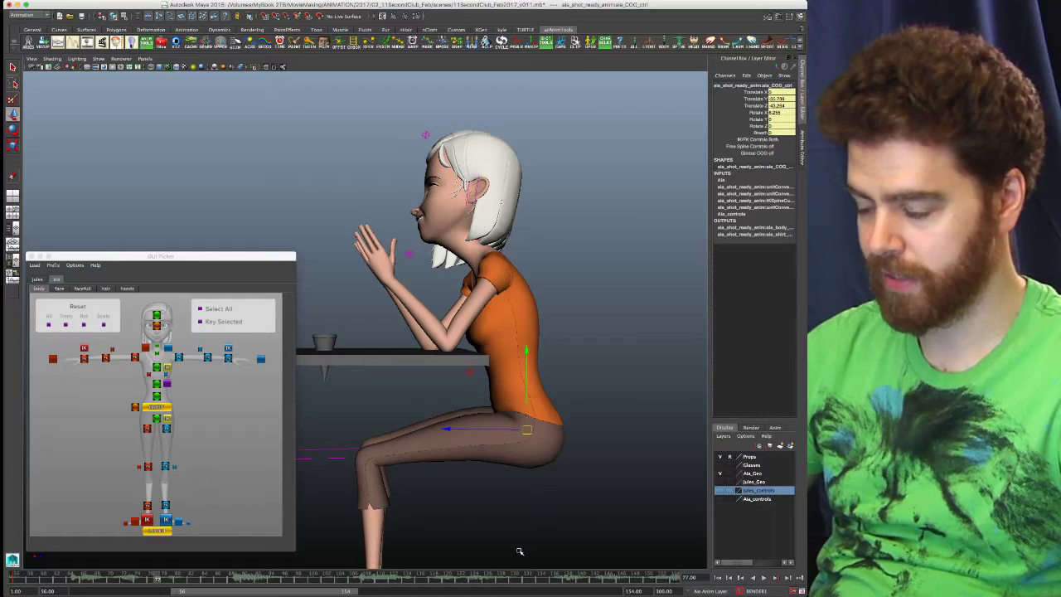
{"action": "left_click", "coordinate": [739, 591]}
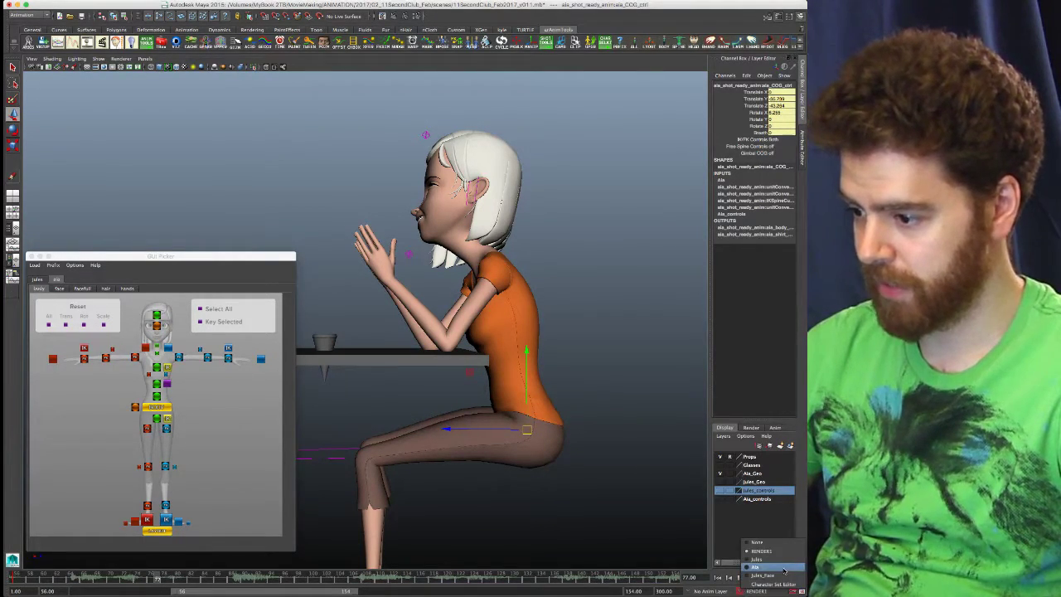
{"action": "left_click", "coordinate": [775, 568]}
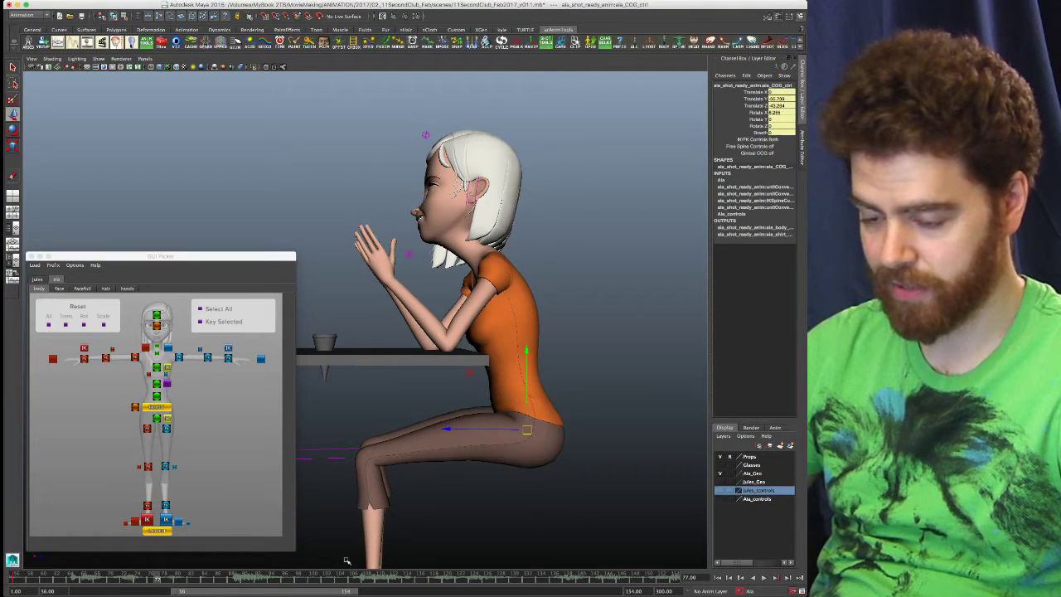
- Compare Aia's seated poses at frames 56 and 88 and scrub the dialogue in between, returning to frame 77
{"action": "left_click", "coordinate": [231, 579]}
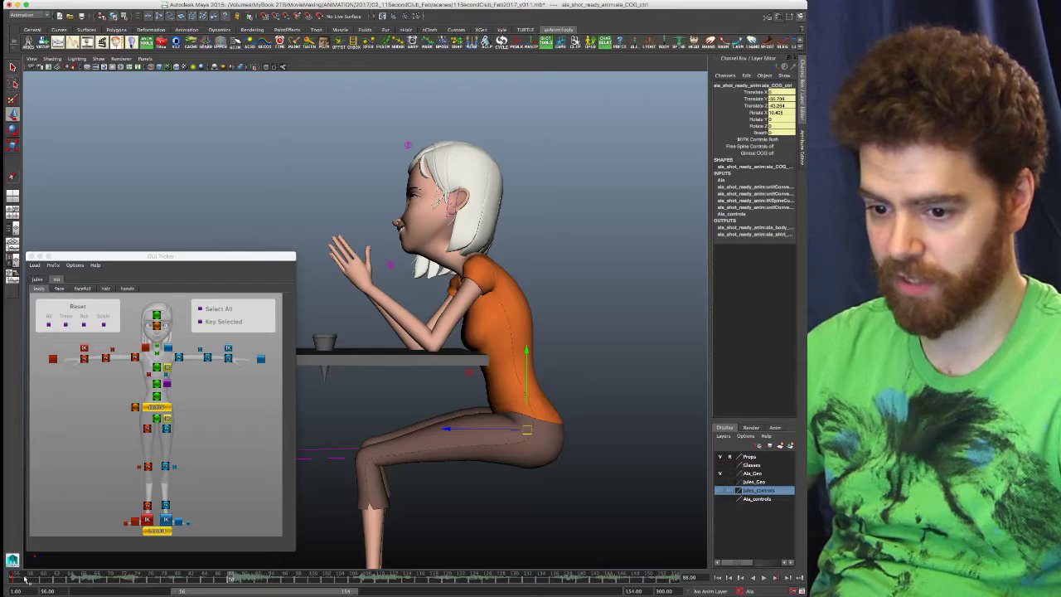
{"action": "left_click", "coordinate": [19, 581]}
{"action": "left_click", "coordinate": [233, 581]}
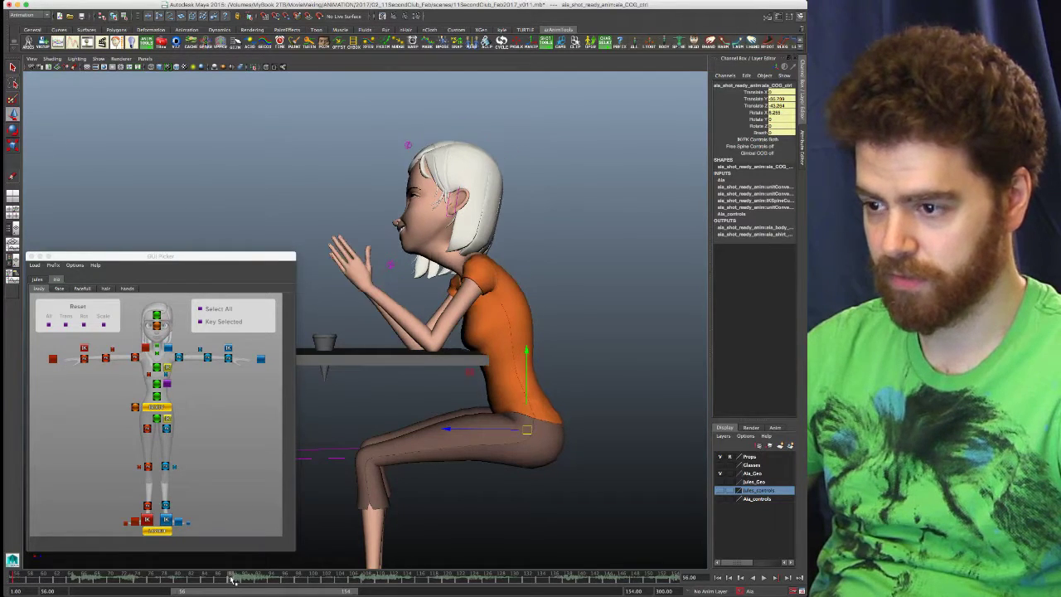
{"action": "left_click", "coordinate": [16, 580]}
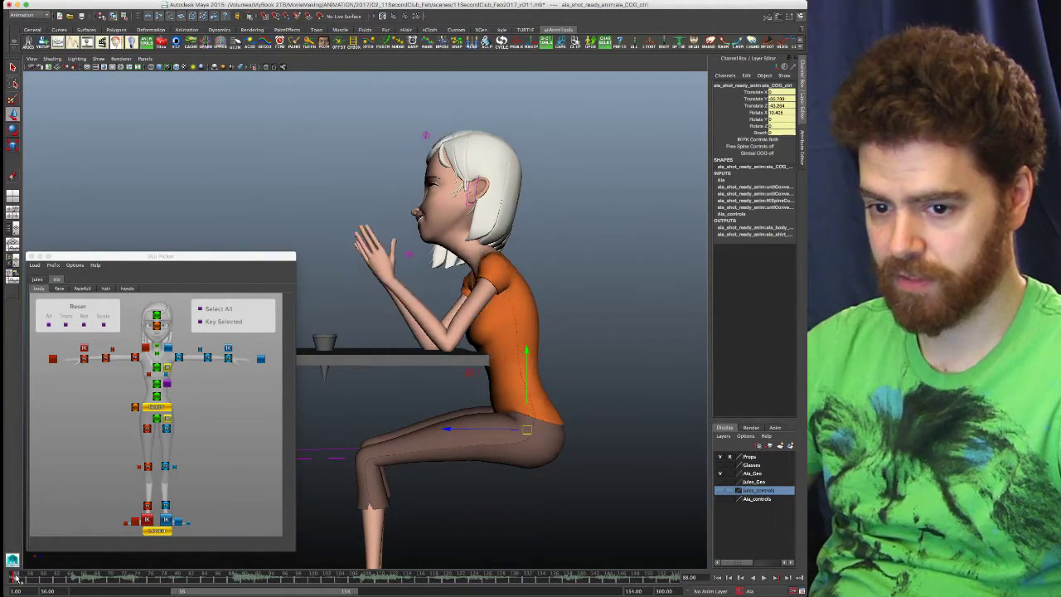
{"action": "left_click", "coordinate": [231, 579]}
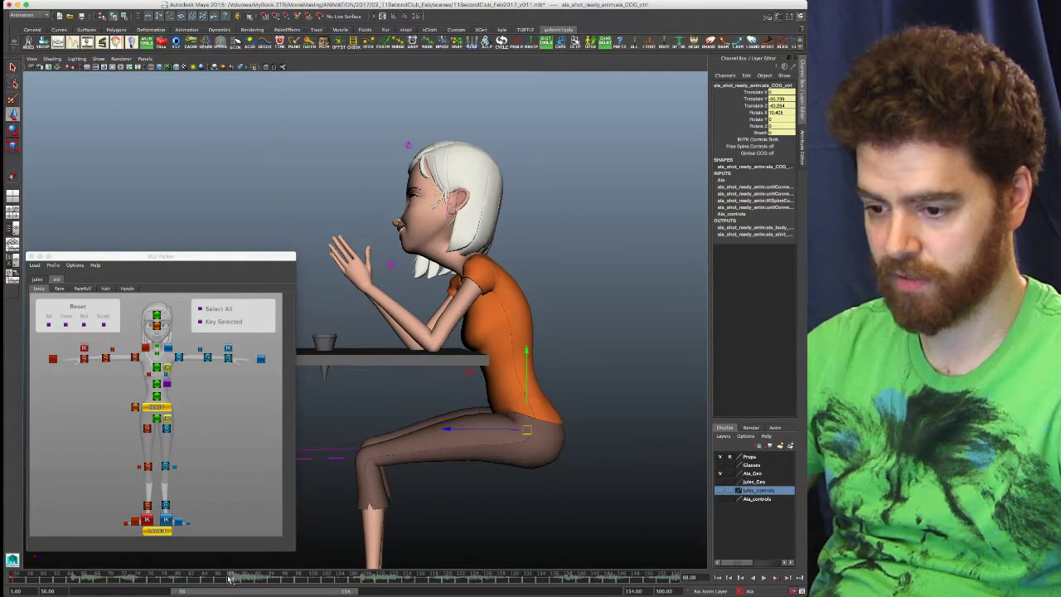
{"action": "left_click", "coordinate": [140, 580]}
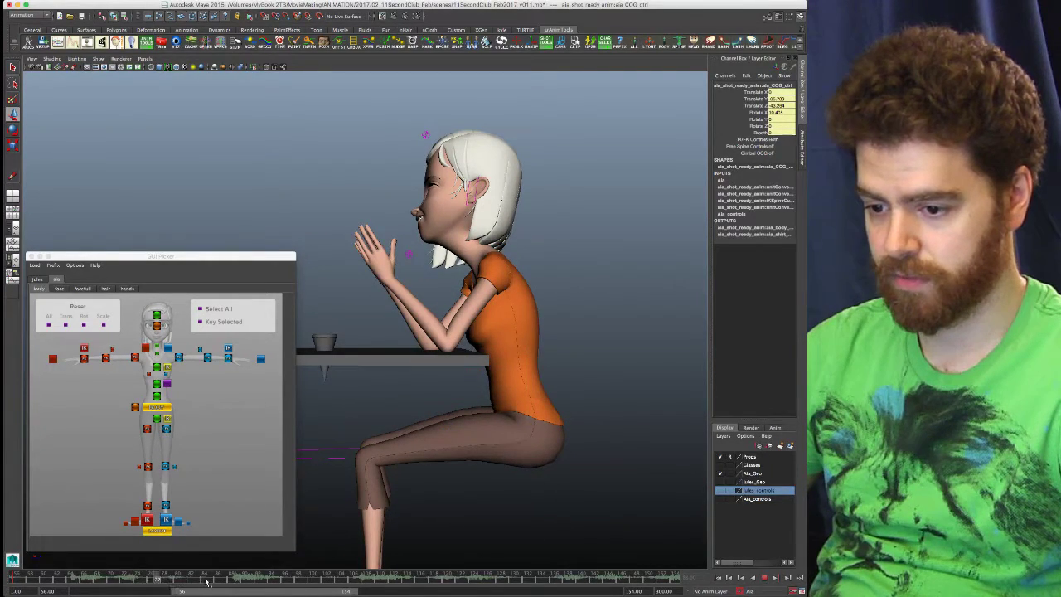
{"action": "mouse_move", "coordinate": [241, 579]}
{"action": "left_mouse_down"}
{"action": "mouse_move", "coordinate": [315, 585]}
{"action": "mouse_move", "coordinate": [218, 578]}
{"action": "mouse_move", "coordinate": [232, 579]}
{"action": "left_mouse_up"}
{"action": "left_click", "coordinate": [232, 581]}
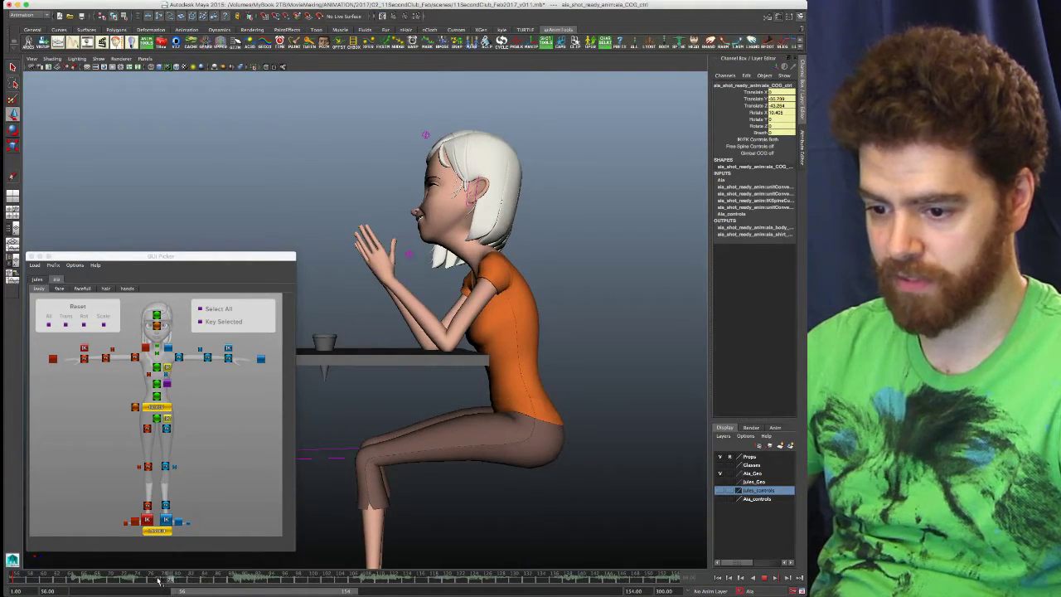
{"action": "left_click", "coordinate": [155, 581]}
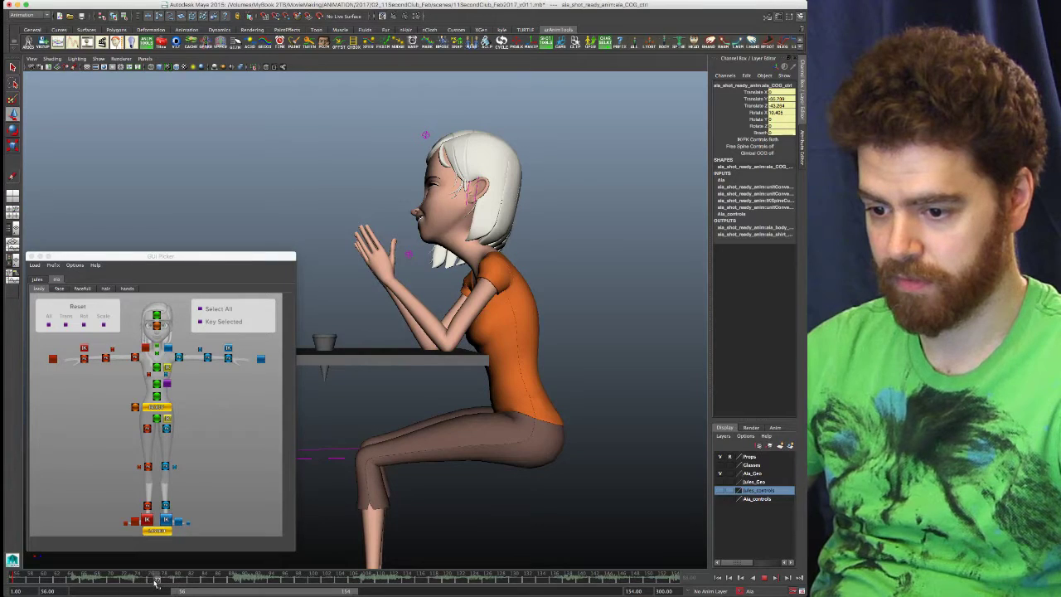
- With Aia's centre-of-gravity control selected, open the TweenKey tool and arrange its window and the picker clear of the character
{"action": "left_click", "coordinate": [160, 410]}
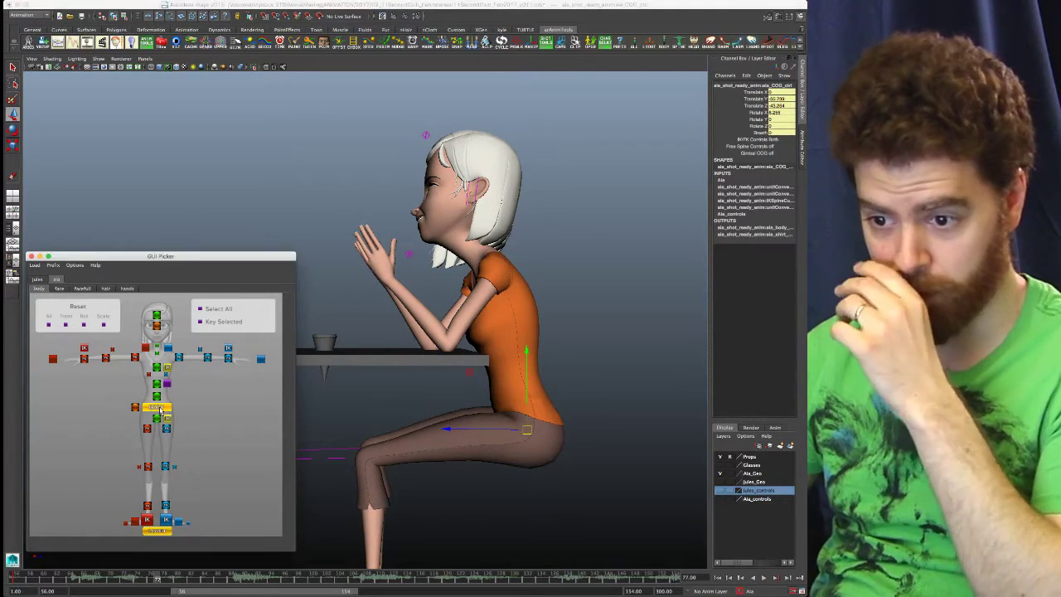
{"action": "left_click", "coordinate": [160, 409]}
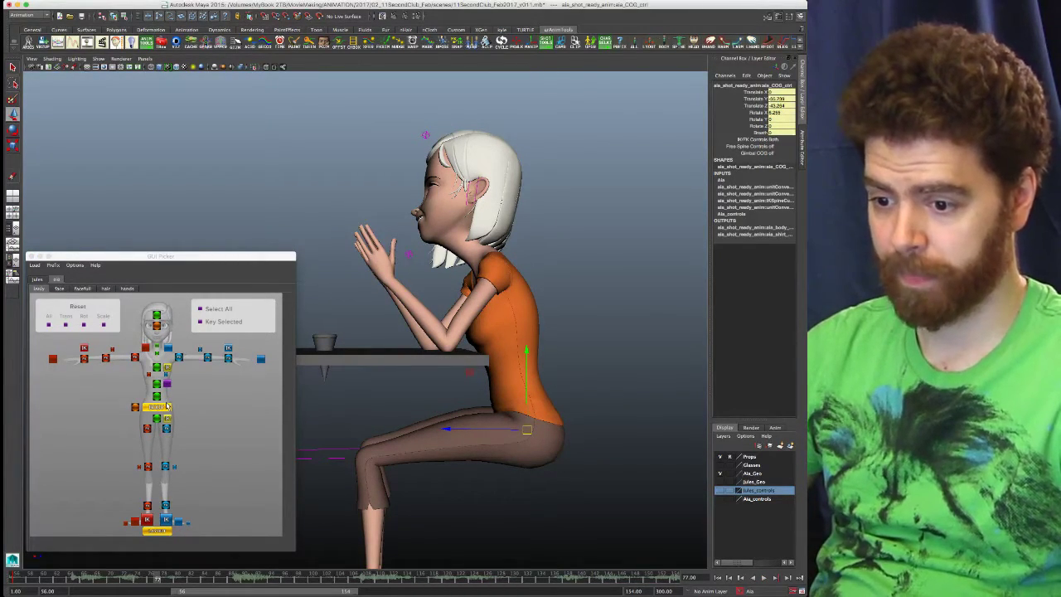
{"action": "left_click", "coordinate": [163, 408]}
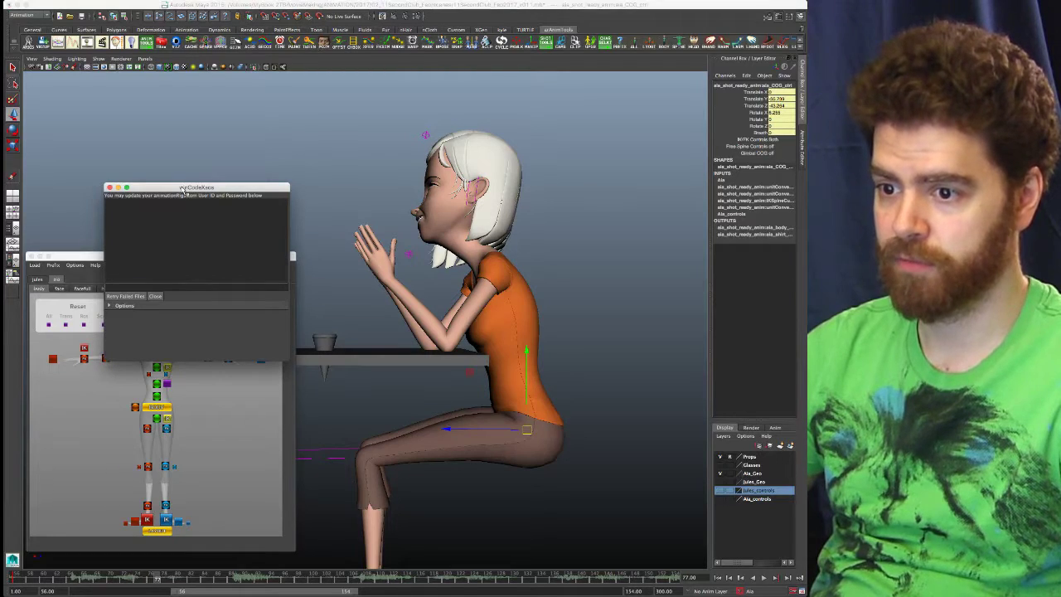
{"action": "left_click_drag", "start_coordinate": [773, 446], "coordinate": [665, 465]}
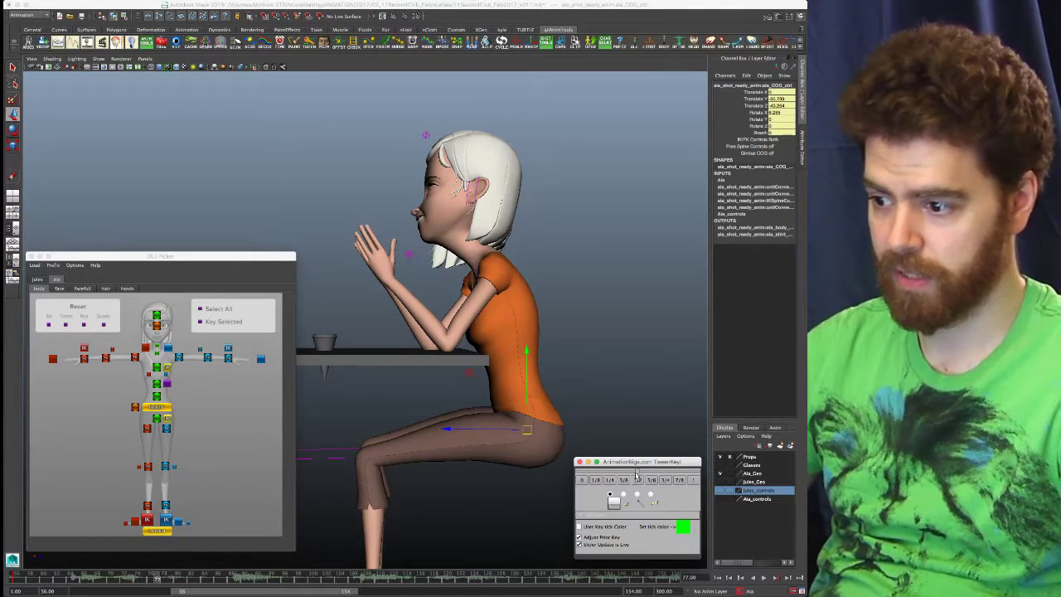
{"action": "left_click_drag", "start_coordinate": [658, 464], "coordinate": [661, 469]}
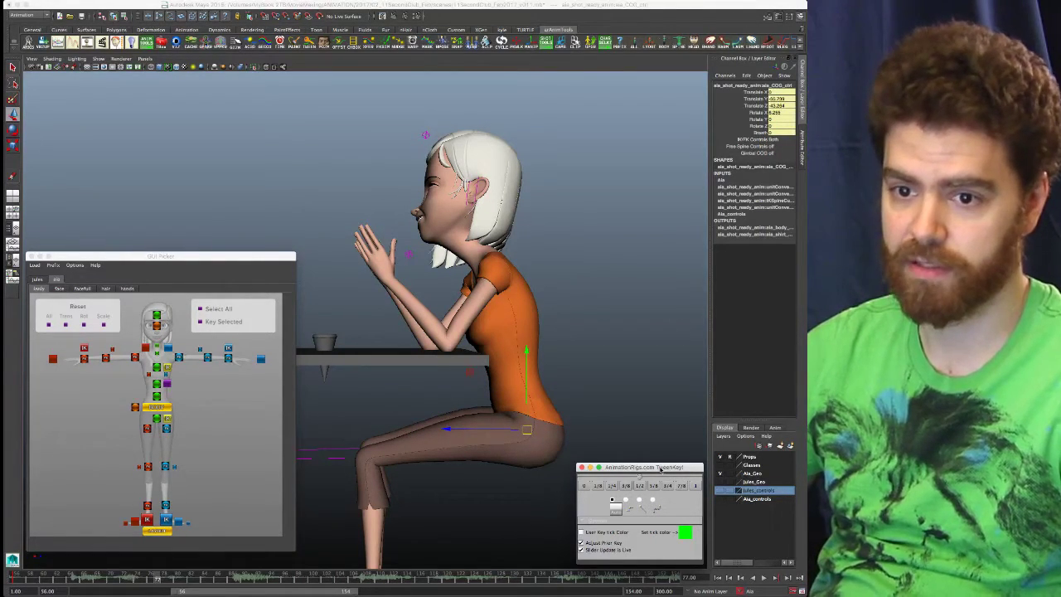
{"action": "left_click_drag", "start_coordinate": [172, 258], "coordinate": [173, 269]}
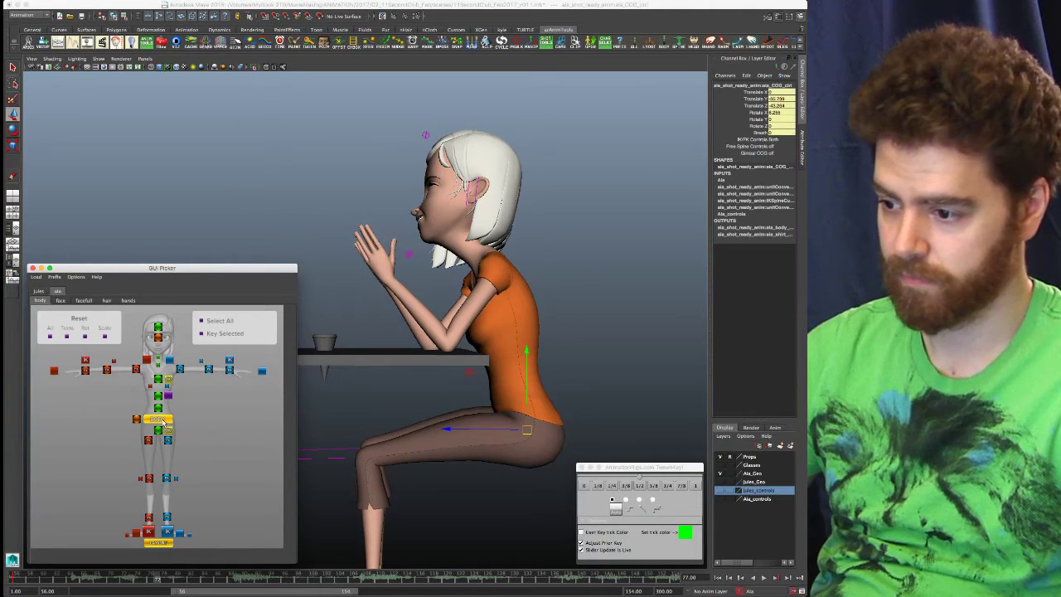
{"action": "left_click", "coordinate": [606, 513]}
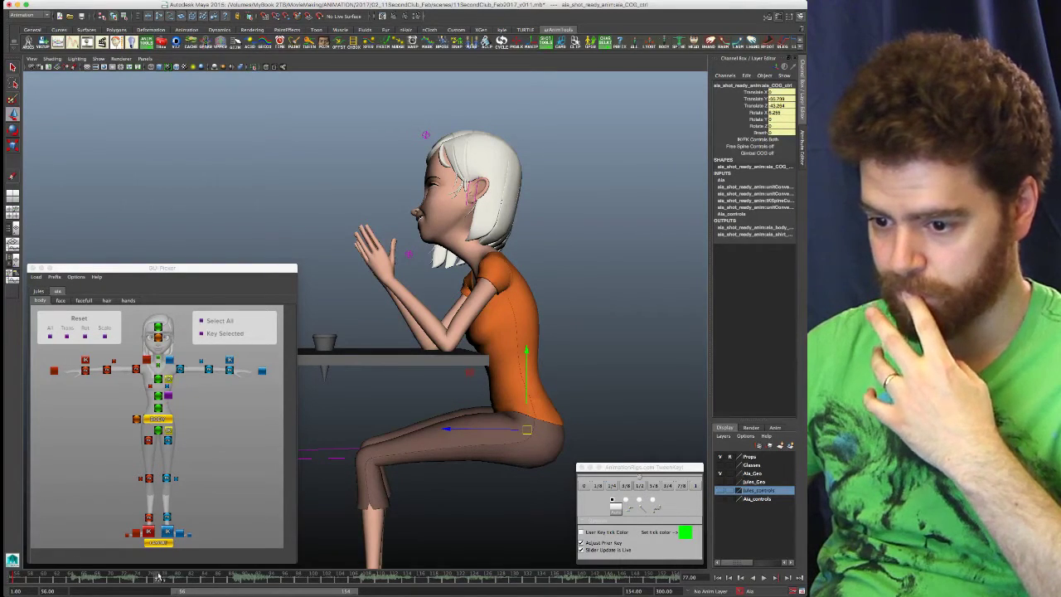
- Play the dialogue around frame 76 and scrub between frames 88, 76 and 64 to judge the timing of Aia's movement
{"action": "key", "text": "alt+v"}
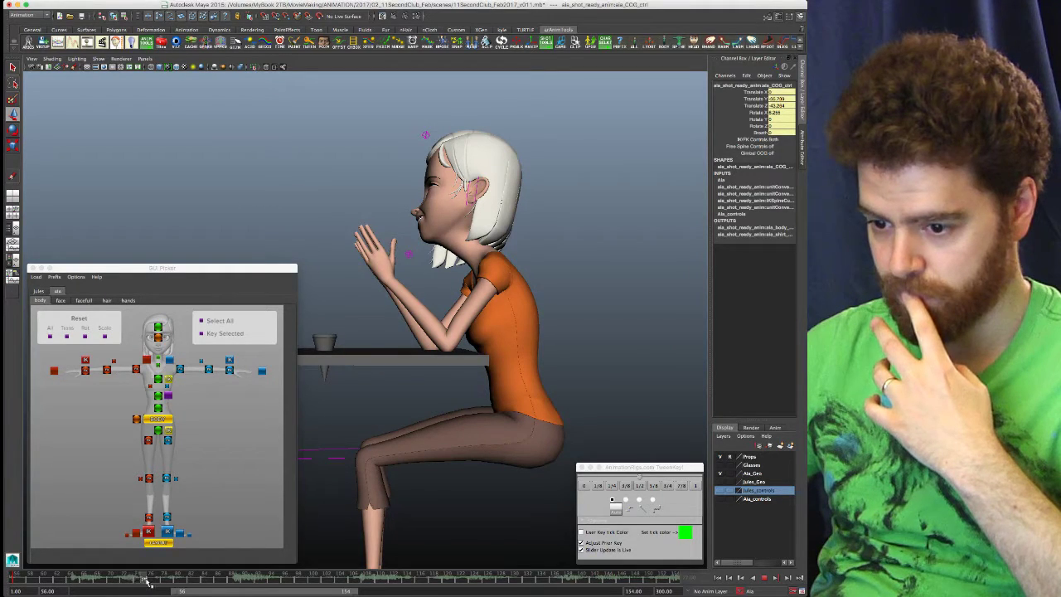
{"action": "key", "text": "Escape"}
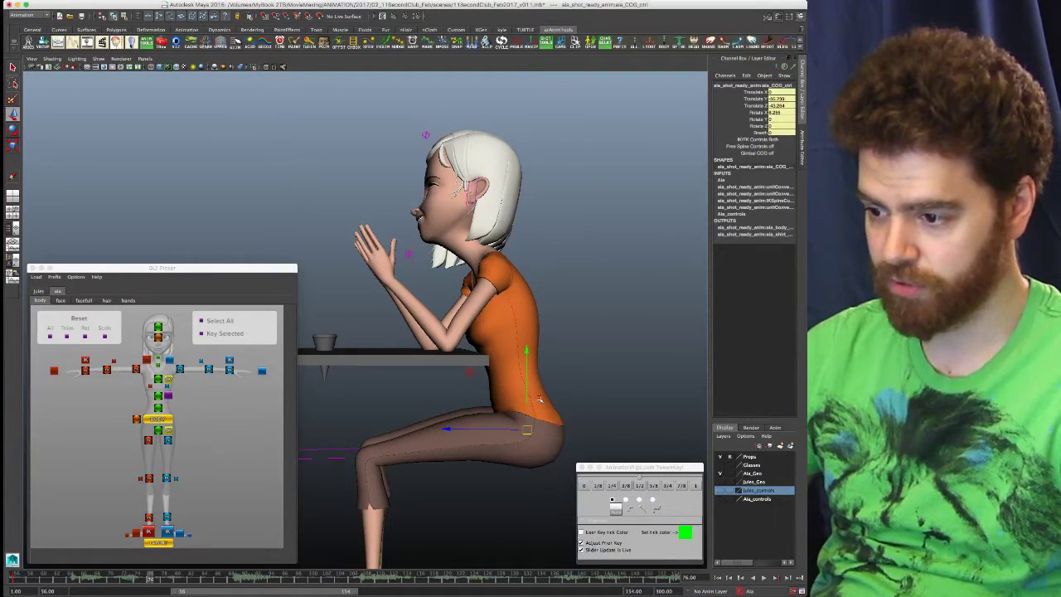
{"action": "left_click", "coordinate": [232, 581]}
{"action": "left_click", "coordinate": [149, 581]}
{"action": "mouse_move", "coordinate": [150, 583]}
{"action": "left_mouse_down"}
{"action": "mouse_move", "coordinate": [21, 582]}
{"action": "mouse_move", "coordinate": [124, 580]}
{"action": "mouse_move", "coordinate": [68, 583]}
{"action": "left_mouse_up"}
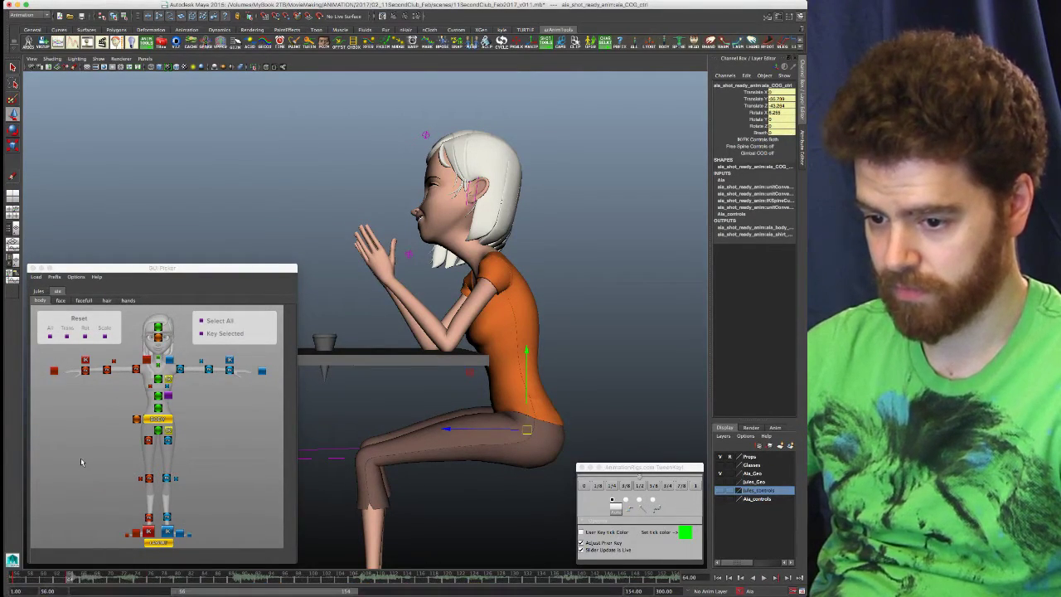
- Try rotating Aia's centre-of-gravity control backwards at frame 76 to see how the arms follow, and undo the rotation
{"action": "left_click_drag", "start_coordinate": [122, 579], "coordinate": [153, 581]}
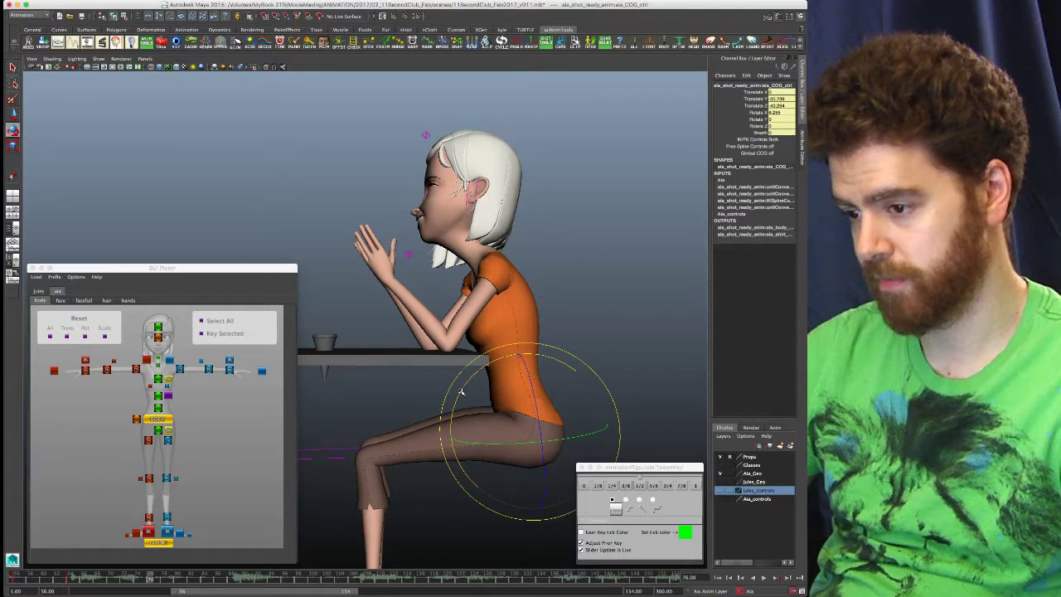
{"action": "left_click_drag", "start_coordinate": [461, 392], "coordinate": [504, 340]}
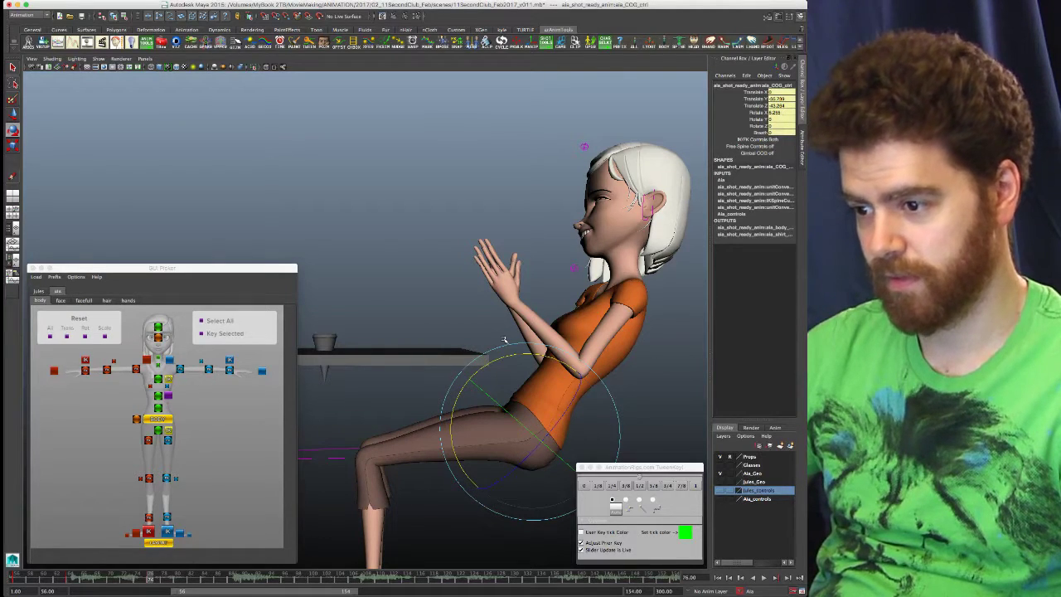
{"action": "key", "text": "ctrl+z"}
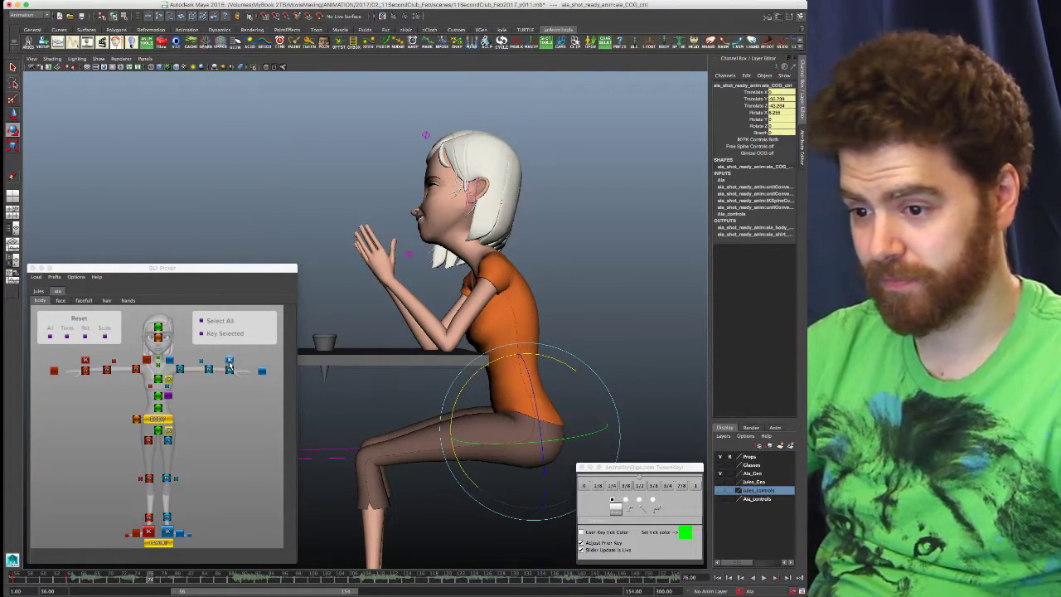
- Select Aia's left arm settings control and delete the keys at frames 76 and 64
{"action": "left_click", "coordinate": [261, 372]}
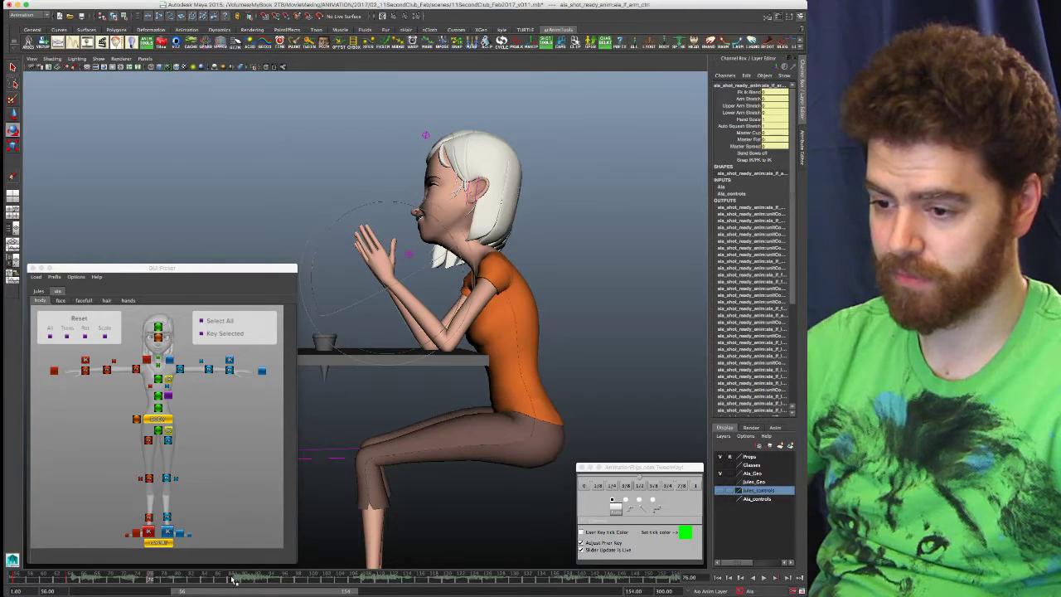
{"action": "left_click", "coordinate": [69, 582]}
{"action": "left_click", "coordinate": [149, 578], "text": "shift"}
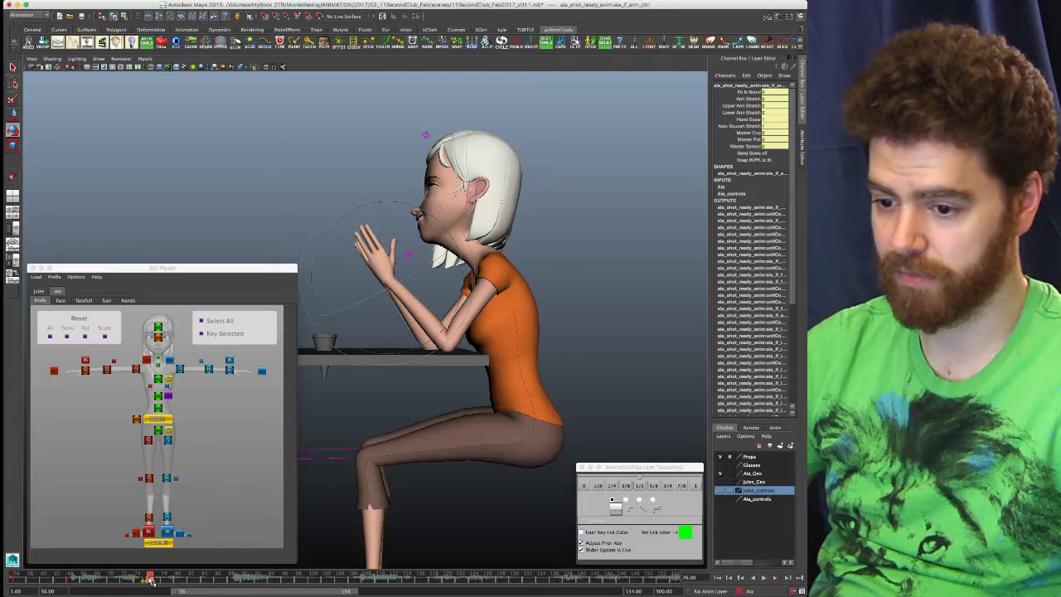
{"action": "right_click", "coordinate": [150, 580]}
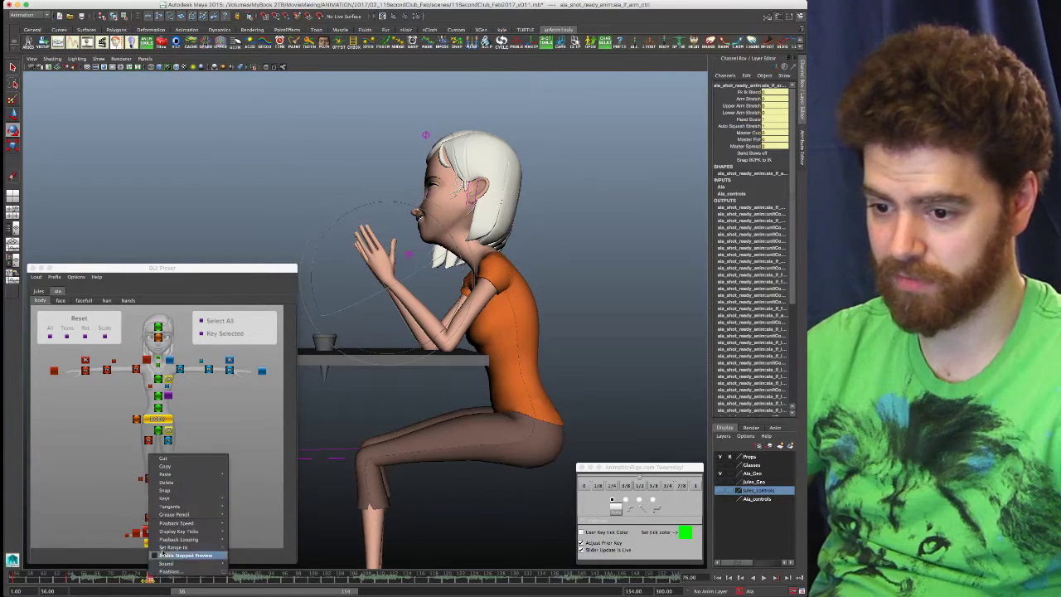
{"action": "left_click", "coordinate": [178, 482]}
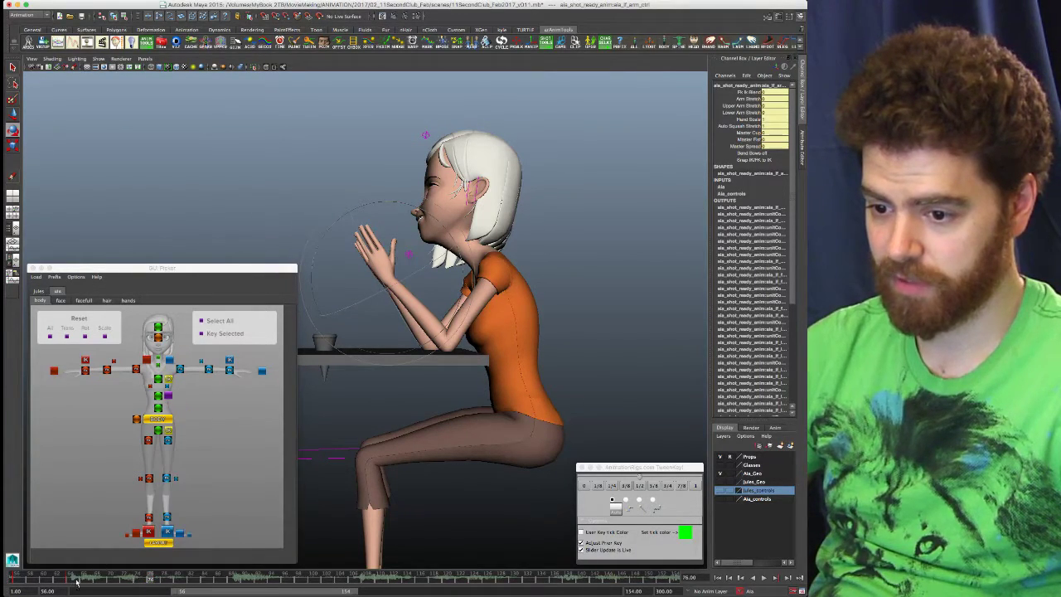
{"action": "left_click", "coordinate": [71, 581]}
{"action": "right_click", "coordinate": [72, 580]}
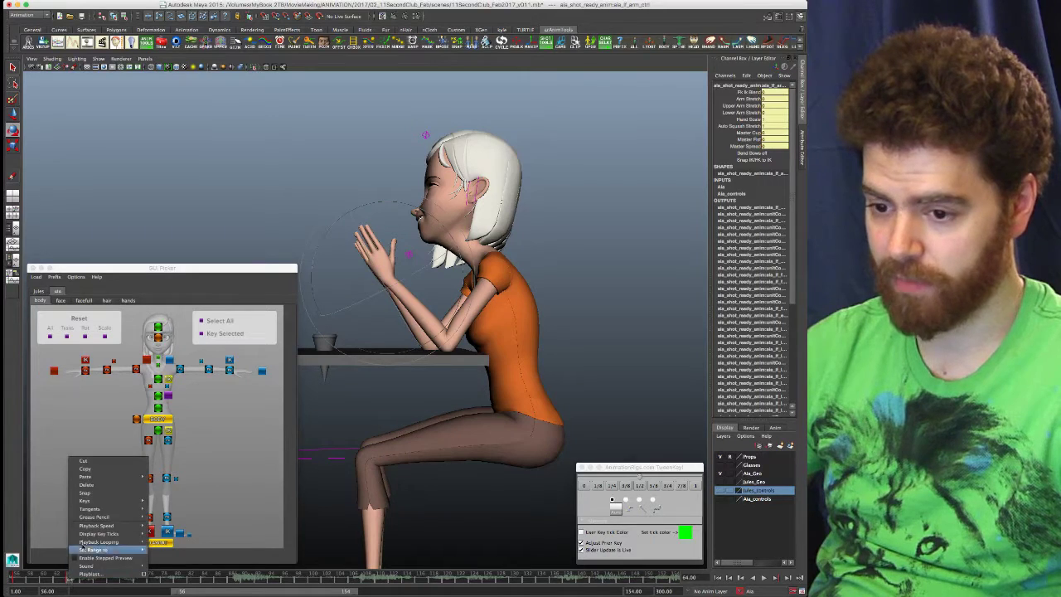
{"action": "left_click", "coordinate": [93, 486]}
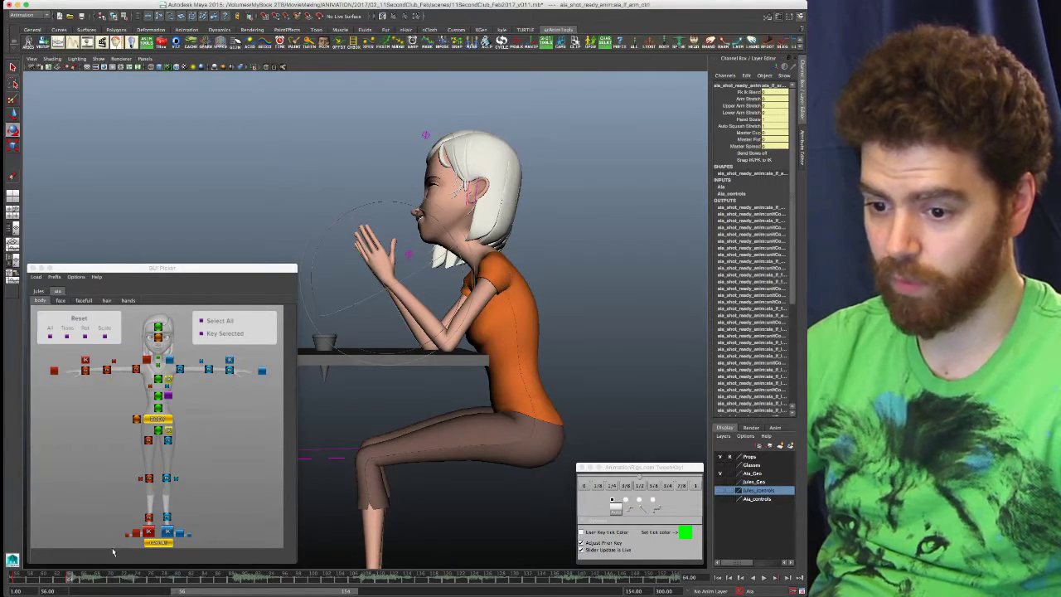
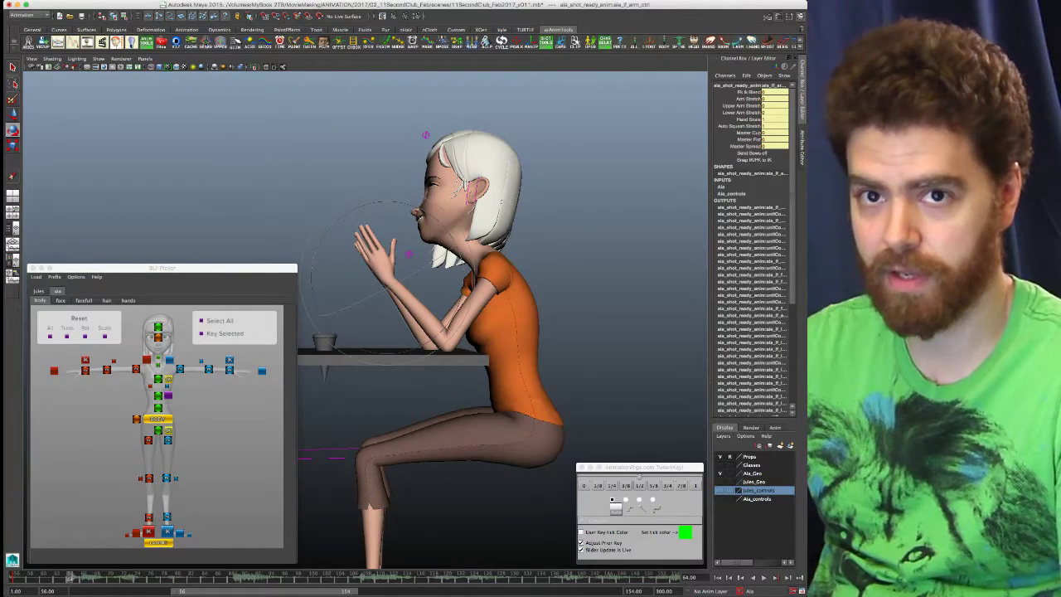
- Check Aia's left wrist and elbow controls, try leaning her body back at frame 64, undo it and reselect the left arm settings
{"action": "left_click", "coordinate": [200, 272]}
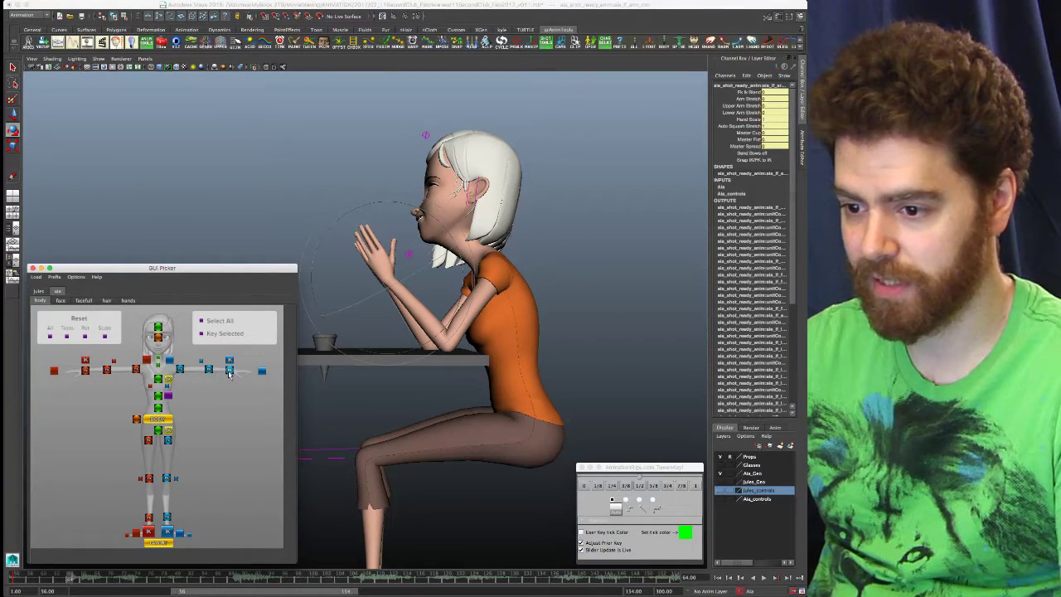
{"action": "left_click", "coordinate": [229, 364]}
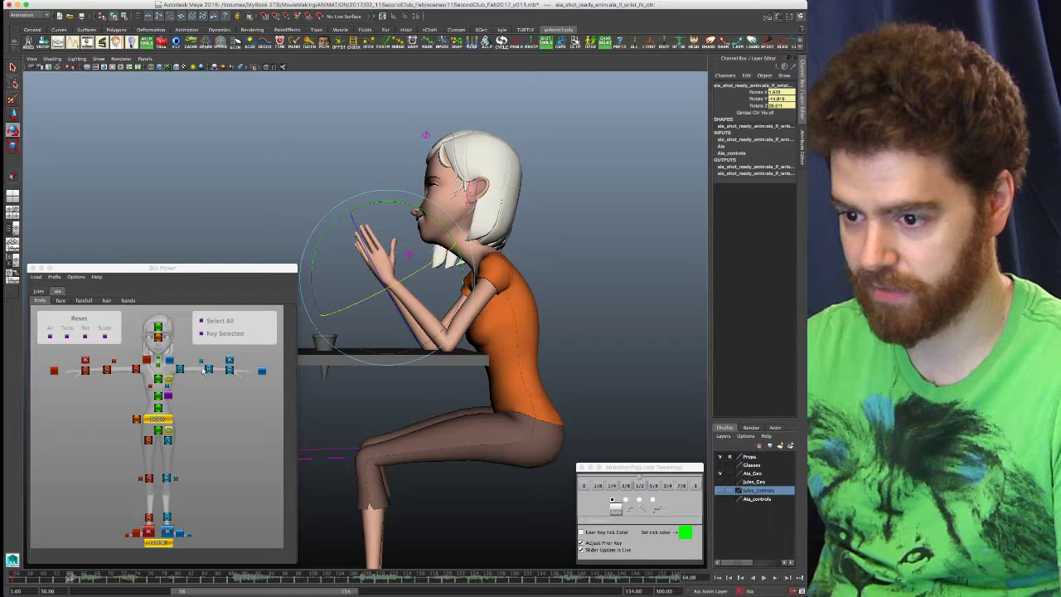
{"action": "left_click", "coordinate": [202, 364]}
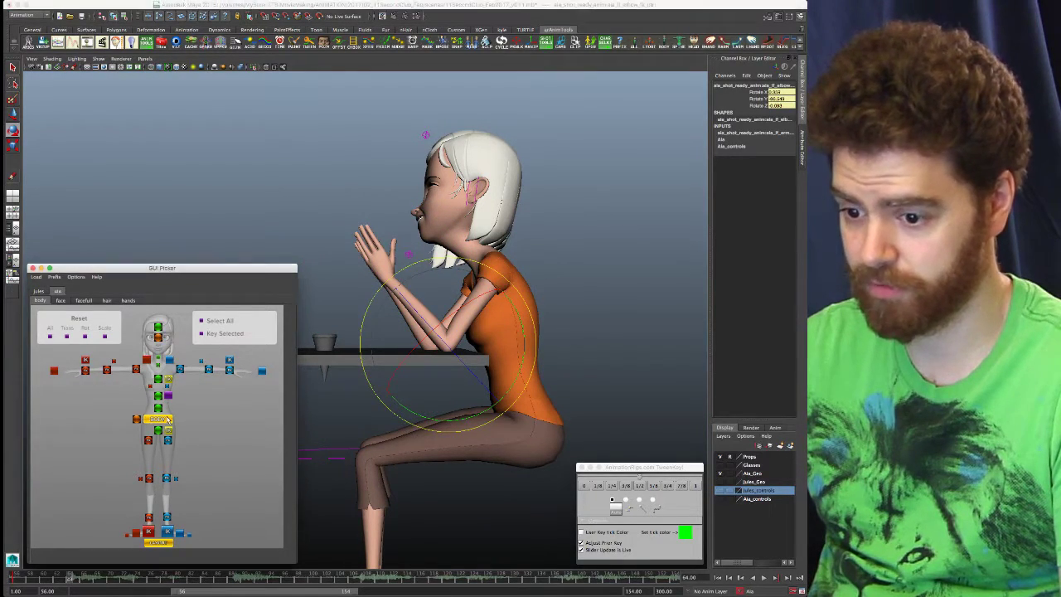
{"action": "left_click", "coordinate": [157, 418]}
{"action": "left_click_drag", "start_coordinate": [516, 335], "coordinate": [513, 334]}
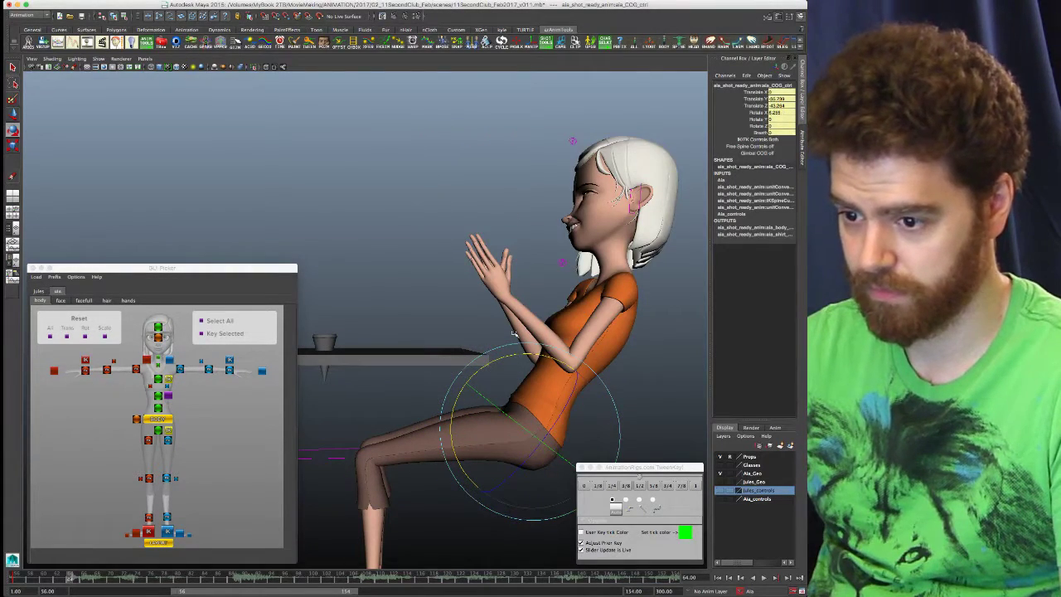
{"action": "key", "text": "z"}
{"action": "left_click", "coordinate": [263, 374]}
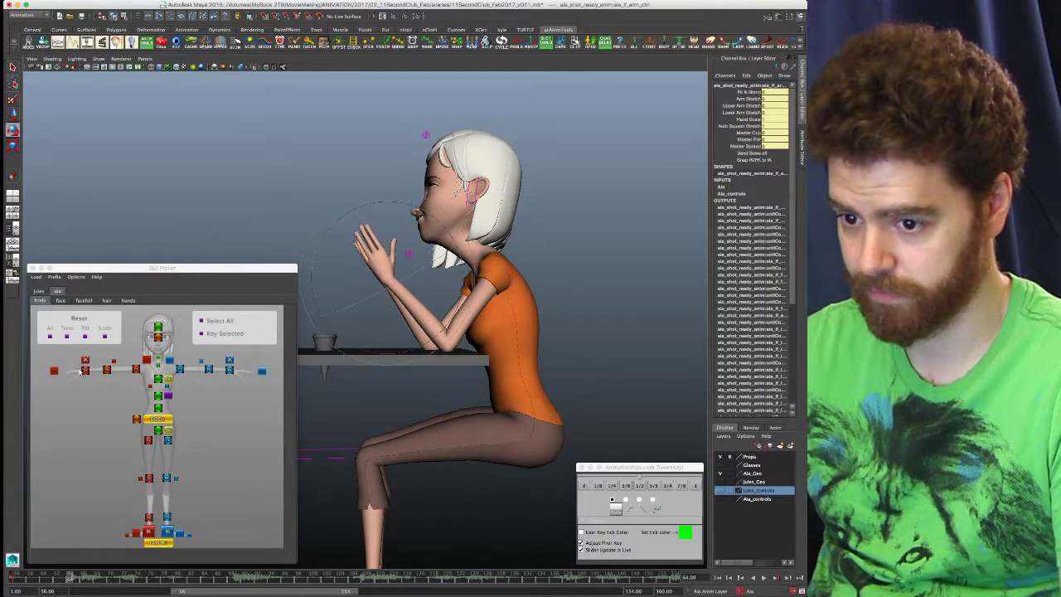
- Try switching Aia's arms to IK at frame 56 and leaning her centre-of-gravity control forwards, and undo the lean
{"action": "left_click", "coordinate": [54, 371]}
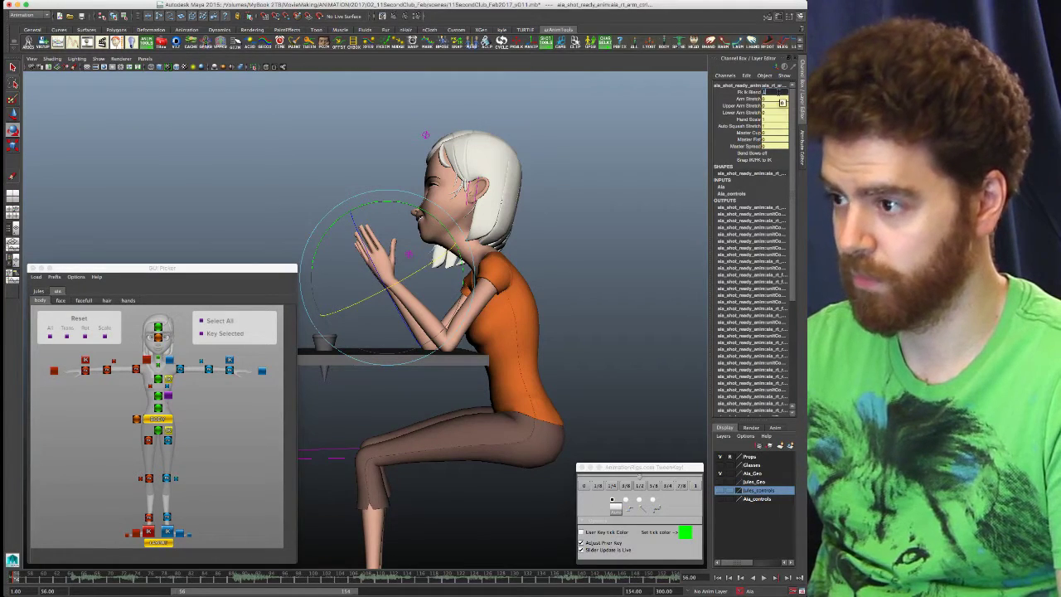
{"action": "key", "text": "ctrl+z"}
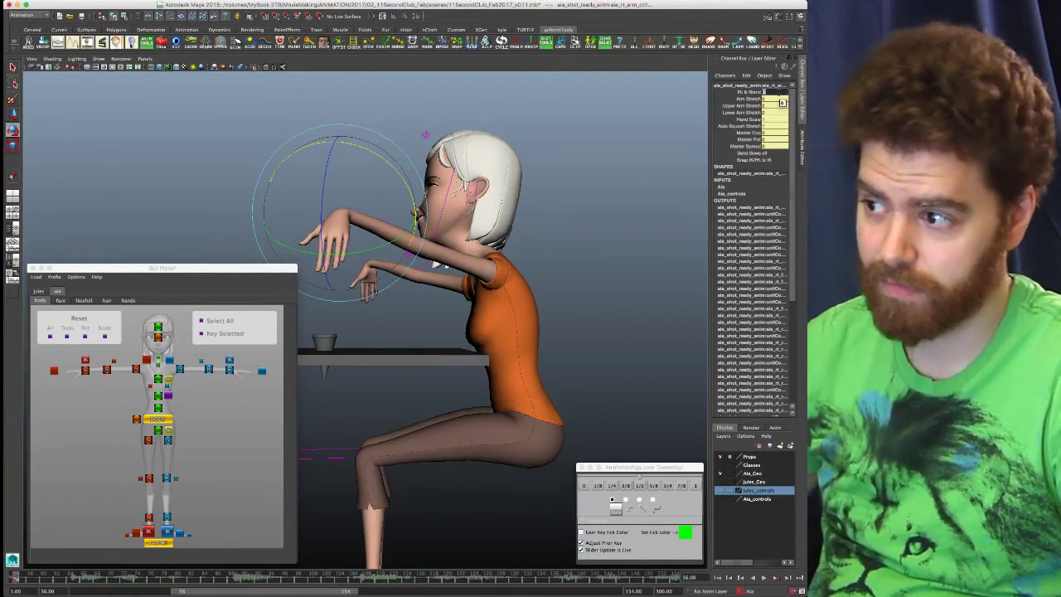
{"action": "left_click", "coordinate": [158, 420]}
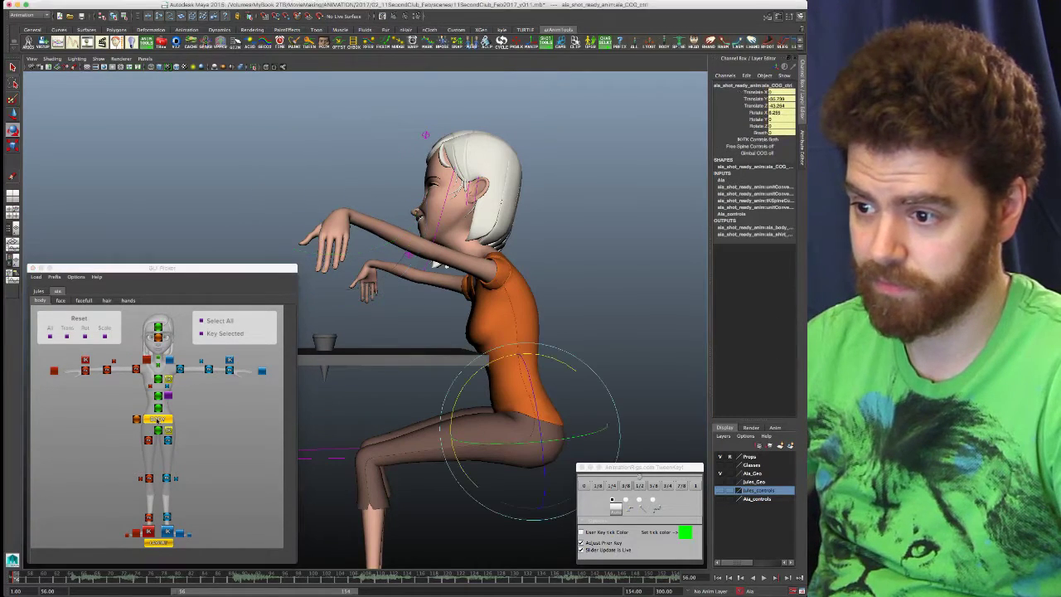
{"action": "left_click_drag", "start_coordinate": [471, 377], "coordinate": [437, 423]}
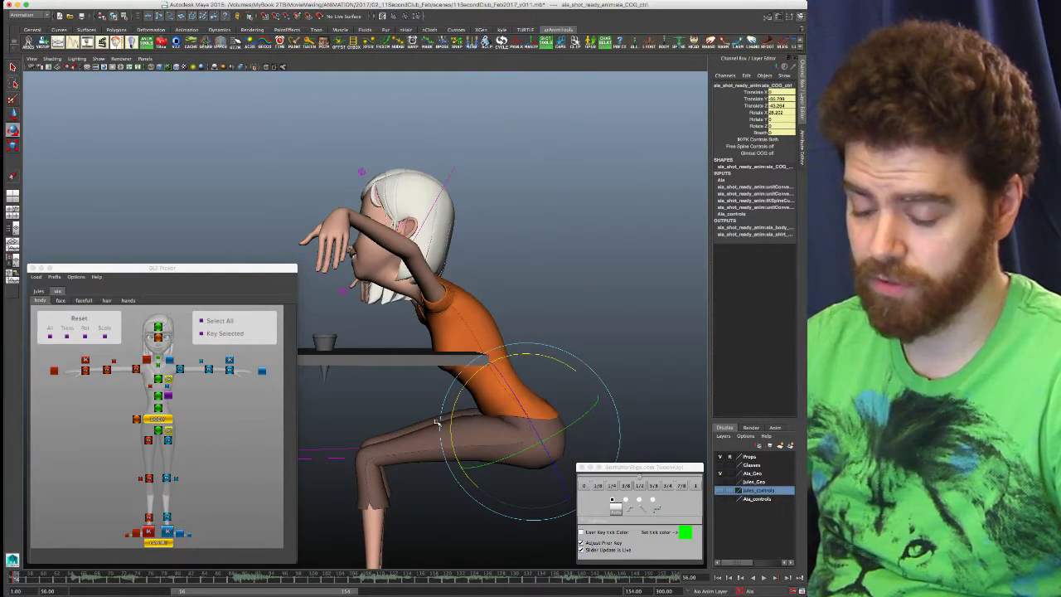
{"action": "key", "text": "z"}
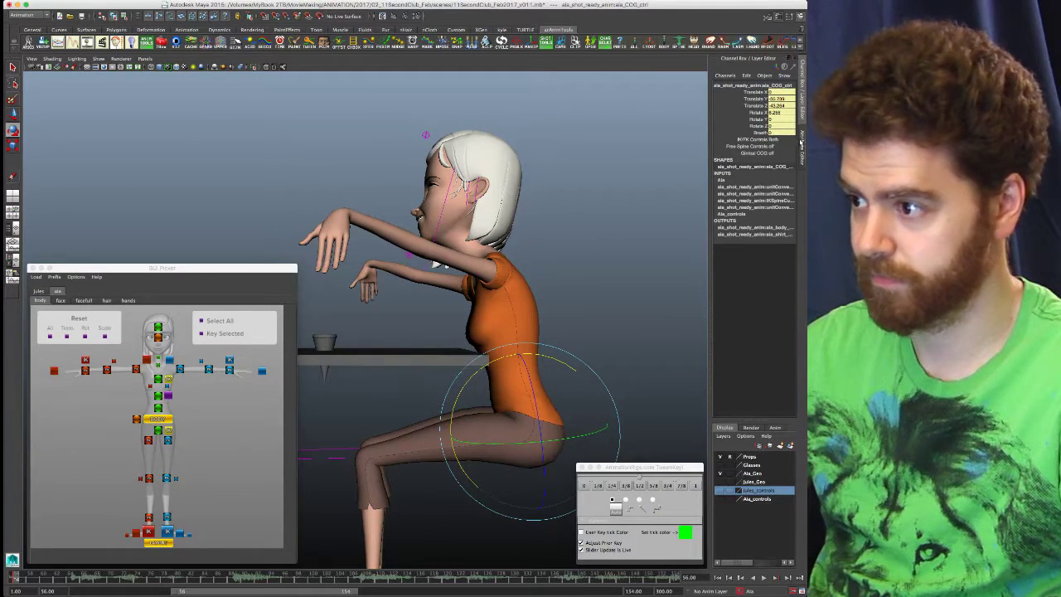
- Select both of Aia's arm settings controls and set their FK IK Blend to 0 at frame 56
{"action": "left_click", "coordinate": [263, 370]}
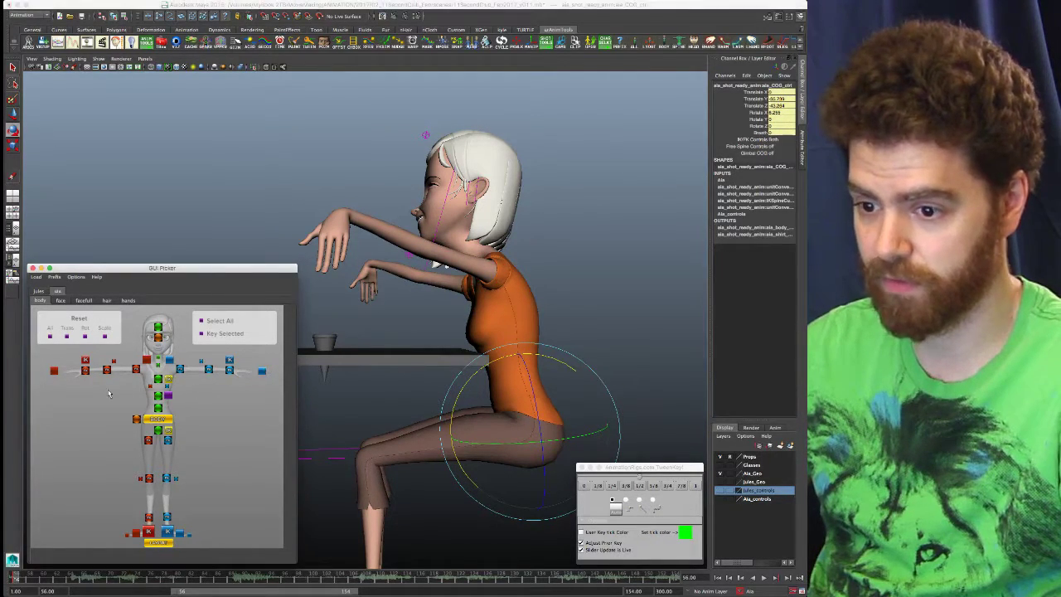
{"action": "left_click", "coordinate": [54, 373]}
{"action": "left_click", "coordinate": [775, 92]}
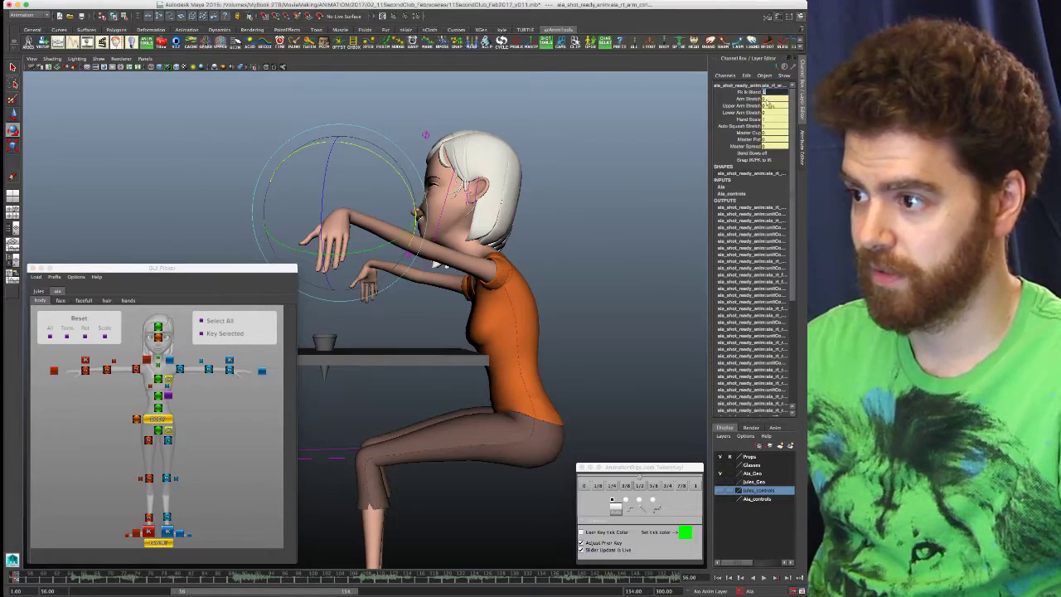
{"action": "type", "text": "0"}
{"action": "key", "text": "Return"}
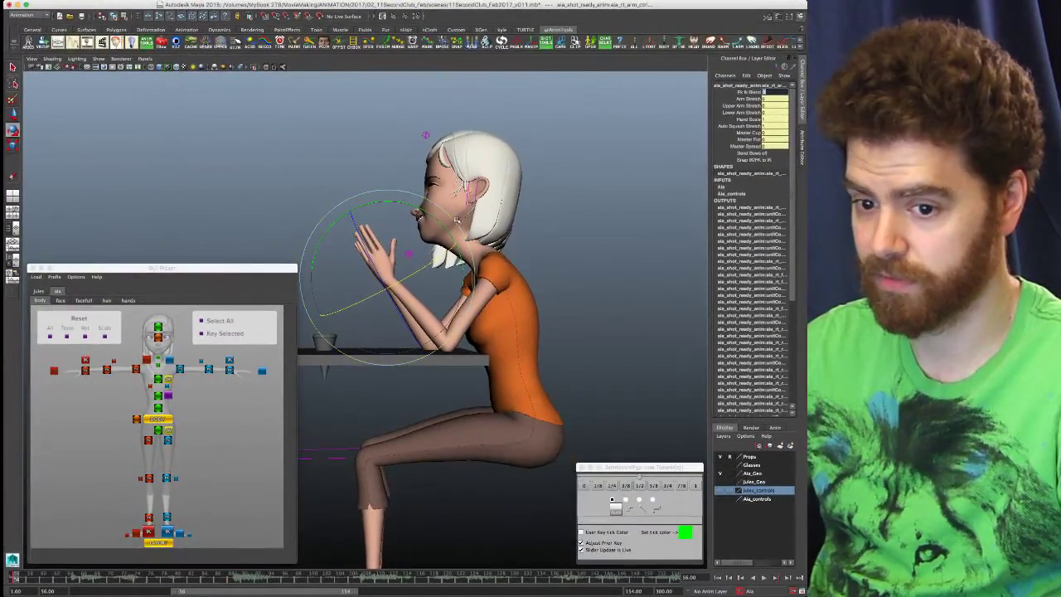
{"action": "left_click_drag", "start_coordinate": [446, 222], "coordinate": [535, 235], "text": "alt"}
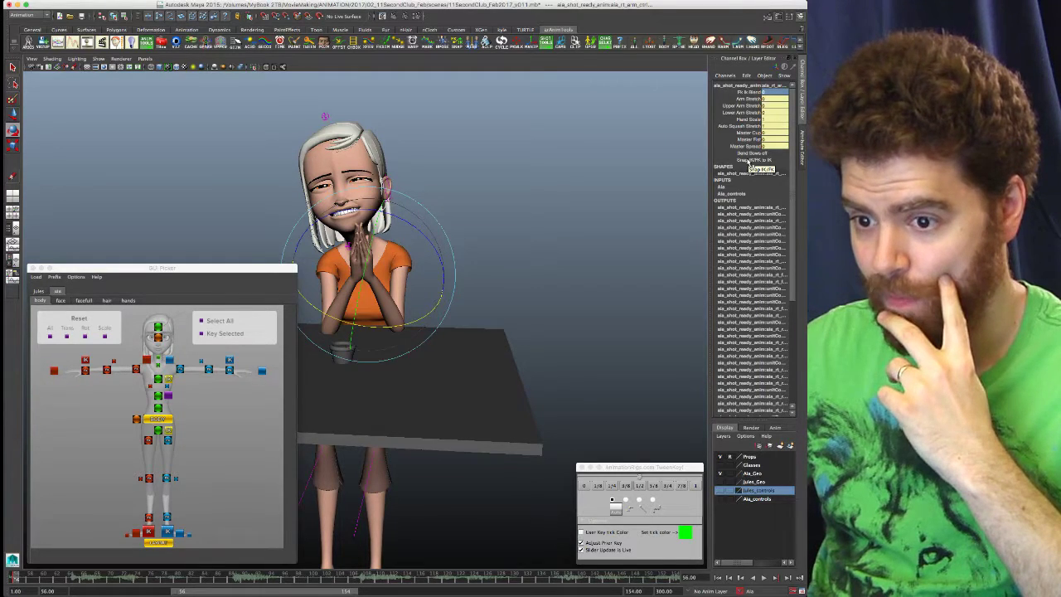
- Try the "to IK" snap option on Aia's arms and set their FK IK Blend to 1
{"action": "left_click", "coordinate": [765, 160]}
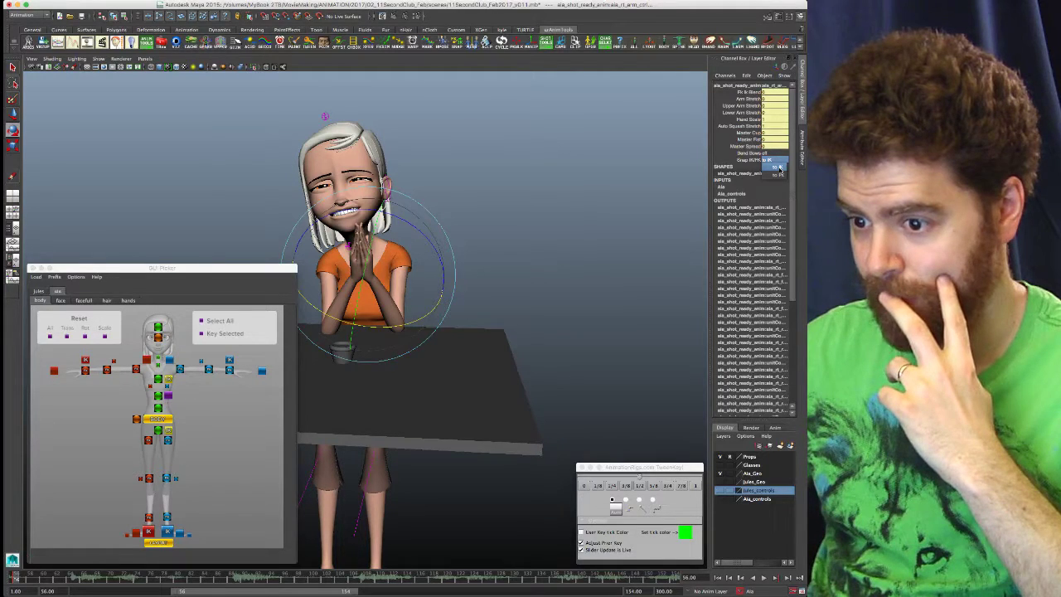
{"action": "left_click", "coordinate": [781, 169]}
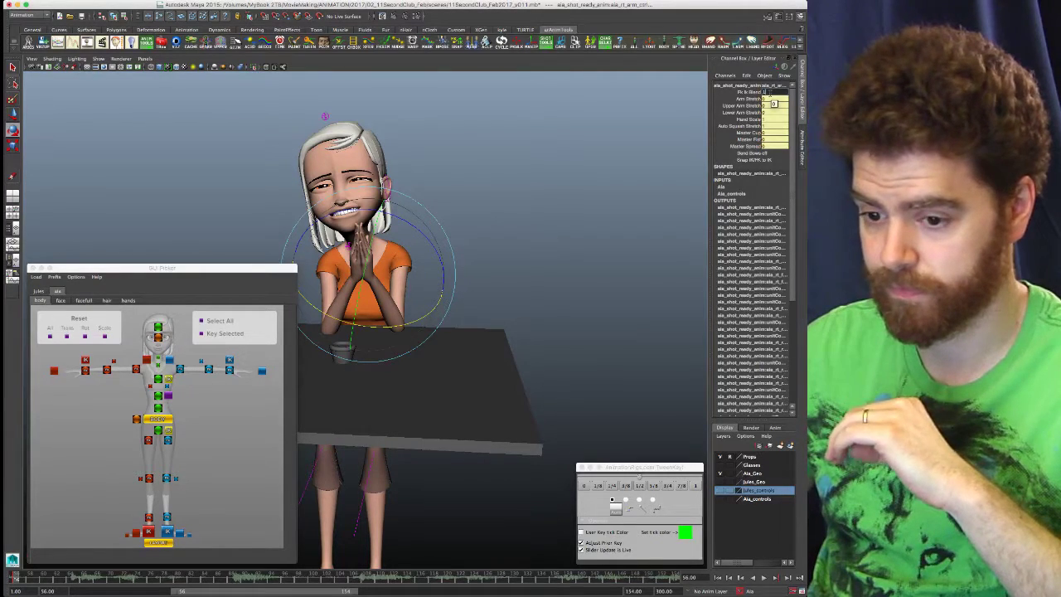
{"action": "key", "text": "Return"}
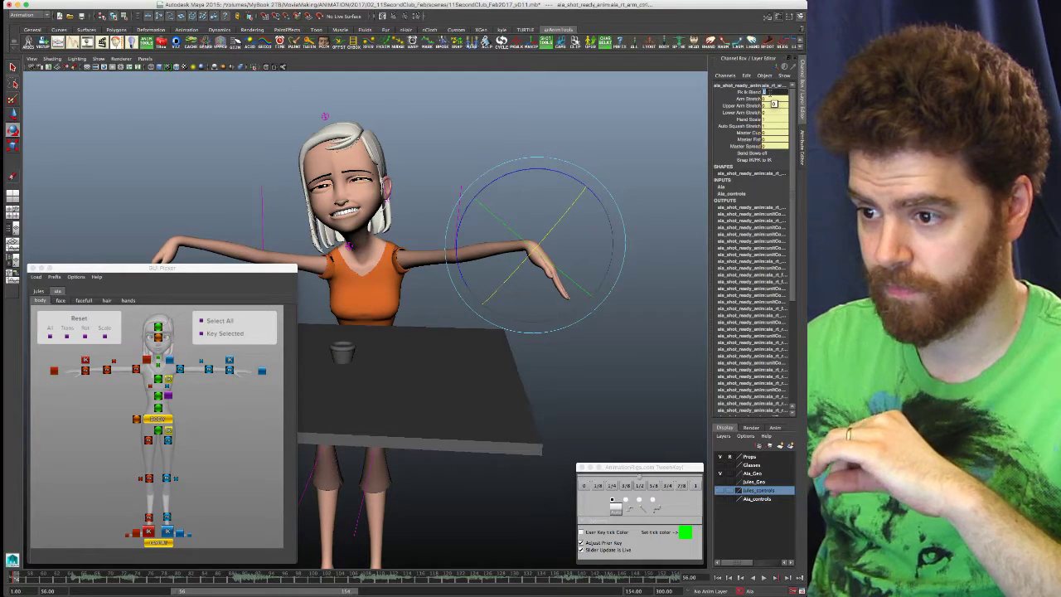
- Try the "to FK" snap option on Aia's arms, switching FK IK Blend between 0 and 1 to compare both poses
{"action": "left_click", "coordinate": [770, 160]}
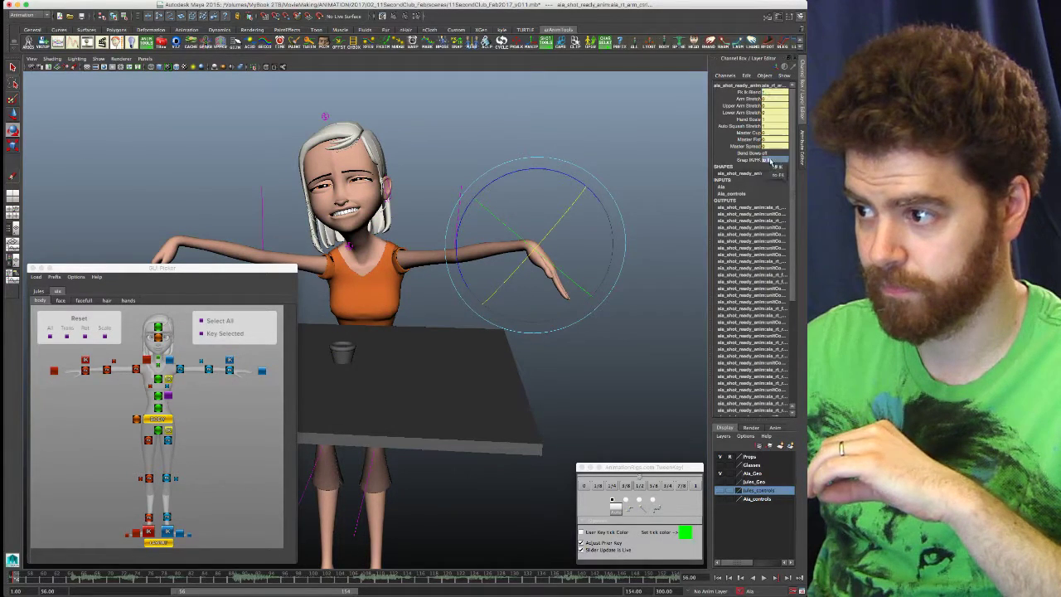
{"action": "left_click", "coordinate": [775, 173]}
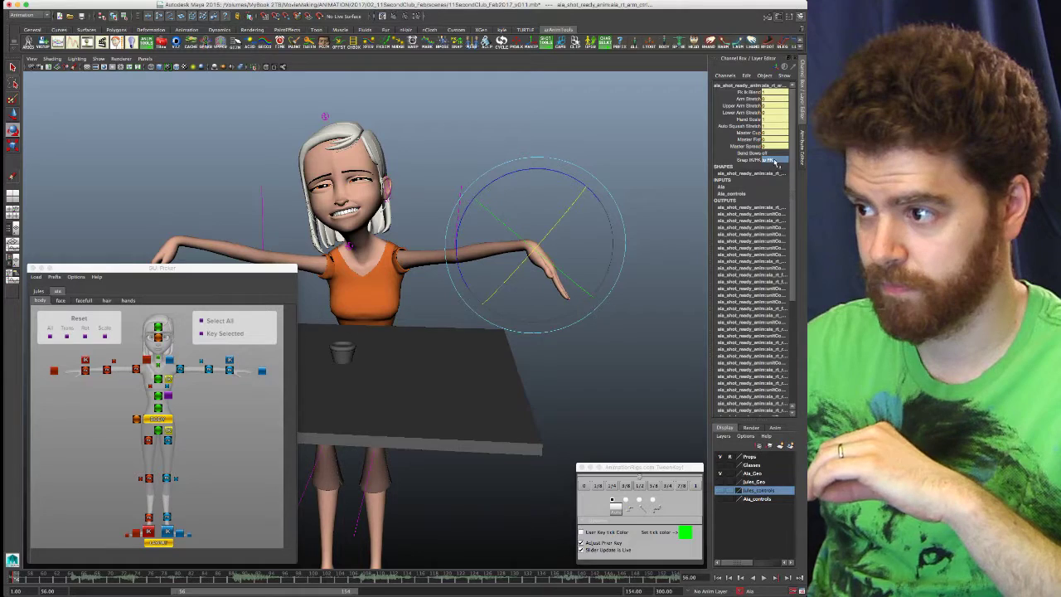
{"action": "left_click", "coordinate": [775, 162]}
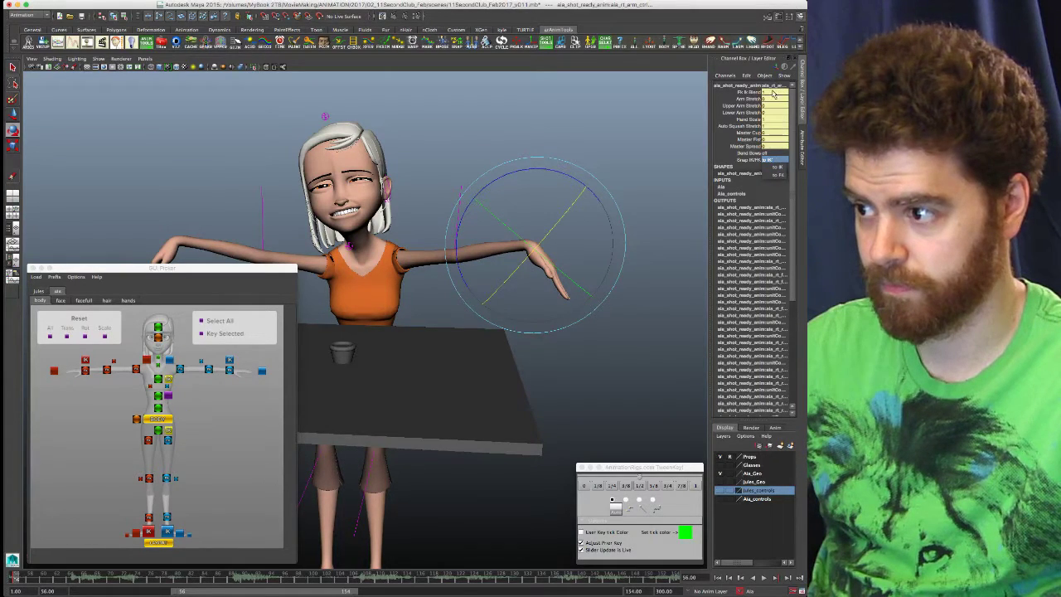
{"action": "left_click", "coordinate": [773, 175]}
{"action": "left_click", "coordinate": [768, 92]}
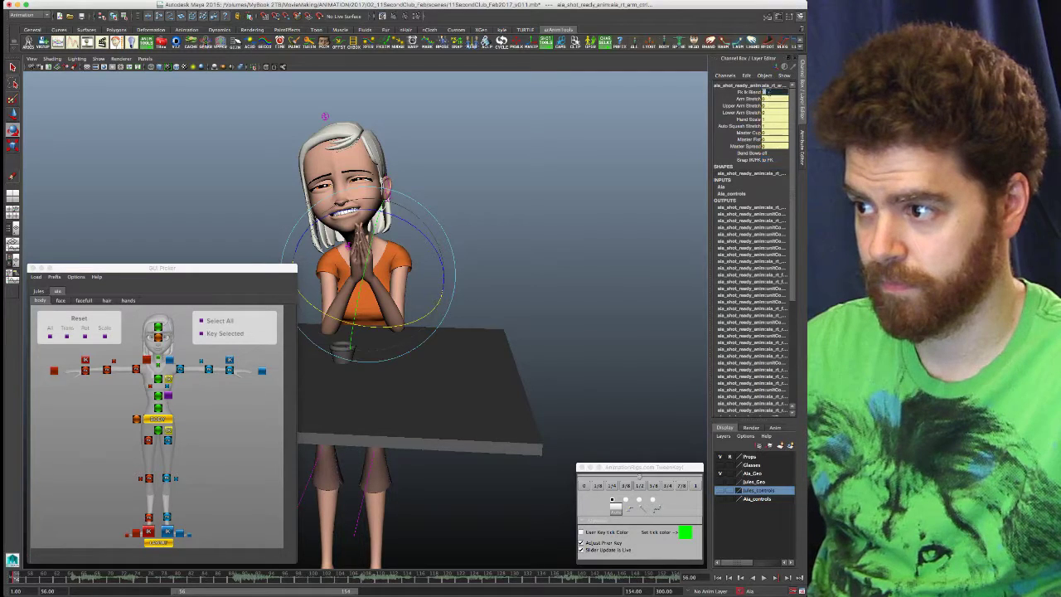
{"action": "type", "text": "1"}
{"action": "key", "text": "Return"}
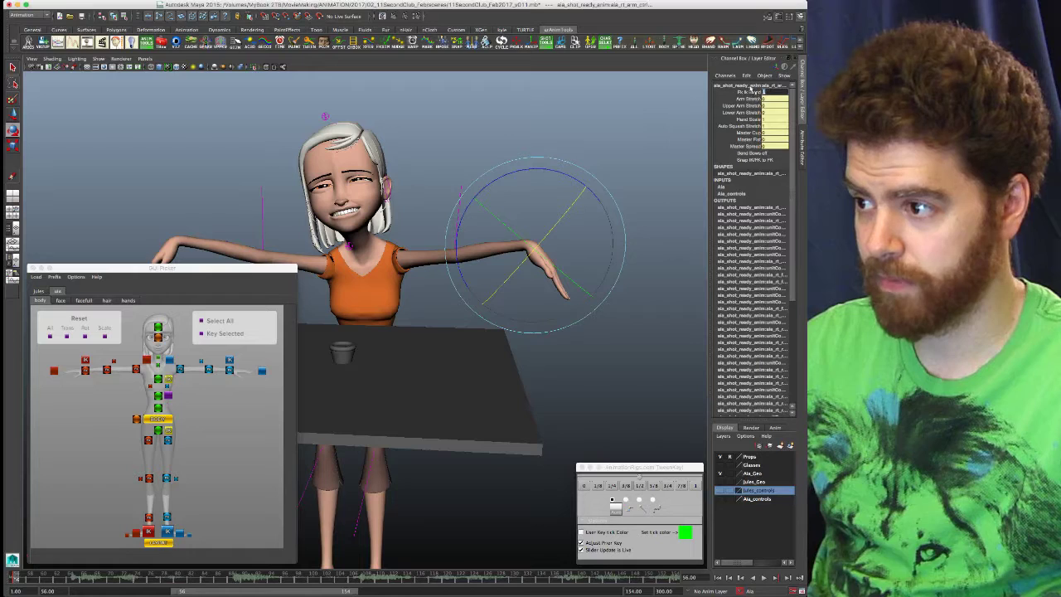
{"action": "key", "text": "Return"}
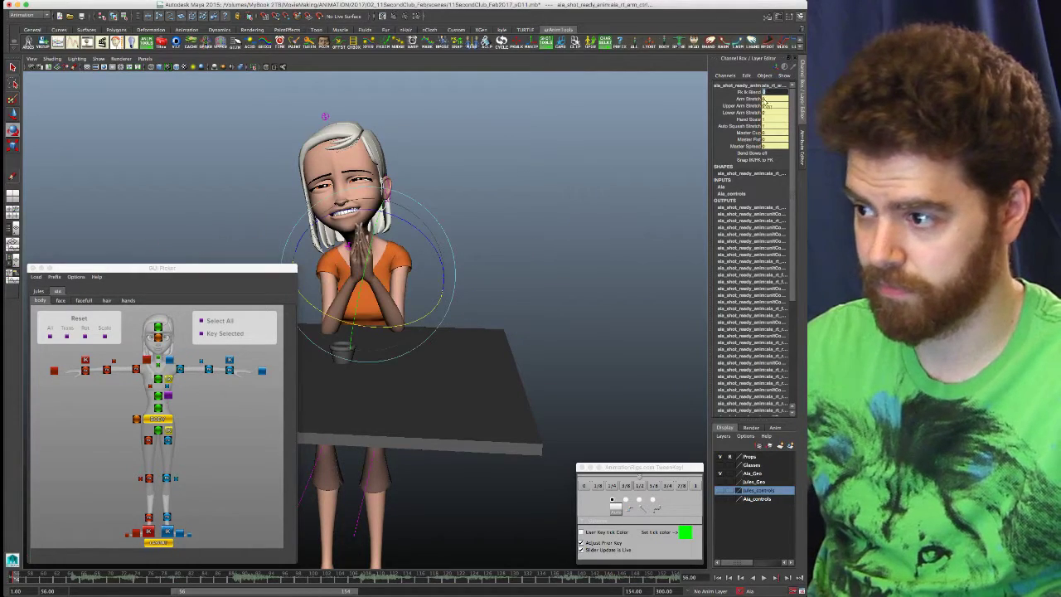
{"action": "left_click", "coordinate": [773, 161]}
{"action": "left_click", "coordinate": [749, 162]}
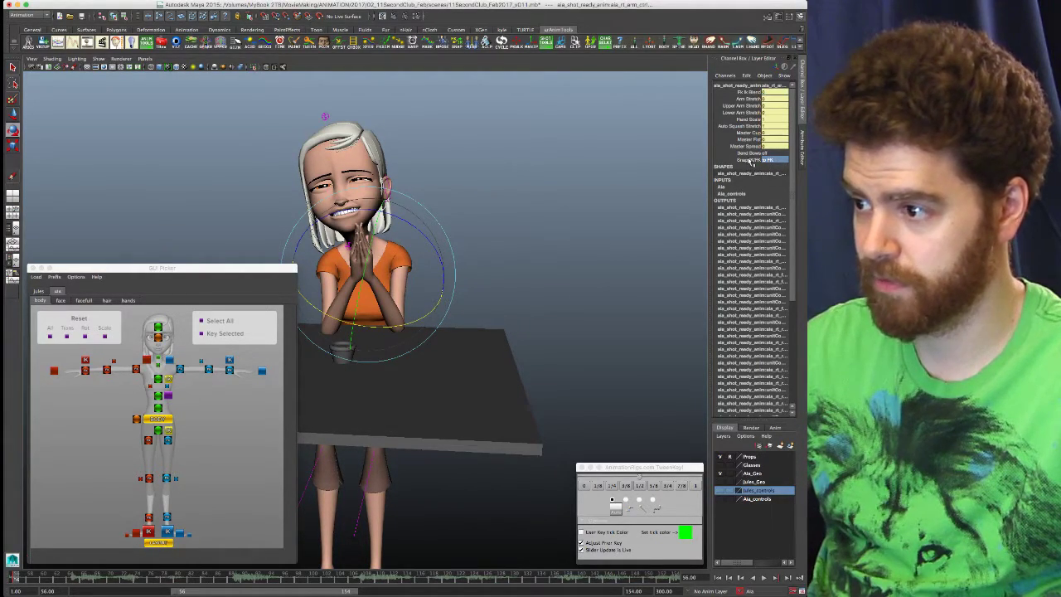
- Set FK IK Blend to 1 on Aia's left arm settings control only, at frame 56
{"action": "left_click", "coordinate": [245, 409]}
{"action": "left_click", "coordinate": [229, 363]}
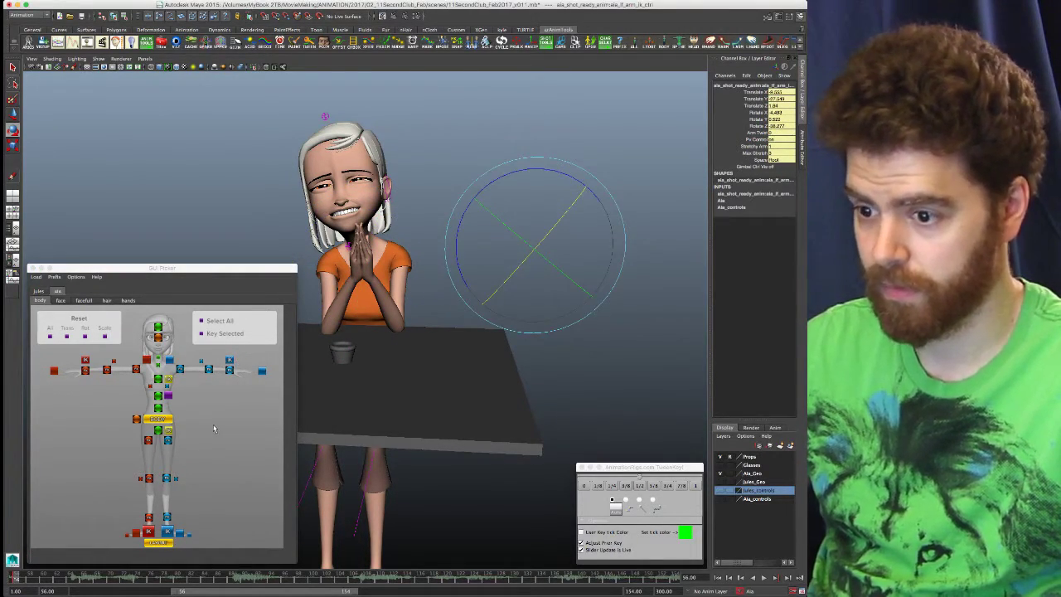
{"action": "left_click", "coordinate": [264, 371]}
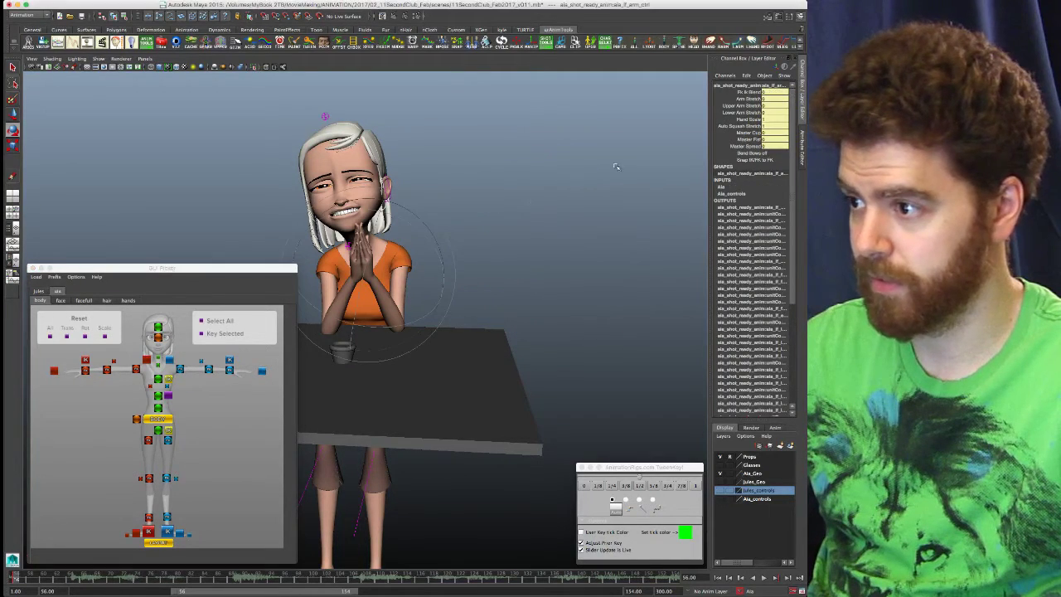
{"action": "left_click", "coordinate": [770, 93]}
{"action": "type", "text": "1"}
{"action": "key", "text": "Return"}
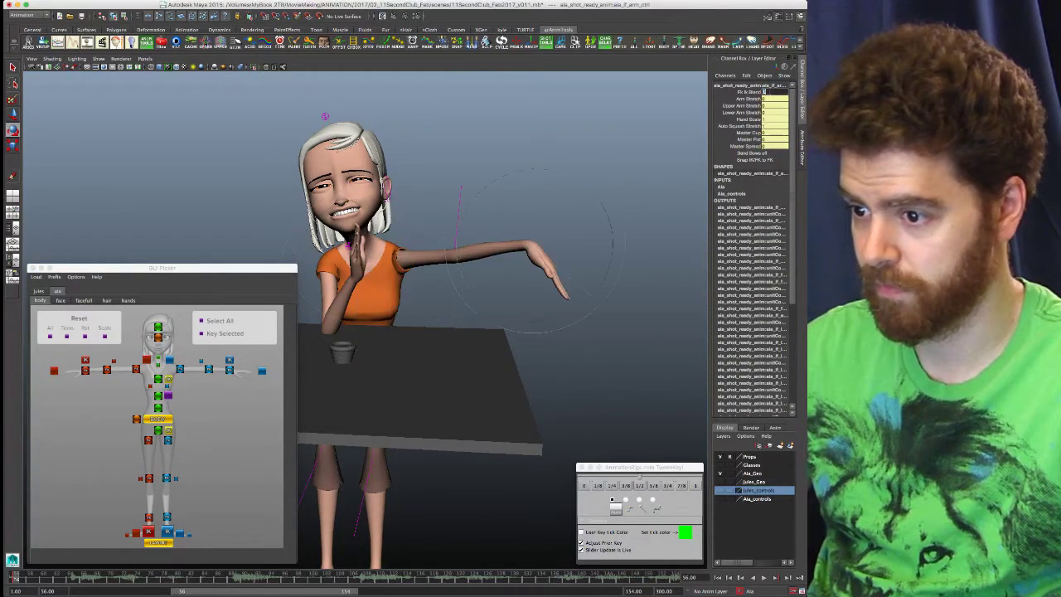
- Select Aia's left arm IK control and roughly rotate and move the outstretched hand towards her right hand
{"action": "left_click", "coordinate": [230, 363]}
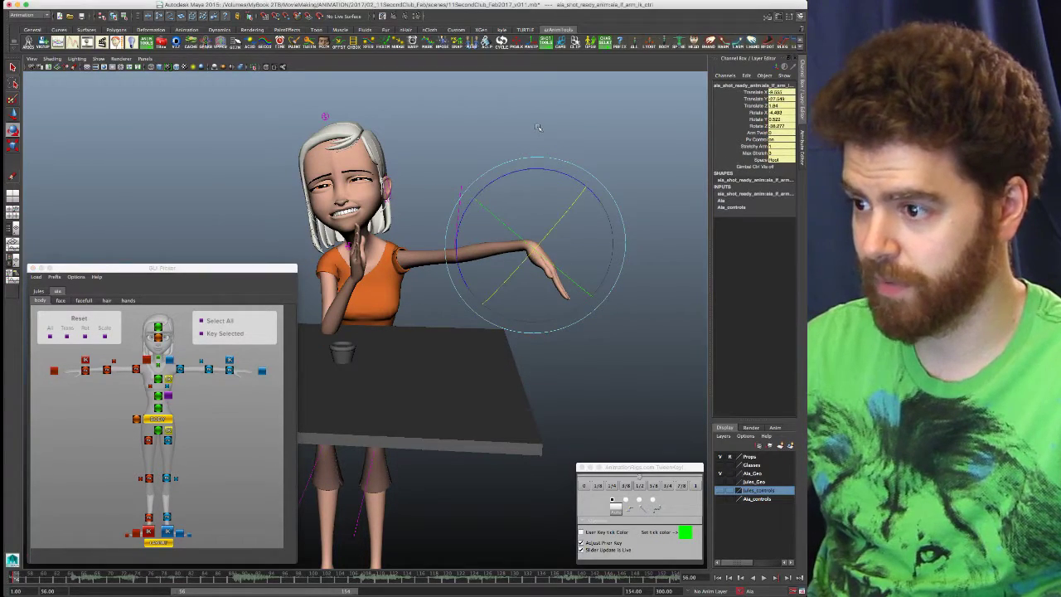
{"action": "left_click", "coordinate": [441, 273]}
{"action": "left_click", "coordinate": [230, 361]}
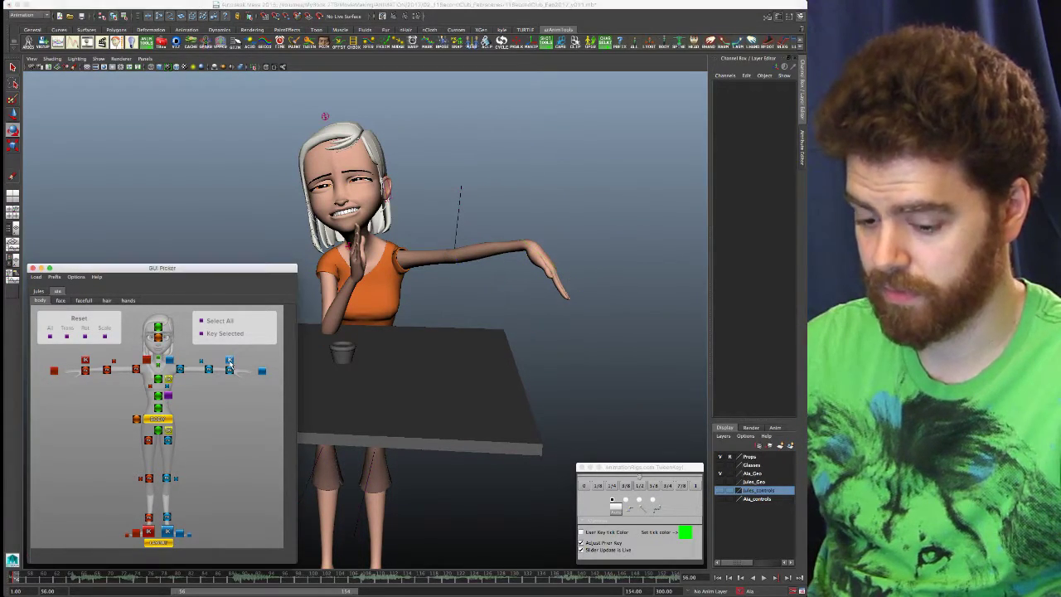
{"action": "left_click", "coordinate": [229, 363]}
{"action": "left_click_drag", "start_coordinate": [562, 304], "coordinate": [358, 283]}
{"action": "key", "text": "w"}
{"action": "right_click_drag", "start_coordinate": [359, 285], "coordinate": [390, 220], "text": "alt"}
{"action": "right_click_drag", "start_coordinate": [345, 265], "coordinate": [684, 203], "text": "alt"}
{"action": "left_click_drag", "start_coordinate": [490, 202], "coordinate": [457, 383], "text": "alt"}
{"action": "right_click_drag", "start_coordinate": [458, 384], "coordinate": [670, 325], "text": "alt"}
{"action": "left_click_drag", "start_coordinate": [670, 325], "coordinate": [569, 326], "text": "alt"}
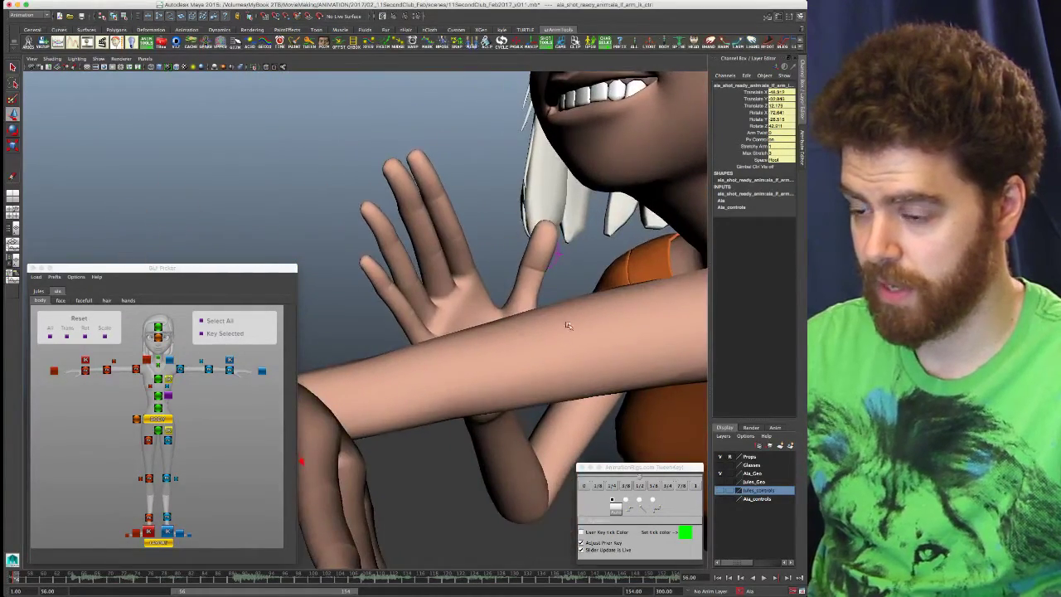
- Move Aia's left IK hand in close beside her right wrist, checking its position from the side
{"action": "right_click_drag", "start_coordinate": [570, 325], "coordinate": [489, 323], "text": "alt"}
{"action": "right_click_drag", "start_coordinate": [612, 324], "coordinate": [464, 320], "text": "alt"}
{"action": "middle_click_drag", "start_coordinate": [497, 386], "coordinate": [519, 319], "text": "alt"}
{"action": "left_click_drag", "start_coordinate": [519, 319], "coordinate": [481, 300], "text": "alt"}
{"action": "left_click_drag", "start_coordinate": [468, 246], "coordinate": [441, 256]}
{"action": "left_click_drag", "start_coordinate": [496, 294], "coordinate": [434, 298], "text": "alt"}
- Rotate Aia's left IK hand upright and fit its palm against her right palm in the praying pose
{"action": "key", "text": "e"}
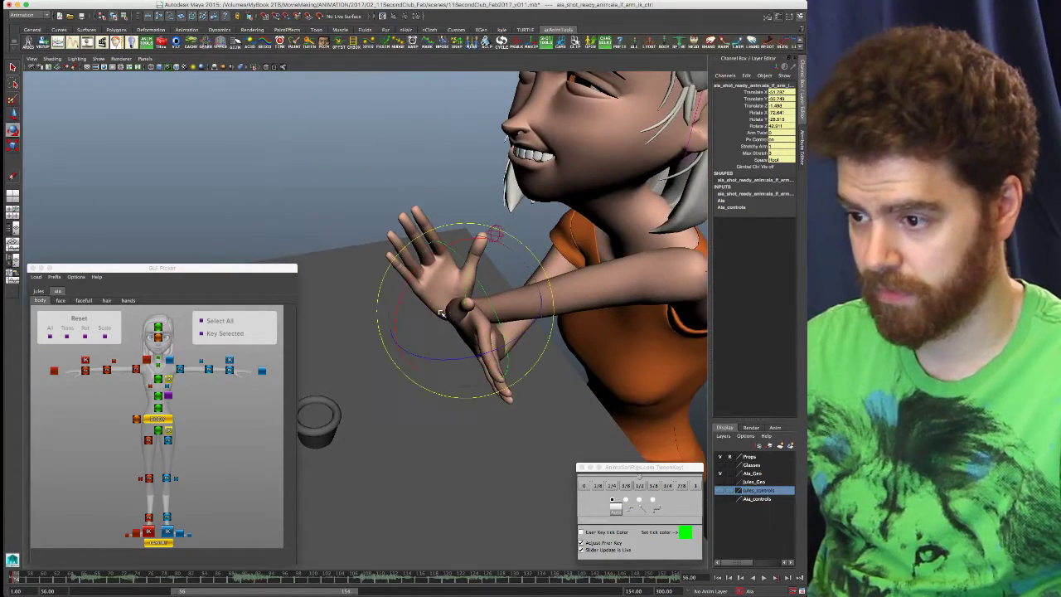
{"action": "left_click_drag", "start_coordinate": [435, 343], "coordinate": [386, 304]}
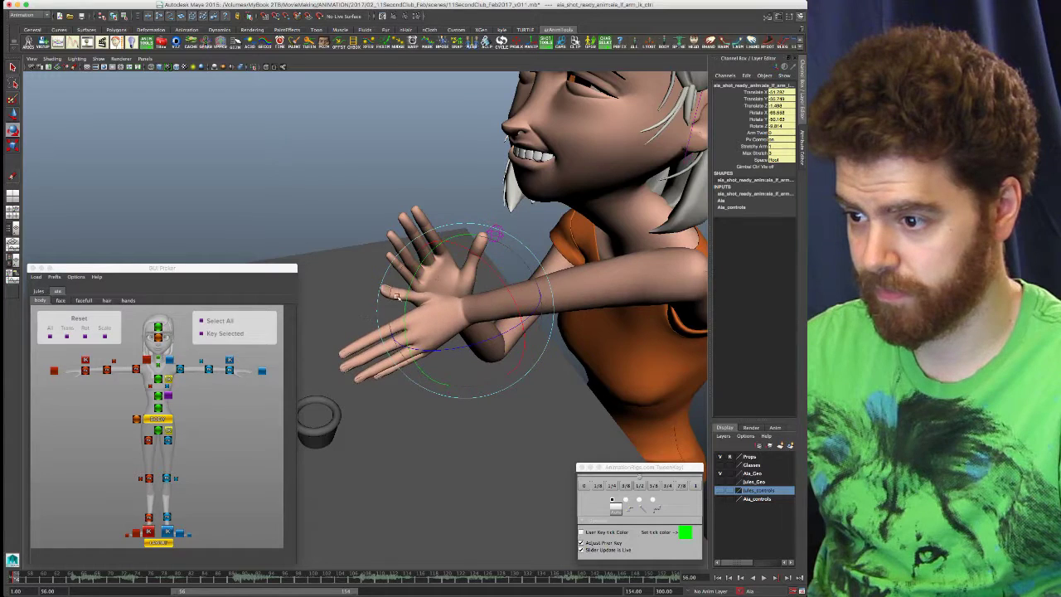
{"action": "left_click_drag", "start_coordinate": [520, 246], "coordinate": [488, 309]}
{"action": "left_click_drag", "start_coordinate": [414, 290], "coordinate": [530, 265], "text": "alt"}
{"action": "key", "text": "w"}
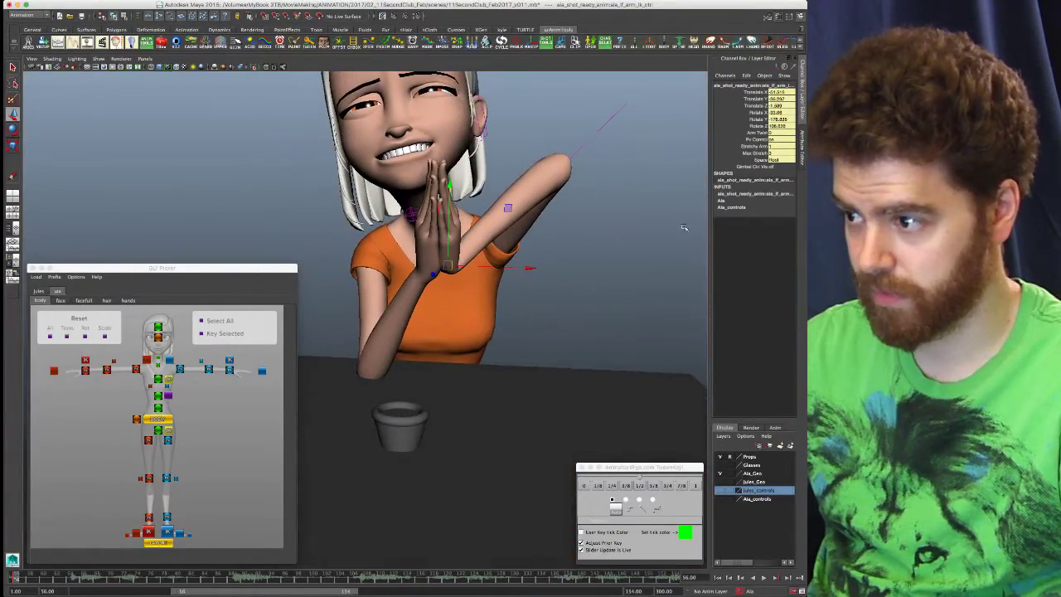
- Adjust Arm Twist on Aia's left arm IK control to swing the raised elbow down to the table, mirroring the right arm
{"action": "left_click", "coordinate": [759, 133]}
{"action": "key", "text": "q"}
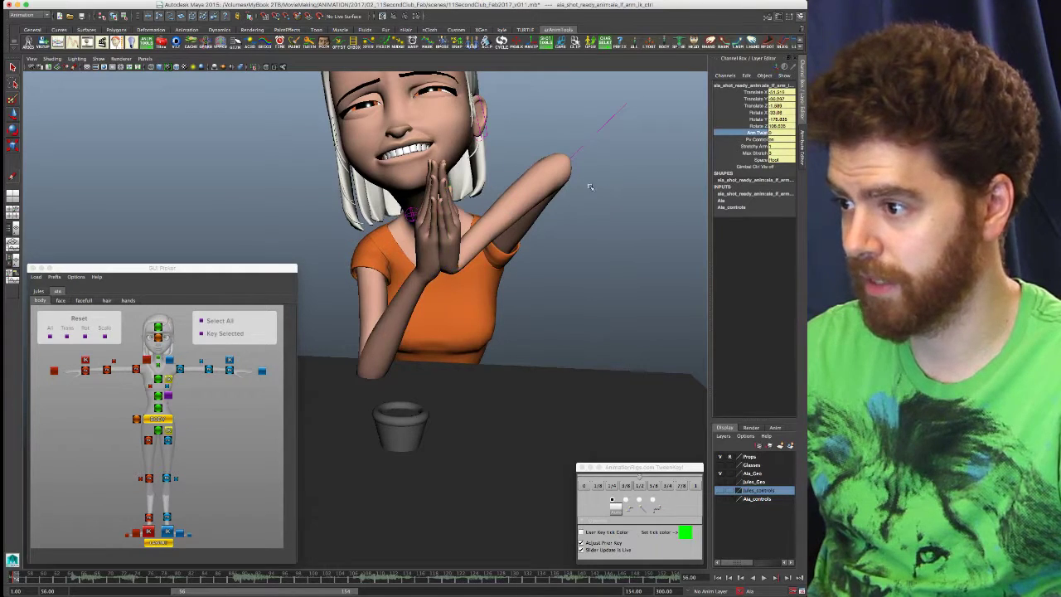
{"action": "middle_click_drag", "start_coordinate": [425, 282], "coordinate": [564, 284]}
{"action": "left_click_drag", "start_coordinate": [576, 289], "coordinate": [508, 292], "text": "alt"}
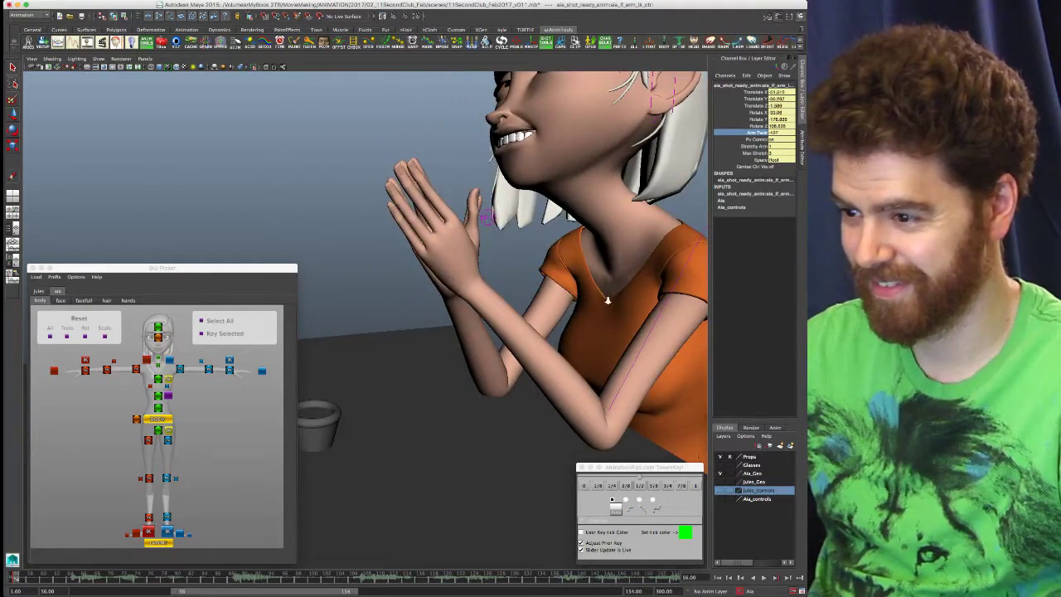
{"action": "right_click_drag", "start_coordinate": [606, 301], "coordinate": [550, 288], "text": "alt"}
{"action": "left_click_drag", "start_coordinate": [550, 288], "coordinate": [518, 284], "text": "alt"}
{"action": "left_click_drag", "start_coordinate": [569, 337], "coordinate": [484, 349], "text": "alt"}
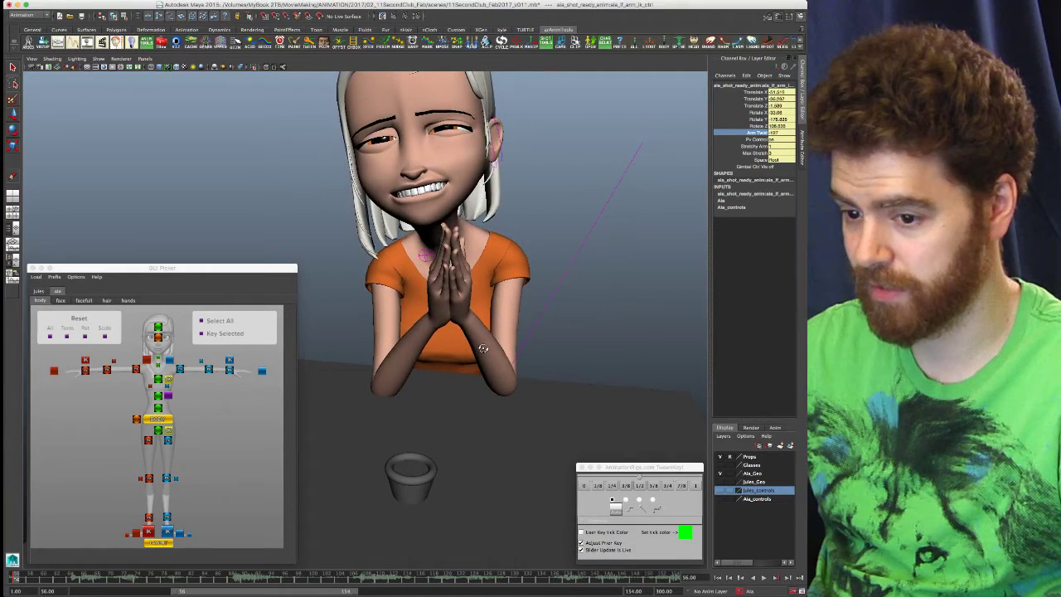
- Toggle Aia's left arm between FK and IK to compare the poses, and reselect the left arm IK control
{"action": "left_click", "coordinate": [262, 371]}
{"action": "left_click", "coordinate": [771, 92]}
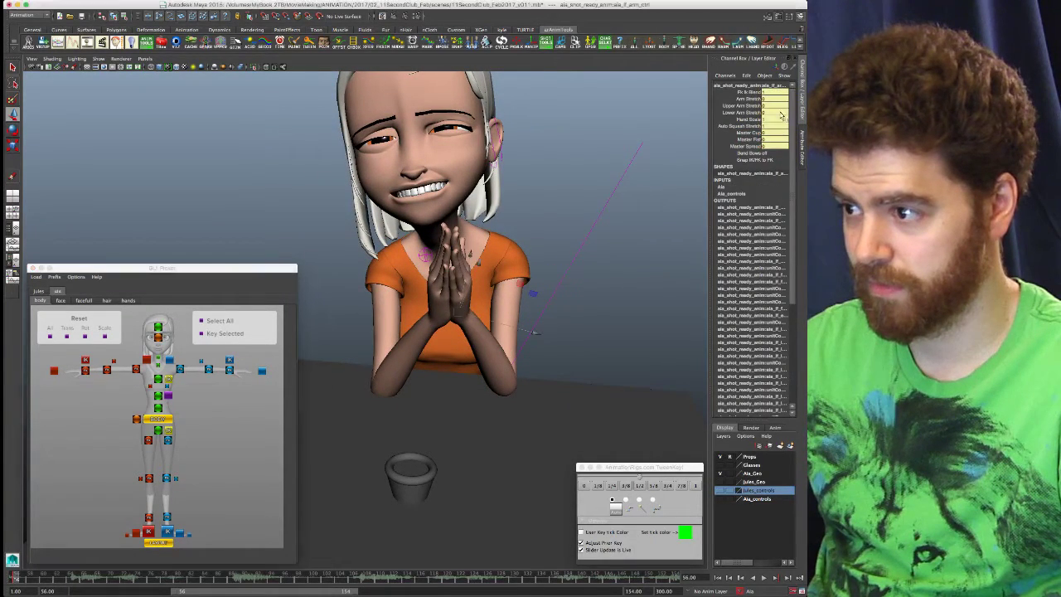
{"action": "key", "text": "Return"}
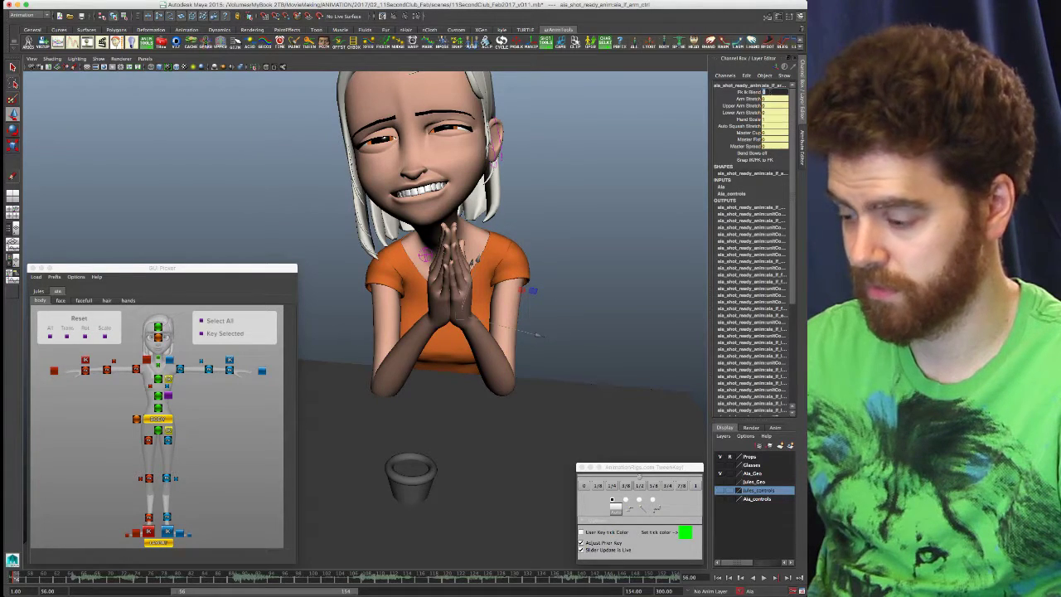
{"action": "left_click_drag", "start_coordinate": [537, 334], "coordinate": [535, 331]}
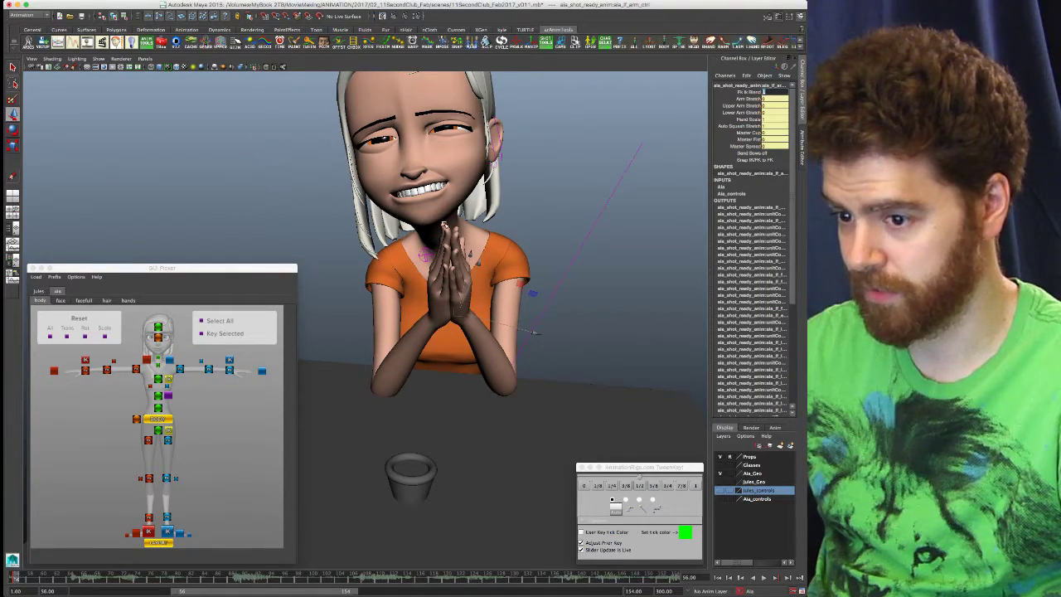
{"action": "left_click", "coordinate": [229, 361]}
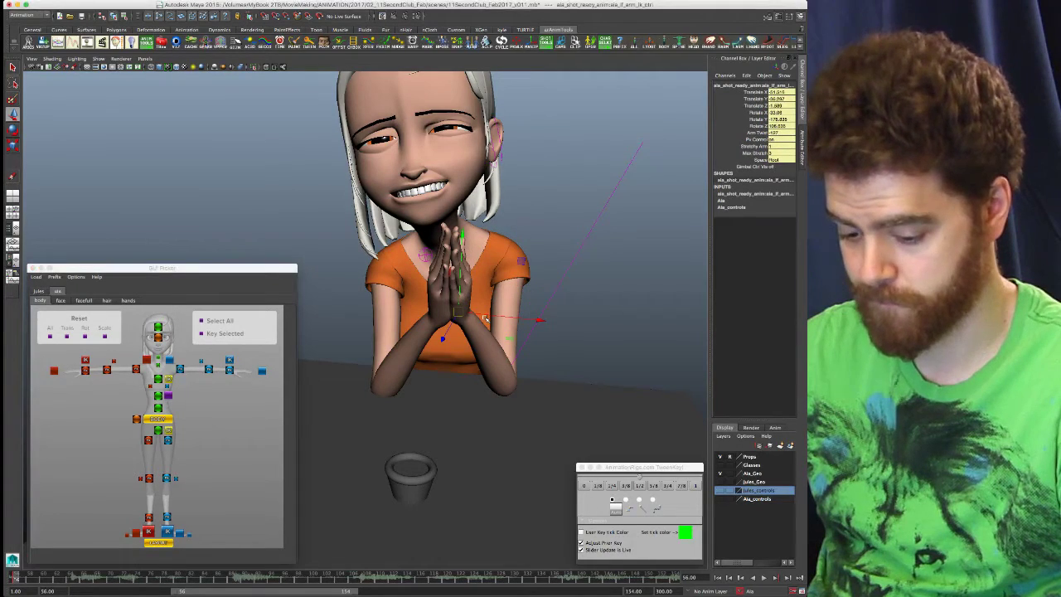
- Rotate Aia's left IK hand slightly to refine how its palm meets the right hand, checking it from the side
{"action": "key", "text": "e"}
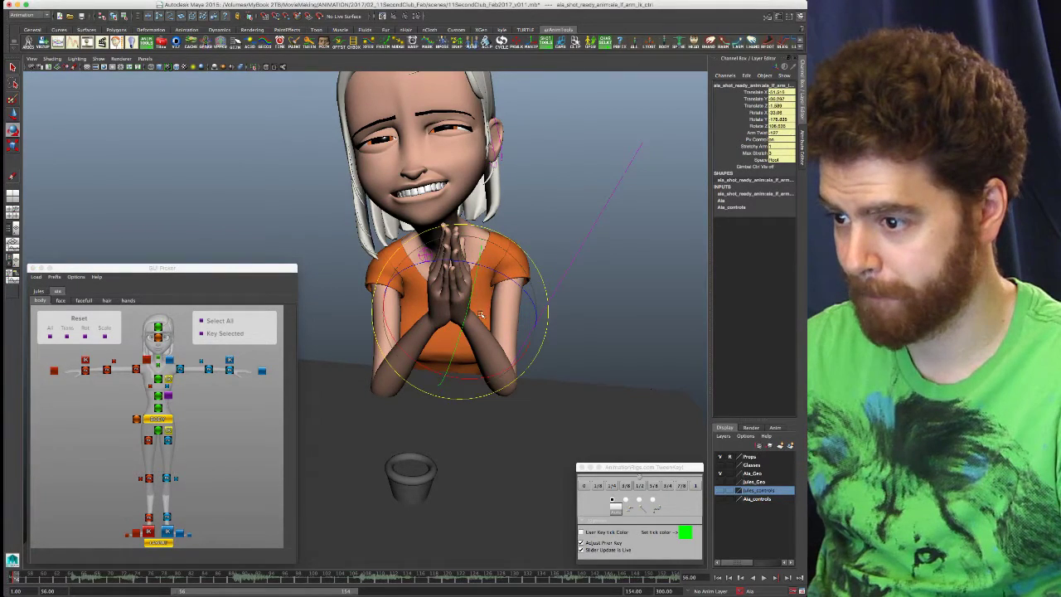
{"action": "left_click_drag", "start_coordinate": [496, 374], "coordinate": [499, 370]}
{"action": "left_click_drag", "start_coordinate": [502, 329], "coordinate": [503, 324]}
{"action": "left_click_drag", "start_coordinate": [481, 256], "coordinate": [478, 297]}
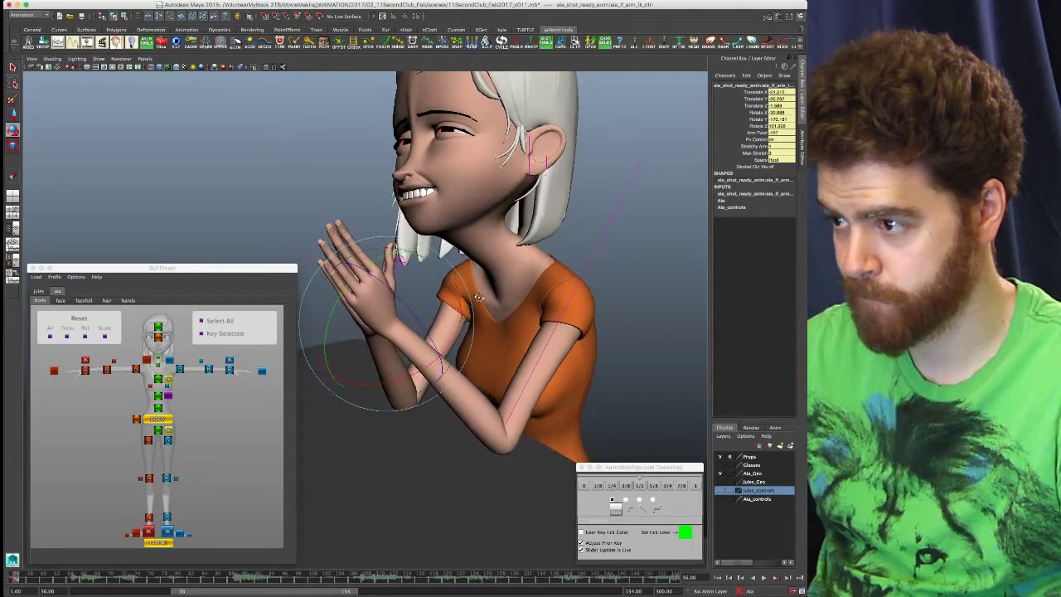
- Toggle Fk Ik Blend on Aia's left arm between 0 and 1 to compare the FK and IK poses
{"action": "left_click", "coordinate": [262, 371]}
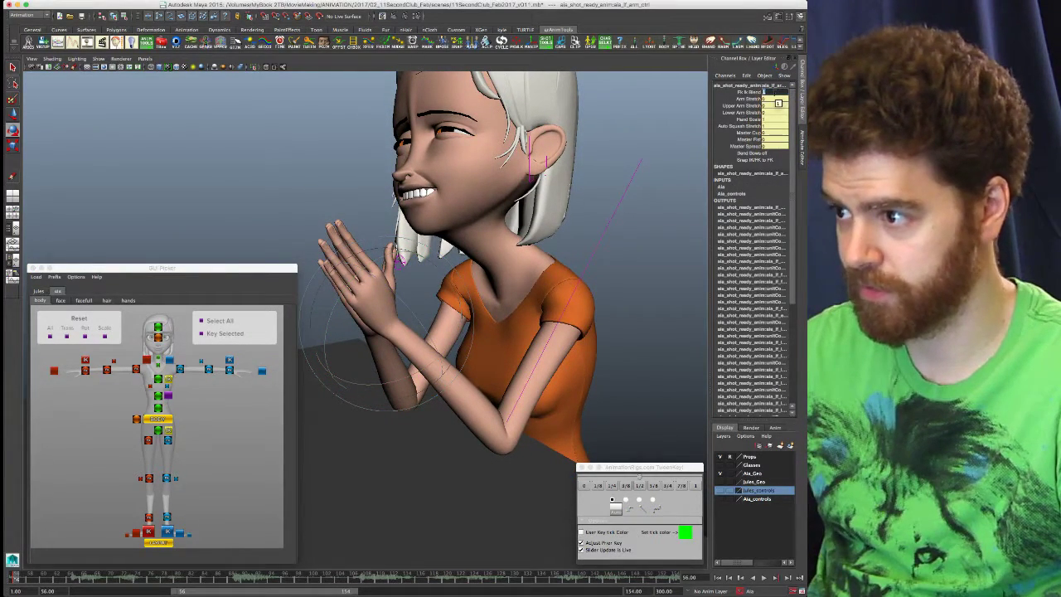
{"action": "key", "text": "Return"}
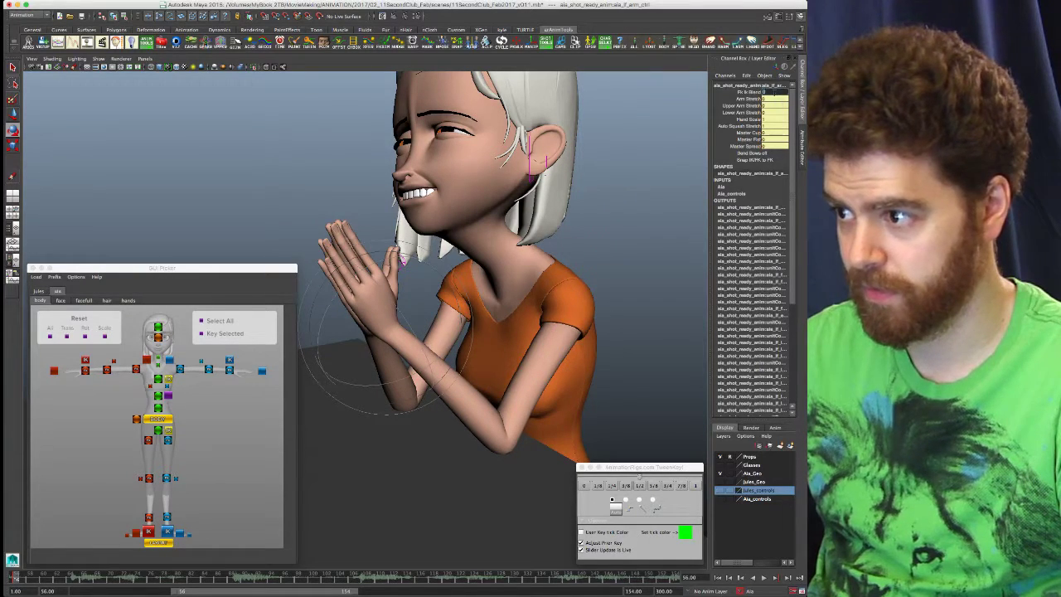
{"action": "key", "text": "Return"}
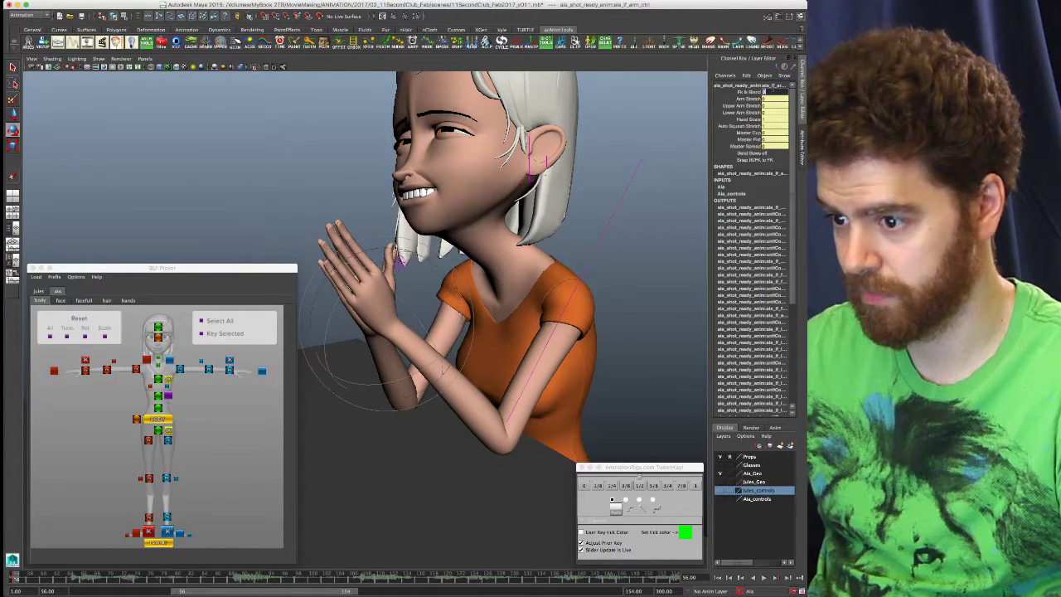
{"action": "key", "text": "Return"}
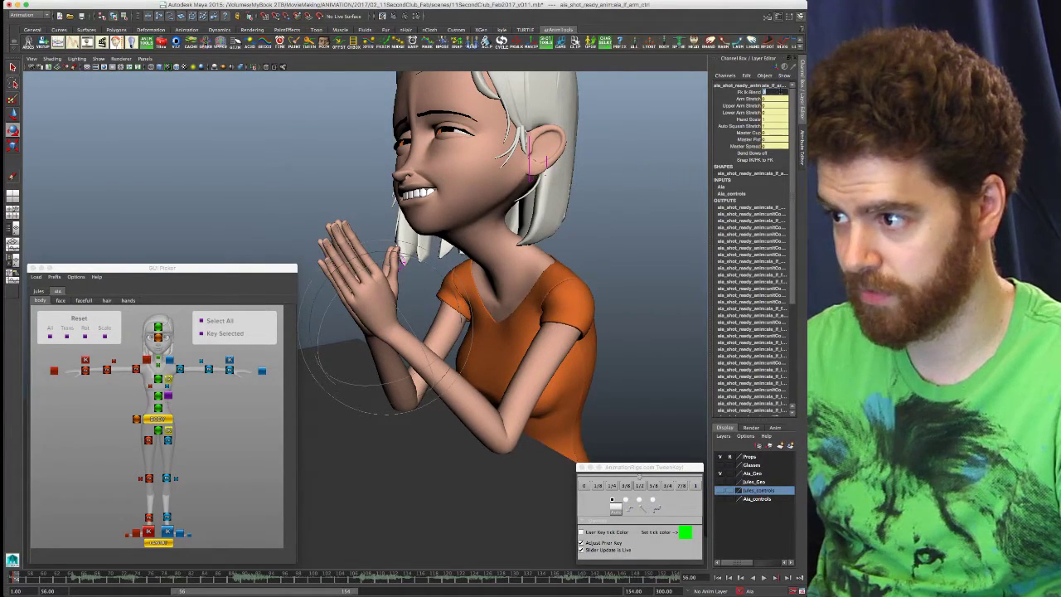
{"action": "key", "text": "Return"}
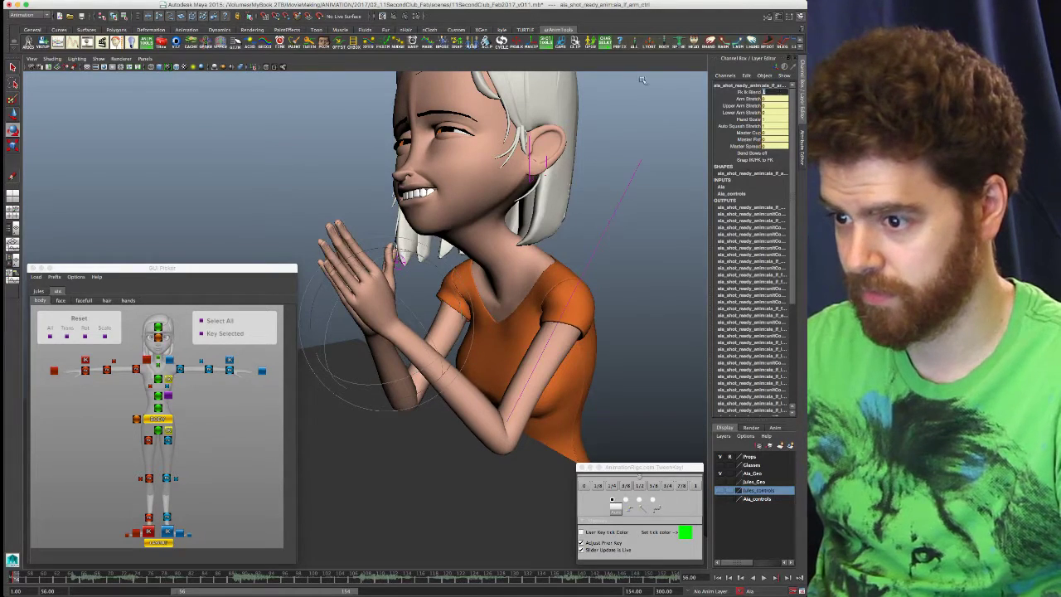
- Rotate Aia's left IK hand a little more and adjust its Arm Twist to reposition the left elbow
{"action": "left_click", "coordinate": [230, 359]}
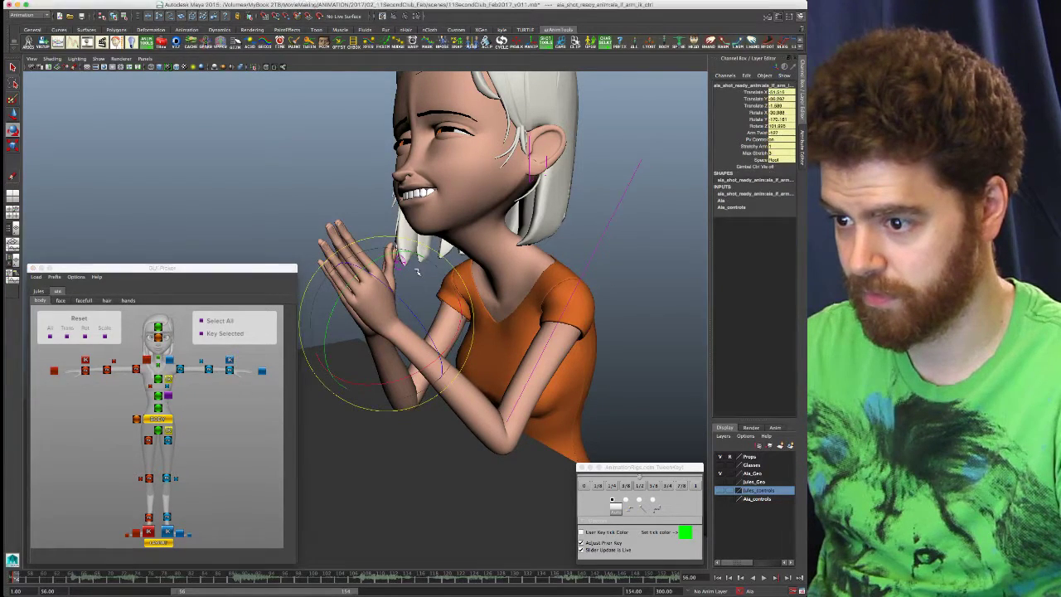
{"action": "left_click_drag", "start_coordinate": [362, 240], "coordinate": [364, 242]}
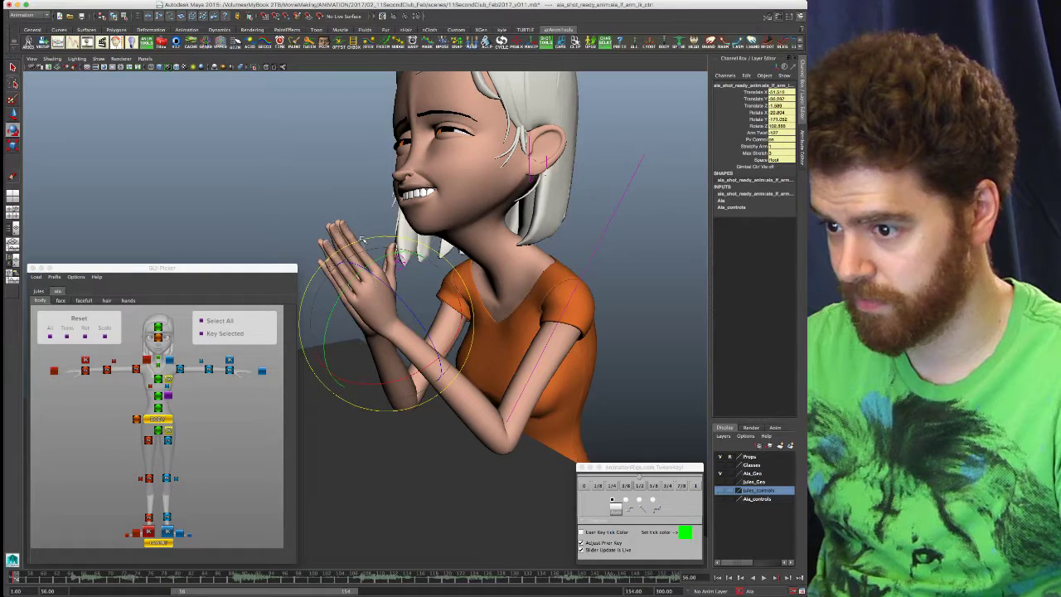
{"action": "left_click", "coordinate": [757, 133]}
{"action": "middle_click_drag", "start_coordinate": [498, 374], "coordinate": [475, 377]}
{"action": "left_click_drag", "start_coordinate": [475, 377], "coordinate": [519, 396], "text": "alt"}
{"action": "middle_click_drag", "start_coordinate": [498, 396], "coordinate": [556, 398]}
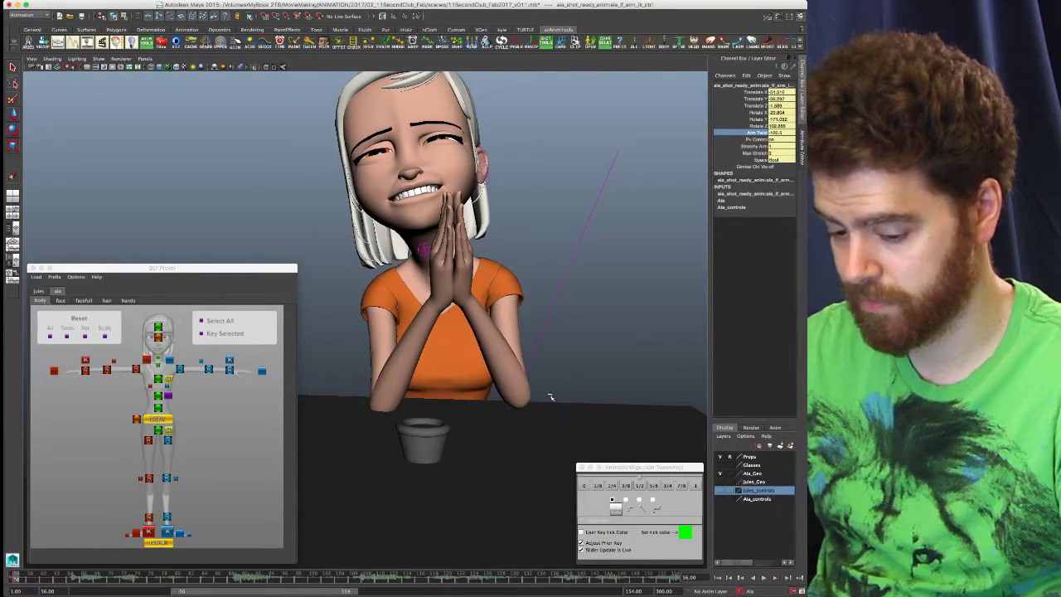
- Nudge Aia's left IK hand from a side view to align its wrist with the FK pose
{"action": "key", "text": "e"}
{"action": "left_click_drag", "start_coordinate": [461, 219], "coordinate": [462, 220]}
{"action": "left_click_drag", "start_coordinate": [530, 295], "coordinate": [476, 310], "text": "alt"}
{"action": "middle_click_drag", "start_coordinate": [476, 310], "coordinate": [520, 310], "text": "alt"}
{"action": "left_click_drag", "start_coordinate": [521, 311], "coordinate": [497, 327], "text": "alt"}
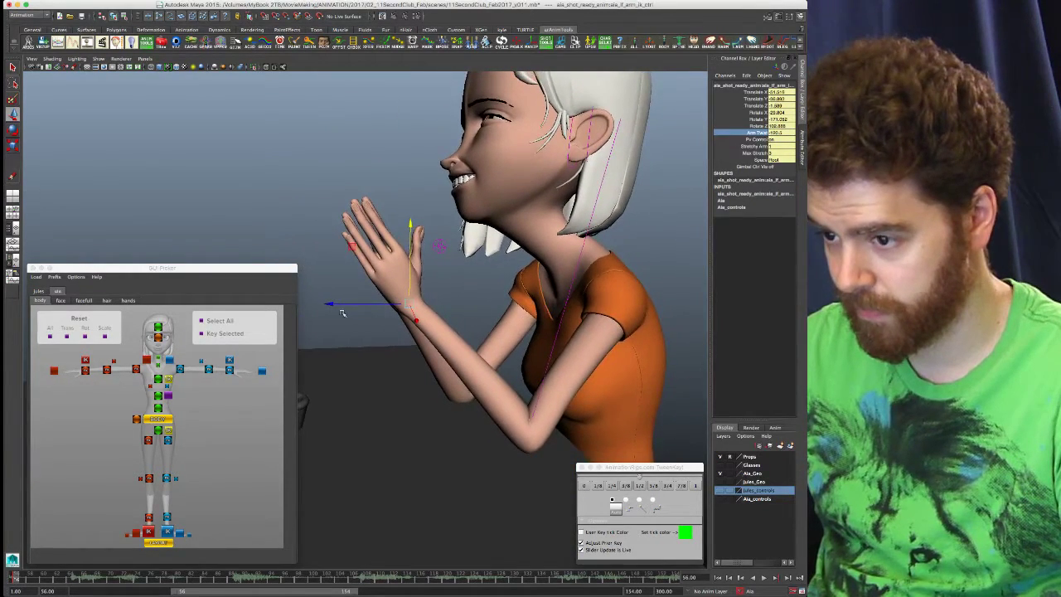
{"action": "left_click_drag", "start_coordinate": [408, 304], "coordinate": [408, 301]}
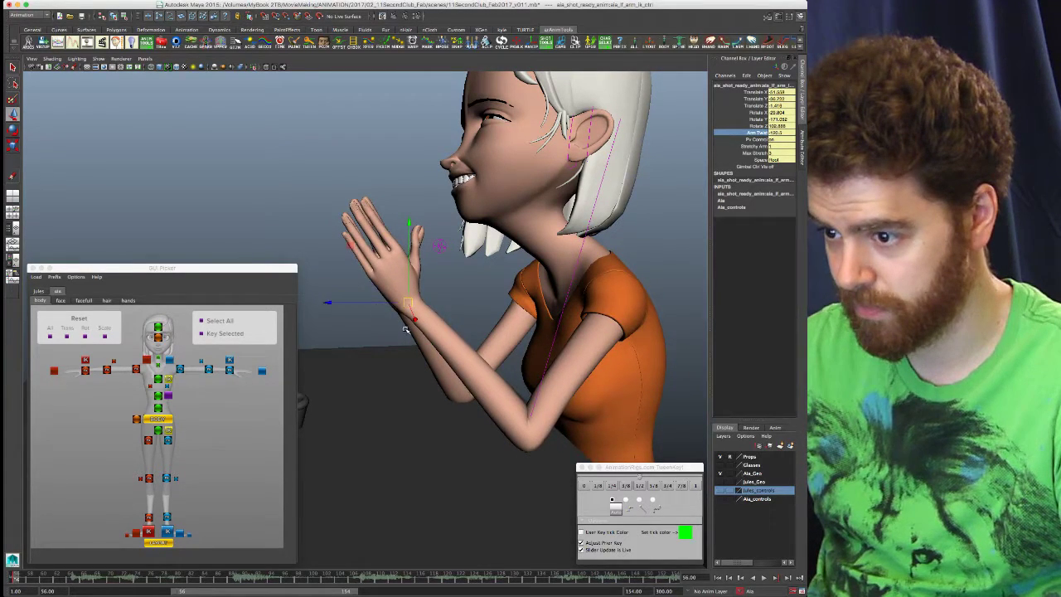
{"action": "left_click_drag", "start_coordinate": [412, 338], "coordinate": [451, 336], "text": "alt"}
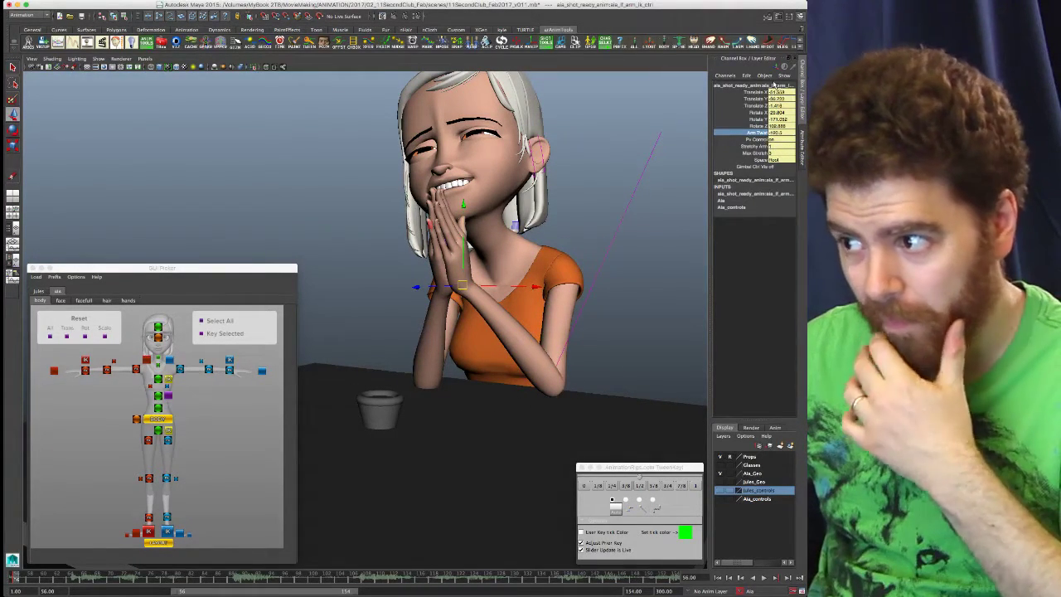
- Set the left arm's Fk Ik Blend to 0 and rotate the left IK control toward the FK hand's orientation
{"action": "left_click", "coordinate": [262, 371]}
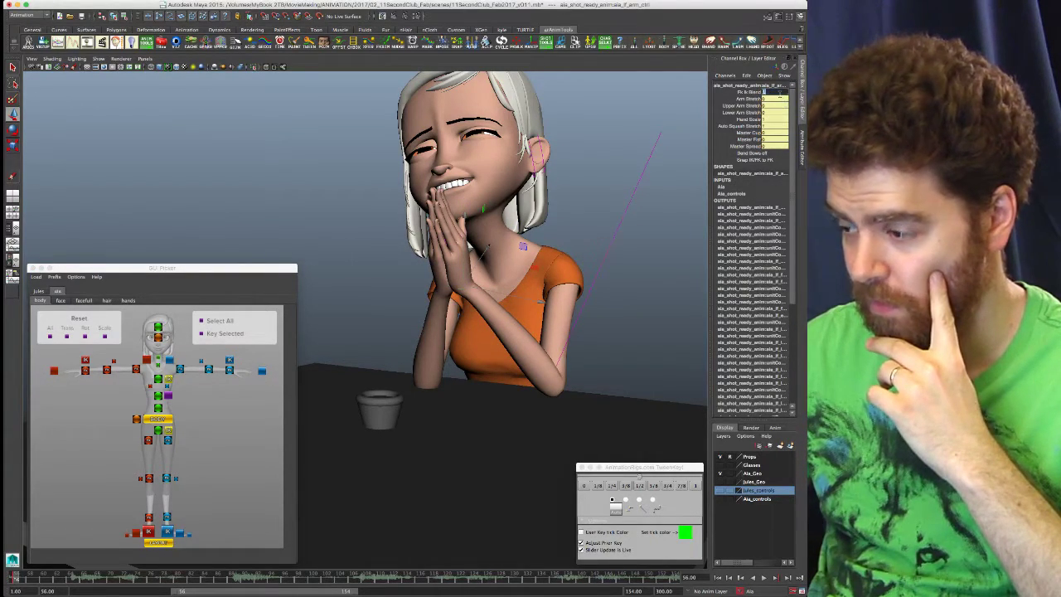
{"action": "type", "text": "0"}
{"action": "key", "text": "Return"}
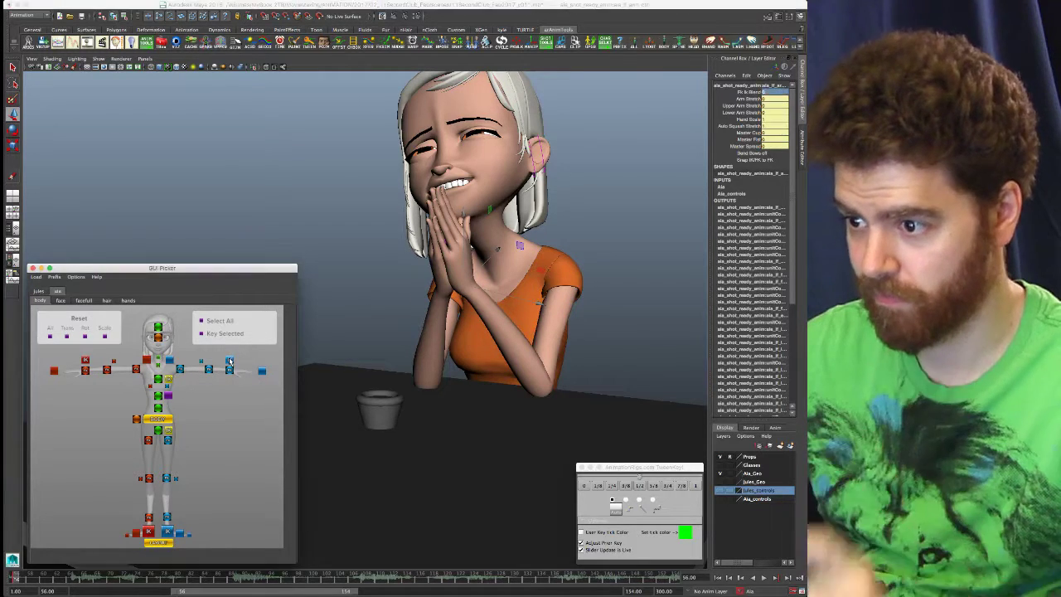
{"action": "left_click", "coordinate": [460, 292]}
{"action": "key", "text": "e"}
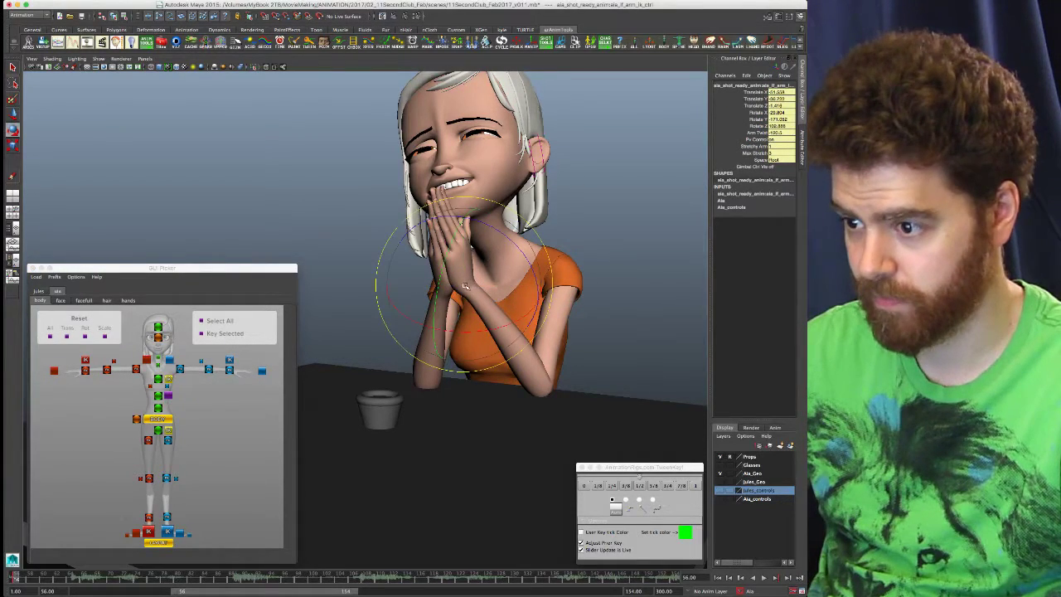
{"action": "left_click_drag", "start_coordinate": [477, 333], "coordinate": [481, 331]}
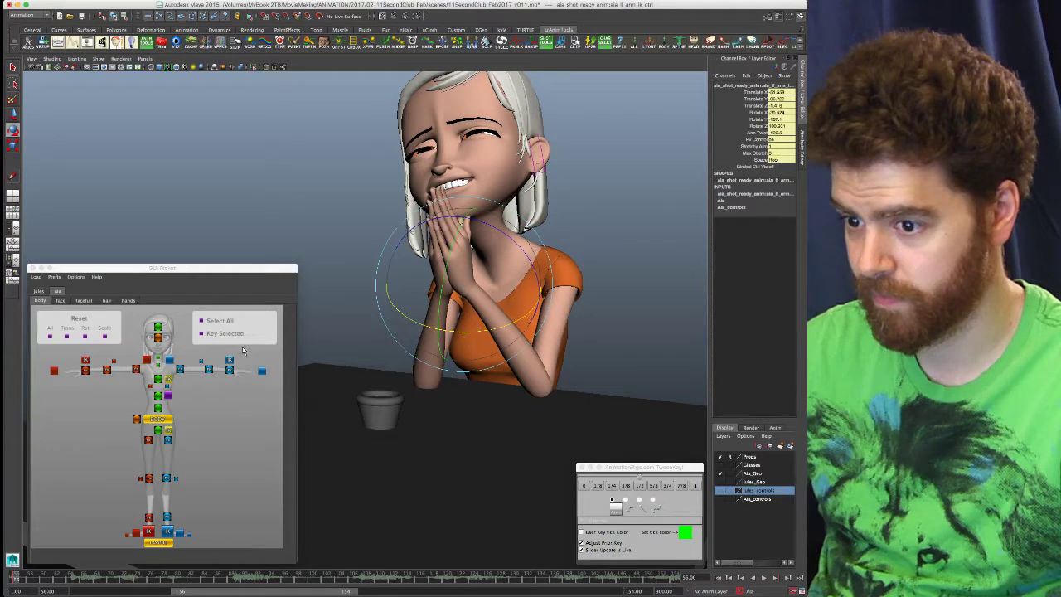
- Try different Fk Ik Blend values on Aia's left arm to check the remaining offset between both poses
{"action": "left_click", "coordinate": [262, 370]}
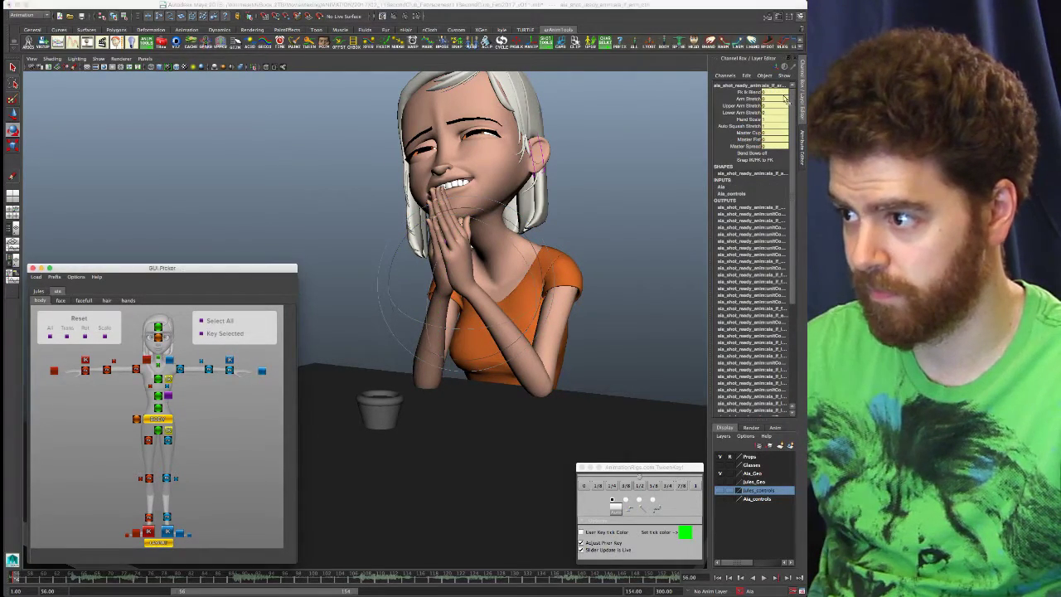
{"action": "left_click", "coordinate": [775, 92]}
{"action": "type", "text": "0"}
{"action": "key", "text": "Return"}
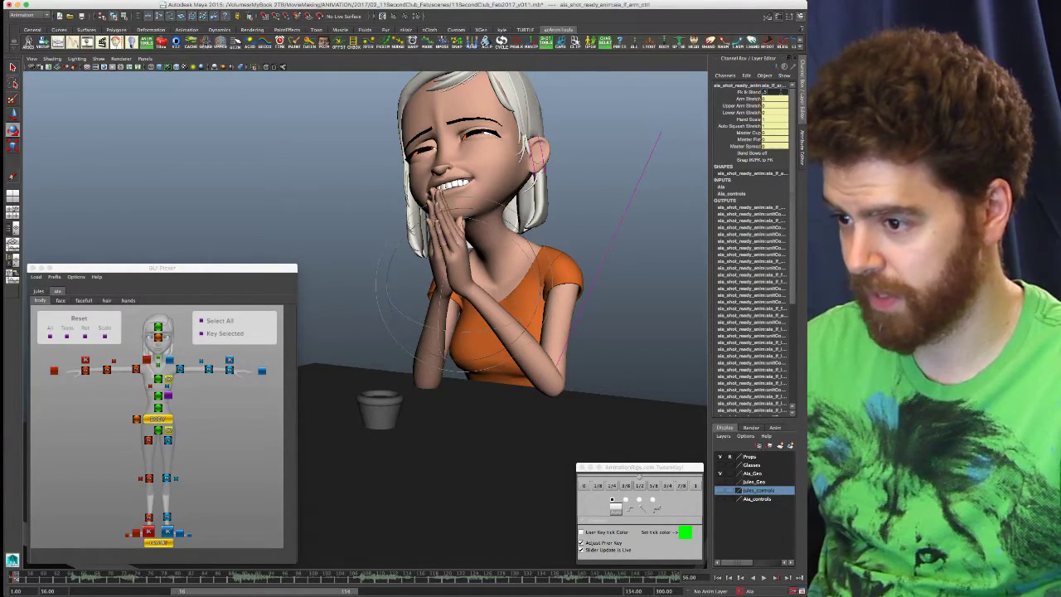
{"action": "left_click", "coordinate": [767, 91]}
{"action": "type", "text": "1"}
{"action": "key", "text": "Return"}
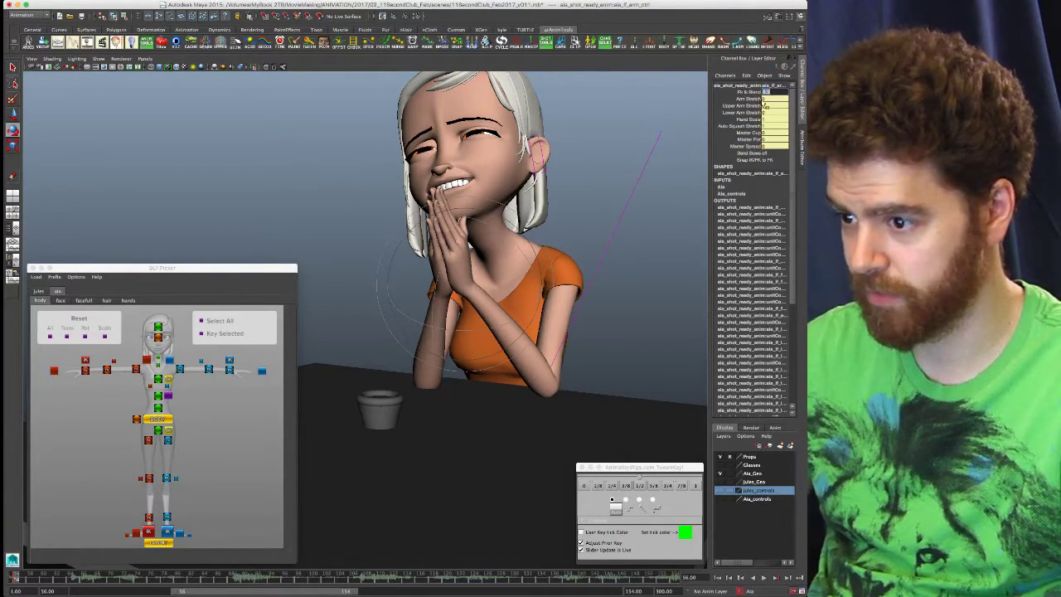
- Fine-tune the rotation of Aia's left IK hand and shift its wrist slightly to fit the right palm from the front
{"action": "left_click", "coordinate": [229, 363]}
{"action": "left_click", "coordinate": [532, 298]}
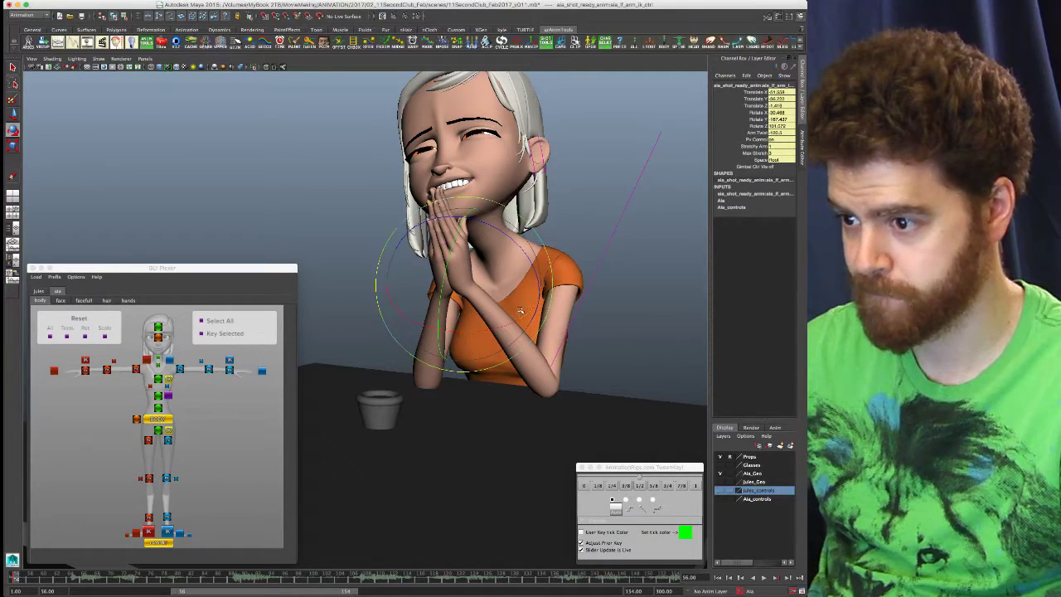
{"action": "left_click_drag", "start_coordinate": [550, 301], "coordinate": [468, 317], "text": "alt"}
{"action": "left_click_drag", "start_coordinate": [584, 315], "coordinate": [622, 356], "text": "alt"}
{"action": "left_click_drag", "start_coordinate": [505, 284], "coordinate": [514, 288], "text": "alt"}
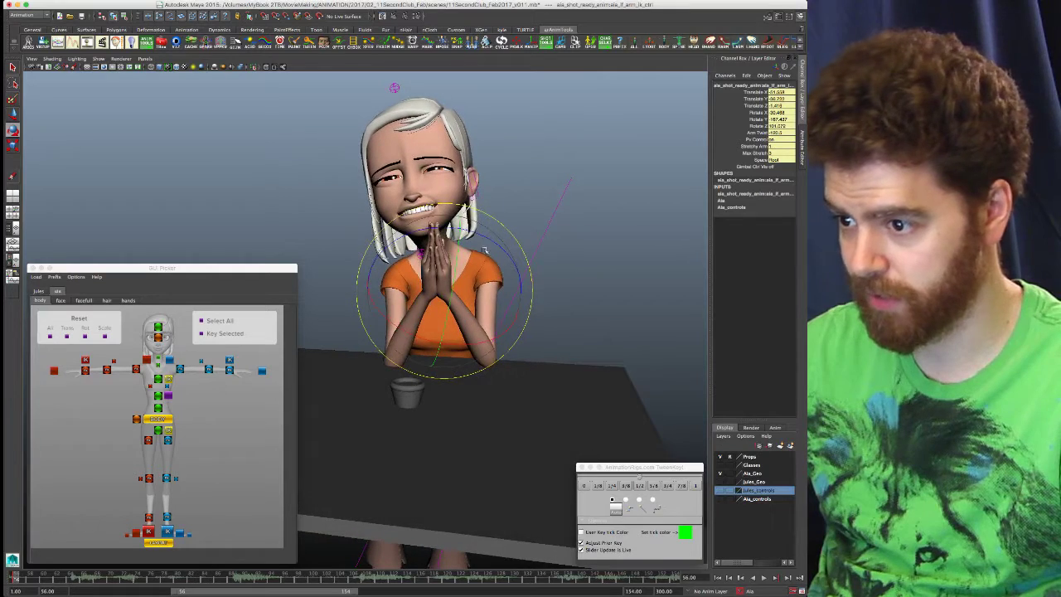
{"action": "left_click", "coordinate": [463, 217]}
{"action": "left_click_drag", "start_coordinate": [465, 224], "coordinate": [466, 226]}
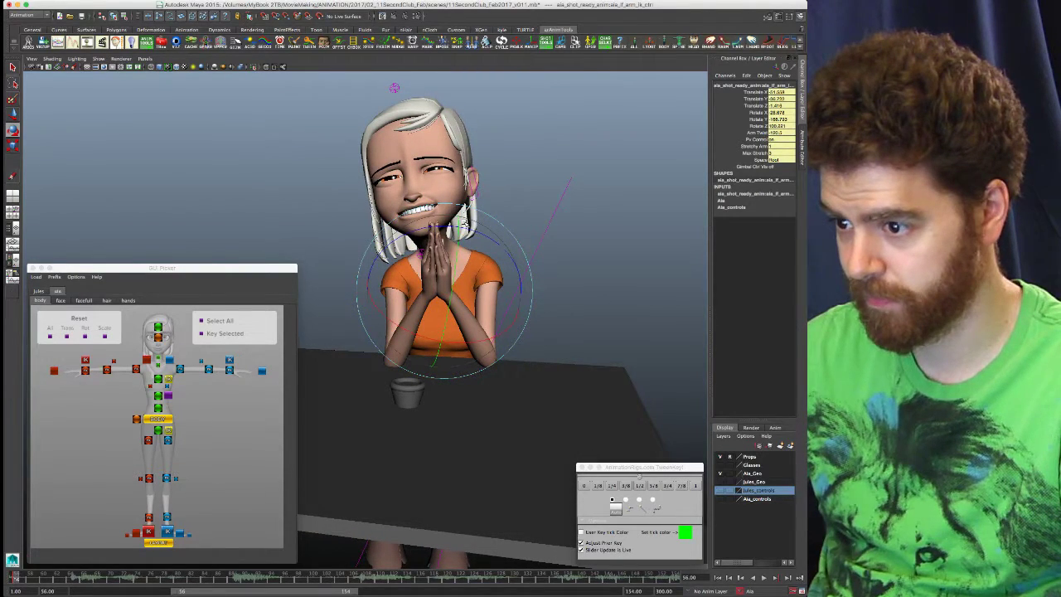
{"action": "left_click_drag", "start_coordinate": [472, 350], "coordinate": [469, 353]}
{"action": "left_click_drag", "start_coordinate": [509, 231], "coordinate": [511, 233]}
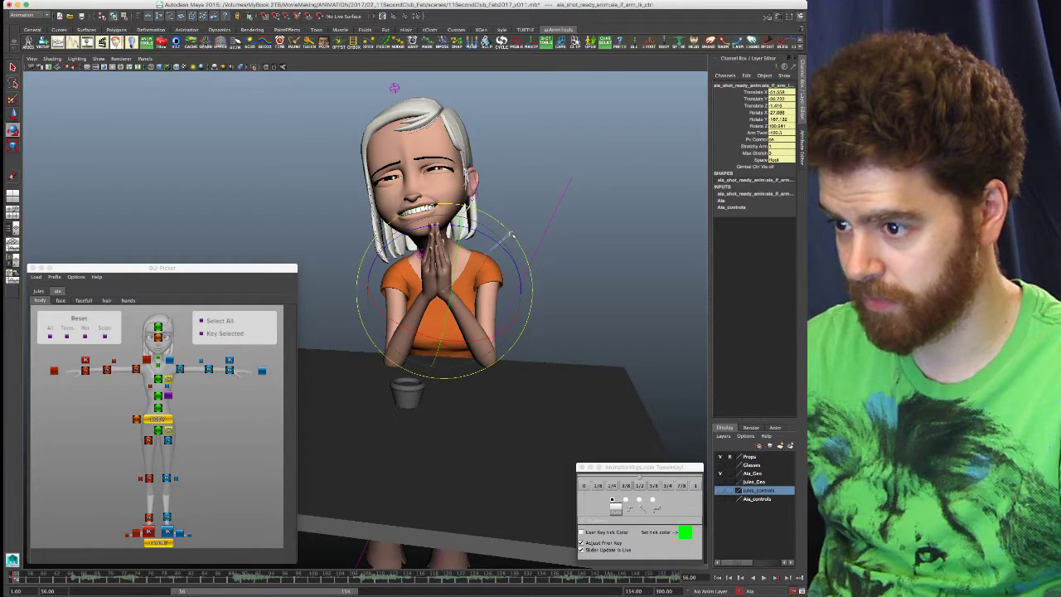
{"action": "key", "text": "w"}
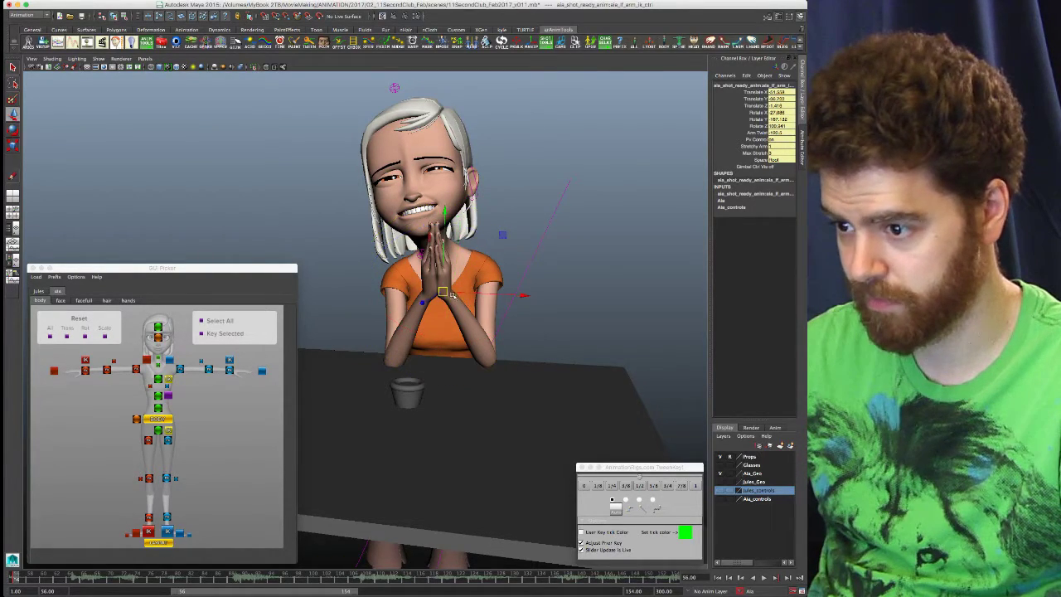
{"action": "left_click_drag", "start_coordinate": [449, 294], "coordinate": [445, 293]}
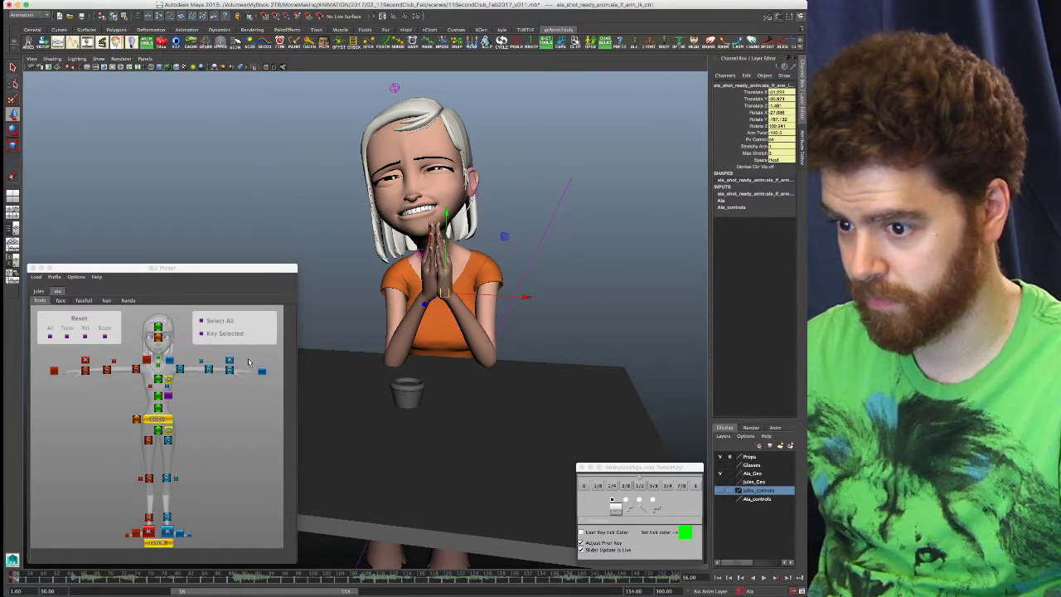
- Flip the left arm's Fk Ik Blend between 1 and 0 to compare the poses, ending at 1
{"action": "left_click", "coordinate": [262, 371]}
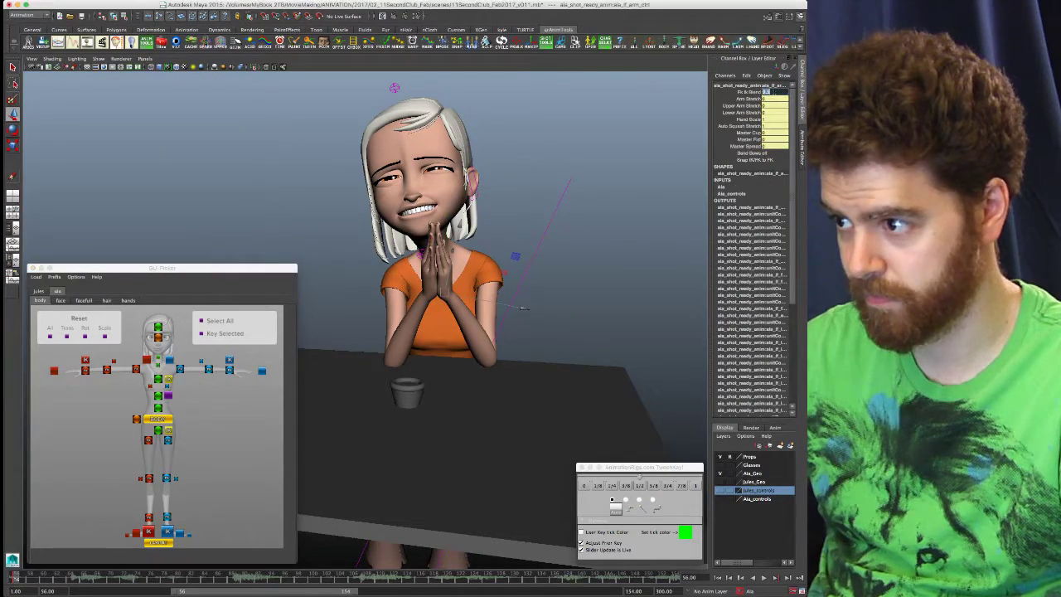
{"action": "left_click", "coordinate": [775, 92]}
{"action": "type", "text": "1"}
{"action": "key", "text": "Return"}
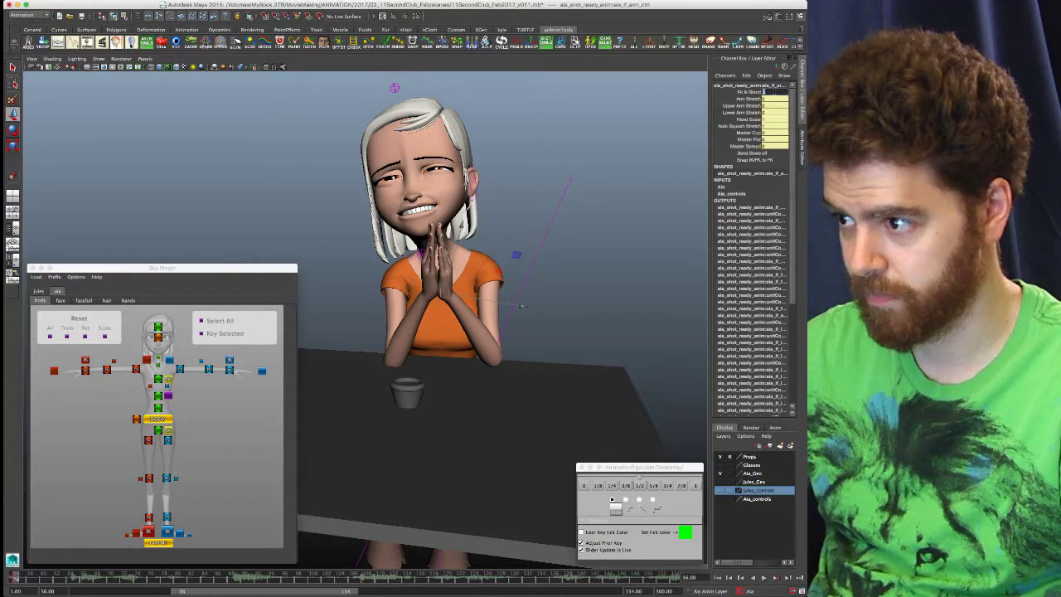
{"action": "type", "text": "0"}
{"action": "key", "text": "Return"}
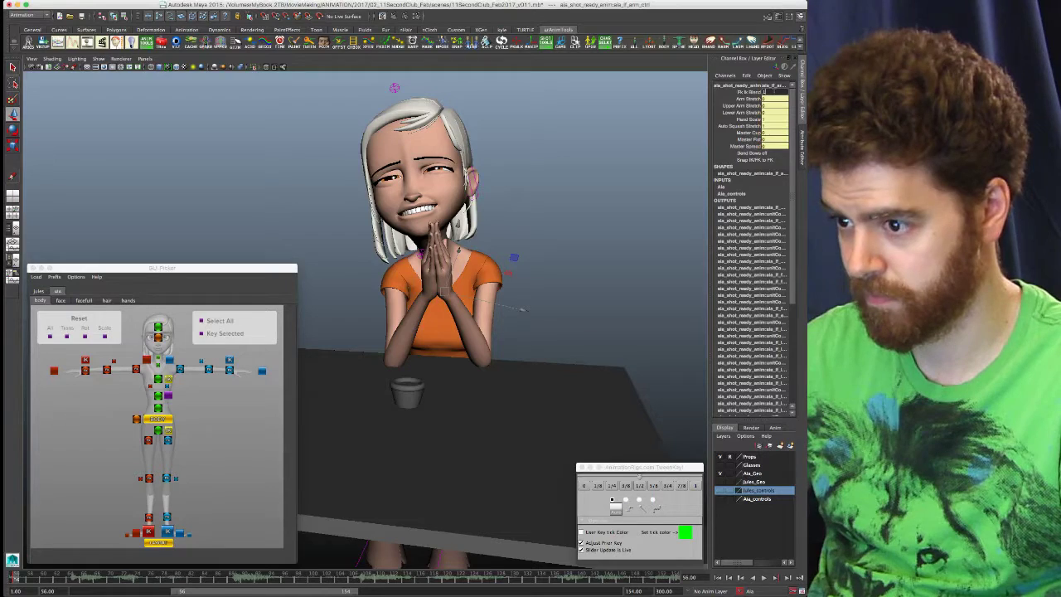
{"action": "type", "text": "1"}
{"action": "key", "text": "Return"}
- Rotate Aia's left IK hand in small amounts to press its palm flush against the right, checking from both sides
{"action": "left_click", "coordinate": [261, 371]}
{"action": "key", "text": "e"}
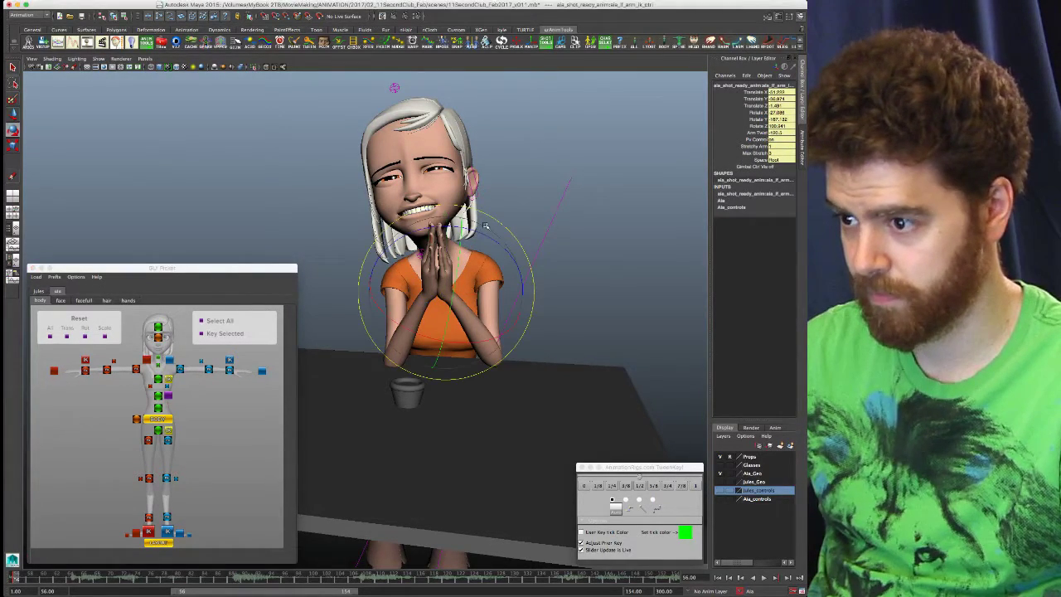
{"action": "left_click_drag", "start_coordinate": [486, 236], "coordinate": [485, 235]}
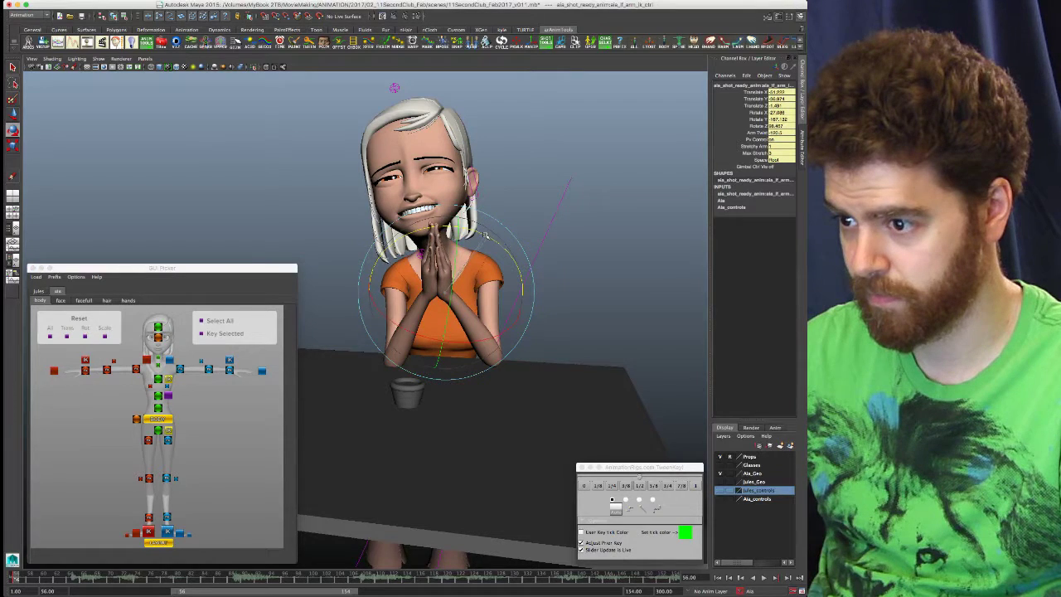
{"action": "left_click_drag", "start_coordinate": [500, 296], "coordinate": [472, 331], "text": "alt"}
{"action": "left_click_drag", "start_coordinate": [509, 258], "coordinate": [508, 260]}
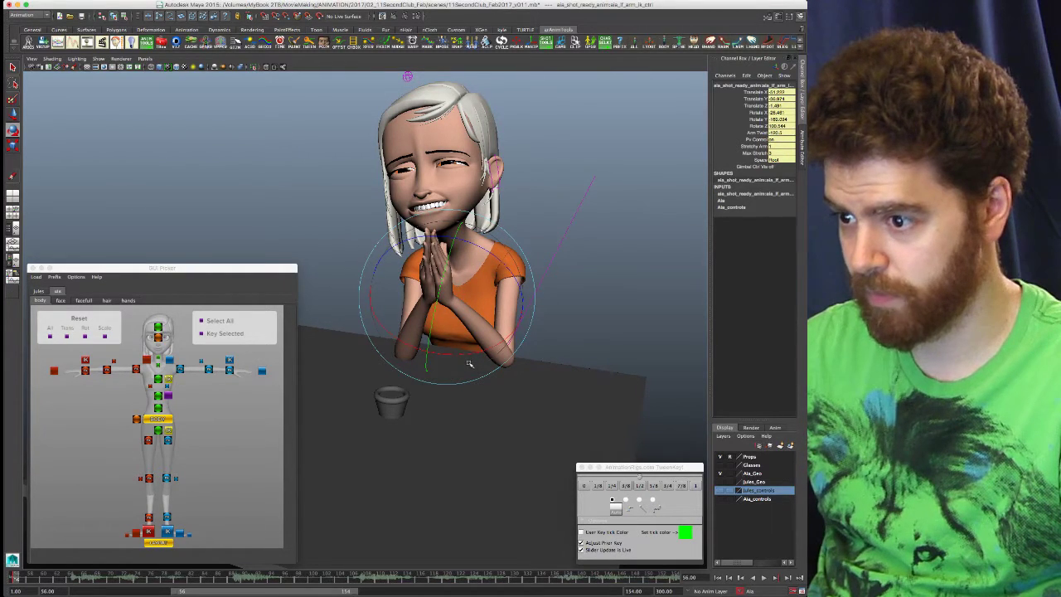
{"action": "left_click_drag", "start_coordinate": [470, 363], "coordinate": [467, 364]}
{"action": "left_click_drag", "start_coordinate": [469, 280], "coordinate": [395, 286], "text": "alt"}
{"action": "left_click_drag", "start_coordinate": [406, 235], "coordinate": [482, 338]}
{"action": "mouse_move", "coordinate": [442, 279]}
{"action": "left_mouse_down"}
{"action": "mouse_move", "coordinate": [433, 255]}
{"action": "mouse_move", "coordinate": [473, 286]}
{"action": "mouse_move", "coordinate": [427, 280]}
{"action": "left_mouse_up"}
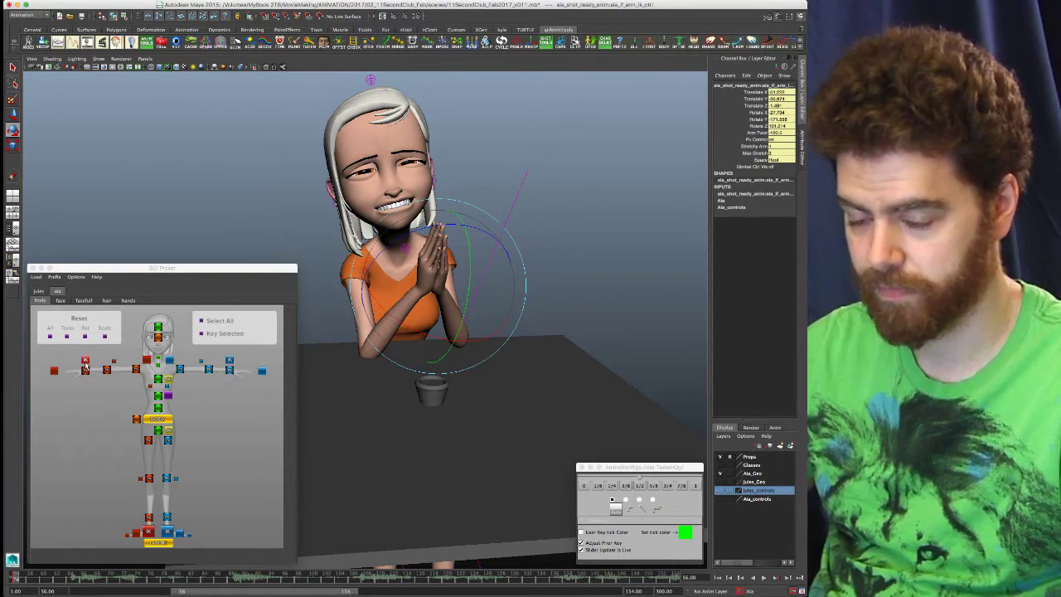
- Select Aia's right arm settings control and open its Fk Ik Blend value for editing
{"action": "left_click", "coordinate": [55, 372]}
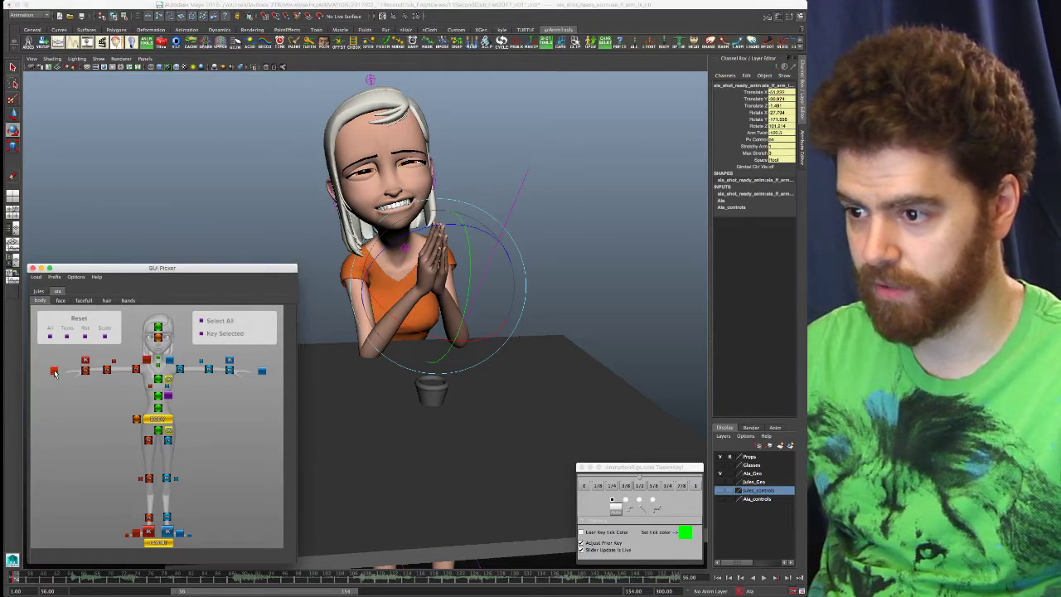
{"action": "left_click", "coordinate": [777, 91]}
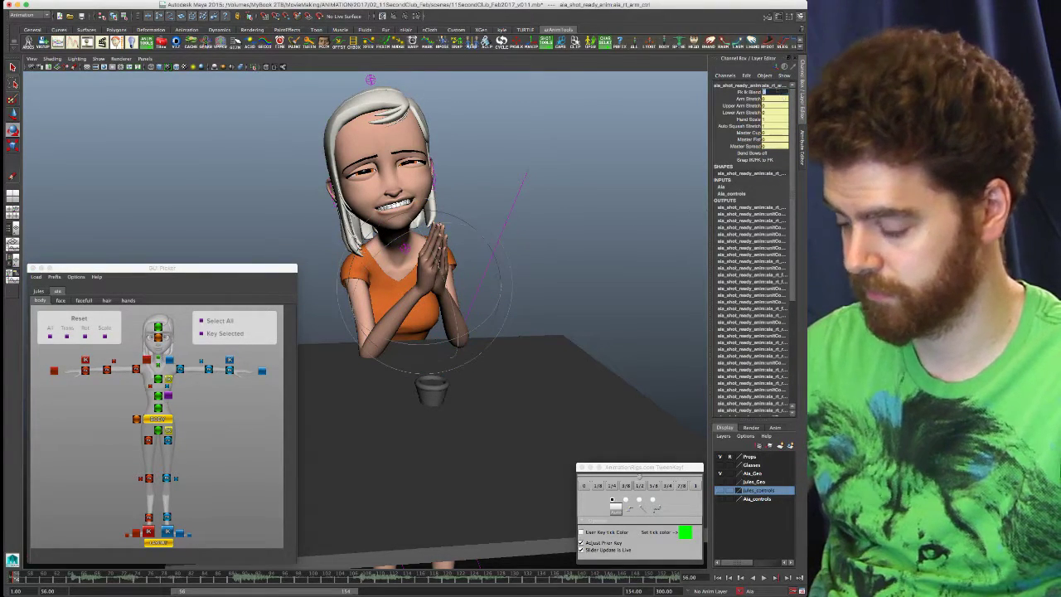
- Switch Aia's right arm to IK by setting its FK/IK Blend to 1
{"action": "type", "text": "1"}
{"action": "key", "text": "Return"}
{"action": "right_click_drag", "start_coordinate": [646, 247], "coordinate": [507, 240], "text": "alt"}
{"action": "middle_click_drag", "start_coordinate": [506, 239], "coordinate": [623, 218], "text": "alt"}
{"action": "left_click_drag", "start_coordinate": [572, 285], "coordinate": [545, 282], "text": "alt"}
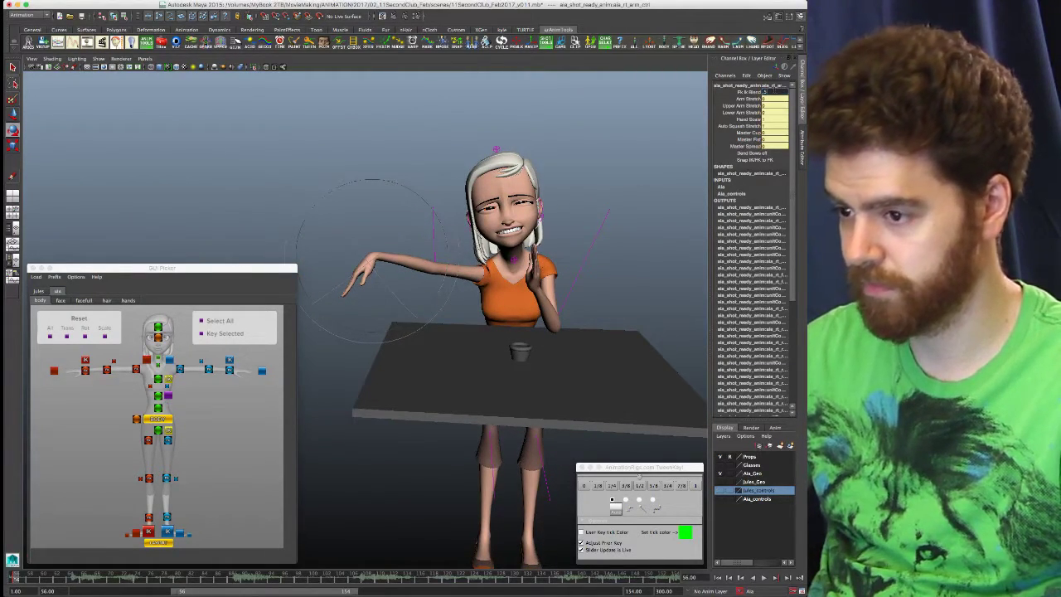
{"action": "type", "text": "1"}
{"action": "key", "text": "Return"}
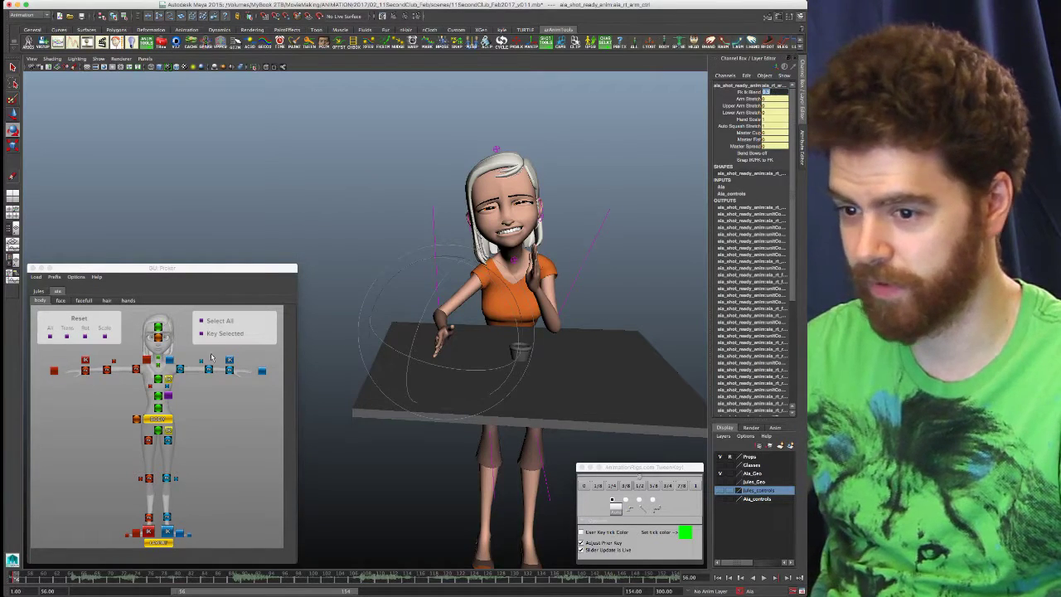
- Move and rotate Aia's right arm IK control so the right palm meets the left hand in the praying pose
{"action": "left_click", "coordinate": [85, 360]}
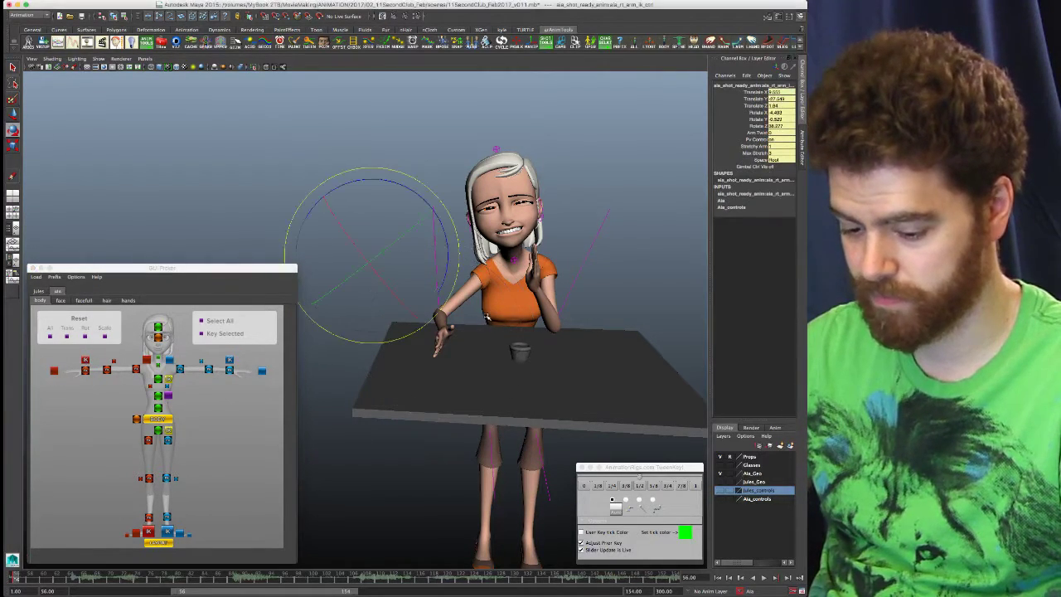
{"action": "key", "text": "w"}
{"action": "left_click_drag", "start_coordinate": [372, 258], "coordinate": [496, 291]}
{"action": "key", "text": "e"}
{"action": "right_click_drag", "start_coordinate": [500, 290], "coordinate": [667, 277], "text": "alt"}
{"action": "middle_click_drag", "start_coordinate": [630, 275], "coordinate": [378, 372], "text": "alt"}
{"action": "left_click_drag", "start_coordinate": [377, 371], "coordinate": [503, 224], "text": "alt"}
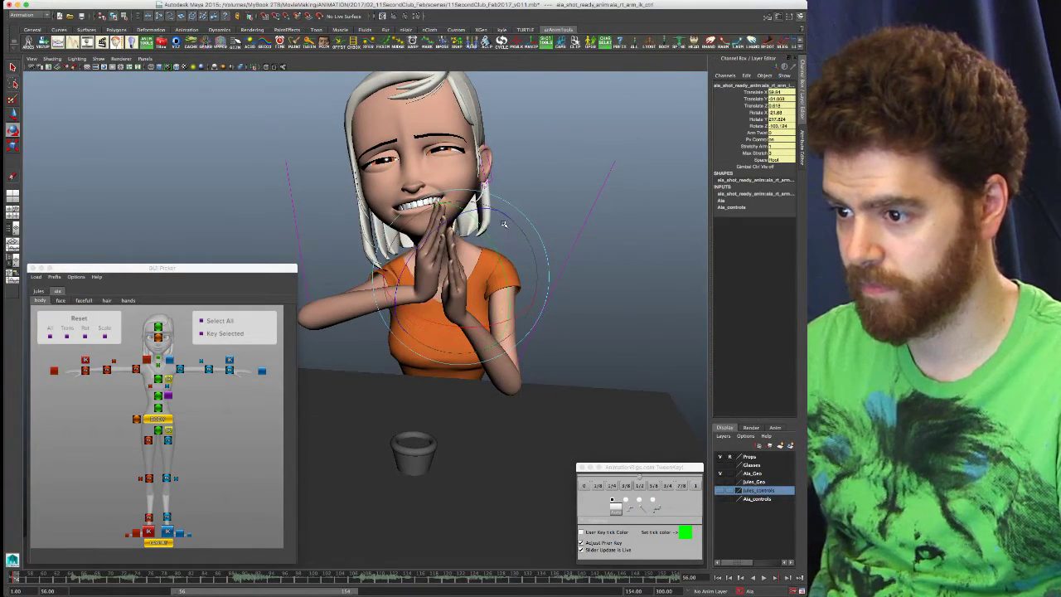
- Lower the right arm IK control and refine its rotation and depth so both palms line up in front of the chest
{"action": "key", "text": "w"}
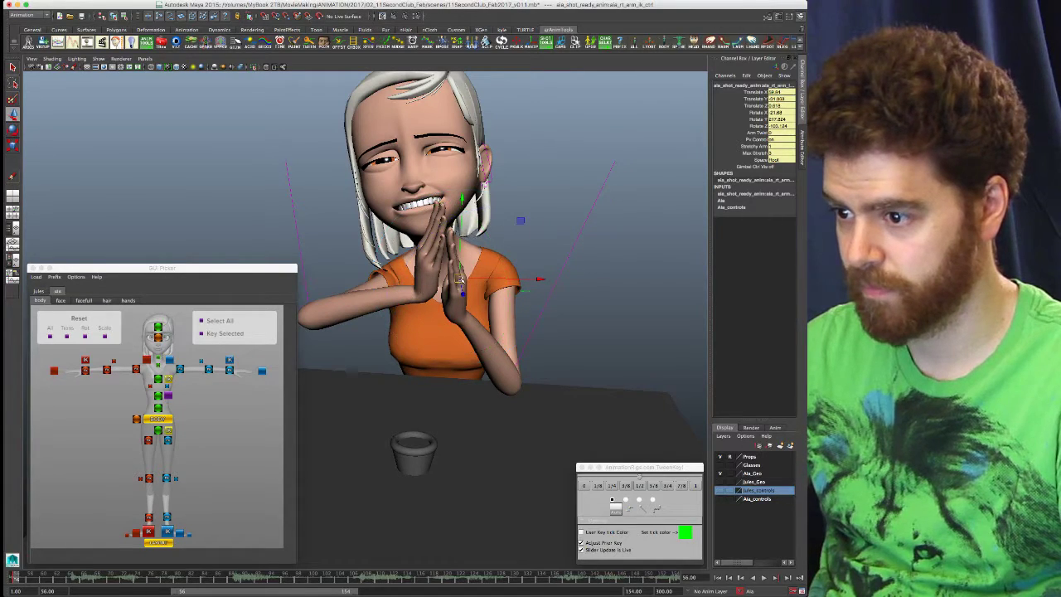
{"action": "left_click_drag", "start_coordinate": [458, 279], "coordinate": [462, 305]}
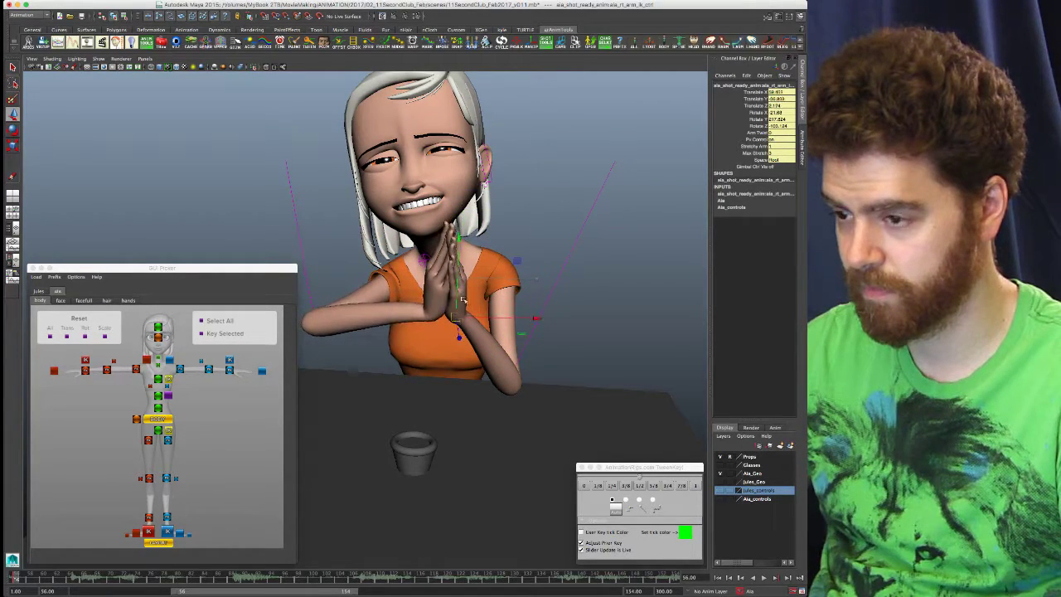
{"action": "key", "text": "e"}
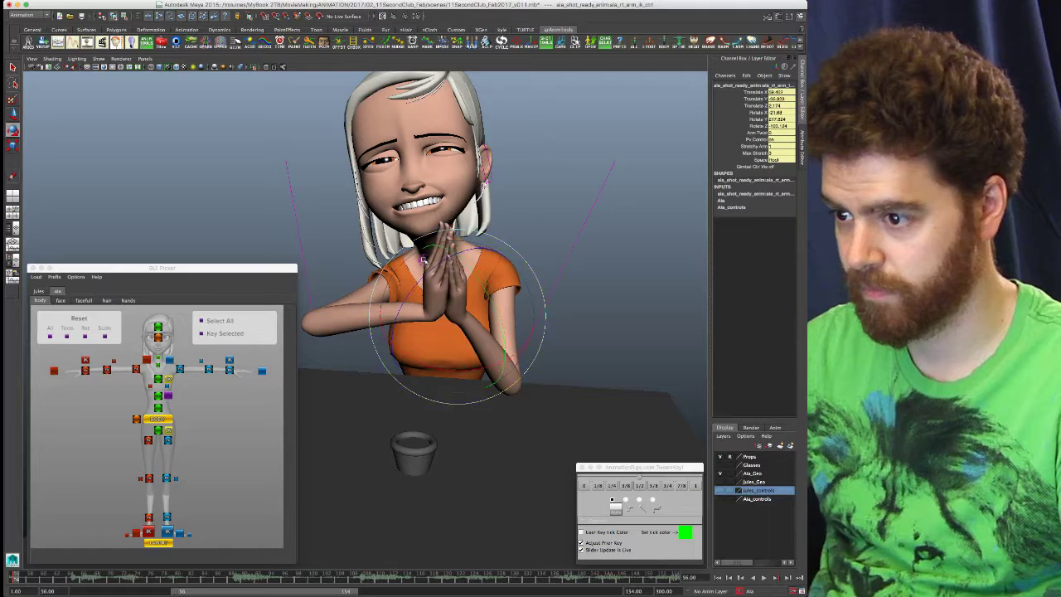
{"action": "left_click_drag", "start_coordinate": [453, 303], "coordinate": [537, 301], "text": "alt"}
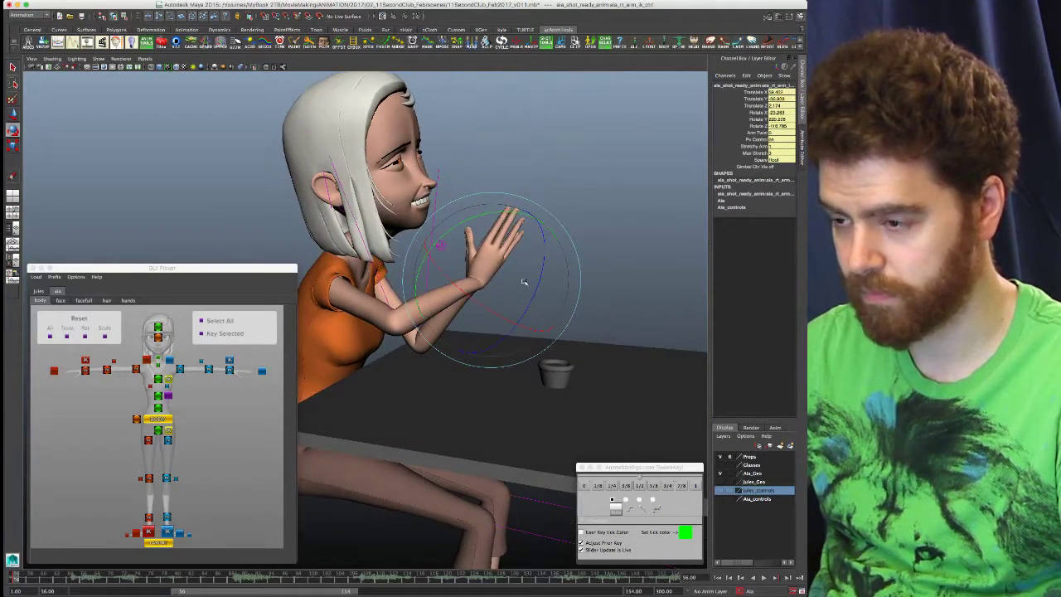
{"action": "key", "text": "w"}
{"action": "left_click_drag", "start_coordinate": [490, 283], "coordinate": [423, 270]}
{"action": "left_click_drag", "start_coordinate": [552, 242], "coordinate": [559, 234], "text": "alt"}
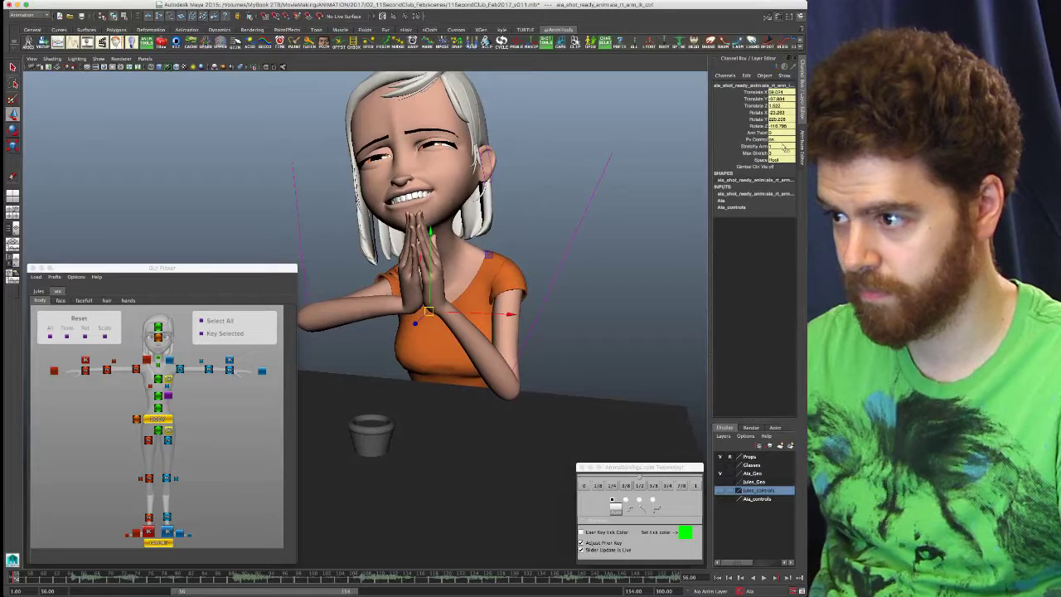
- Set the right arm IK control's Arm Twist to about 114.7 and shift the hand back beside the left palm
{"action": "left_click", "coordinate": [756, 133]}
{"action": "middle_click_drag", "start_coordinate": [412, 331], "coordinate": [654, 351]}
{"action": "left_click_drag", "start_coordinate": [449, 377], "coordinate": [463, 375], "text": "alt"}
{"action": "key", "text": "w"}
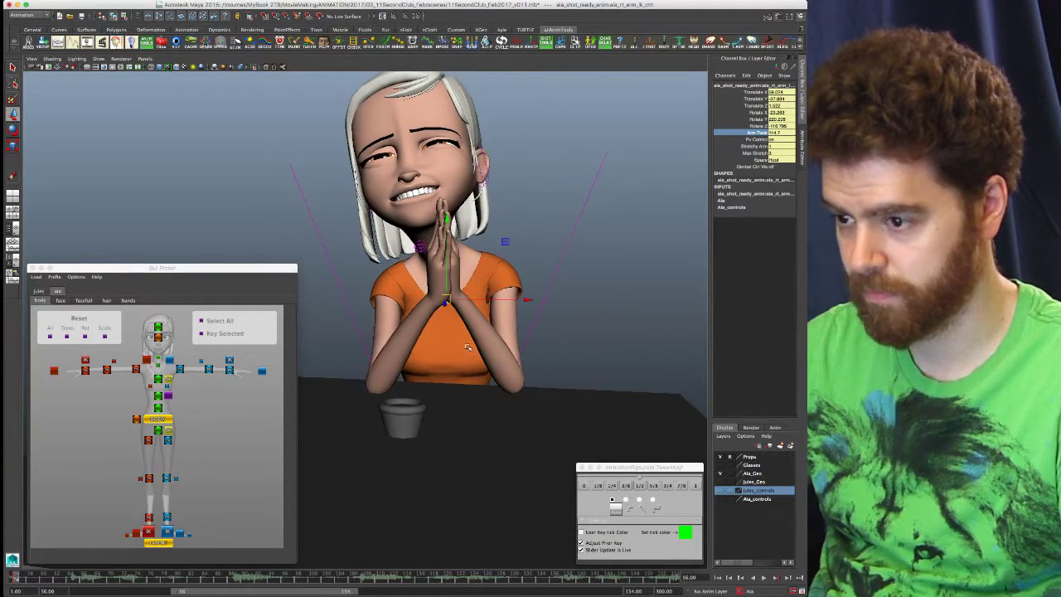
{"action": "left_click_drag", "start_coordinate": [528, 300], "coordinate": [502, 300]}
{"action": "left_click_drag", "start_coordinate": [422, 300], "coordinate": [422, 296]}
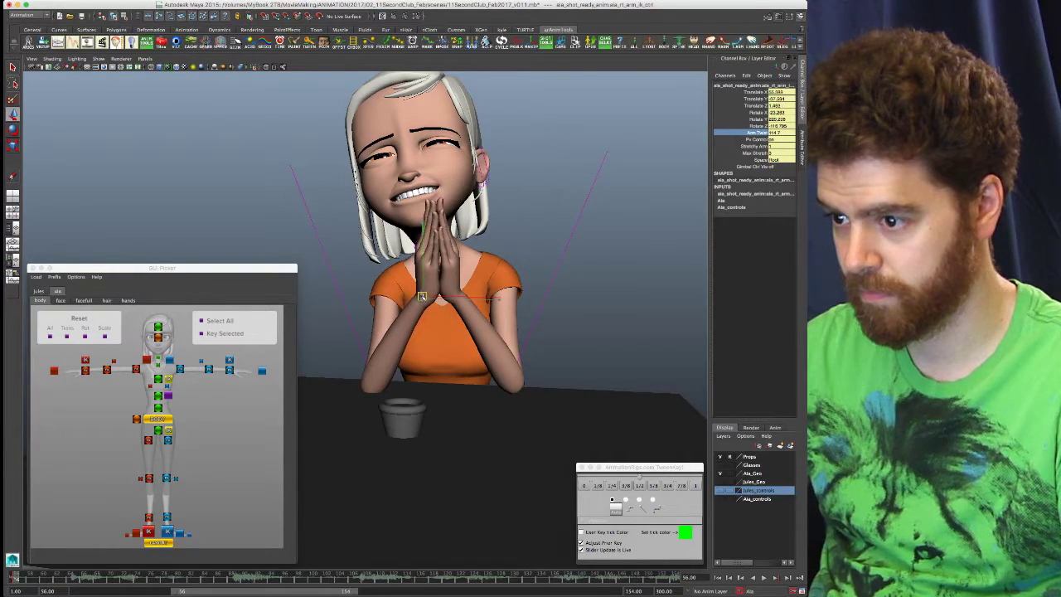
- Check the right arm's IK pose against its FK pose, leaving the FK/IK Blend at 1
{"action": "left_click", "coordinate": [54, 371]}
{"action": "type", "text": "1"}
{"action": "key", "text": "Return"}
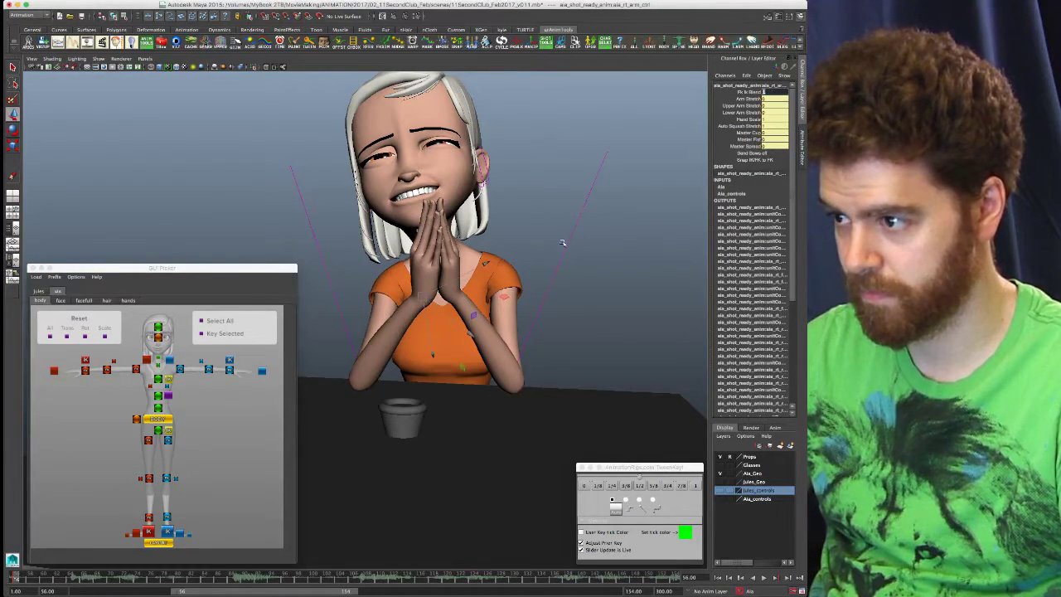
- Rotate the right arm IK control so the right palm faces the left palm when seen from above
{"action": "left_click", "coordinate": [84, 362]}
{"action": "left_click_drag", "start_coordinate": [394, 344], "coordinate": [473, 368], "text": "alt"}
{"action": "left_click_drag", "start_coordinate": [573, 414], "coordinate": [524, 364], "text": "alt"}
{"action": "key", "text": "e"}
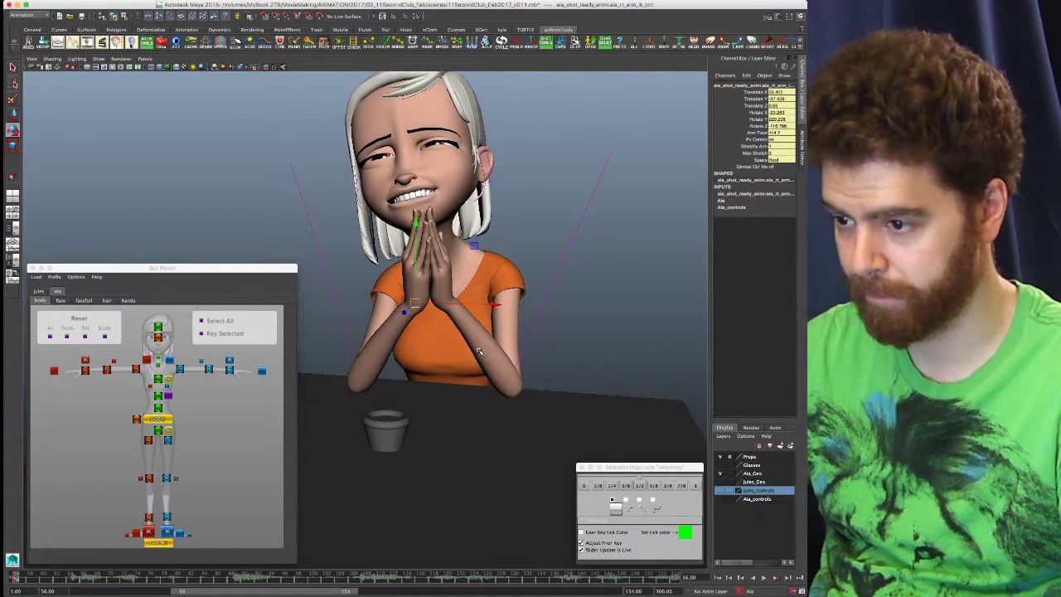
{"action": "left_click_drag", "start_coordinate": [438, 351], "coordinate": [447, 329]}
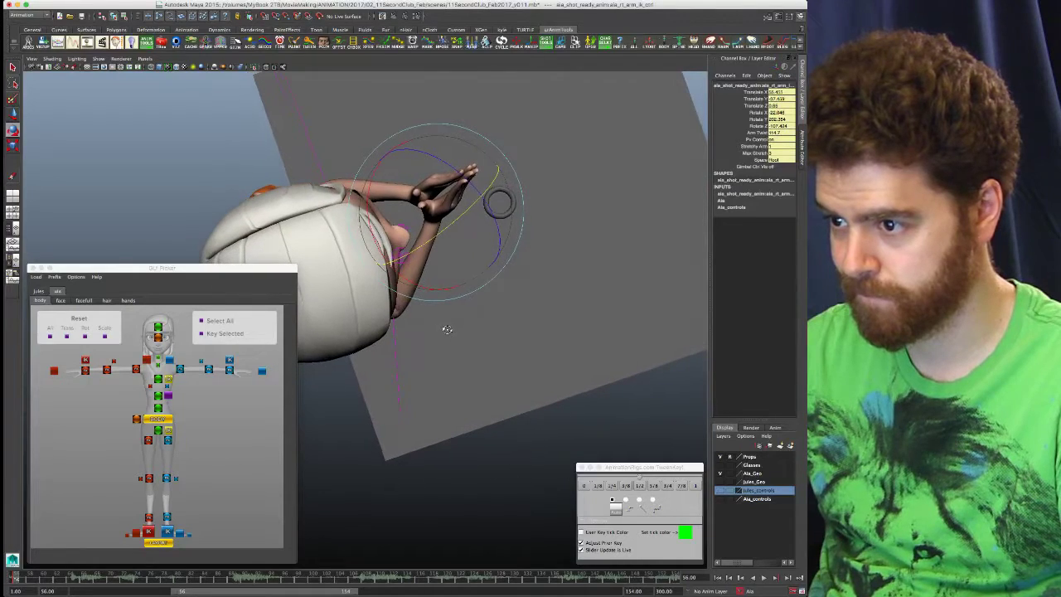
{"action": "left_click_drag", "start_coordinate": [407, 282], "coordinate": [430, 261]}
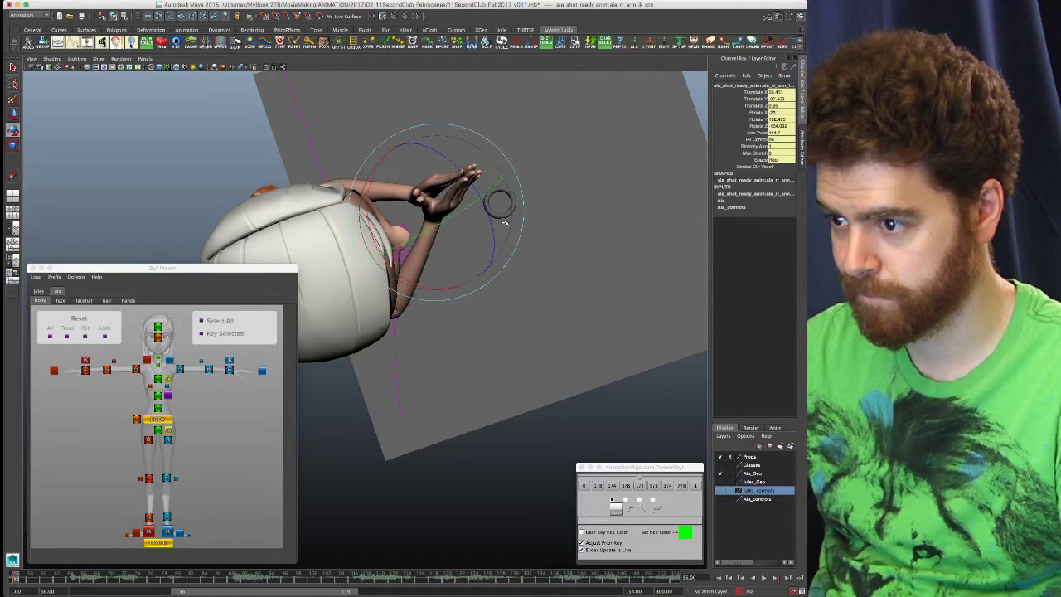
{"action": "left_click_drag", "start_coordinate": [481, 234], "coordinate": [482, 233]}
- Nudge the right arm IK control sideways and rotate it slightly to tighten the fit between the palms
{"action": "left_click_drag", "start_coordinate": [519, 290], "coordinate": [424, 247], "text": "alt"}
{"action": "right_click_drag", "start_coordinate": [573, 275], "coordinate": [589, 343], "text": "alt"}
{"action": "left_click_drag", "start_coordinate": [588, 342], "coordinate": [564, 346], "text": "alt"}
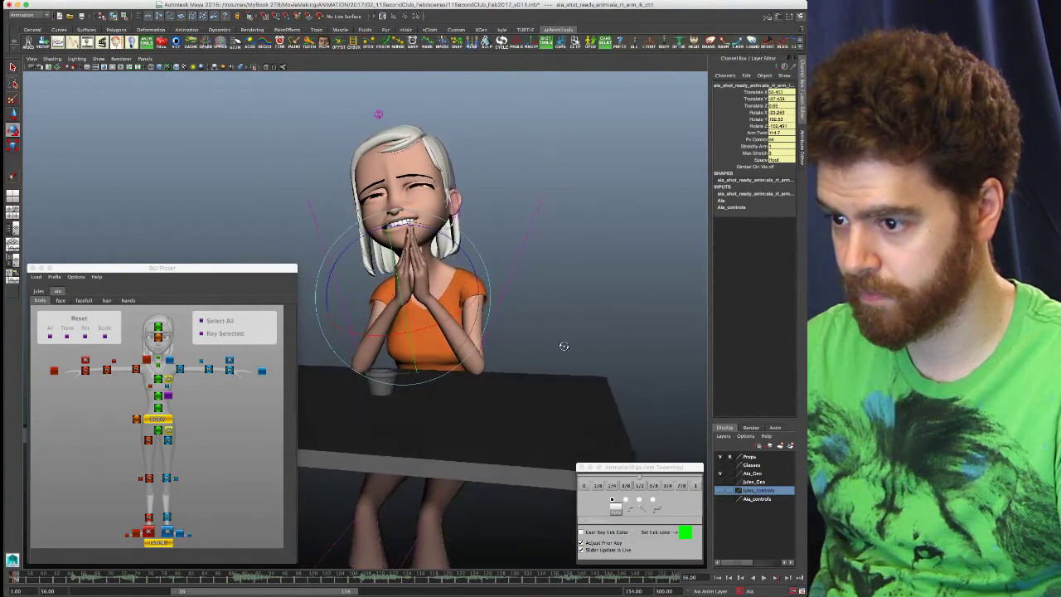
{"action": "key", "text": "w"}
{"action": "left_click_drag", "start_coordinate": [484, 296], "coordinate": [481, 297]}
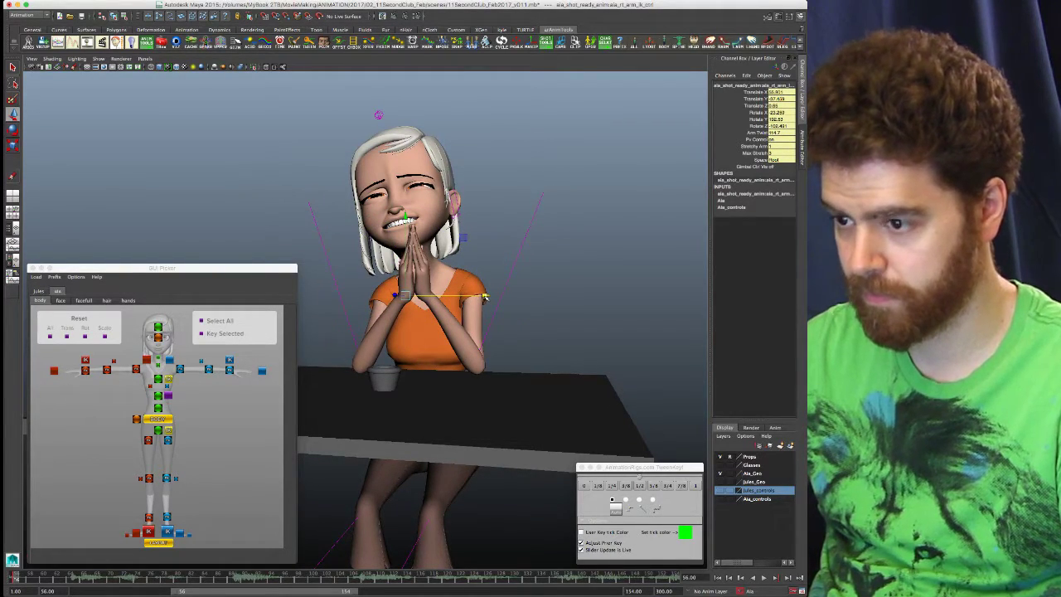
{"action": "key", "text": "e"}
{"action": "left_click_drag", "start_coordinate": [460, 240], "coordinate": [453, 239]}
{"action": "left_click_drag", "start_coordinate": [432, 282], "coordinate": [505, 302], "text": "alt"}
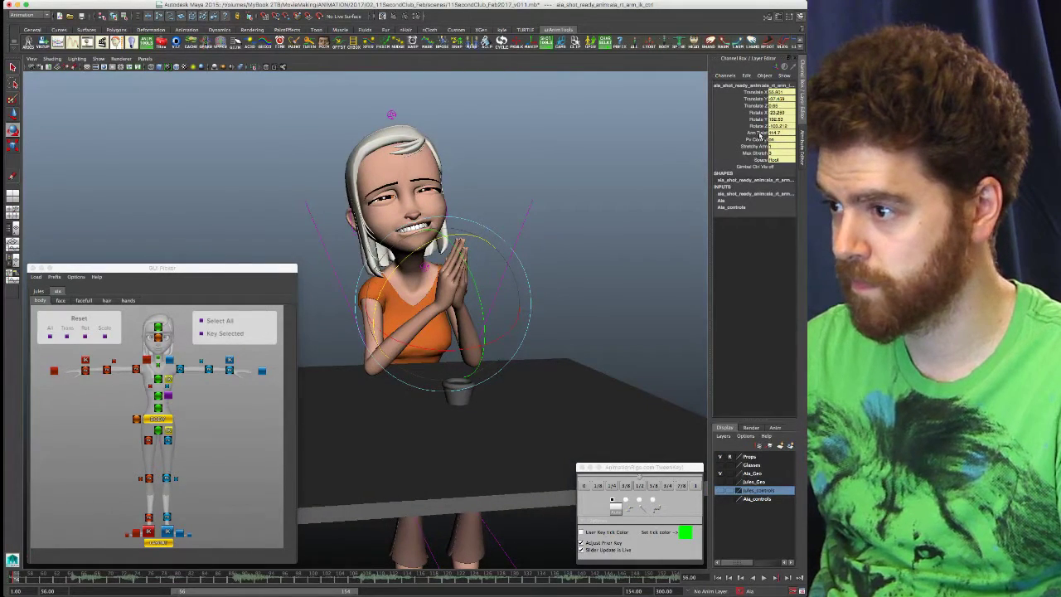
- Increase the right arm IK control's Arm Twist slightly to adjust the elbow's direction
{"action": "left_click", "coordinate": [761, 134]}
{"action": "middle_click_drag", "start_coordinate": [512, 307], "coordinate": [510, 307]}
{"action": "left_click_drag", "start_coordinate": [513, 312], "coordinate": [531, 346], "text": "alt"}
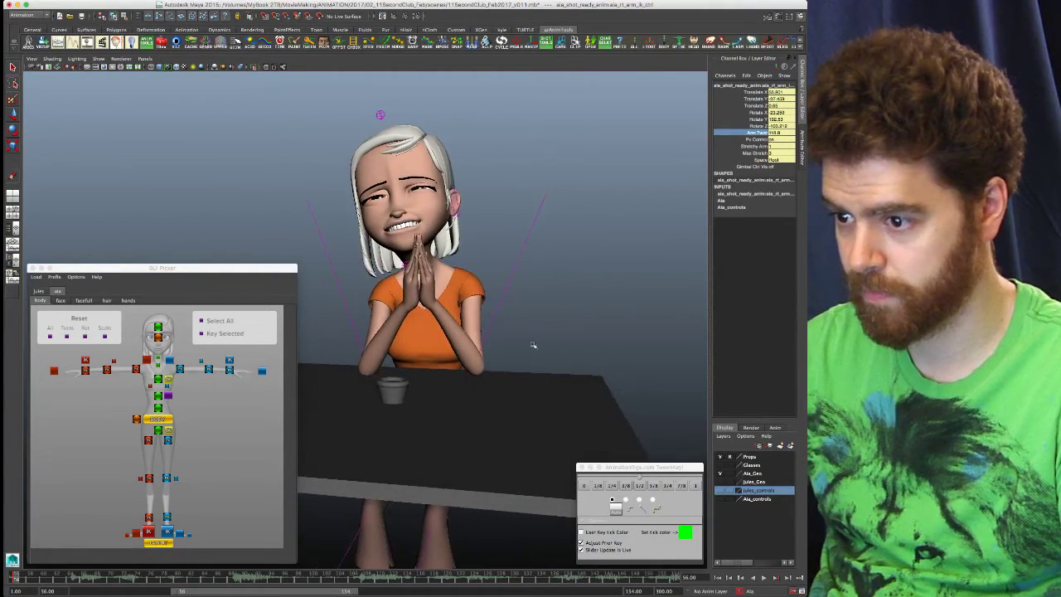
- Compare the right arm's FK and IK poses by setting the FK/IK Blend to 0 and back to 1
{"action": "left_click", "coordinate": [54, 371]}
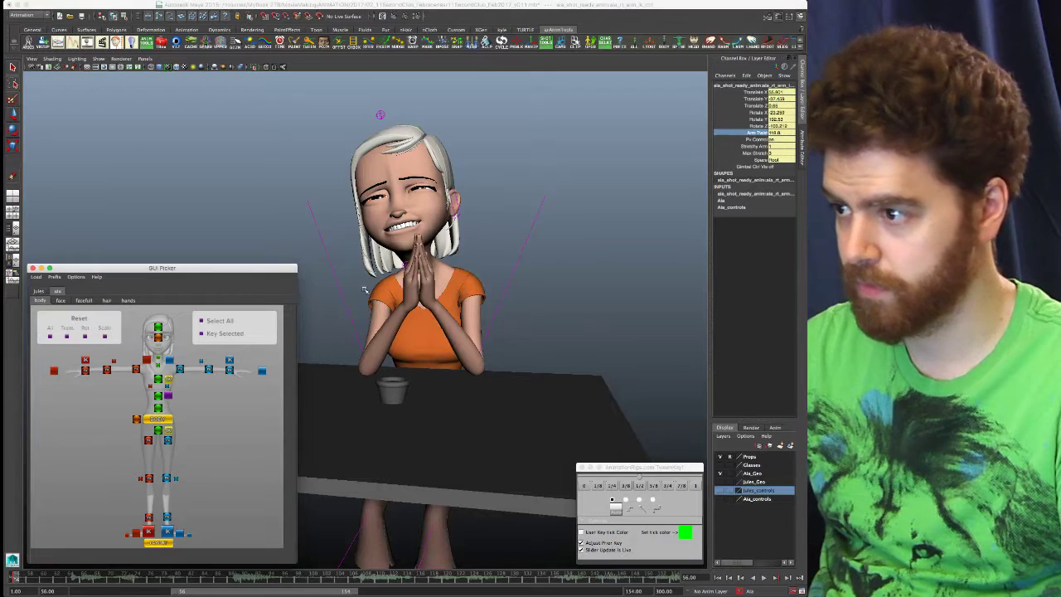
{"action": "left_click", "coordinate": [773, 93]}
{"action": "type", "text": "0"}
{"action": "key", "text": "Return"}
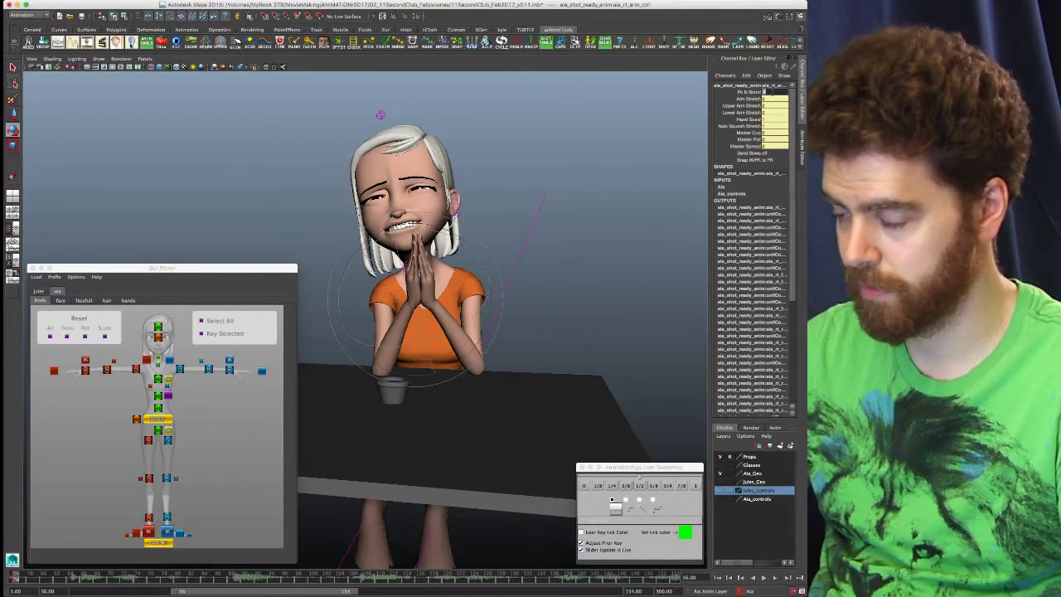
{"action": "type", "text": "1"}
{"action": "key", "text": "Return"}
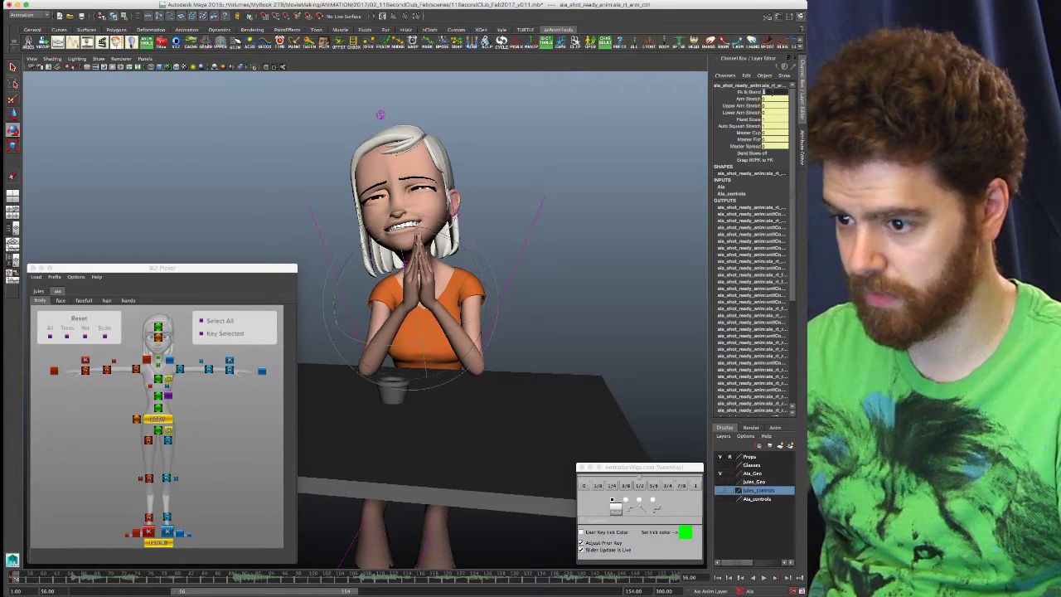
- Adjust the right arm IK control's Arm Twist to bring the right elbow inward, closer to the torso
{"action": "left_click", "coordinate": [86, 362]}
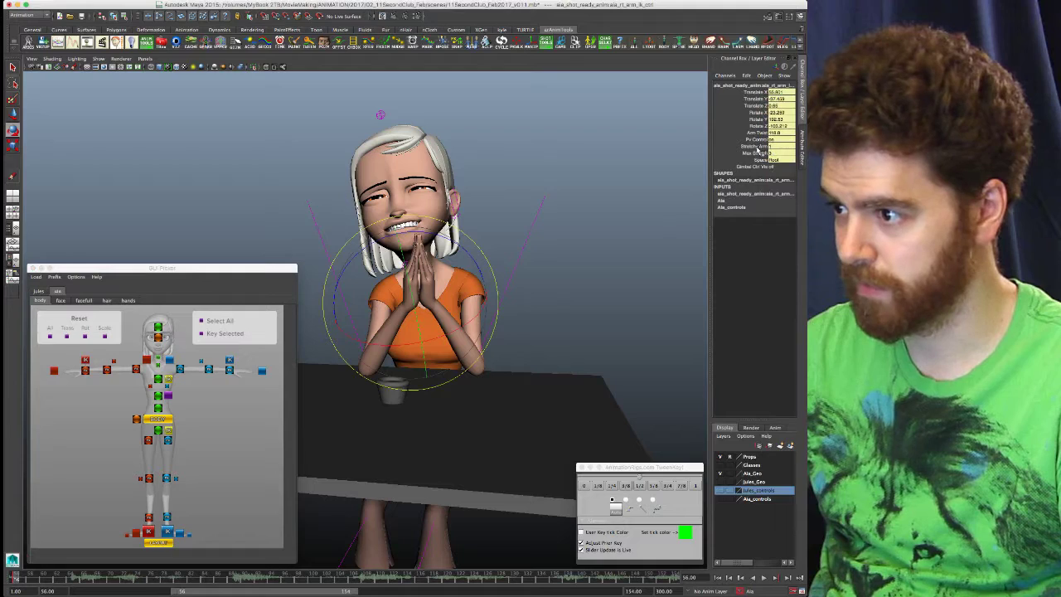
{"action": "left_click", "coordinate": [759, 139]}
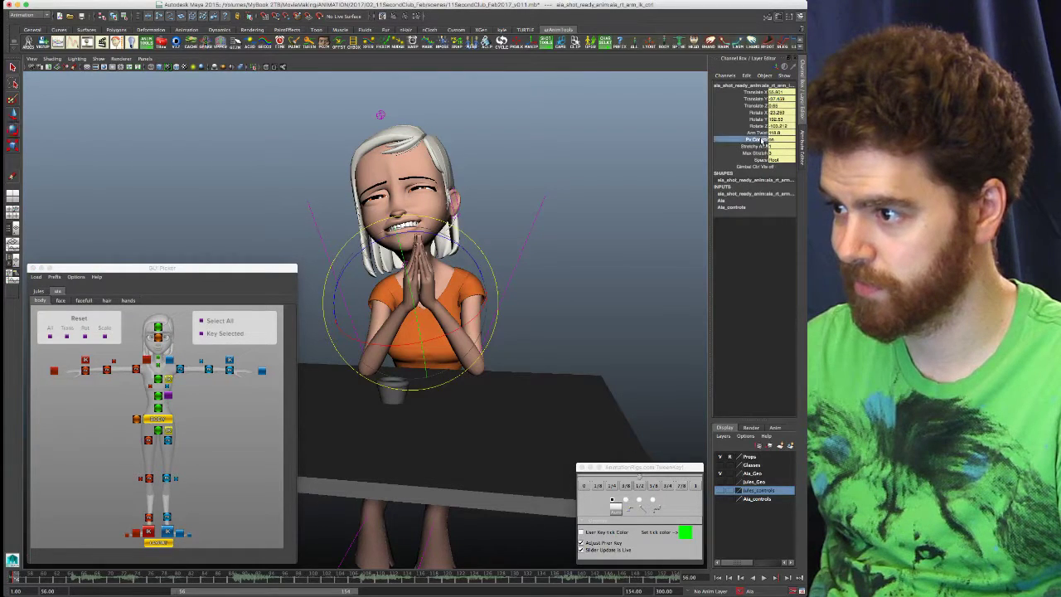
{"action": "left_click", "coordinate": [756, 133]}
{"action": "middle_click_drag", "start_coordinate": [388, 411], "coordinate": [429, 400]}
- Move the right arm IK control toward the left hand and rotate it to realign the palms
{"action": "key", "text": "w"}
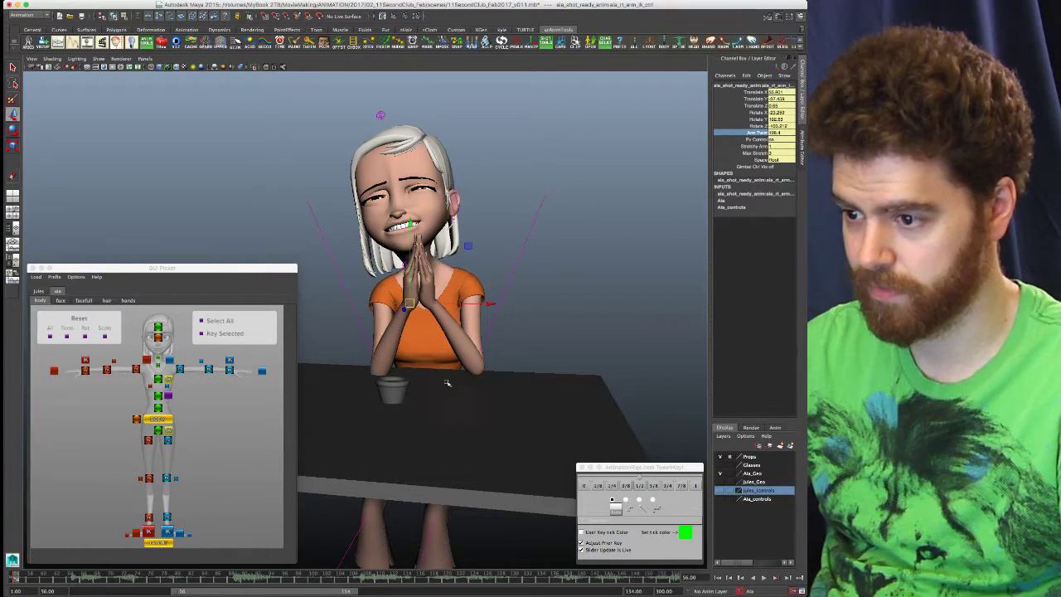
{"action": "left_click_drag", "start_coordinate": [413, 303], "coordinate": [432, 296]}
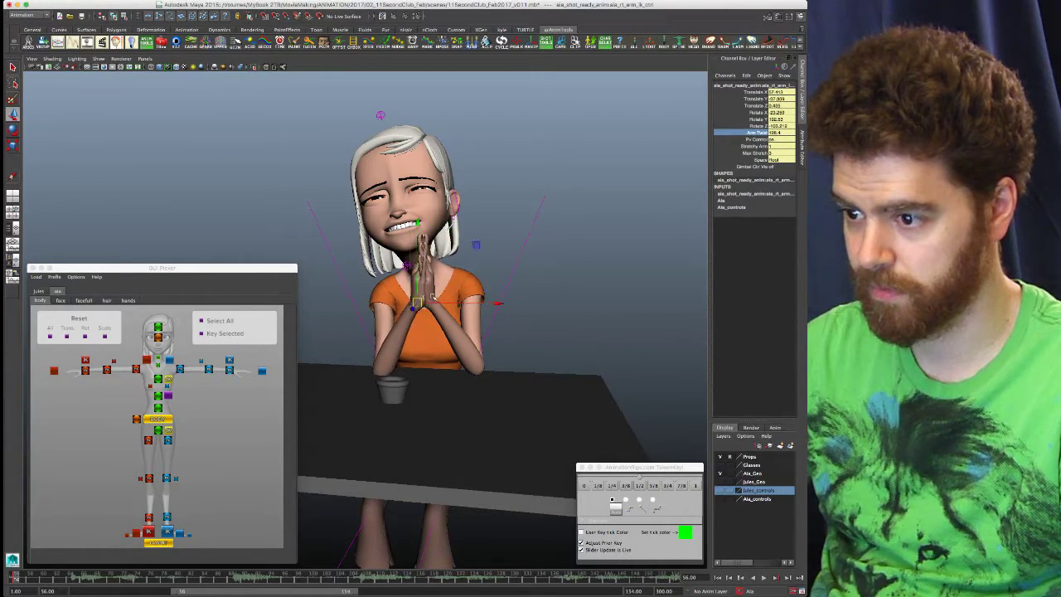
{"action": "key", "text": "e"}
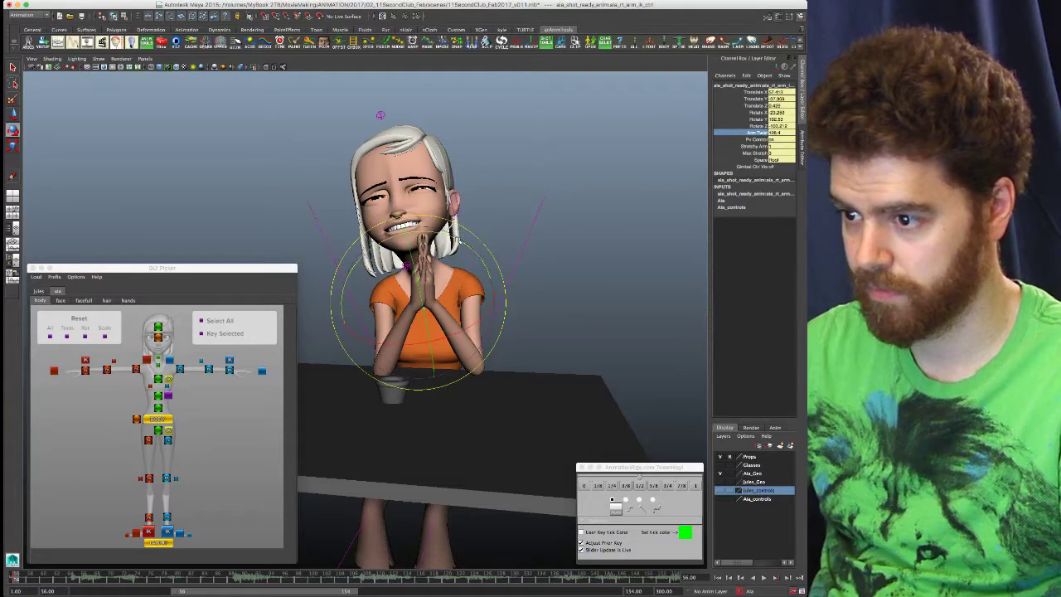
{"action": "left_click_drag", "start_coordinate": [448, 238], "coordinate": [449, 236]}
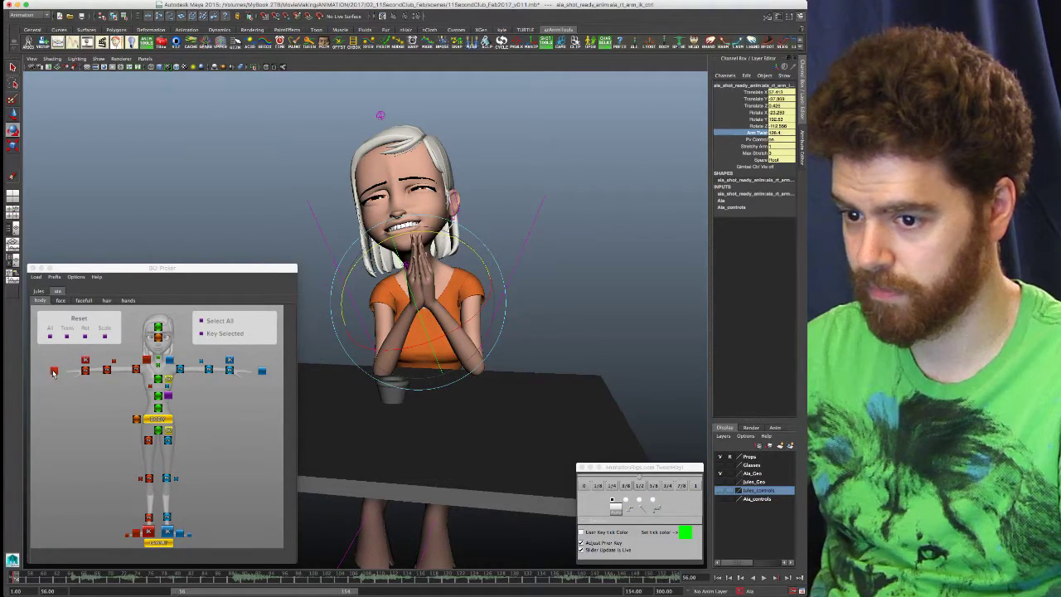
- Compare the adjusted right arm's IK pose with the FK pose, returning the FK/IK Blend to 1
{"action": "left_click", "coordinate": [53, 372]}
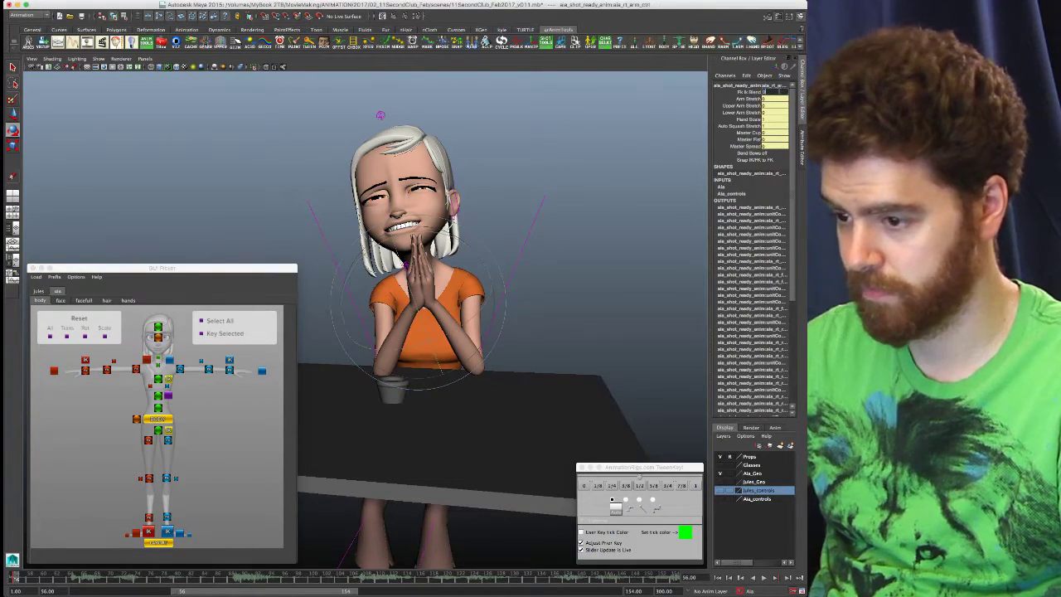
{"action": "key", "text": "Return"}
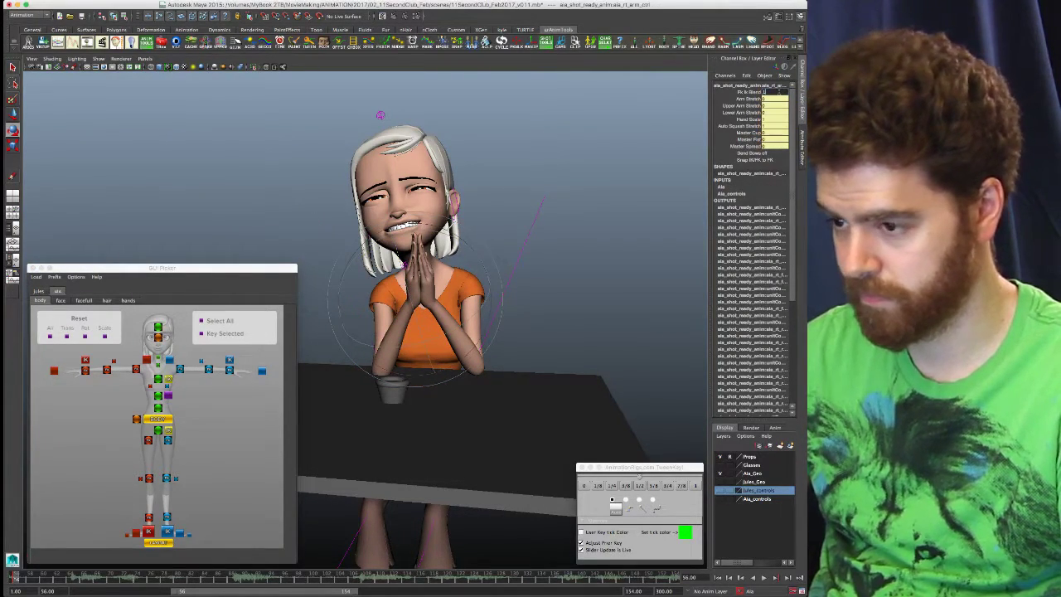
{"action": "type", "text": "1"}
{"action": "key", "text": "Return"}
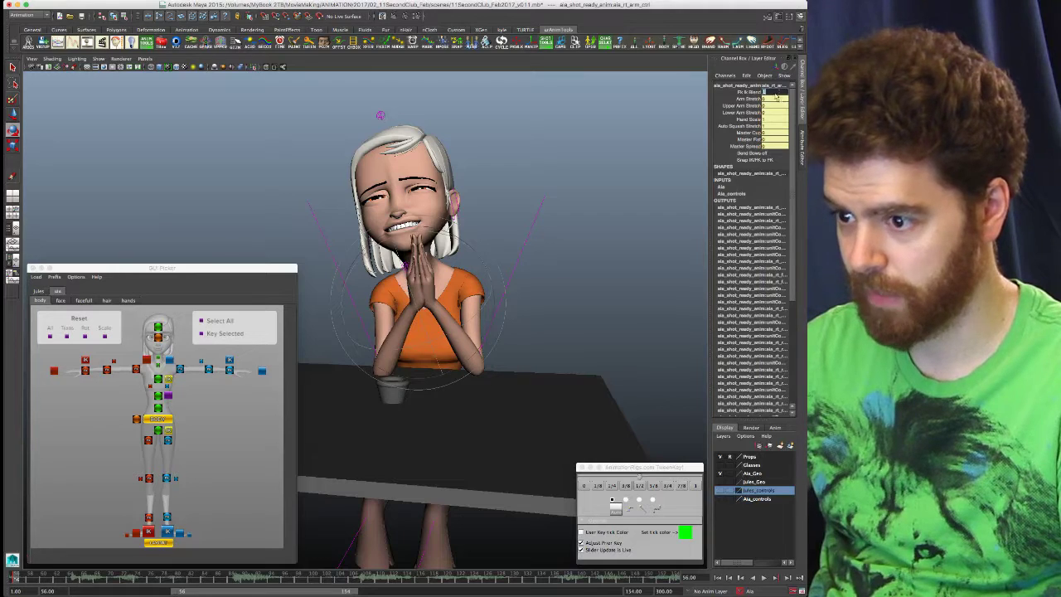
- Reposition and rotate the right arm IK control, viewed from above, to seat the right palm against the left
{"action": "left_click_drag", "start_coordinate": [465, 318], "coordinate": [429, 388], "text": "alt"}
{"action": "key", "text": "w"}
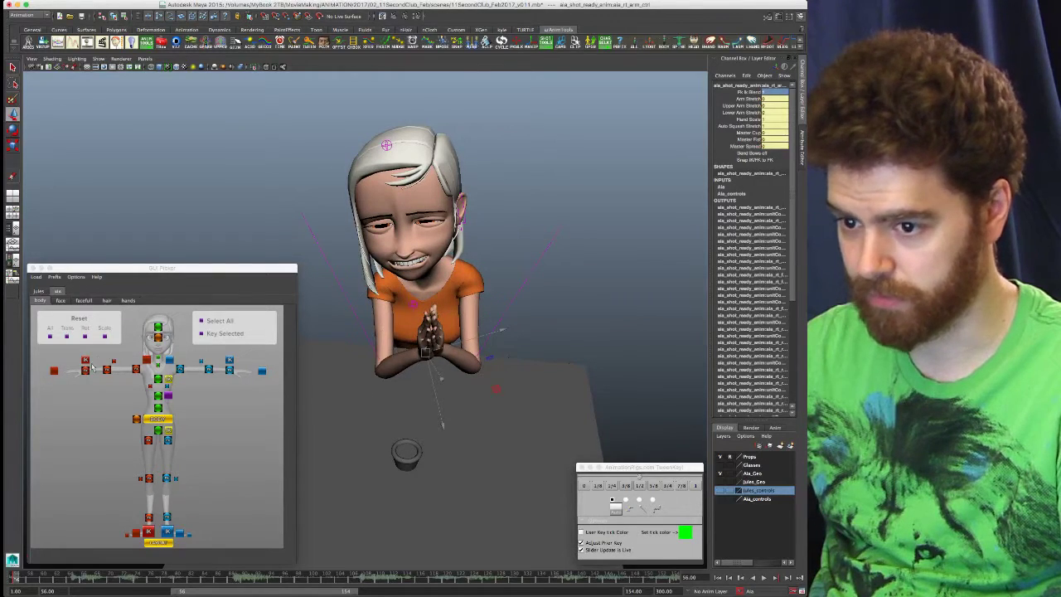
{"action": "left_click", "coordinate": [84, 369]}
{"action": "left_click_drag", "start_coordinate": [429, 409], "coordinate": [429, 405]}
{"action": "left_click_drag", "start_coordinate": [504, 353], "coordinate": [502, 354]}
{"action": "key", "text": "e"}
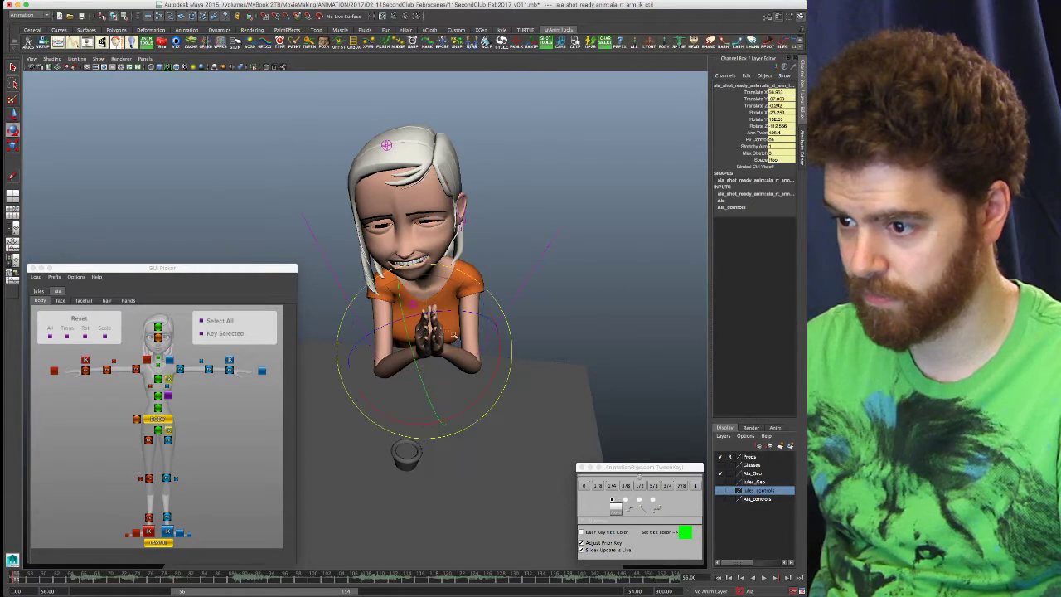
{"action": "left_click_drag", "start_coordinate": [446, 312], "coordinate": [450, 338]}
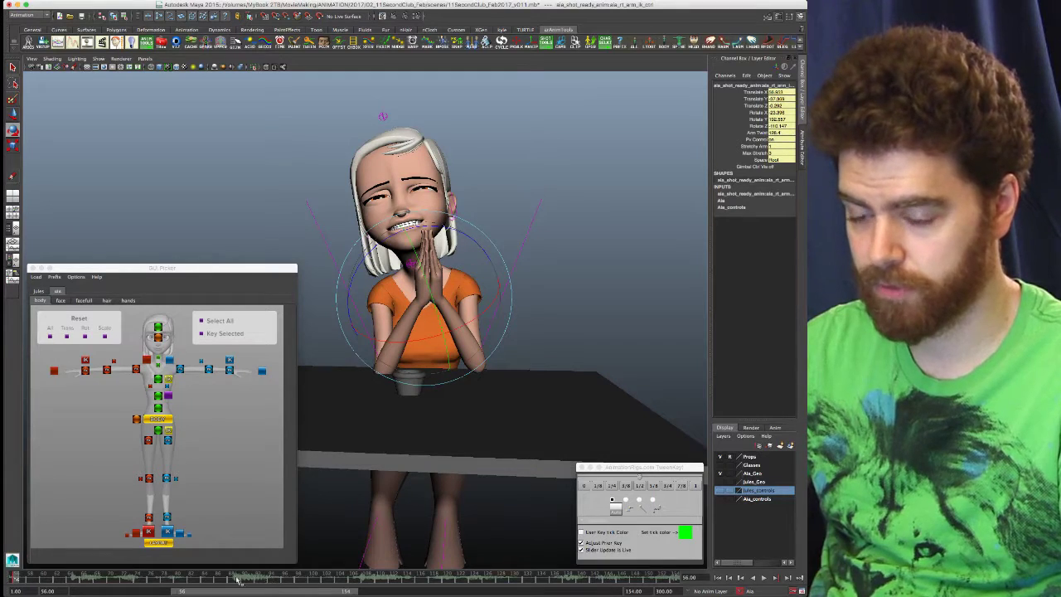
- Select both arms' settings controls and frame their FK/IK Blend curves in the Graph Editor
{"action": "left_click", "coordinate": [262, 372]}
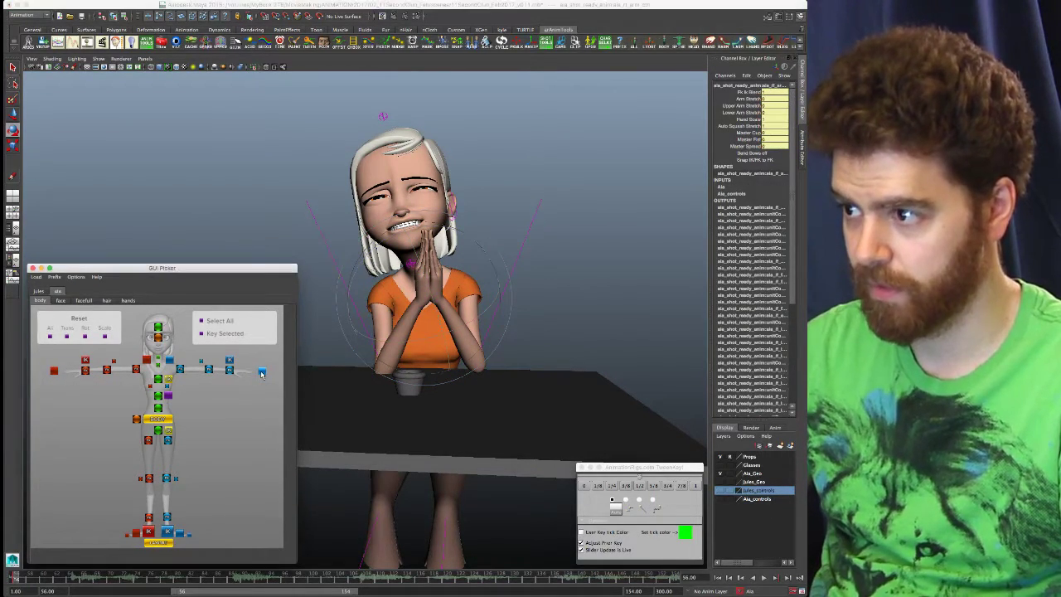
{"action": "left_click", "coordinate": [262, 372]}
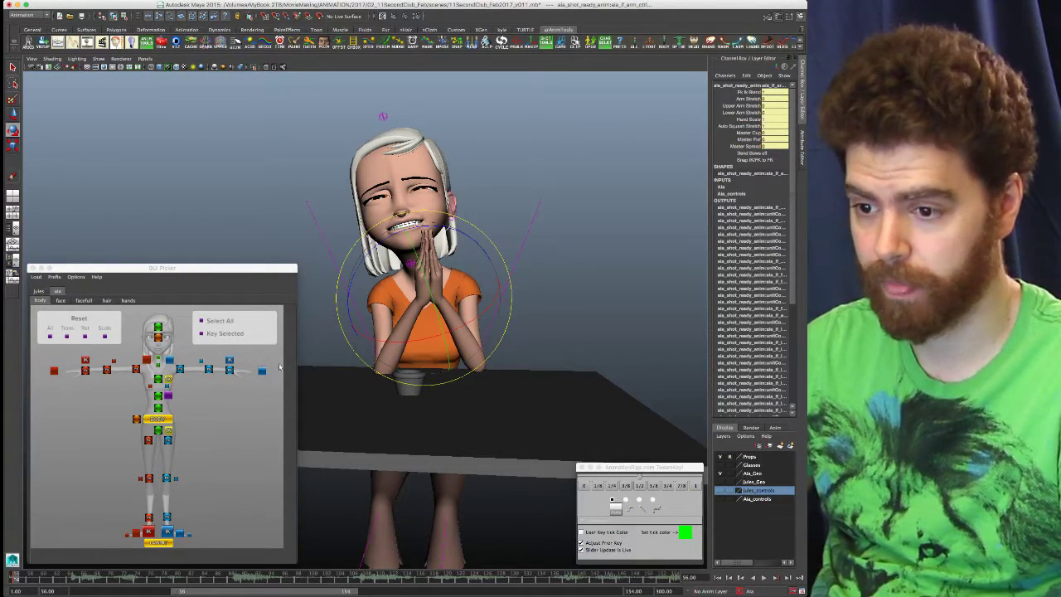
{"action": "key", "text": "space"}
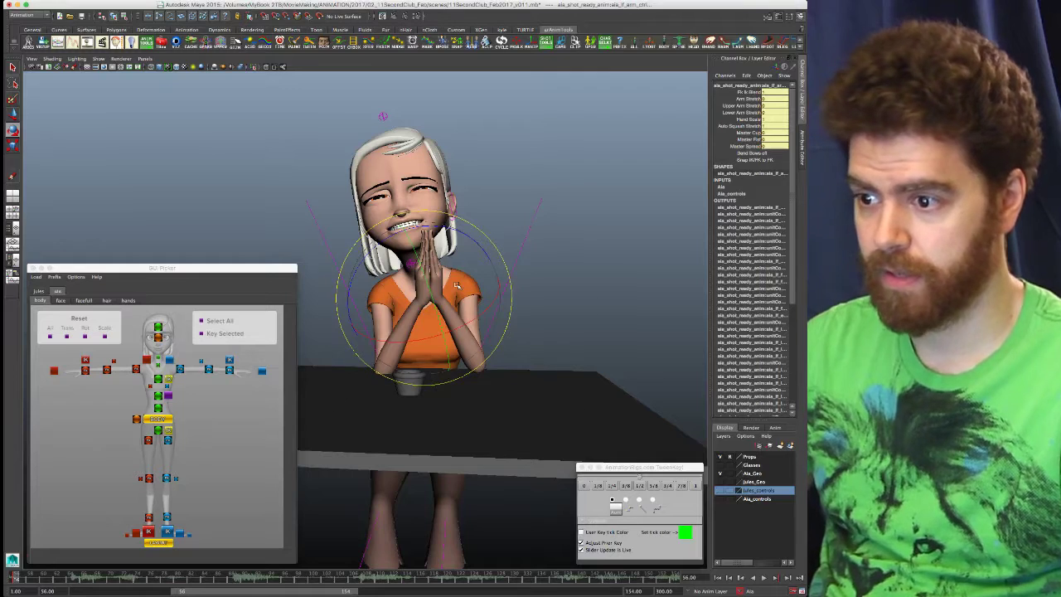
{"action": "left_click_drag", "start_coordinate": [227, 270], "coordinate": [0, 286]}
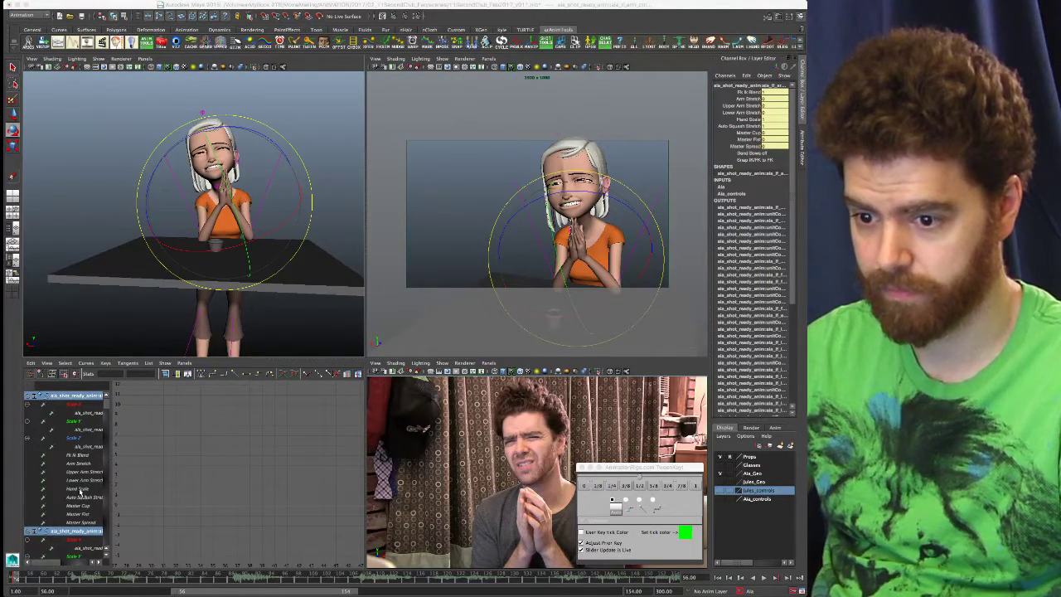
{"action": "scroll", "coordinate": [80, 494], "scroll_direction": "down", "scroll_amount": 3}
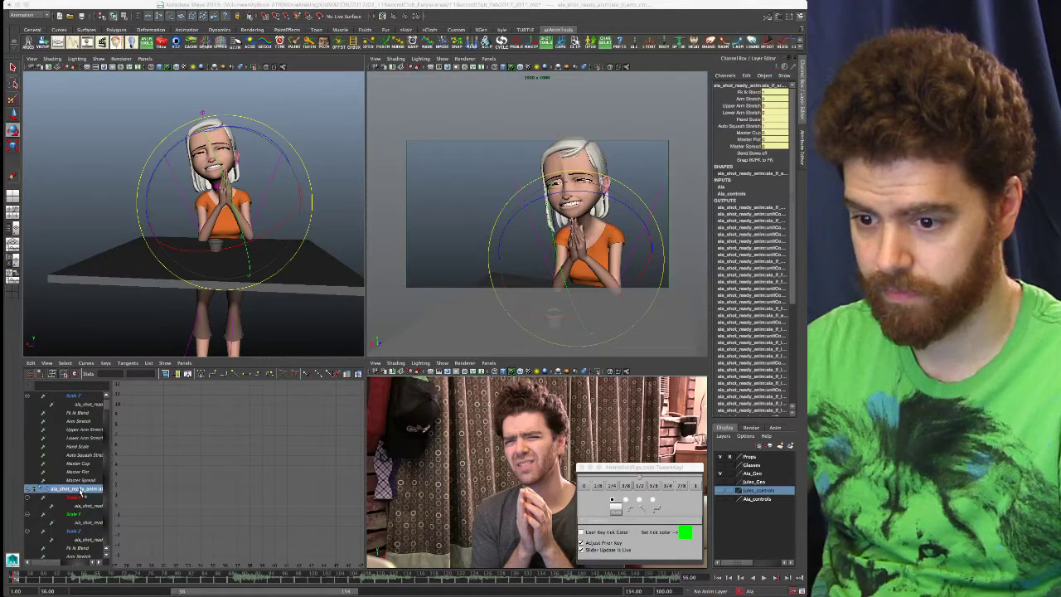
{"action": "left_click", "coordinate": [80, 413]}
{"action": "scroll", "coordinate": [103, 423], "scroll_direction": "down", "scroll_amount": 6}
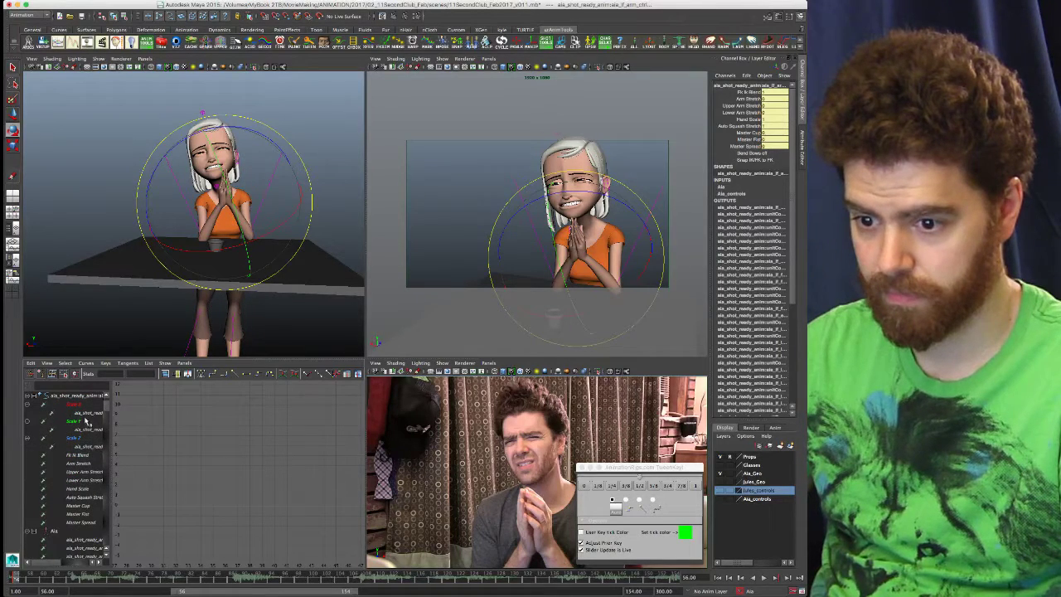
{"action": "left_click", "coordinate": [78, 456]}
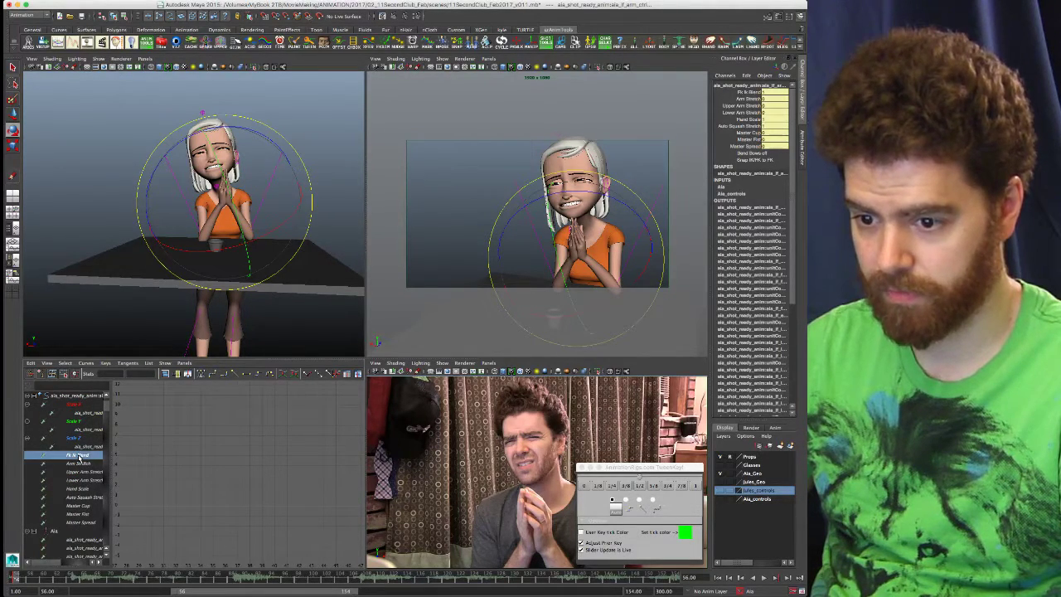
{"action": "key", "text": "f"}
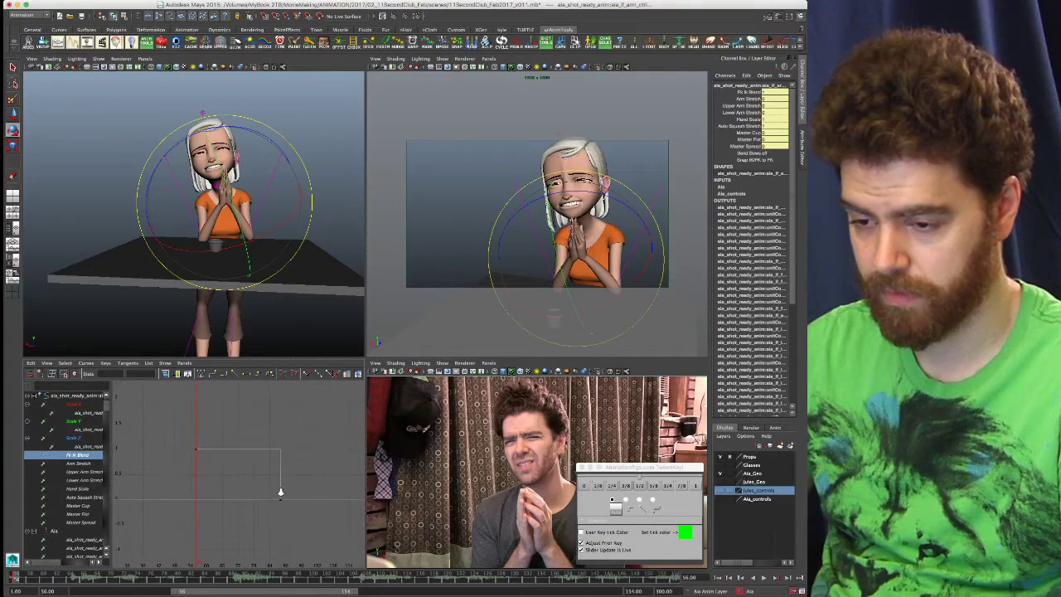
- Try setting both arms' FK/IK Blend keys to 1 so the arms stay in IK through frame 88
{"action": "left_click_drag", "start_coordinate": [180, 440], "coordinate": [240, 478]}
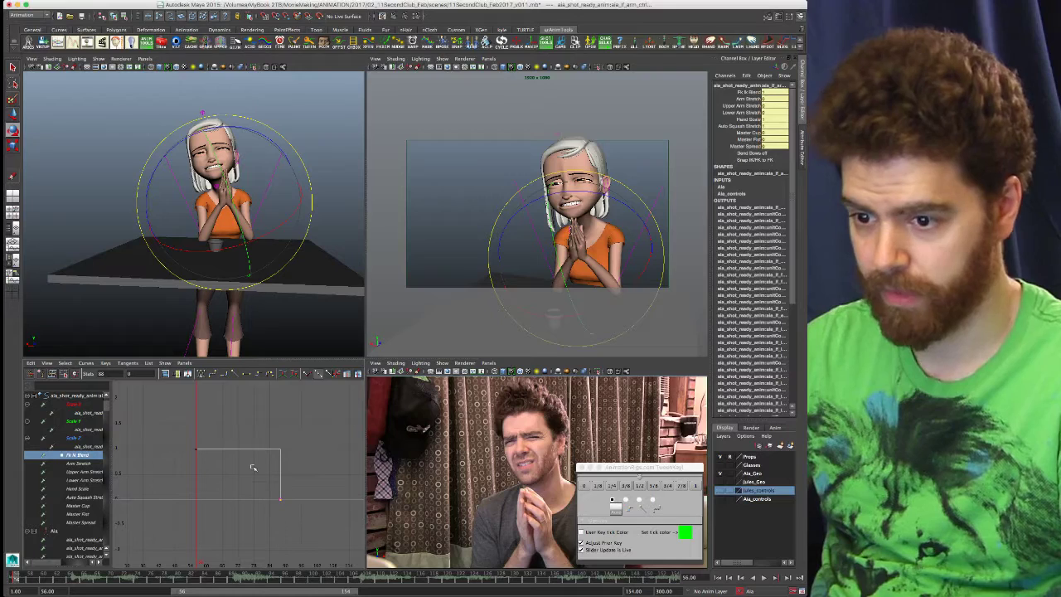
{"action": "left_click", "coordinate": [150, 374]}
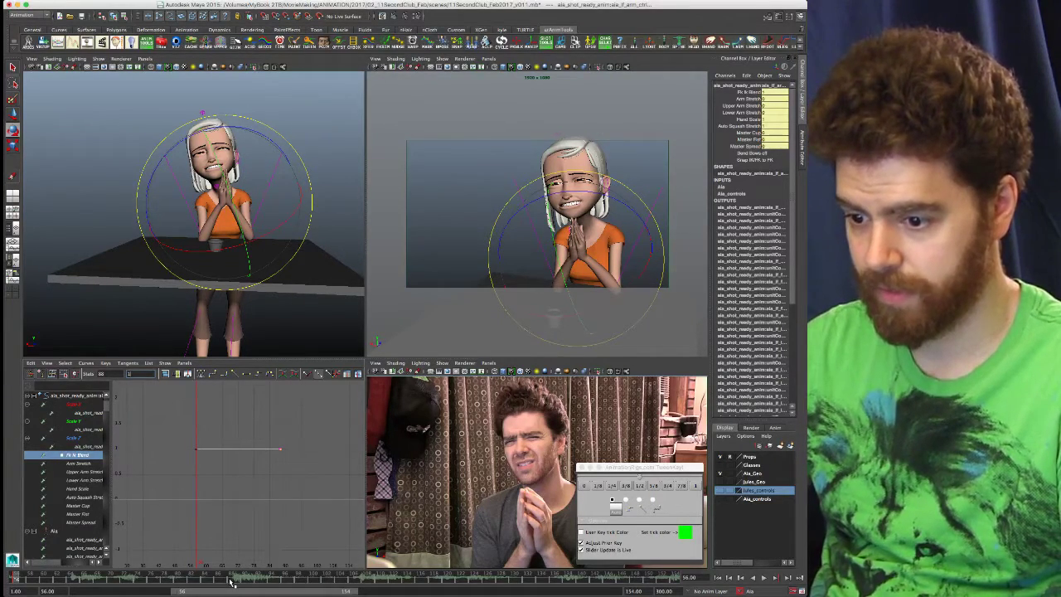
{"action": "key", "text": "period"}
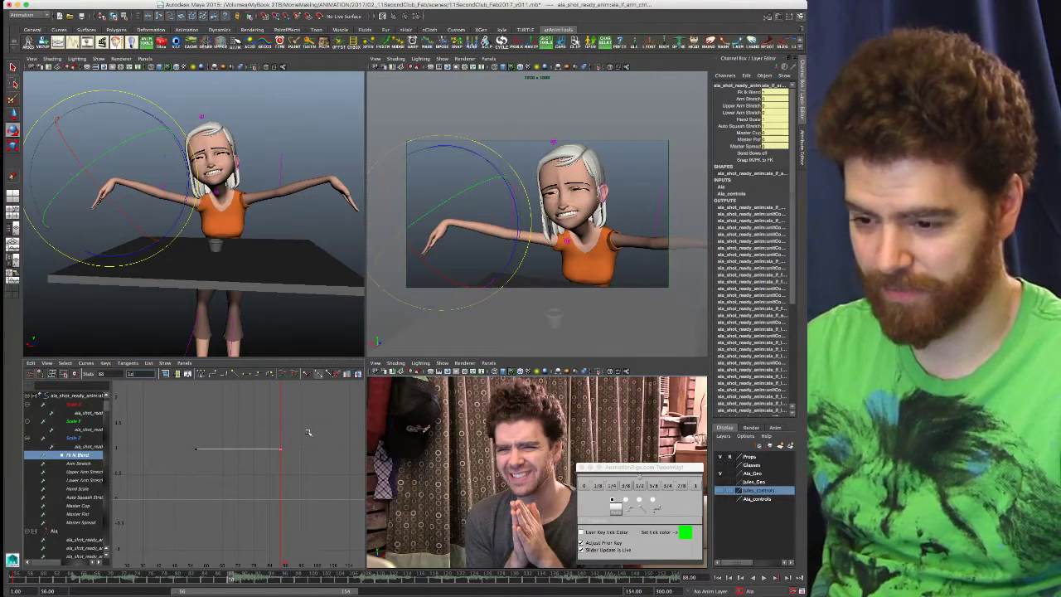
{"action": "left_click", "coordinate": [305, 478]}
{"action": "left_click_drag", "start_coordinate": [305, 479], "coordinate": [270, 442]}
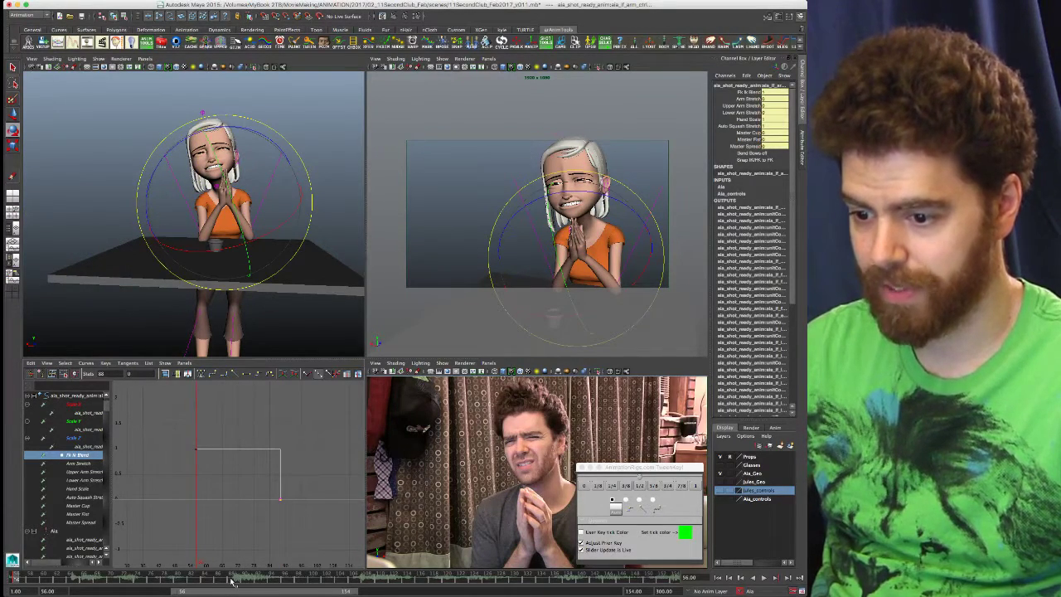
- Set both arms' FK/IK Blend keys at frame 56 to 0
{"action": "key", "text": "."}
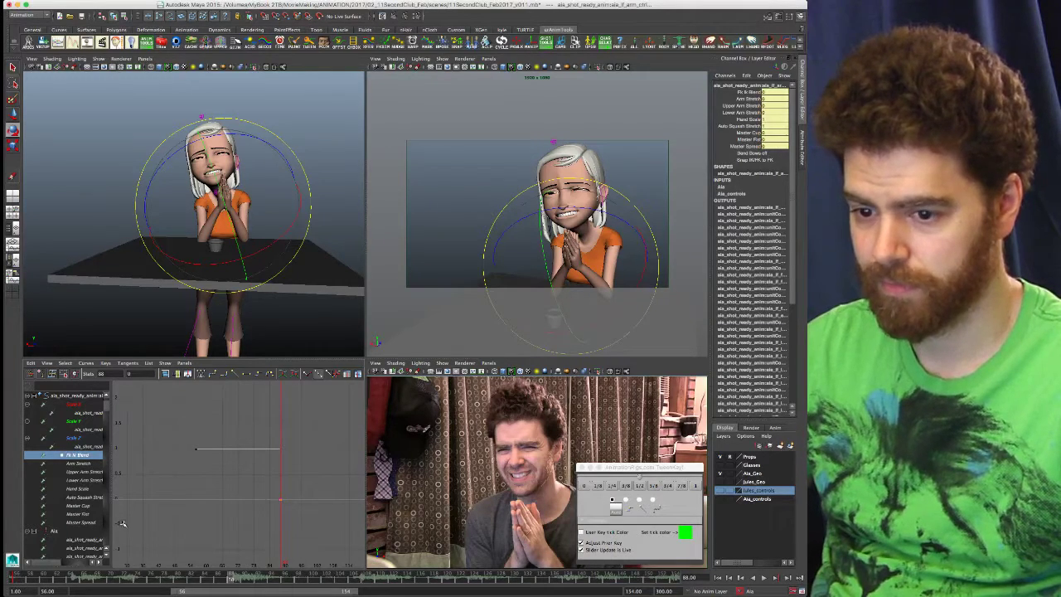
{"action": "left_click_drag", "start_coordinate": [186, 426], "coordinate": [223, 470]}
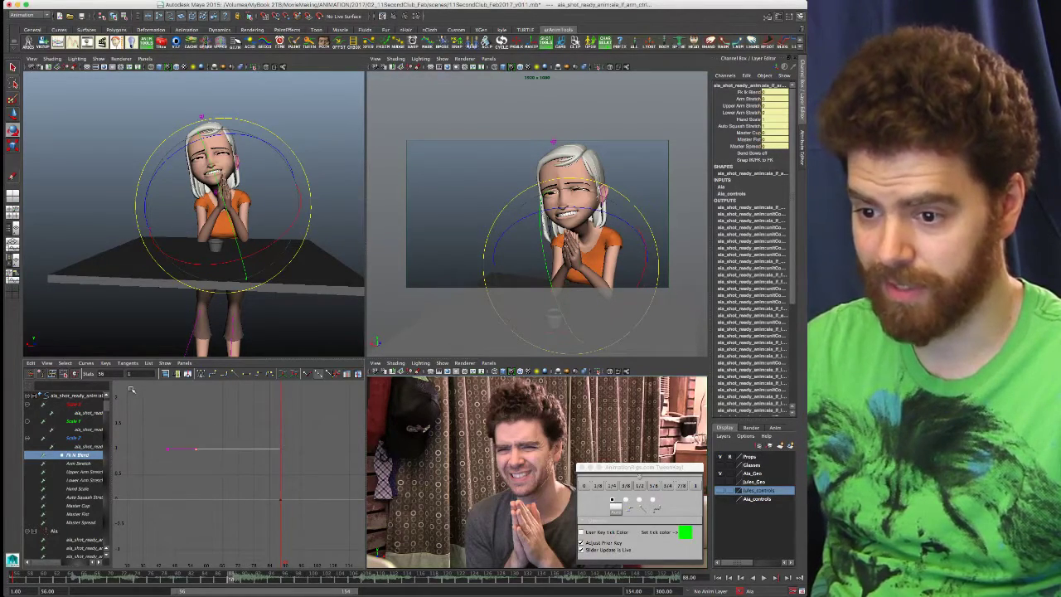
{"action": "left_click", "coordinate": [133, 373]}
{"action": "type", "text": "0"}
{"action": "key", "text": "Return"}
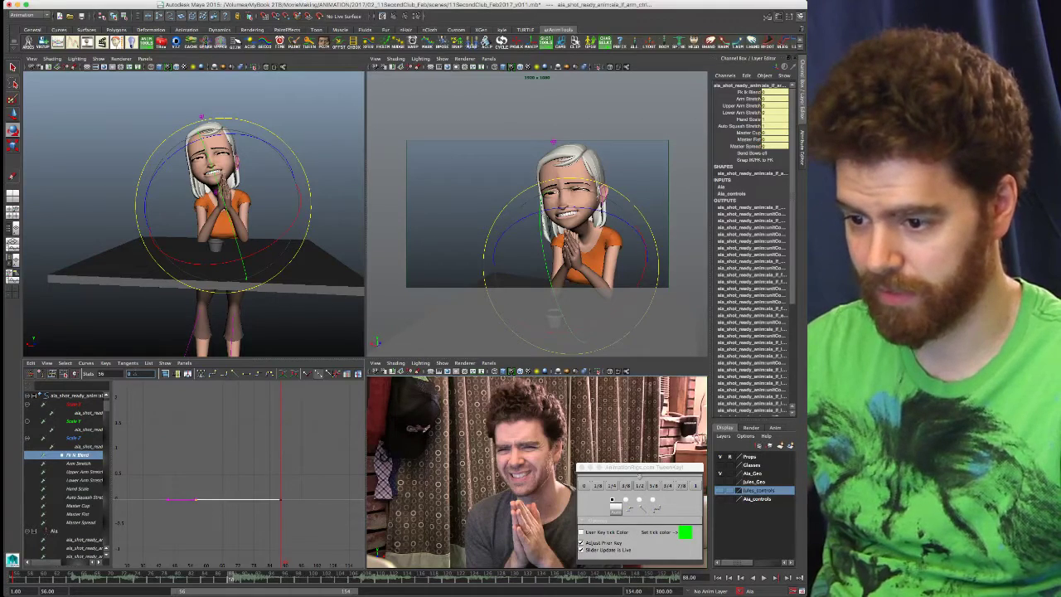
- Compare the praying hands' FK poses at frames 56 and 88 from the front and the side
{"action": "left_click", "coordinate": [186, 580]}
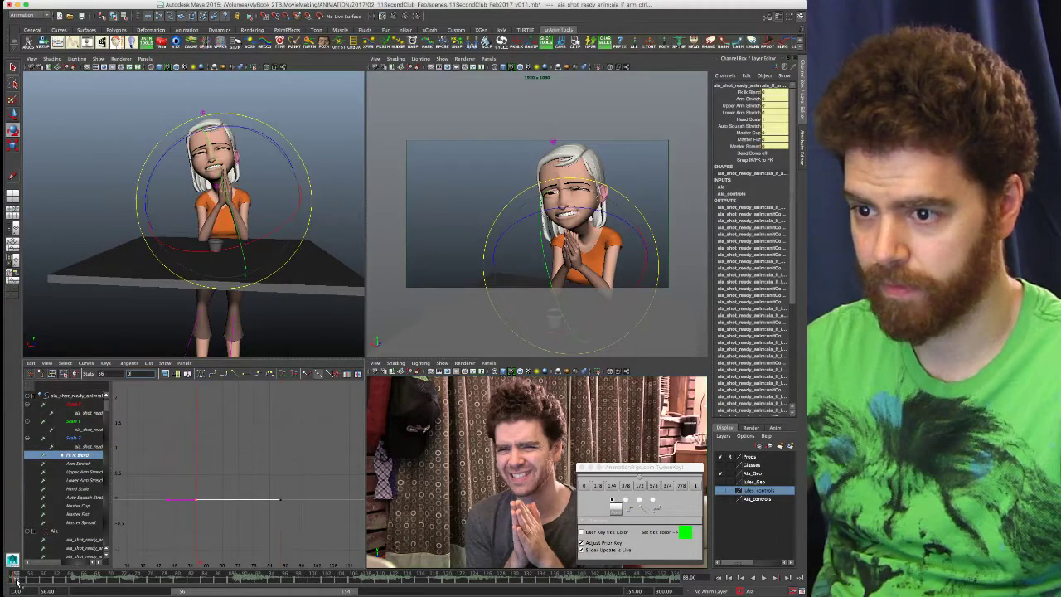
{"action": "left_click", "coordinate": [238, 578]}
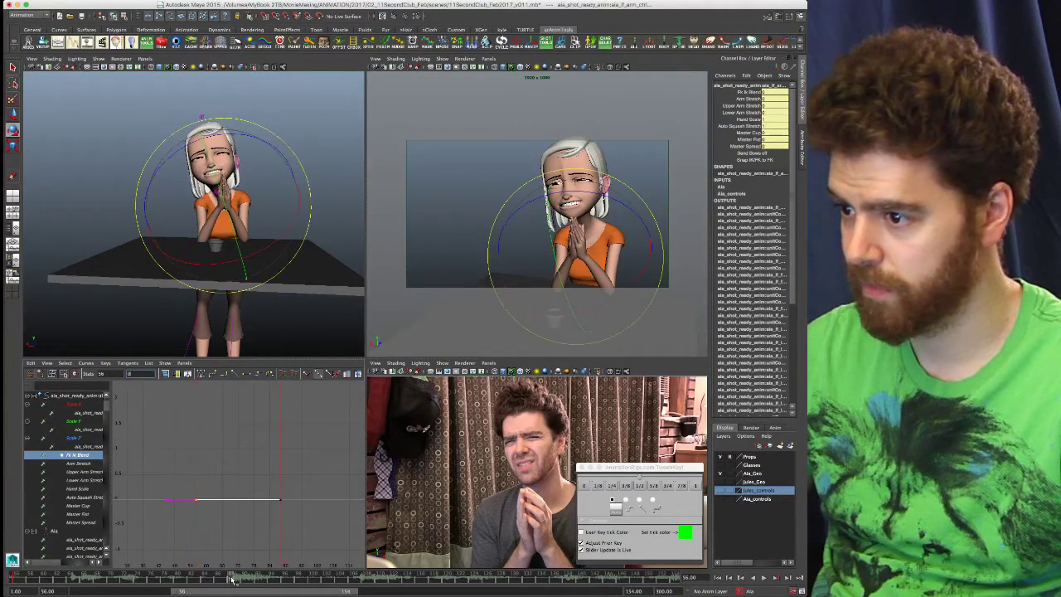
{"action": "left_click", "coordinate": [18, 579]}
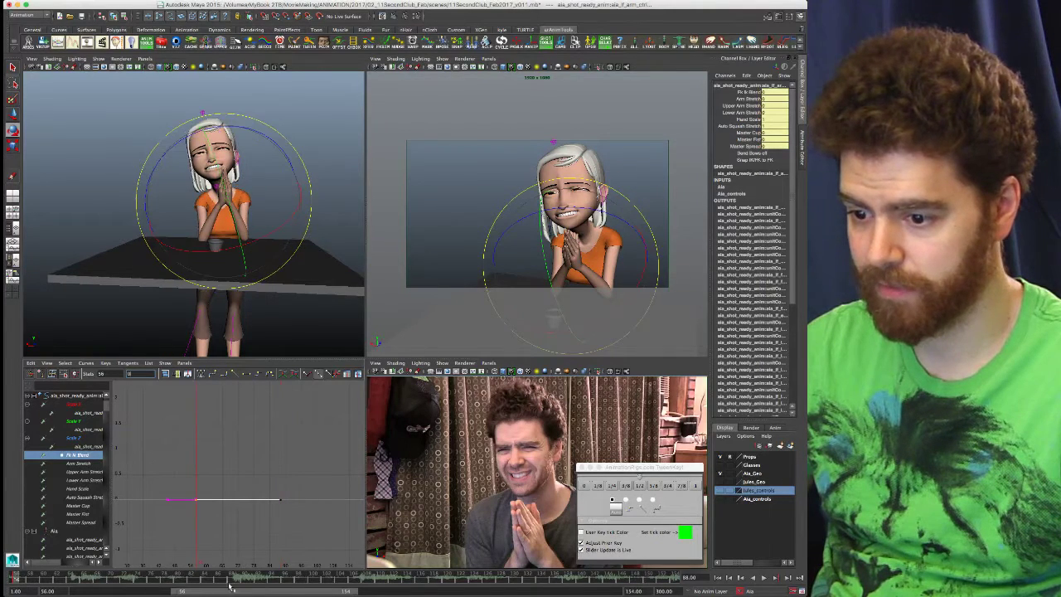
{"action": "left_click", "coordinate": [230, 579]}
{"action": "left_click_drag", "start_coordinate": [231, 580], "coordinate": [234, 580]}
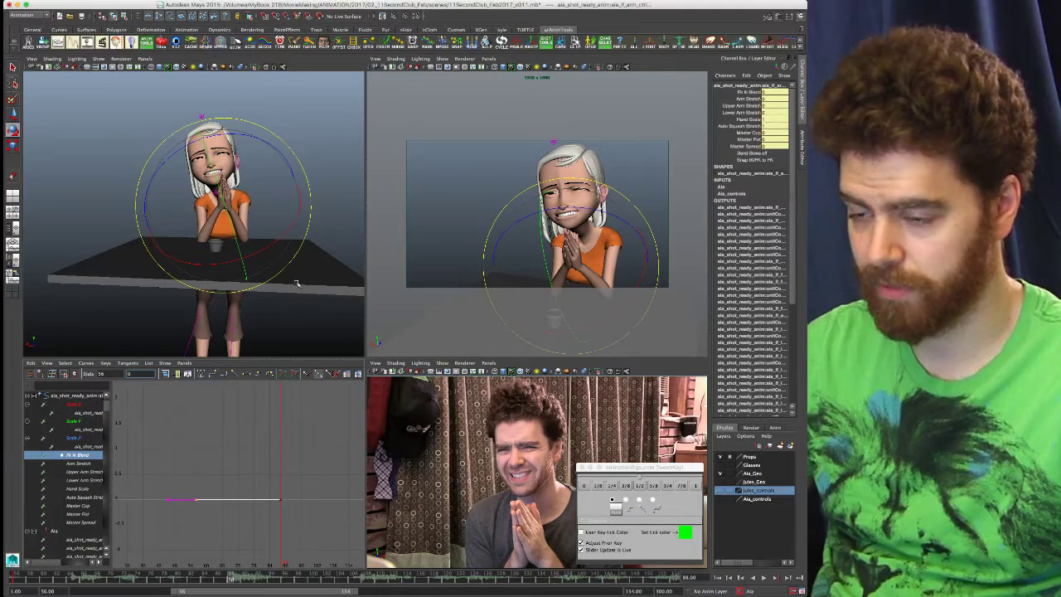
{"action": "left_click_drag", "start_coordinate": [301, 284], "coordinate": [193, 348], "text": "alt"}
{"action": "middle_click_drag", "start_coordinate": [194, 348], "coordinate": [224, 344], "text": "alt"}
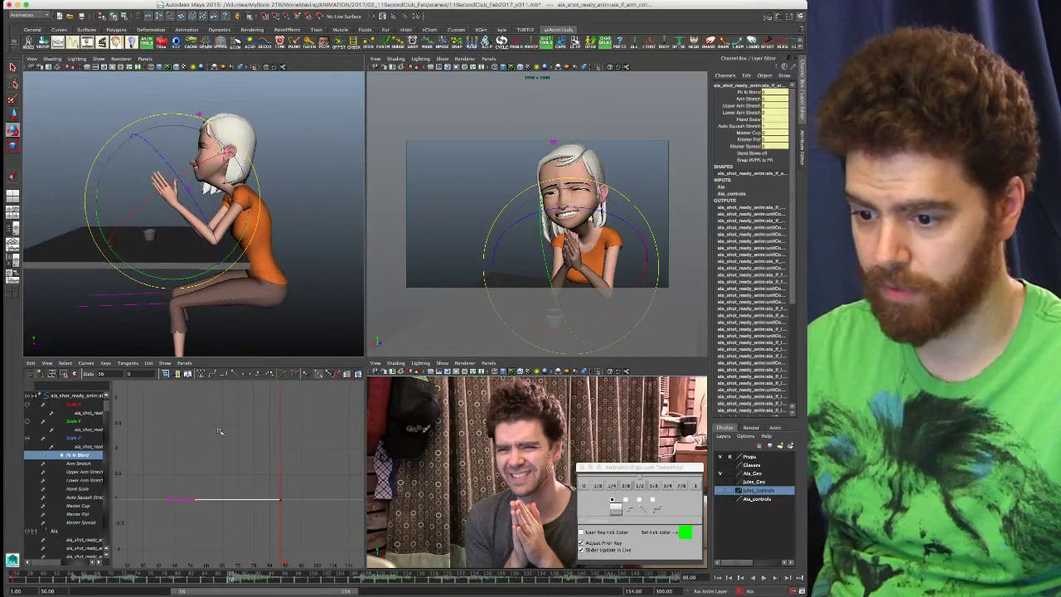
{"action": "left_click_drag", "start_coordinate": [17, 581], "coordinate": [83, 581]}
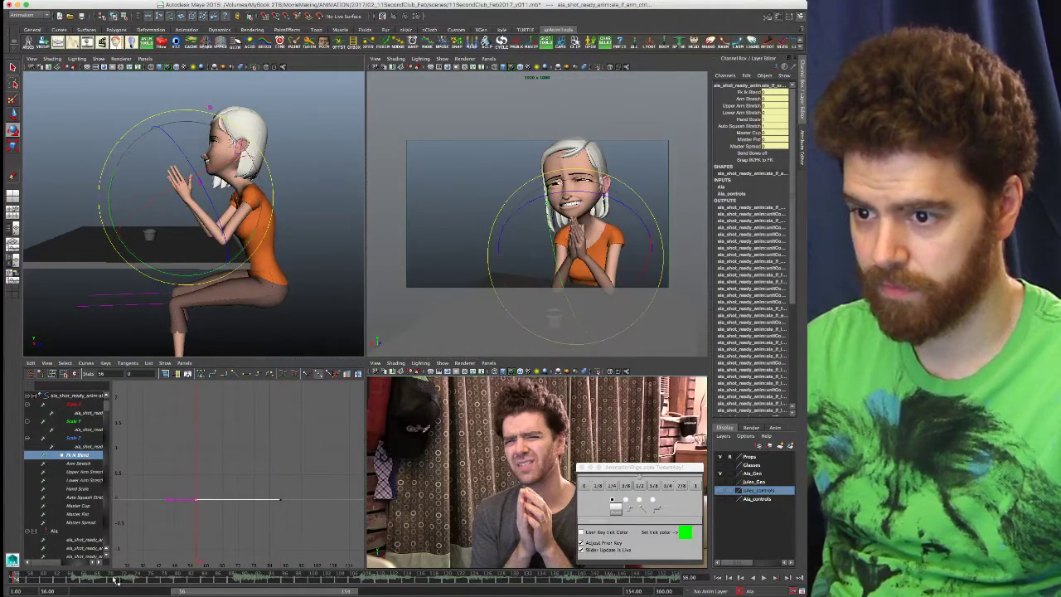
{"action": "left_click", "coordinate": [232, 578]}
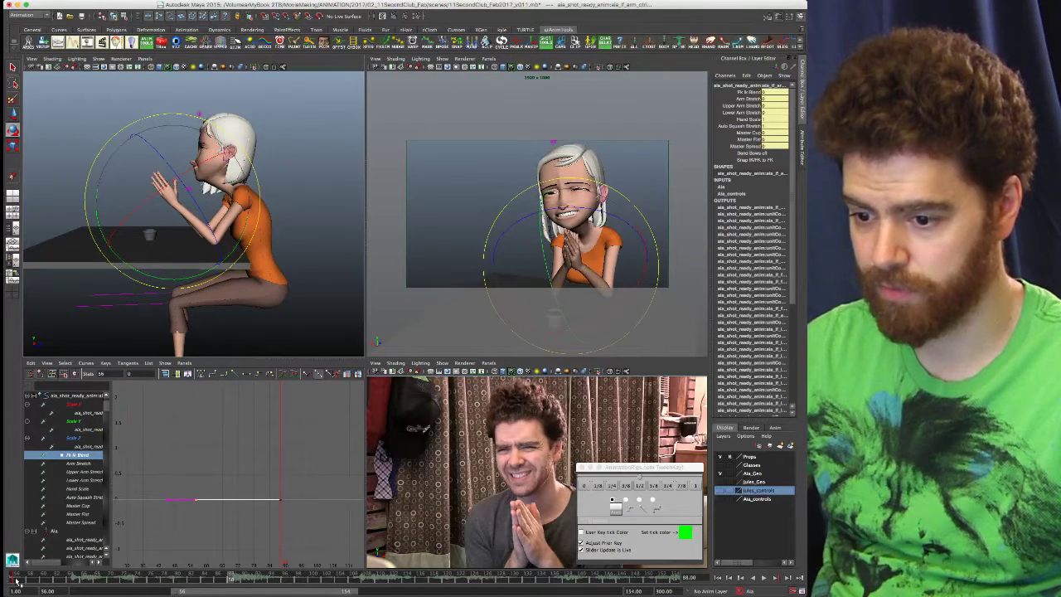
{"action": "left_click", "coordinate": [226, 580]}
{"action": "left_click", "coordinate": [233, 581]}
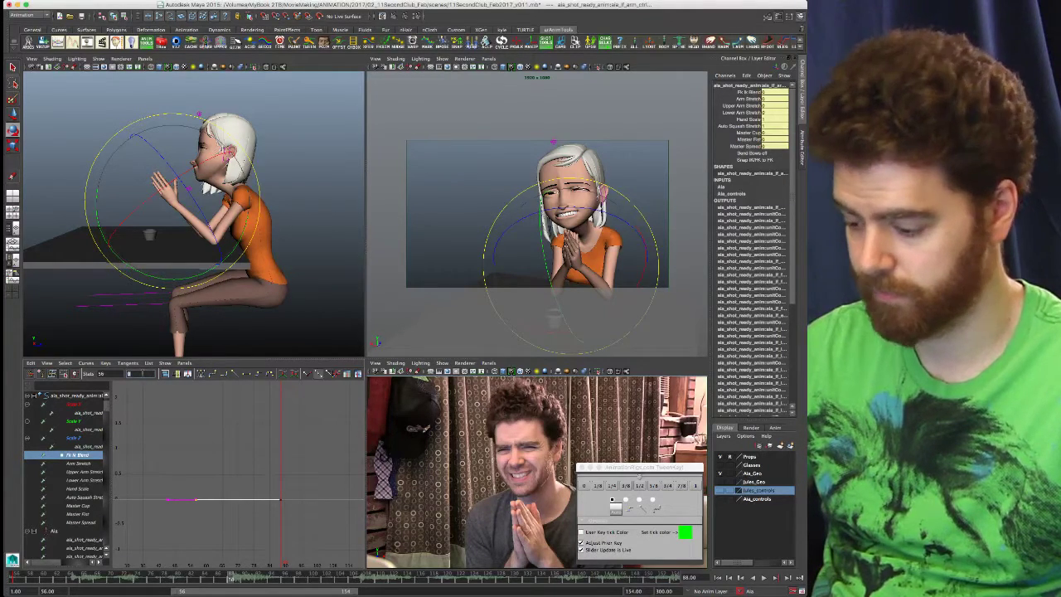
- Set both arms' FK/IK Blend keys at frame 56 to 1 and check the pose on that frame
{"action": "type", "text": "1"}
{"action": "key", "text": "Return"}
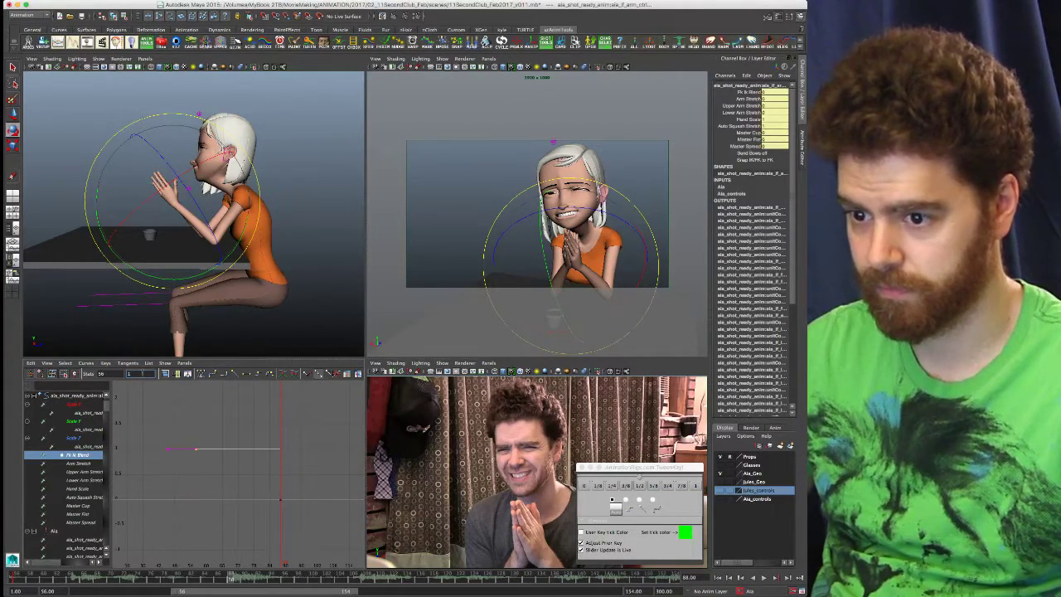
{"action": "left_click", "coordinate": [17, 578]}
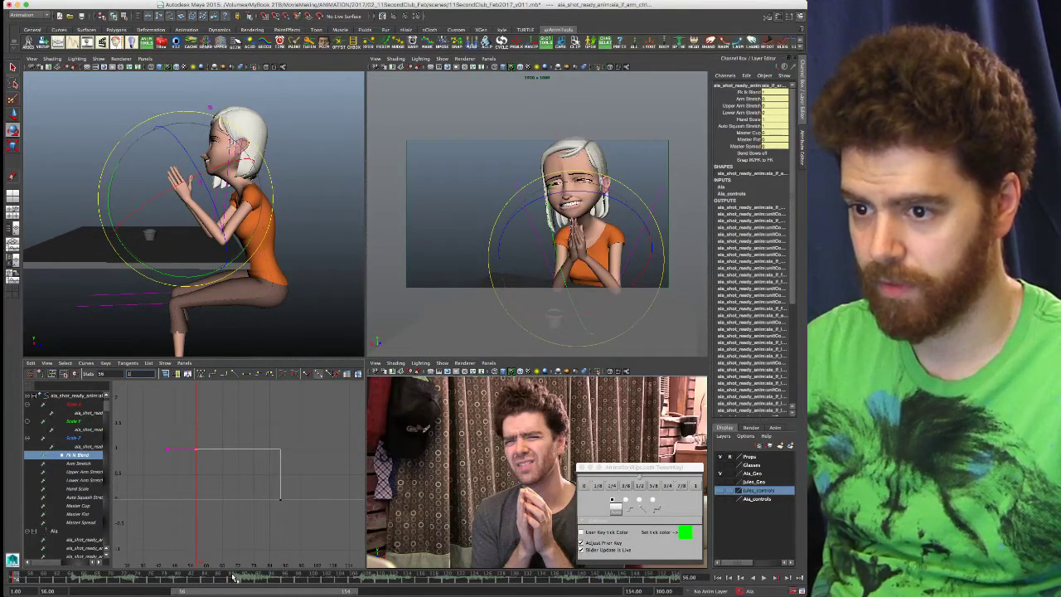
- Set the left arm's FK/IK Blend to 1 at frame 88
{"action": "key", "text": "."}
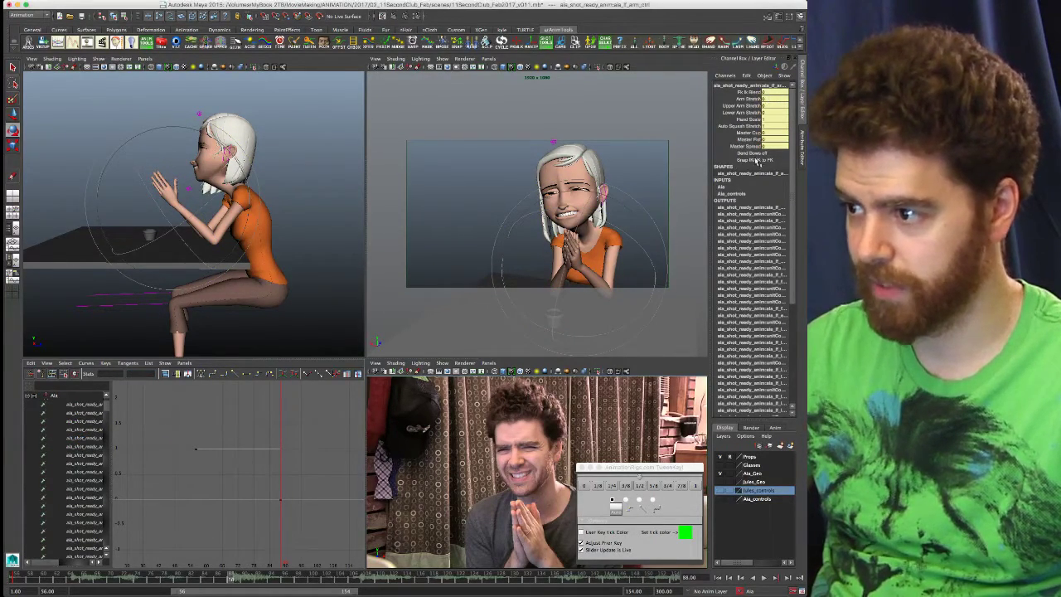
{"action": "left_click", "coordinate": [785, 91]}
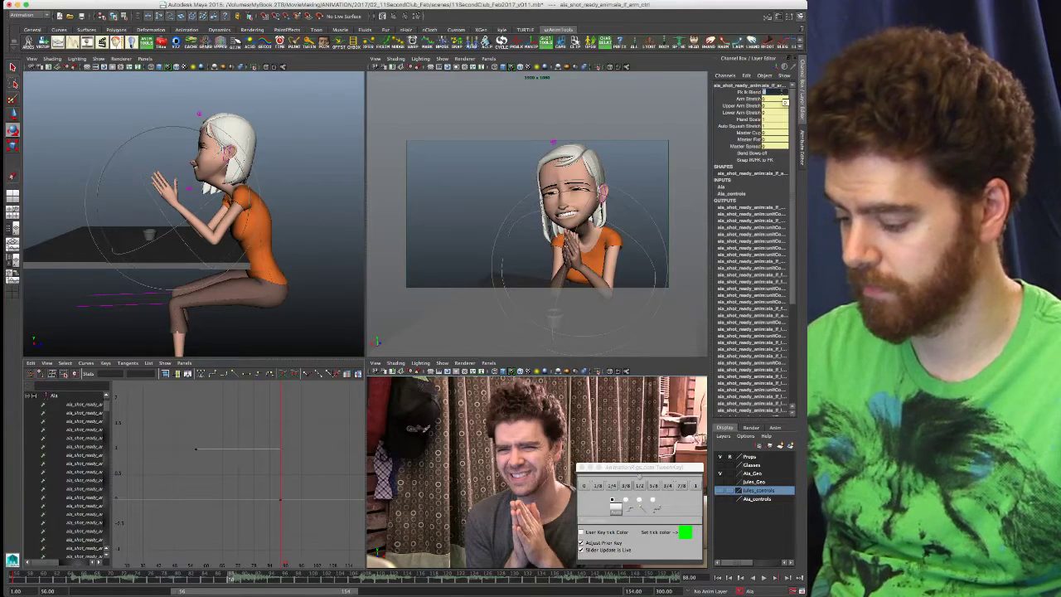
{"action": "type", "text": "1"}
{"action": "key", "text": "Return"}
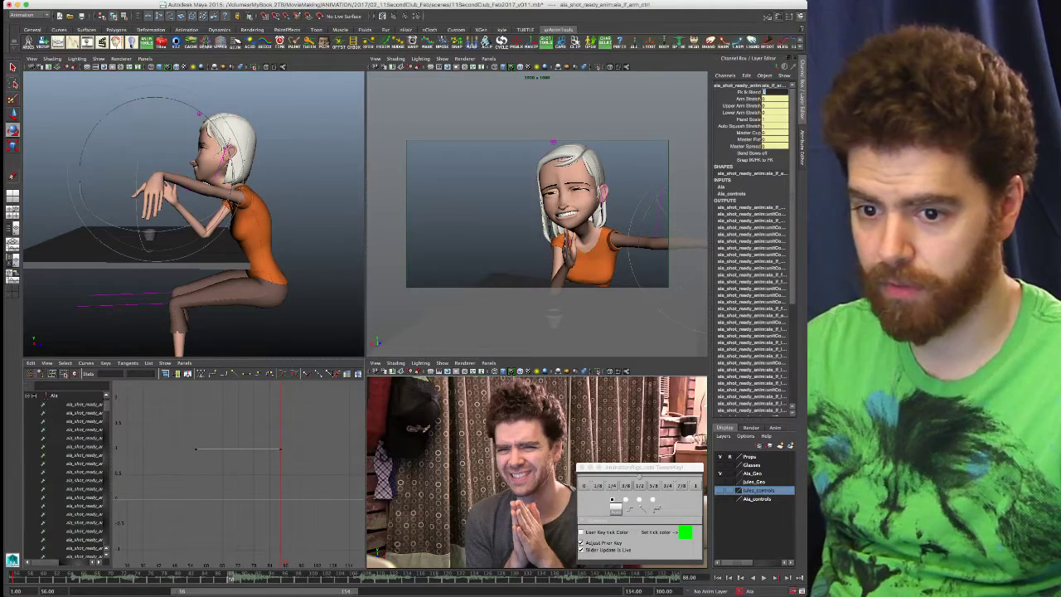
- Select the left arm IK control and copy its previous key's pose onto frame 88 with a TweenKey value of 0
{"action": "key", "text": "Down"}
{"action": "left_click_drag", "start_coordinate": [654, 466], "coordinate": [539, 401]}
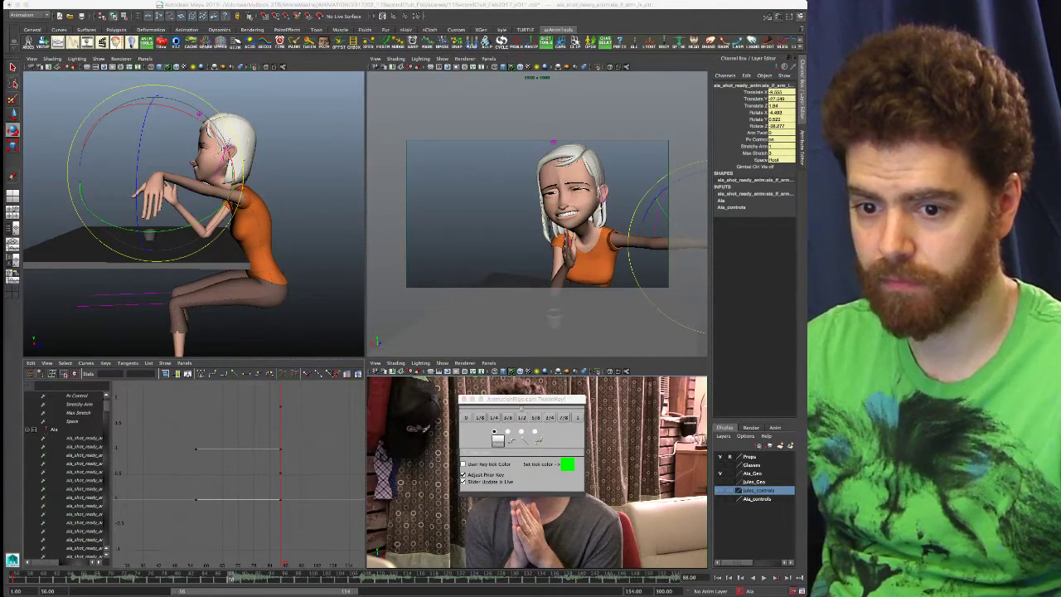
{"action": "left_click", "coordinate": [467, 419]}
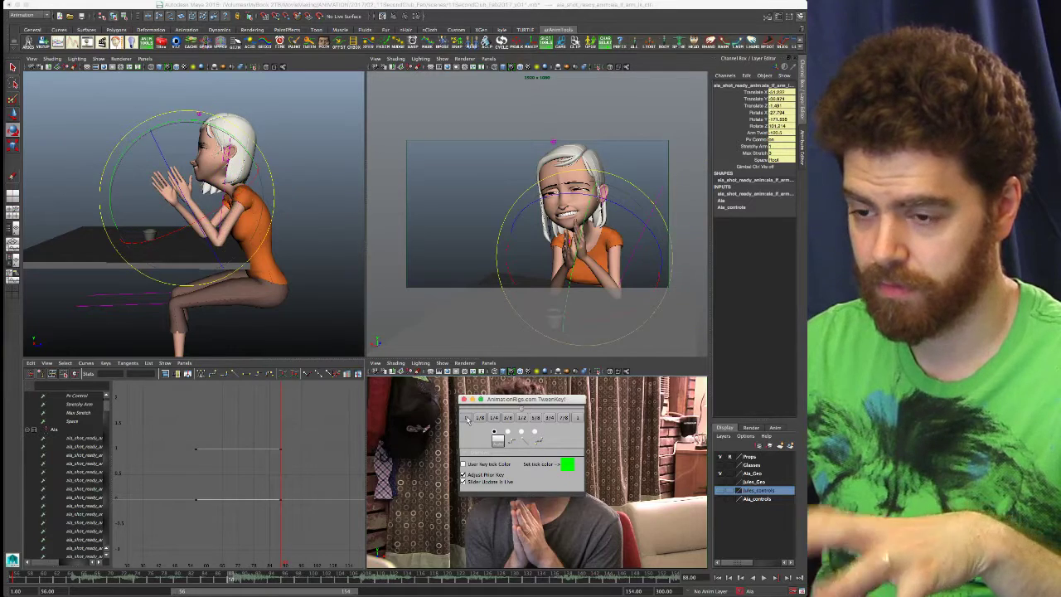
- Move the left arm IK control toward the right hand to line up the two wrists at frame 88
{"action": "left_click", "coordinate": [198, 201]}
{"action": "key", "text": "w"}
{"action": "left_click", "coordinate": [117, 200]}
{"action": "left_click_drag", "start_coordinate": [113, 200], "coordinate": [193, 220]}
{"action": "key", "text": "space"}
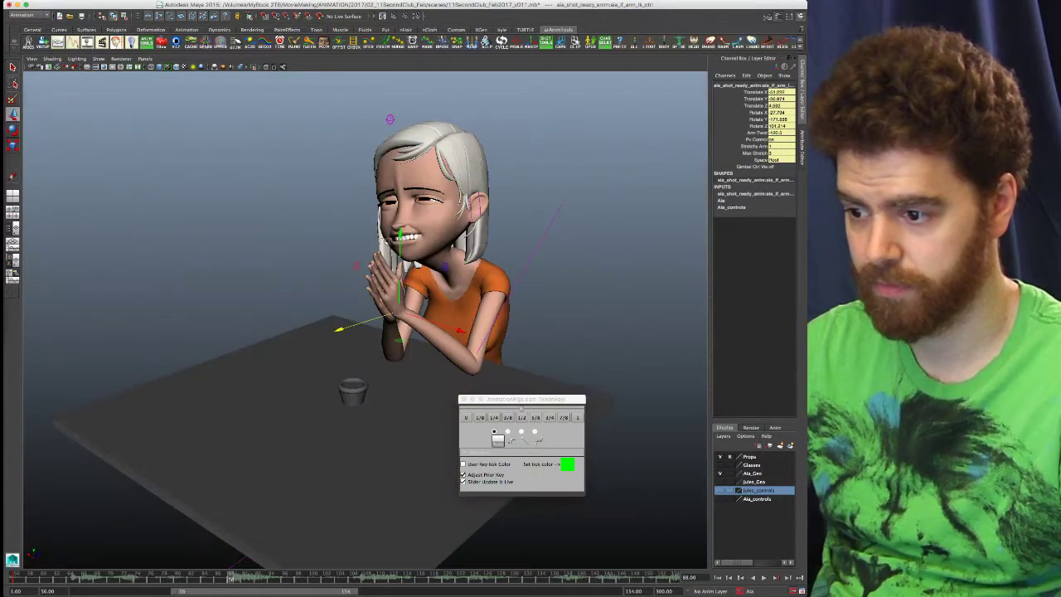
{"action": "left_click_drag", "start_coordinate": [479, 310], "coordinate": [393, 303], "text": "alt"}
{"action": "left_click_drag", "start_coordinate": [330, 287], "coordinate": [330, 292]}
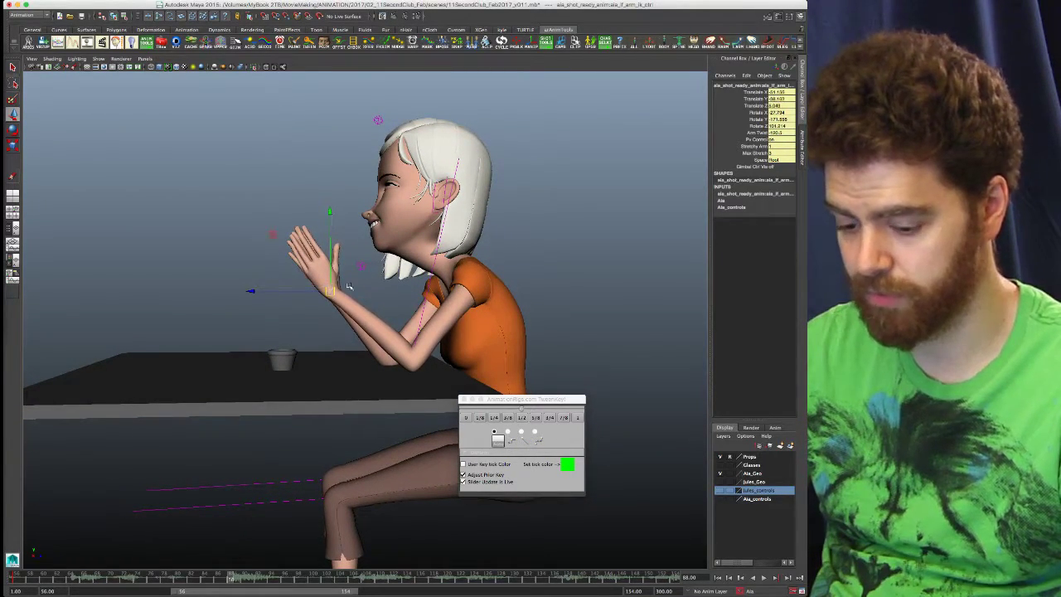
- Rotate the left arm IK control to match the right hand's tilt and reposition it so the palms meet
{"action": "key", "text": "e"}
{"action": "left_click_drag", "start_coordinate": [324, 214], "coordinate": [317, 217]}
{"action": "left_click_drag", "start_coordinate": [325, 270], "coordinate": [273, 286], "text": "alt"}
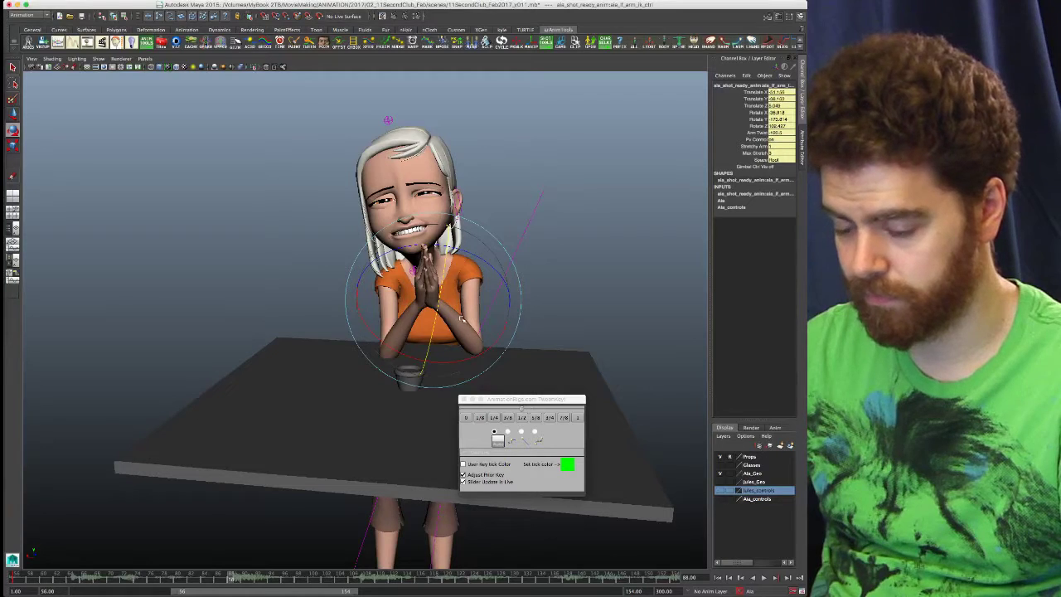
{"action": "key", "text": "w"}
{"action": "left_click_drag", "start_coordinate": [443, 297], "coordinate": [437, 300]}
{"action": "left_click_drag", "start_coordinate": [514, 308], "coordinate": [424, 309], "text": "alt"}
{"action": "left_click_drag", "start_coordinate": [328, 304], "coordinate": [404, 289]}
{"action": "left_click_drag", "start_coordinate": [405, 345], "coordinate": [302, 338], "text": "alt"}
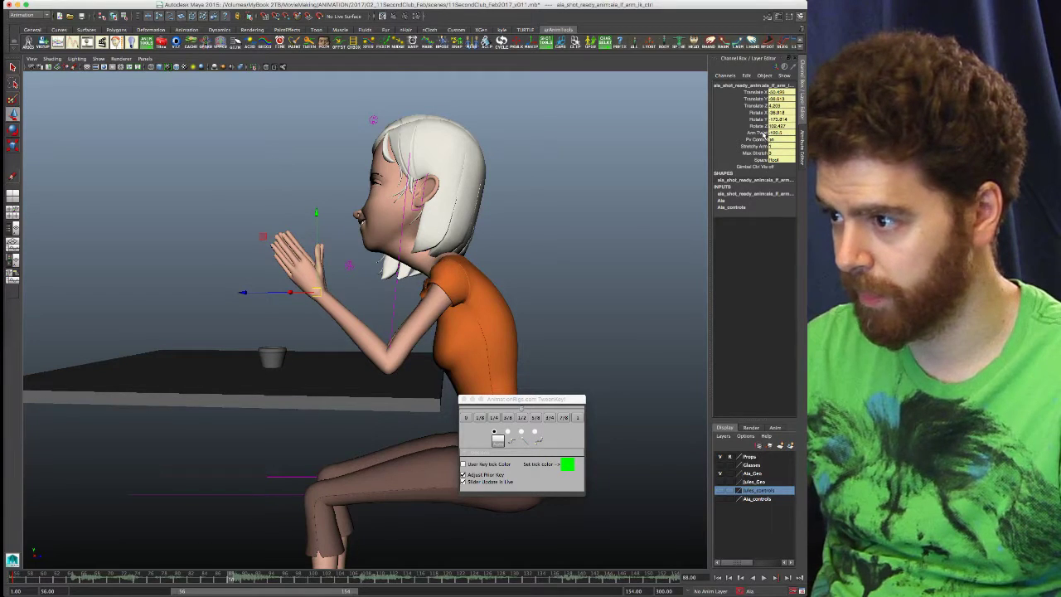
- Adjust the left arm IK control's Arm Twist to reposition the left elbow at frame 88
{"action": "left_click", "coordinate": [762, 133]}
{"action": "left_click_drag", "start_coordinate": [347, 371], "coordinate": [445, 364], "text": "alt"}
{"action": "mouse_move", "coordinate": [454, 359]}
{"action": "middle_mouse_down"}
{"action": "mouse_move", "coordinate": [440, 359]}
{"action": "mouse_move", "coordinate": [458, 362]}
{"action": "middle_mouse_up"}
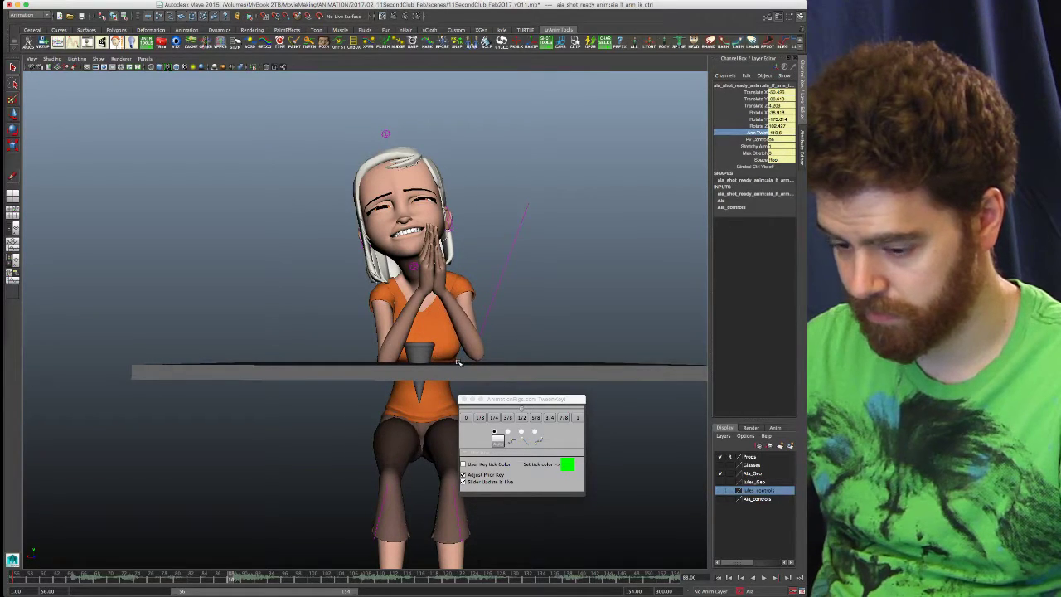
- Fine-tune the left arm IK control's position and rotation at frame 88 so the left palm lines up with the right
{"action": "key", "text": "w"}
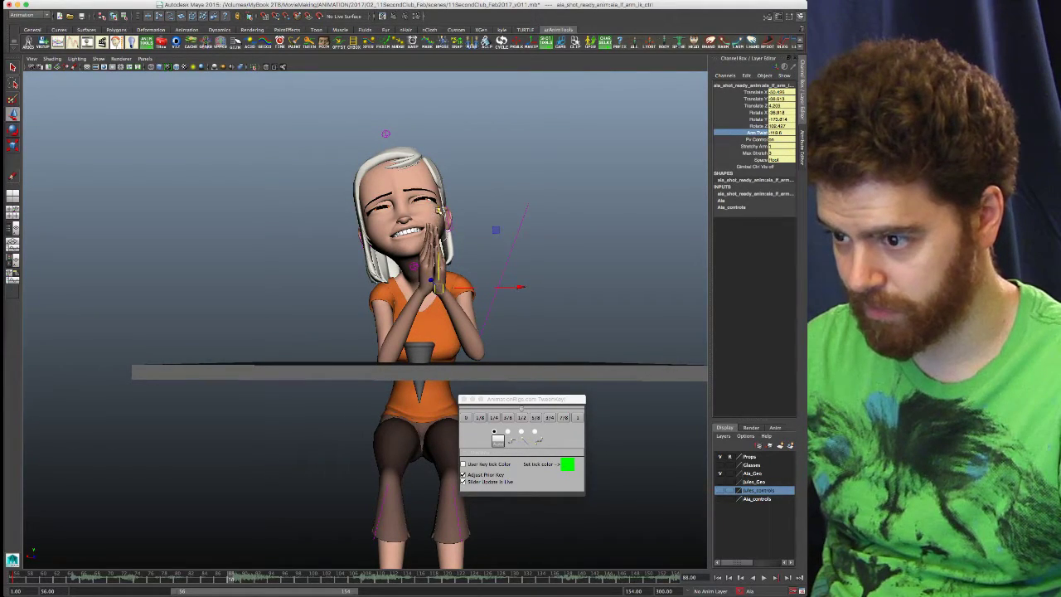
{"action": "left_click_drag", "start_coordinate": [439, 210], "coordinate": [440, 212]}
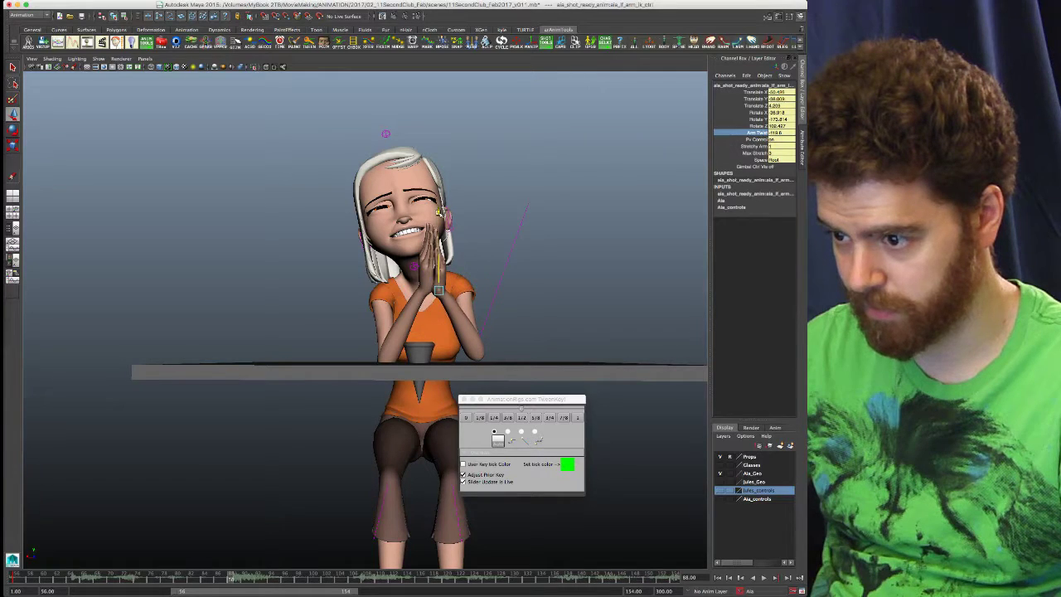
{"action": "left_click_drag", "start_coordinate": [573, 301], "coordinate": [393, 344], "text": "alt"}
{"action": "key", "text": "e"}
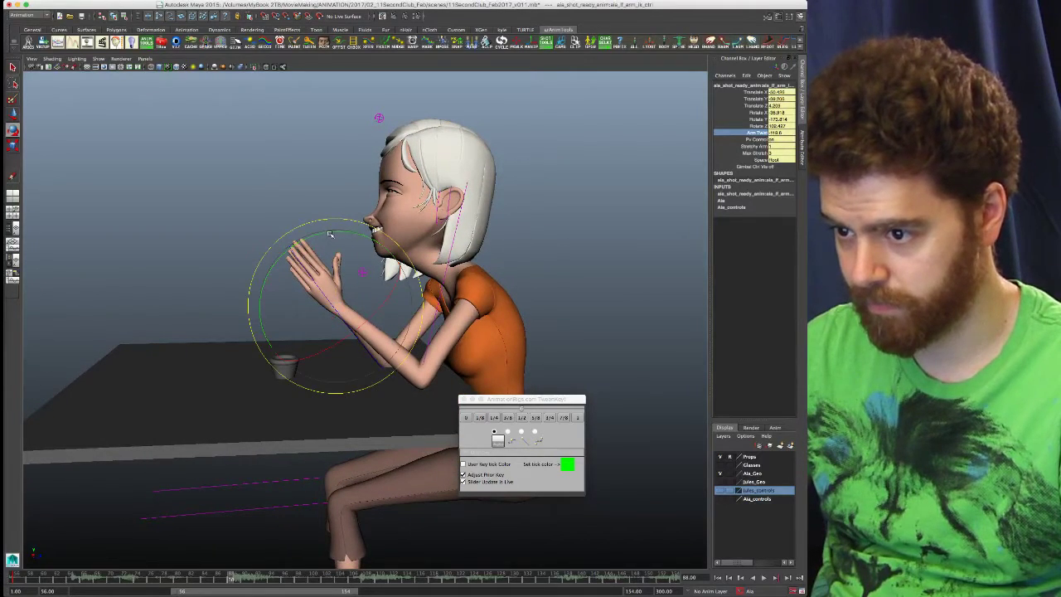
{"action": "left_click_drag", "start_coordinate": [330, 234], "coordinate": [327, 236]}
{"action": "key", "text": "w"}
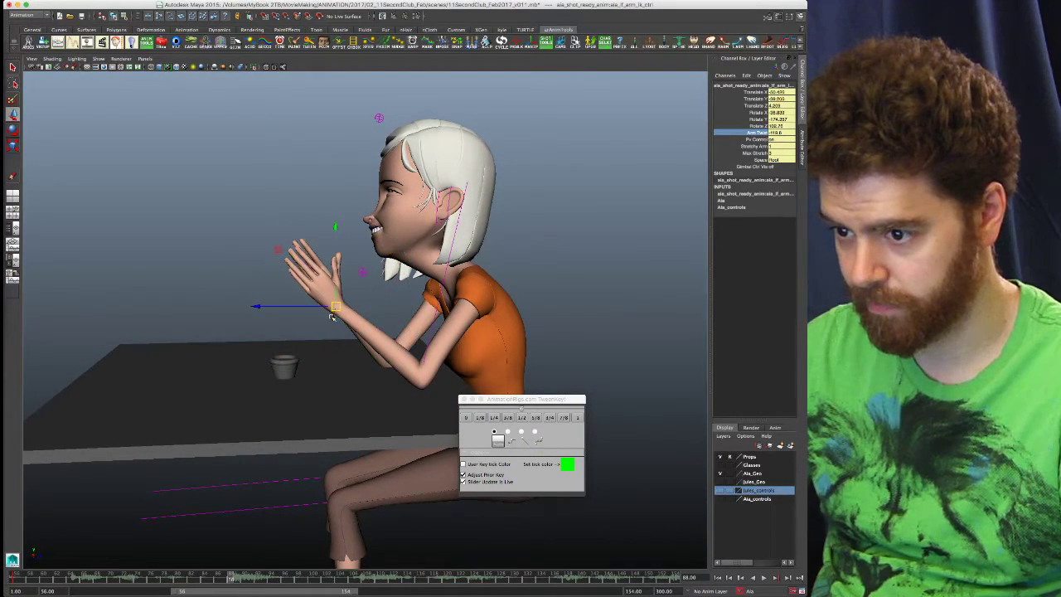
{"action": "left_click_drag", "start_coordinate": [333, 316], "coordinate": [393, 322], "text": "alt"}
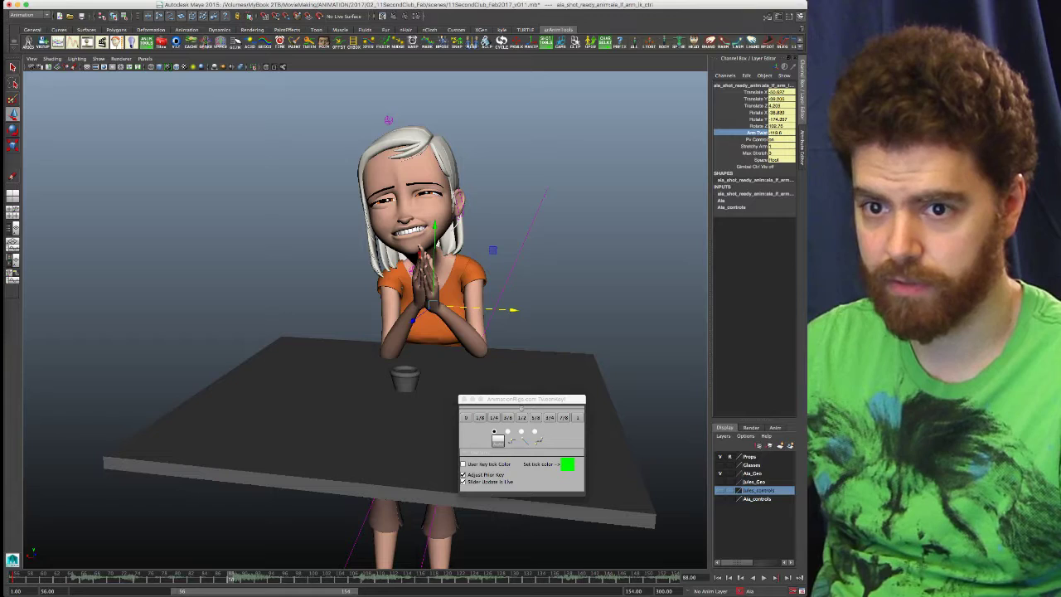
- Select Aia's right arm settings control and set its Fk-Ik Blend to 1 at frame 88
{"action": "left_click_drag", "start_coordinate": [108, 161], "coordinate": [180, 107]}
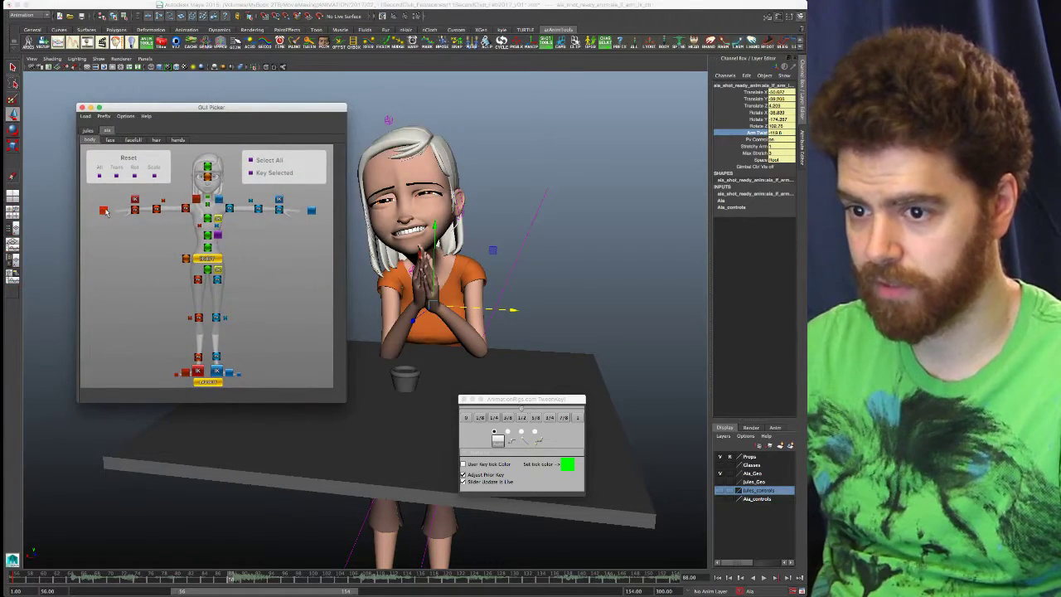
{"action": "left_click", "coordinate": [104, 210]}
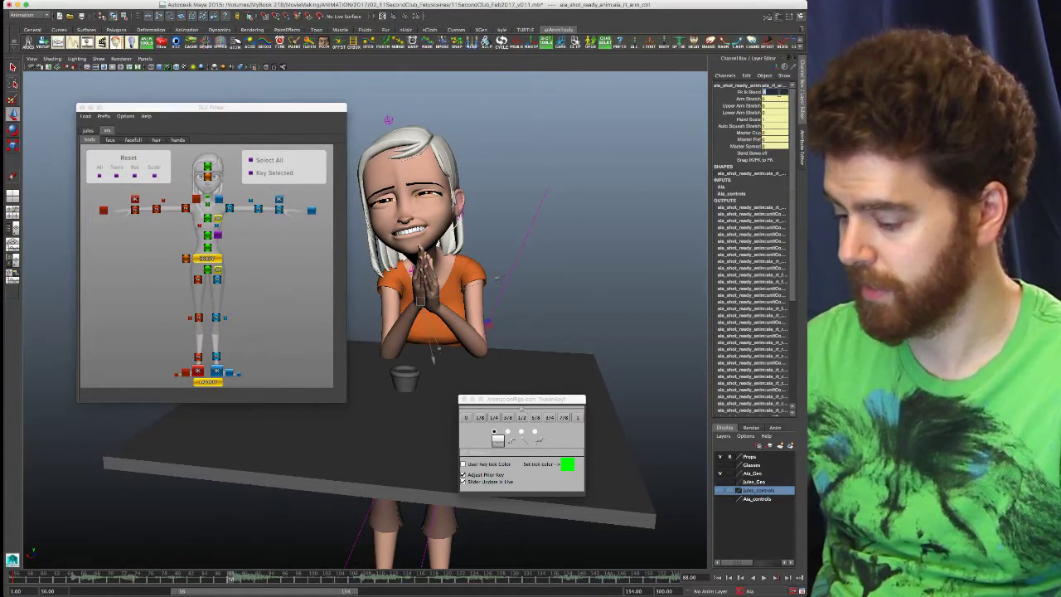
{"action": "type", "text": "1"}
{"action": "key", "text": "Return"}
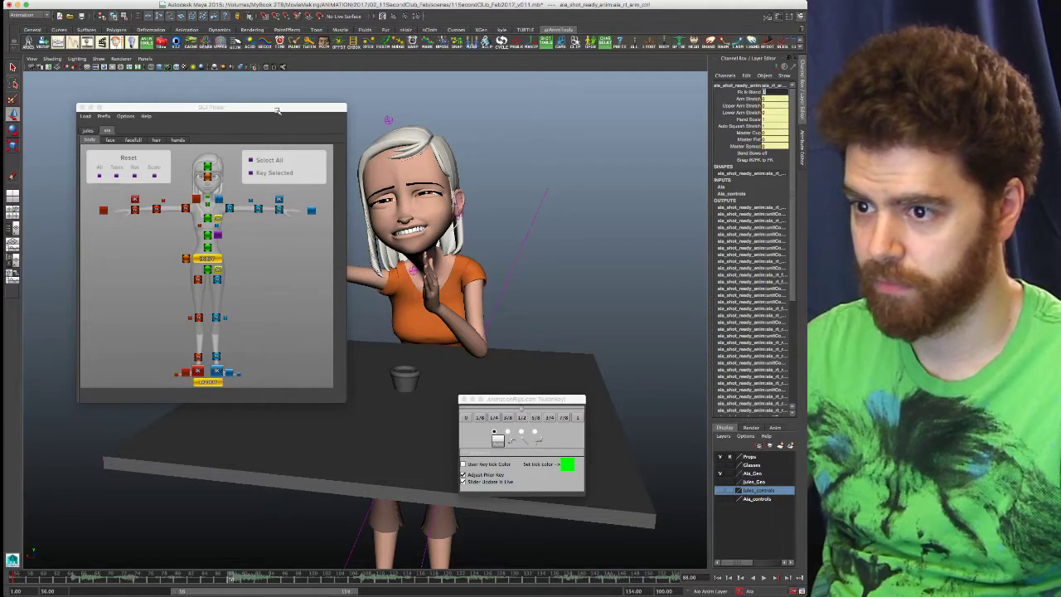
- Select the right arm IK control and copy its previous key's pose onto frame 88 with a TweenKey value of 0
{"action": "key", "text": "super+Tab"}
{"action": "left_click_drag", "start_coordinate": [207, 596], "coordinate": [207, 303]}
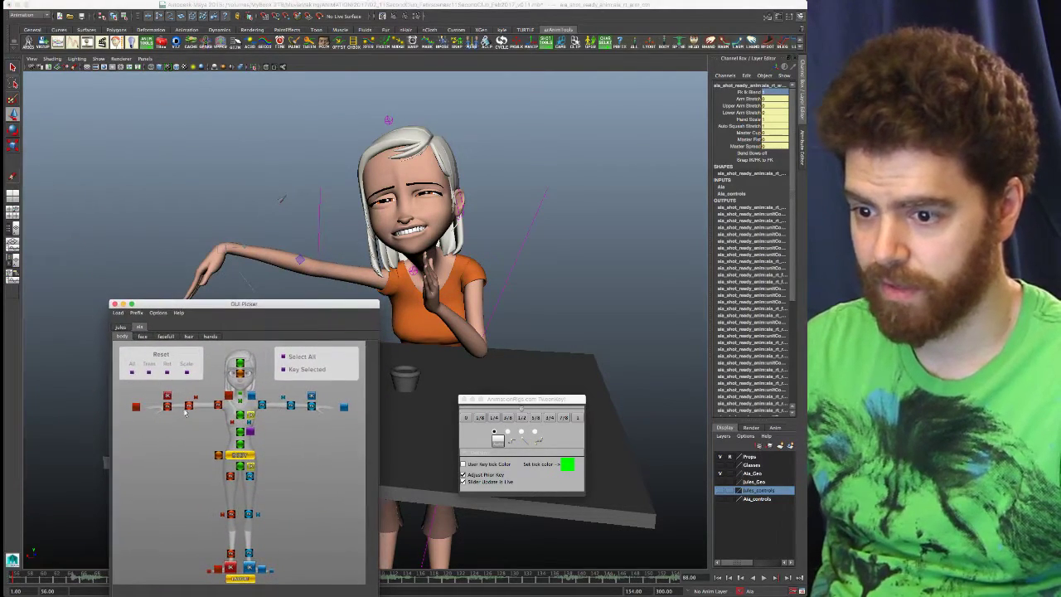
{"action": "left_click", "coordinate": [168, 398]}
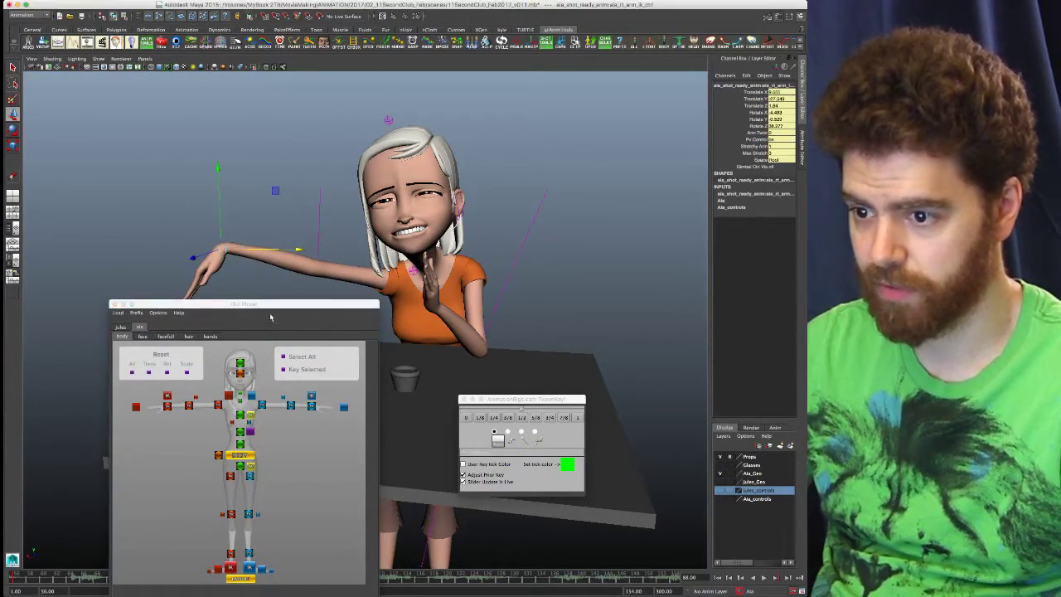
{"action": "left_click", "coordinate": [522, 399]}
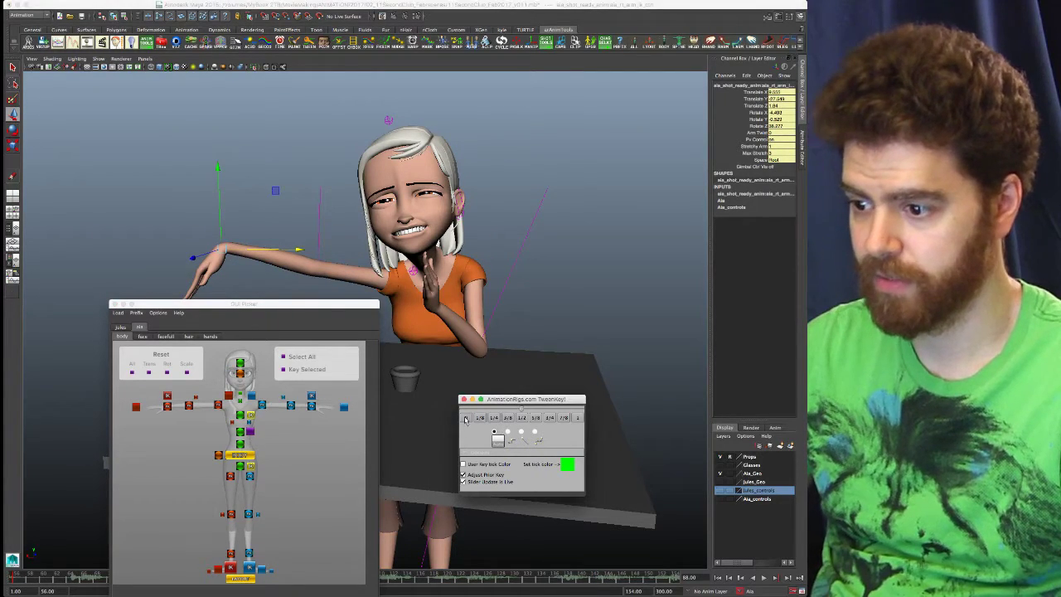
{"action": "left_click", "coordinate": [466, 419]}
{"action": "left_click_drag", "start_coordinate": [302, 306], "coordinate": [0, 65]}
- Move the right arm IK control forward, slightly down and sideways to line up its wrist with the left hand
{"action": "left_click_drag", "start_coordinate": [309, 338], "coordinate": [419, 336], "text": "alt"}
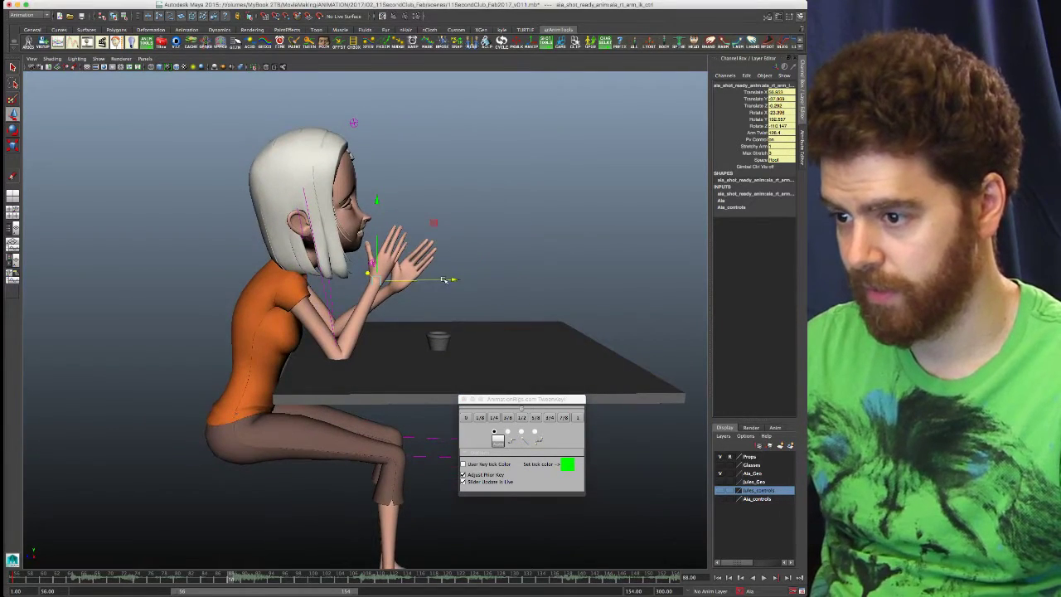
{"action": "left_click_drag", "start_coordinate": [454, 278], "coordinate": [482, 285]}
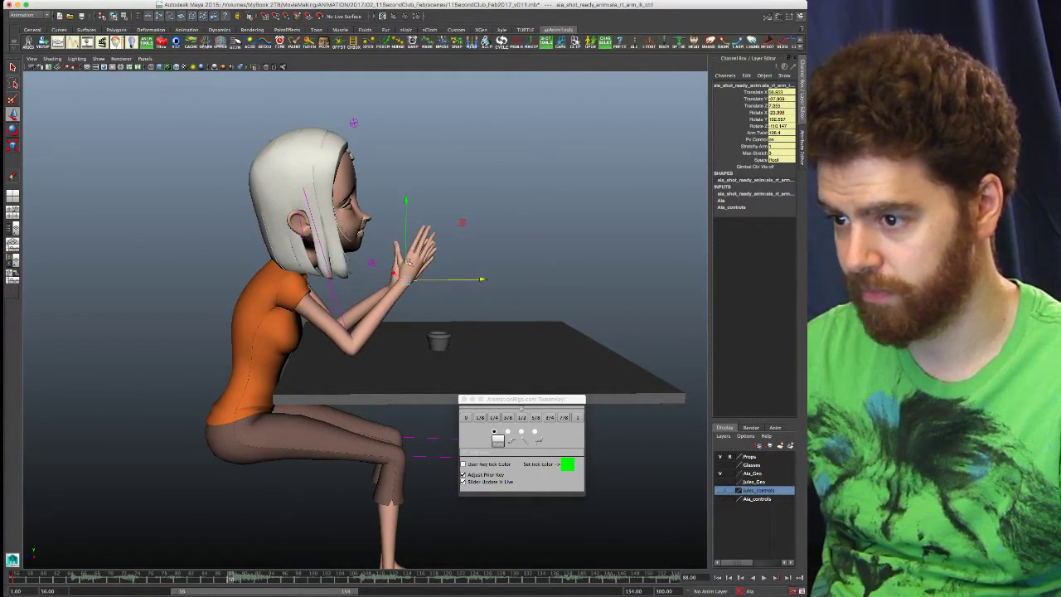
{"action": "left_click_drag", "start_coordinate": [406, 202], "coordinate": [407, 211]}
{"action": "left_click_drag", "start_coordinate": [444, 341], "coordinate": [424, 320], "text": "alt"}
{"action": "right_click_drag", "start_coordinate": [424, 320], "coordinate": [658, 292], "text": "alt"}
{"action": "left_click_drag", "start_coordinate": [484, 312], "coordinate": [266, 383], "text": "alt"}
{"action": "left_click_drag", "start_coordinate": [527, 358], "coordinate": [517, 357]}
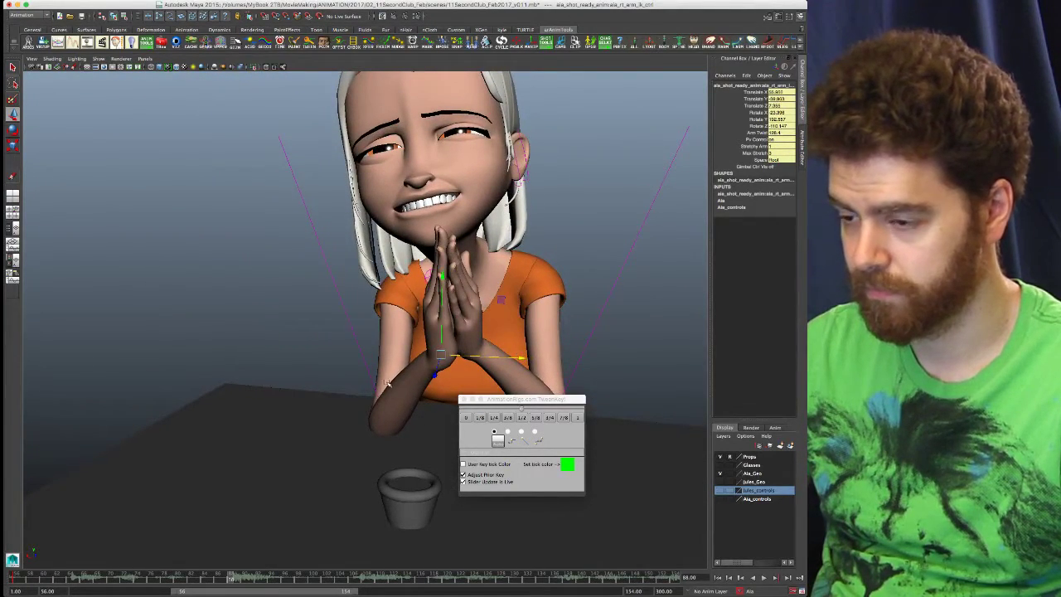
- Tilt the right arm IK control forward to match the left hand and pull it back so the wrists align
{"action": "left_click_drag", "start_coordinate": [315, 373], "coordinate": [481, 376], "text": "alt"}
{"action": "key", "text": "e"}
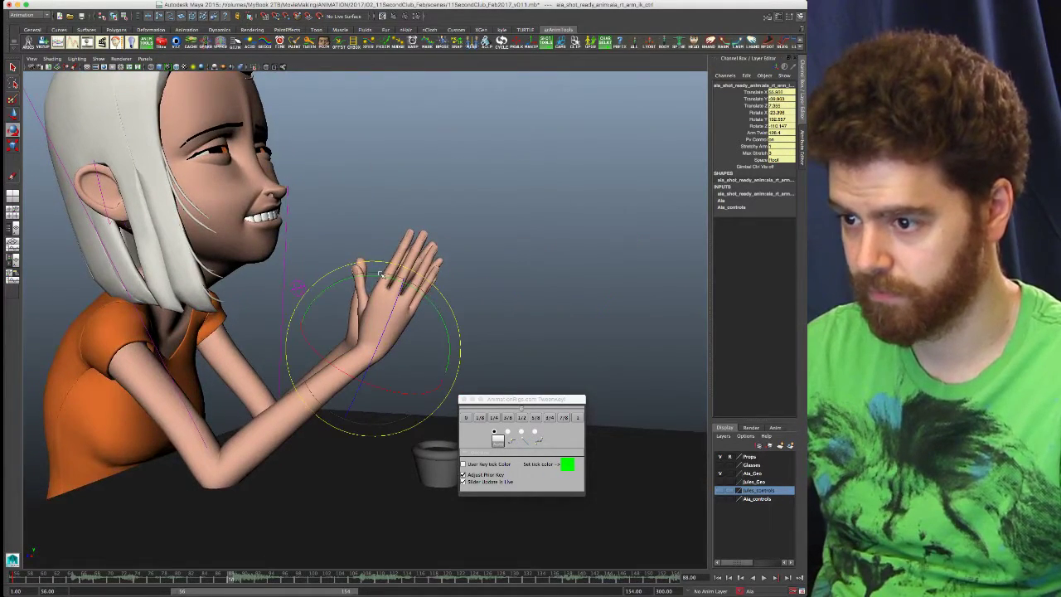
{"action": "key", "text": "w"}
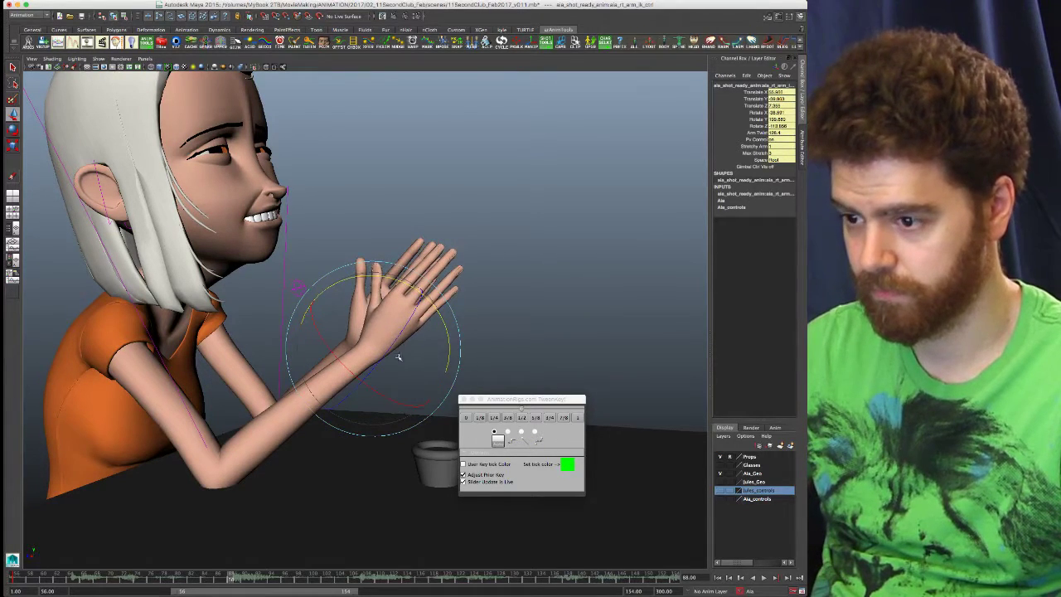
{"action": "left_click_drag", "start_coordinate": [451, 351], "coordinate": [433, 351]}
{"action": "left_click_drag", "start_coordinate": [500, 298], "coordinate": [377, 331], "text": "alt"}
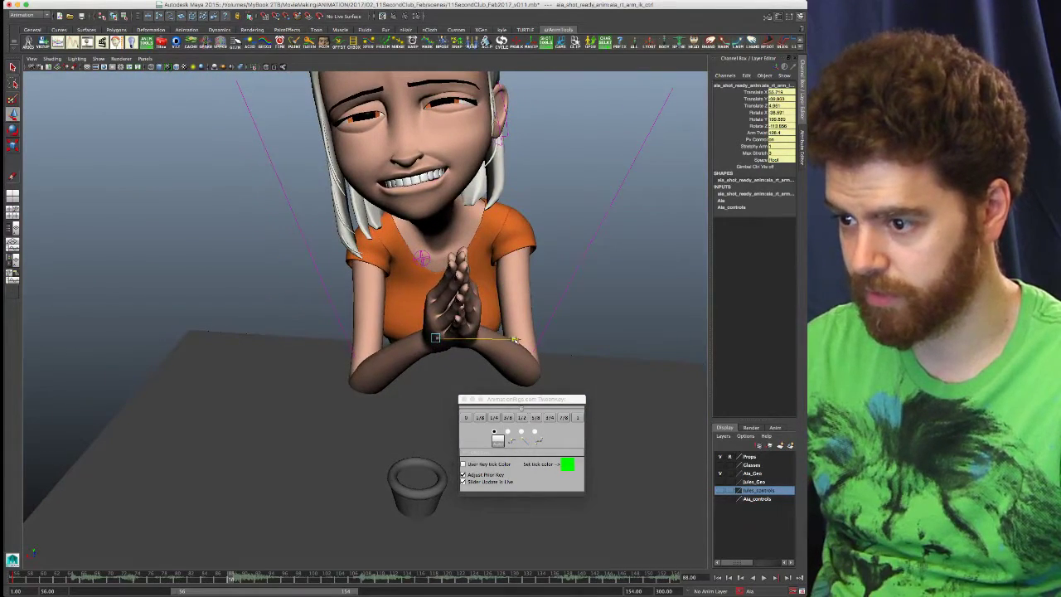
{"action": "mouse_move", "coordinate": [518, 340]}
{"action": "left_mouse_down", "text": "alt"}
{"action": "mouse_move", "coordinate": [434, 325]}
{"action": "mouse_move", "coordinate": [502, 340]}
{"action": "left_mouse_up", "text": "alt"}
- Refine the right arm IK control's rotation so the right palm and fingers lie flat against the left hand
{"action": "key", "text": "e"}
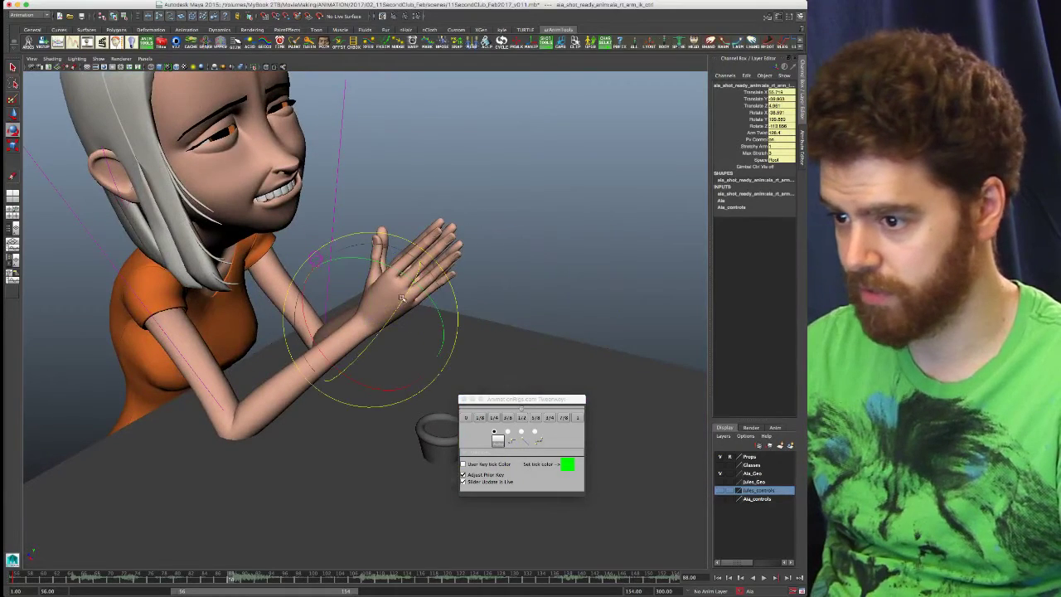
{"action": "left_click_drag", "start_coordinate": [407, 295], "coordinate": [404, 297]}
{"action": "left_click_drag", "start_coordinate": [491, 307], "coordinate": [405, 308], "text": "alt"}
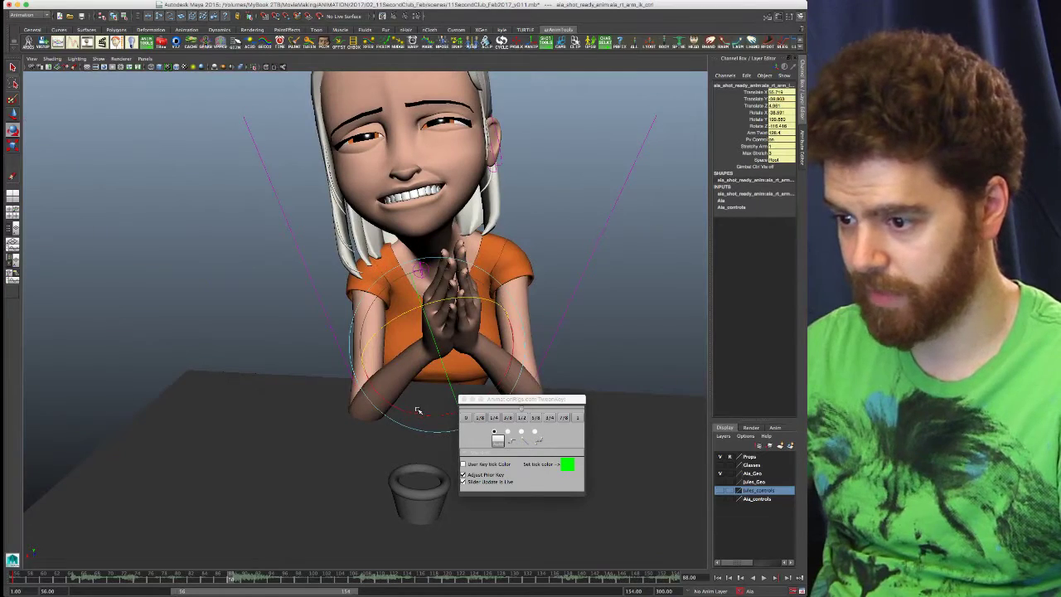
{"action": "left_click_drag", "start_coordinate": [418, 413], "coordinate": [529, 350]}
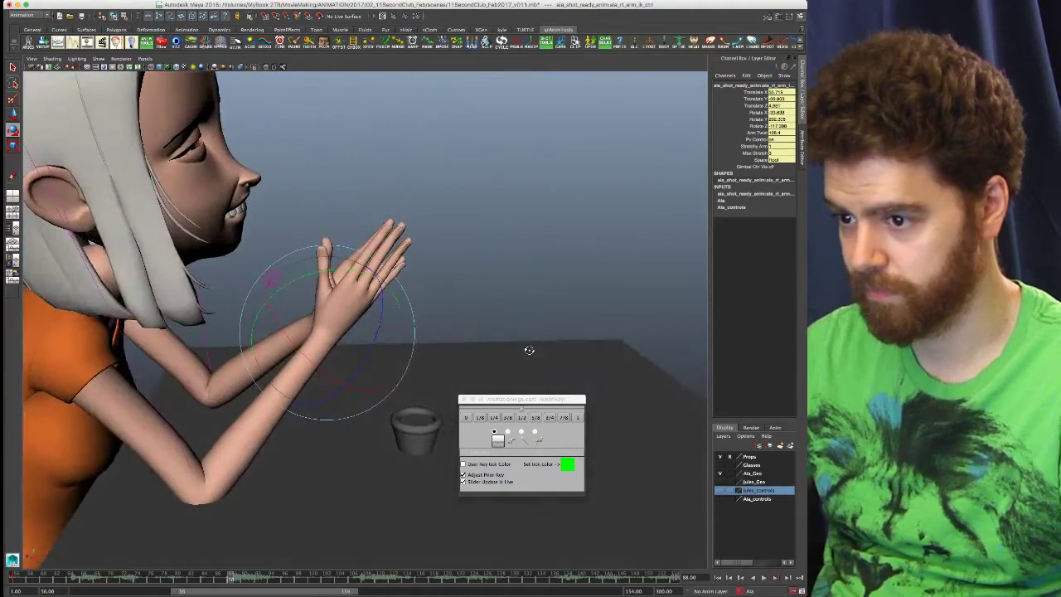
- Adjust the right arm IK control's Arm Twist, then fine-tune its position and rotation to keep the palms together
{"action": "left_click_drag", "start_coordinate": [334, 334], "coordinate": [311, 360], "text": "alt"}
{"action": "left_click", "coordinate": [749, 134]}
{"action": "middle_click_drag", "start_coordinate": [319, 355], "coordinate": [277, 354]}
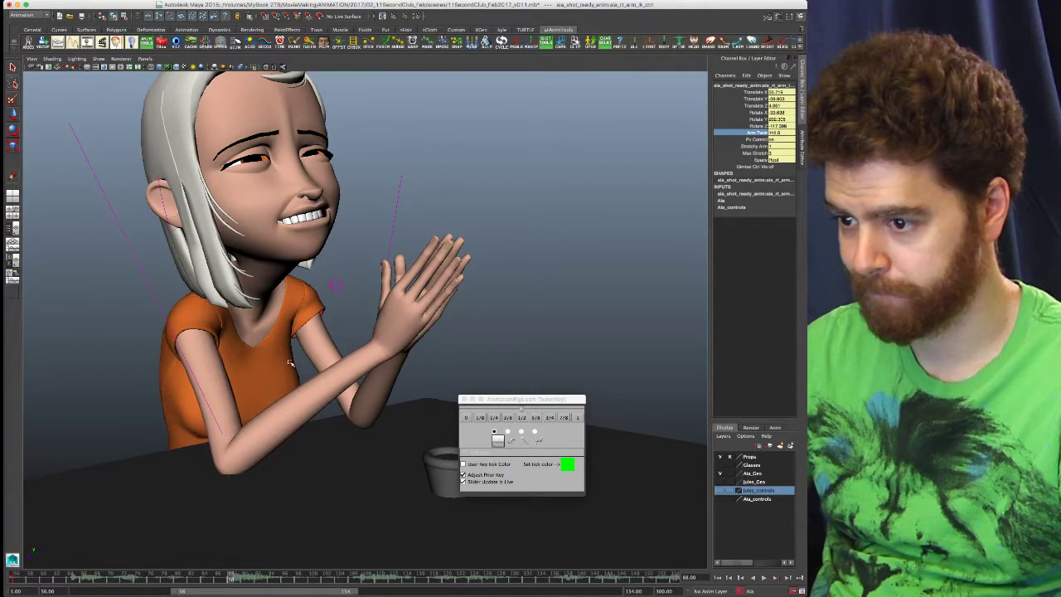
{"action": "key", "text": "w"}
{"action": "left_click_drag", "start_coordinate": [388, 349], "coordinate": [417, 310]}
{"action": "key", "text": "e"}
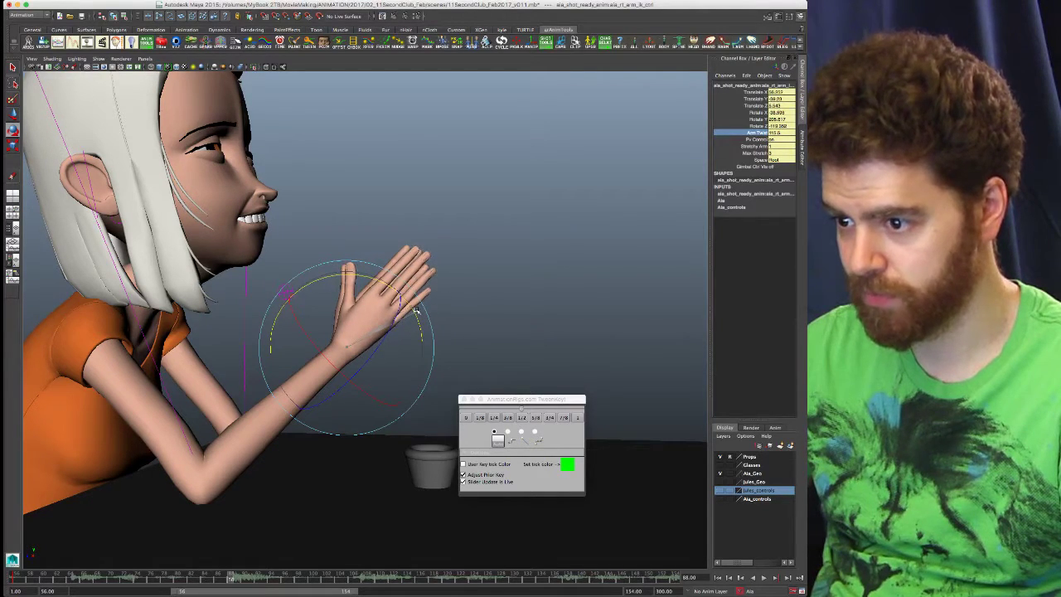
{"action": "left_click_drag", "start_coordinate": [495, 296], "coordinate": [394, 317], "text": "alt"}
- Compare the keys at frames 56 and 88 through the shot camera and adjust the right Arm Twist at frame 88 to bring the elbow inward
{"action": "key", "text": "space"}
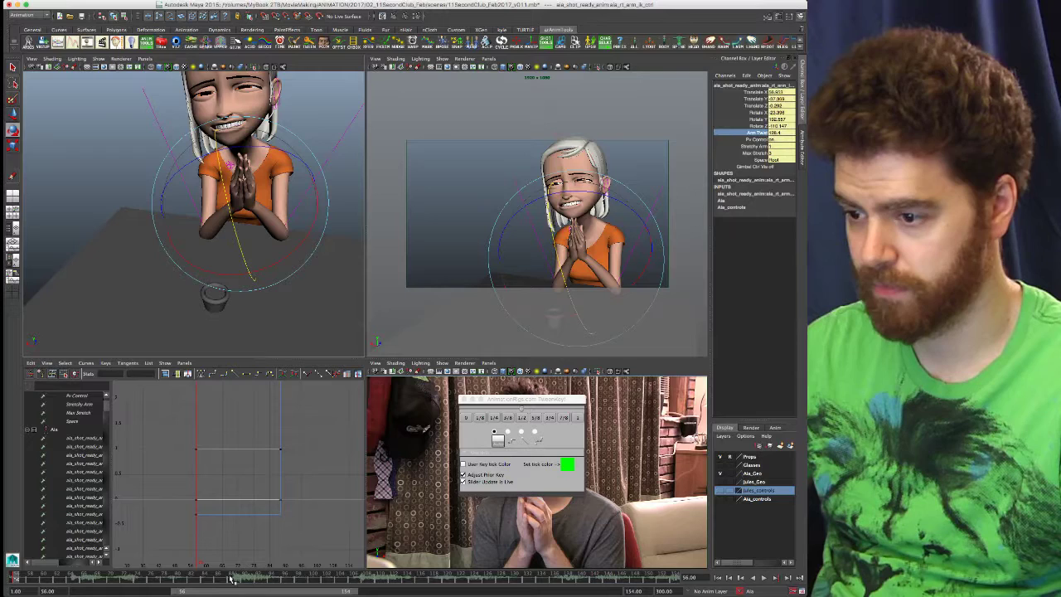
{"action": "key", "text": "."}
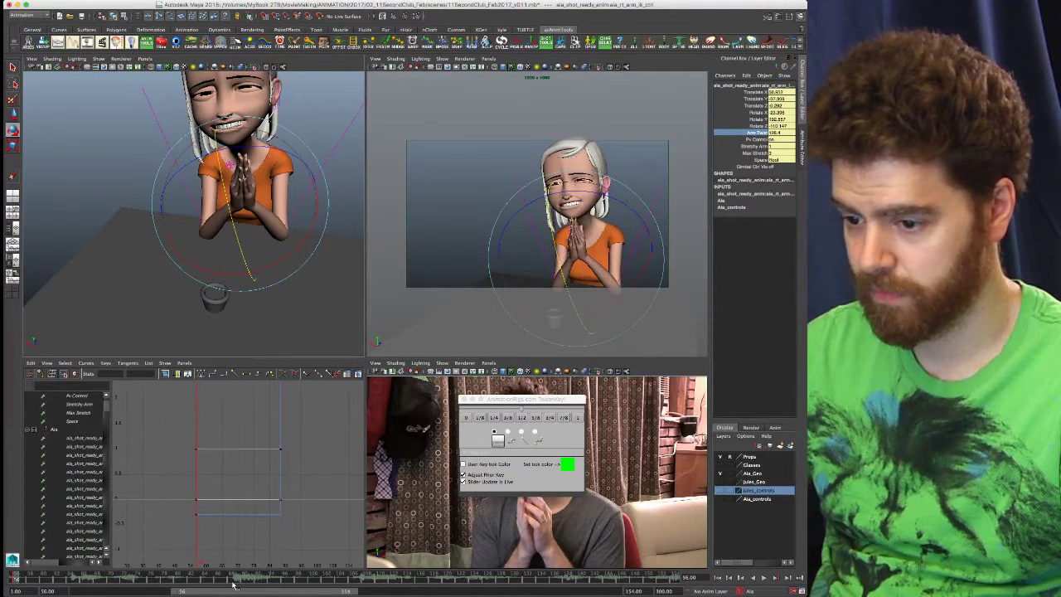
{"action": "key", "text": "."}
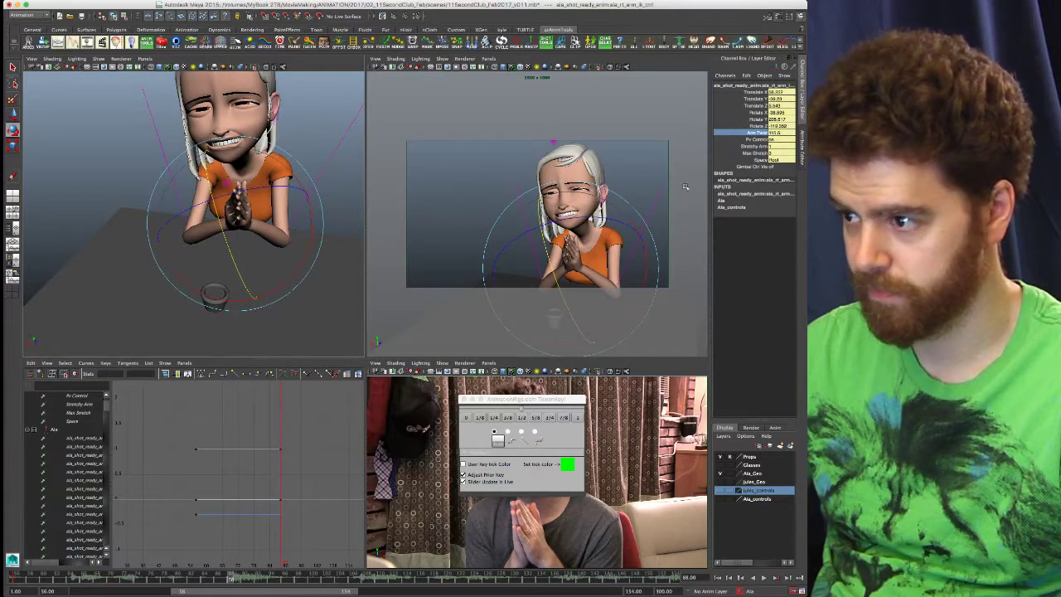
{"action": "left_click", "coordinate": [764, 134]}
{"action": "middle_click_drag", "start_coordinate": [664, 199], "coordinate": [580, 199]}
{"action": "middle_click_drag", "start_coordinate": [581, 240], "coordinate": [682, 240]}
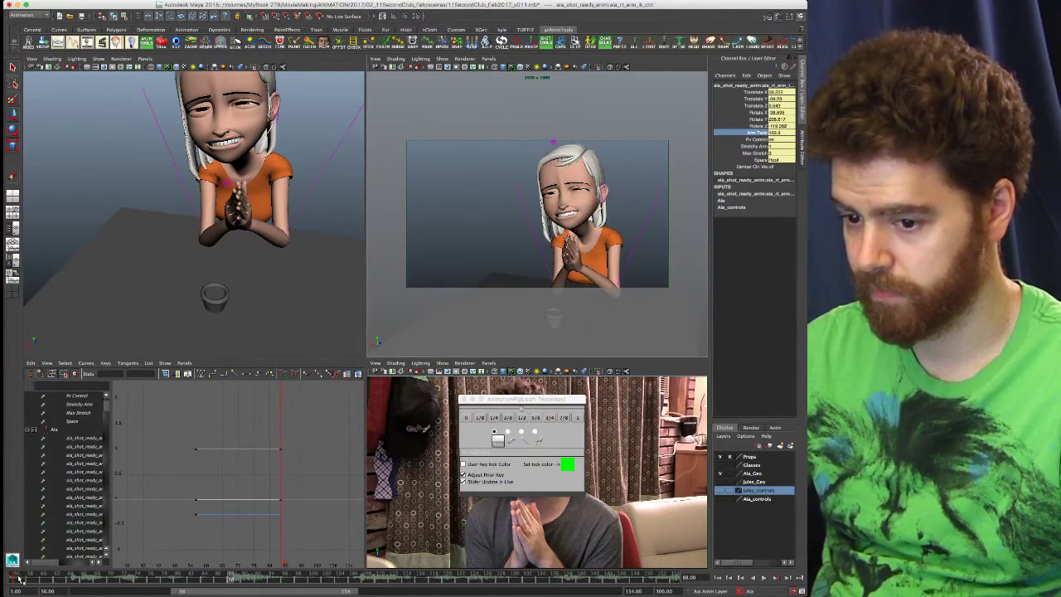
{"action": "key", "text": "."}
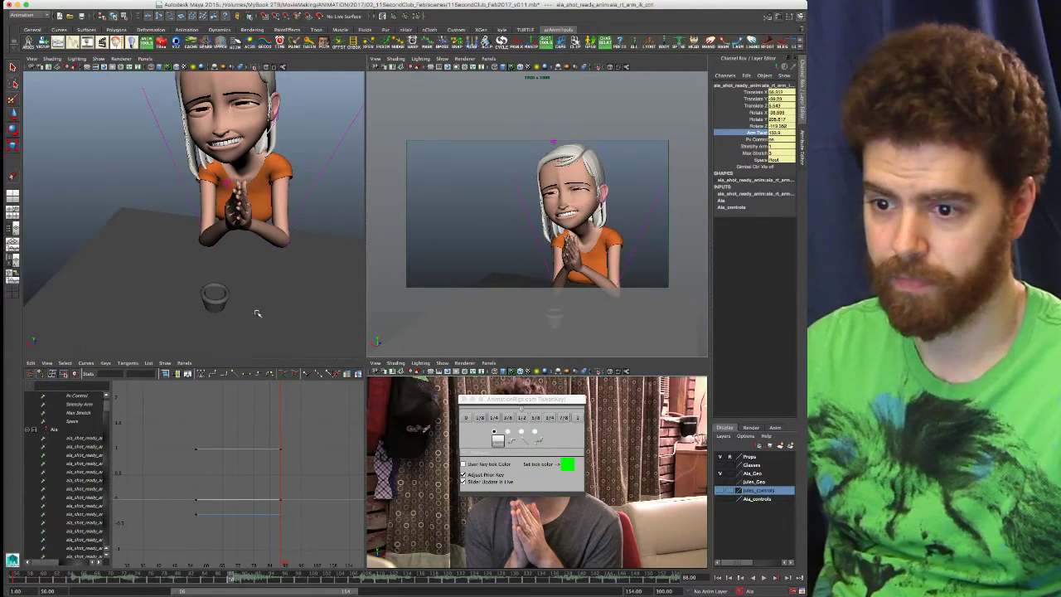
- Show Aia's whole body in side profile and select her COG control for rotation
{"action": "key", "text": "space"}
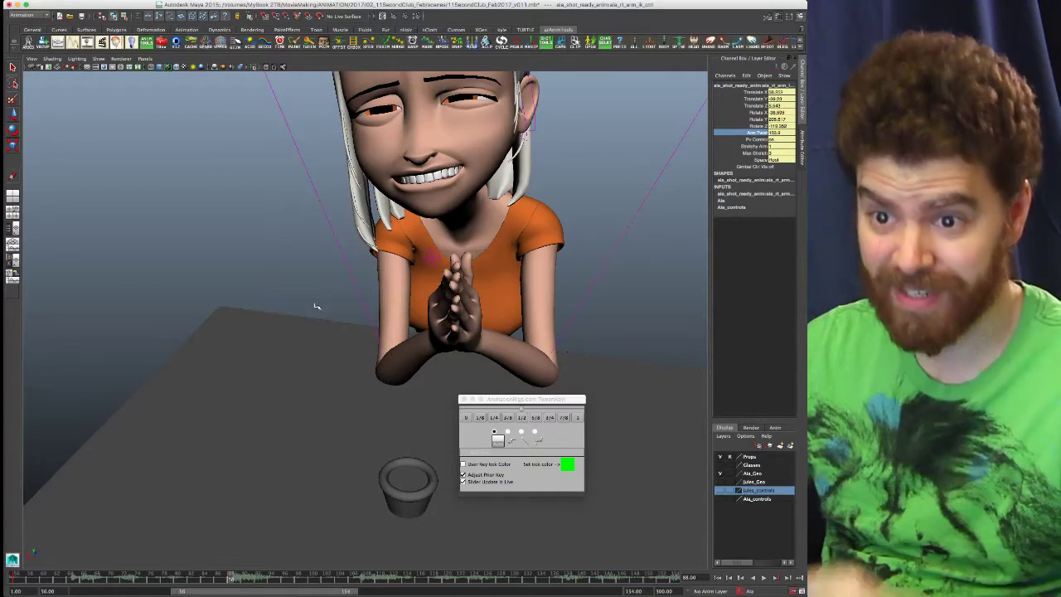
{"action": "left_click_drag", "start_coordinate": [450, 342], "coordinate": [259, 414], "text": "alt"}
{"action": "middle_click_drag", "start_coordinate": [441, 345], "coordinate": [387, 253], "text": "alt"}
{"action": "right_click_drag", "start_coordinate": [386, 253], "coordinate": [116, 258], "text": "alt"}
{"action": "left_click_drag", "start_coordinate": [278, 365], "coordinate": [384, 305], "text": "alt"}
{"action": "right_click_drag", "start_coordinate": [384, 305], "coordinate": [448, 300], "text": "alt"}
{"action": "left_click_drag", "start_coordinate": [373, 290], "coordinate": [385, 303], "text": "alt"}
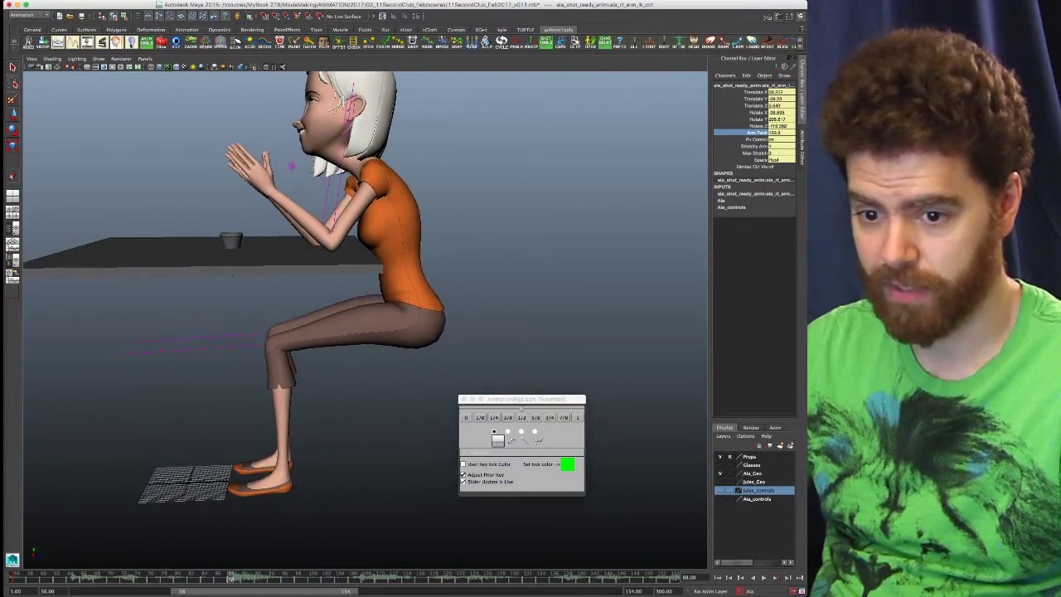
{"action": "key", "text": "super+Tab"}
{"action": "key", "text": "e"}
{"action": "left_click", "coordinate": [329, 319]}
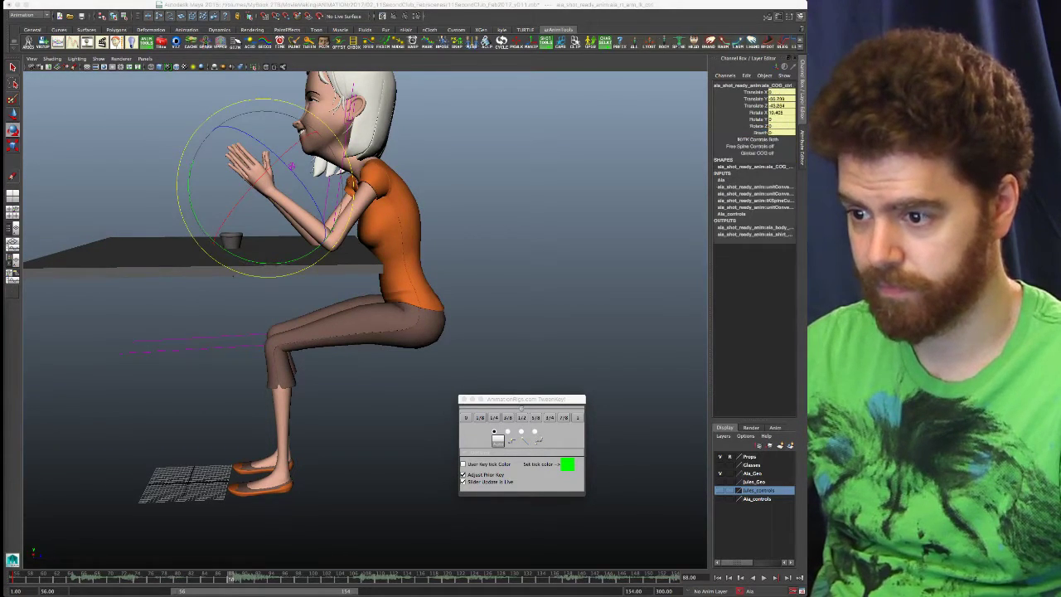
- Scrub between frames 63, 77 and 88 to examine how the arms follow the body's forward lean from the side
{"action": "left_click", "coordinate": [153, 578]}
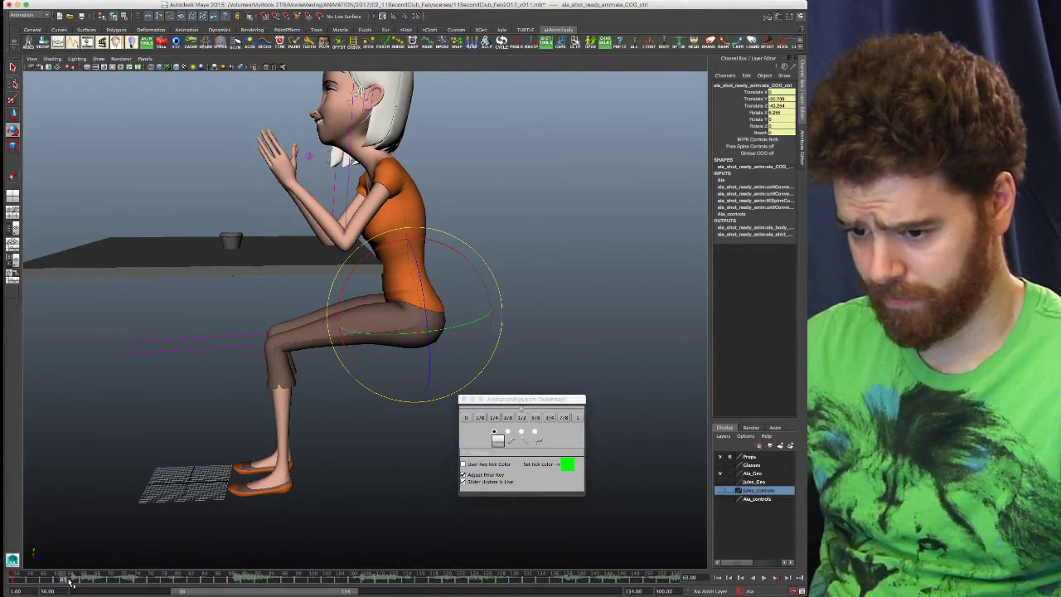
{"action": "left_click_drag", "start_coordinate": [73, 582], "coordinate": [155, 580]}
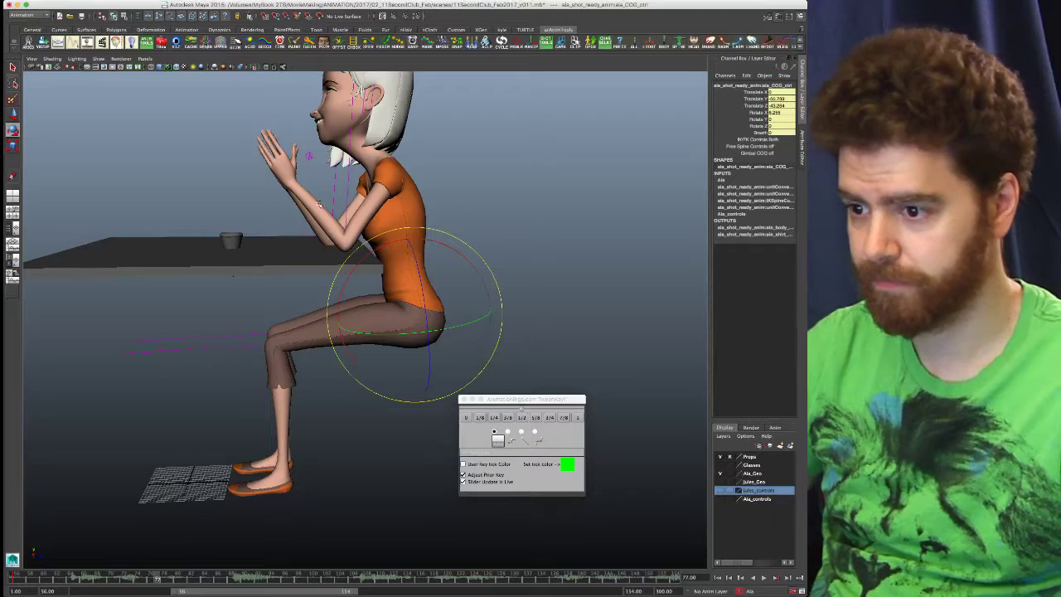
{"action": "middle_click_drag", "start_coordinate": [321, 212], "coordinate": [319, 247], "text": "alt"}
{"action": "right_click_drag", "start_coordinate": [376, 289], "coordinate": [316, 273], "text": "alt"}
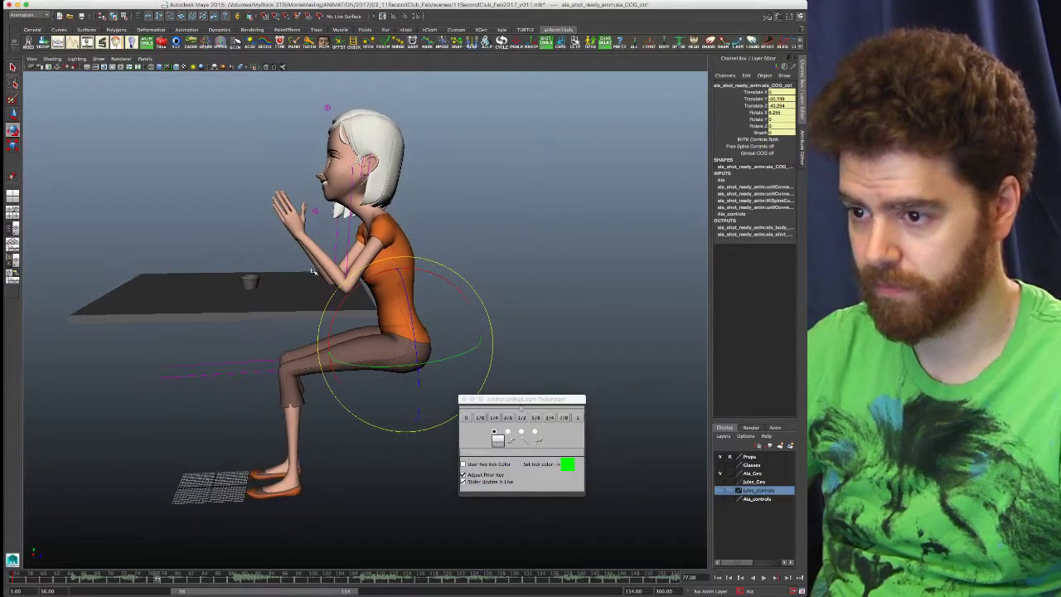
{"action": "middle_click_drag", "start_coordinate": [316, 273], "coordinate": [285, 281], "text": "alt"}
{"action": "mouse_move", "coordinate": [279, 300]}
{"action": "left_mouse_down", "text": "alt"}
{"action": "mouse_move", "coordinate": [281, 308]}
{"action": "mouse_move", "coordinate": [282, 298]}
{"action": "left_mouse_up", "text": "alt"}
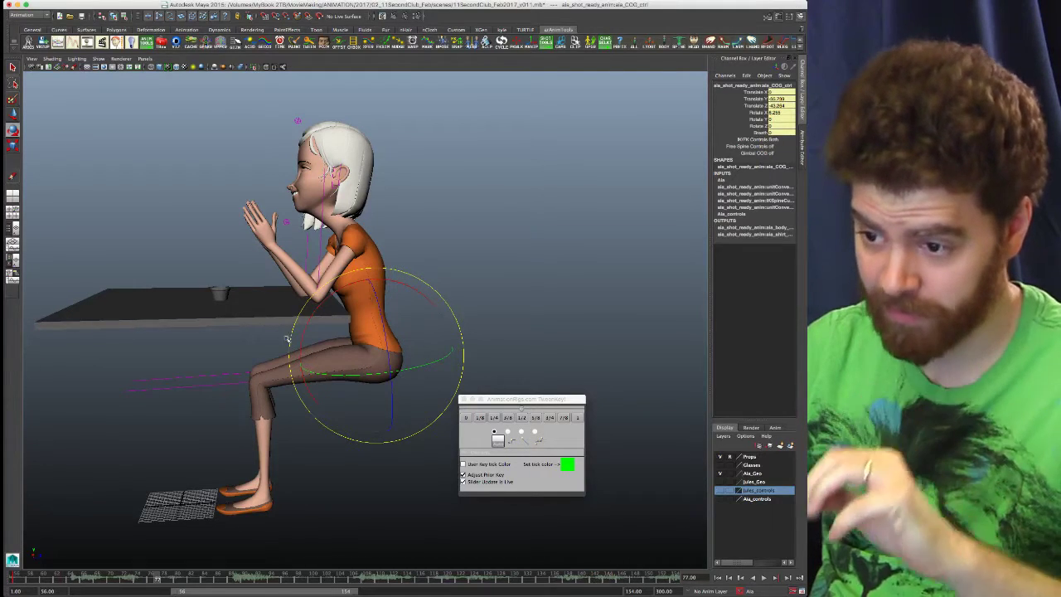
{"action": "left_click", "coordinate": [232, 583]}
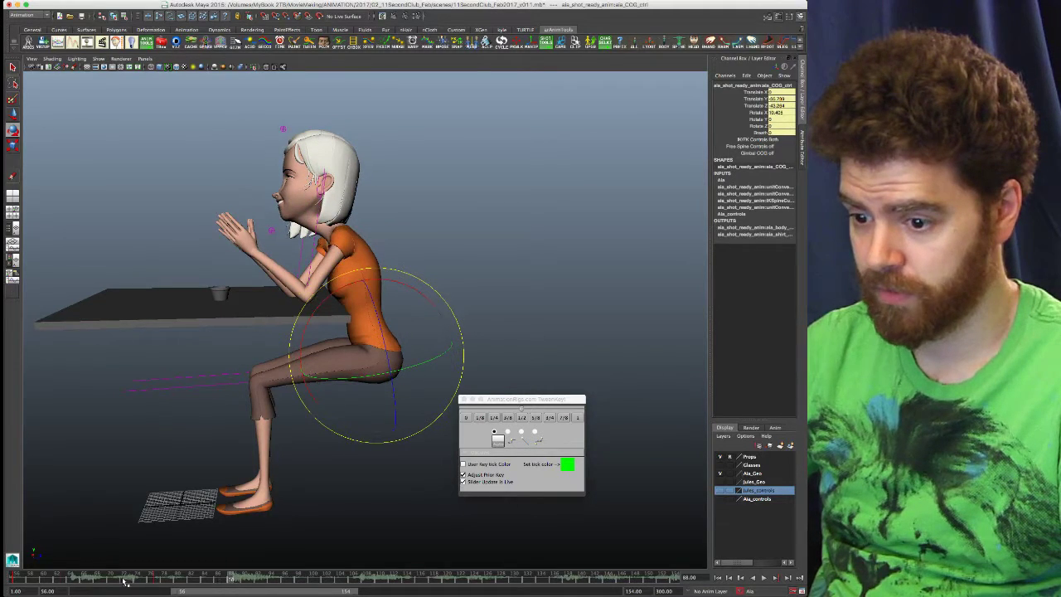
- At frame 77, rotate Aia's COG control backward to raise her body and compare the pose with frame 63
{"action": "left_click", "coordinate": [155, 583]}
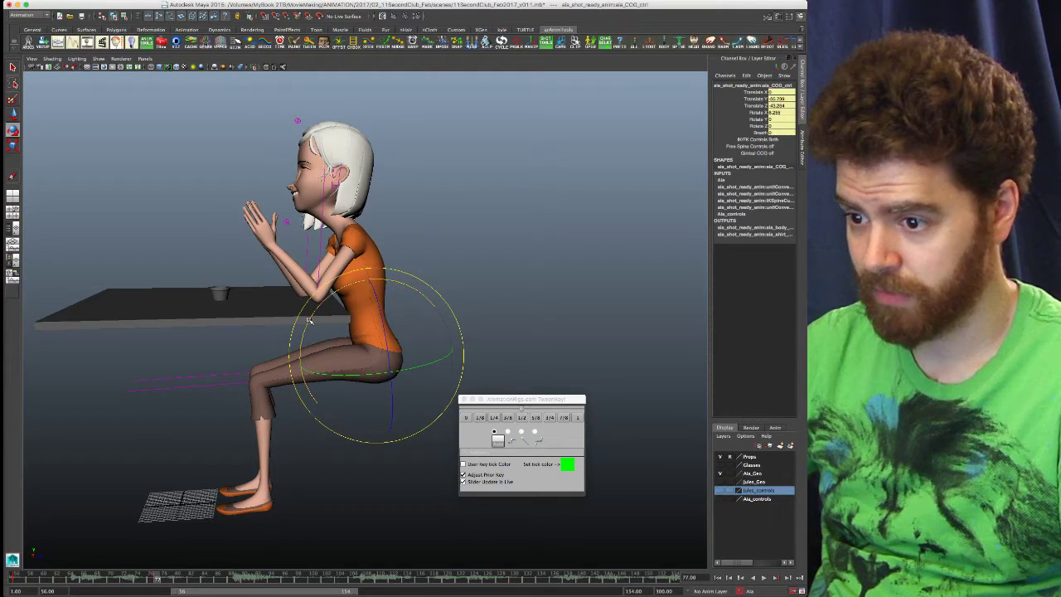
{"action": "mouse_move", "coordinate": [311, 319]}
{"action": "left_mouse_down"}
{"action": "mouse_move", "coordinate": [336, 302]}
{"action": "mouse_move", "coordinate": [315, 313]}
{"action": "left_mouse_up"}
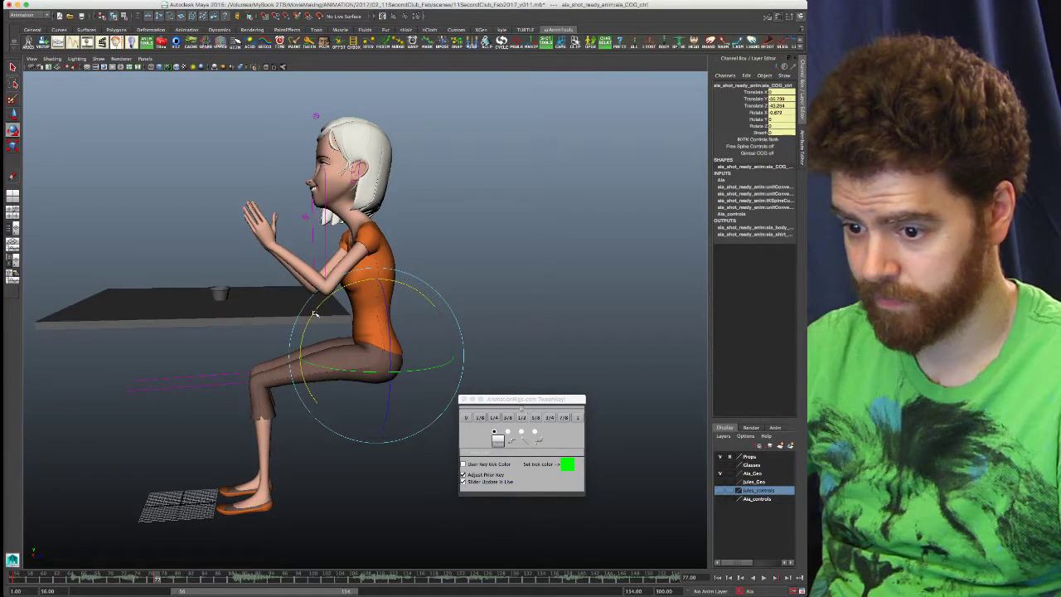
{"action": "left_click", "coordinate": [63, 583]}
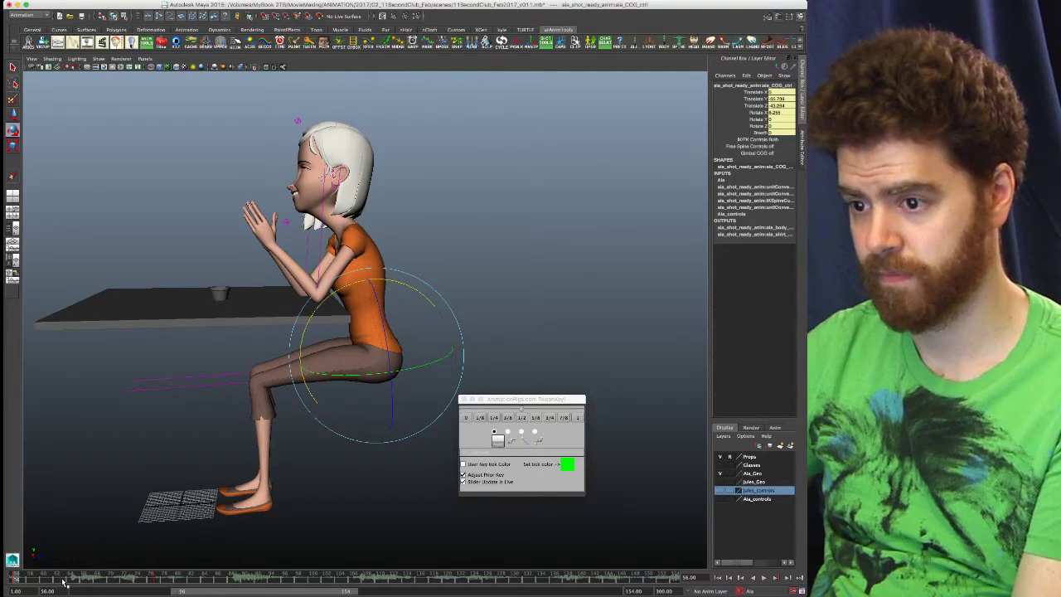
{"action": "key", "text": "period"}
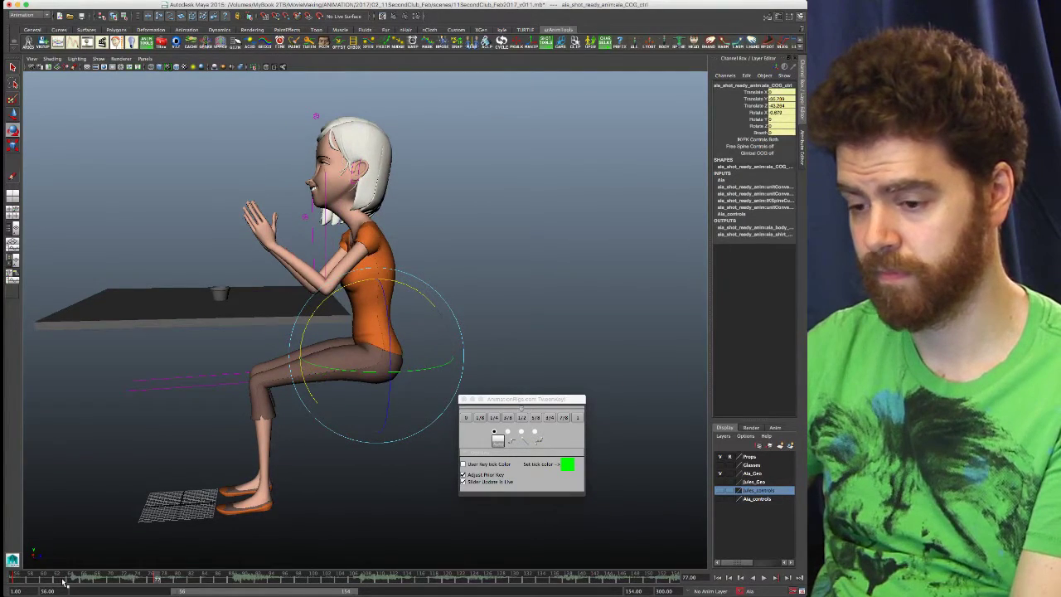
{"action": "key", "text": "comma"}
{"action": "key", "text": "period"}
{"action": "key", "text": "comma"}
{"action": "key", "text": "period"}
{"action": "key", "text": "comma"}
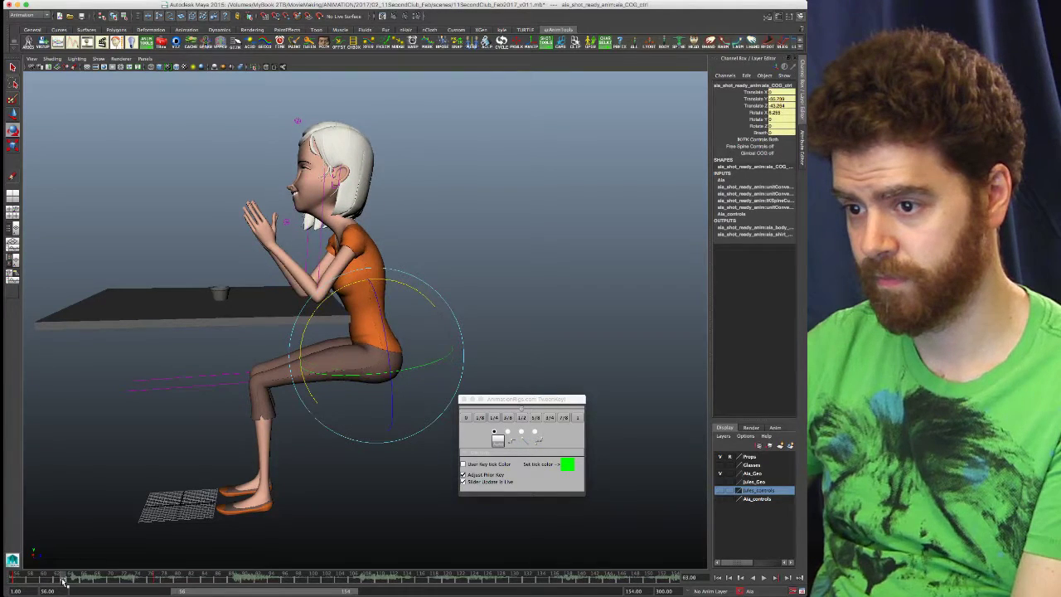
{"action": "key", "text": "period"}
{"action": "key", "text": "comma"}
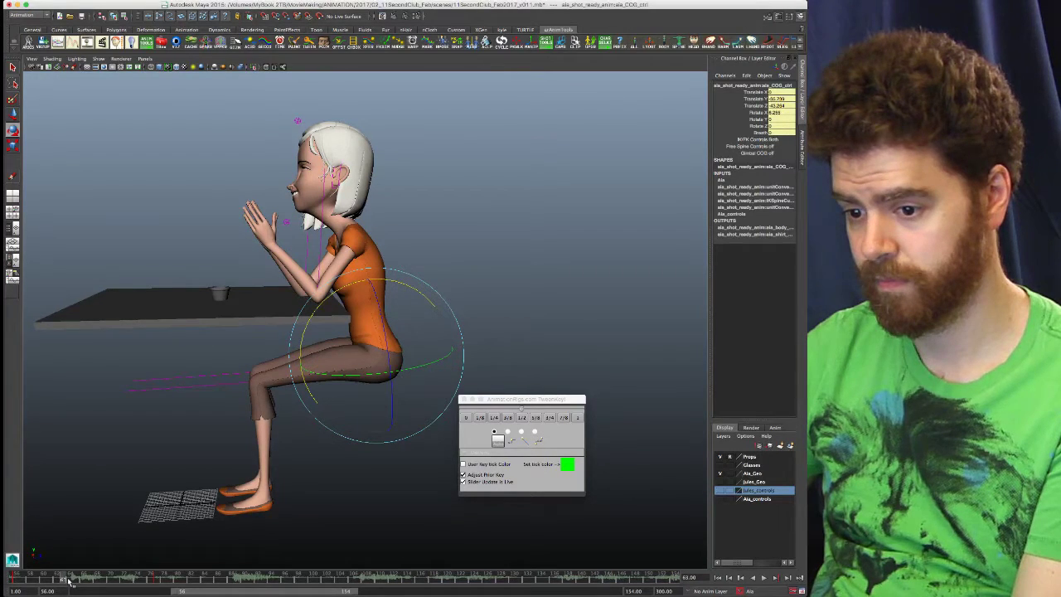
{"action": "key", "text": "alt+v"}
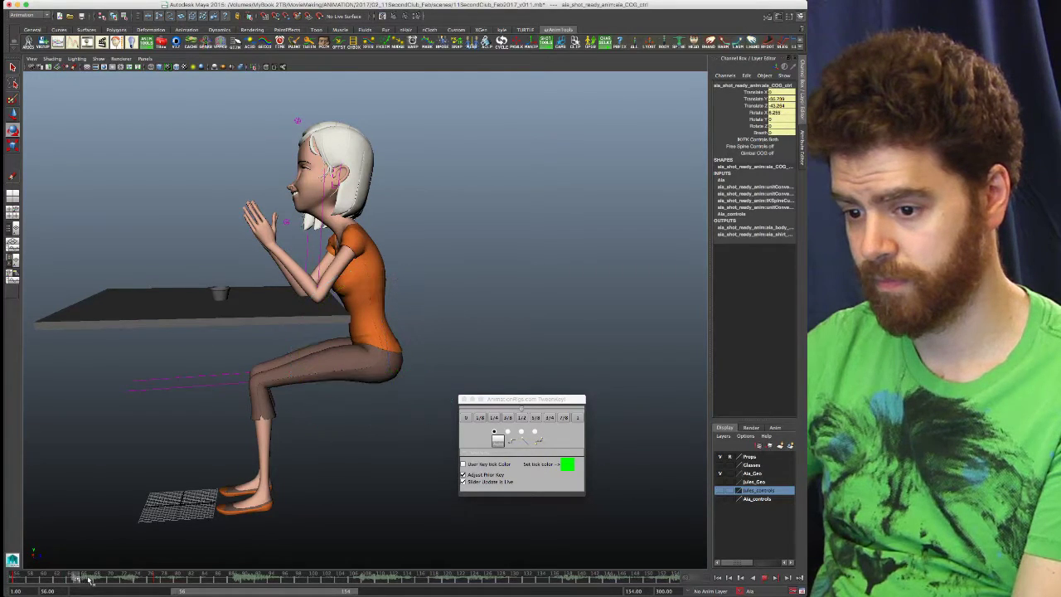
- Delete the COG control's altered key at frame 77 to drop the backward rotation
{"action": "left_click", "coordinate": [157, 579]}
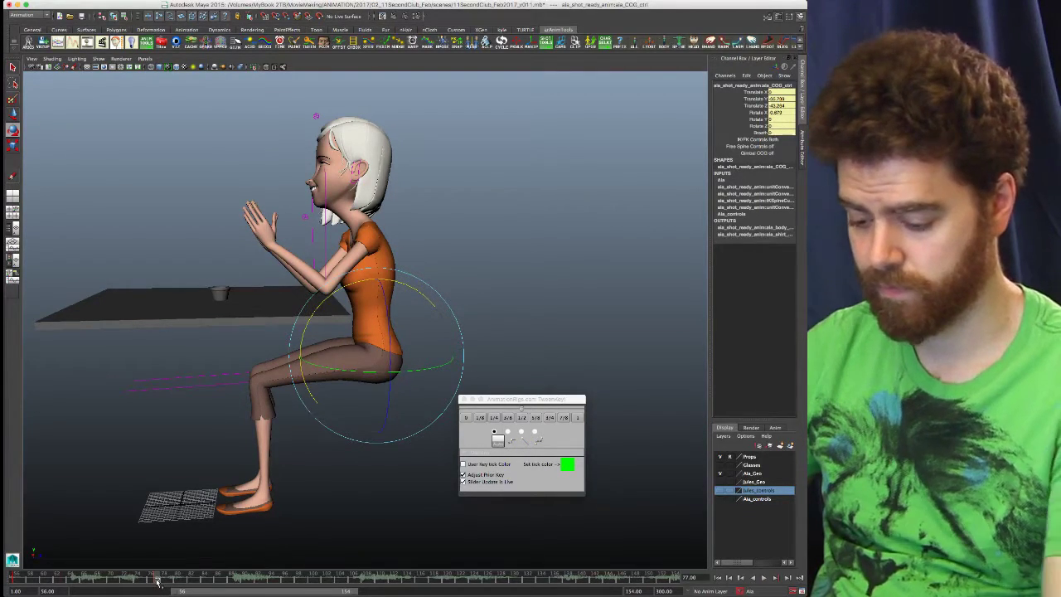
{"action": "key", "text": "alt+comma"}
{"action": "key", "text": "alt+period"}
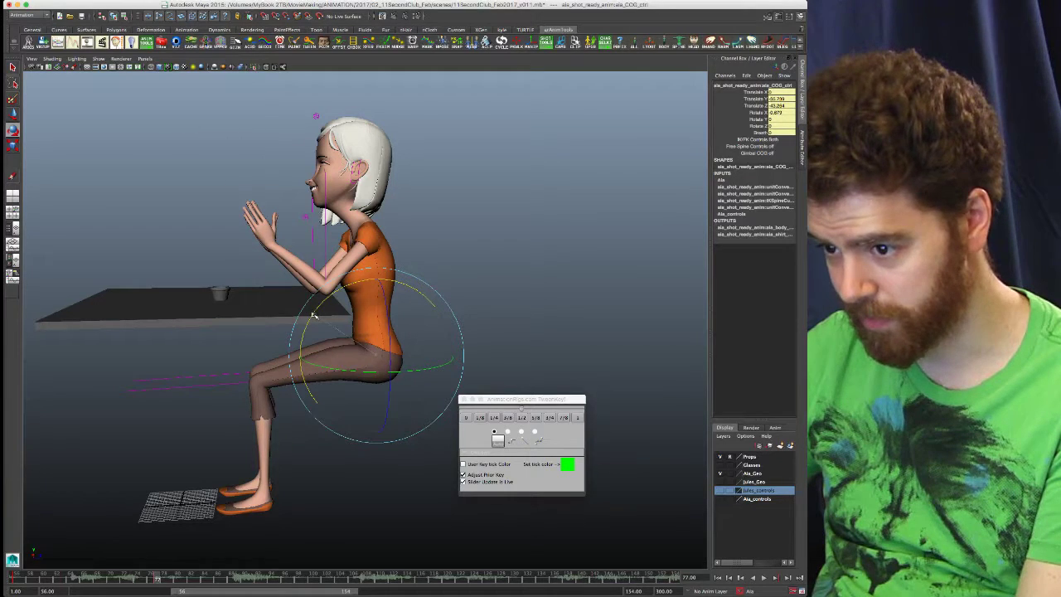
{"action": "right_click", "coordinate": [156, 580]}
{"action": "mouse_move", "coordinate": [186, 501]}
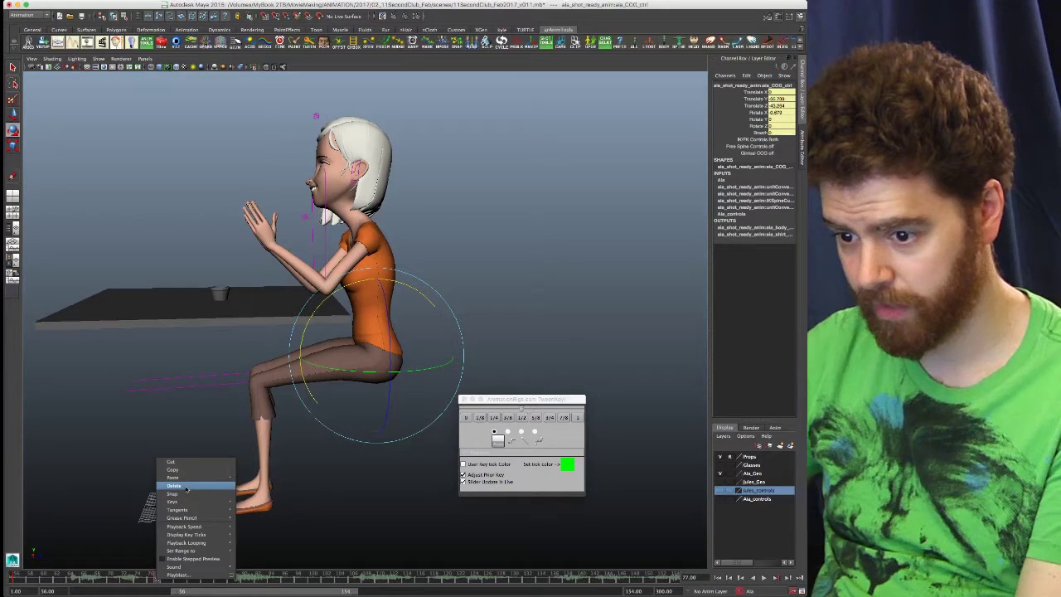
{"action": "left_click", "coordinate": [186, 486]}
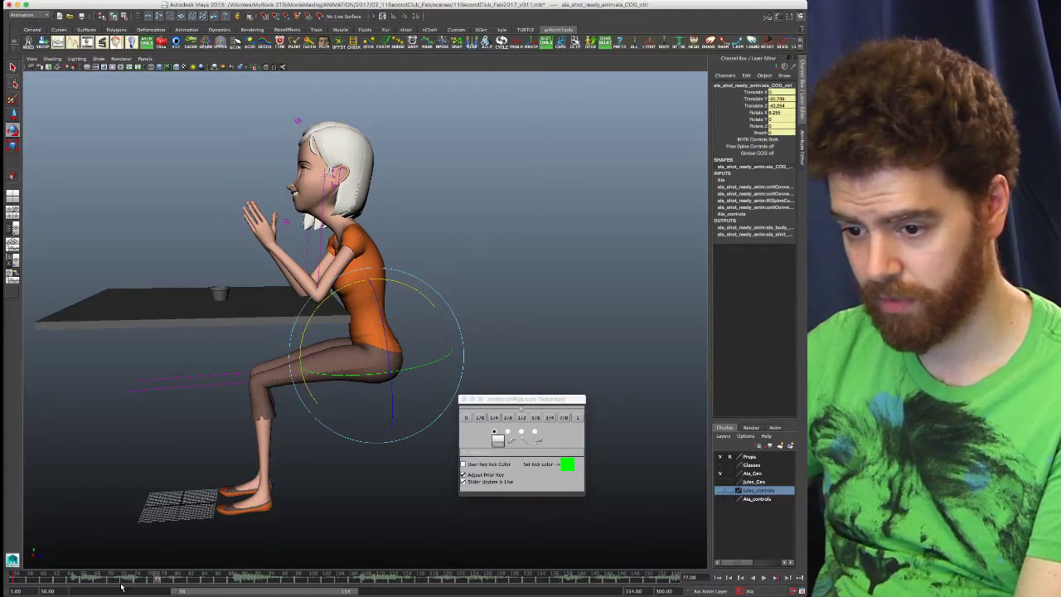
- Play back the motion, go to frame 73, and rotate the COG control backward so Aia's torso rises upright
{"action": "key", "text": "alt+v"}
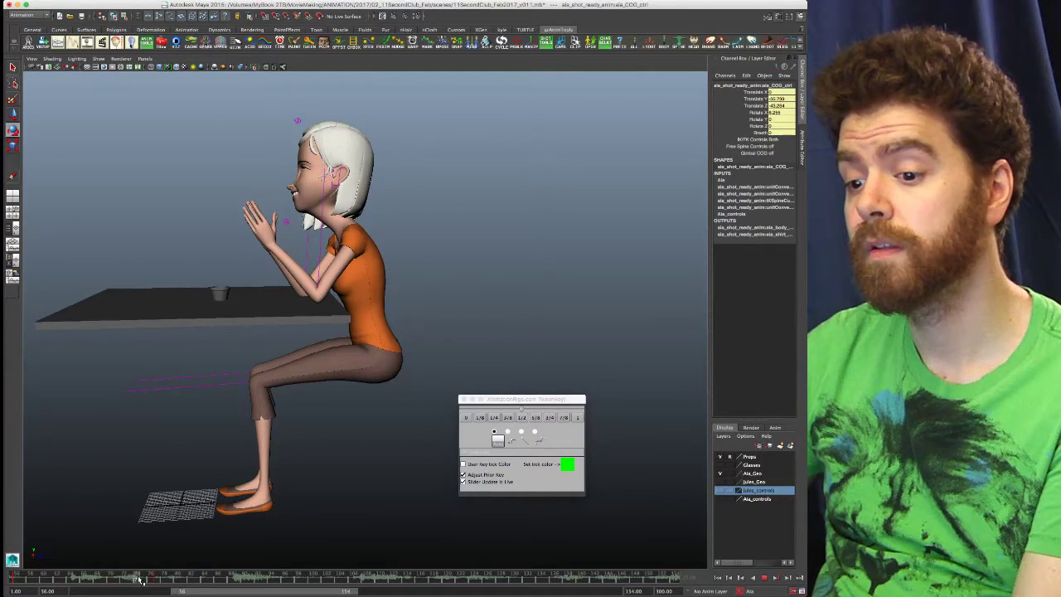
{"action": "key", "text": "alt+v"}
{"action": "left_click_drag", "start_coordinate": [142, 583], "coordinate": [157, 584]}
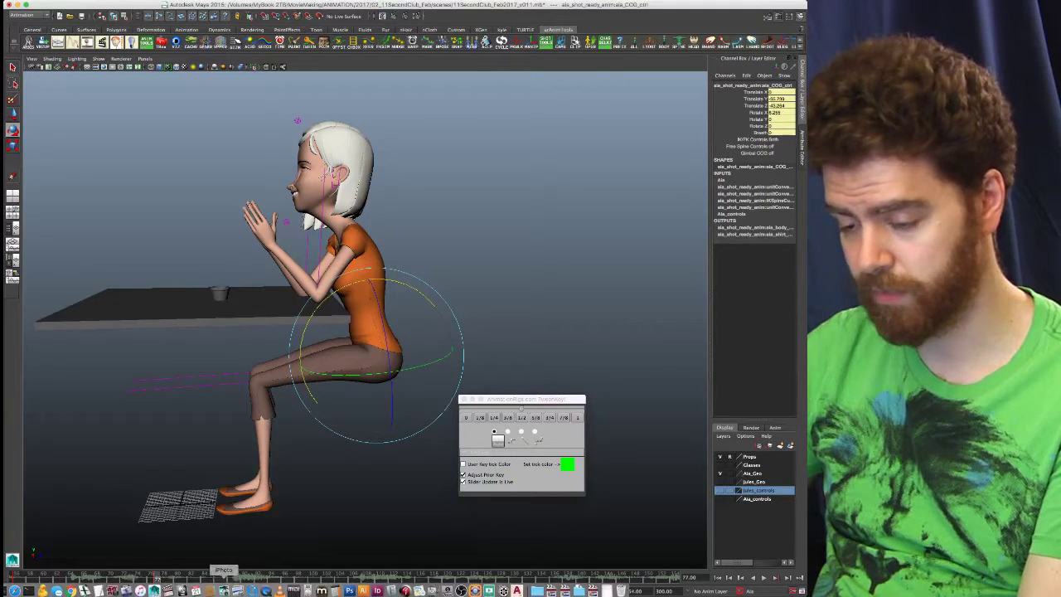
{"action": "key", "text": "alt+comma"}
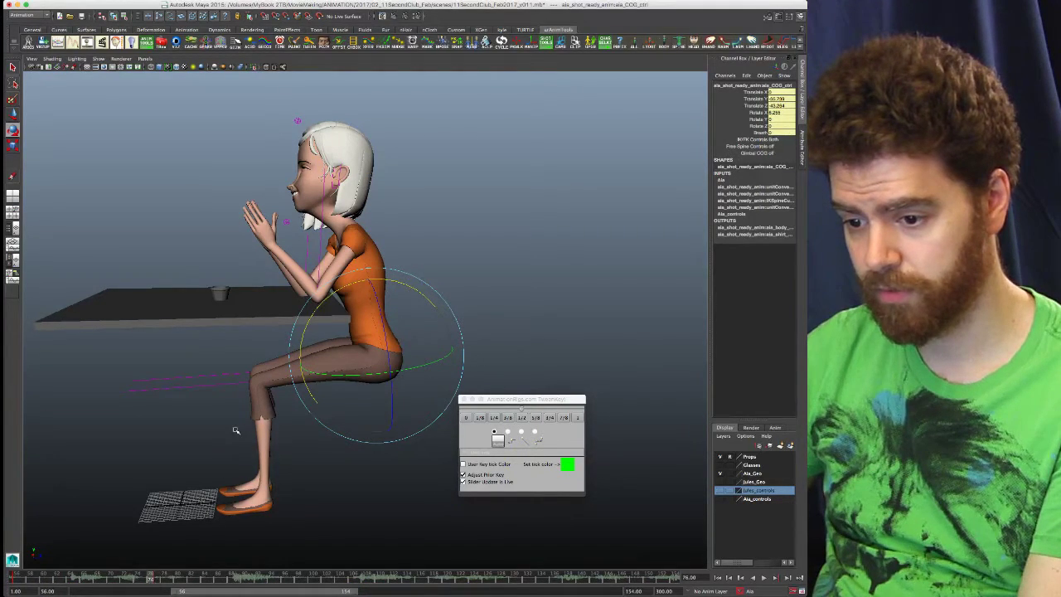
{"action": "key", "text": "alt+comma"}
{"action": "key", "text": "alt+comma"}
{"action": "key", "text": "alt+comma"}
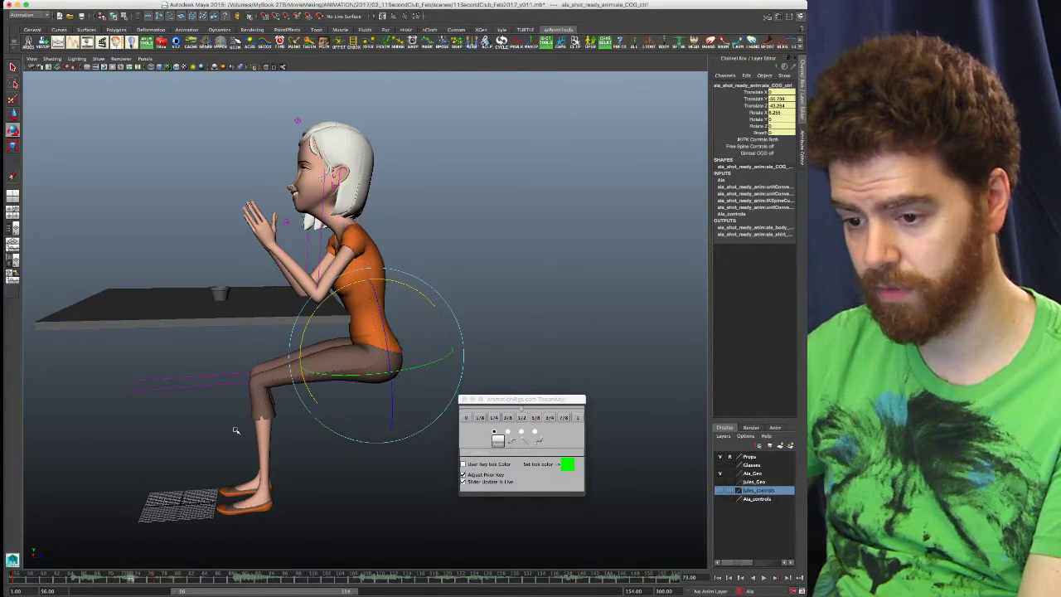
{"action": "key", "text": "alt+comma"}
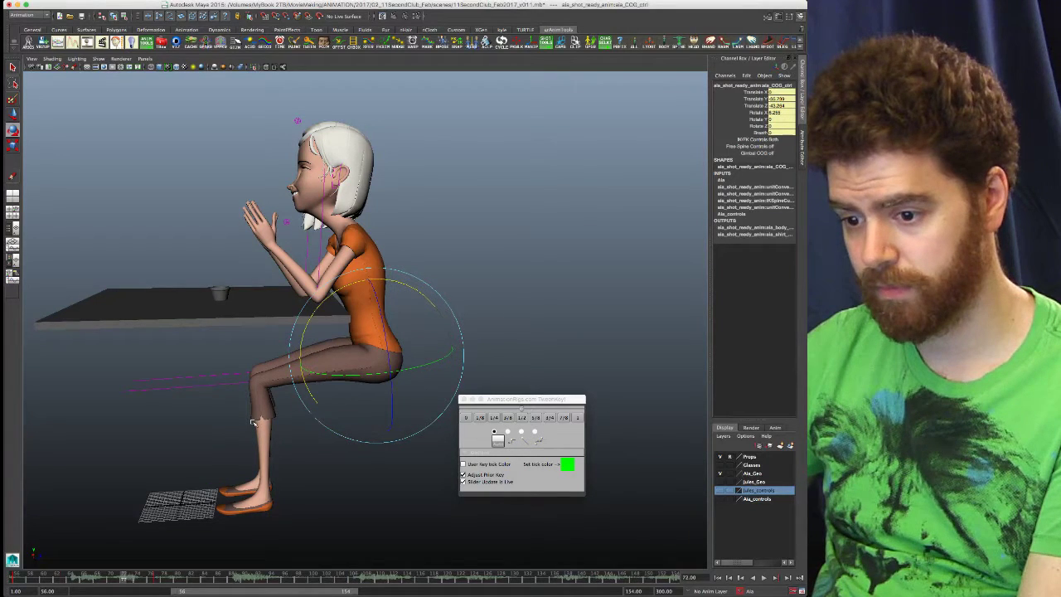
{"action": "key", "text": "alt+period"}
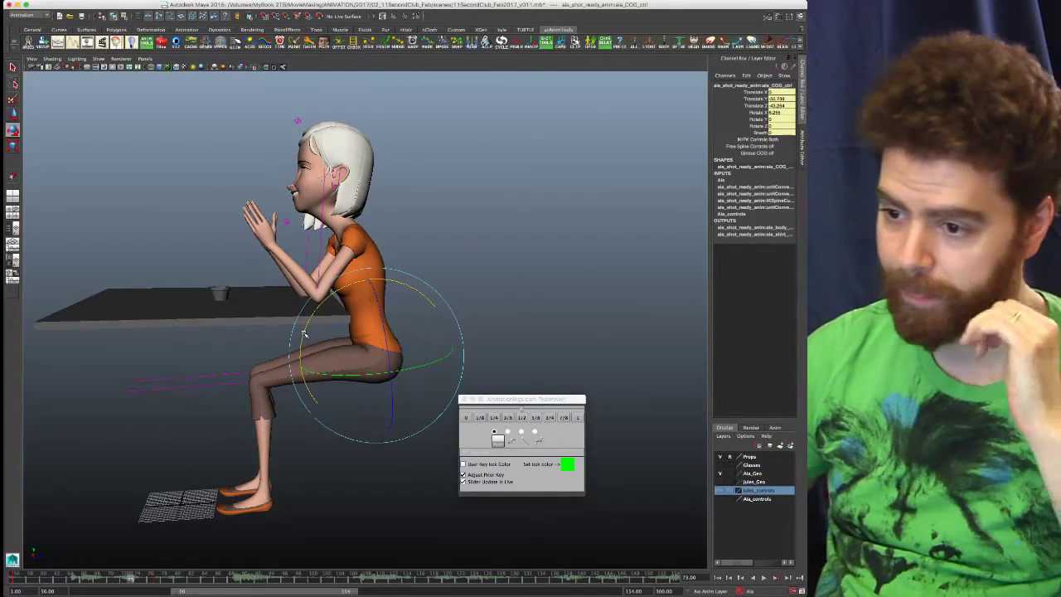
{"action": "left_click_drag", "start_coordinate": [304, 334], "coordinate": [306, 325]}
{"action": "middle_click_drag", "start_coordinate": [306, 325], "coordinate": [306, 319]}
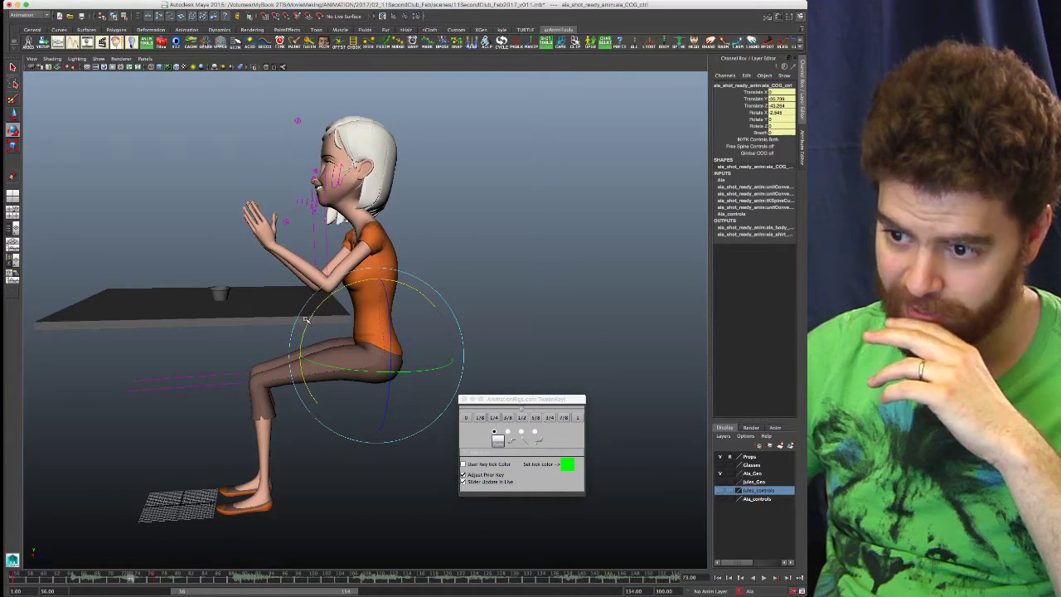
- At frame 77, rotate the COG control forward to a Rotate X of about 8.8 and compare with frames 63, 73 and 88
{"action": "left_click", "coordinate": [159, 578]}
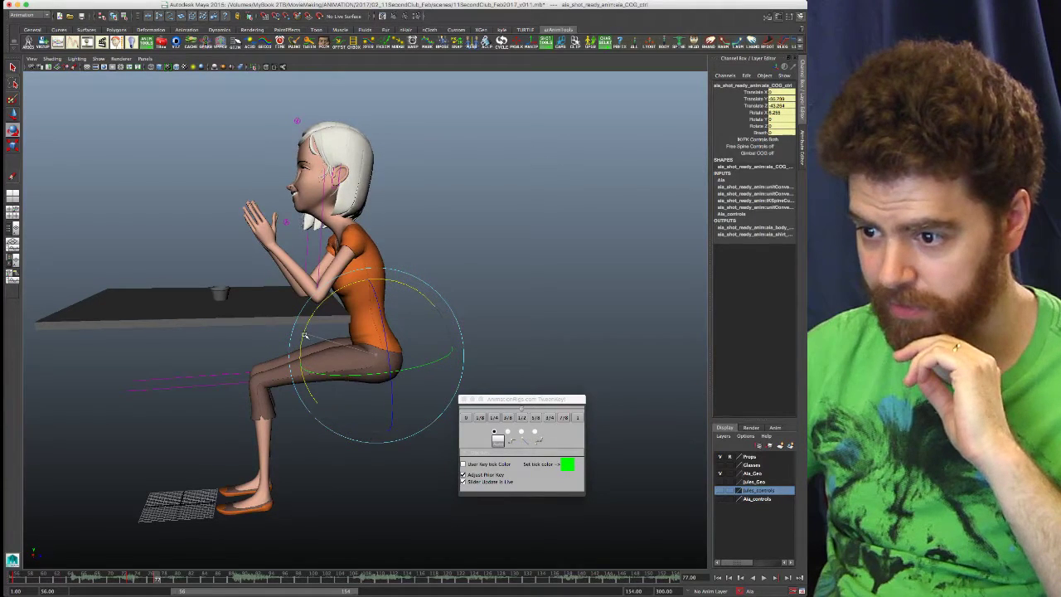
{"action": "left_click_drag", "start_coordinate": [304, 336], "coordinate": [305, 340]}
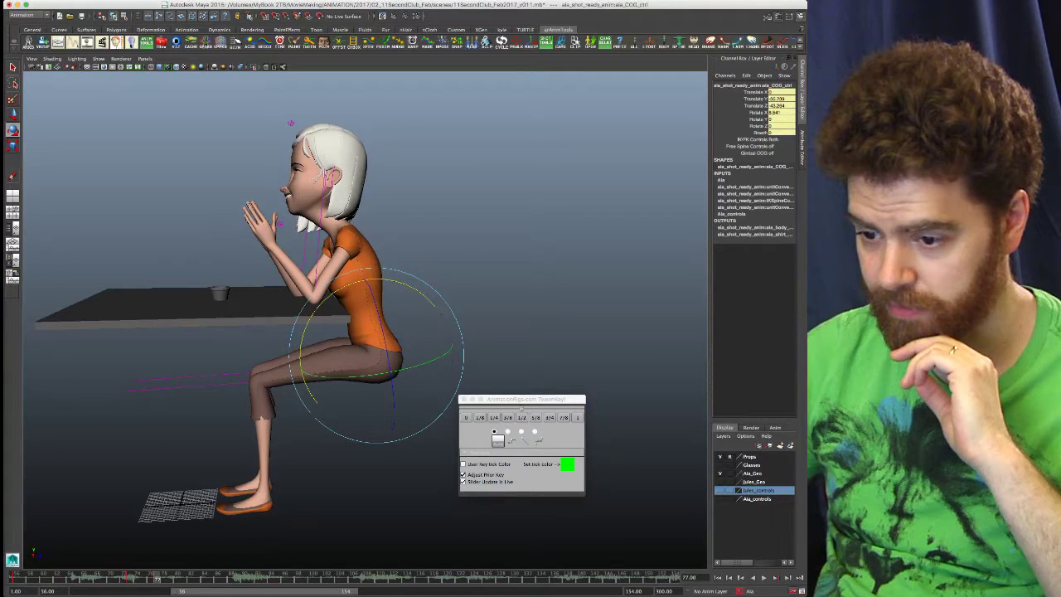
{"action": "left_click", "coordinate": [232, 578]}
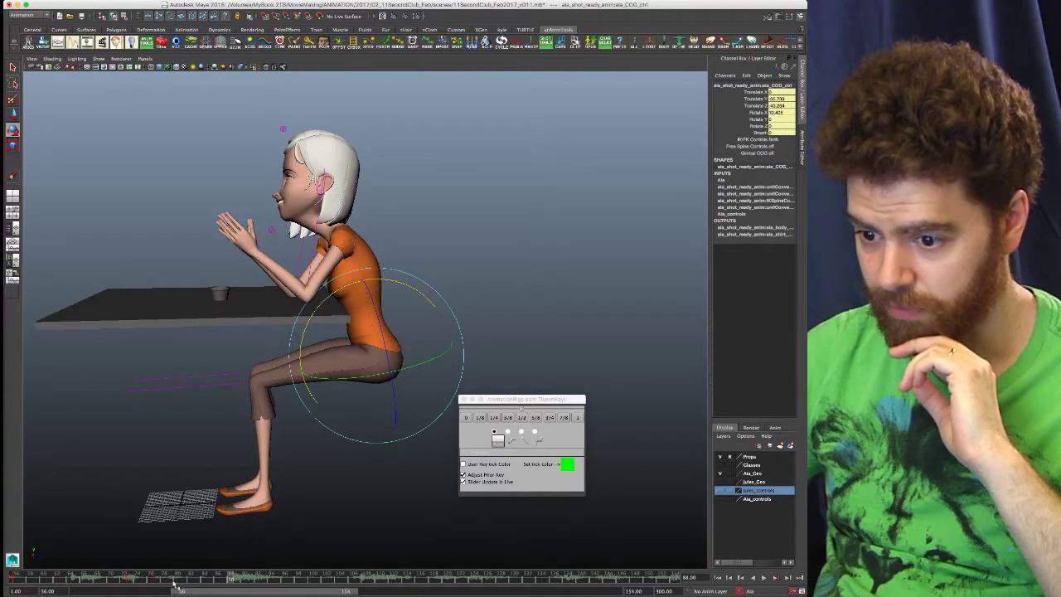
{"action": "left_click_drag", "start_coordinate": [158, 579], "coordinate": [147, 582]}
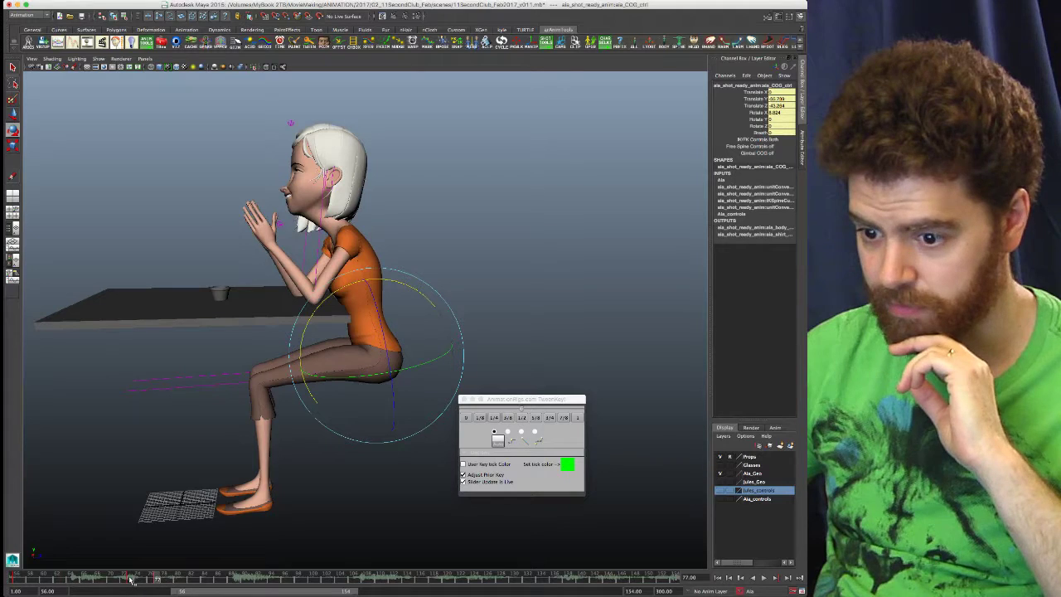
{"action": "left_click", "coordinate": [129, 580]}
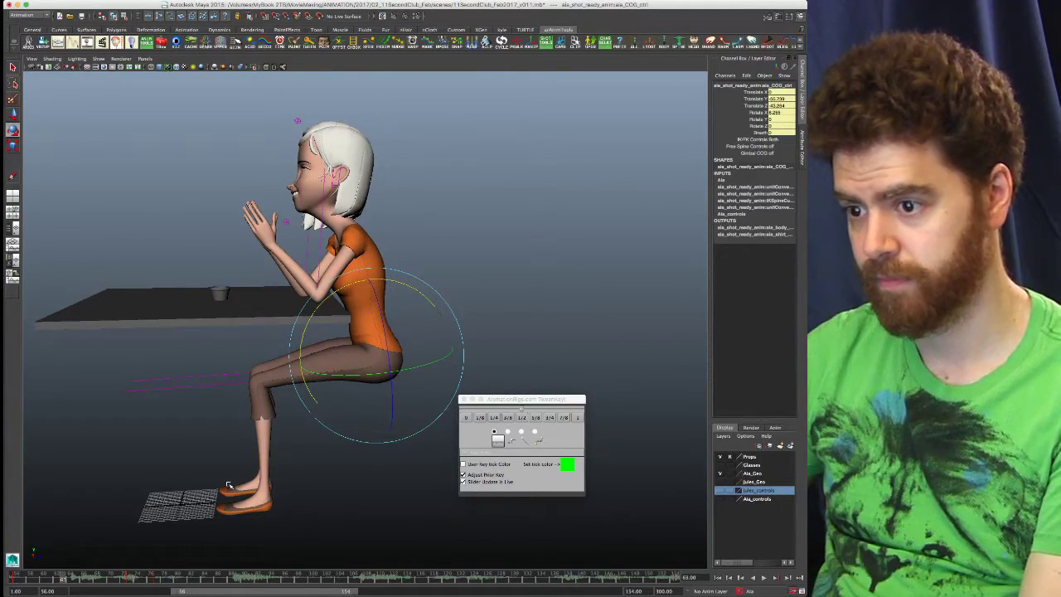
{"action": "key", "text": "."}
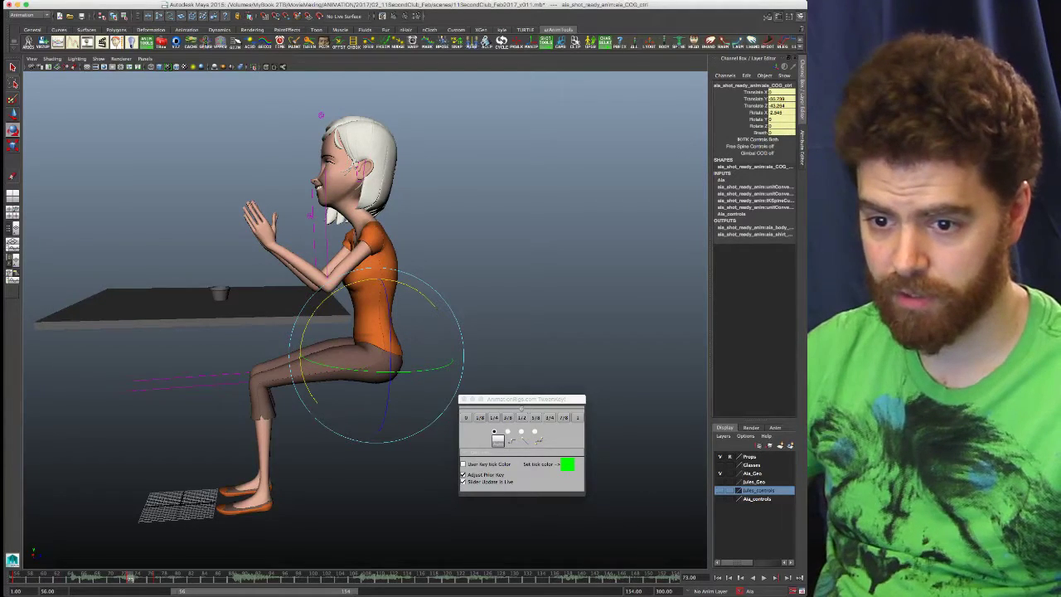
- At frame 73, move the right arm IK control up and back toward the body so the hands follow the rise
{"action": "left_click", "coordinate": [189, 282]}
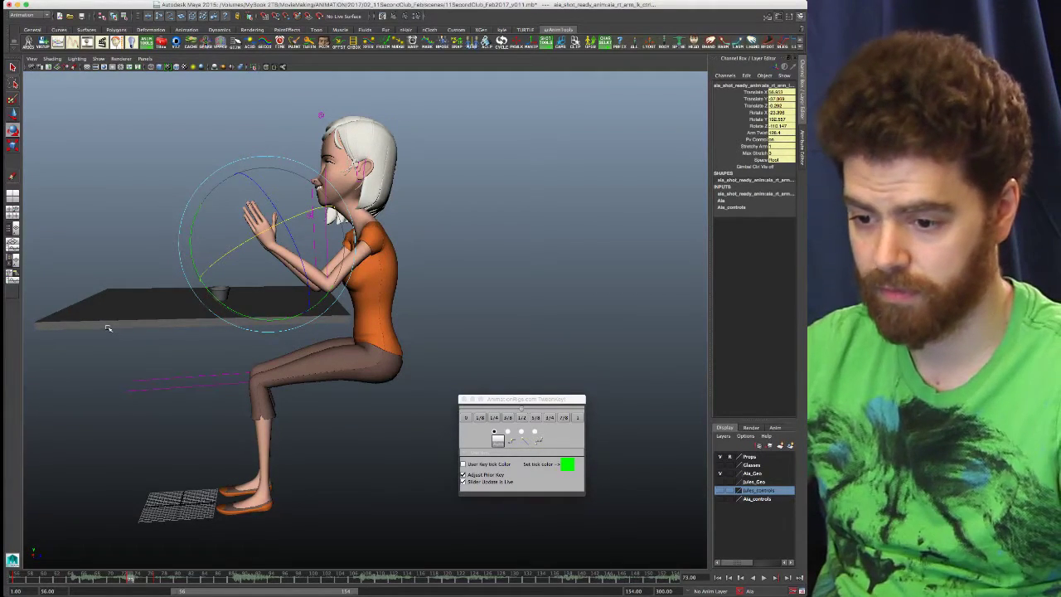
{"action": "key", "text": "comma"}
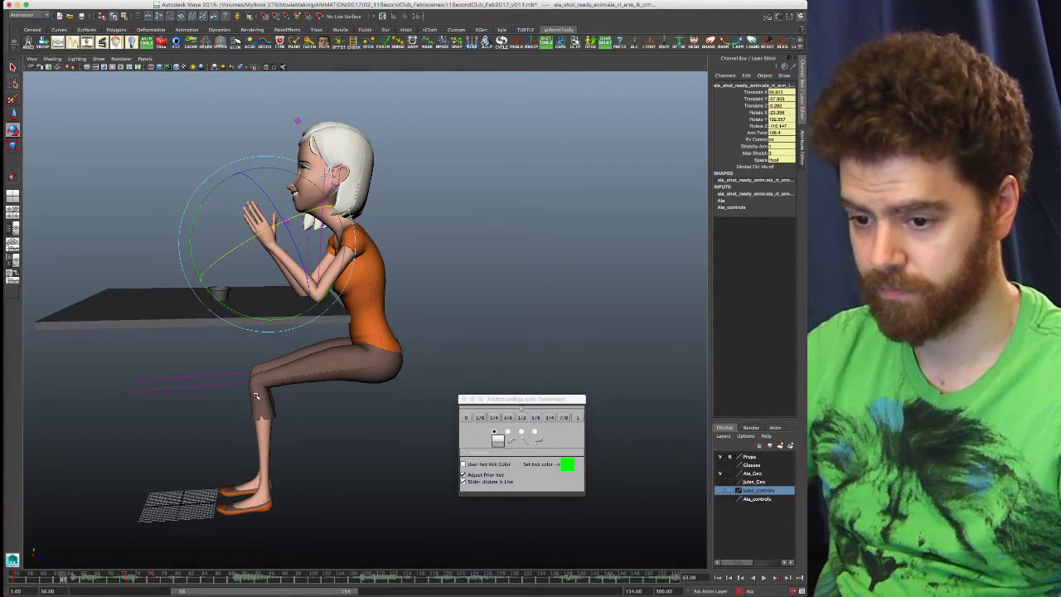
{"action": "key", "text": "period"}
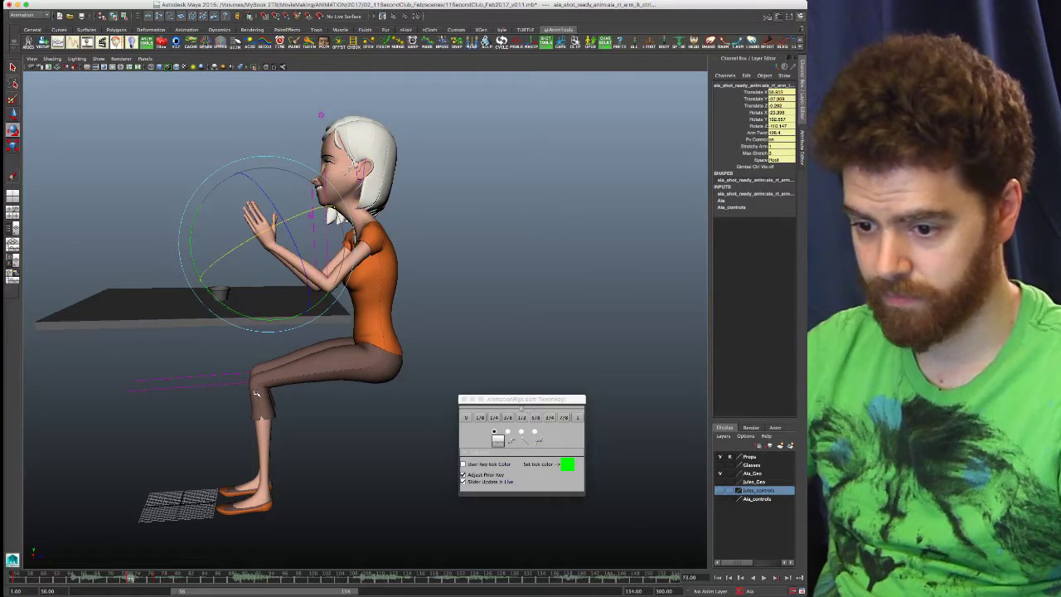
{"action": "key", "text": "w"}
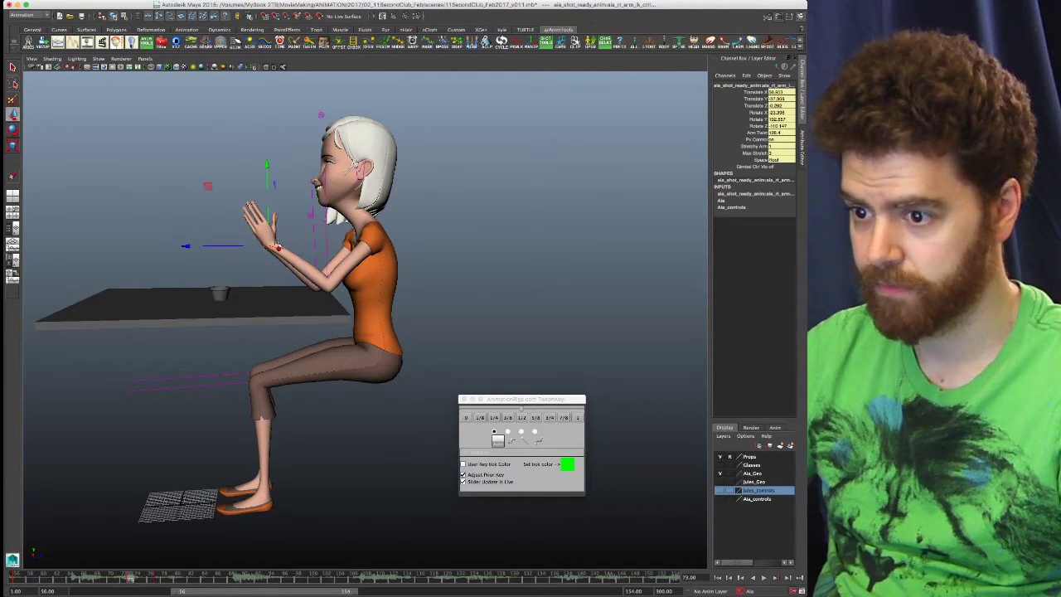
{"action": "left_click_drag", "start_coordinate": [268, 244], "coordinate": [282, 236]}
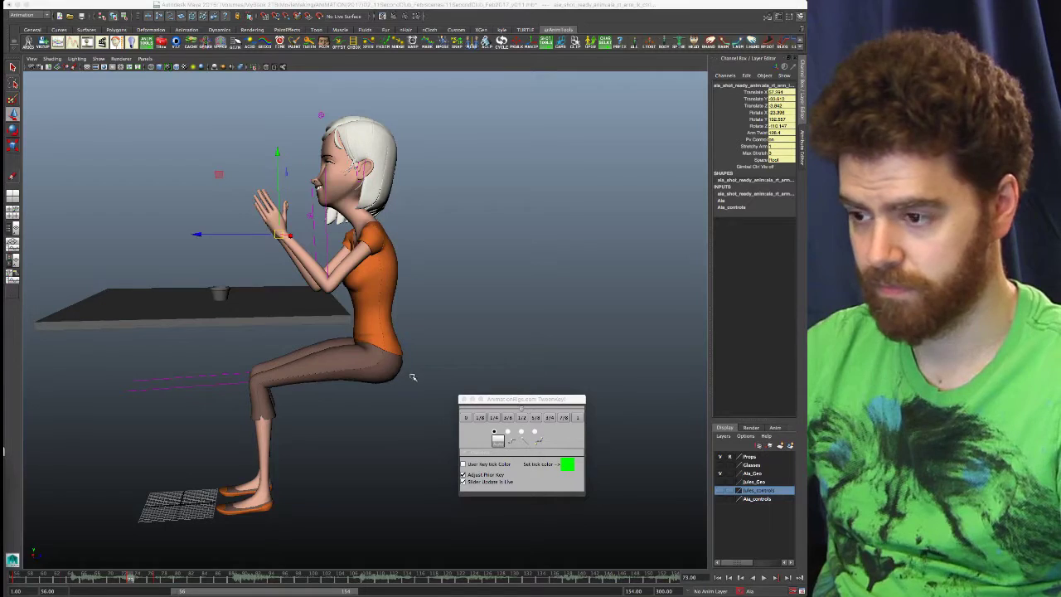
- Through the shot camera, with the TweenKey window moved clear of Aia, compare frames 63, 73 and 77 and nudge the right arm IK control
{"action": "key", "text": "space"}
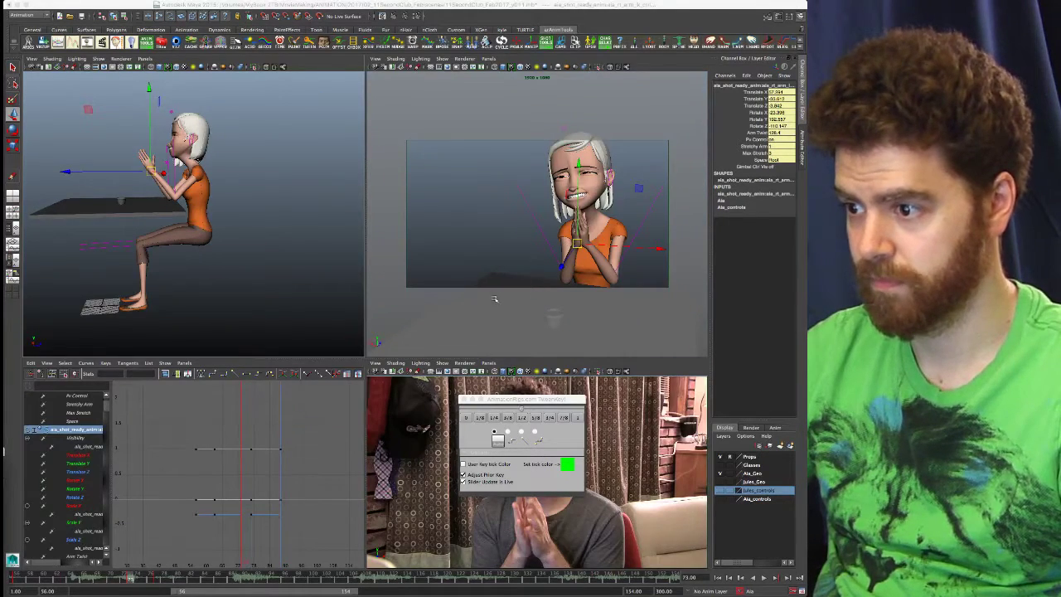
{"action": "key", "text": "space"}
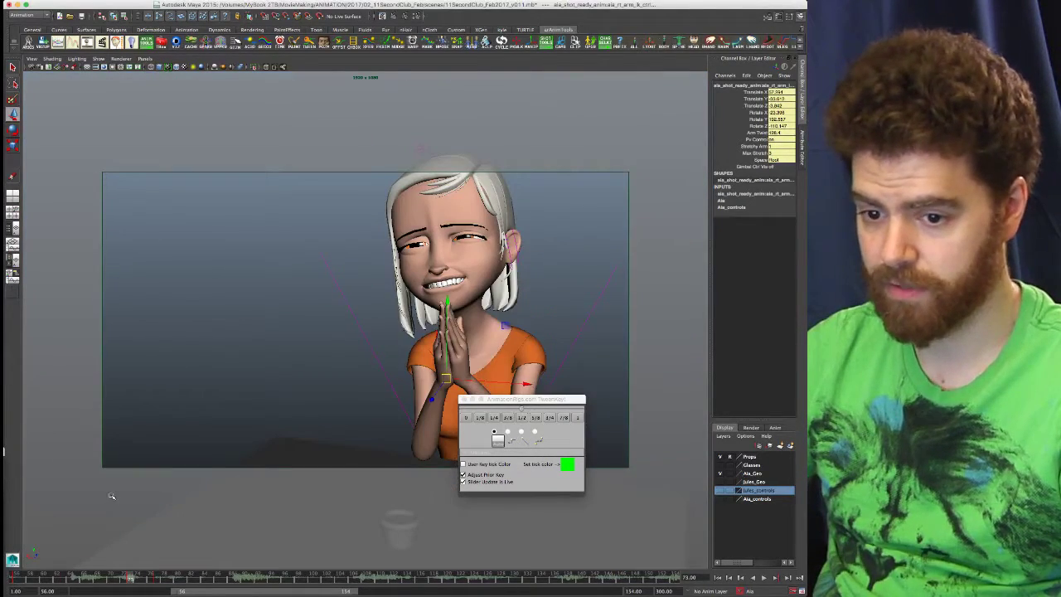
{"action": "left_click_drag", "start_coordinate": [559, 399], "coordinate": [686, 448]}
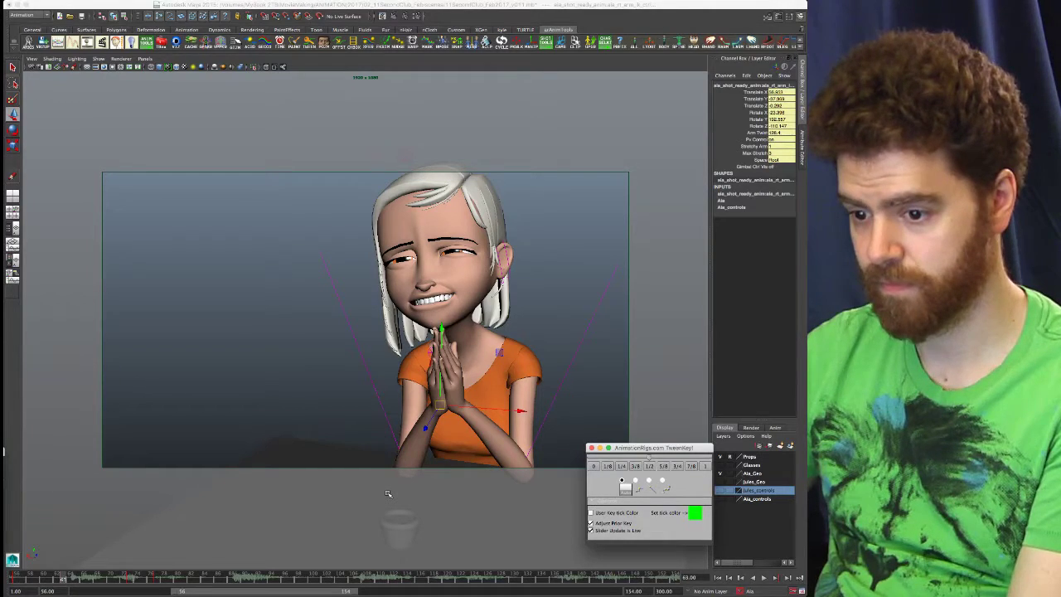
{"action": "key", "text": "."}
{"action": "key", "text": "."}
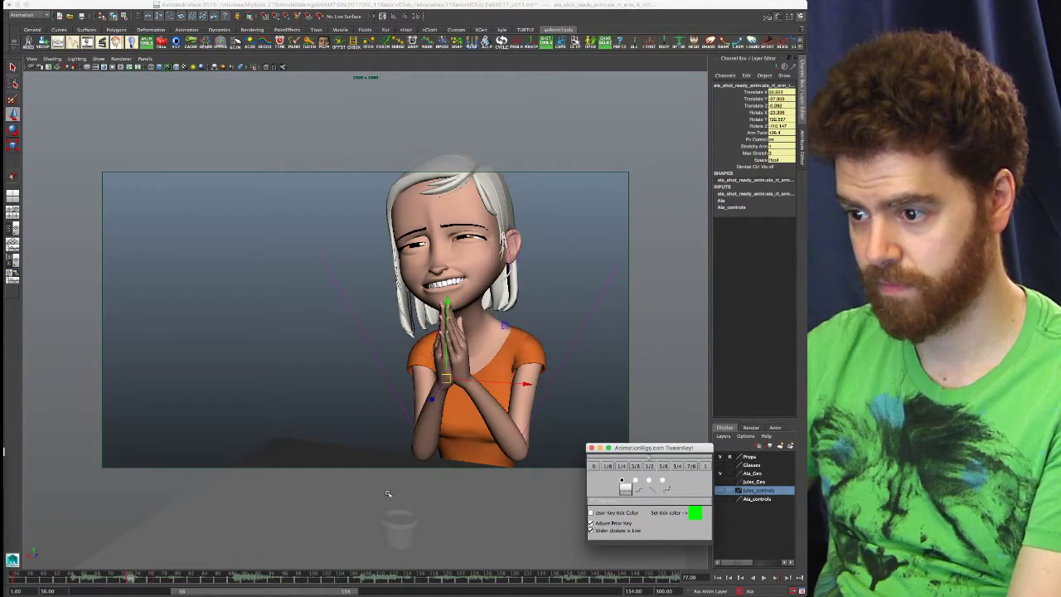
{"action": "mouse_move", "coordinate": [447, 378]}
{"action": "left_mouse_down"}
{"action": "mouse_move", "coordinate": [439, 362]}
{"action": "mouse_move", "coordinate": [442, 377]}
{"action": "left_mouse_up"}
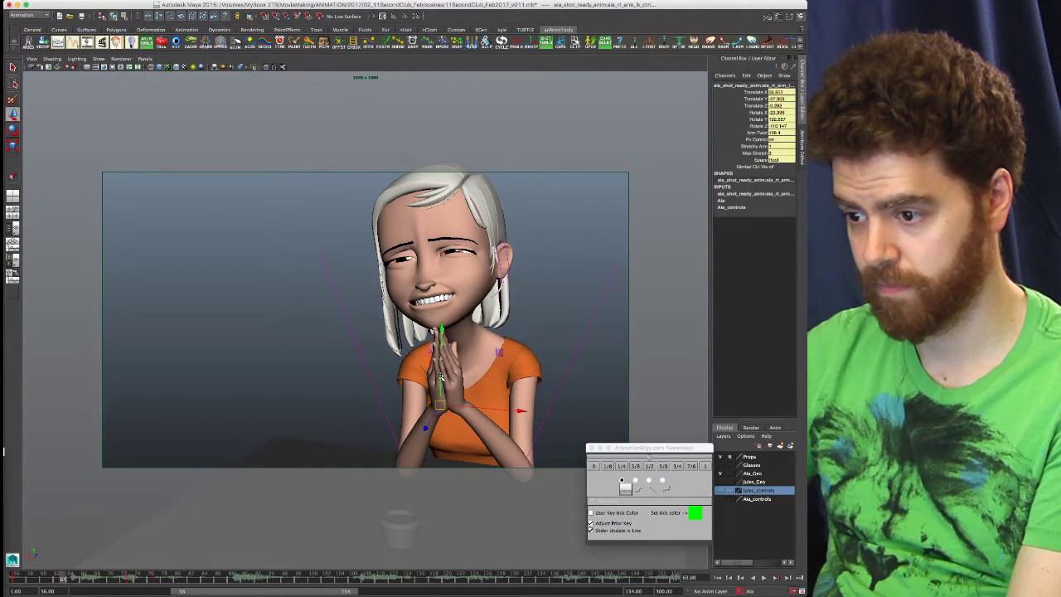
{"action": "key", "text": "period"}
{"action": "key", "text": "period"}
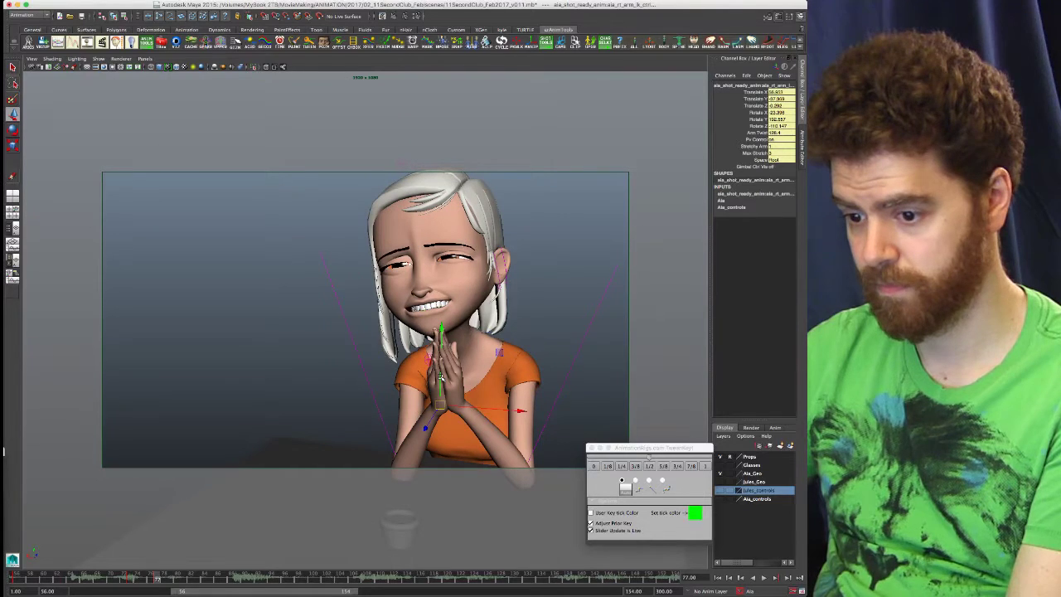
- At frame 77, blend the right arm IK control 7/8 toward the next pose with TweenKey, after trying 1/2
{"action": "key", "text": "period"}
{"action": "key", "text": "comma"}
{"action": "key", "text": "comma"}
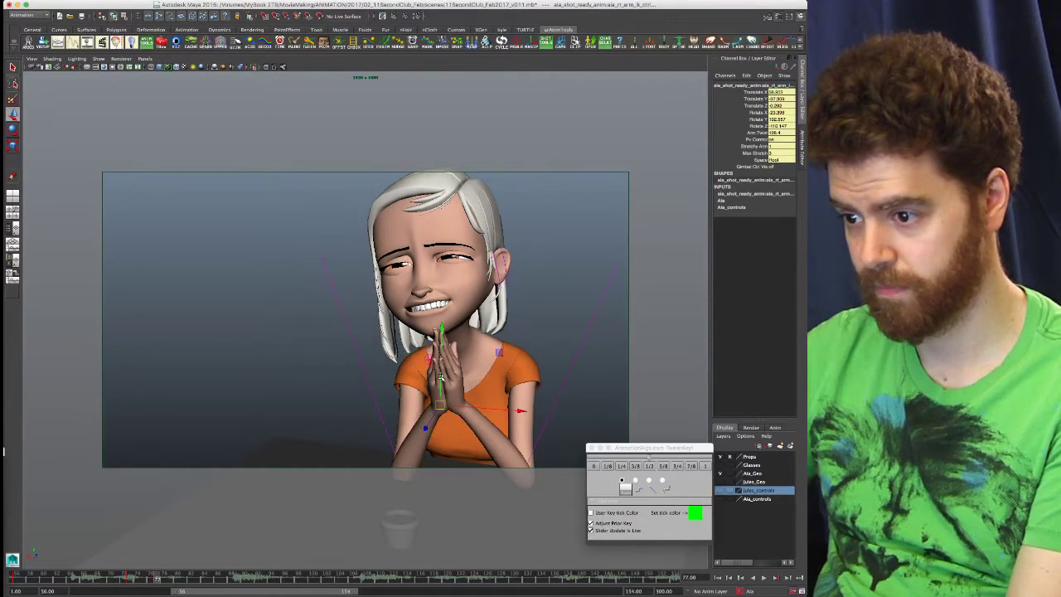
{"action": "key", "text": "period"}
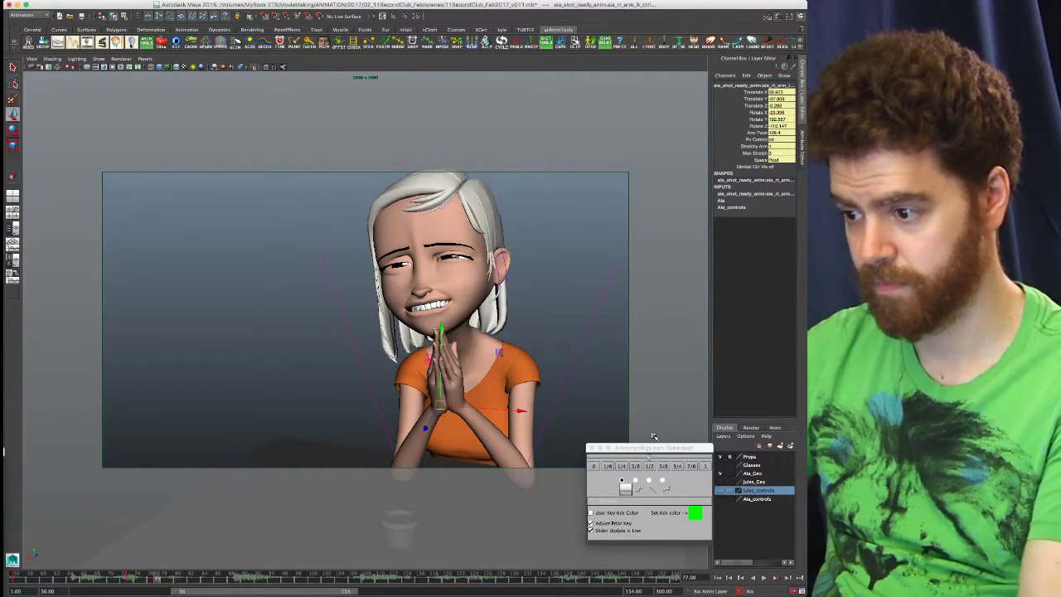
{"action": "left_click", "coordinate": [659, 449]}
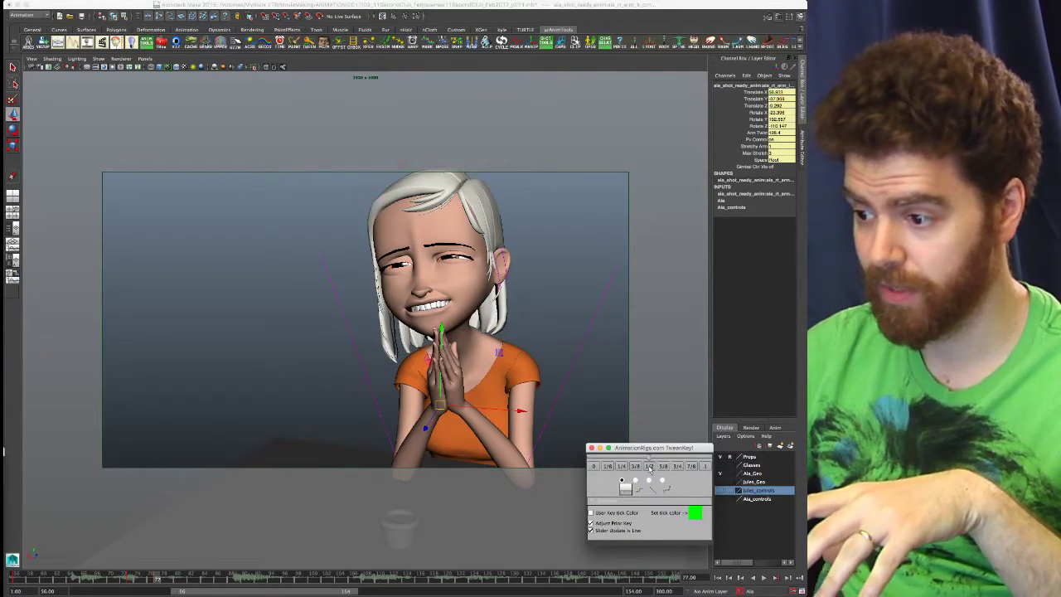
{"action": "left_click", "coordinate": [649, 466]}
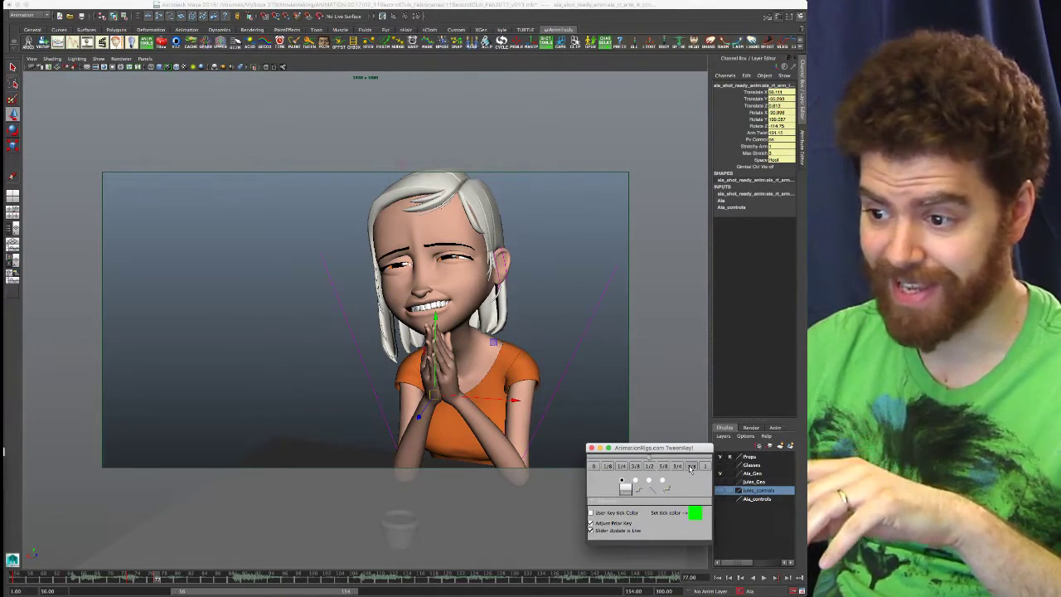
{"action": "left_click", "coordinate": [691, 467]}
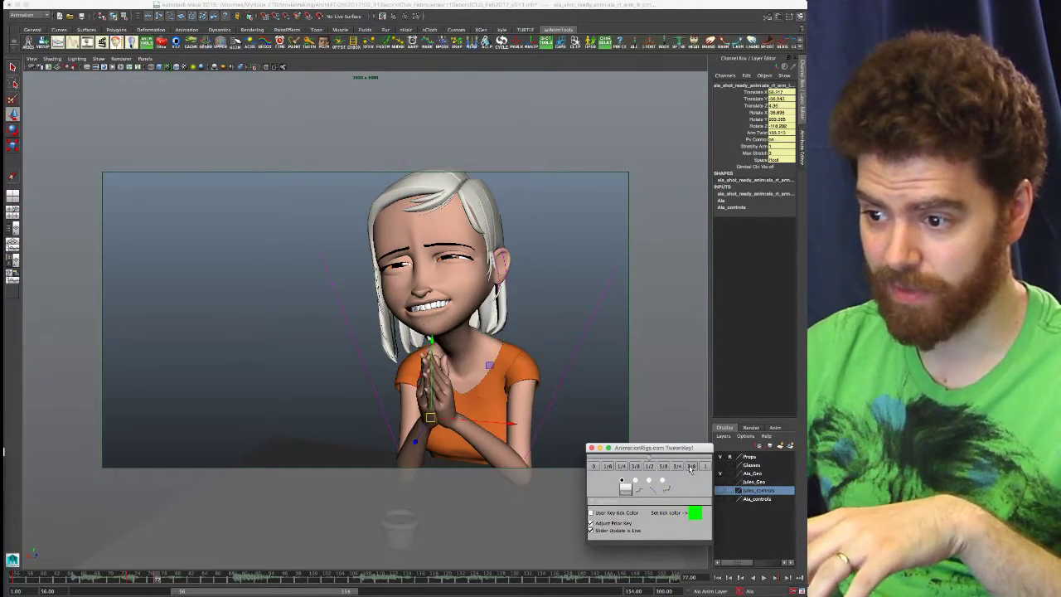
- Flip through the key poses at frames 63, 73, 77 and 88 to compare how the hands move with the body
{"action": "left_click", "coordinate": [232, 580]}
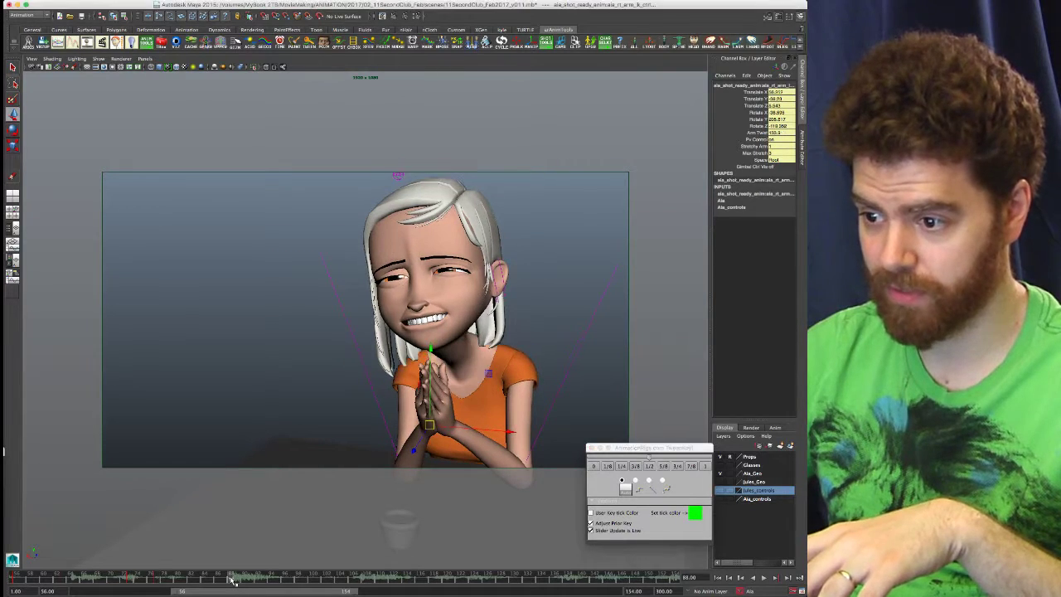
{"action": "left_click", "coordinate": [157, 580]}
{"action": "left_click", "coordinate": [131, 580]}
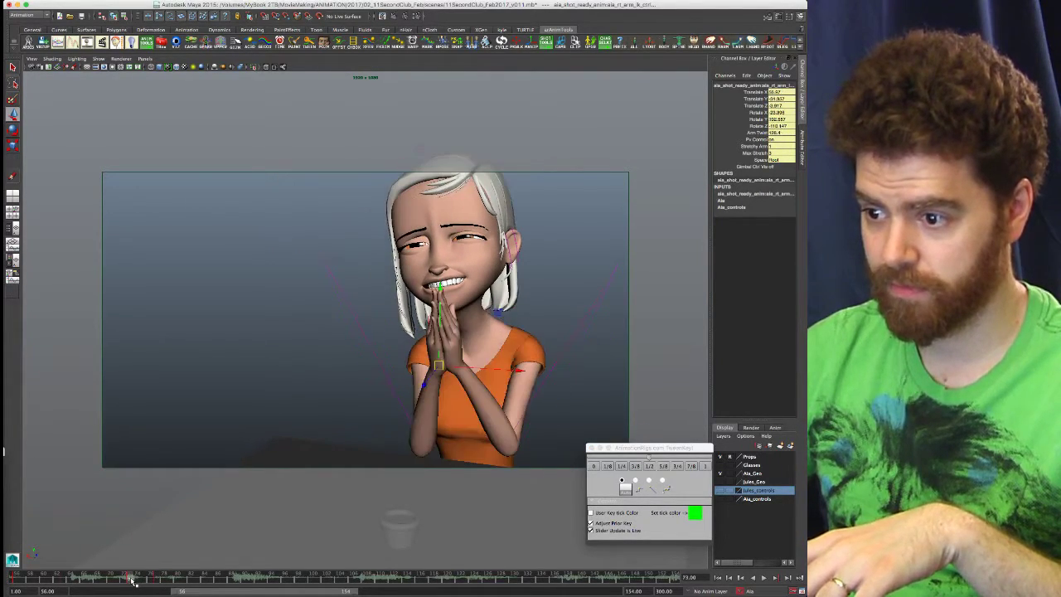
{"action": "left_click", "coordinate": [132, 582]}
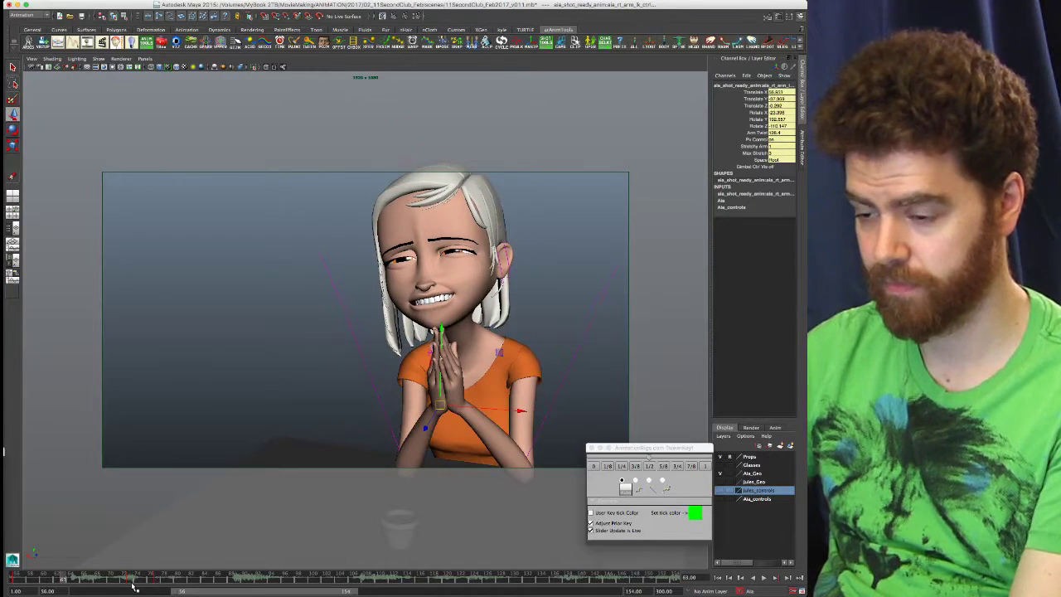
{"action": "left_click", "coordinate": [131, 583]}
{"action": "key", "text": "period"}
{"action": "key", "text": "period"}
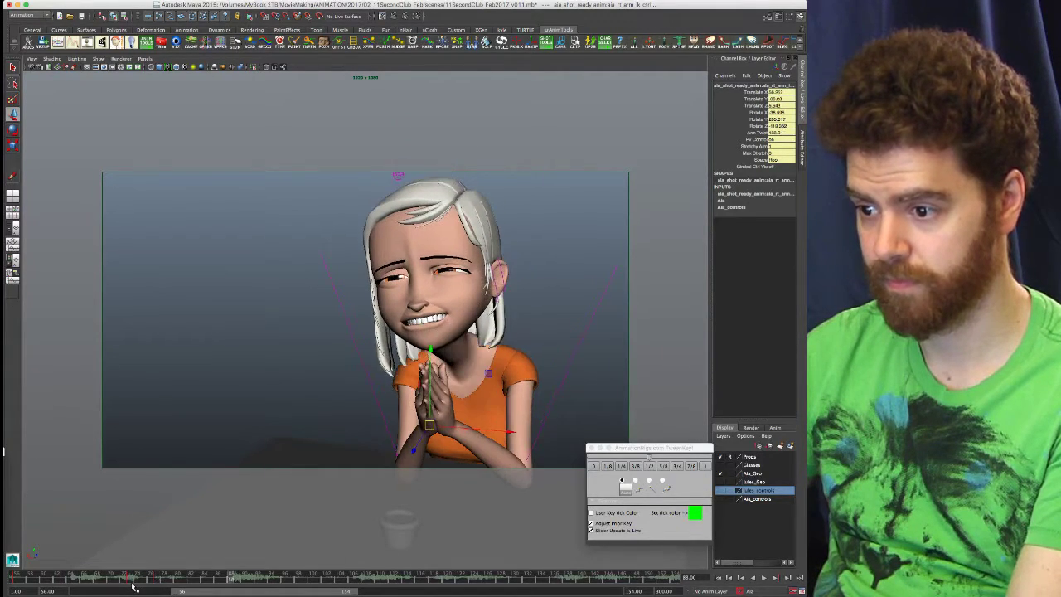
{"action": "key", "text": "comma"}
{"action": "key", "text": "comma"}
{"action": "key", "text": "alt+period"}
{"action": "key", "text": "."}
{"action": "key", "text": "."}
{"action": "key", "text": "."}
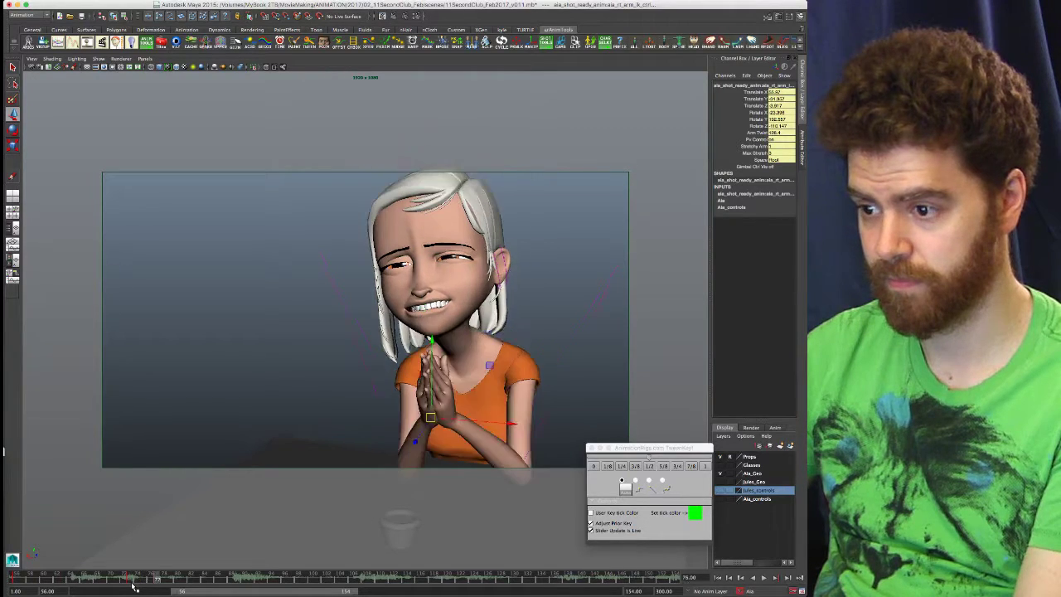
{"action": "key", "text": "."}
{"action": "key", "text": "."}
{"action": "left_click", "coordinate": [132, 588]}
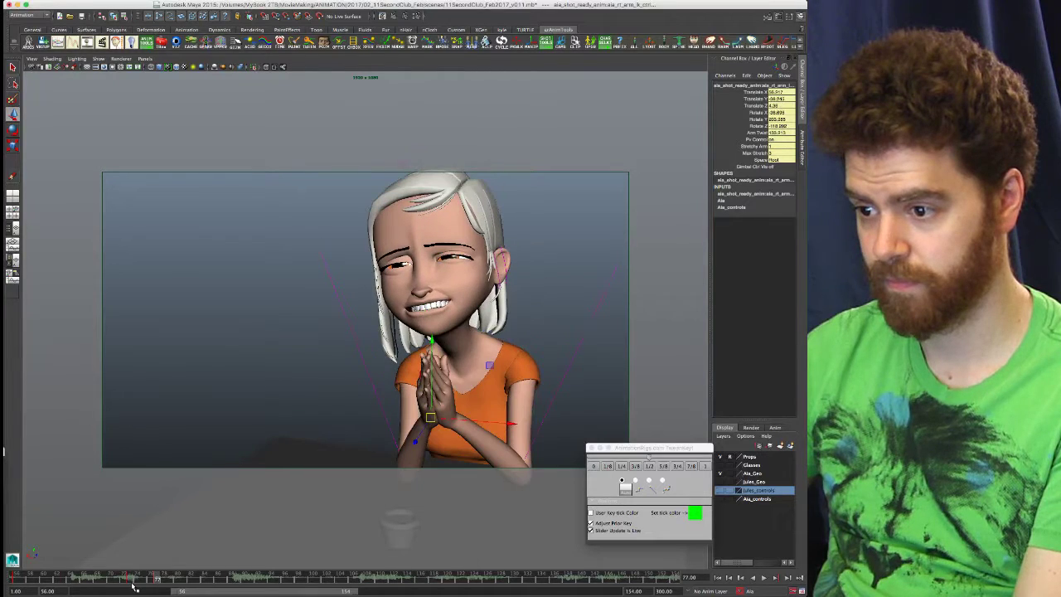
{"action": "key", "text": "."}
{"action": "key", "text": "."}
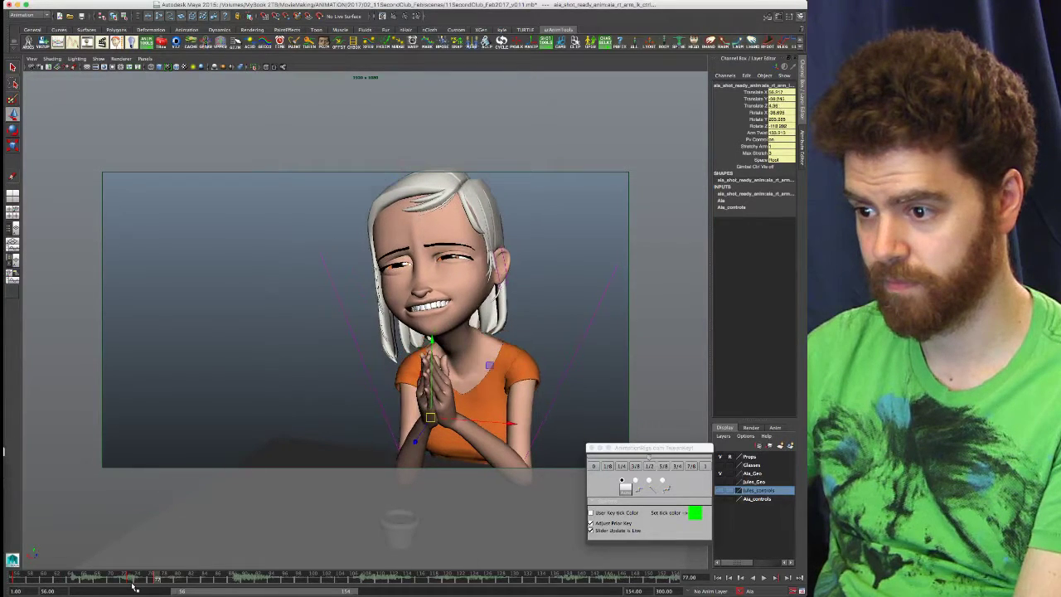
{"action": "left_click", "coordinate": [132, 587]}
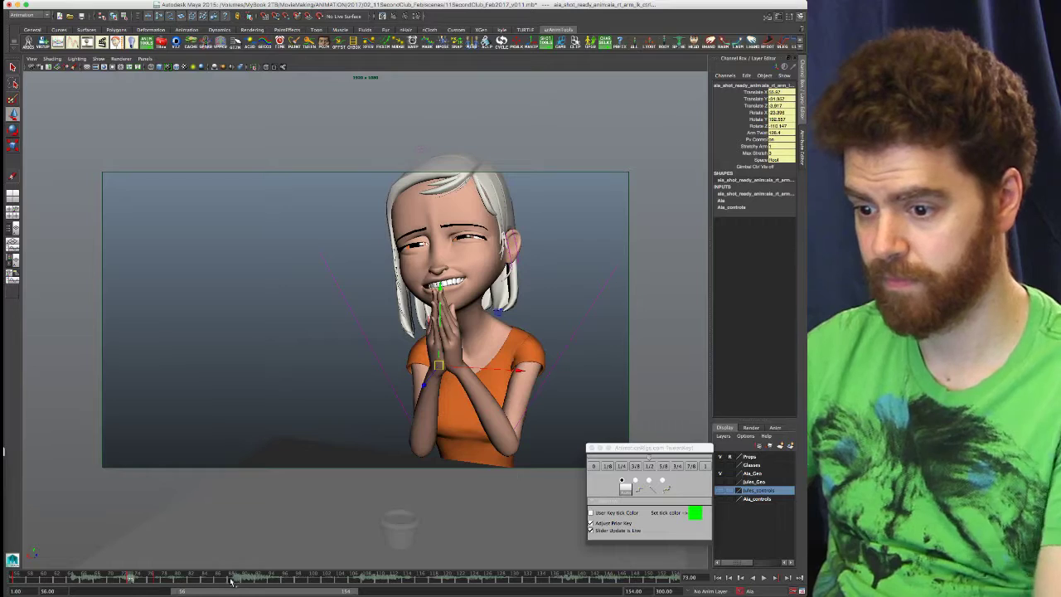
- Playblast frames 56 to 96 of the shot and bring the whole movie window into view
{"action": "left_click", "coordinate": [286, 578]}
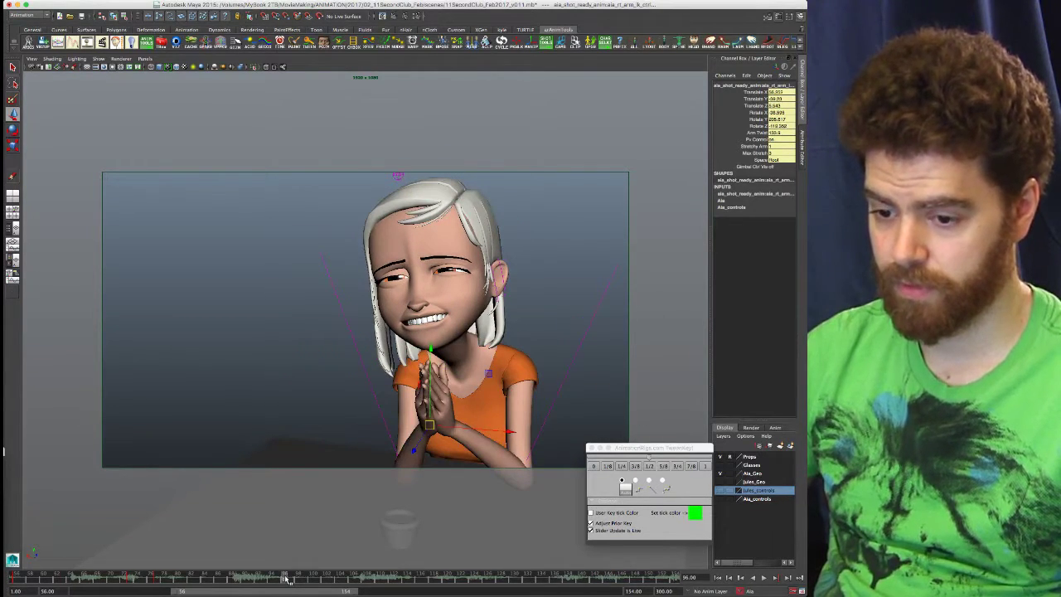
{"action": "left_click_drag", "start_coordinate": [284, 578], "coordinate": [11, 581], "text": "shift"}
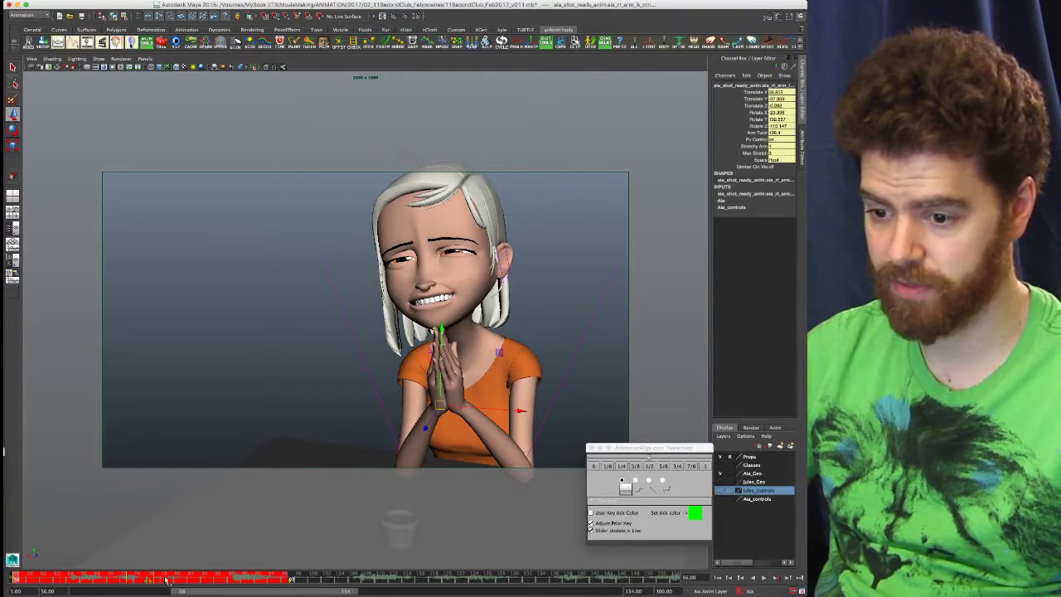
{"action": "right_click", "coordinate": [197, 578]}
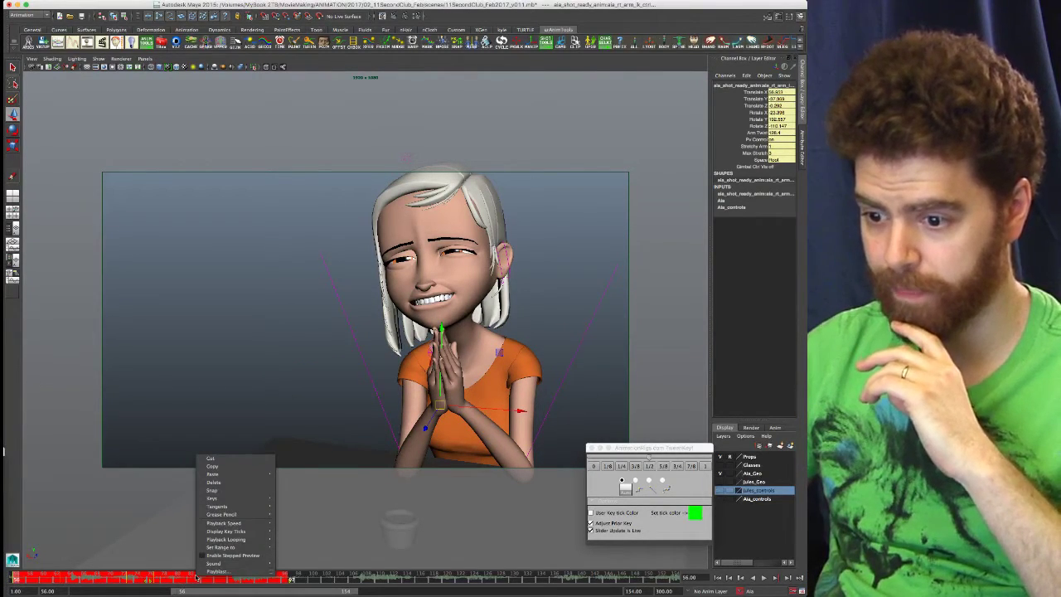
{"action": "left_click", "coordinate": [215, 572]}
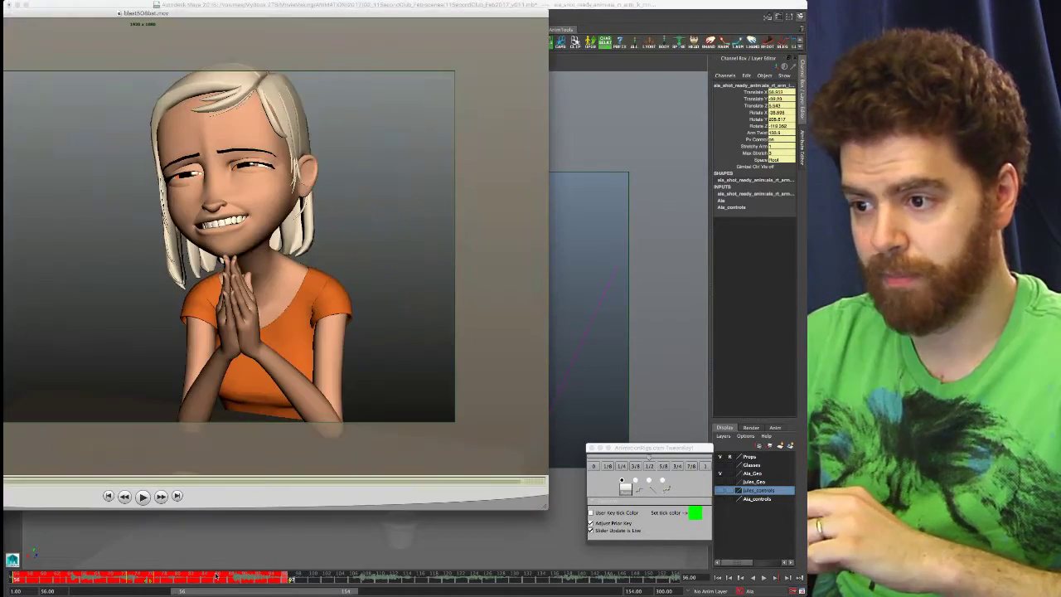
{"action": "left_click_drag", "start_coordinate": [178, 12], "coordinate": [462, 31]}
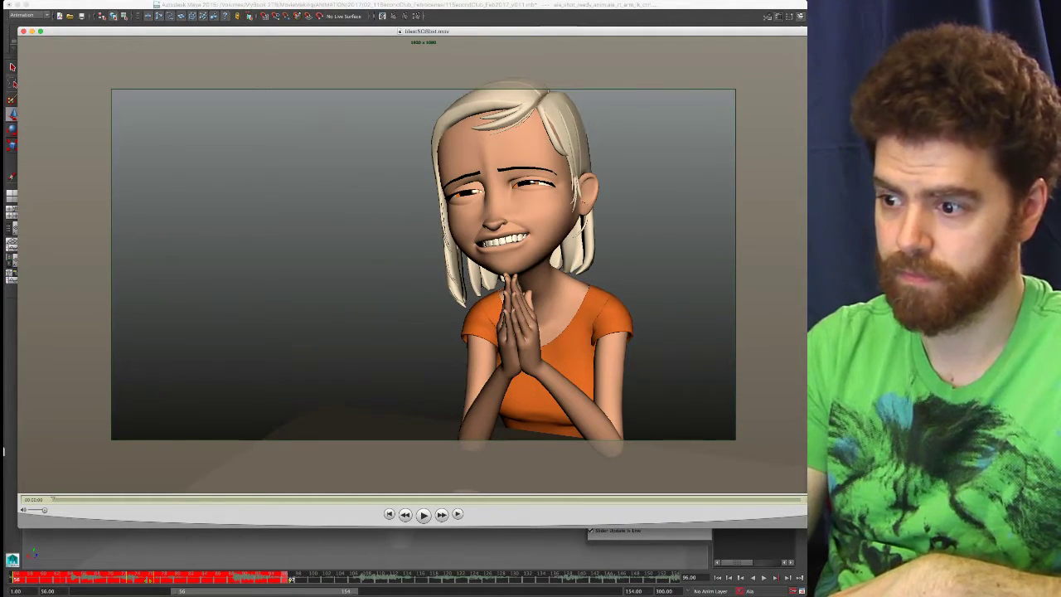
- Play the playblast movie to review the rise and forward lean, and return to the Maya scene
{"action": "key", "text": "space"}
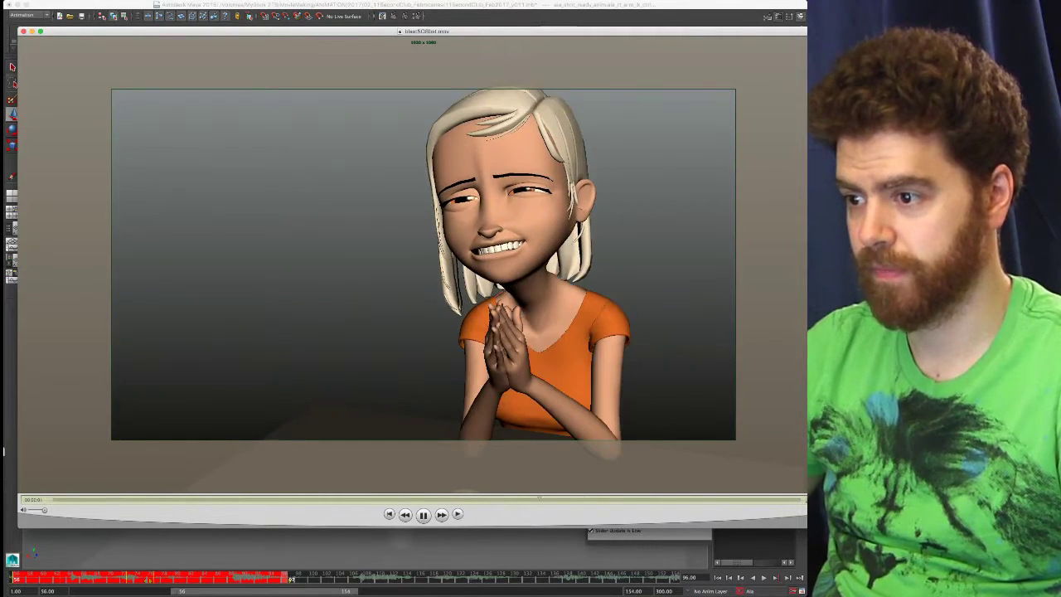
{"action": "key", "text": "XF86AudioMute"}
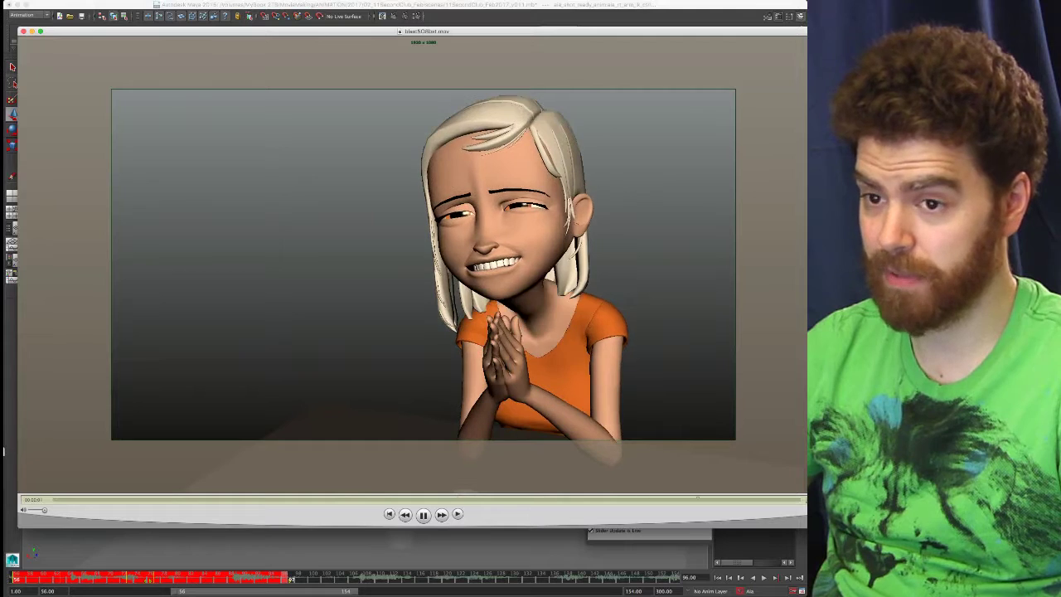
{"action": "key", "text": "space"}
{"action": "left_click", "coordinate": [261, 548]}
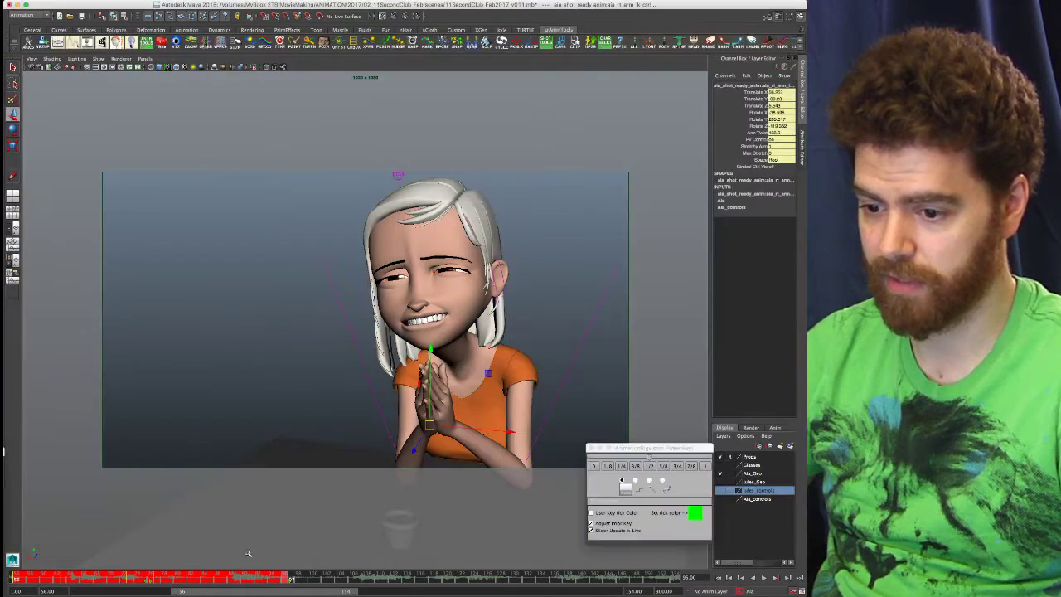
- Move the raised key pose from frame 73 to frame 70 and compare it with frames 77 and 88
{"action": "left_click", "coordinate": [149, 578]}
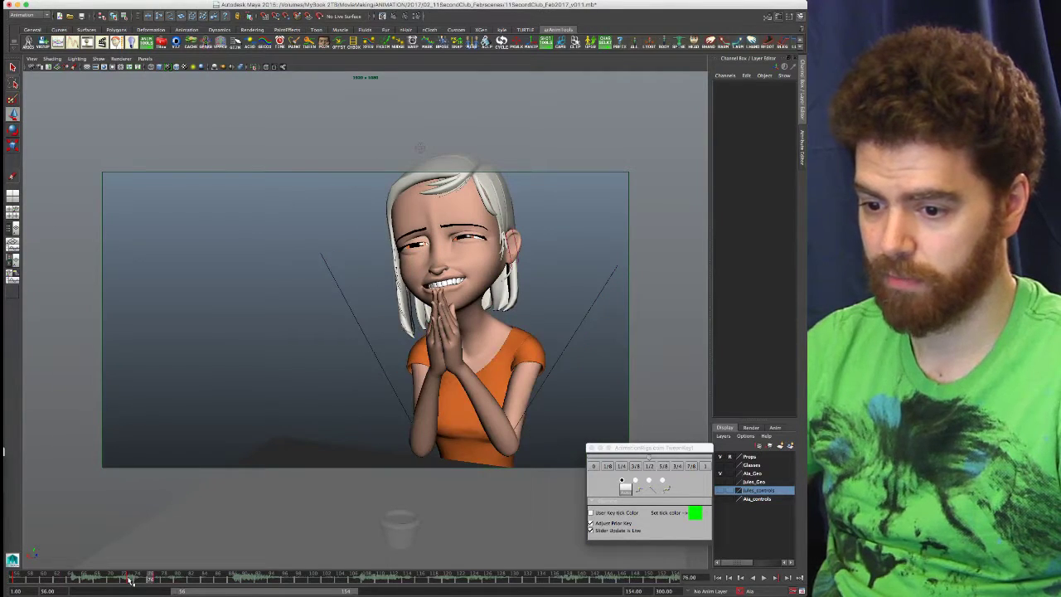
{"action": "left_click", "coordinate": [158, 580]}
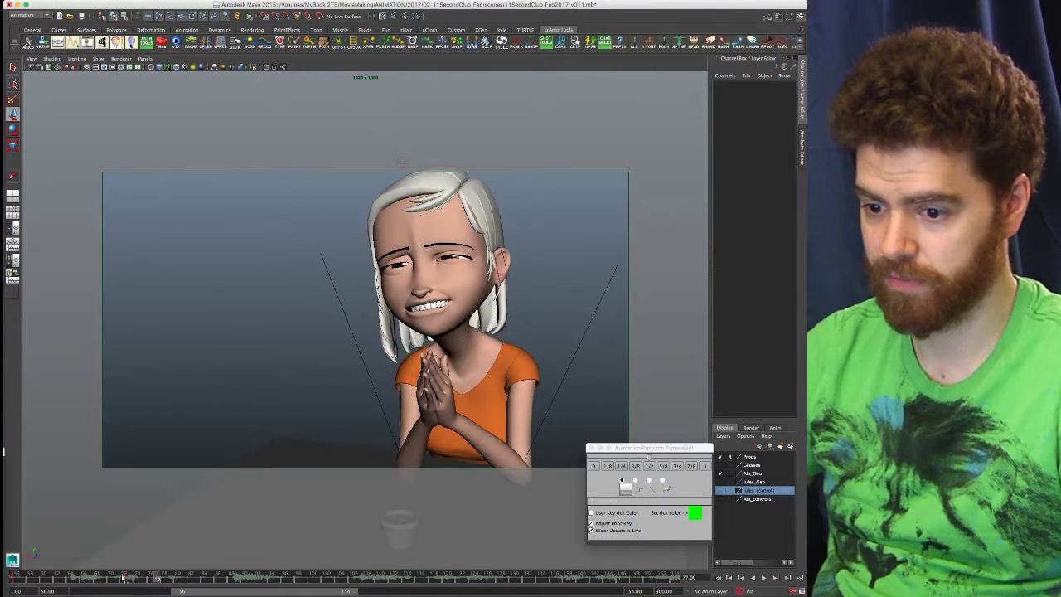
{"action": "left_click", "coordinate": [131, 579]}
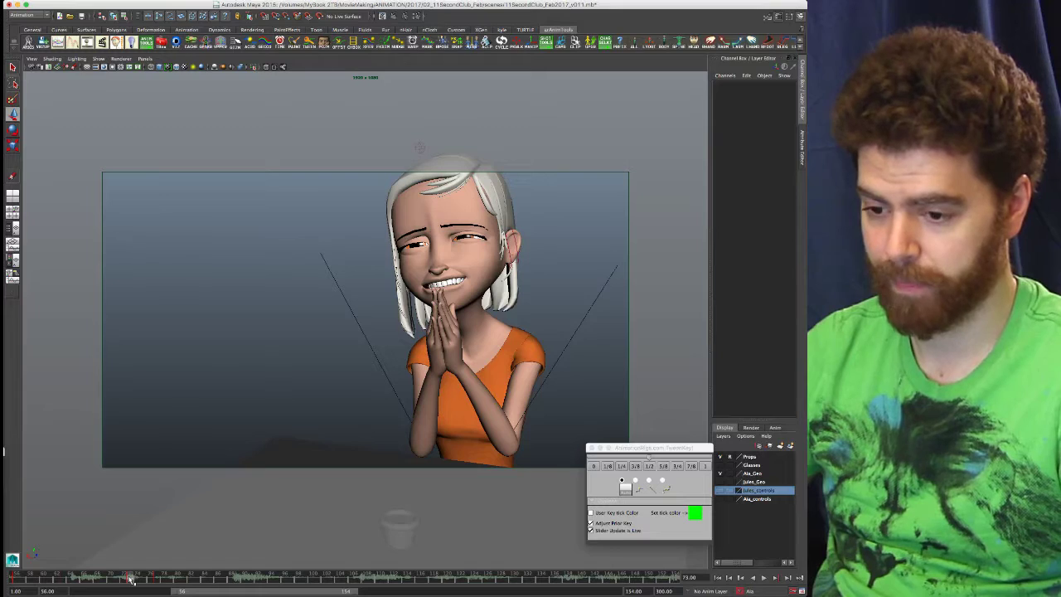
{"action": "left_click", "coordinate": [129, 580], "text": "shift"}
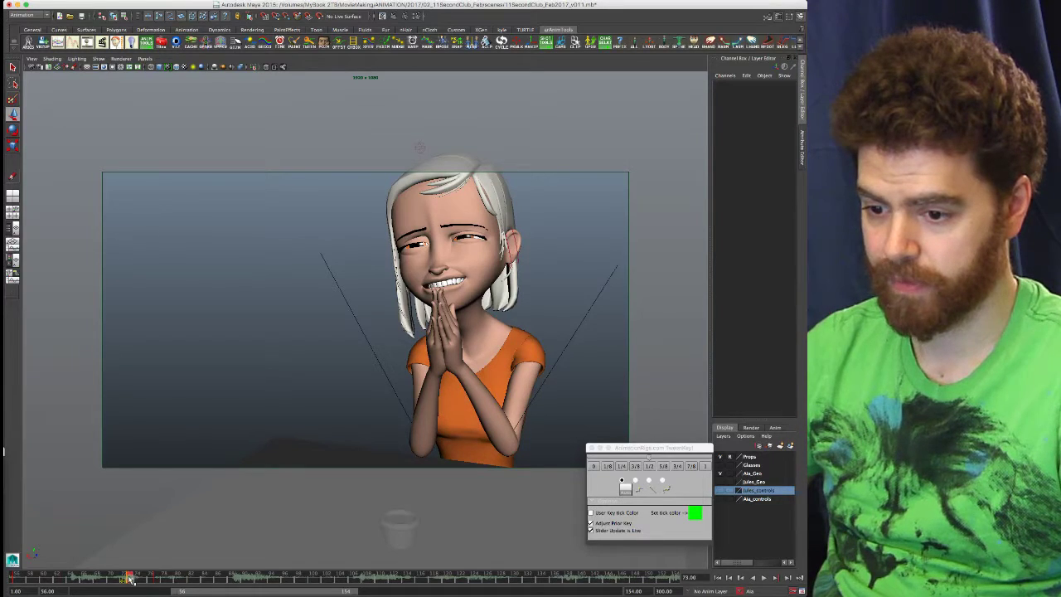
{"action": "left_click_drag", "start_coordinate": [131, 580], "coordinate": [64, 582]}
{"action": "left_click", "coordinate": [111, 581]}
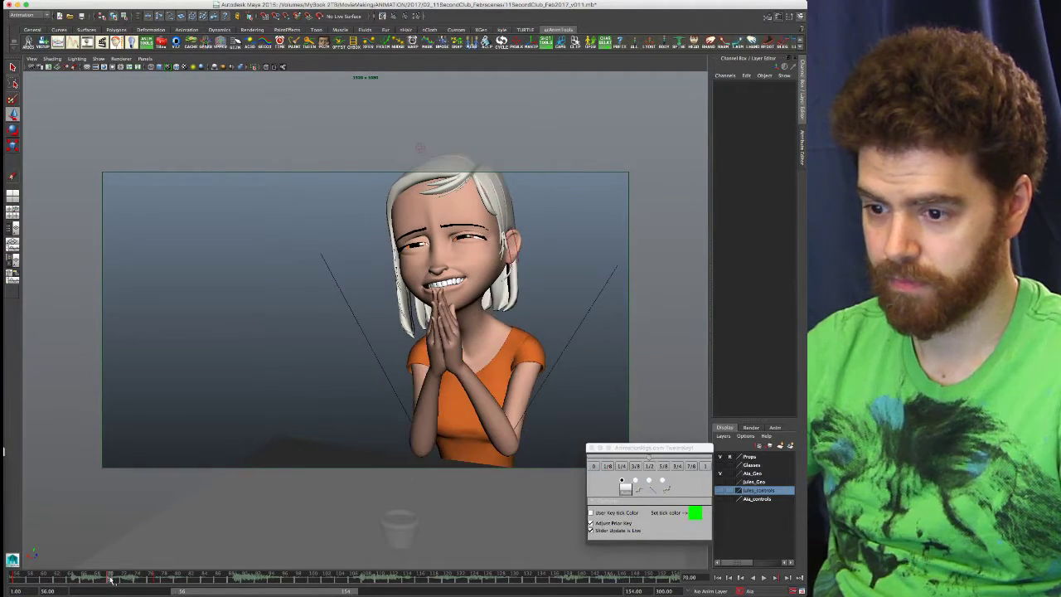
{"action": "left_click", "coordinate": [161, 581]}
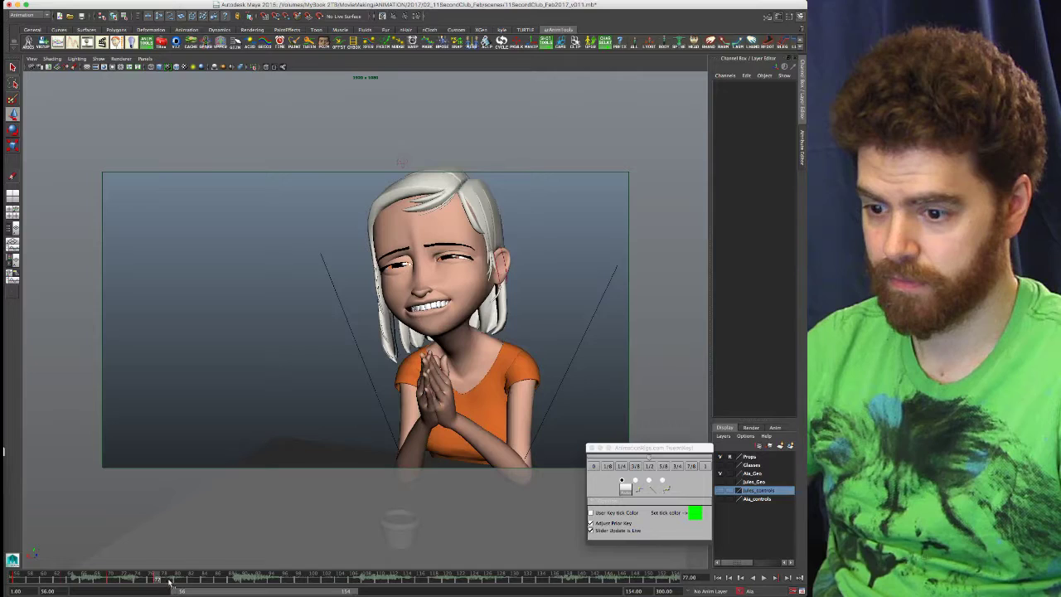
{"action": "left_click", "coordinate": [235, 580]}
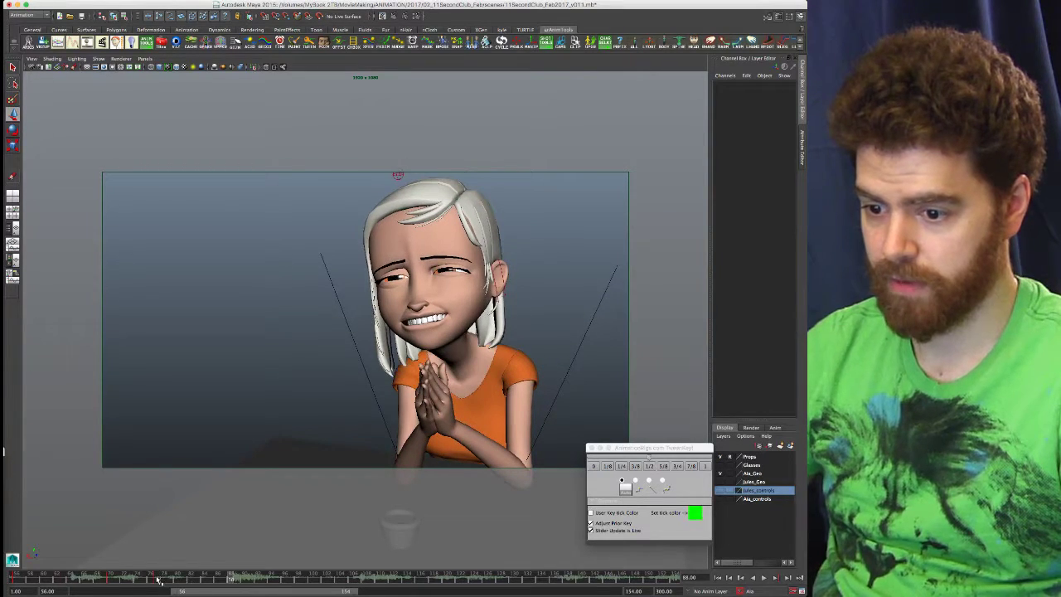
{"action": "left_click", "coordinate": [159, 581]}
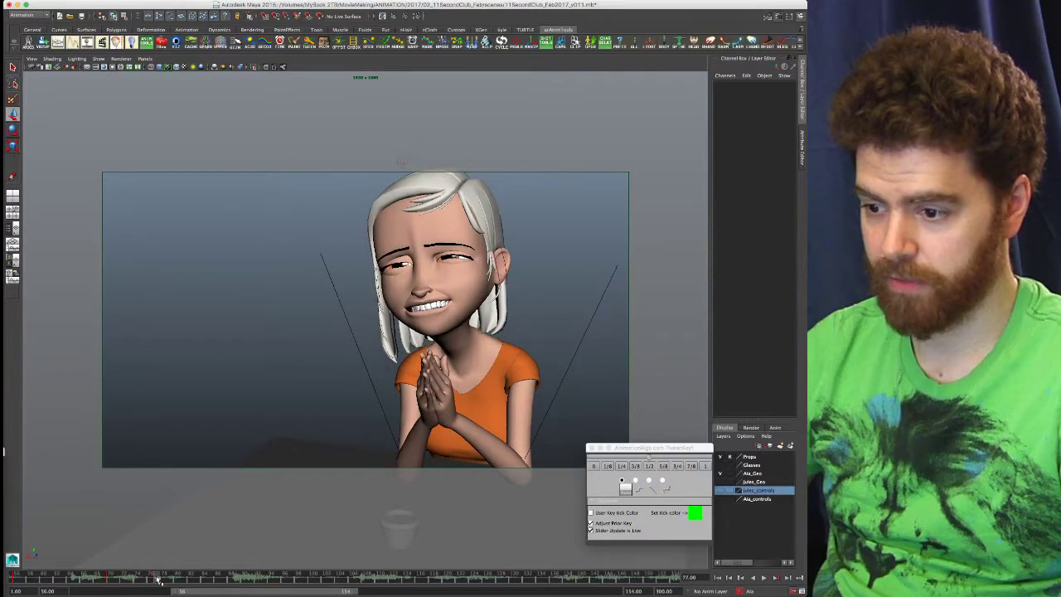
- At frame 73, select the COG and both arm IK controls and create a 1/2 in-between pose with TweenKey
{"action": "left_click", "coordinate": [112, 581]}
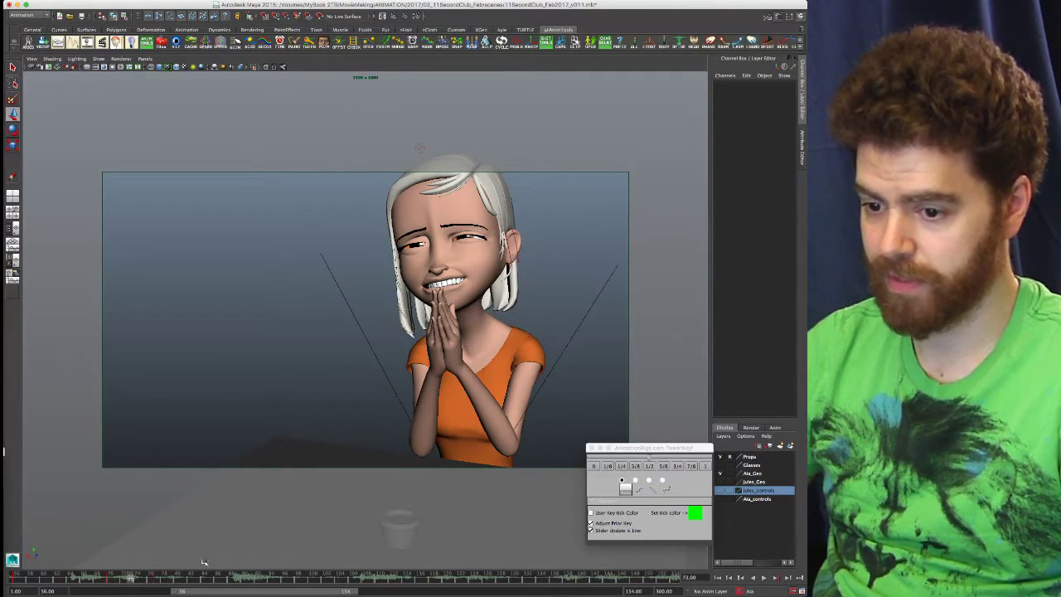
{"action": "key", "text": "super+Tab"}
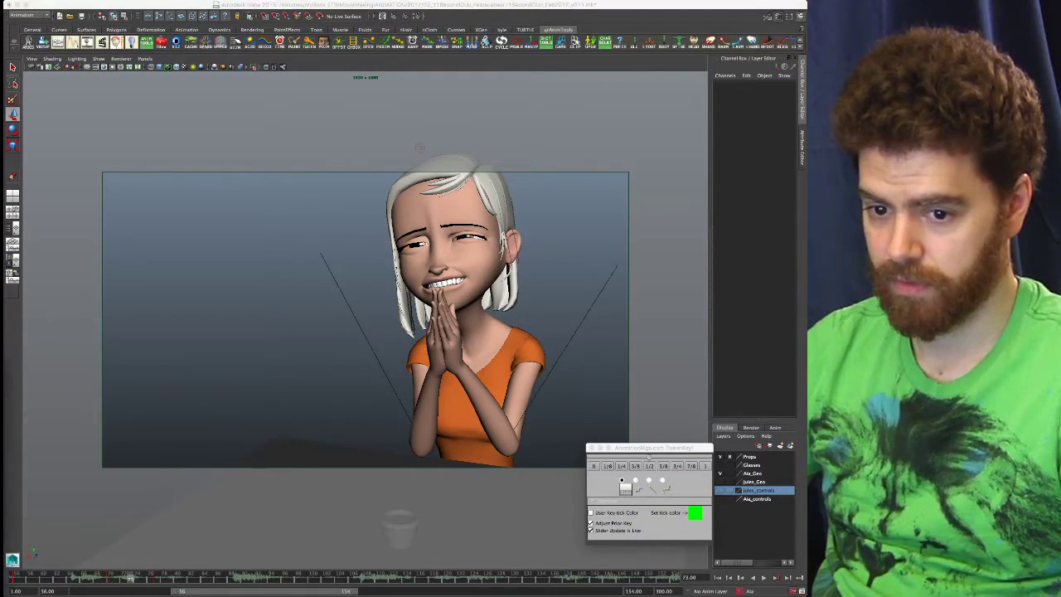
{"action": "left_click", "coordinate": [439, 365]}
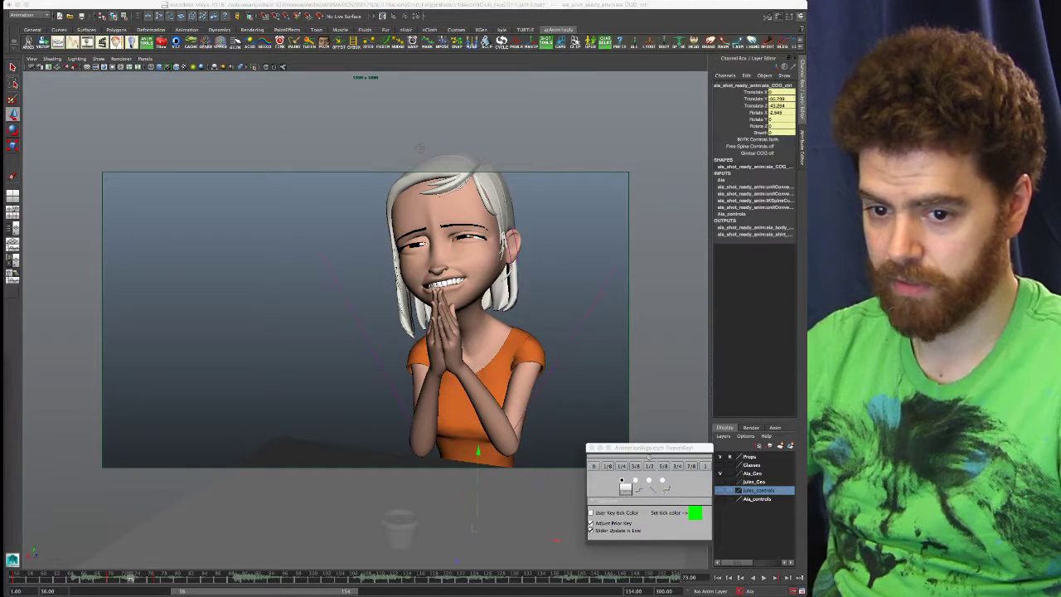
{"action": "left_click", "coordinate": [455, 365]}
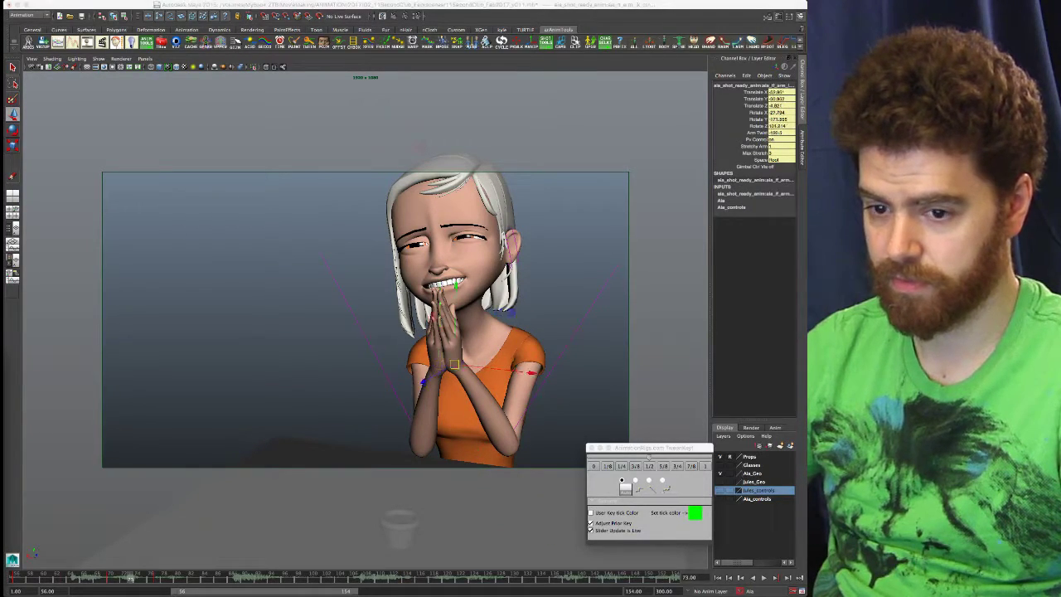
{"action": "left_click", "coordinate": [652, 468]}
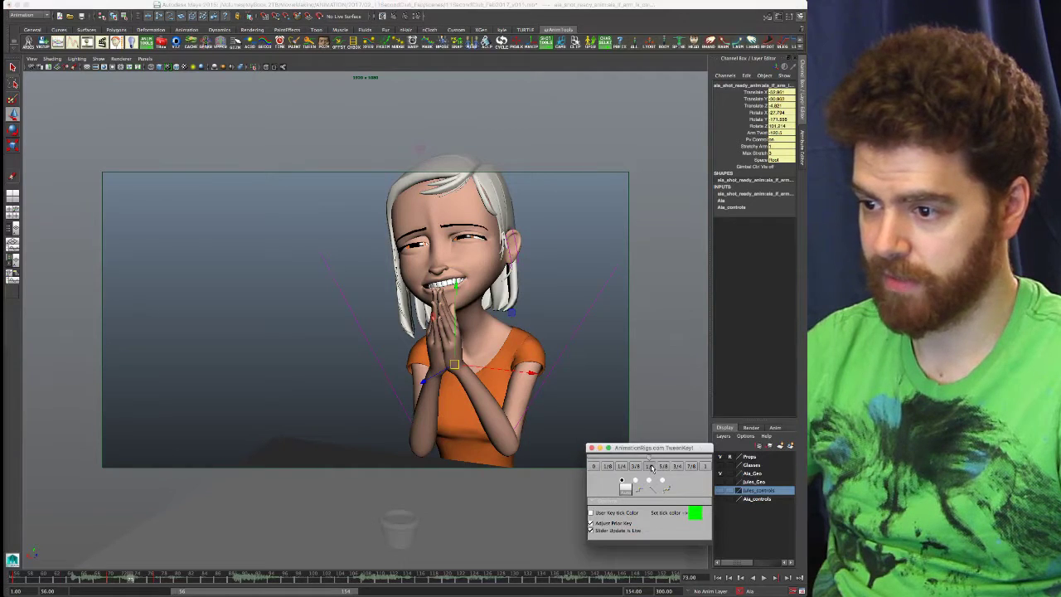
{"action": "left_click", "coordinate": [652, 467]}
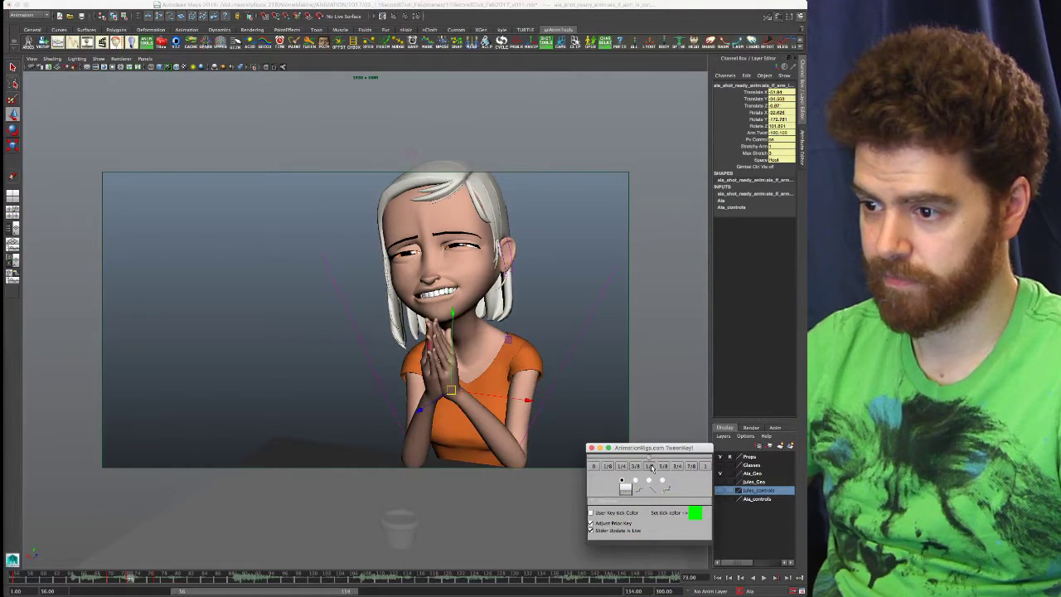
- Shift the key poses at frames 73 and 77 four frames later, to frames 77 and 81
{"action": "left_click", "coordinate": [131, 579]}
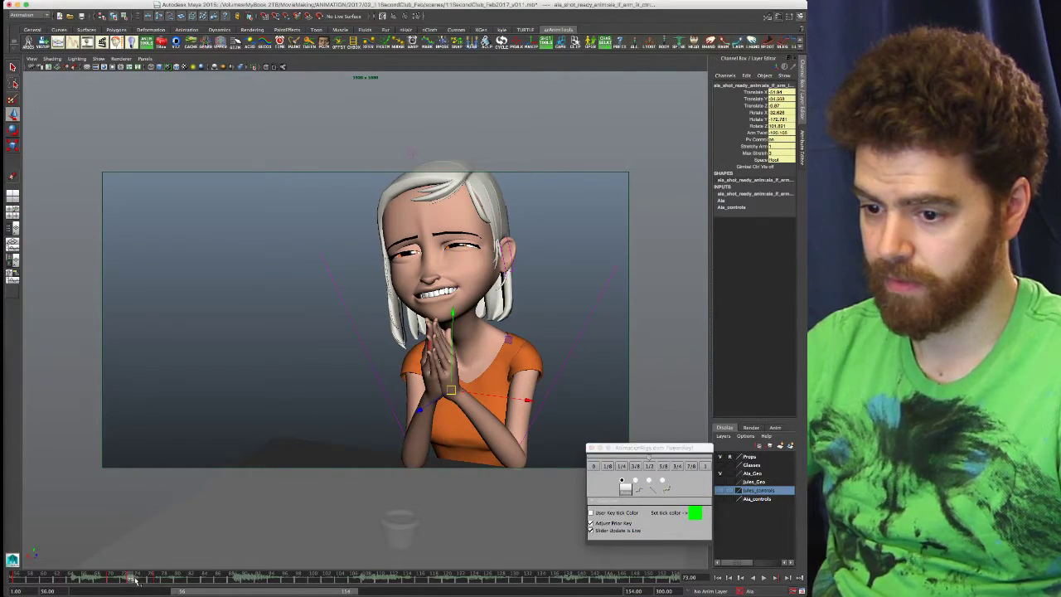
{"action": "left_click_drag", "start_coordinate": [131, 579], "coordinate": [173, 584], "text": "shift"}
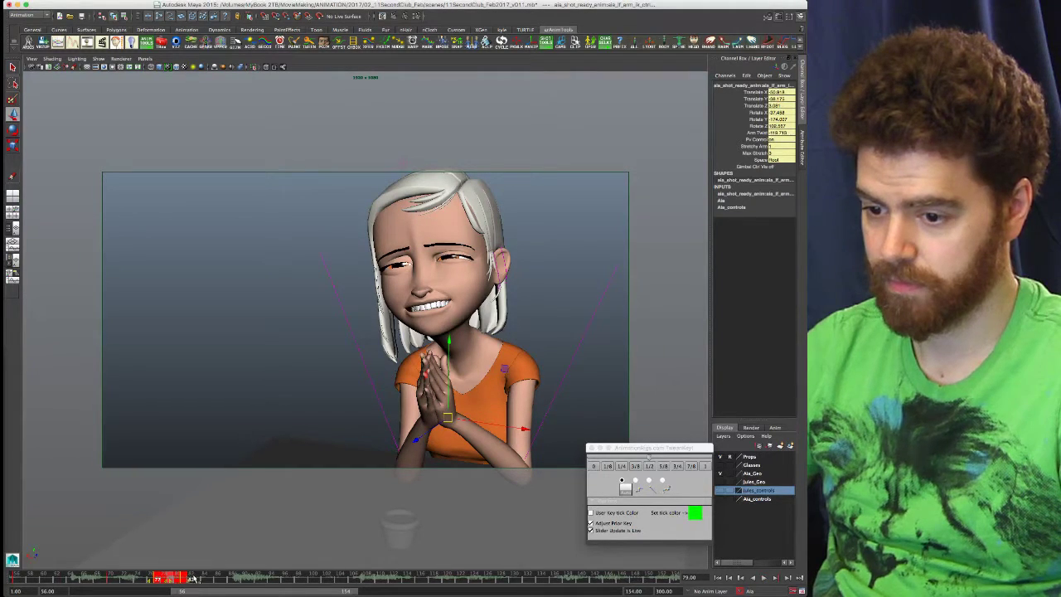
{"action": "left_click", "coordinate": [193, 577]}
{"action": "left_click", "coordinate": [206, 583]}
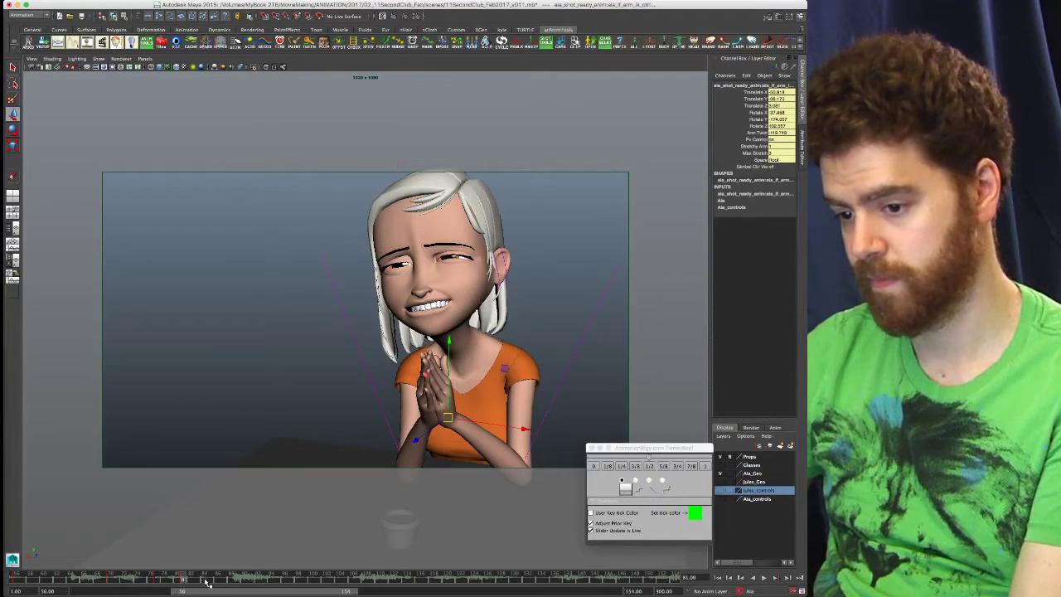
- Step back and forth through the retimed key poses to check the timing of the forward lean
{"action": "key", "text": "comma"}
{"action": "key", "text": "comma"}
{"action": "key", "text": "comma"}
{"action": "key", "text": "period"}
{"action": "key", "text": "period"}
{"action": "key", "text": "period"}
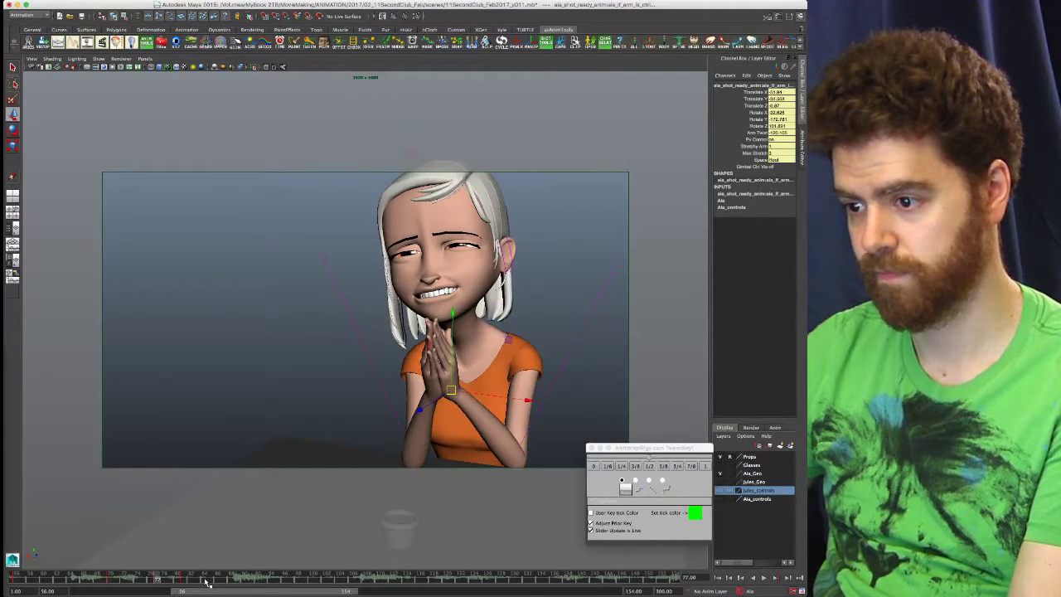
{"action": "key", "text": "comma"}
{"action": "key", "text": "comma"}
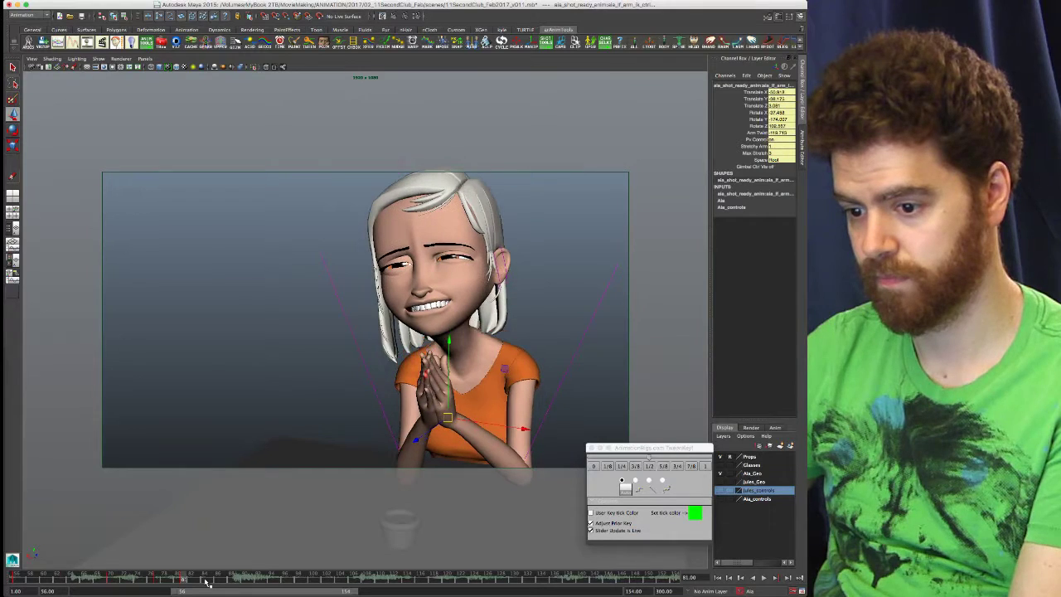
{"action": "key", "text": "comma"}
{"action": "key", "text": "period"}
{"action": "key", "text": "period"}
{"action": "key", "text": "comma"}
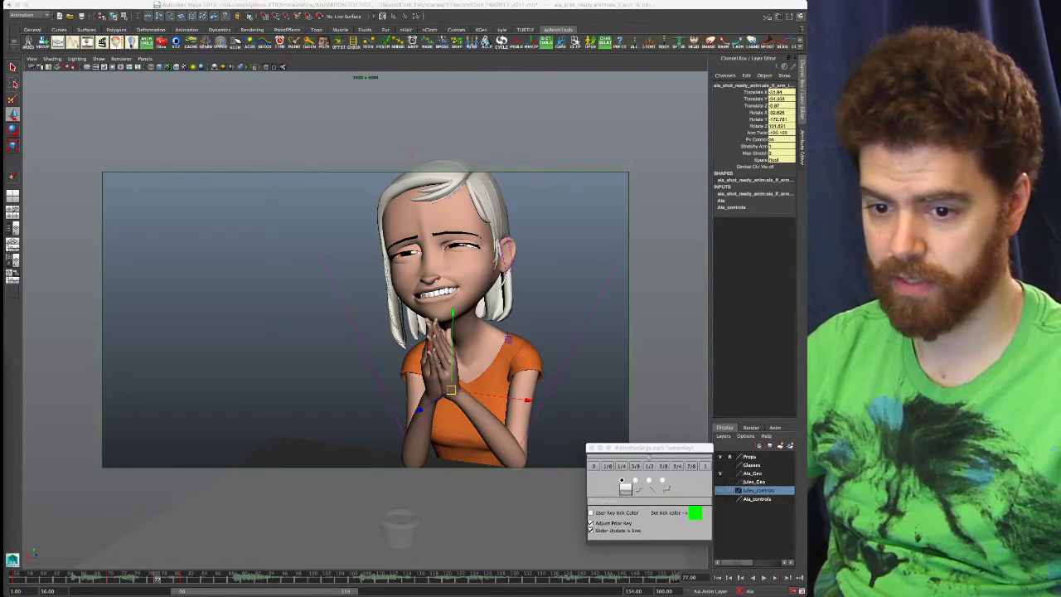
- Select Aia's body controls at frame 77 and create a 1/8 in-between pose with TweenKey
{"action": "left_click", "coordinate": [664, 43]}
{"action": "left_click", "coordinate": [608, 467]}
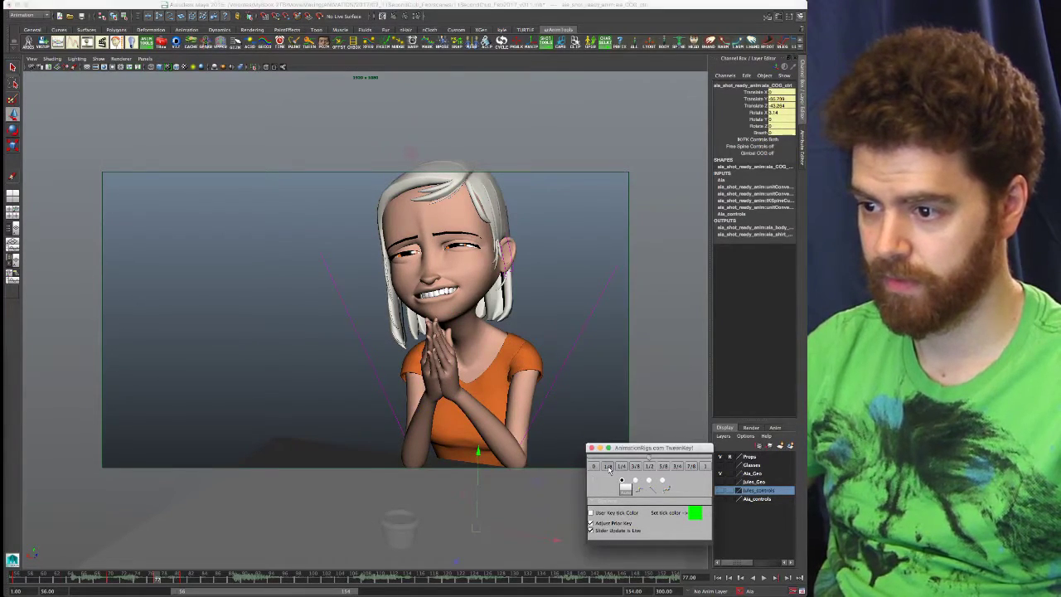
{"action": "left_click", "coordinate": [609, 468]}
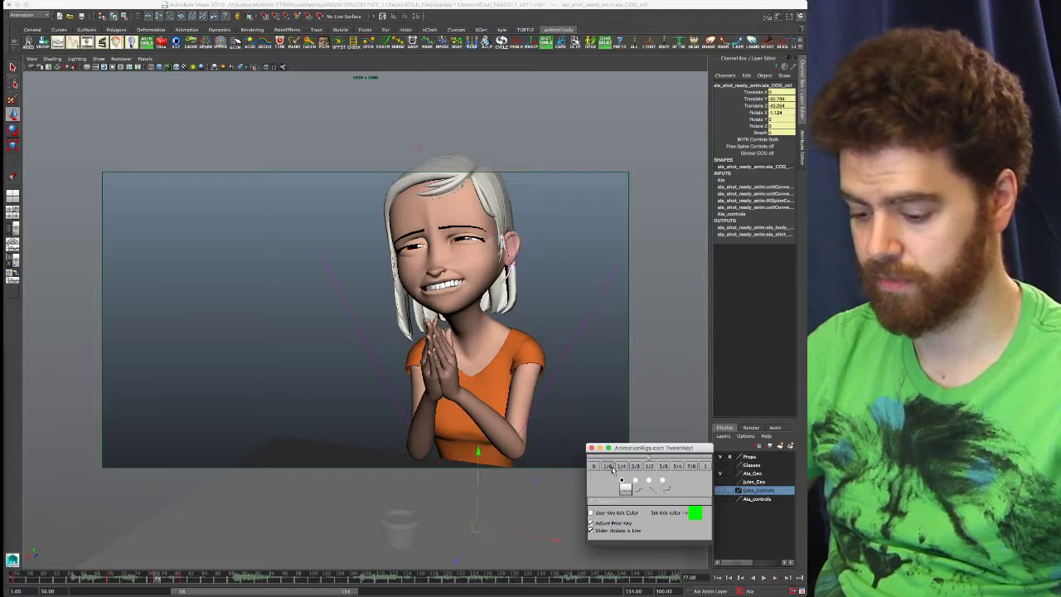
- Step through the key poses from frame 56 to frame 88 to review the rise and the revised lean
{"action": "key", "text": "comma"}
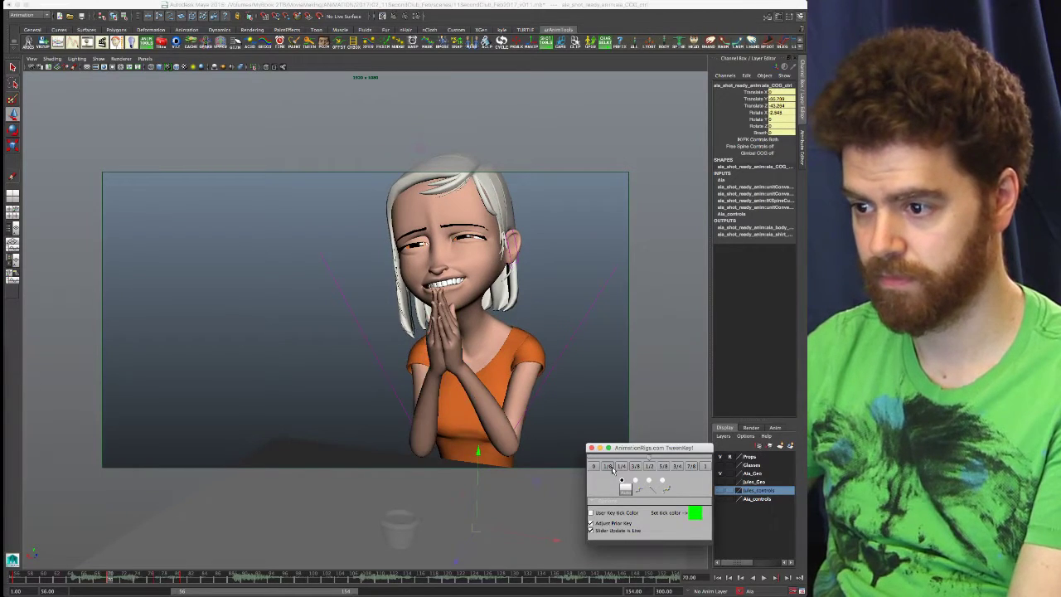
{"action": "key", "text": "period"}
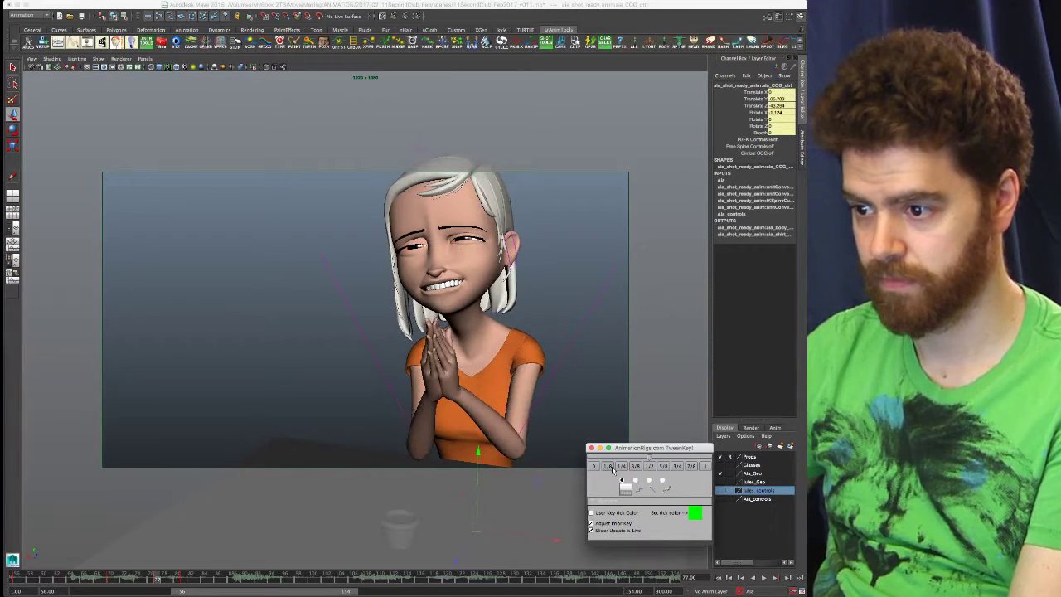
{"action": "key", "text": "period"}
{"action": "key", "text": "comma"}
{"action": "key", "text": "comma"}
{"action": "key", "text": "comma"}
{"action": "key", "text": "comma"}
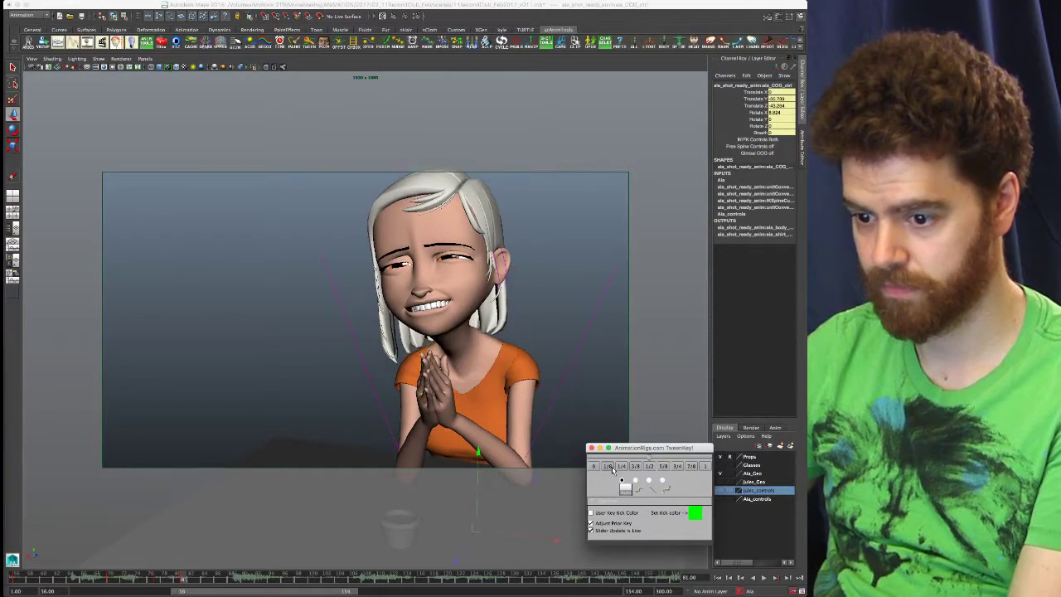
{"action": "key", "text": "comma"}
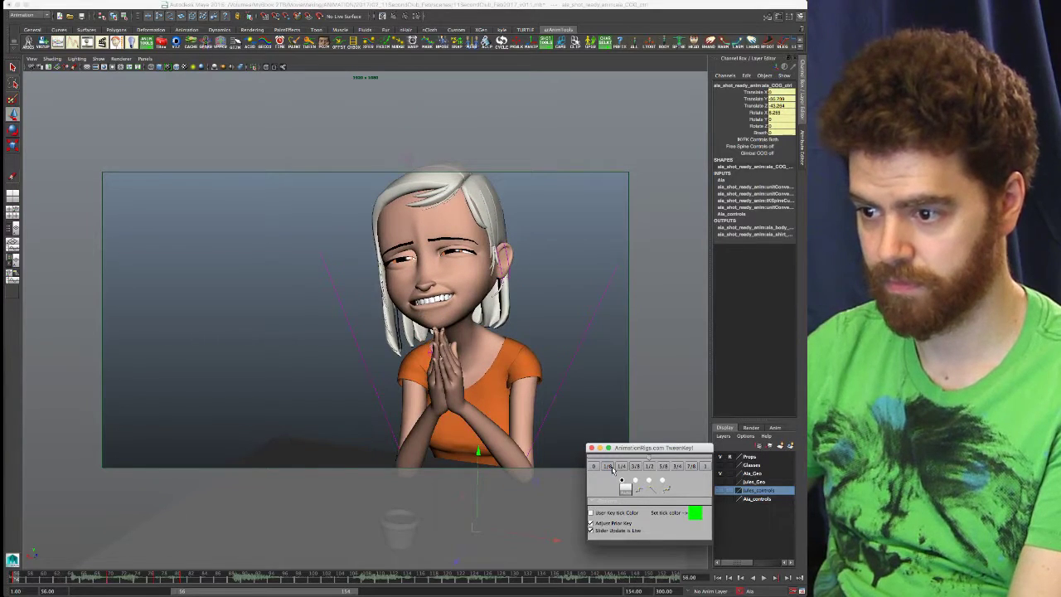
{"action": "key", "text": "period"}
{"action": "key", "text": "comma"}
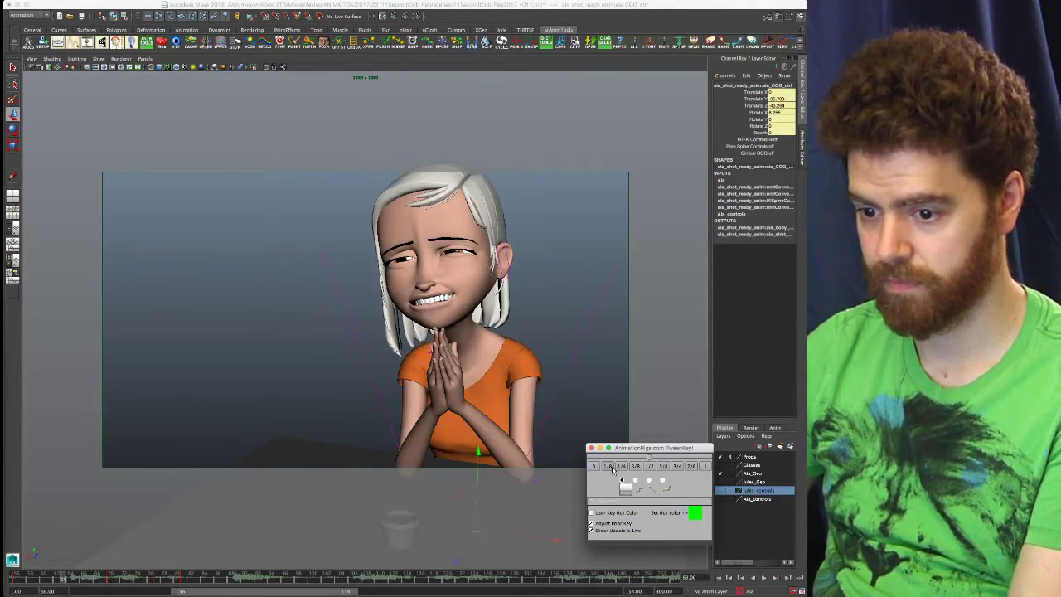
{"action": "key", "text": "period"}
{"action": "key", "text": "period"}
{"action": "key", "text": "period"}
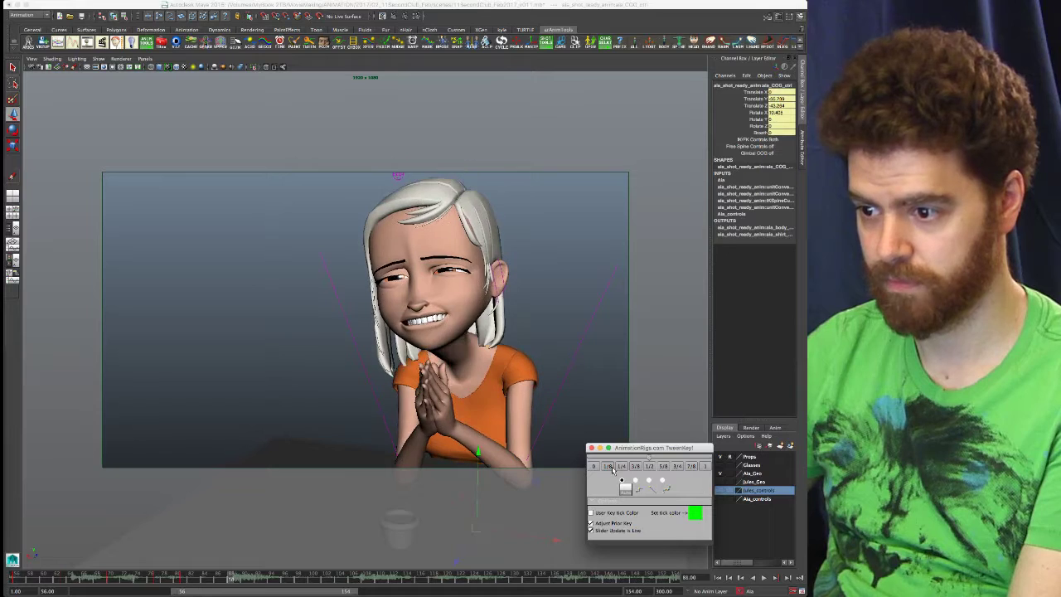
{"action": "key", "text": "comma"}
{"action": "key", "text": "comma"}
{"action": "key", "text": "comma"}
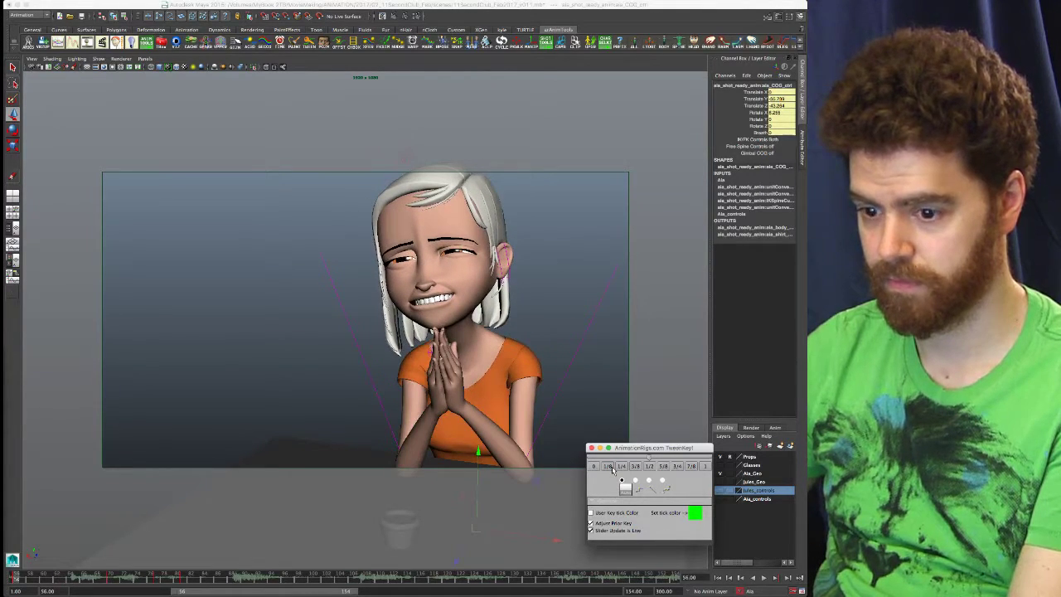
- Compare the key poses at frames 63 and 70 to examine how the body and shoulders rise
{"action": "key", "text": "period"}
{"action": "key", "text": "comma"}
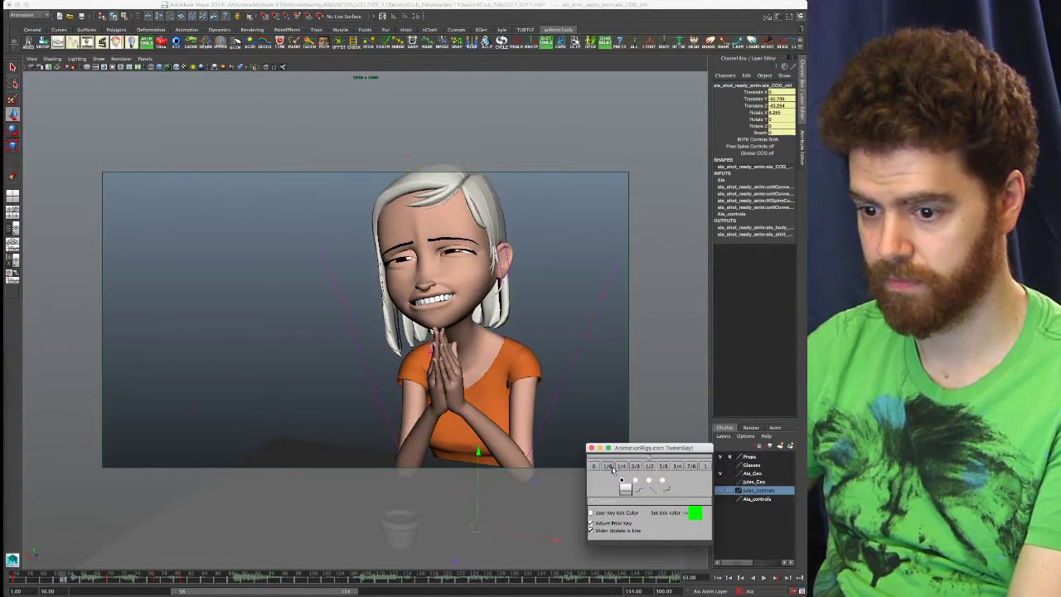
{"action": "key", "text": "period"}
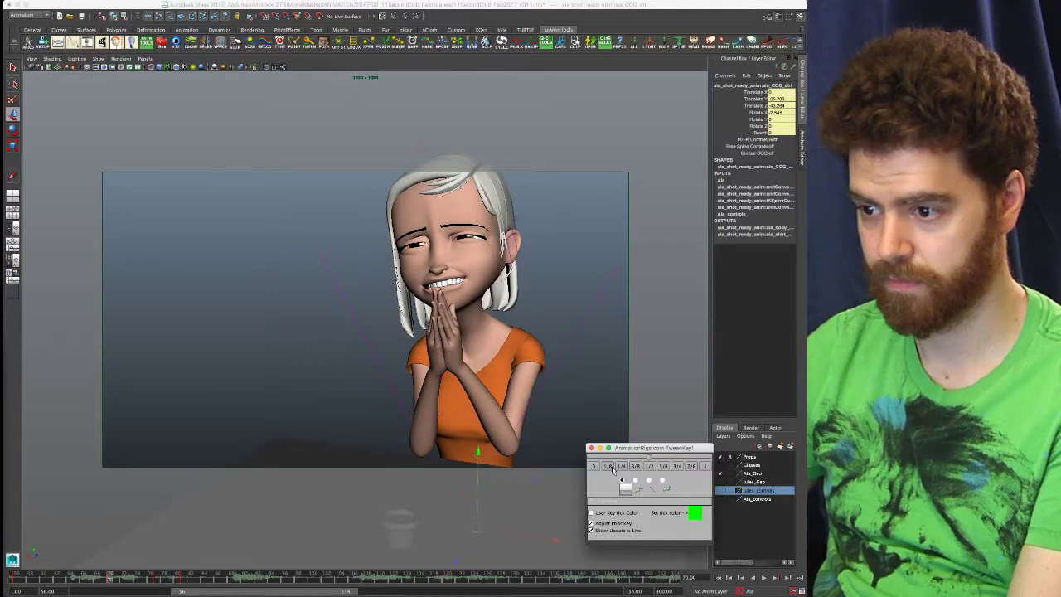
{"action": "key", "text": "comma"}
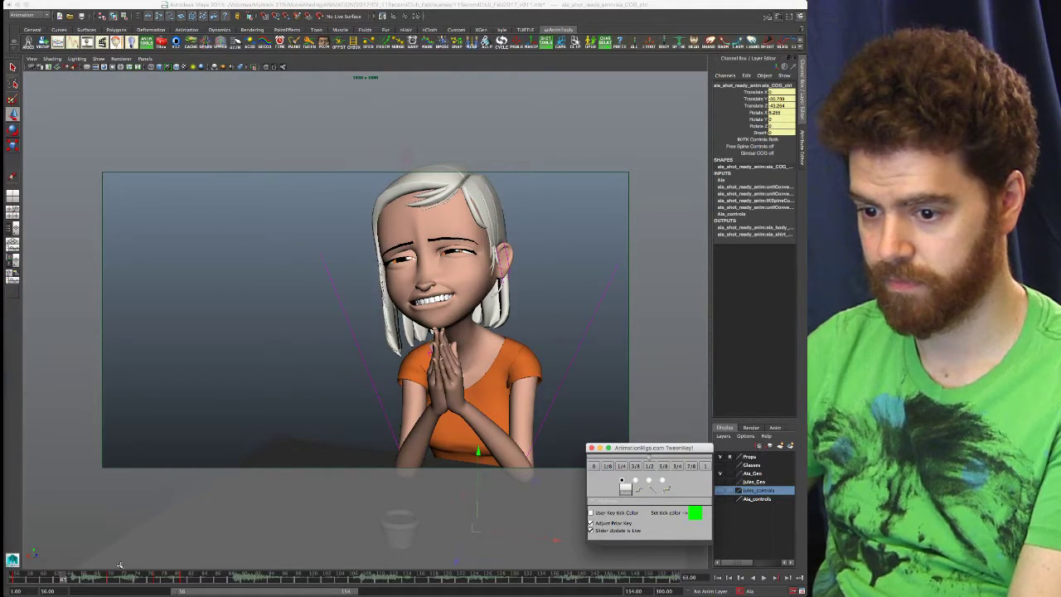
{"action": "key", "text": "period"}
{"action": "key", "text": "comma"}
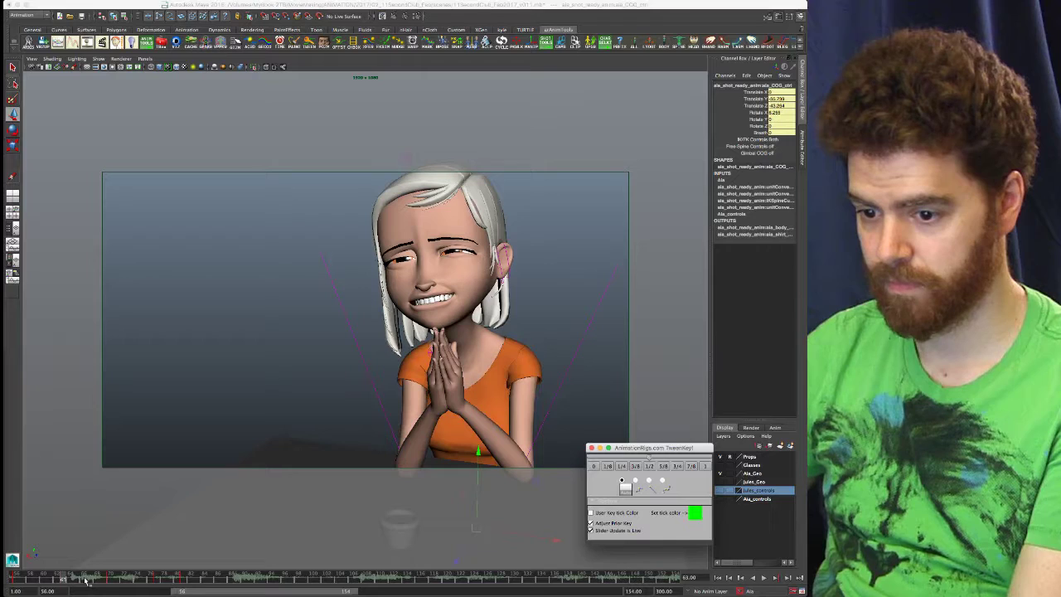
{"action": "left_click", "coordinate": [86, 580]}
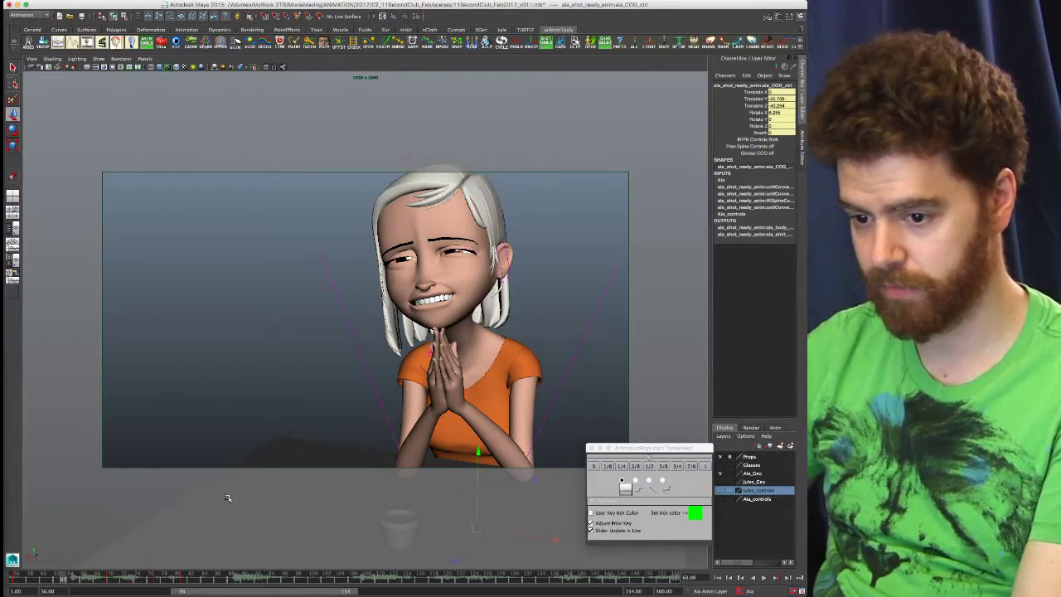
{"action": "key", "text": "period"}
{"action": "key", "text": "comma"}
{"action": "key", "text": "period"}
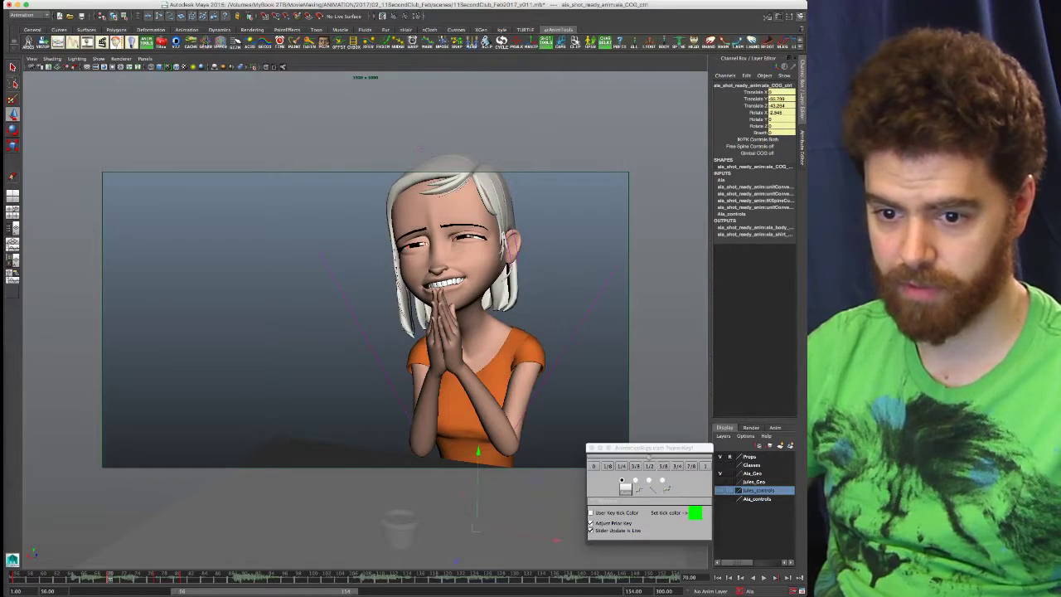
- At frame 70, rotate both clavicle controls about Z to raise the shoulders, and compare the pose with frame 63
{"action": "left_click", "coordinate": [481, 352]}
{"action": "left_click", "coordinate": [448, 352]}
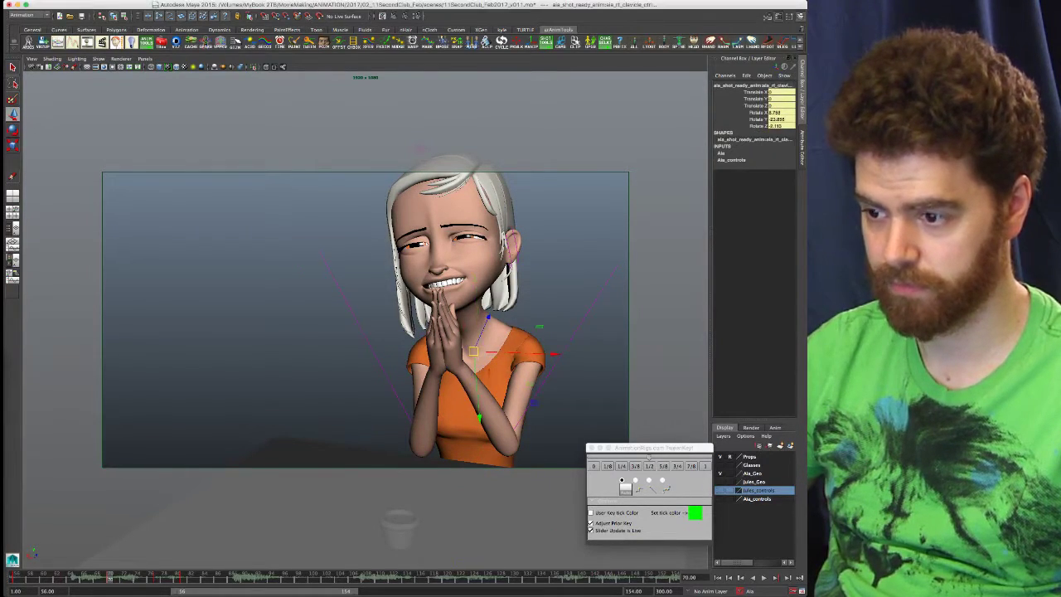
{"action": "key", "text": "e"}
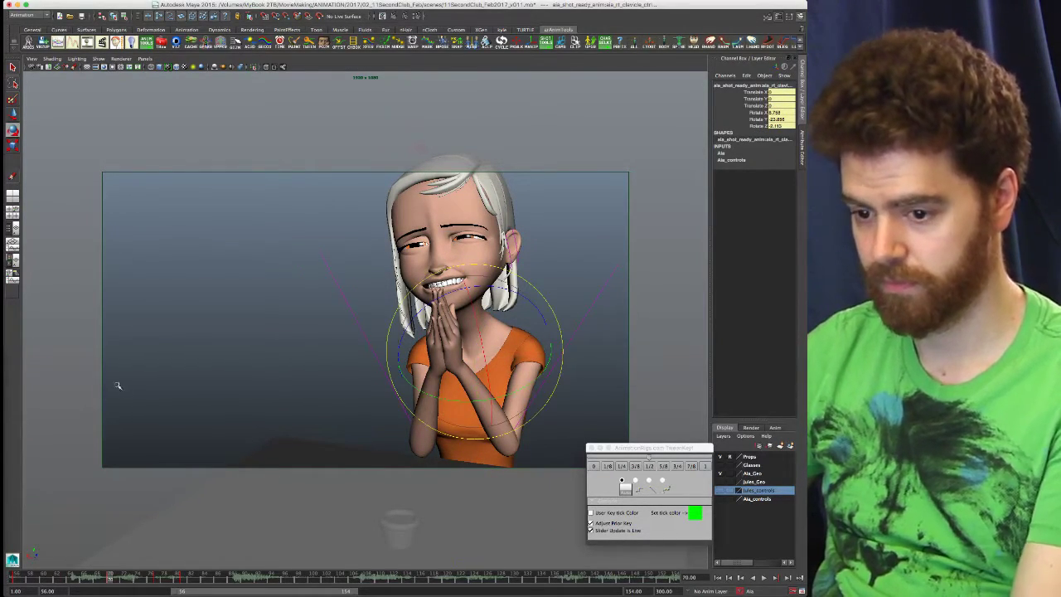
{"action": "key", "text": "comma"}
{"action": "key", "text": "period"}
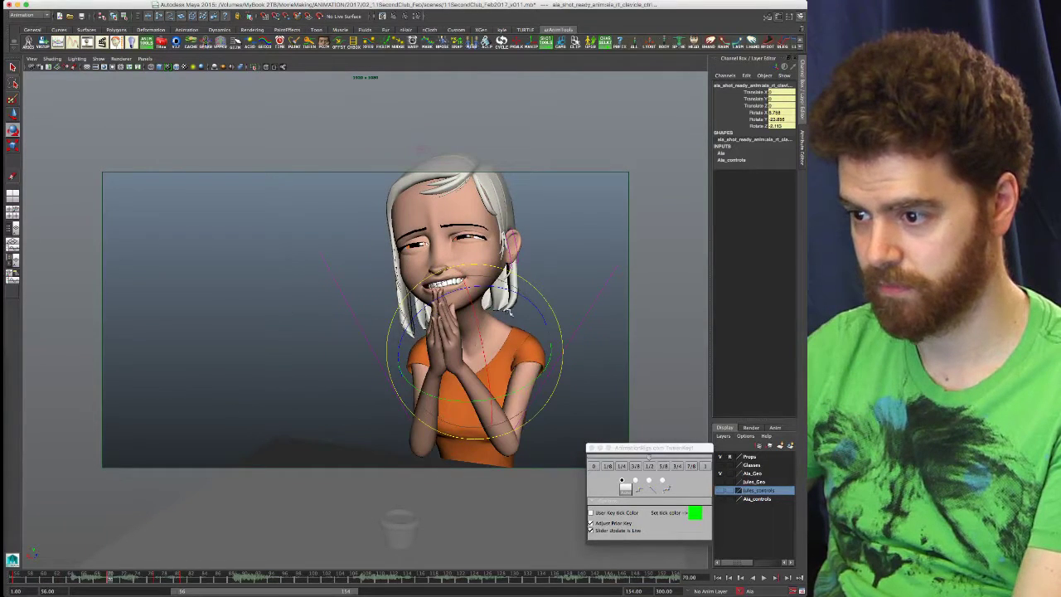
{"action": "left_click_drag", "start_coordinate": [552, 309], "coordinate": [548, 301]}
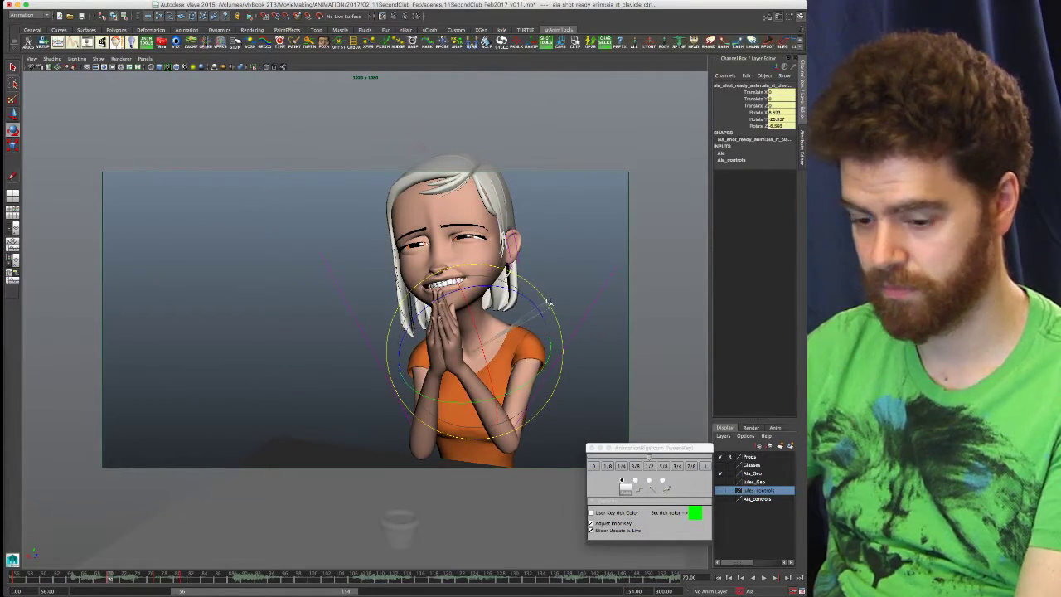
{"action": "key", "text": "ctrl+z"}
{"action": "left_click_drag", "start_coordinate": [535, 309], "coordinate": [533, 393]}
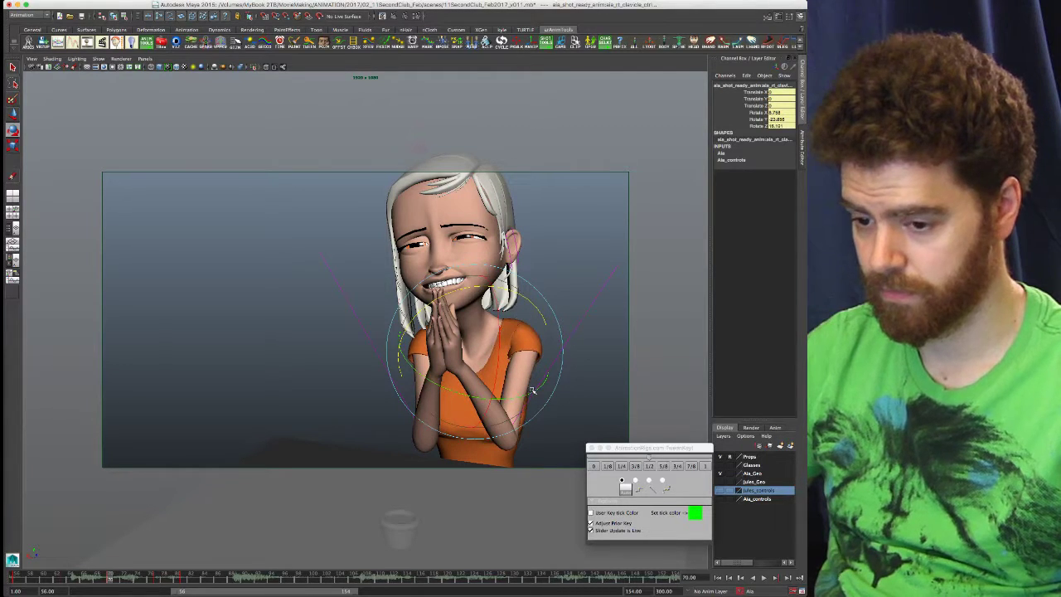
{"action": "key", "text": "comma"}
{"action": "key", "text": "period"}
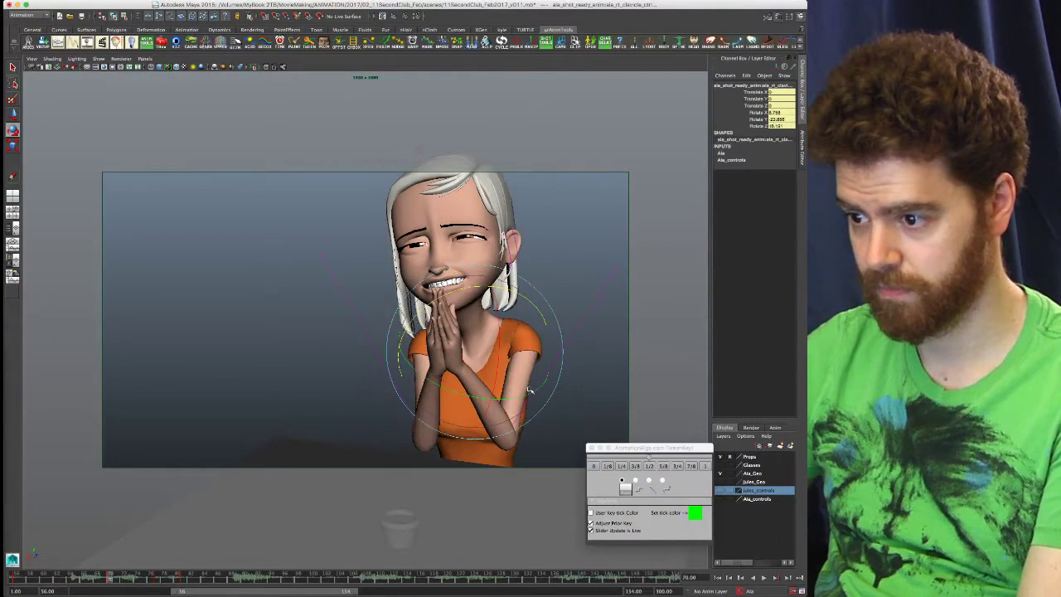
{"action": "key", "text": "comma"}
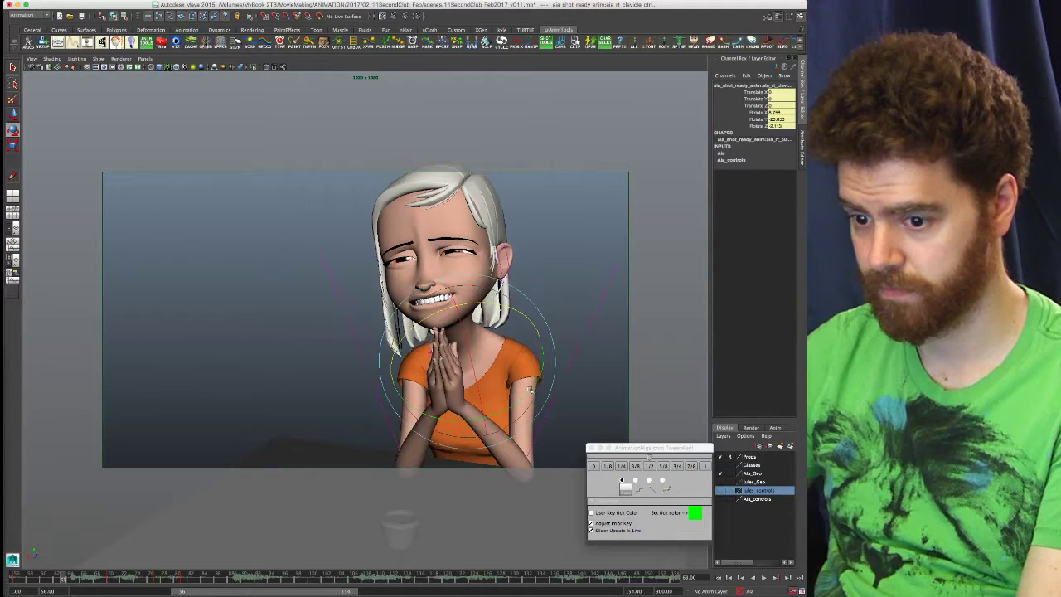
{"action": "key", "text": "period"}
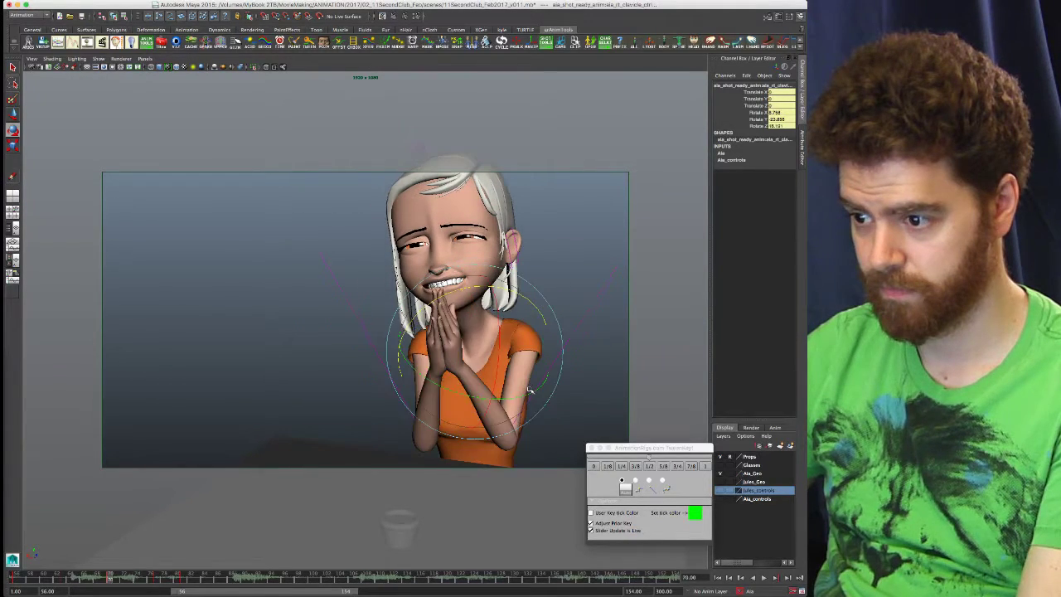
- At frame 77, rotate the clavicle controls about Z to lower the raised shoulders slightly, and adjust their Y rotation
{"action": "key", "text": "period"}
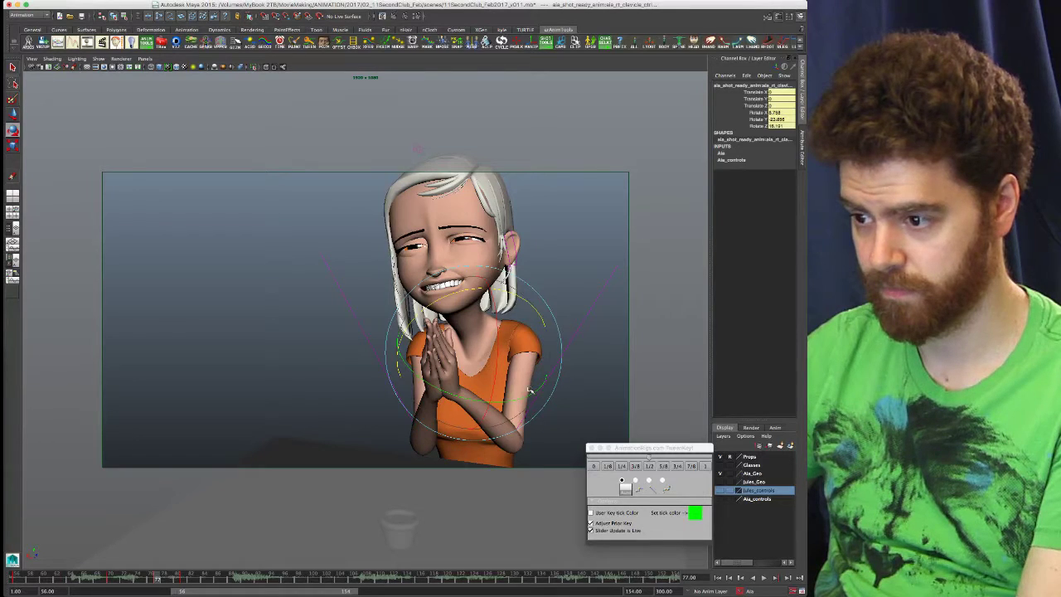
{"action": "left_click_drag", "start_coordinate": [543, 320], "coordinate": [544, 325]}
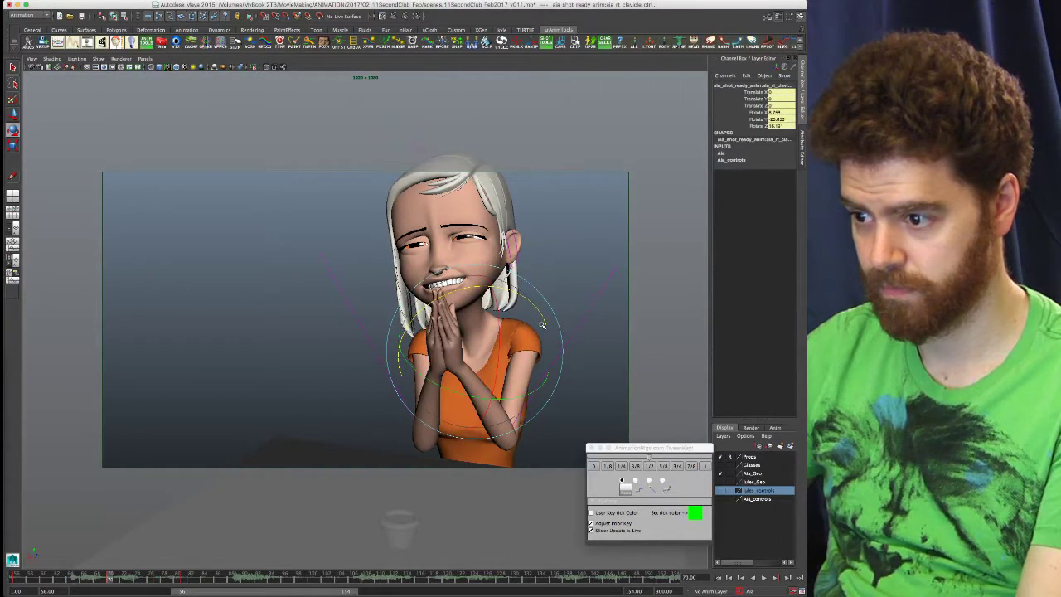
{"action": "key", "text": "."}
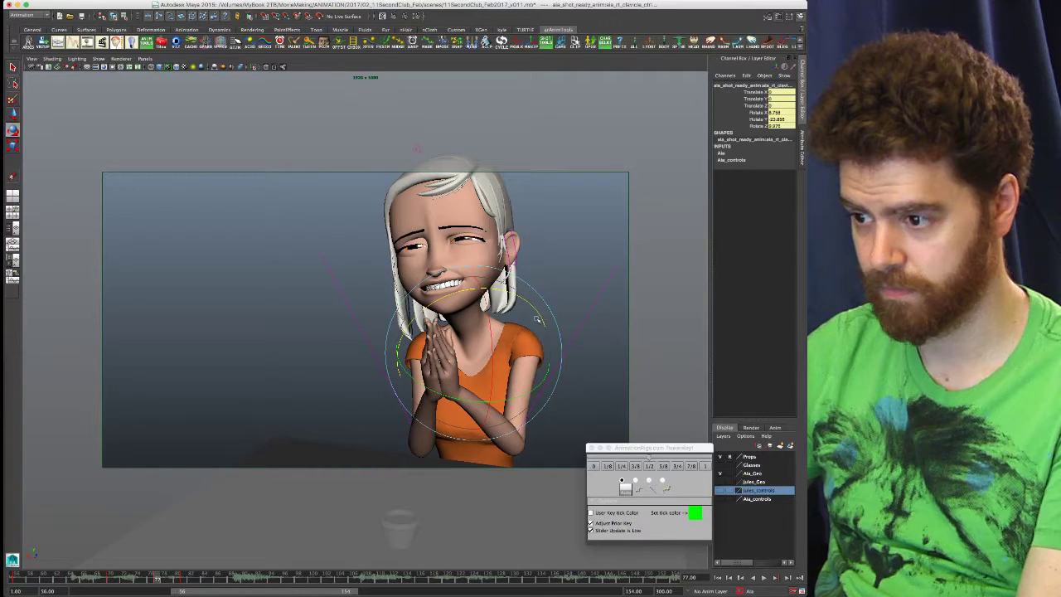
{"action": "left_click_drag", "start_coordinate": [543, 378], "coordinate": [546, 382]}
- At frame 81, rotate the clavicle controls about Y and Z to lift the shoulders slightly, and check against the neighbouring key
{"action": "key", "text": "period"}
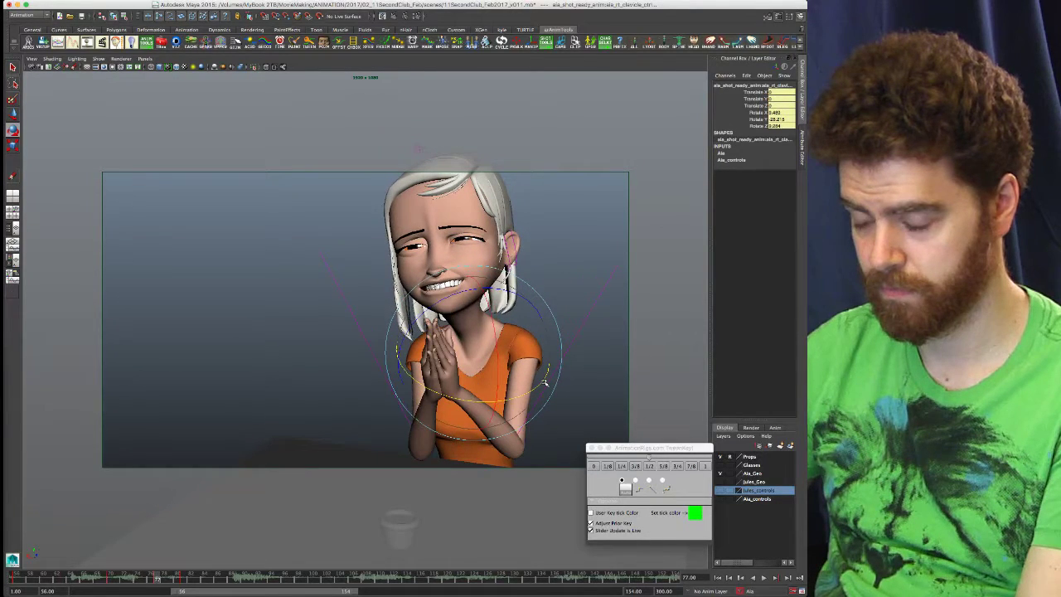
{"action": "key", "text": "period"}
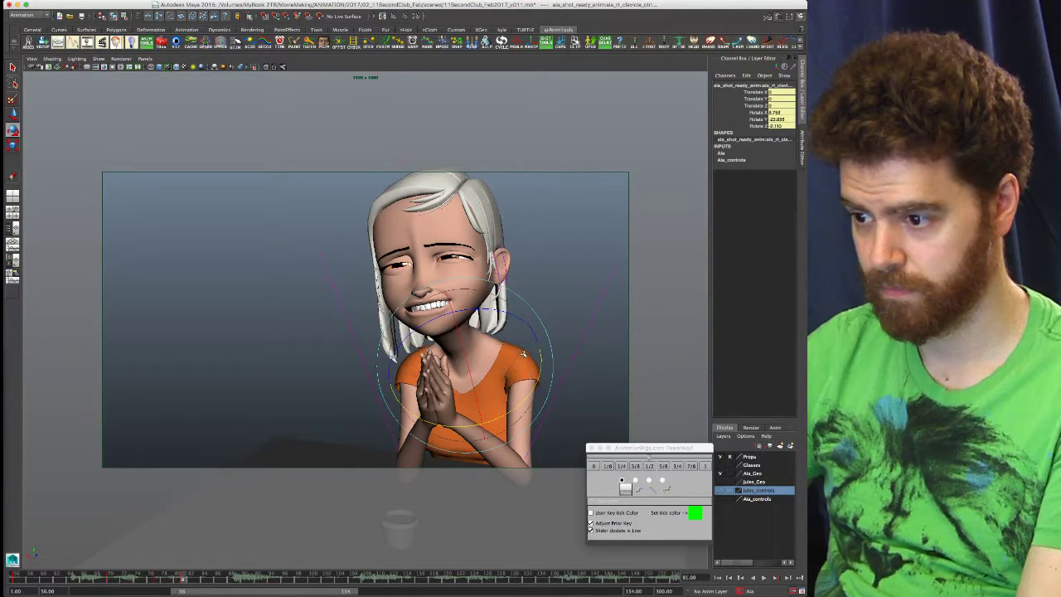
{"action": "left_click_drag", "start_coordinate": [536, 386], "coordinate": [541, 378]}
{"action": "left_click_drag", "start_coordinate": [529, 323], "coordinate": [533, 330]}
{"action": "key", "text": "period"}
{"action": "key", "text": "comma"}
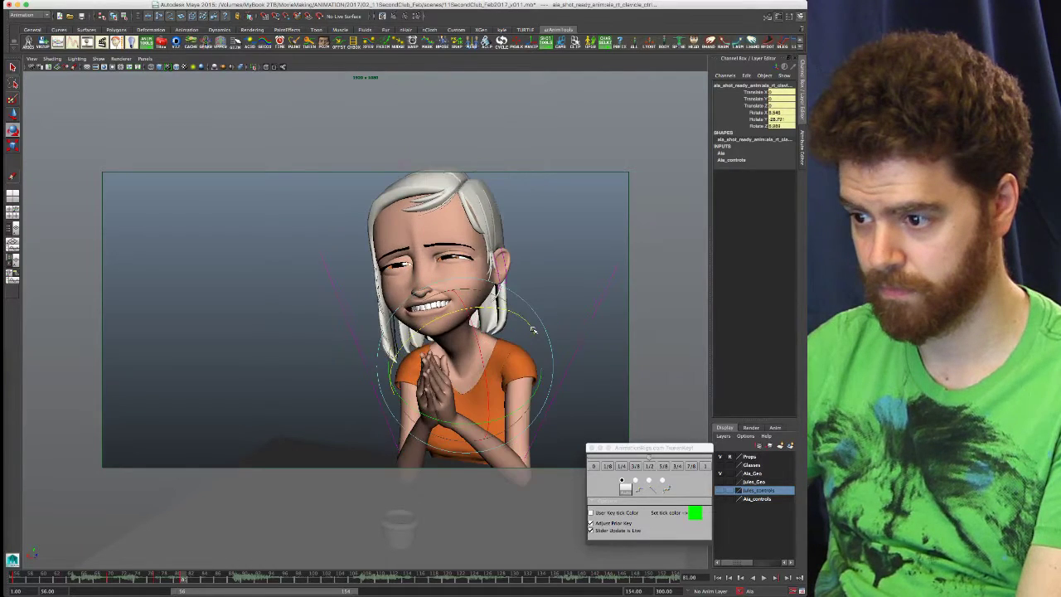
- At frame 88, rotate the clavicle controls slightly about Y to adjust the shoulders
{"action": "key", "text": "period"}
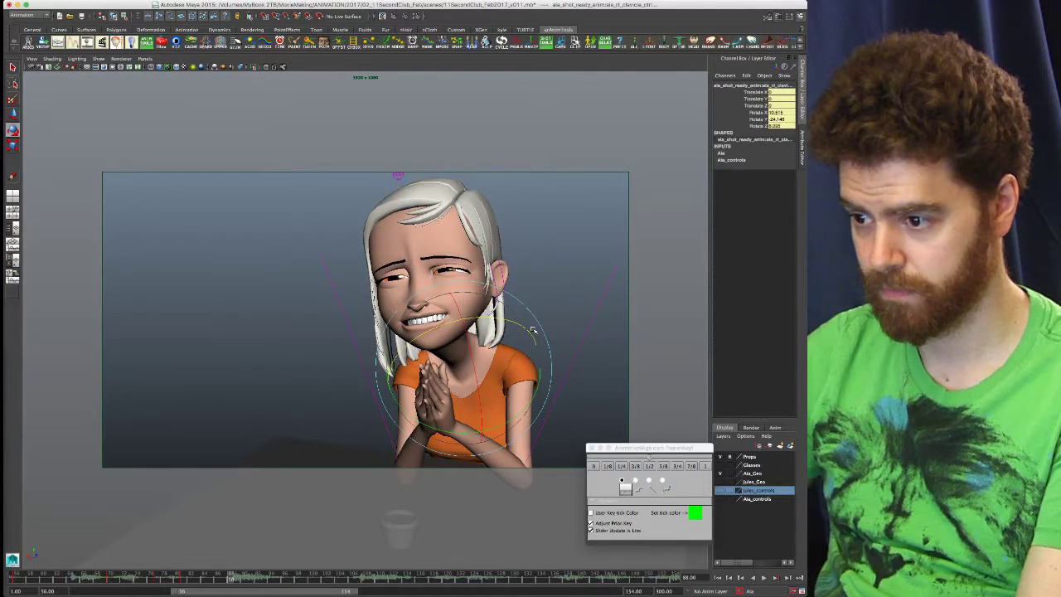
{"action": "key", "text": "period"}
{"action": "key", "text": "comma"}
{"action": "left_click_drag", "start_coordinate": [533, 402], "coordinate": [530, 402]}
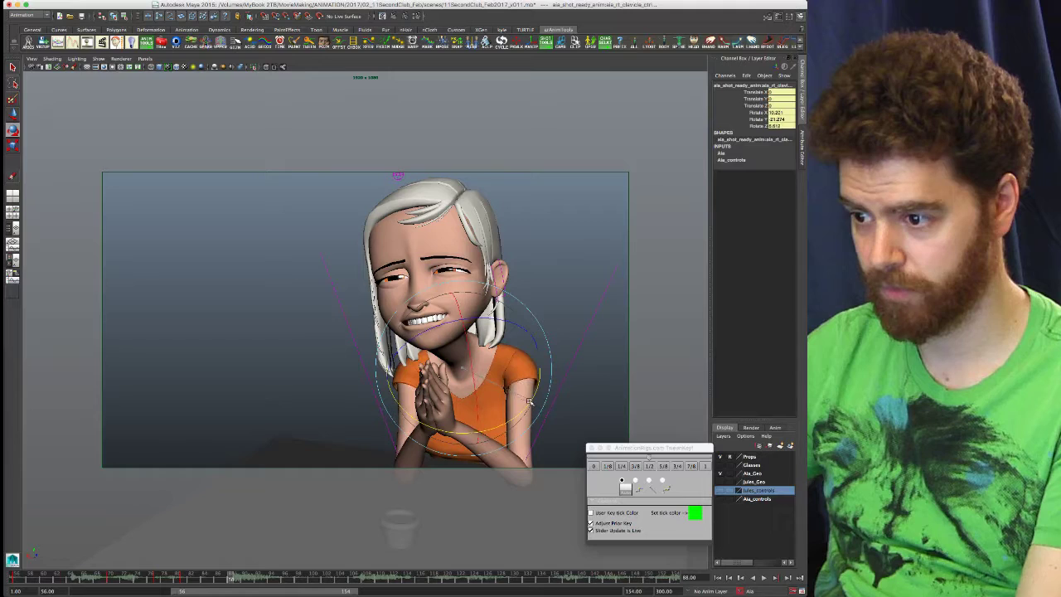
- Compare the keys at frames 81 and 88 to examine how the shoulders and torso move
{"action": "key", "text": "comma"}
{"action": "key", "text": "period"}
{"action": "key", "text": "comma"}
{"action": "key", "text": "period"}
{"action": "key", "text": "comma"}
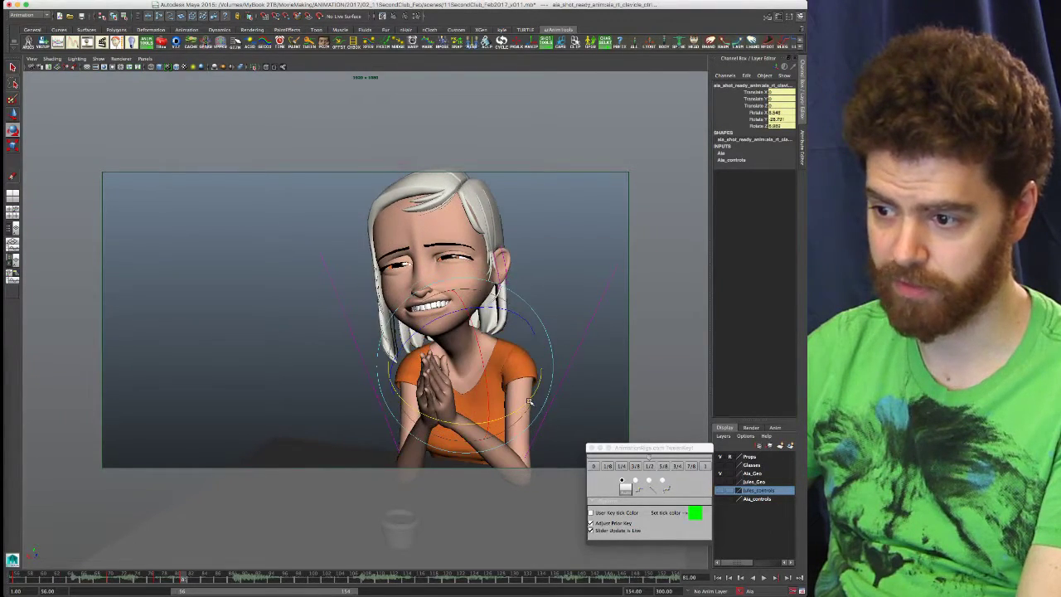
{"action": "key", "text": "period"}
{"action": "key", "text": "comma"}
{"action": "key", "text": "period"}
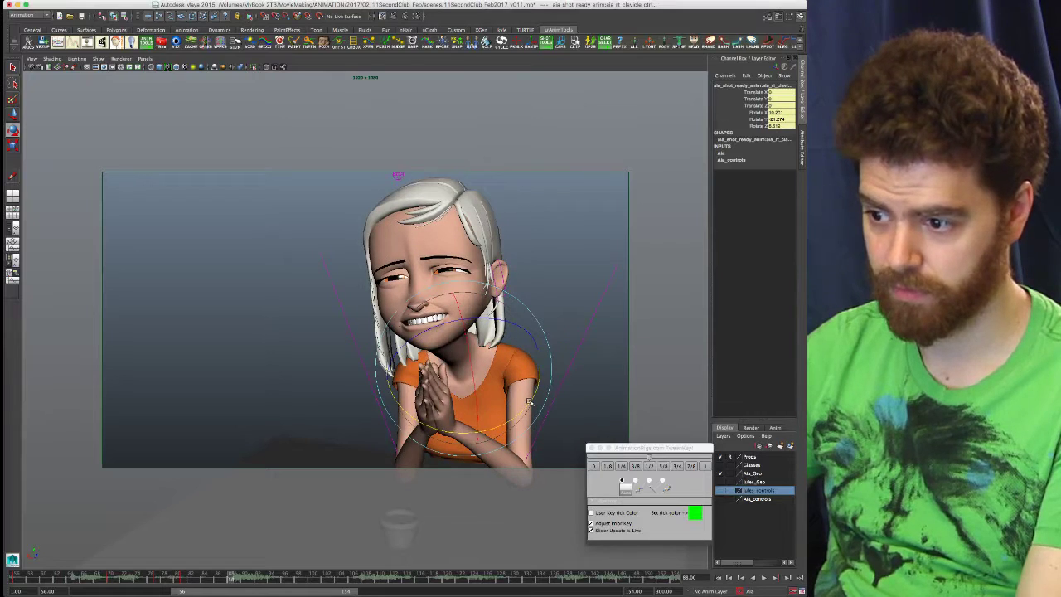
{"action": "key", "text": "comma"}
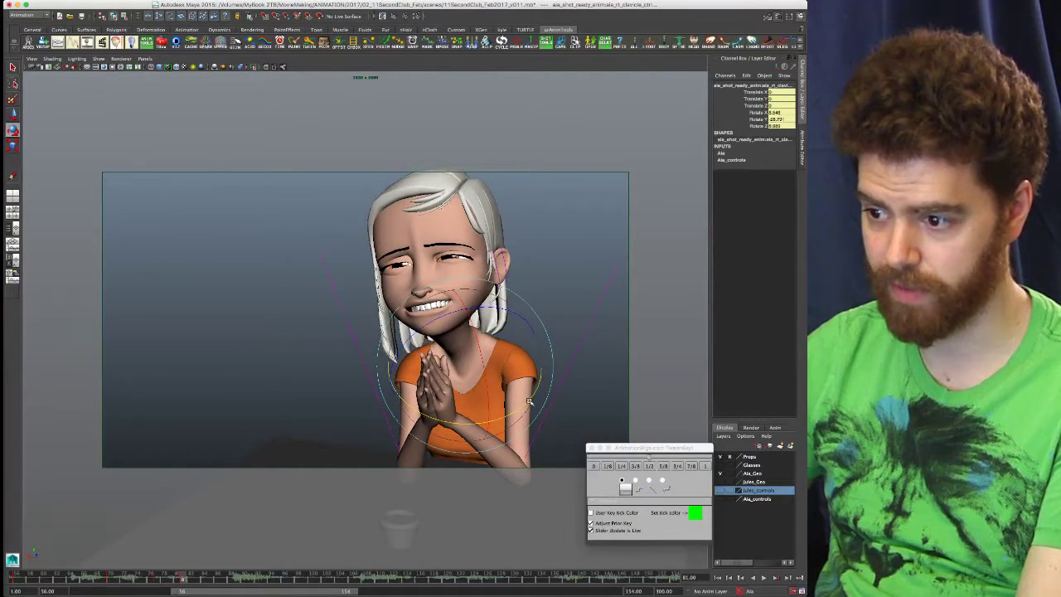
{"action": "key", "text": "period"}
{"action": "key", "text": "comma"}
{"action": "key", "text": "period"}
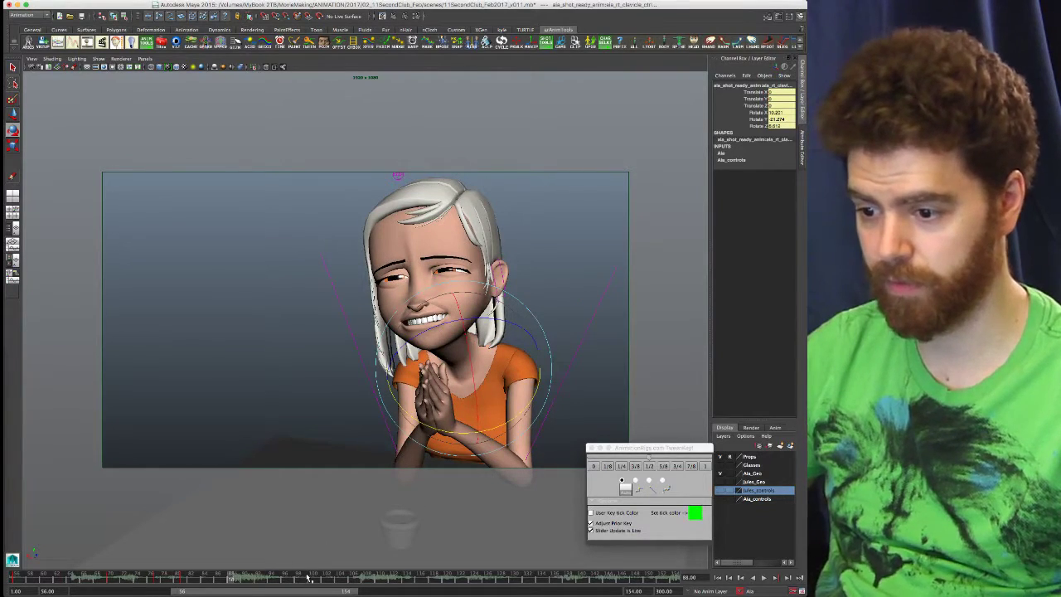
- Select the time range from frame 56 to about frame 100 and playblast it
{"action": "left_click_drag", "start_coordinate": [308, 578], "coordinate": [157, 579], "text": "shift"}
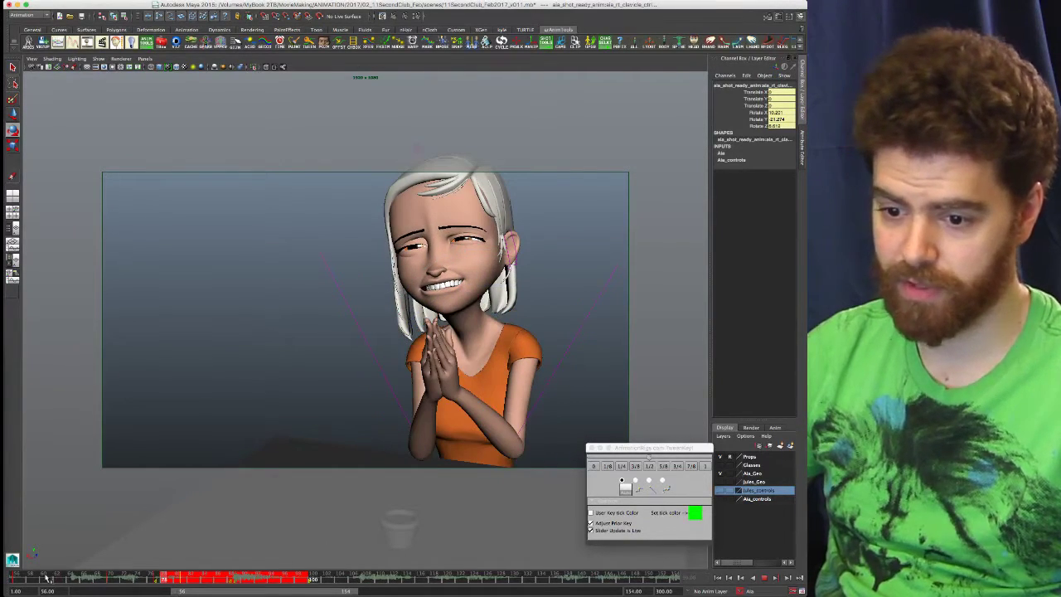
{"action": "left_click", "coordinate": [18, 580], "text": "shift"}
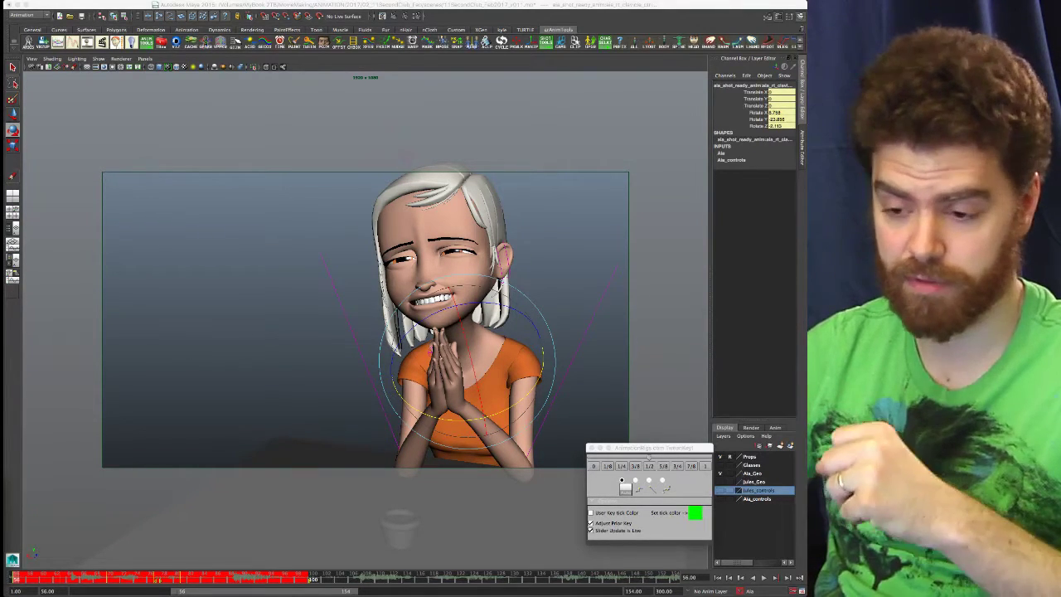
{"action": "right_click", "coordinate": [268, 582]}
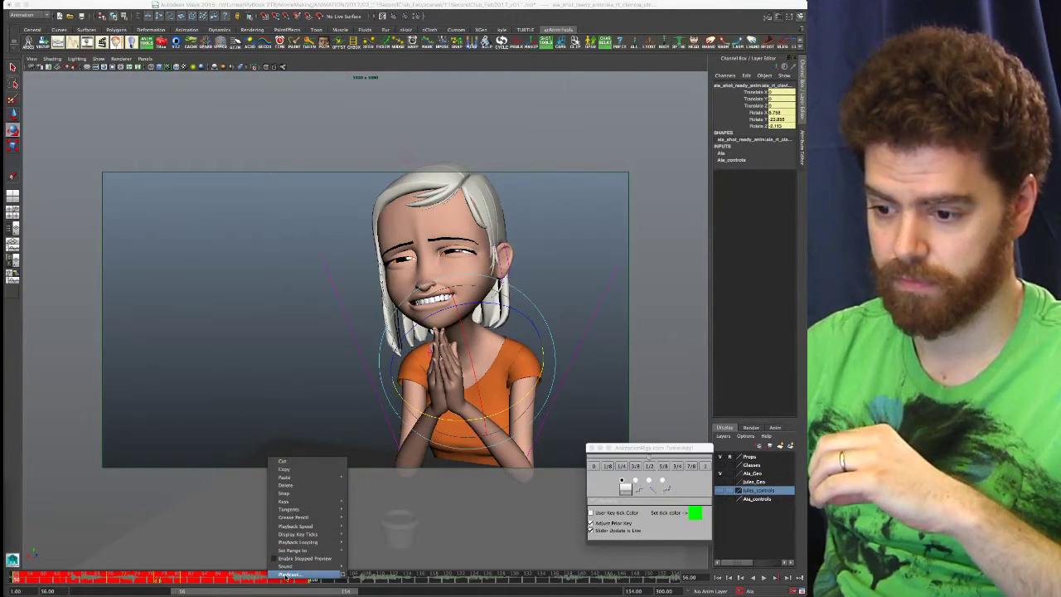
{"action": "left_click", "coordinate": [286, 576]}
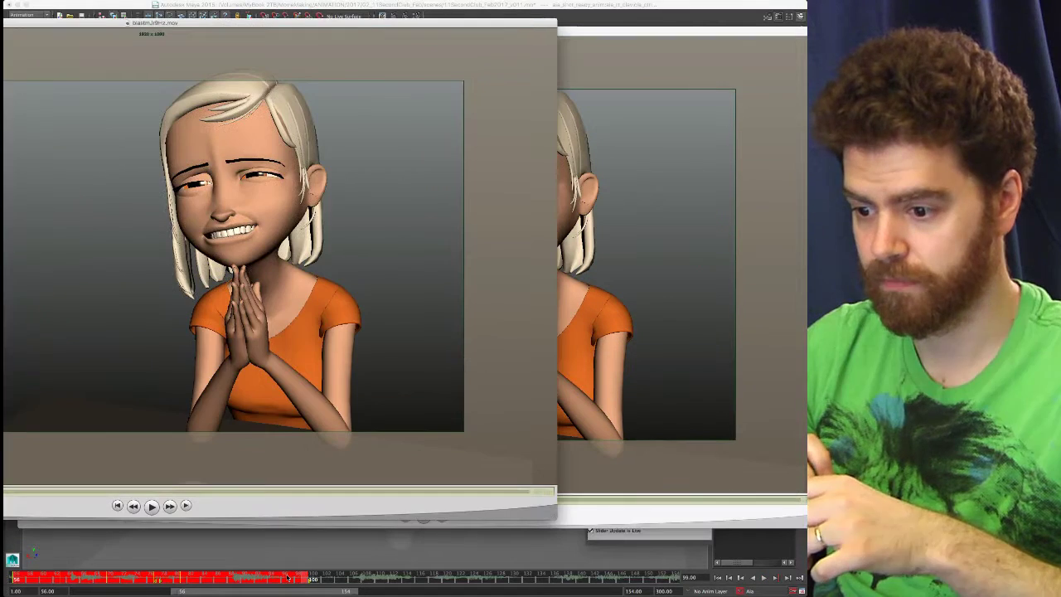
- Watch the new playblast movie to judge Aia's rise and lean, and close it
{"action": "left_click_drag", "start_coordinate": [184, 25], "coordinate": [456, 30]}
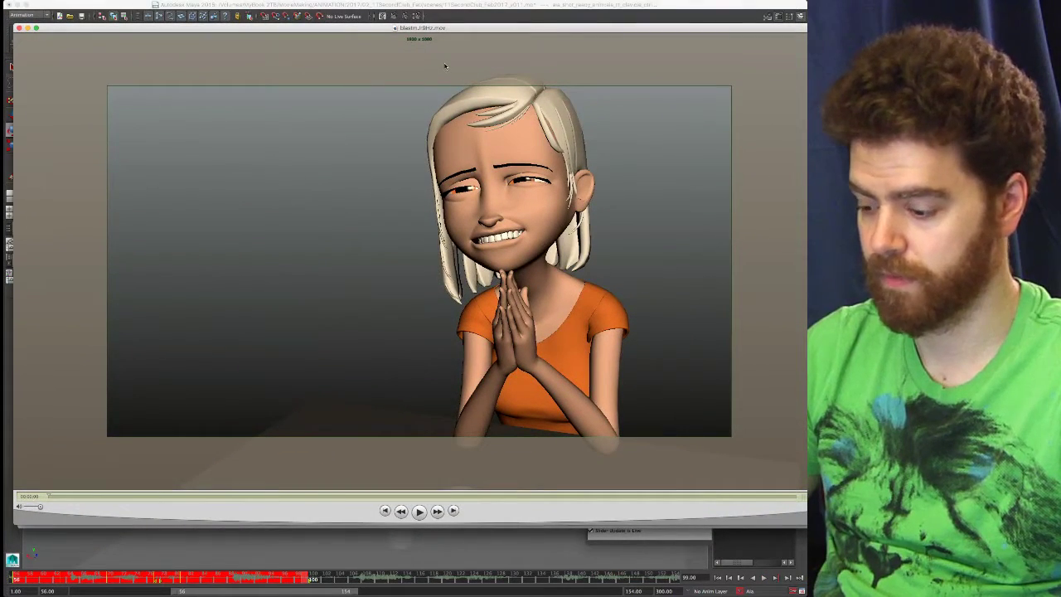
{"action": "key", "text": "XF86AudioRaiseVolume"}
{"action": "key", "text": "XF86AudioMute"}
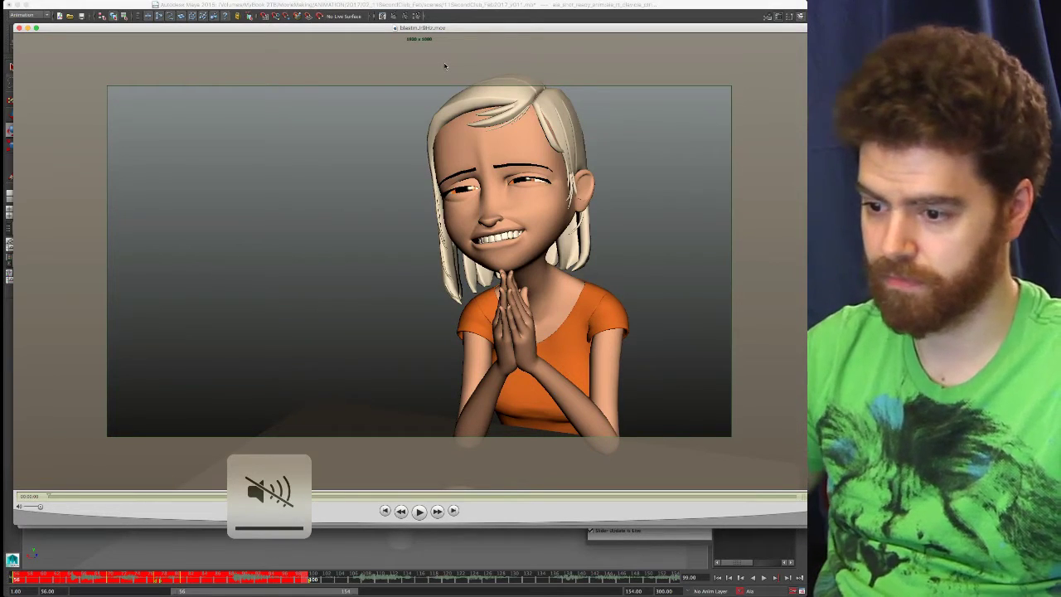
{"action": "key", "text": "space"}
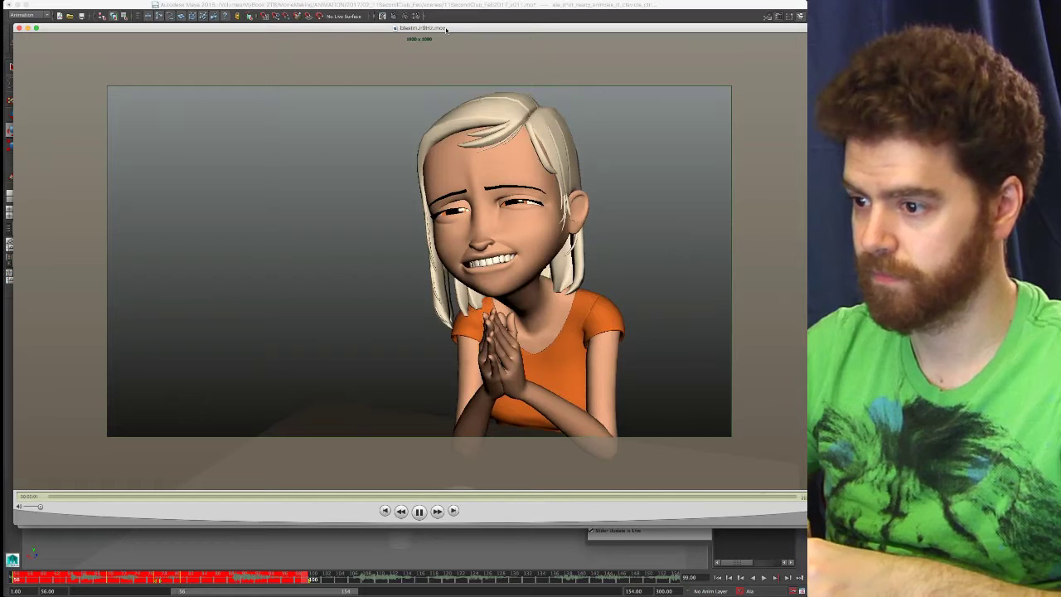
{"action": "key", "text": "space"}
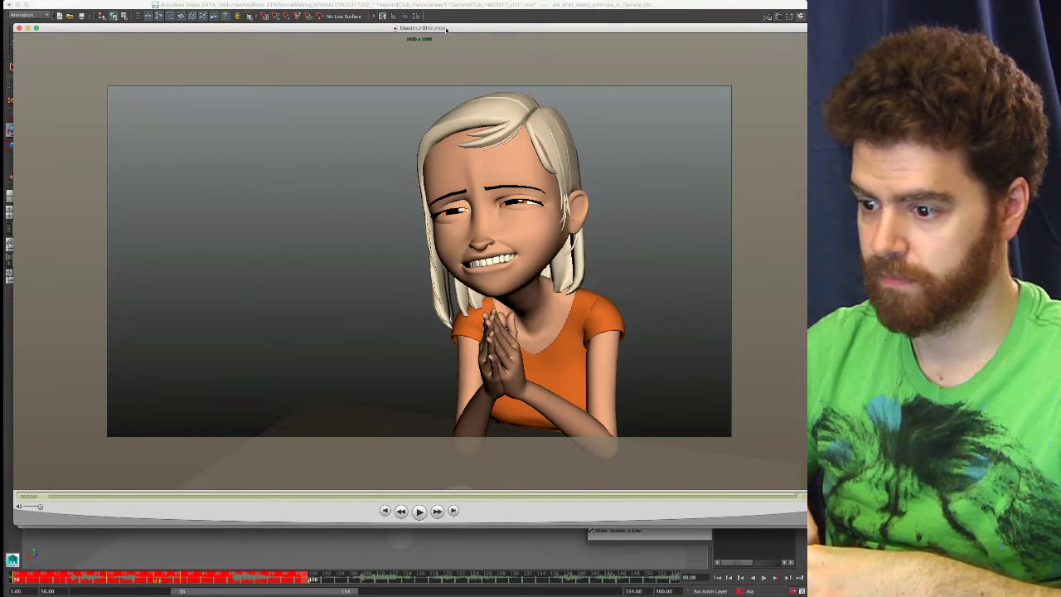
{"action": "key", "text": "space"}
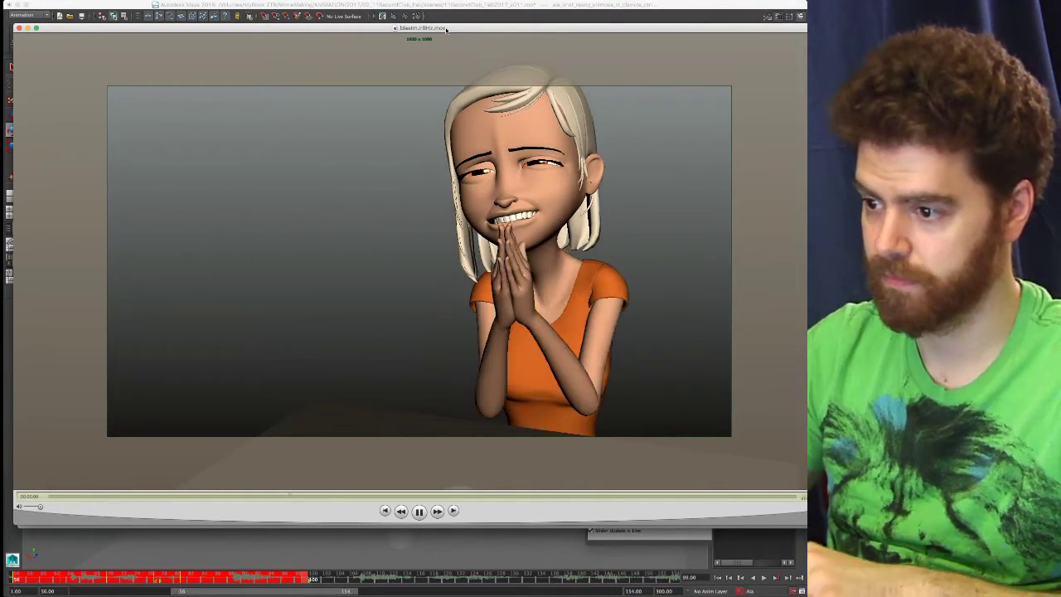
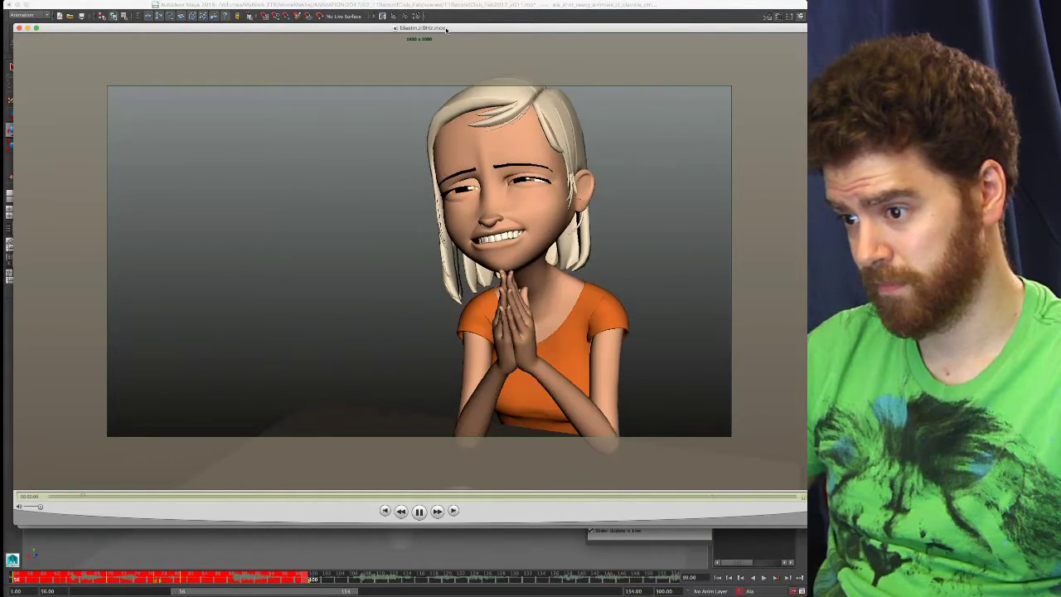
{"action": "key", "text": "space"}
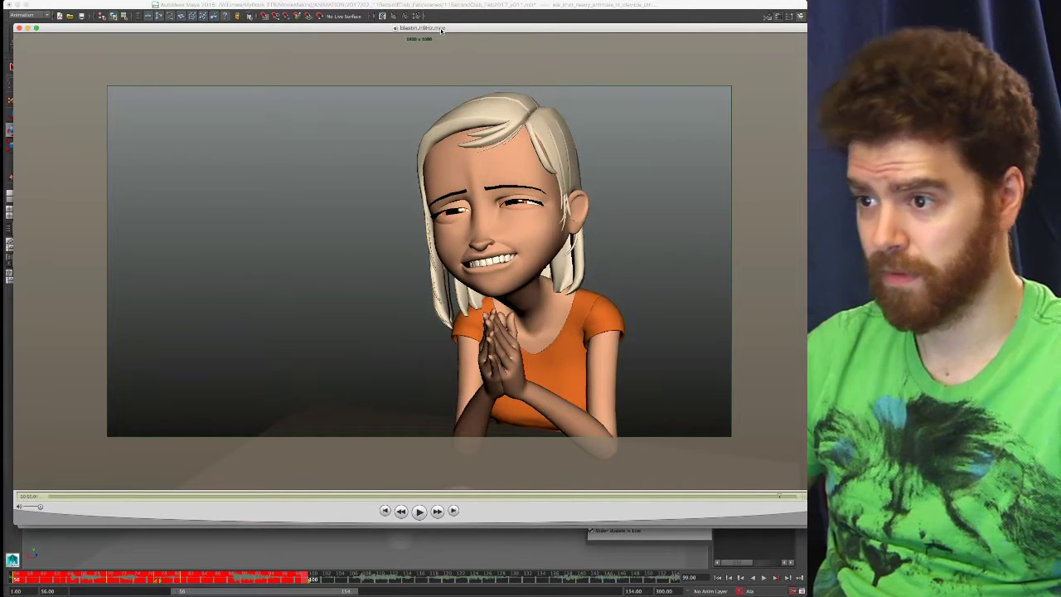
{"action": "key", "text": "super+w"}
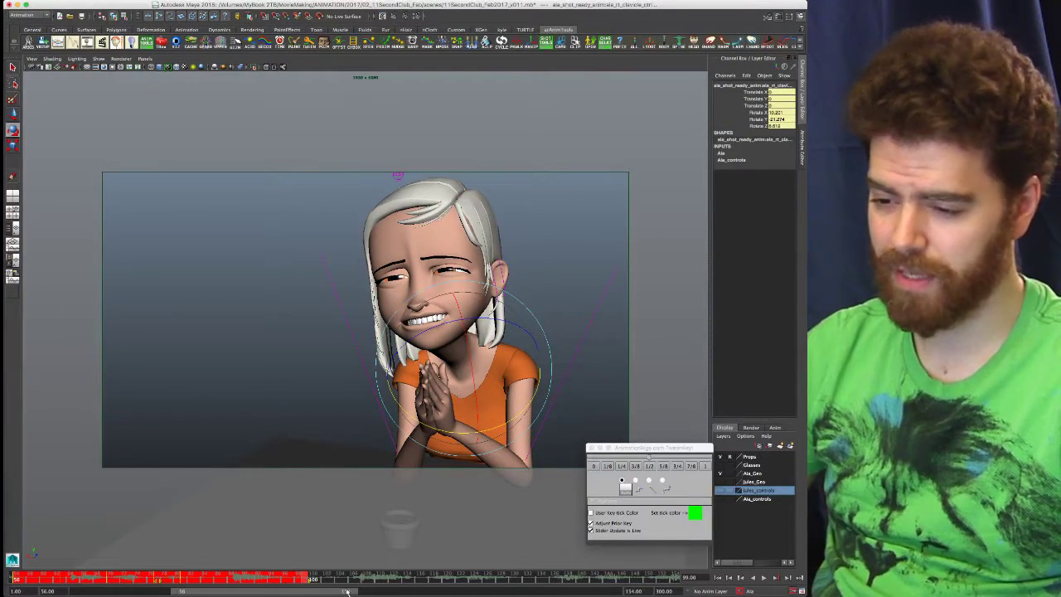
- Clear the time range selection and compare the poses at frames 63 and 70 in the camera view
{"action": "left_click", "coordinate": [353, 578]}
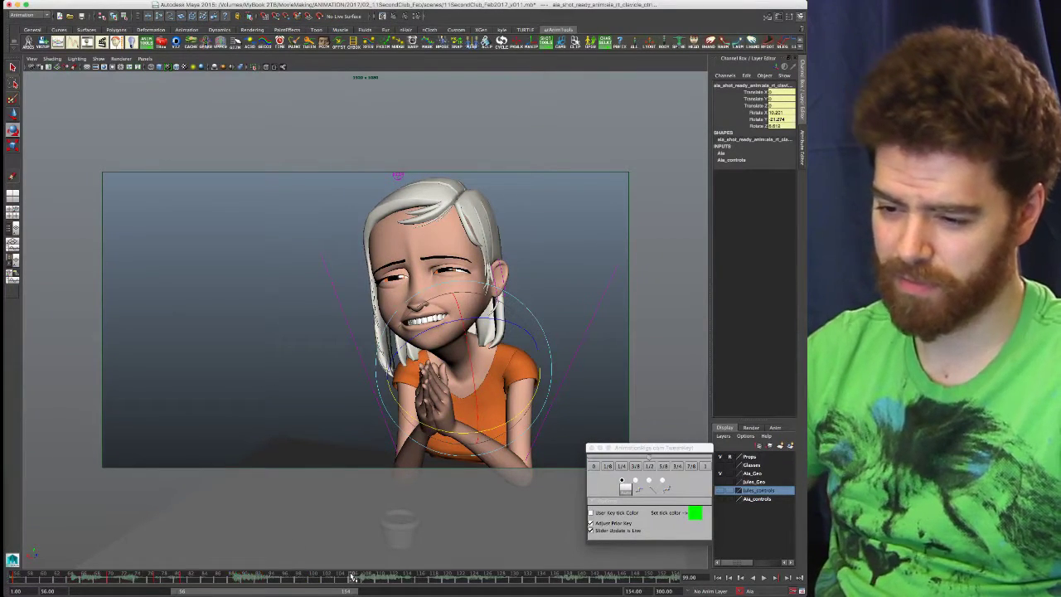
{"action": "left_click", "coordinate": [65, 580]}
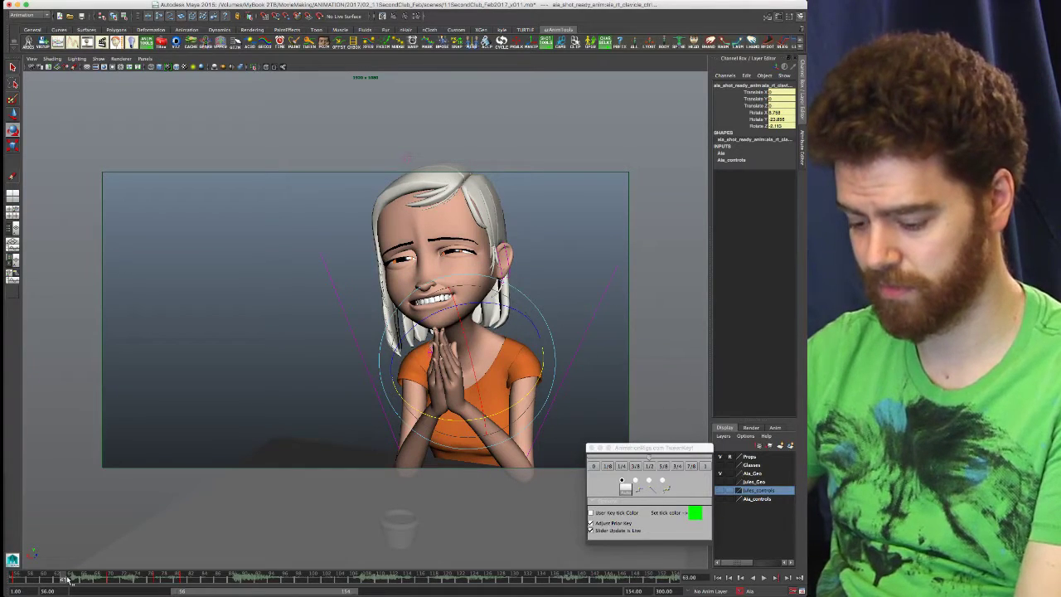
{"action": "key", "text": "period"}
{"action": "key", "text": "comma"}
{"action": "key", "text": "period"}
{"action": "key", "text": "comma"}
{"action": "key", "text": "comma"}
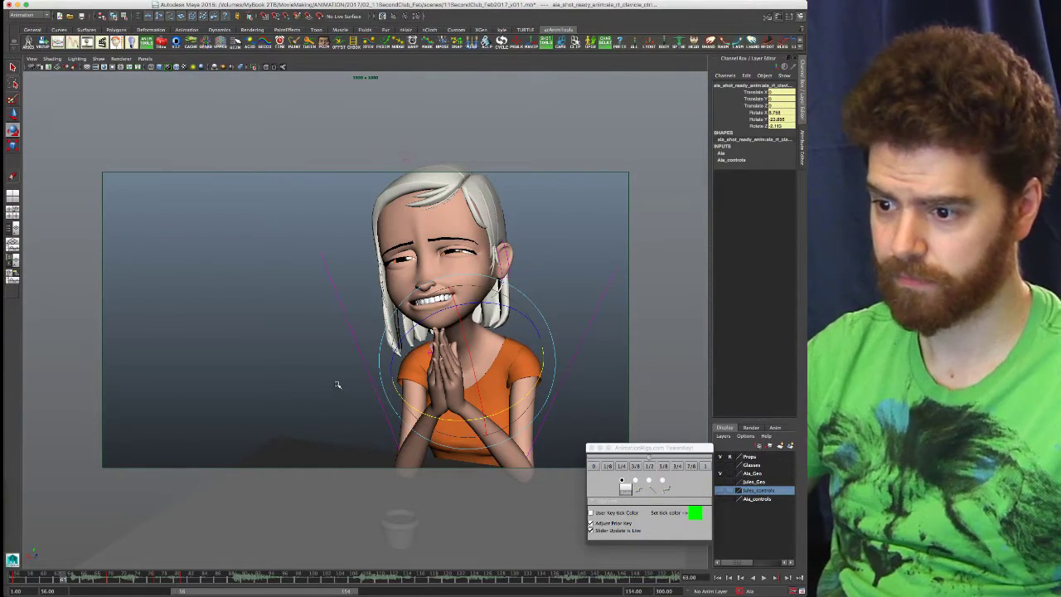
- In a full-size side view of Aia, compare the keys at frames 63, 70 and 77 to examine her torso and shoulders
{"action": "key", "text": "space"}
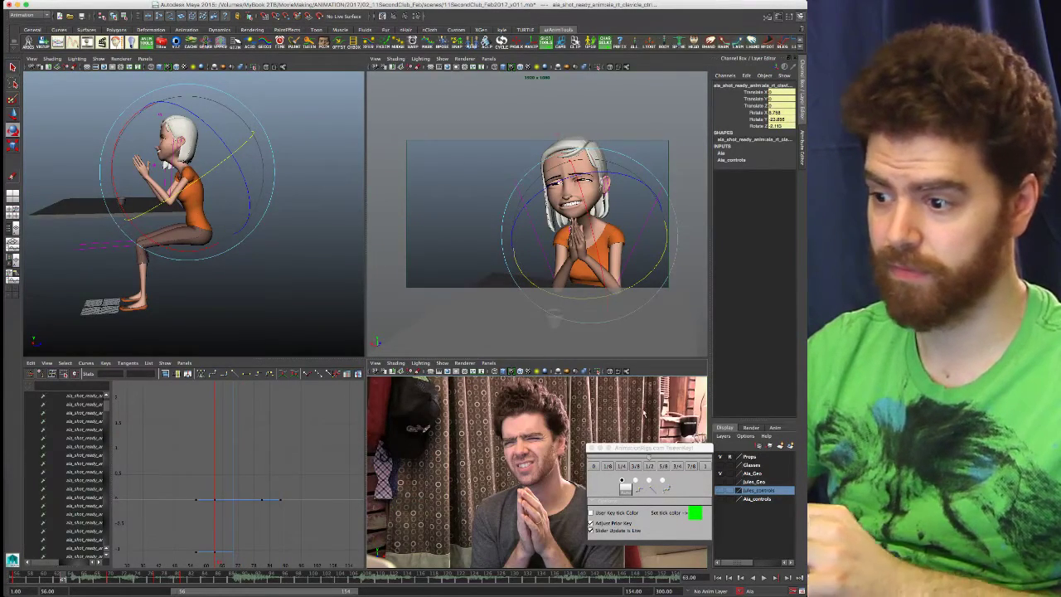
{"action": "left_click_drag", "start_coordinate": [668, 448], "coordinate": [563, 406]}
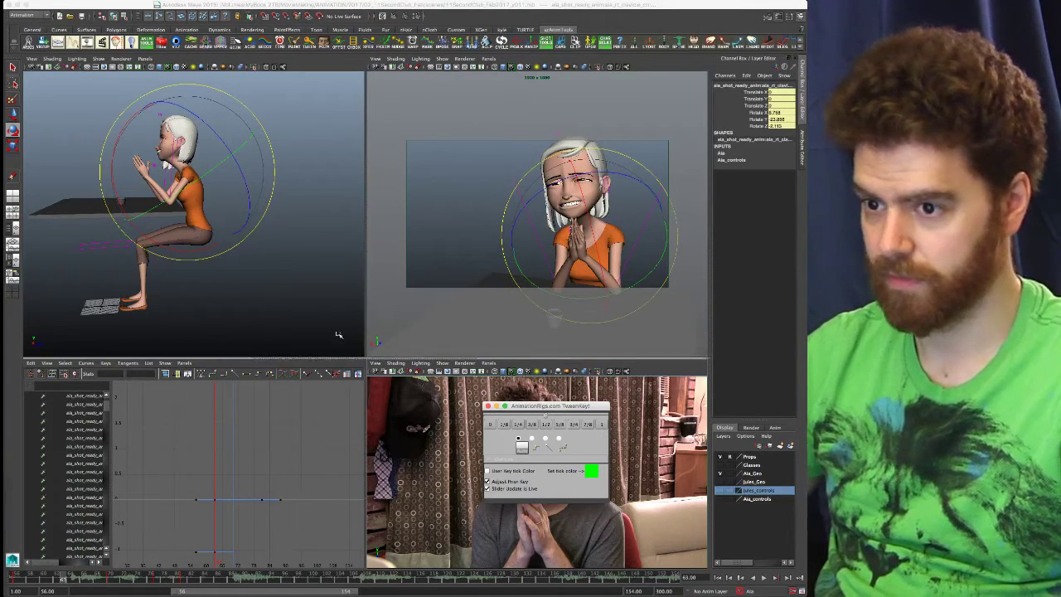
{"action": "middle_click", "coordinate": [269, 261]}
{"action": "middle_click_drag", "start_coordinate": [242, 247], "coordinate": [271, 257], "text": "alt"}
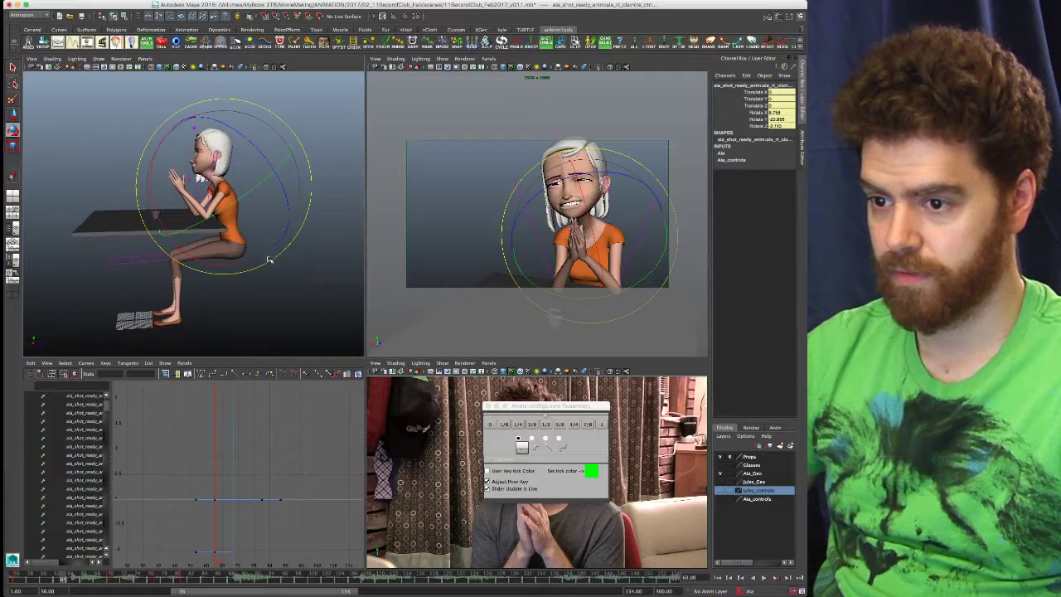
{"action": "right_click_drag", "start_coordinate": [270, 258], "coordinate": [313, 255], "text": "alt"}
{"action": "left_click_drag", "start_coordinate": [312, 255], "coordinate": [267, 284], "text": "alt"}
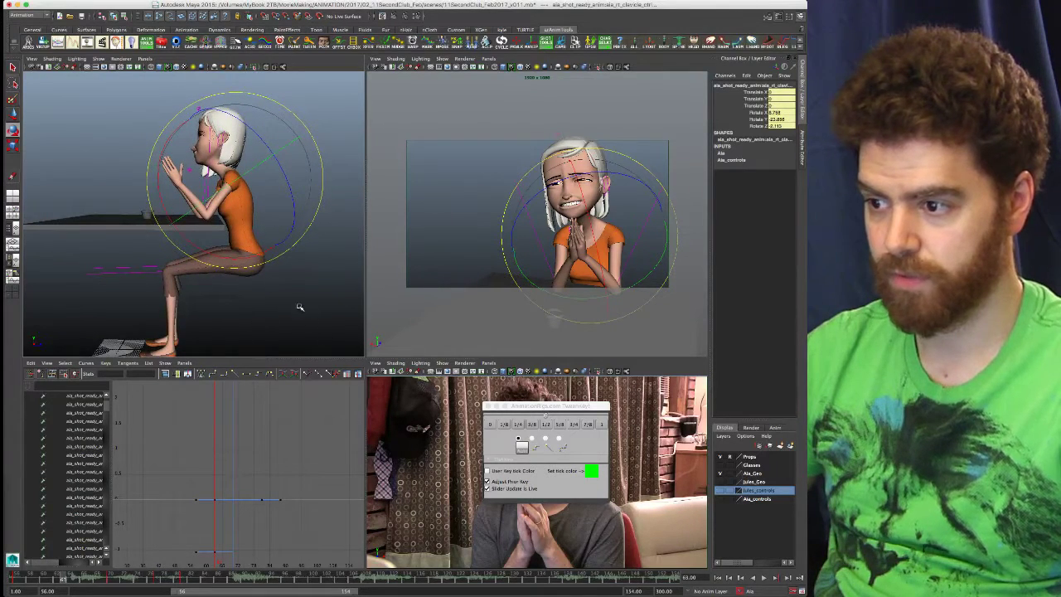
{"action": "key", "text": "space"}
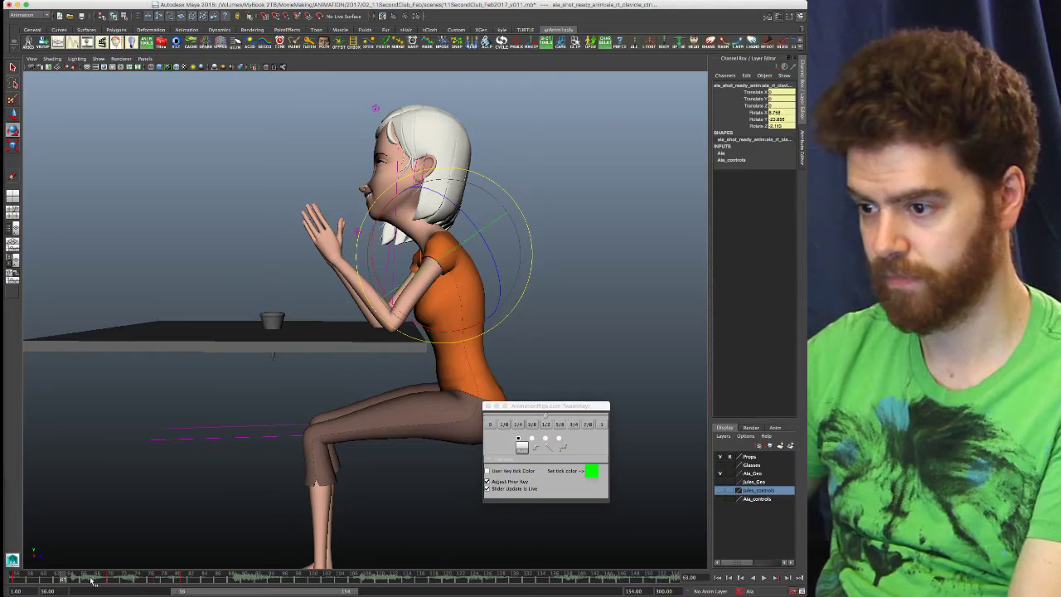
{"action": "key", "text": "period"}
{"action": "key", "text": "comma"}
{"action": "key", "text": "period"}
{"action": "key", "text": "period"}
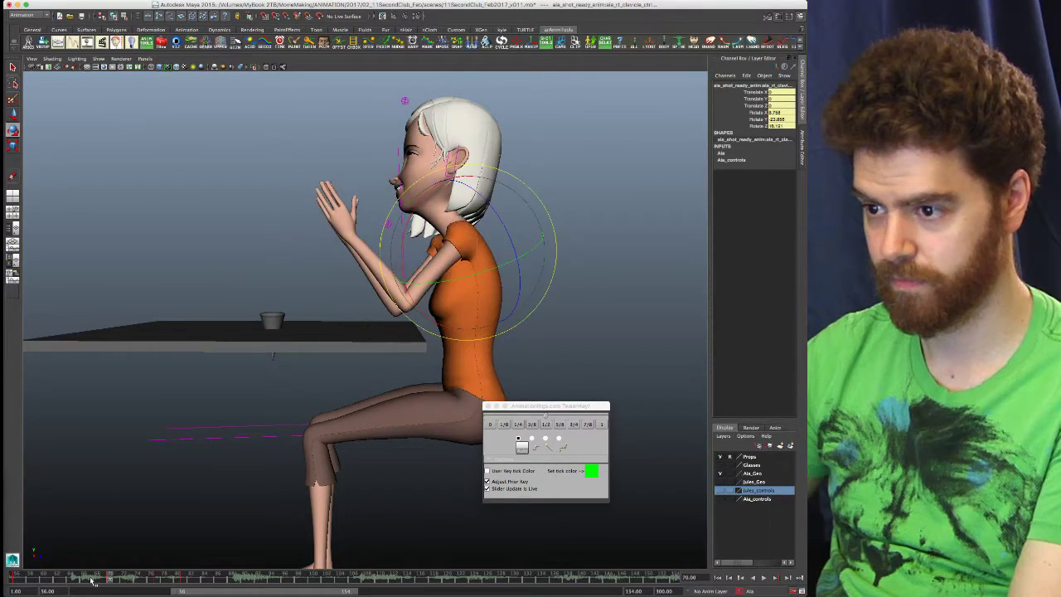
{"action": "key", "text": "comma"}
{"action": "key", "text": "period"}
{"action": "key", "text": "period"}
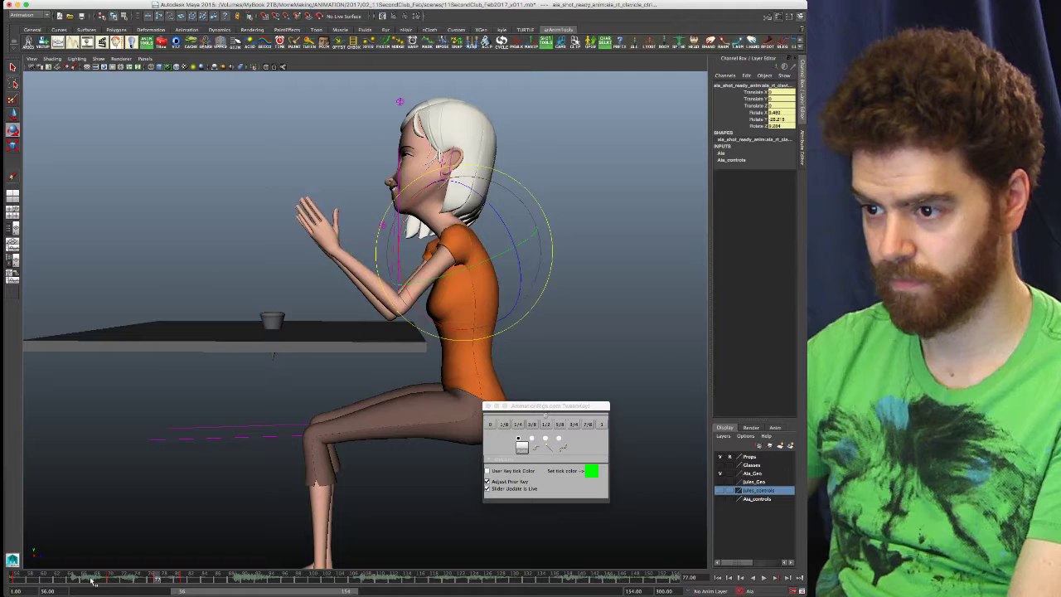
{"action": "key", "text": "comma"}
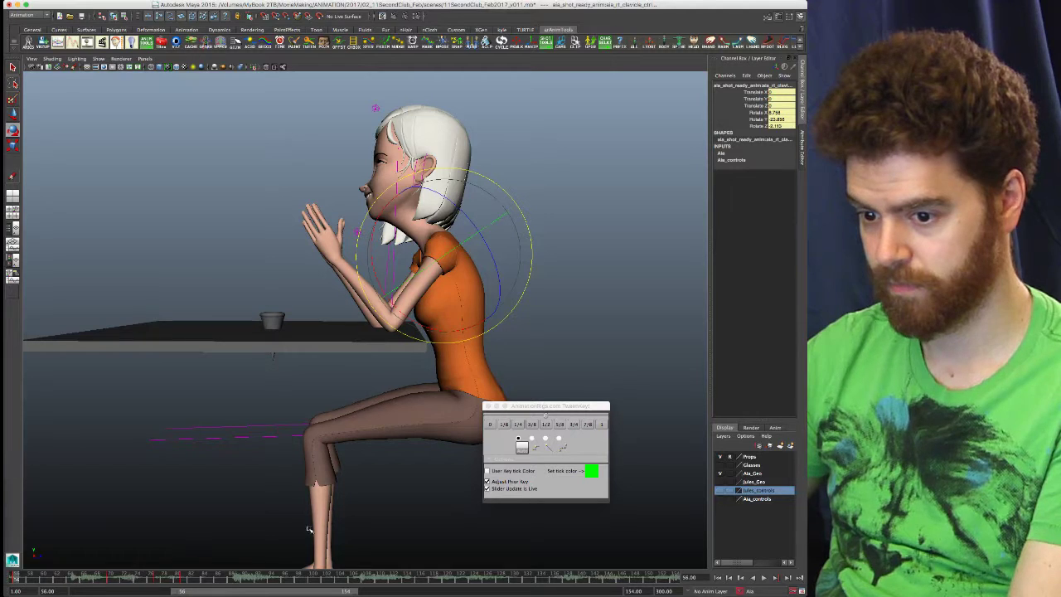
- At frame 70, rotate the spine's FK shoulder control slightly about X, and compare the pose with frame 63
{"action": "left_click_drag", "start_coordinate": [605, 415], "coordinate": [699, 463]}
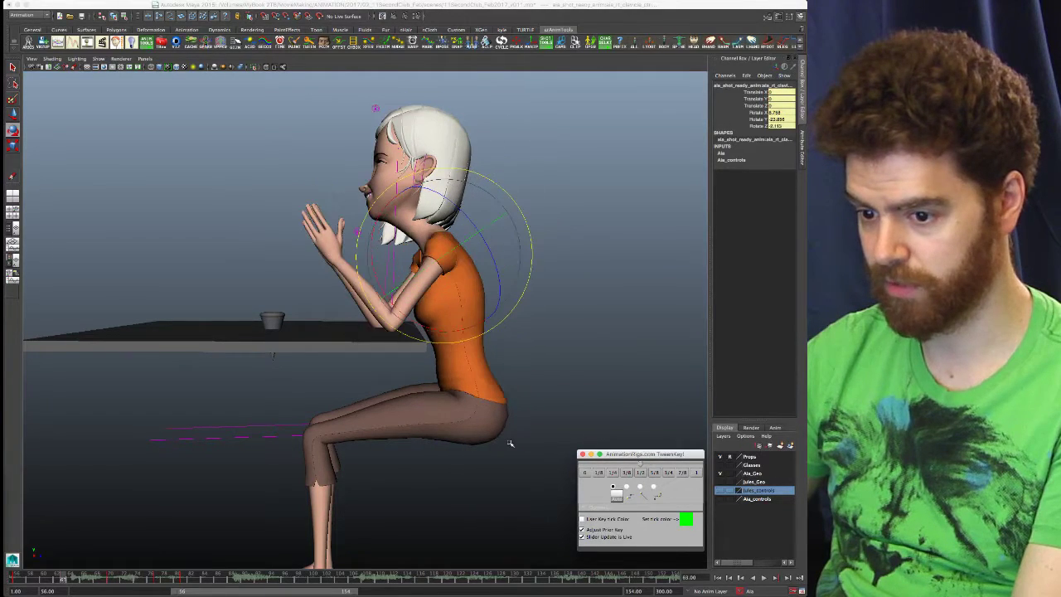
{"action": "key", "text": "comma"}
{"action": "key", "text": "comma"}
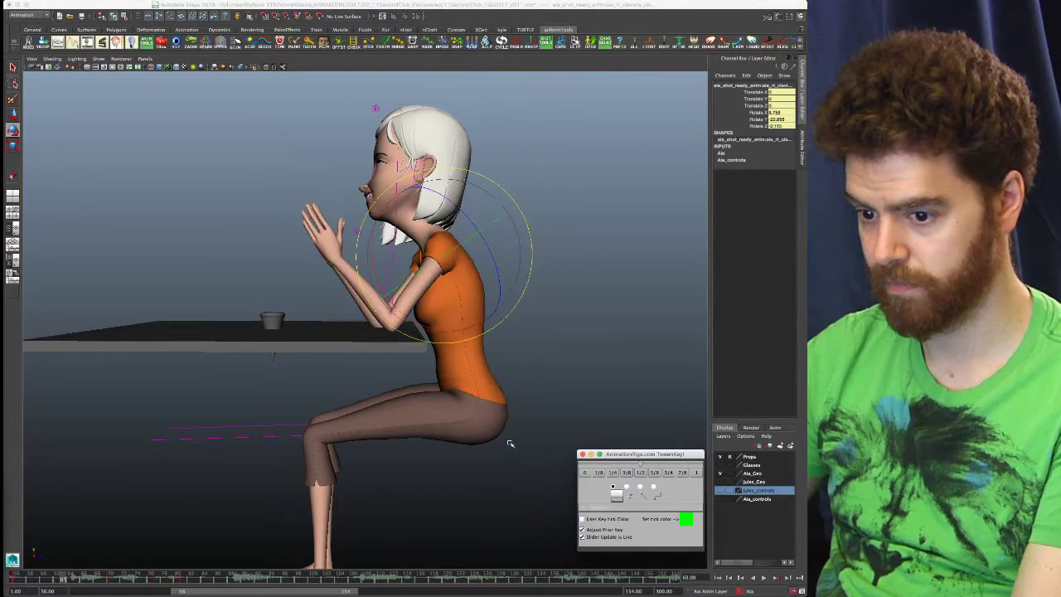
{"action": "left_click", "coordinate": [110, 581]}
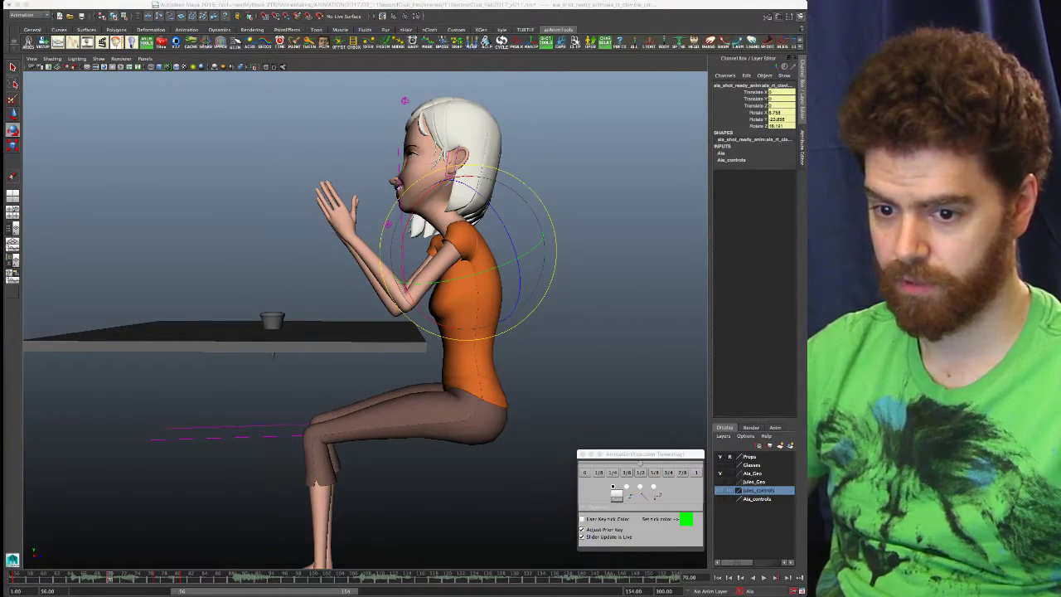
{"action": "key", "text": "Up"}
{"action": "key", "text": "Up"}
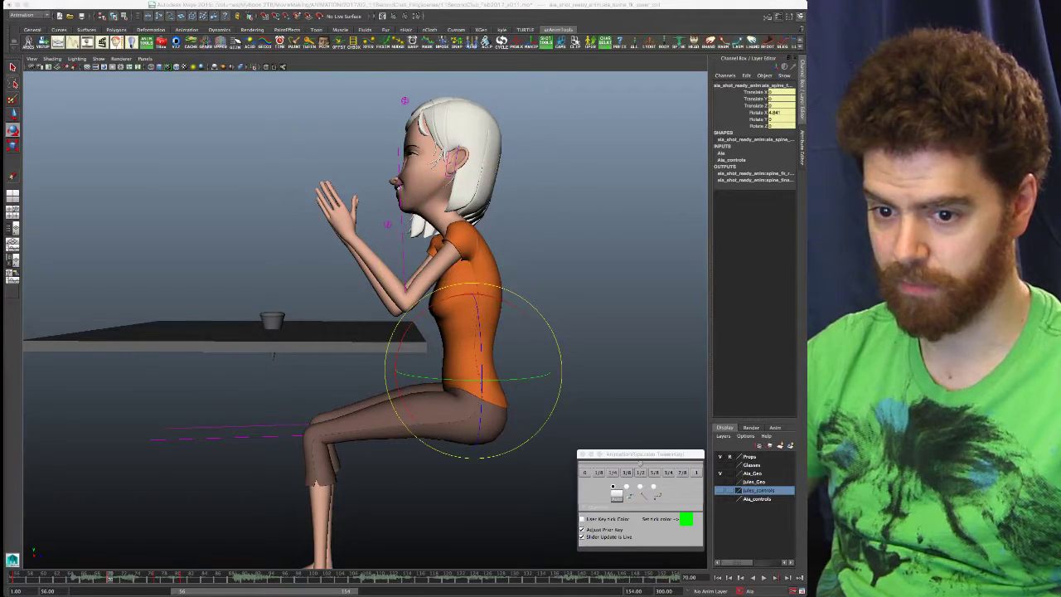
{"action": "key", "text": "Up"}
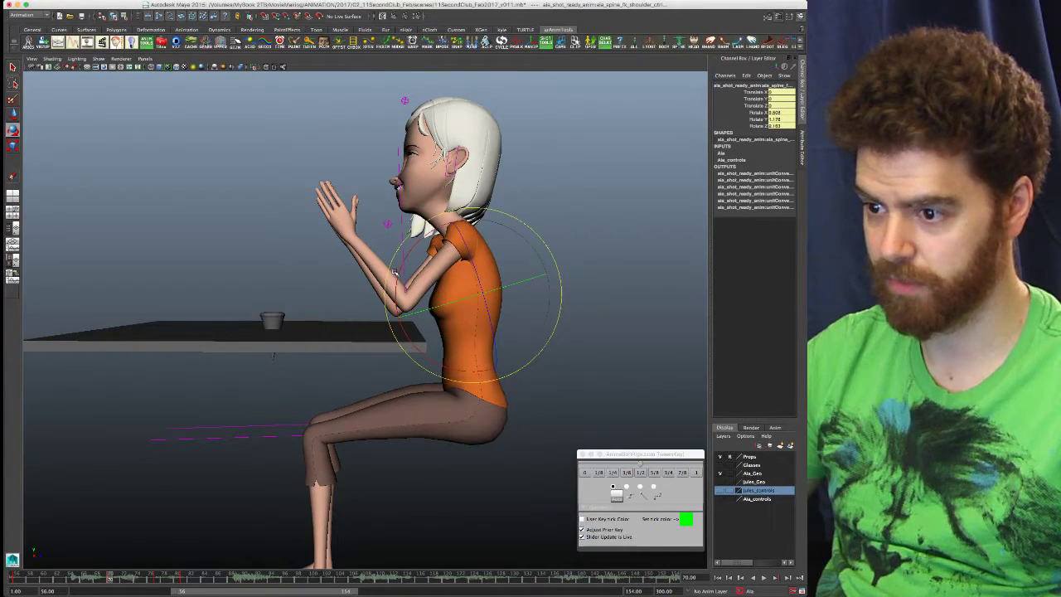
{"action": "left_click_drag", "start_coordinate": [398, 277], "coordinate": [396, 279]}
{"action": "key", "text": "comma"}
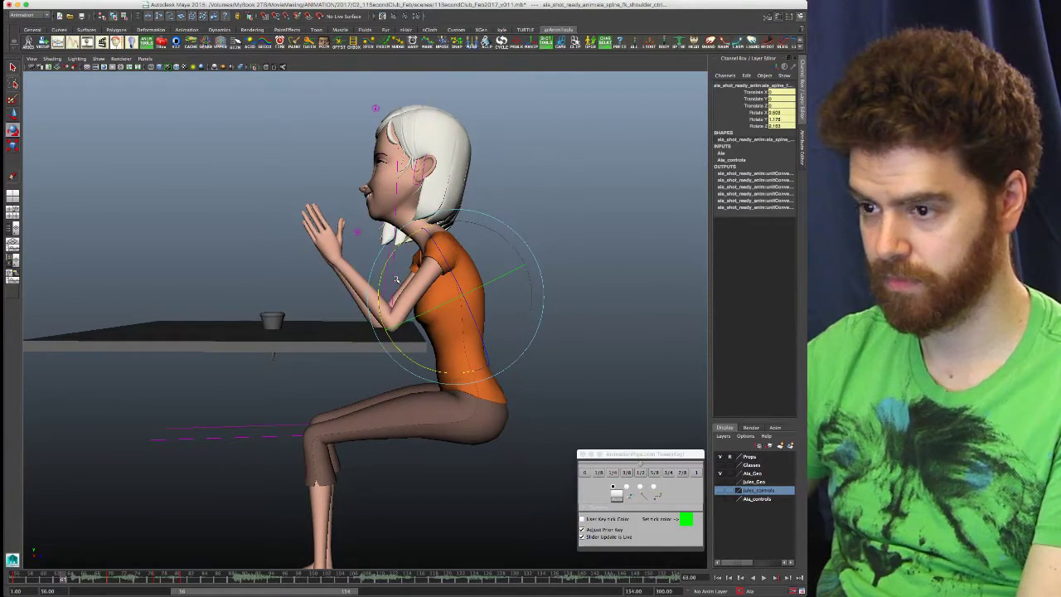
- At frame 81, rotate the spine's FK shoulder control slightly back about X, judging it against the earlier keys
{"action": "key", "text": "period"}
{"action": "key", "text": "comma"}
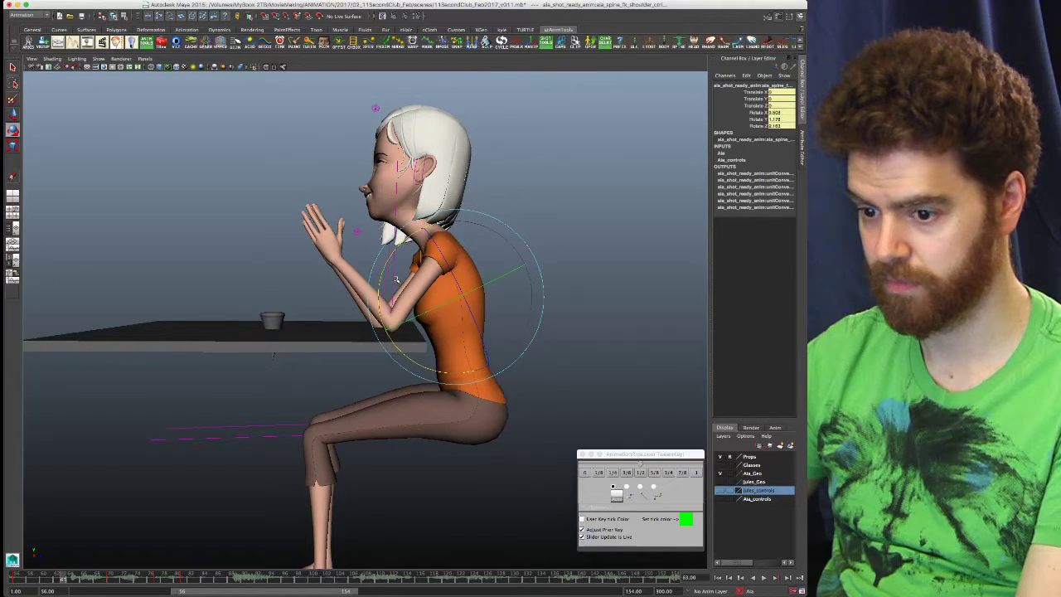
{"action": "key", "text": "period"}
{"action": "key", "text": "period"}
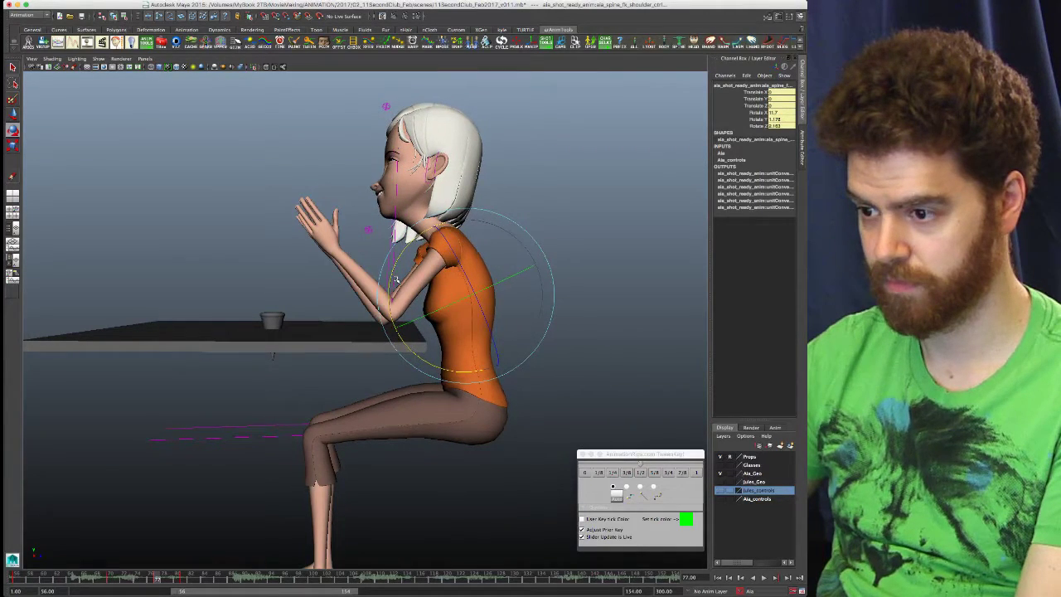
{"action": "key", "text": "period"}
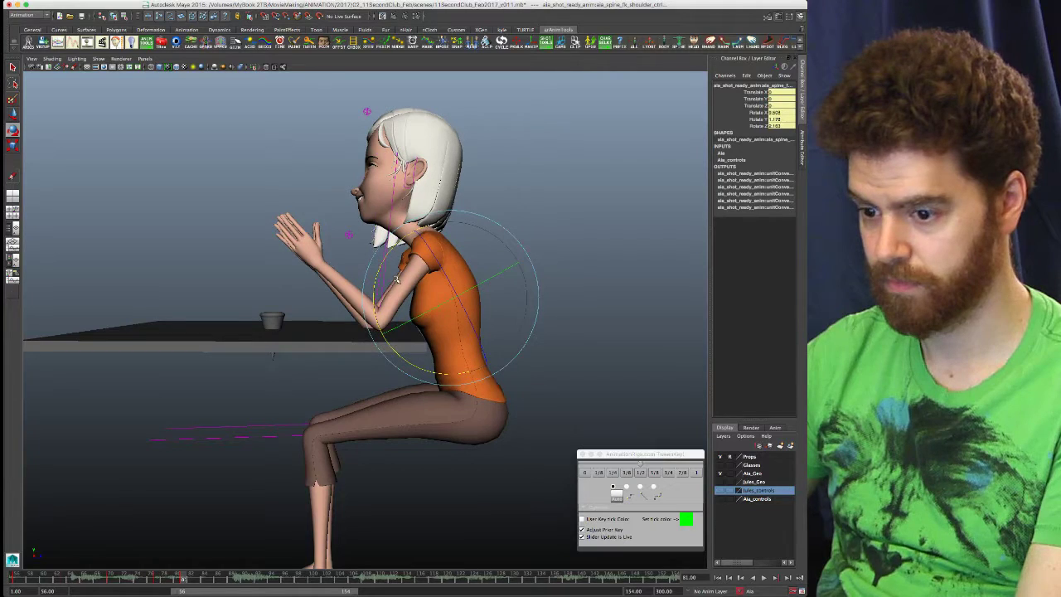
{"action": "key", "text": "comma"}
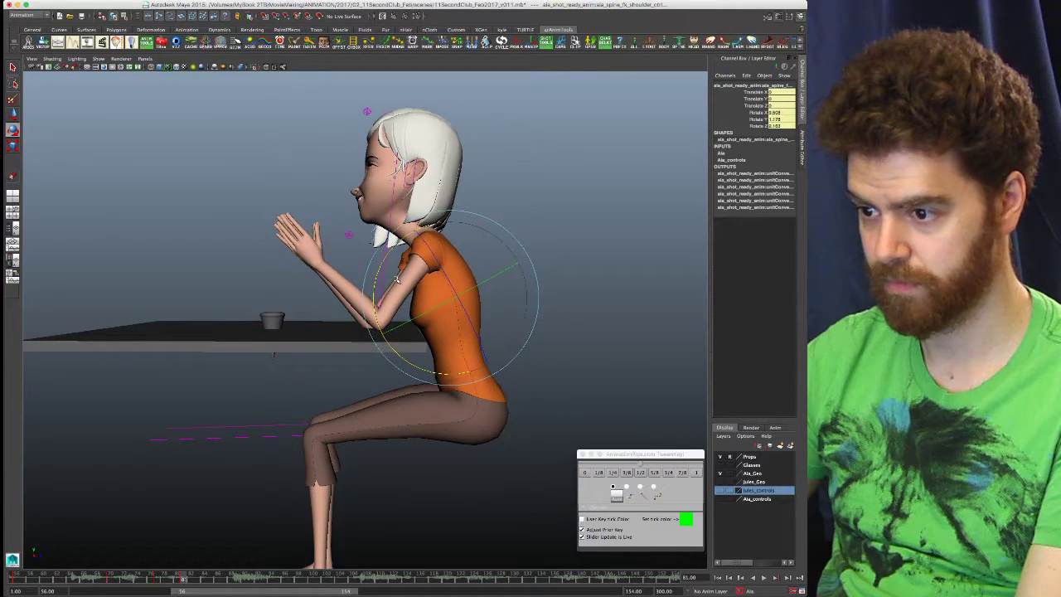
{"action": "key", "text": "comma"}
{"action": "key", "text": "period"}
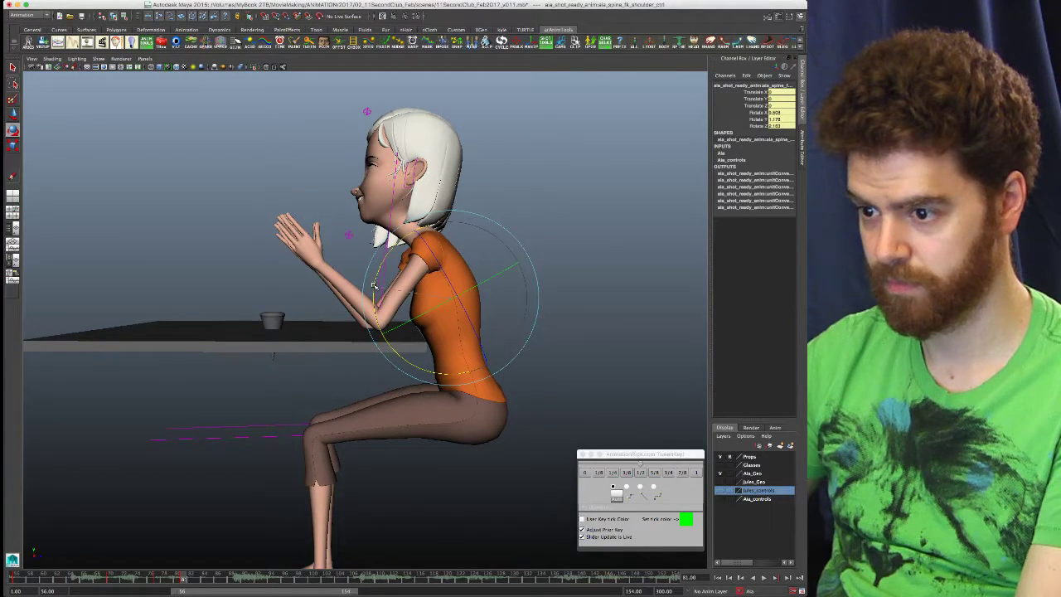
{"action": "left_click_drag", "start_coordinate": [374, 287], "coordinate": [374, 282]}
{"action": "key", "text": "period"}
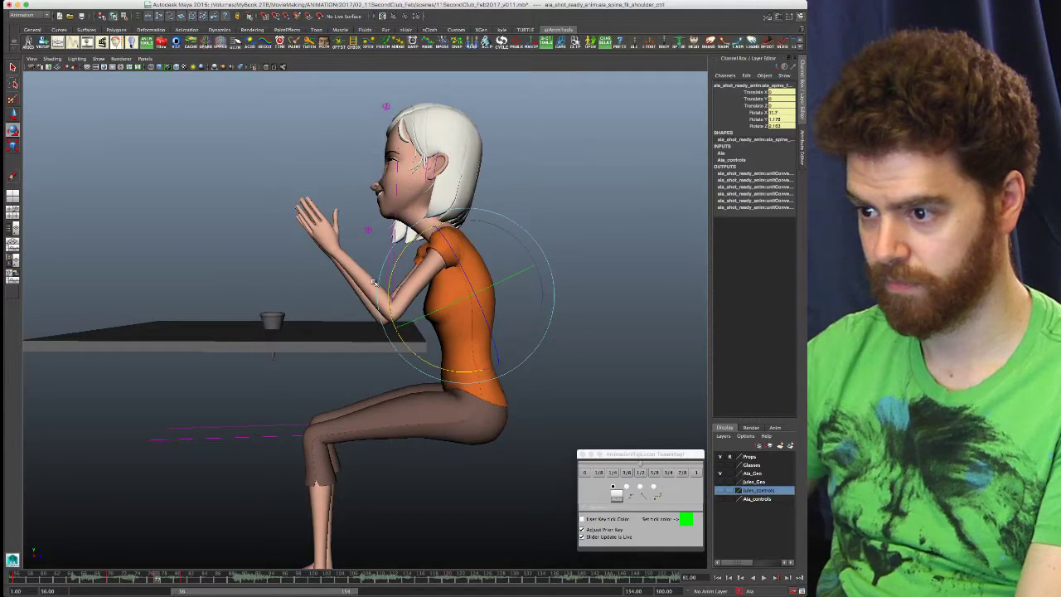
- Compare Aia's side-view poses at frames 77 and 81 to examine the adjusted lean
{"action": "key", "text": "comma"}
{"action": "key", "text": "comma"}
{"action": "key", "text": "comma"}
{"action": "key", "text": "comma"}
{"action": "key", "text": "period"}
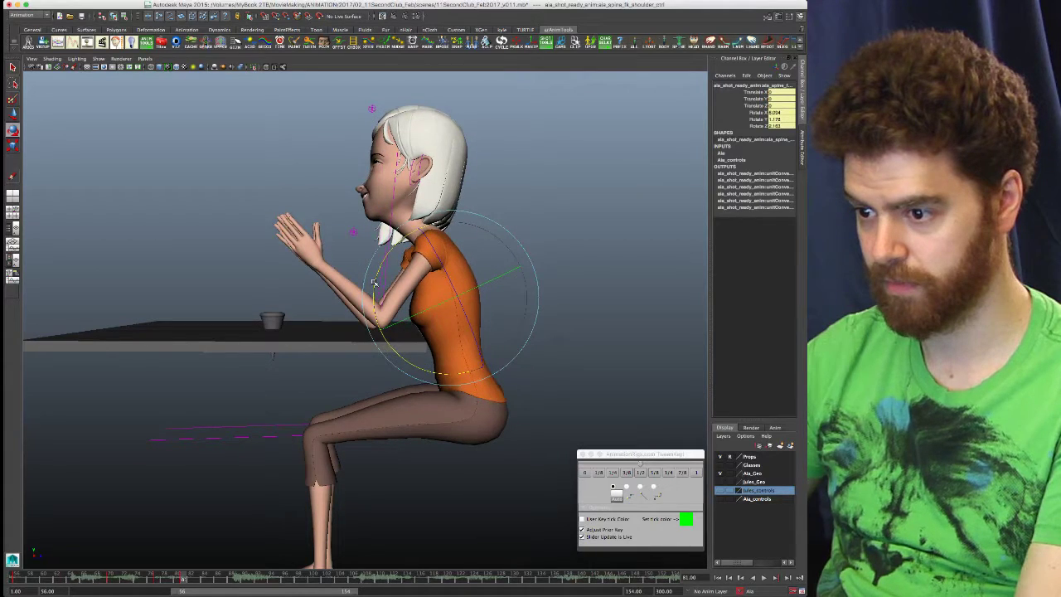
{"action": "key", "text": "comma"}
{"action": "key", "text": "period"}
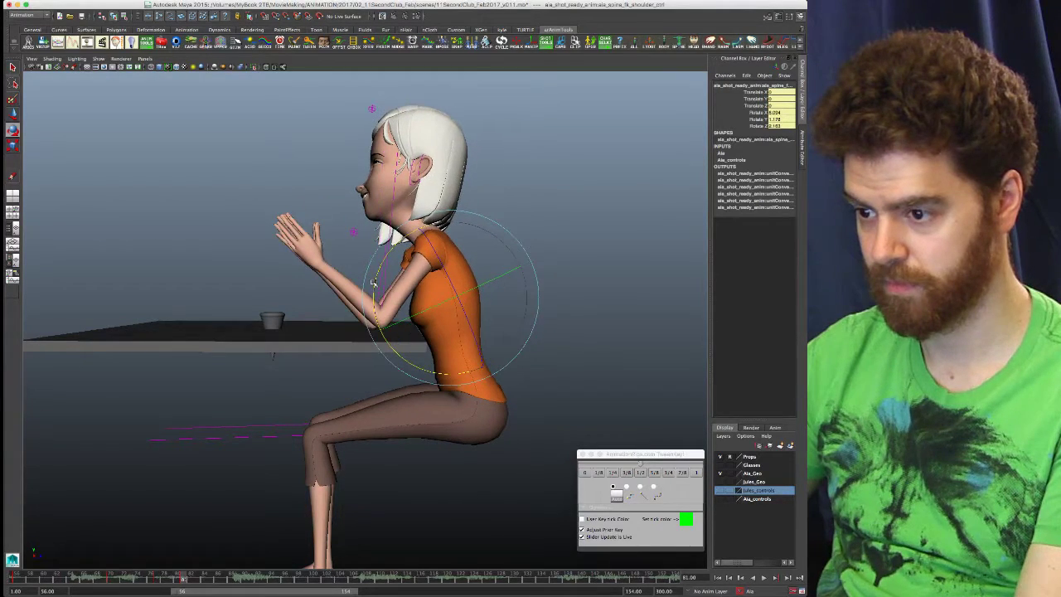
{"action": "key", "text": "period"}
{"action": "key", "text": "comma"}
{"action": "key", "text": "comma"}
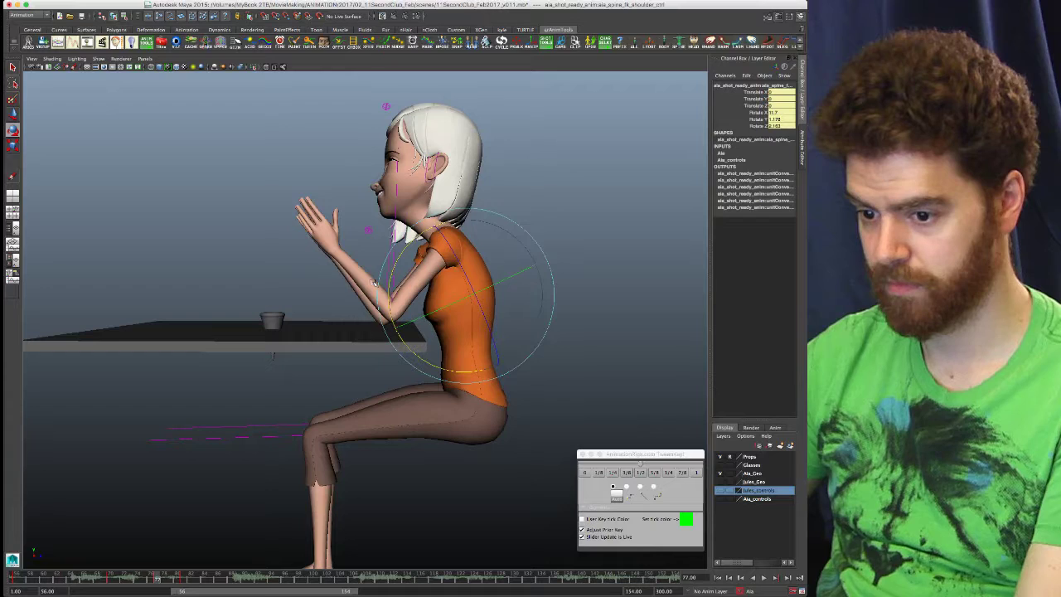
- Compare Aia's side-view poses at frames 63 and 70 to examine her torso in the rise
{"action": "key", "text": "comma"}
{"action": "key", "text": "comma"}
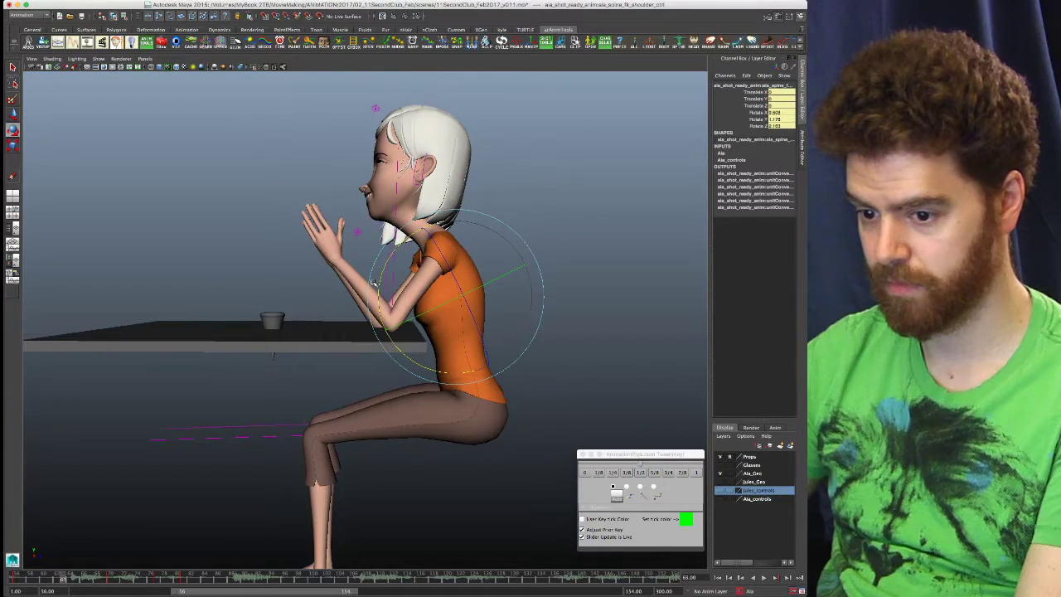
{"action": "key", "text": "period"}
{"action": "key", "text": "comma"}
{"action": "key", "text": "period"}
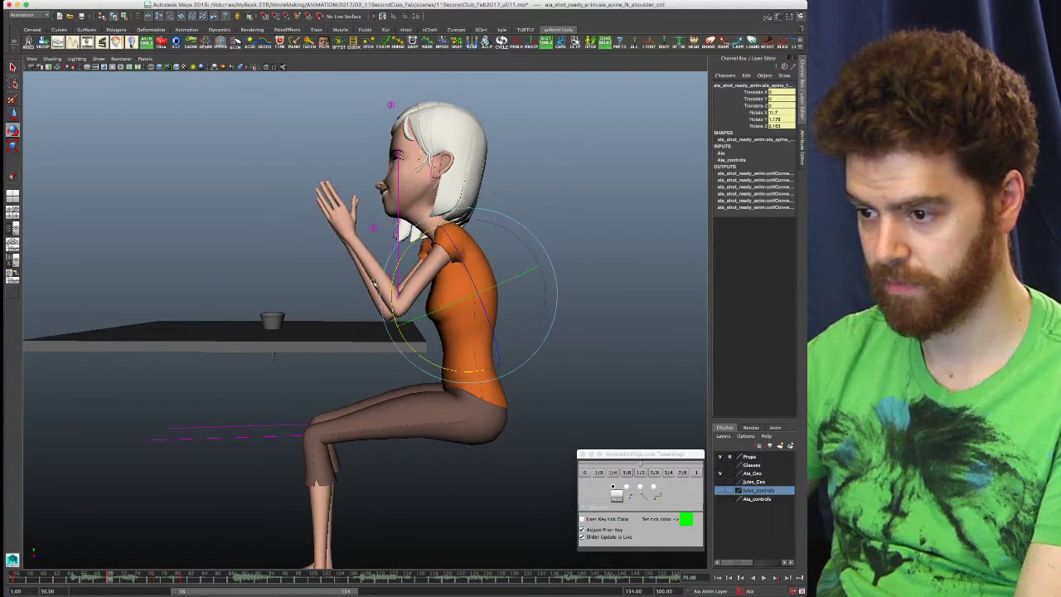
{"action": "key", "text": "comma"}
{"action": "key", "text": "period"}
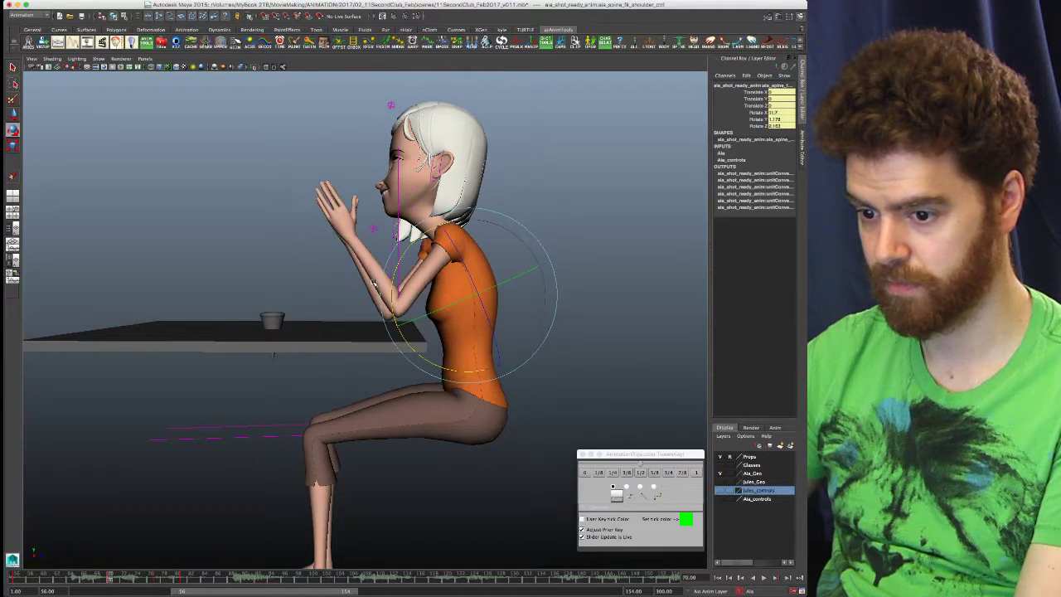
{"action": "key", "text": "comma"}
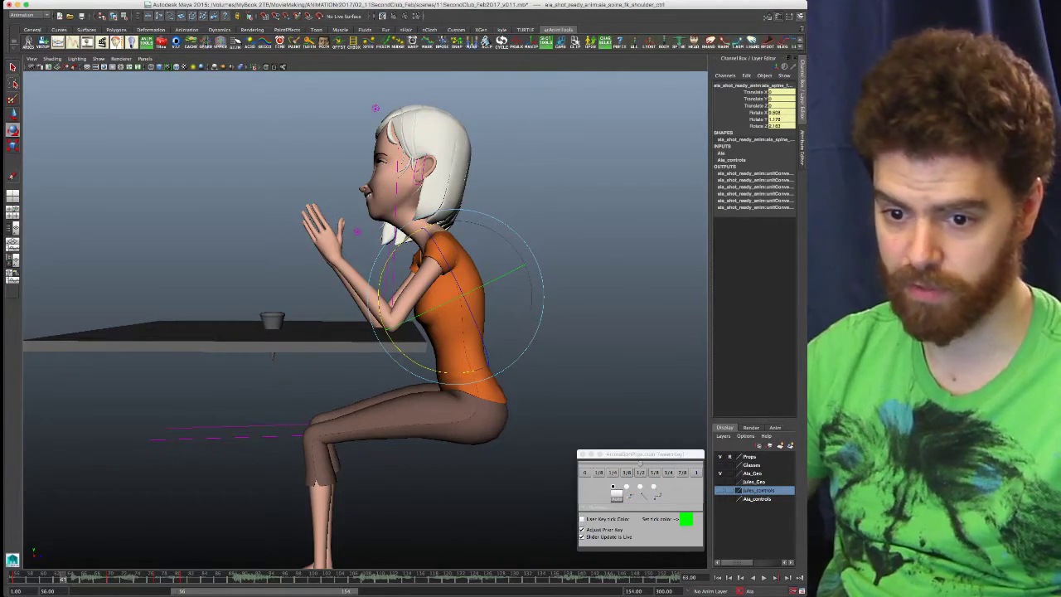
- At frame 63, rotate Aia's COG control slightly forward about X, to about 7
{"action": "left_click", "coordinate": [400, 393]}
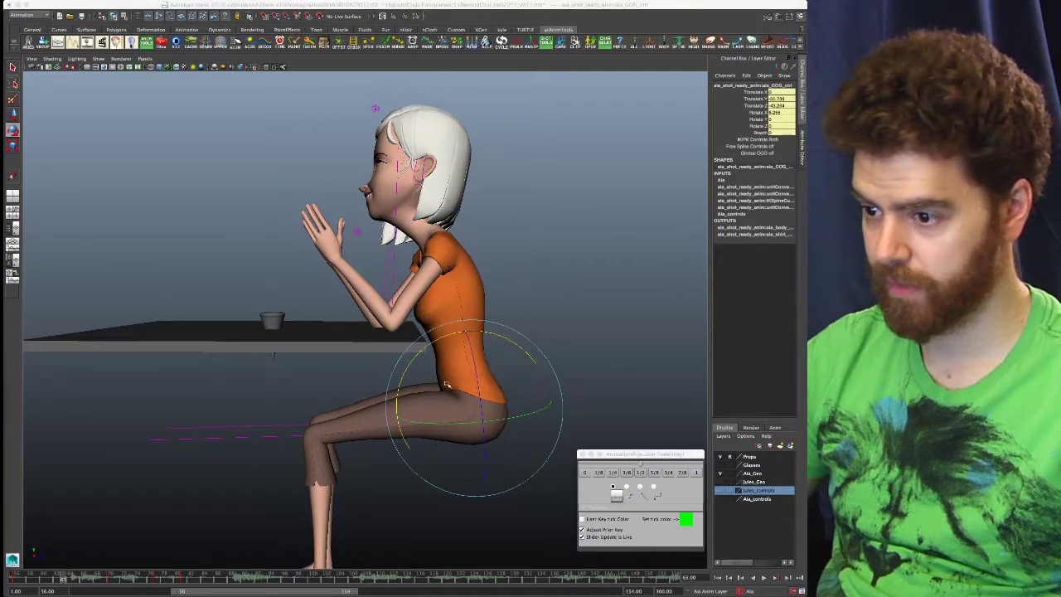
{"action": "left_click_drag", "start_coordinate": [399, 390], "coordinate": [400, 392]}
{"action": "key", "text": "period"}
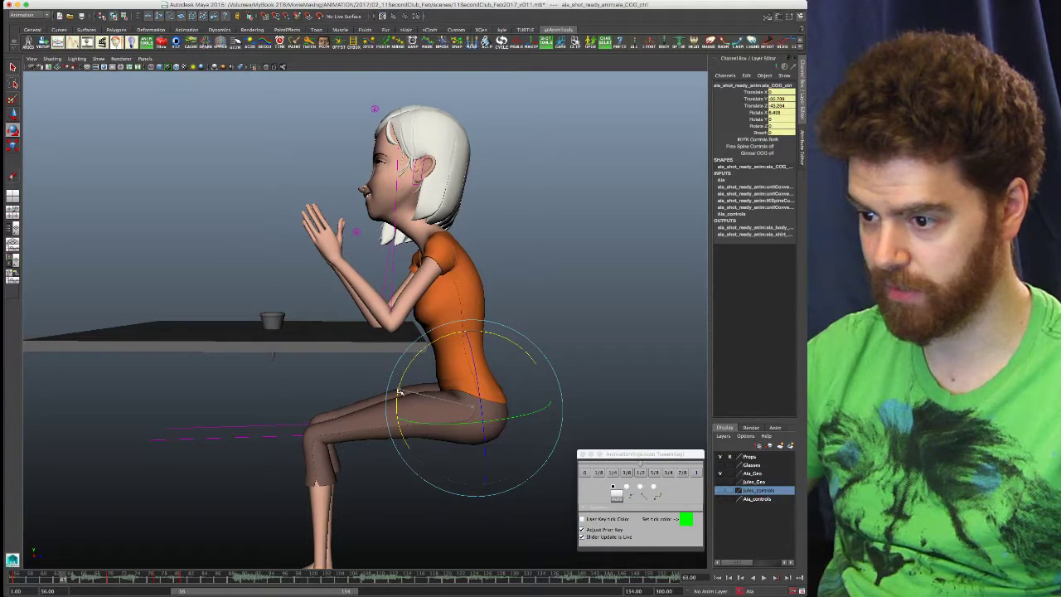
{"action": "key", "text": "period"}
{"action": "key", "text": "period"}
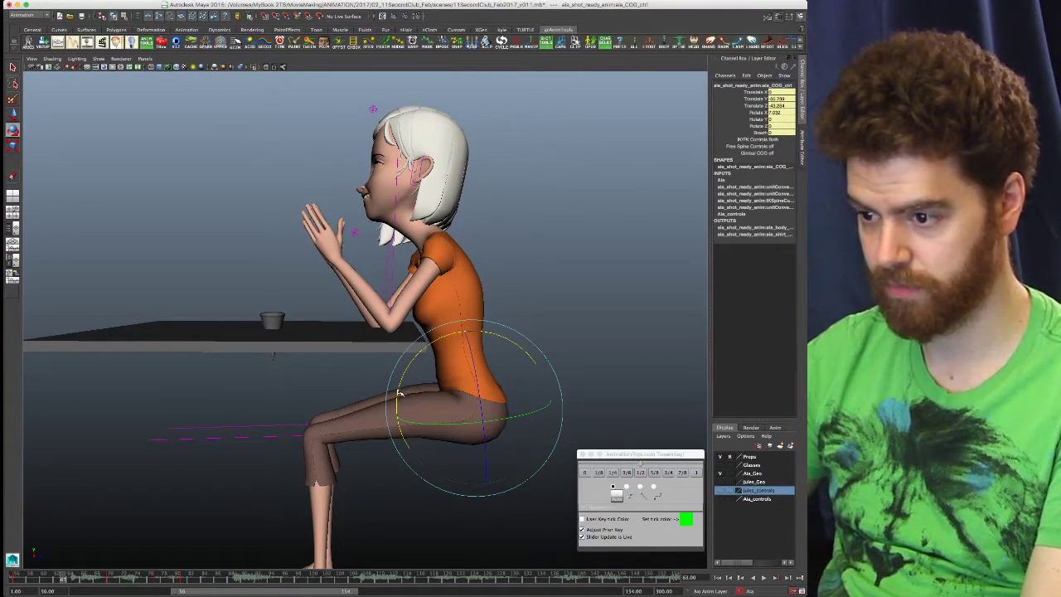
- Compare the pose at frame 63 with the keys at frames 56 and 70 to examine the forward dip
{"action": "key", "text": "period"}
{"action": "key", "text": "period"}
{"action": "key", "text": "period"}
{"action": "key", "text": "comma"}
{"action": "key", "text": "comma"}
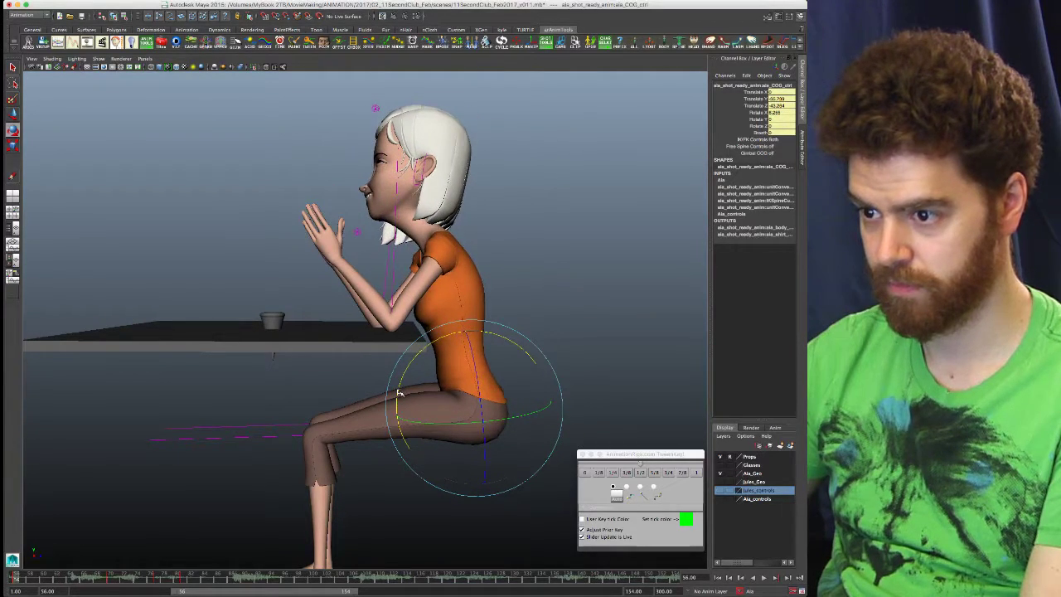
{"action": "key", "text": "period"}
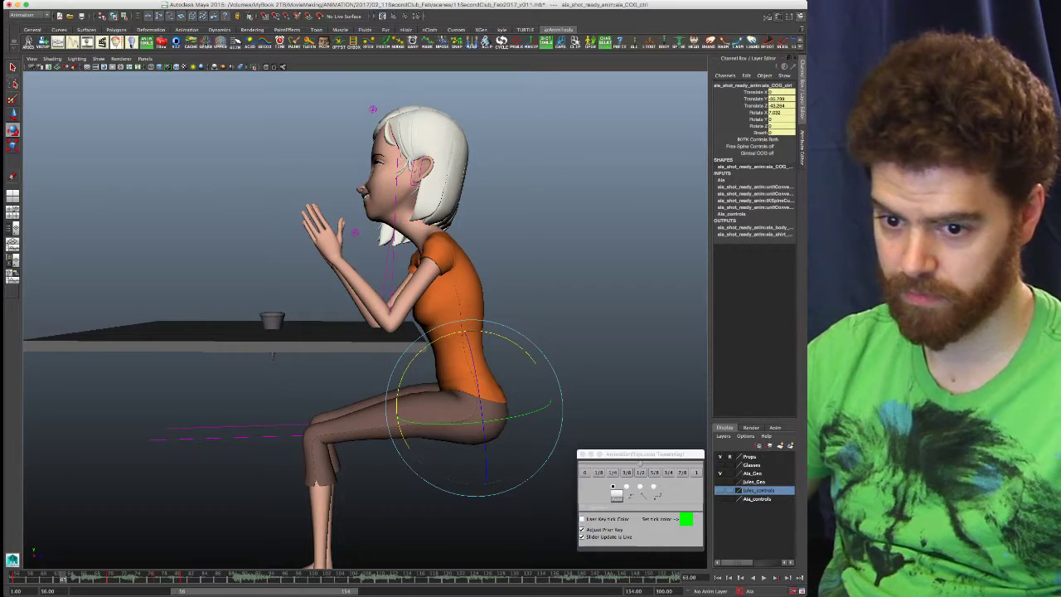
{"action": "key", "text": "period"}
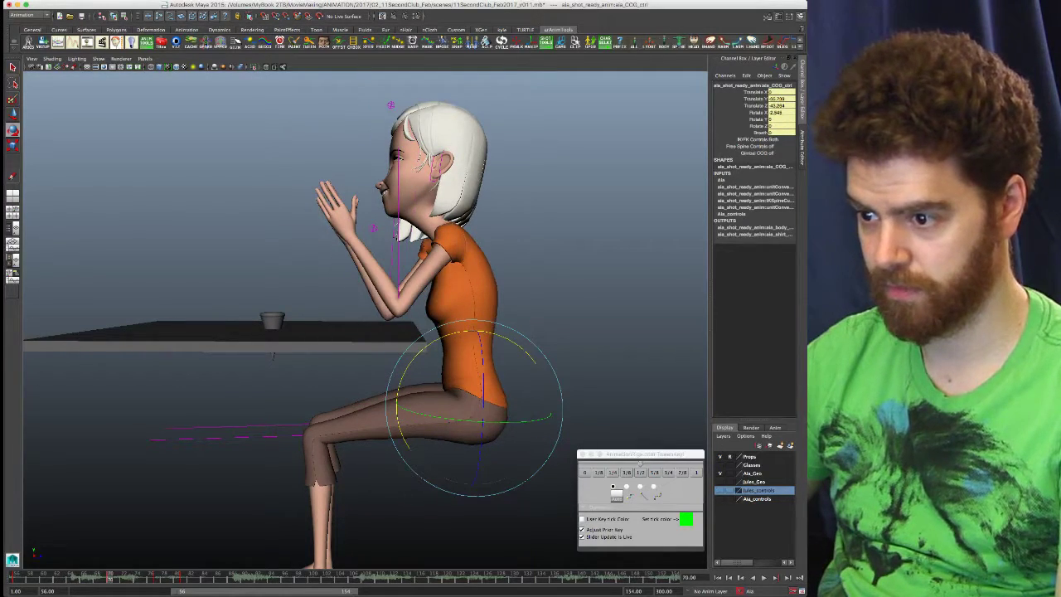
{"action": "key", "text": "comma"}
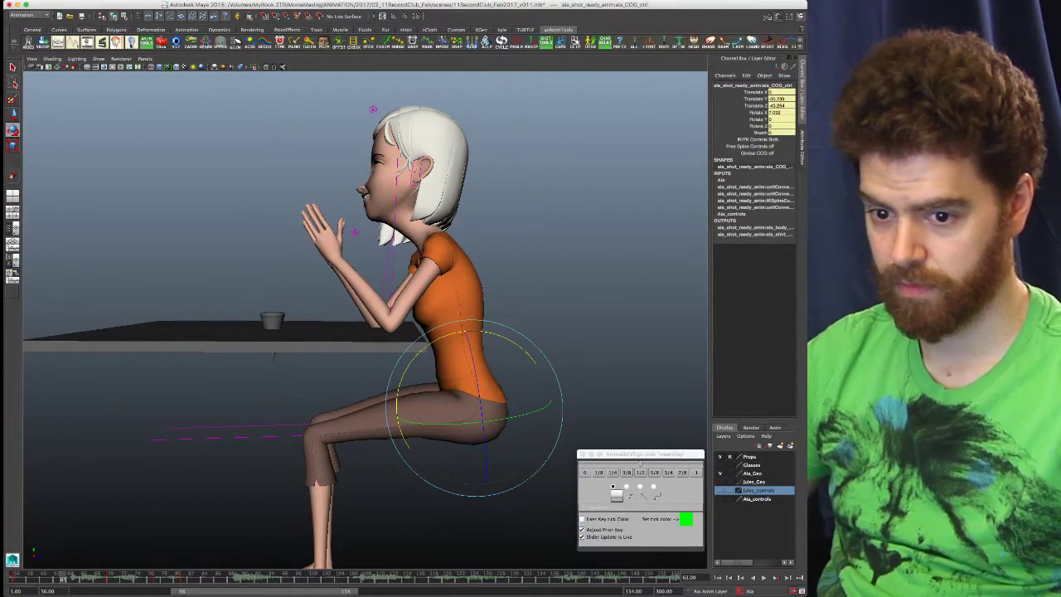
- At frame 63, rotate the spine's FK shoulder control slightly back about X, and compare the pose with frame 56
{"action": "key", "text": "Down"}
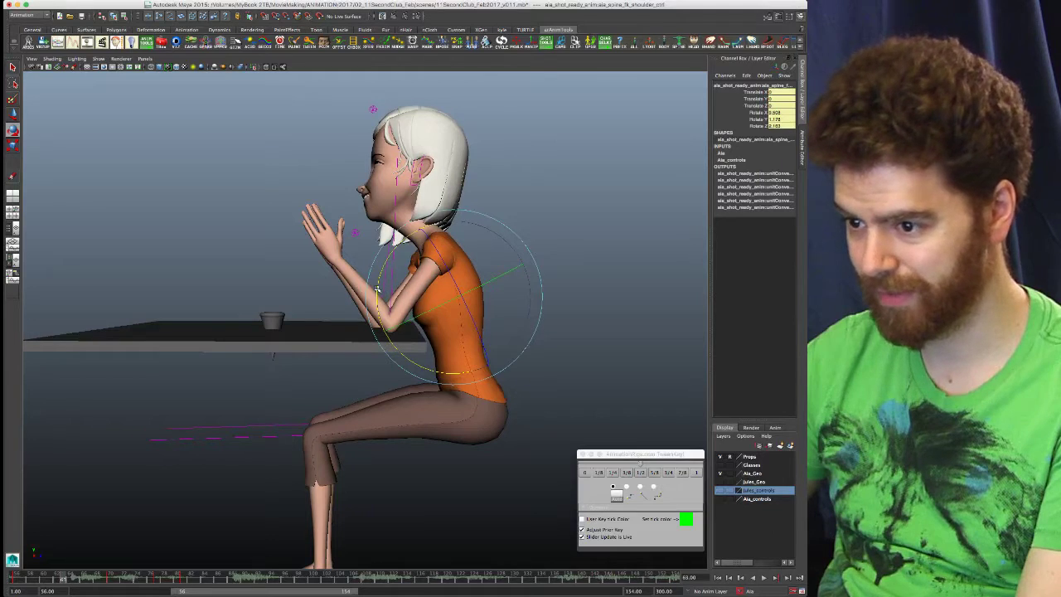
{"action": "left_click_drag", "start_coordinate": [377, 289], "coordinate": [377, 287]}
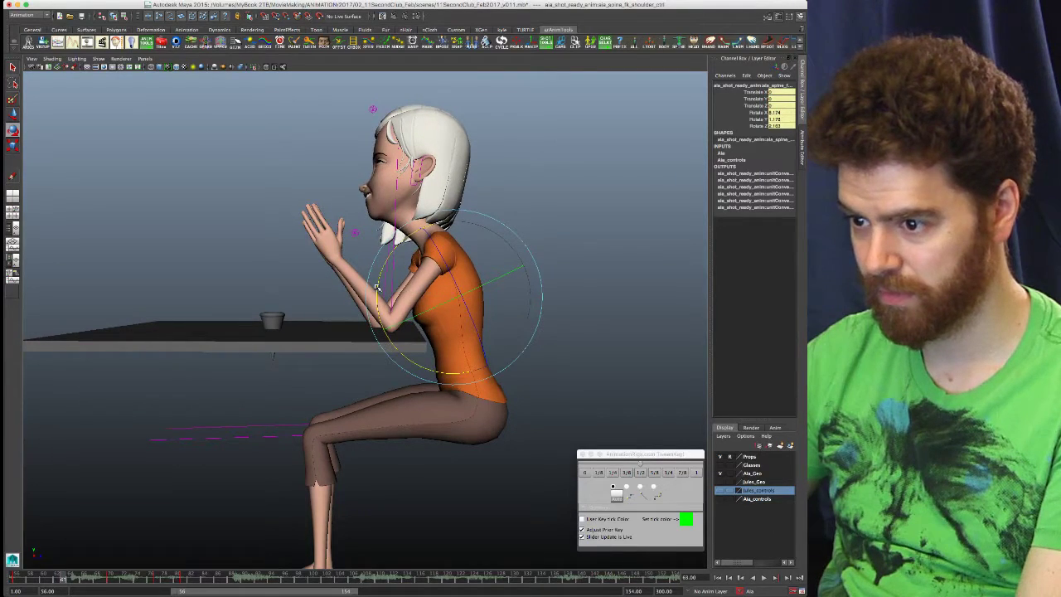
{"action": "key", "text": "comma"}
{"action": "key", "text": "period"}
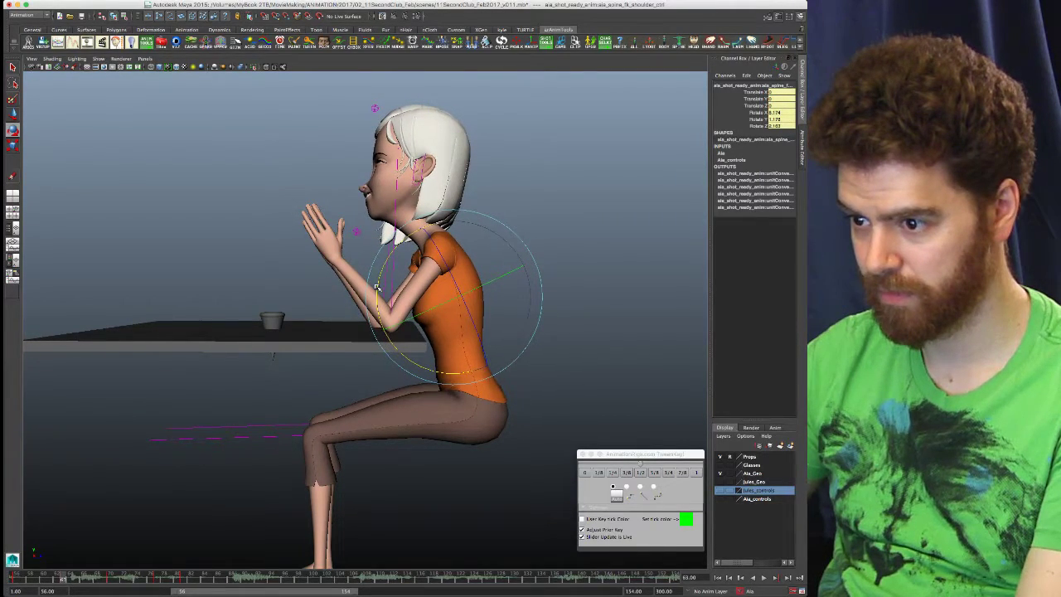
{"action": "key", "text": "comma"}
- Undo and redo the latest changes repeatedly to compare the torso pose at frame 63 before and after
{"action": "key", "text": "shift+z"}
{"action": "key", "text": "ctrl+z"}
{"action": "key", "text": "shift+z"}
{"action": "key", "text": "ctrl+z"}
{"action": "key", "text": "shift+z"}
{"action": "key", "text": "ctrl+z"}
{"action": "key", "text": "shift+z"}
{"action": "key", "text": "ctrl+z"}
{"action": "key", "text": "shift+z"}
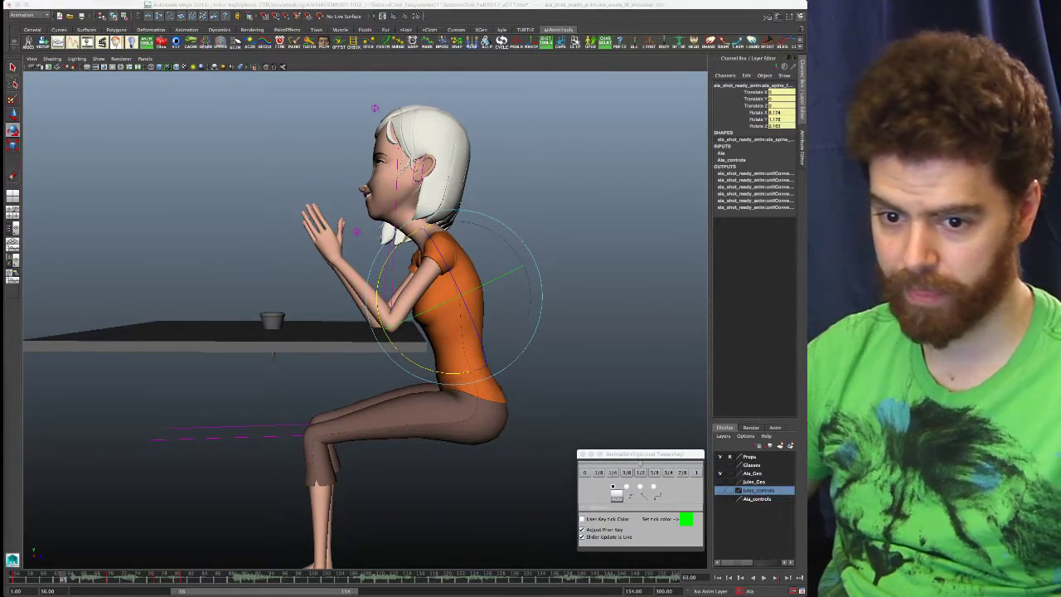
{"action": "key", "text": "shift+z"}
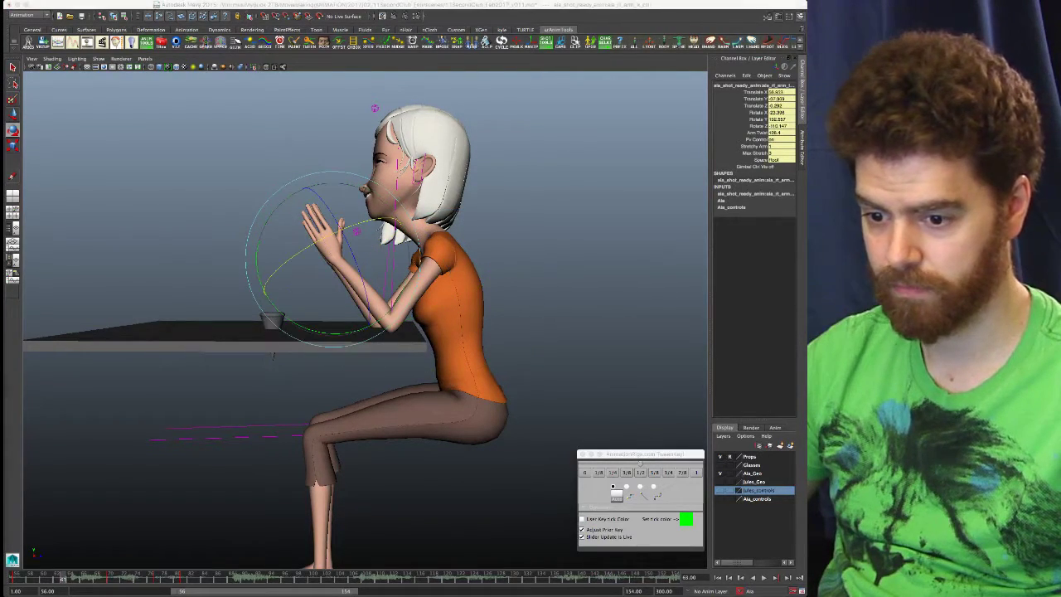
- At frame 63, move the right arm IK control slightly down and forward, and rotate the hand slightly forward
{"action": "key", "text": "period"}
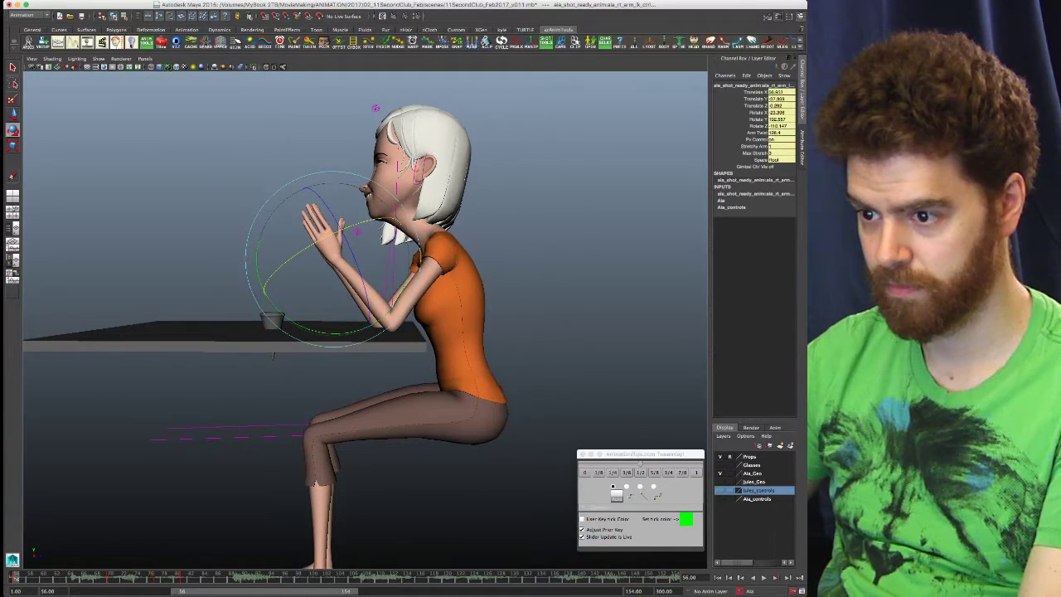
{"action": "key", "text": "."}
{"action": "key", "text": "."}
{"action": "key", "text": "."}
{"action": "key", "text": "w"}
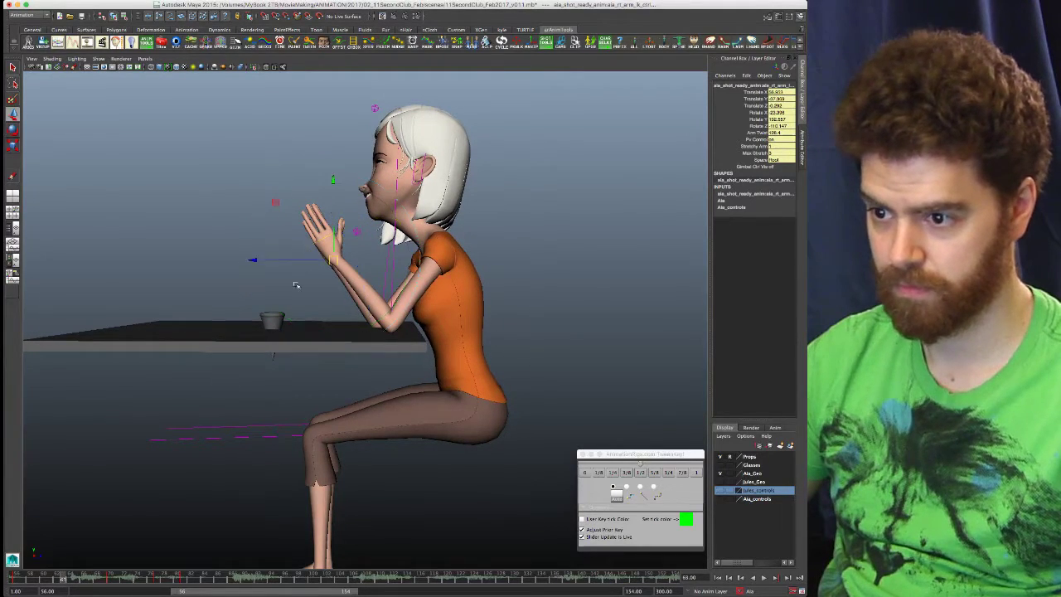
{"action": "left_click_drag", "start_coordinate": [332, 259], "coordinate": [330, 262]}
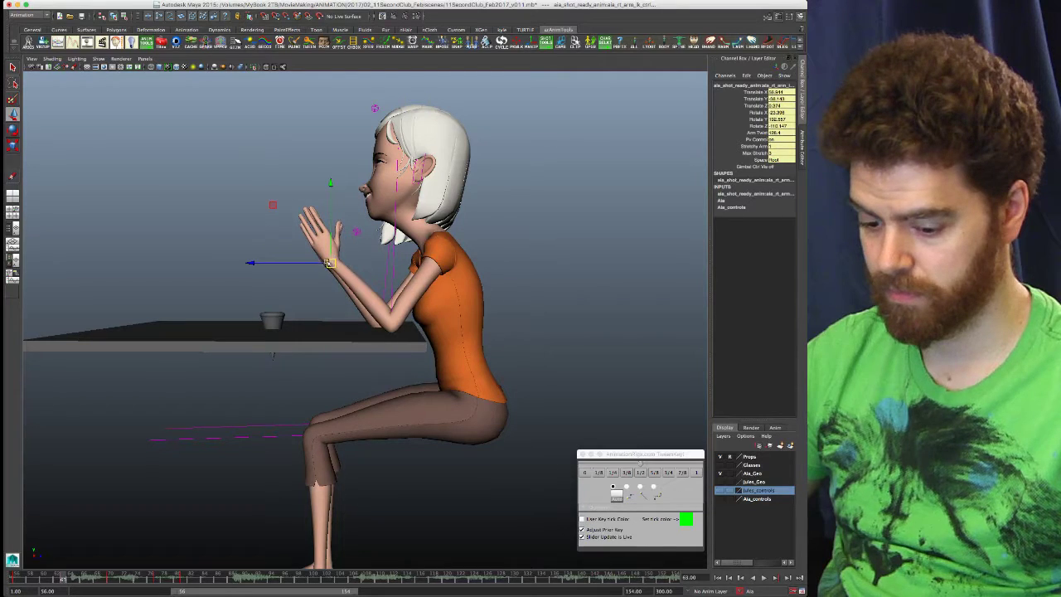
{"action": "key", "text": "e"}
{"action": "left_click_drag", "start_coordinate": [266, 203], "coordinate": [266, 207]}
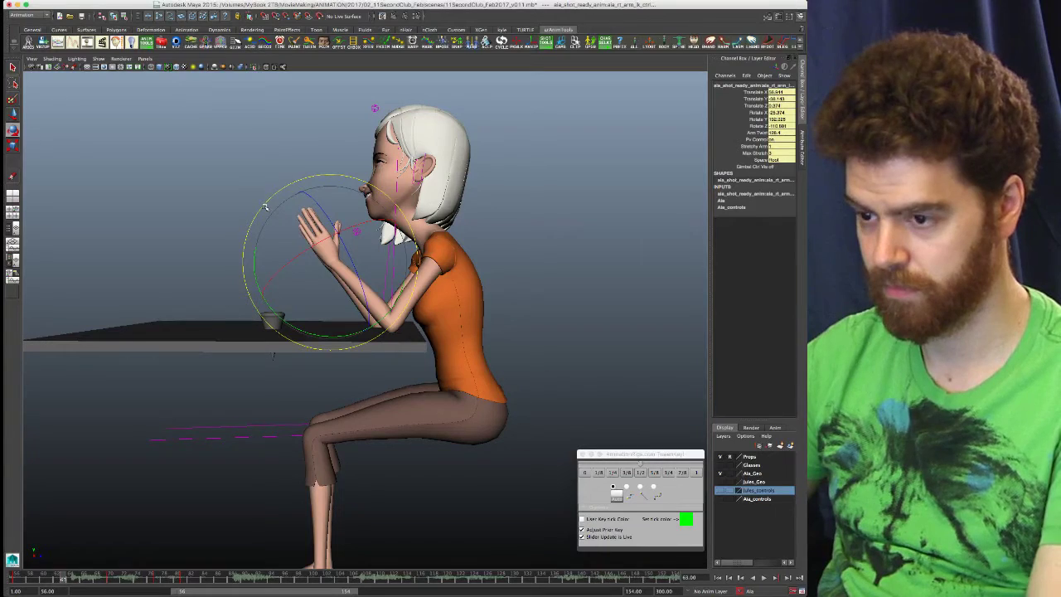
- At frame 63, nudge the right arm IK control slightly up and back, comparing the hands with the neighbouring keys
{"action": "key", "text": "comma"}
{"action": "key", "text": "period"}
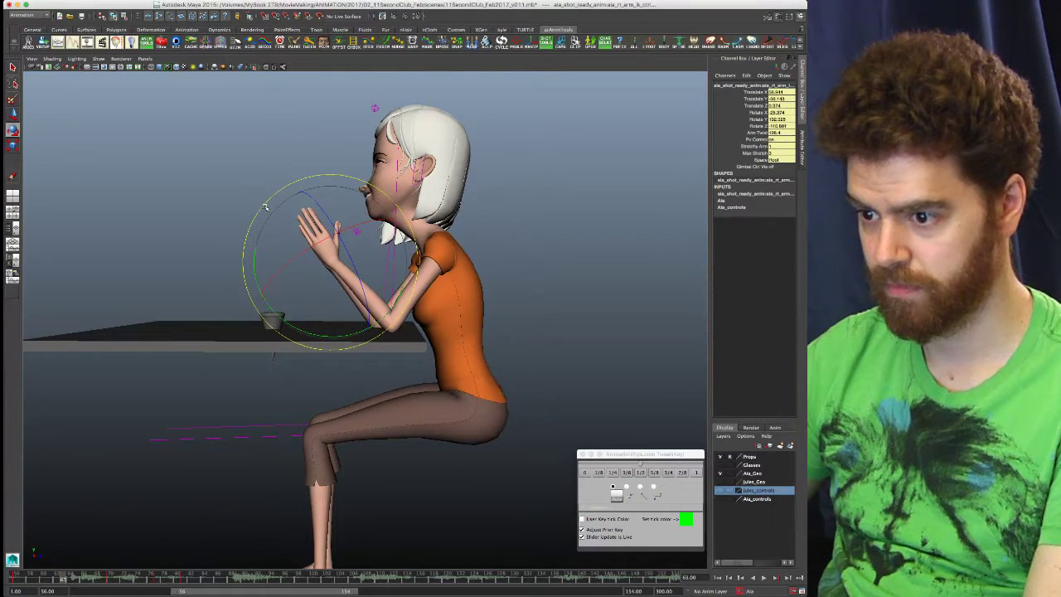
{"action": "key", "text": "period"}
{"action": "key", "text": "comma"}
{"action": "key", "text": "comma"}
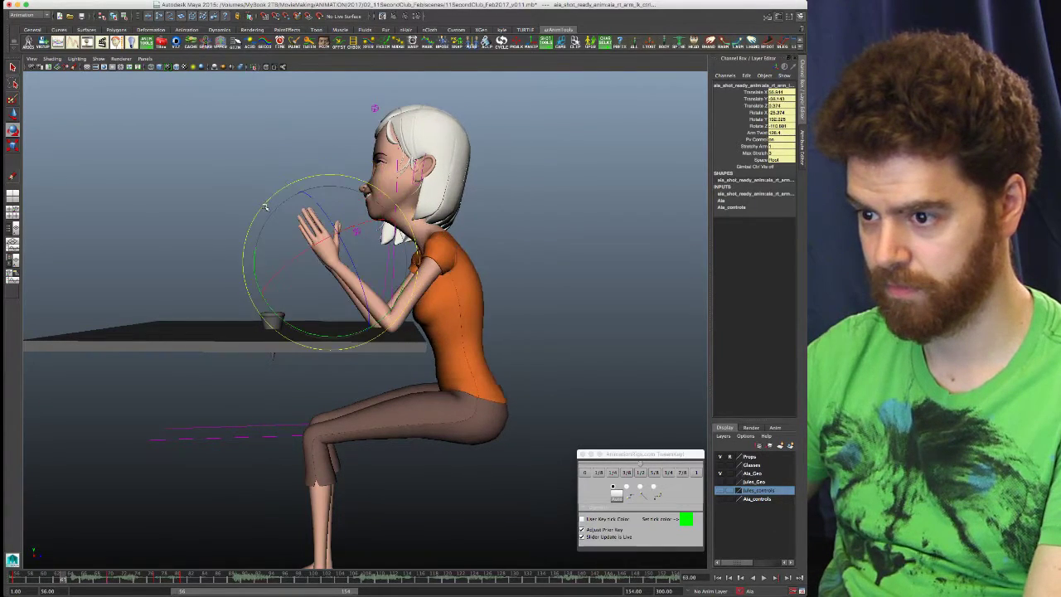
{"action": "key", "text": "period"}
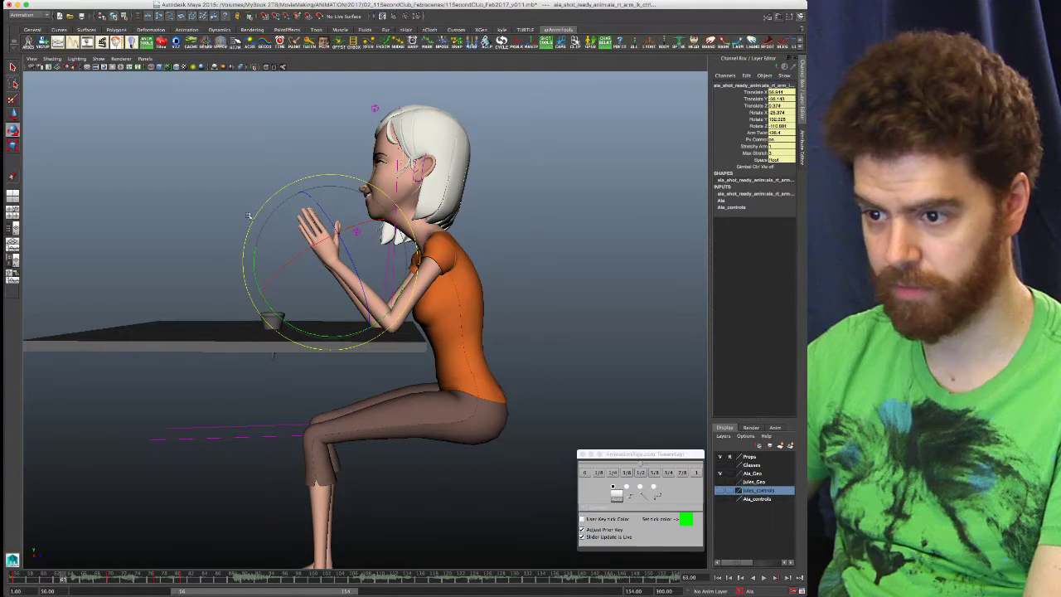
{"action": "key", "text": "w"}
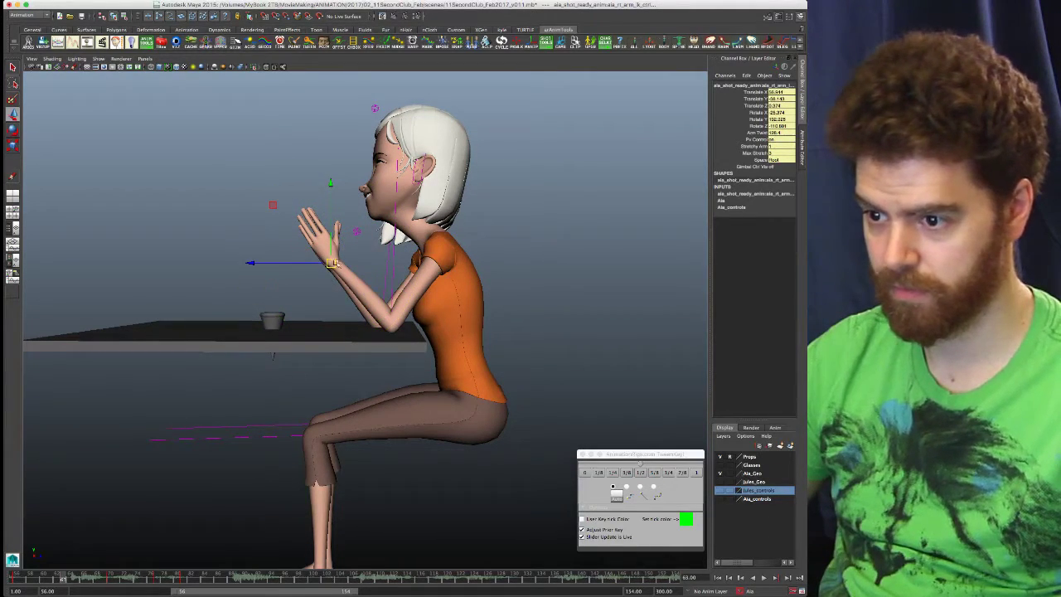
{"action": "left_click_drag", "start_coordinate": [330, 263], "coordinate": [331, 262]}
{"action": "key", "text": "period"}
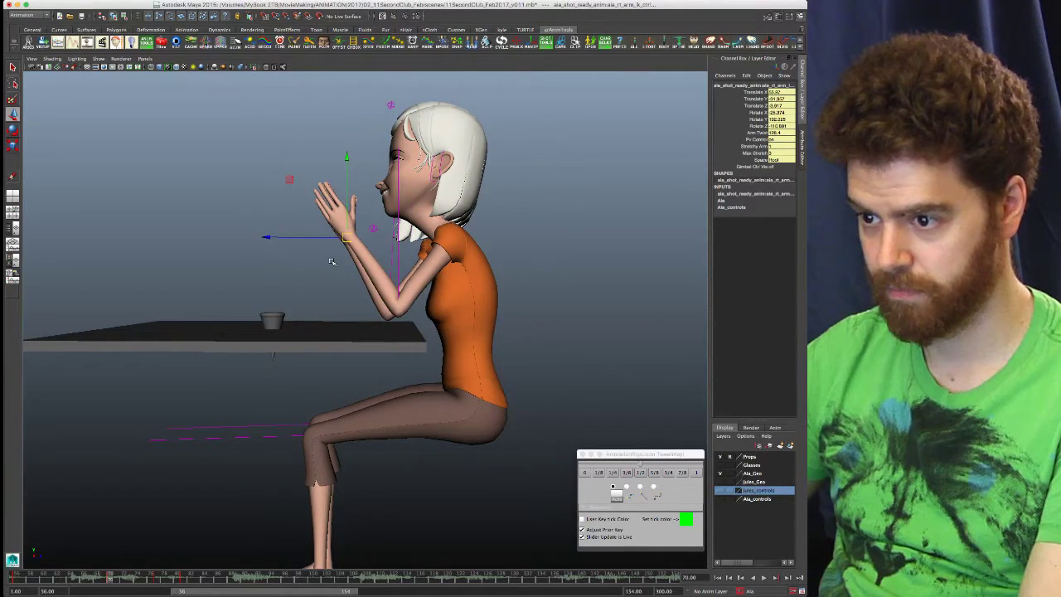
{"action": "key", "text": "period"}
{"action": "key", "text": "period"}
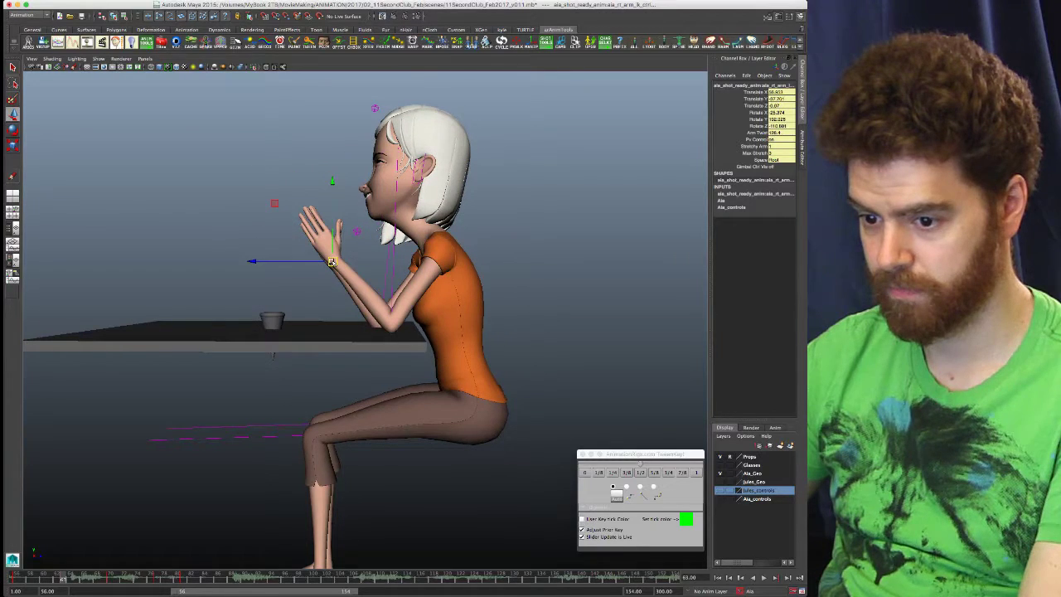
- Flip between the keys at frames 56 and 63 to compare the hand poses
{"action": "key", "text": "comma"}
{"action": "key", "text": "period"}
{"action": "key", "text": "comma"}
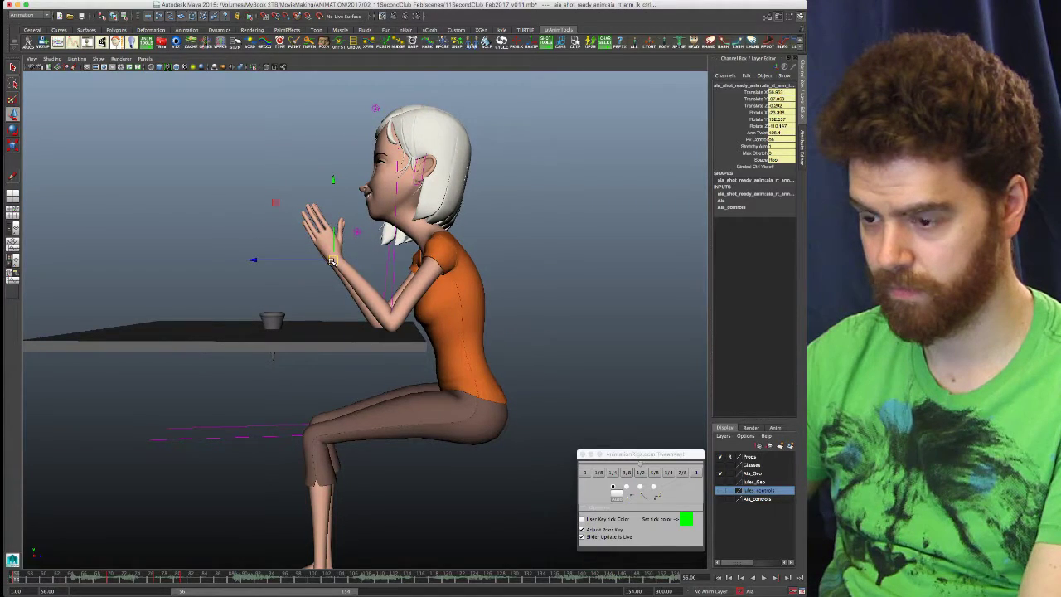
{"action": "key", "text": "period"}
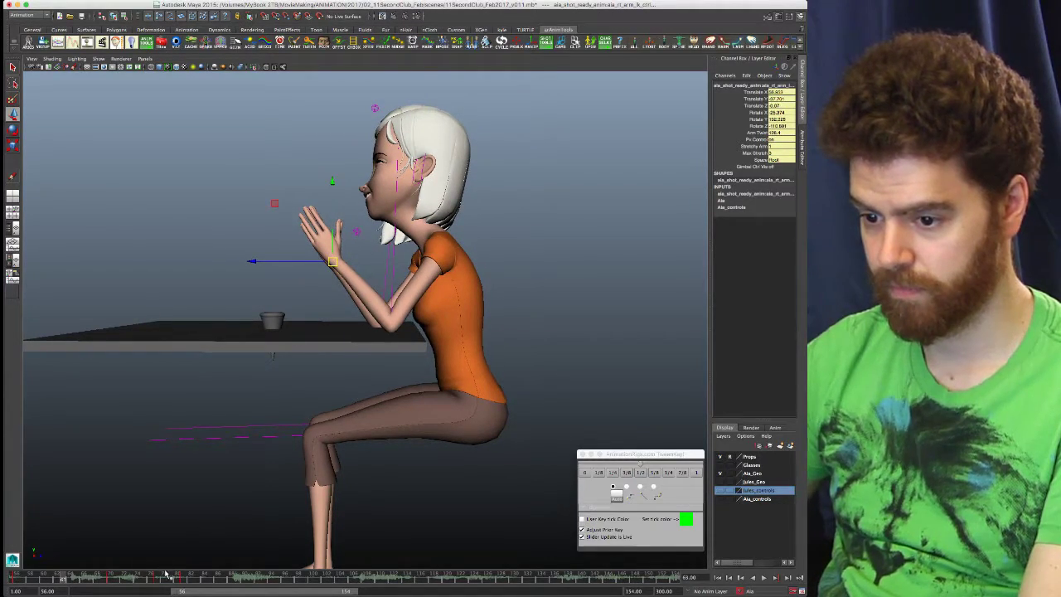
{"action": "right_click", "coordinate": [172, 578]}
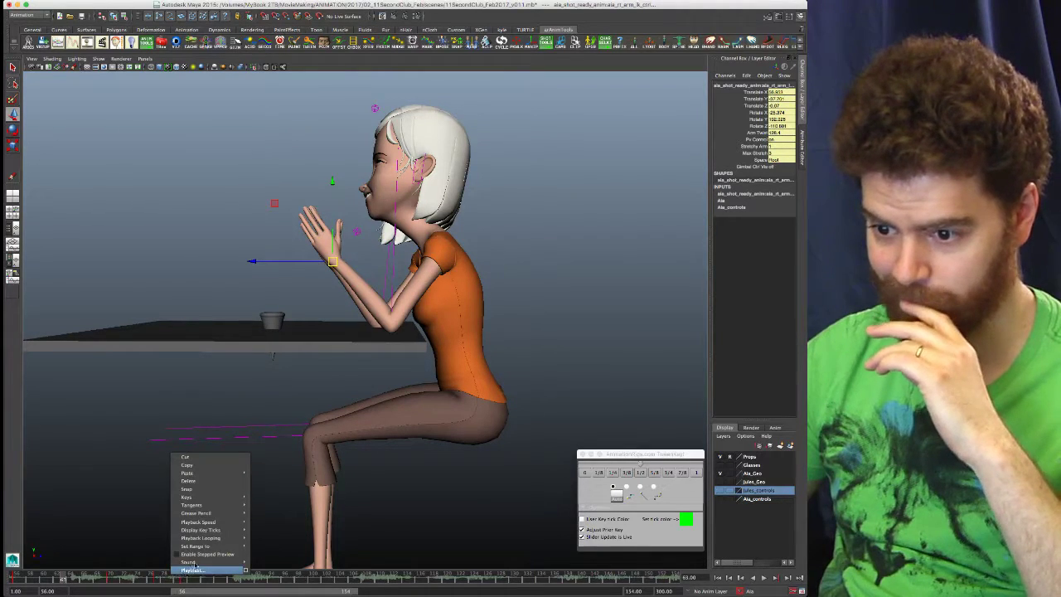
{"action": "mouse_move", "coordinate": [225, 528]}
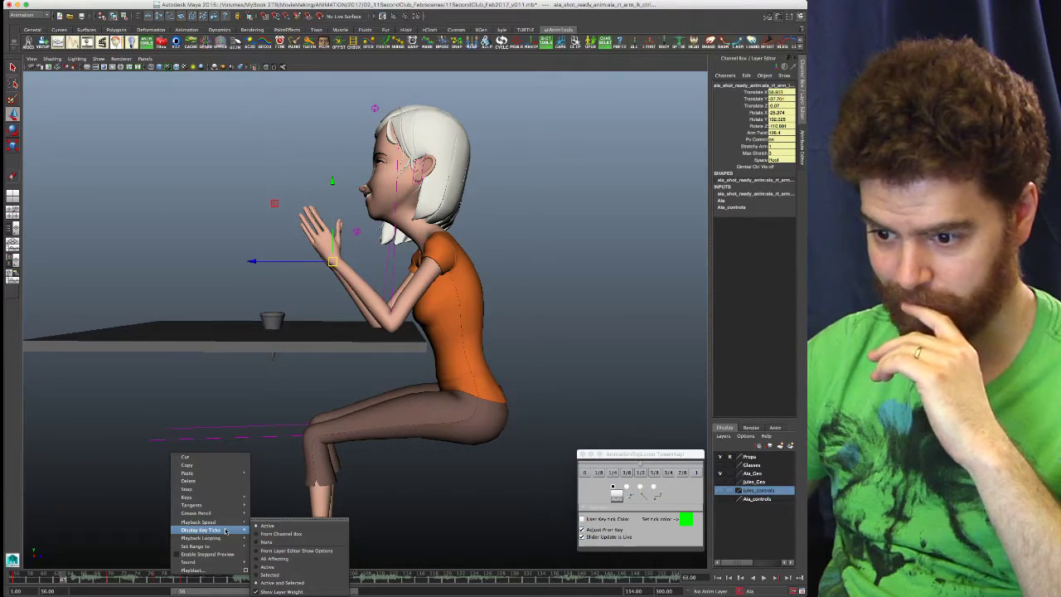
{"action": "mouse_move", "coordinate": [242, 565]}
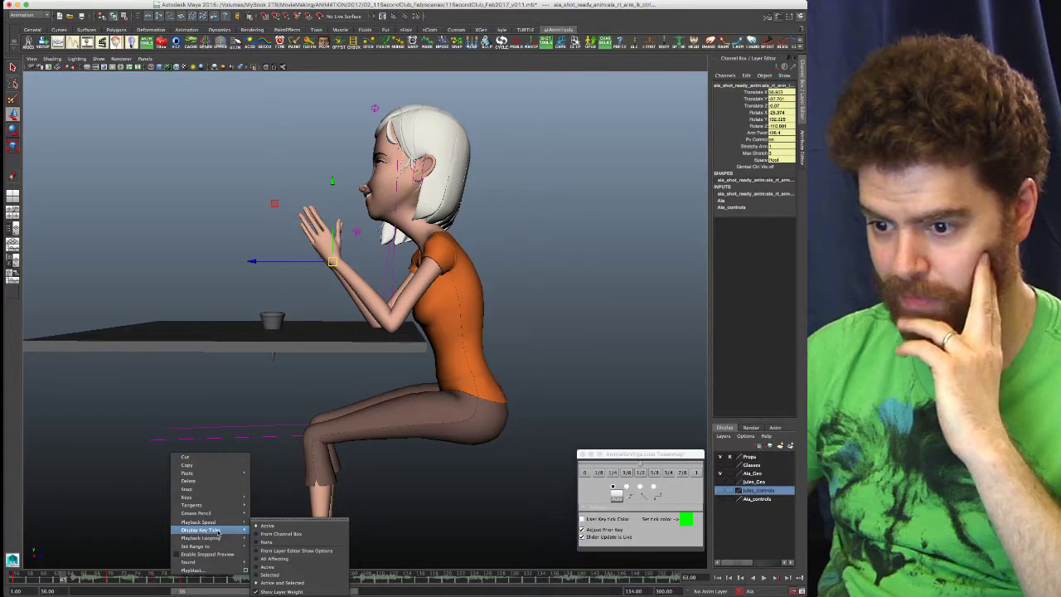
{"action": "left_click", "coordinate": [106, 520]}
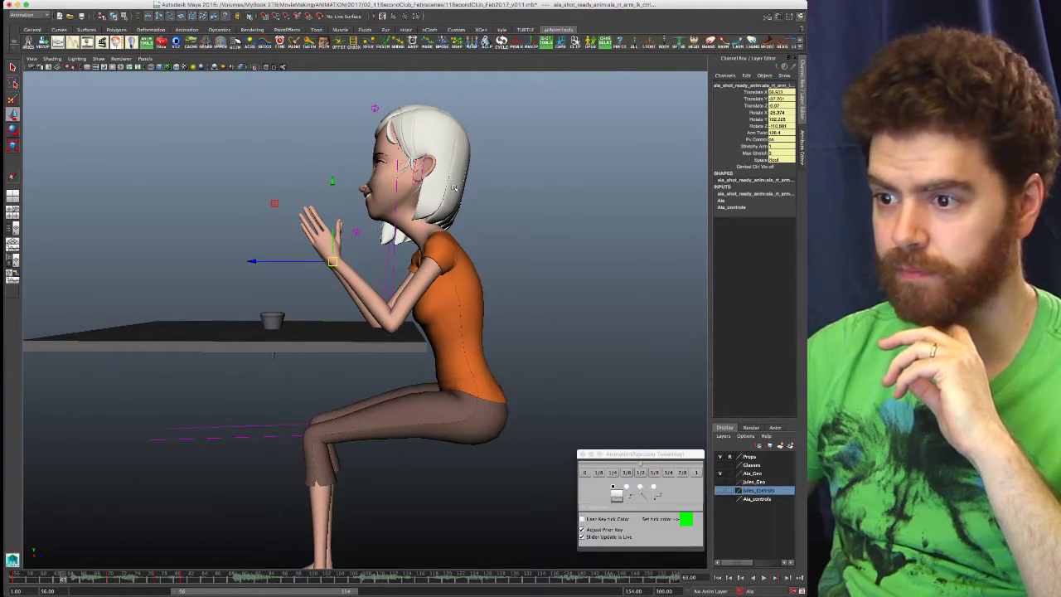
- In the Time Slider preferences, set the key tick size to 3 and the time slider height to 4x
{"action": "left_click_drag", "start_coordinate": [123, 90], "coordinate": [295, 122]}
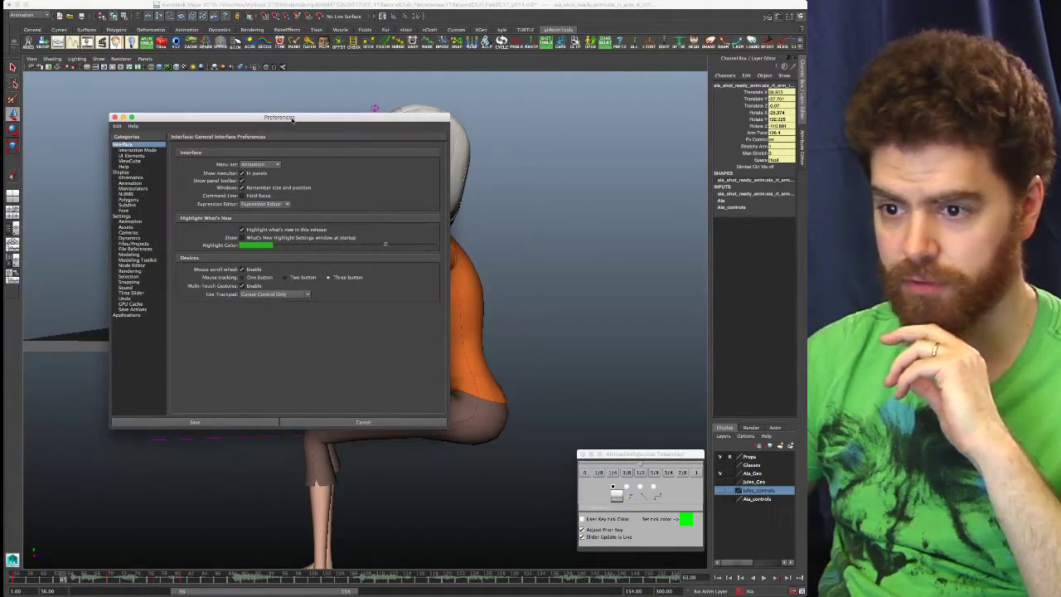
{"action": "left_click", "coordinate": [130, 183]}
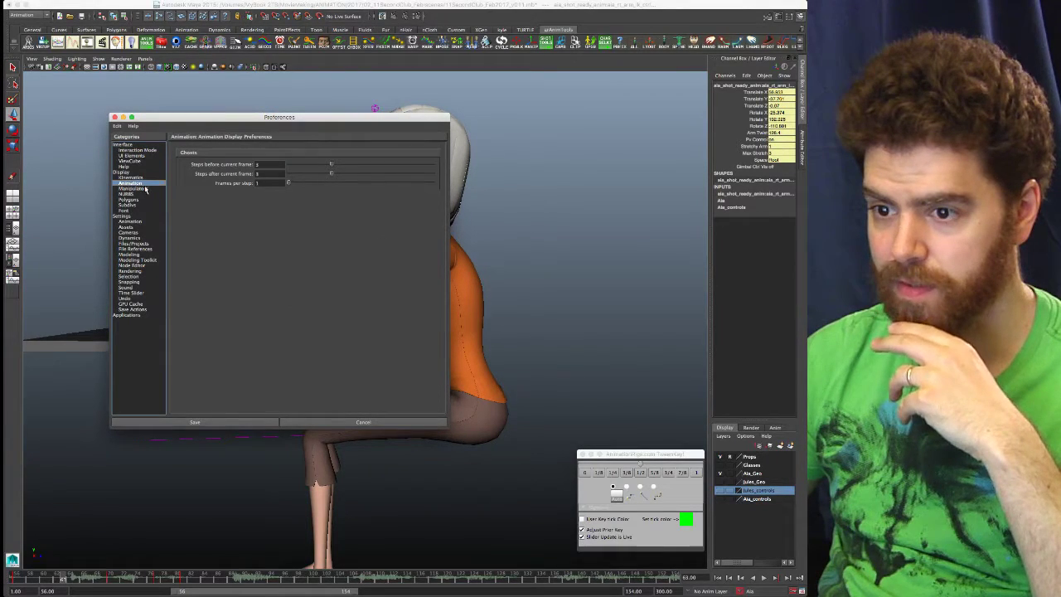
{"action": "left_click", "coordinate": [130, 178]}
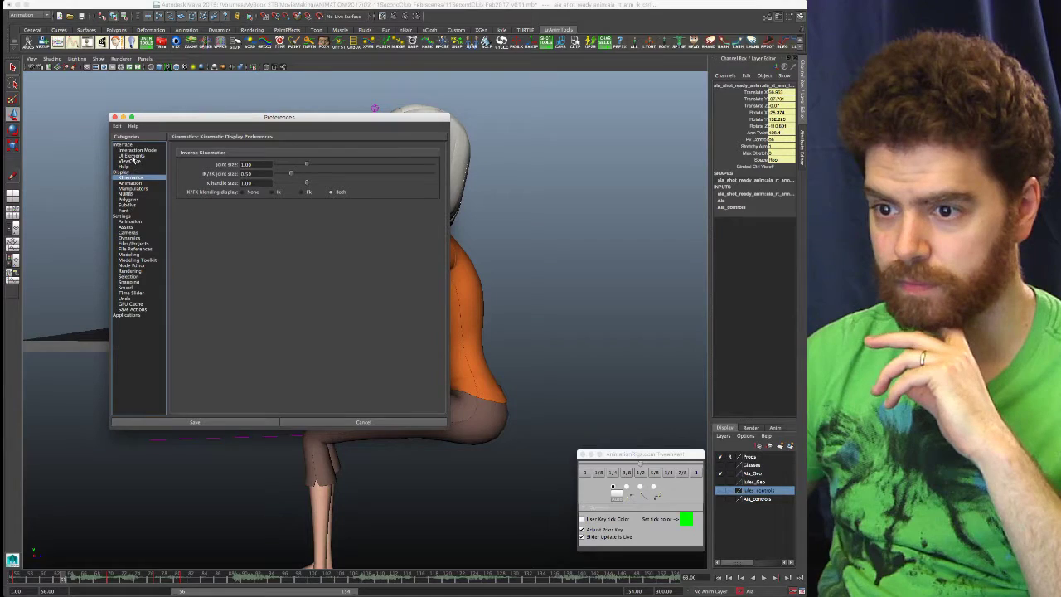
{"action": "left_click", "coordinate": [131, 156]}
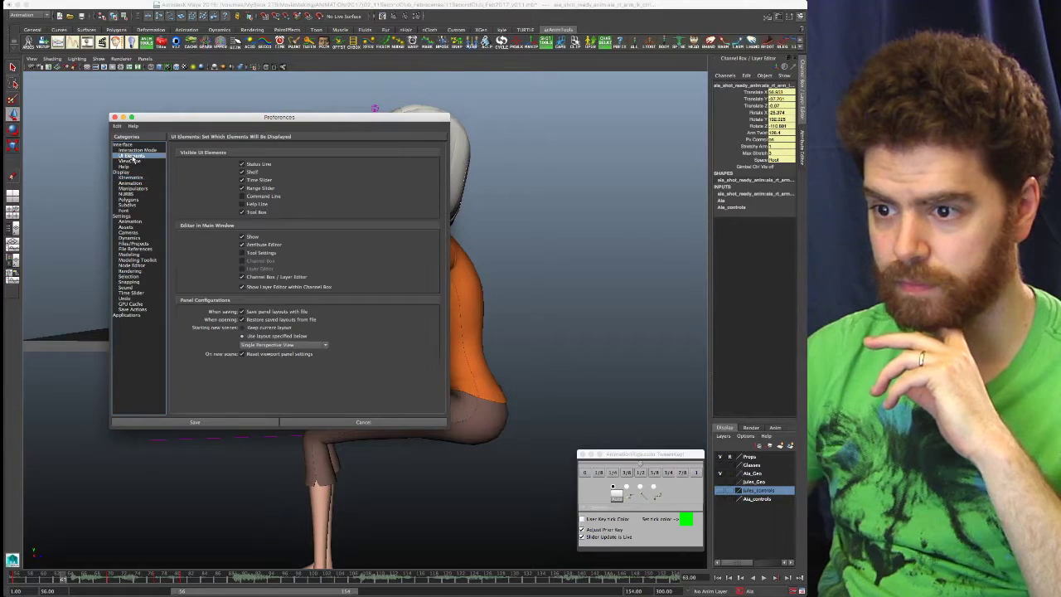
{"action": "left_click", "coordinate": [242, 180]}
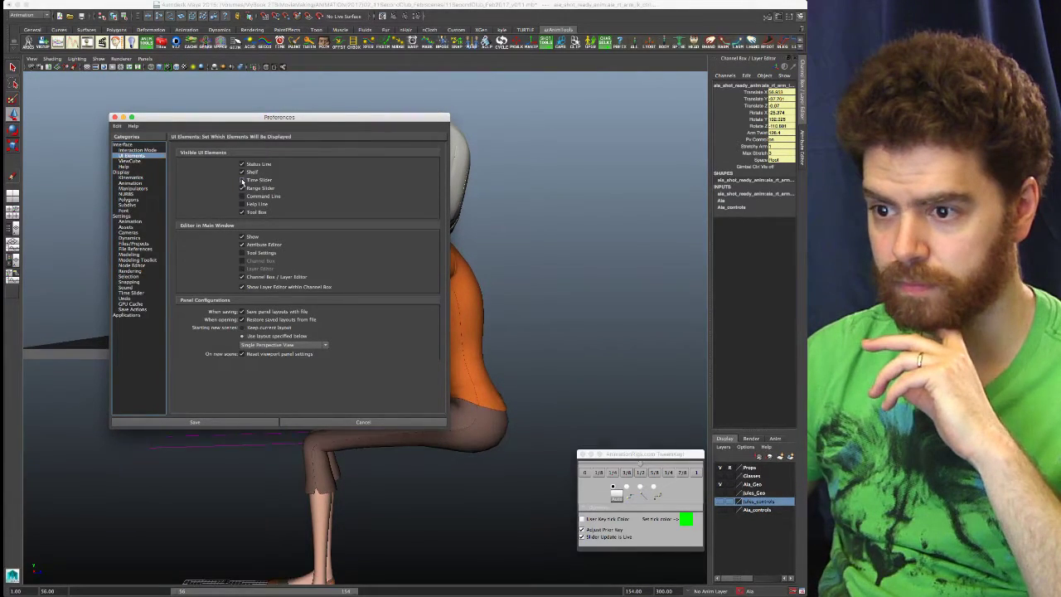
{"action": "left_click", "coordinate": [243, 180]}
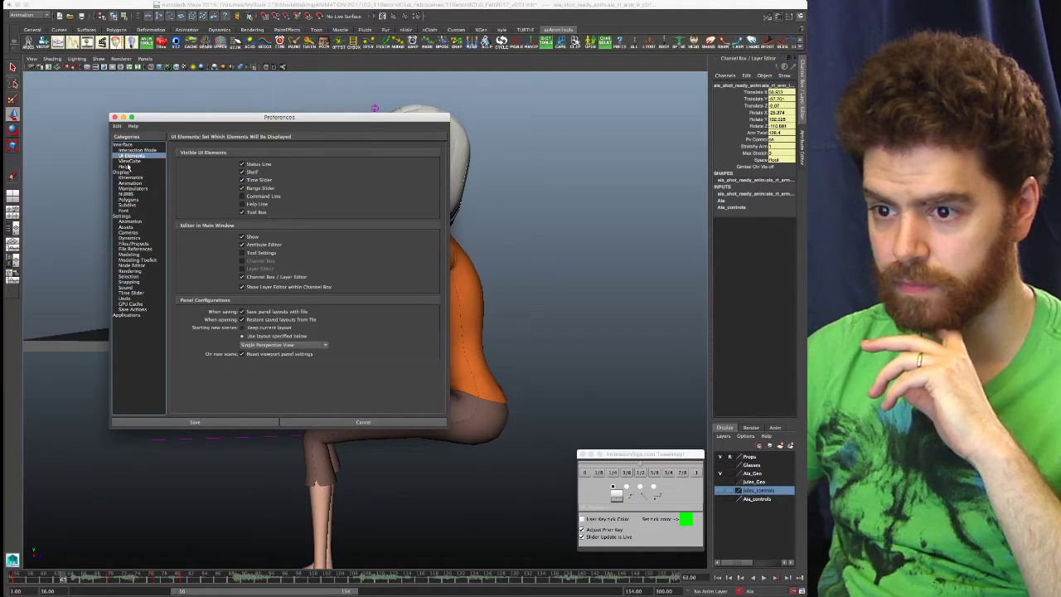
{"action": "left_click", "coordinate": [127, 217]}
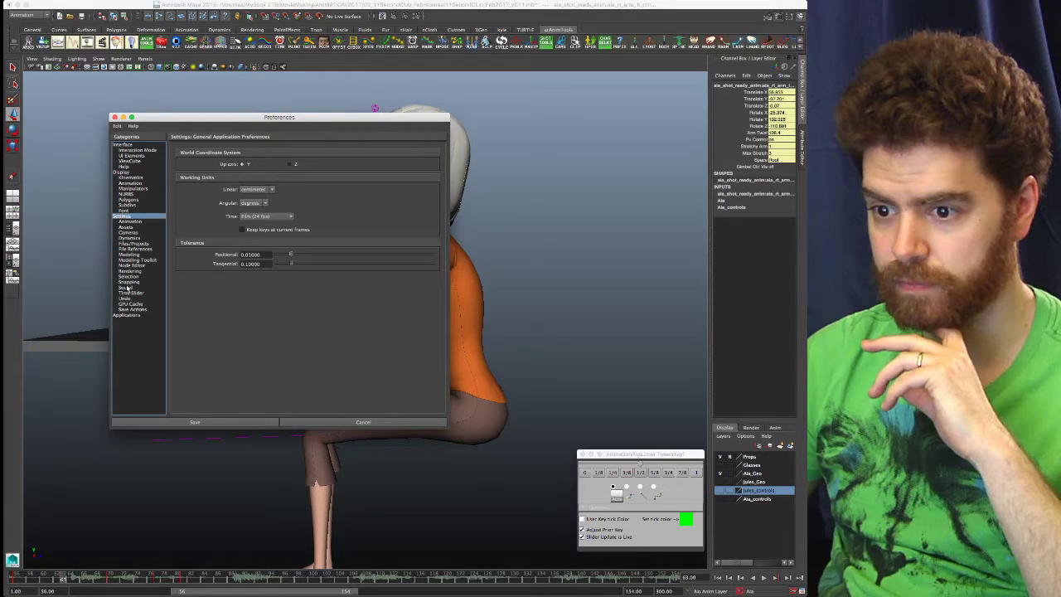
{"action": "left_click", "coordinate": [130, 293]}
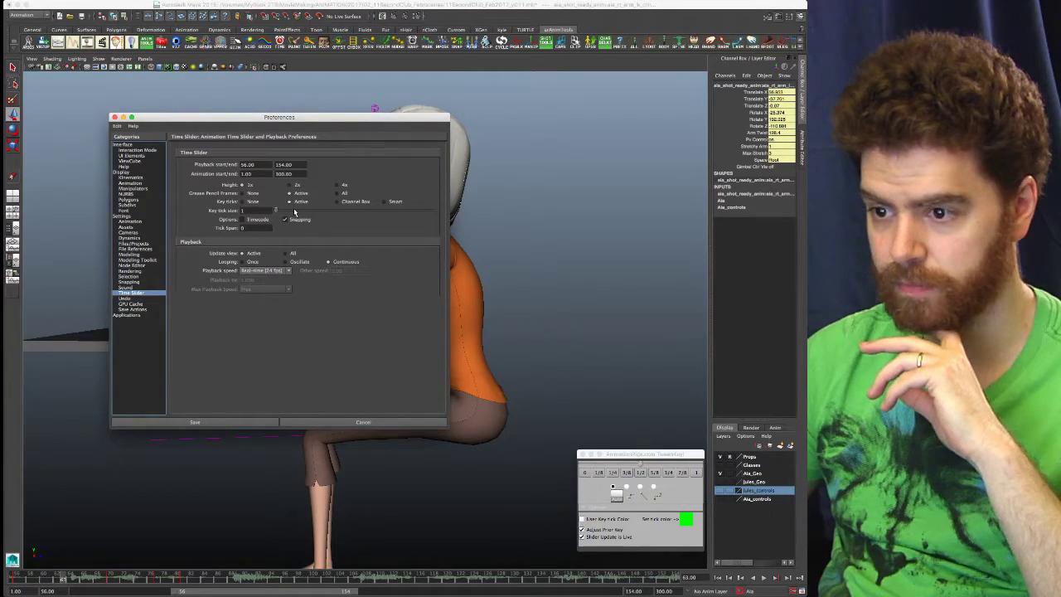
{"action": "left_click_drag", "start_coordinate": [278, 211], "coordinate": [363, 213]}
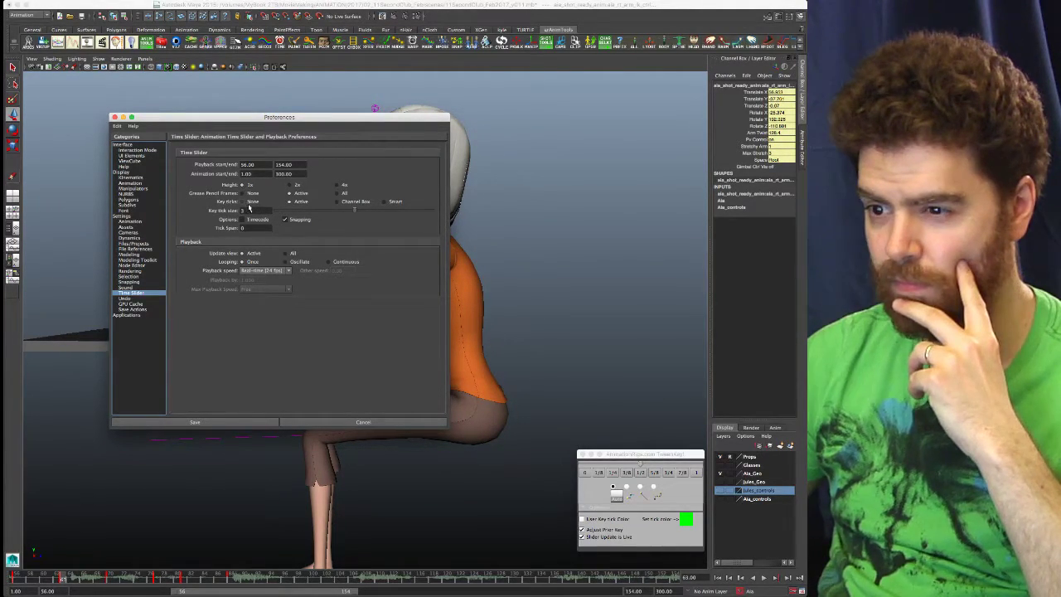
{"action": "left_click", "coordinate": [289, 185]}
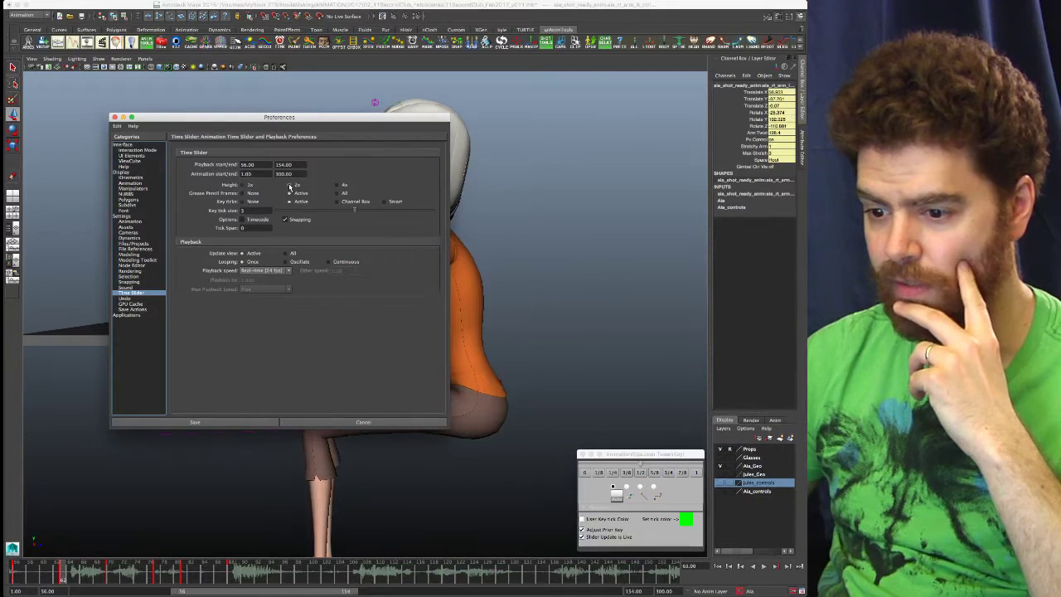
{"action": "left_click", "coordinate": [337, 186]}
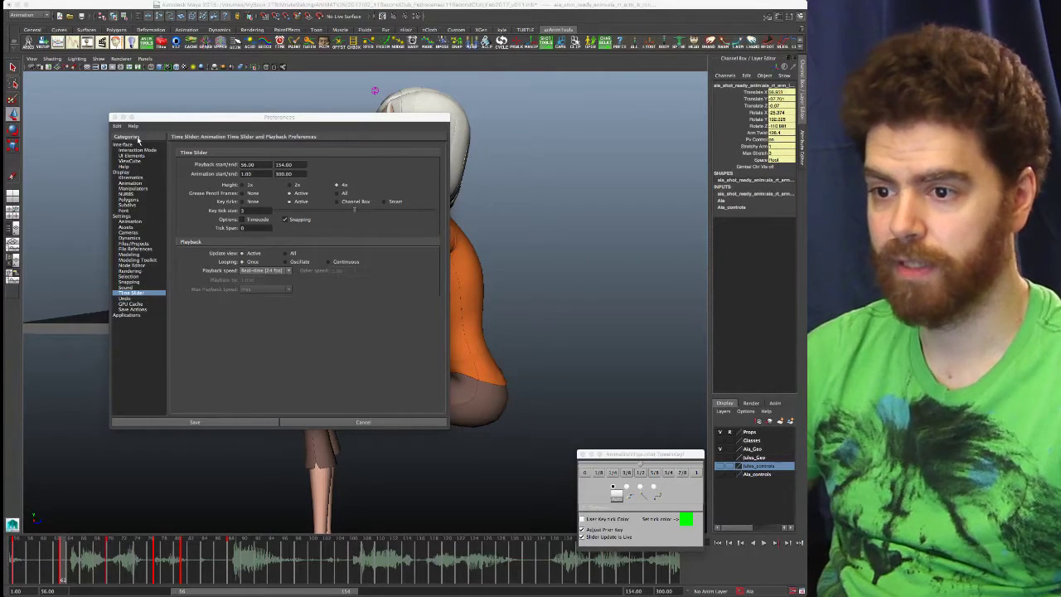
{"action": "left_click", "coordinate": [114, 117]}
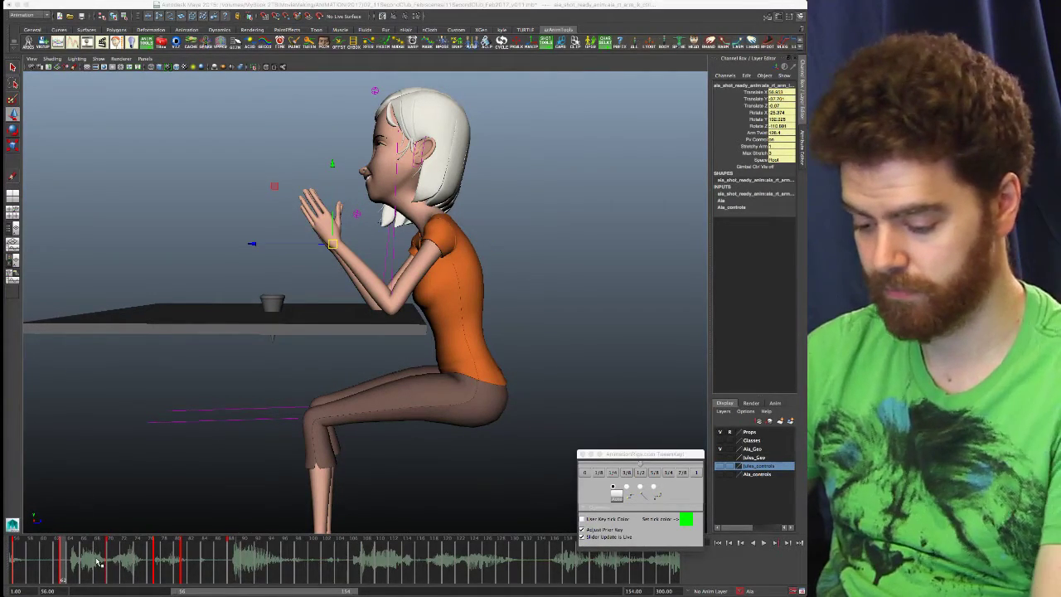
- Step through the frames from 62 to 70 to examine how the body rises out of the dip
{"action": "key", "text": "comma"}
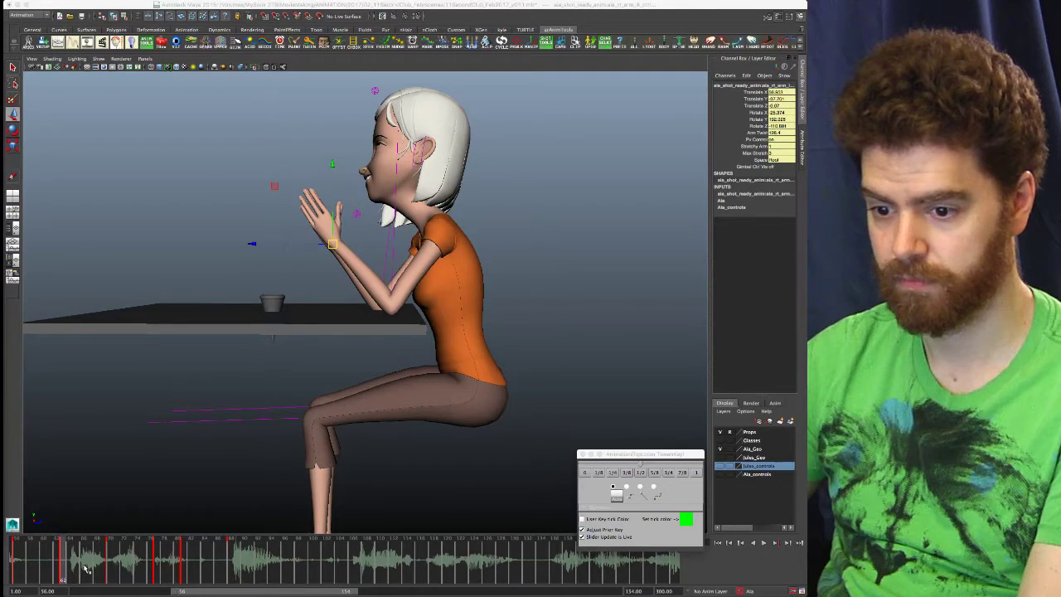
{"action": "key", "text": "period"}
{"action": "key", "text": "comma"}
{"action": "key", "text": "comma"}
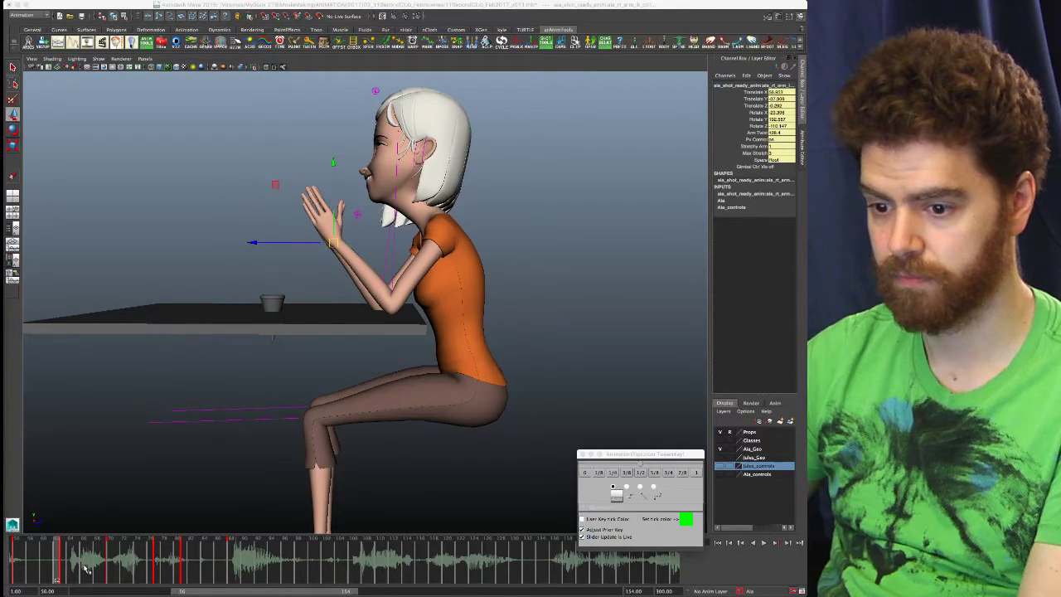
{"action": "key", "text": "alt+period"}
{"action": "key", "text": "alt+comma"}
{"action": "key", "text": "alt+period"}
{"action": "key", "text": "alt+period"}
{"action": "key", "text": "period"}
{"action": "key", "text": "period"}
{"action": "key", "text": "period"}
{"action": "key", "text": "period"}
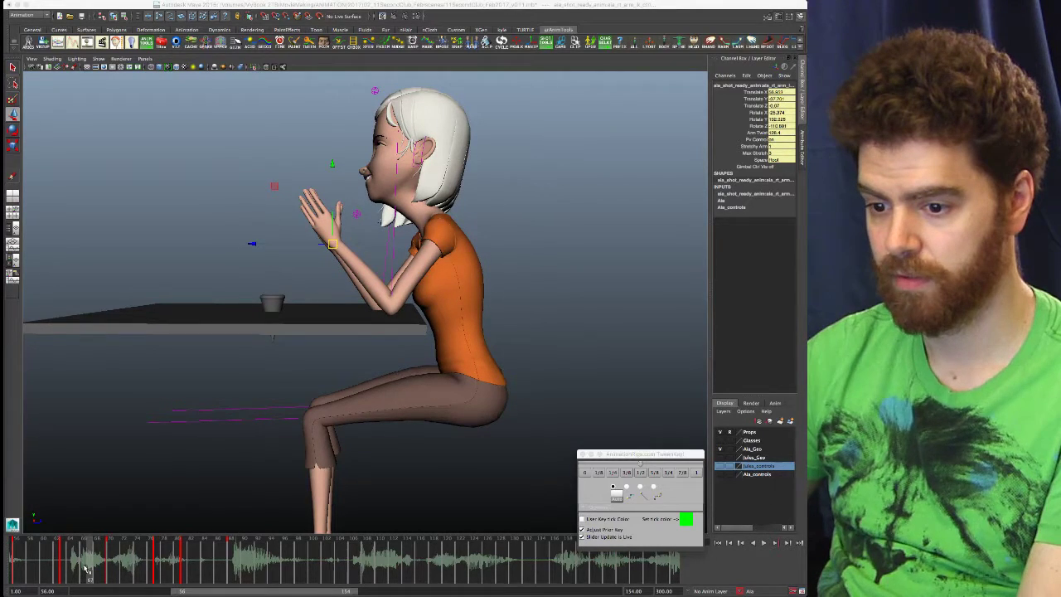
{"action": "key", "text": "period"}
{"action": "key", "text": "alt+period"}
{"action": "key", "text": "alt+comma"}
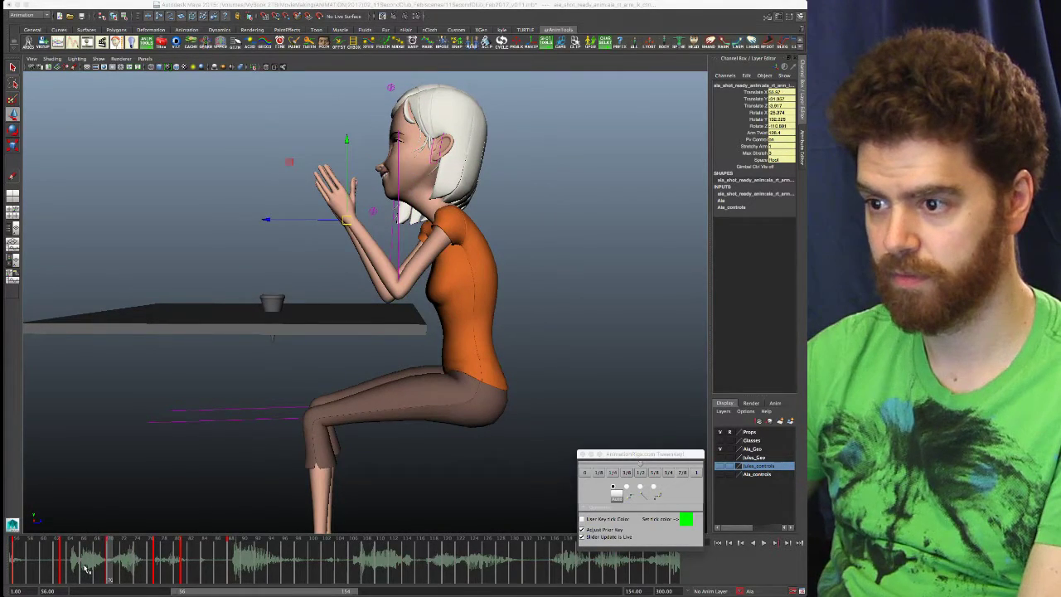
- Flip repeatedly between the keys at frames 63 and 70 to compare the torso, head and hand poses
{"action": "left_click", "coordinate": [65, 562]}
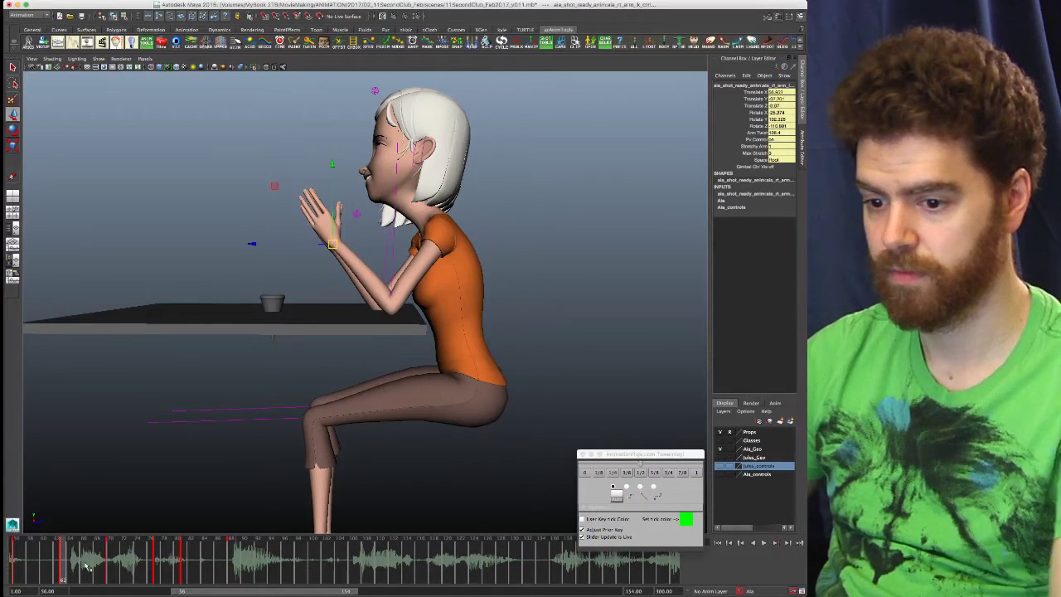
{"action": "key", "text": "period"}
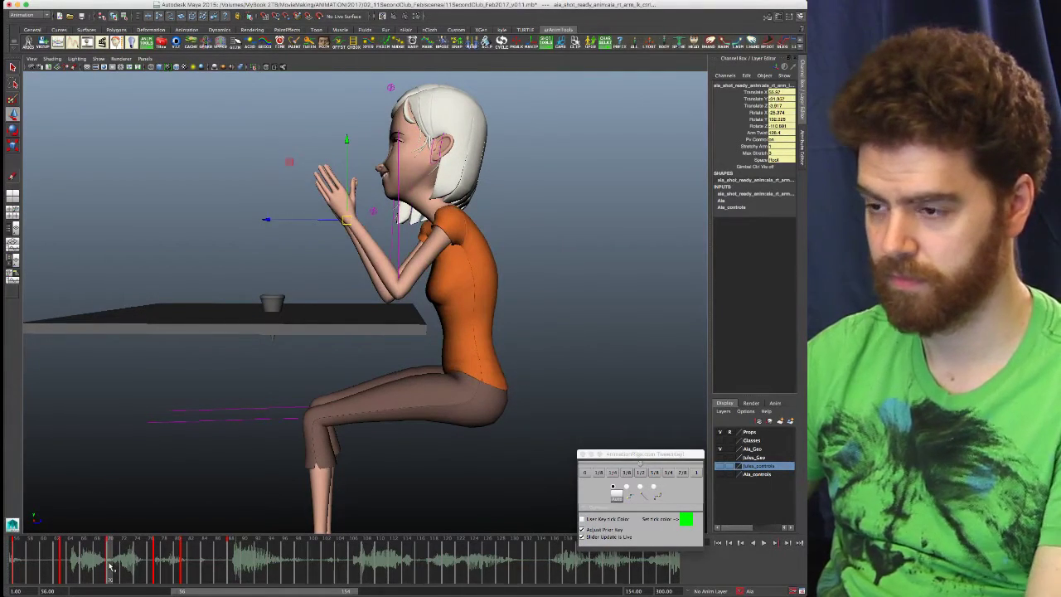
{"action": "key", "text": "comma"}
{"action": "key", "text": "period"}
{"action": "key", "text": "comma"}
{"action": "key", "text": "period"}
{"action": "key", "text": "comma"}
{"action": "key", "text": "period"}
{"action": "key", "text": "period"}
{"action": "key", "text": "period"}
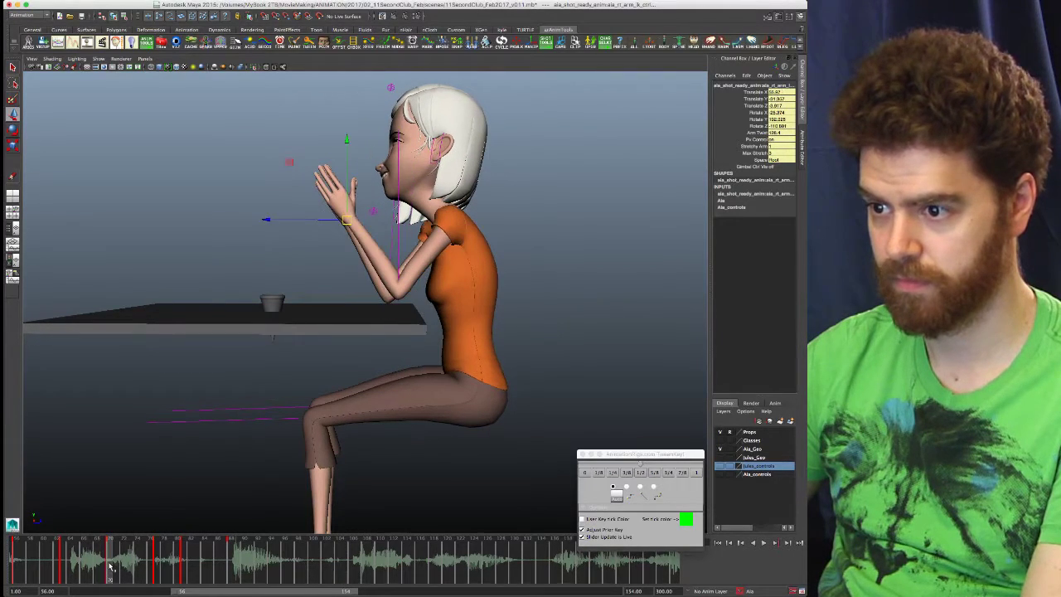
{"action": "key", "text": "comma"}
{"action": "key", "text": "comma"}
{"action": "key", "text": "period"}
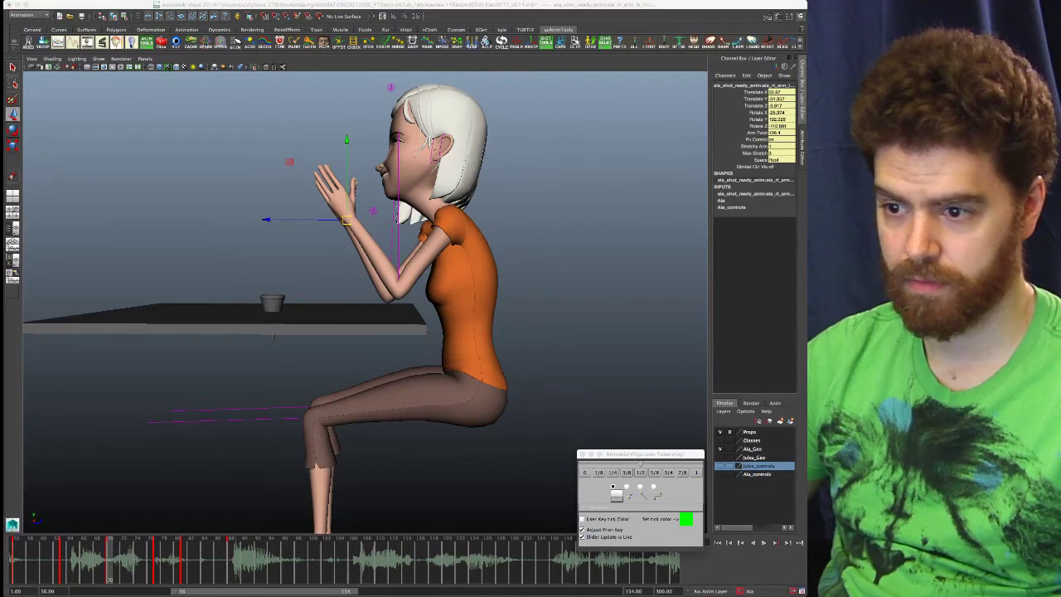
- At frame 70, rotate the head control slightly about X to tilt the head down, comparing it with the neighbouring keys
{"action": "left_click", "coordinate": [397, 236]}
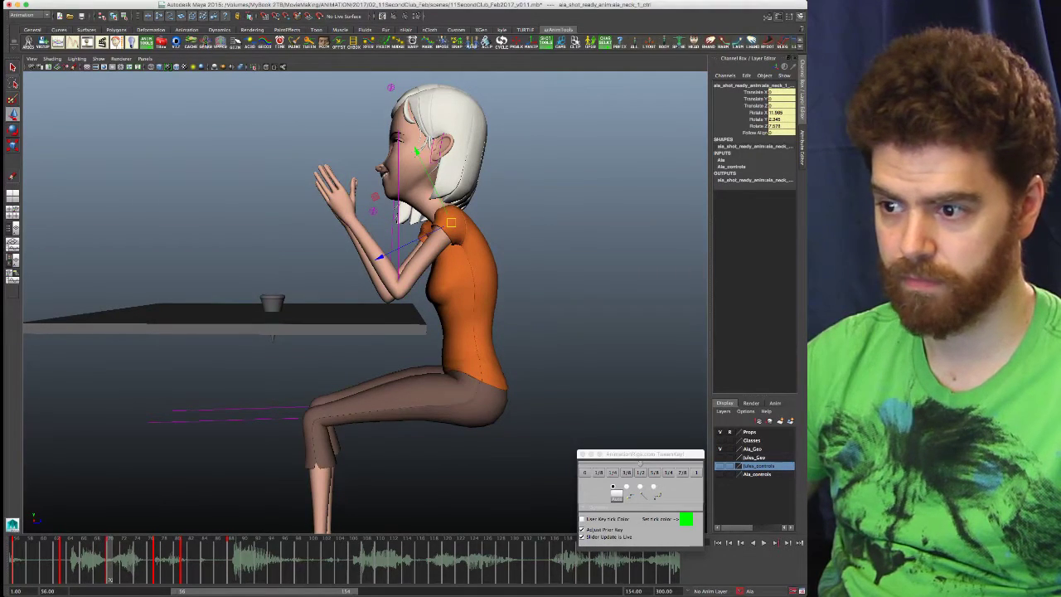
{"action": "key", "text": "Down"}
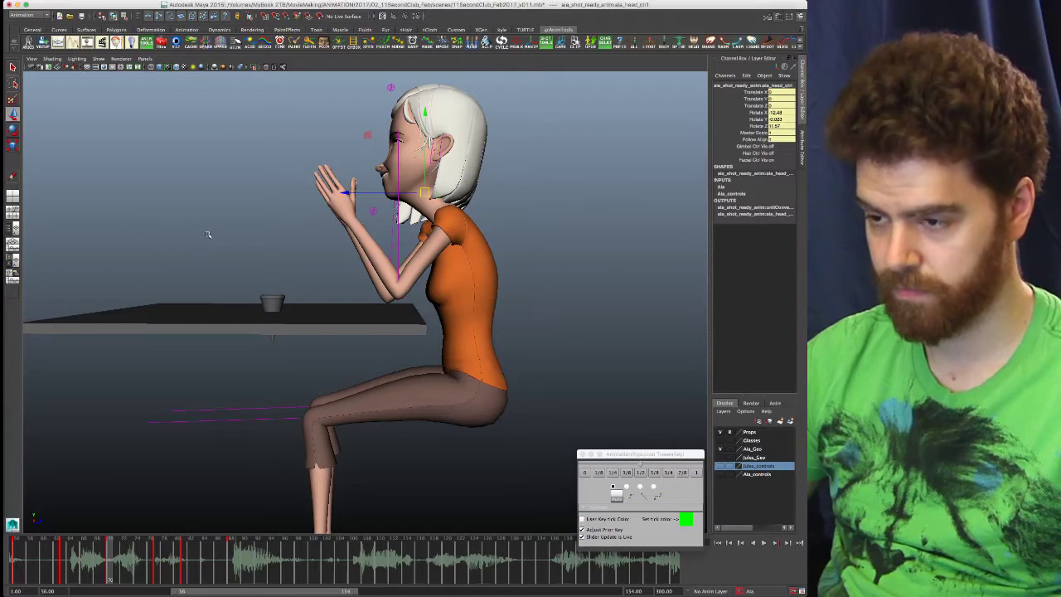
{"action": "key", "text": "e"}
{"action": "left_click_drag", "start_coordinate": [349, 192], "coordinate": [352, 196]}
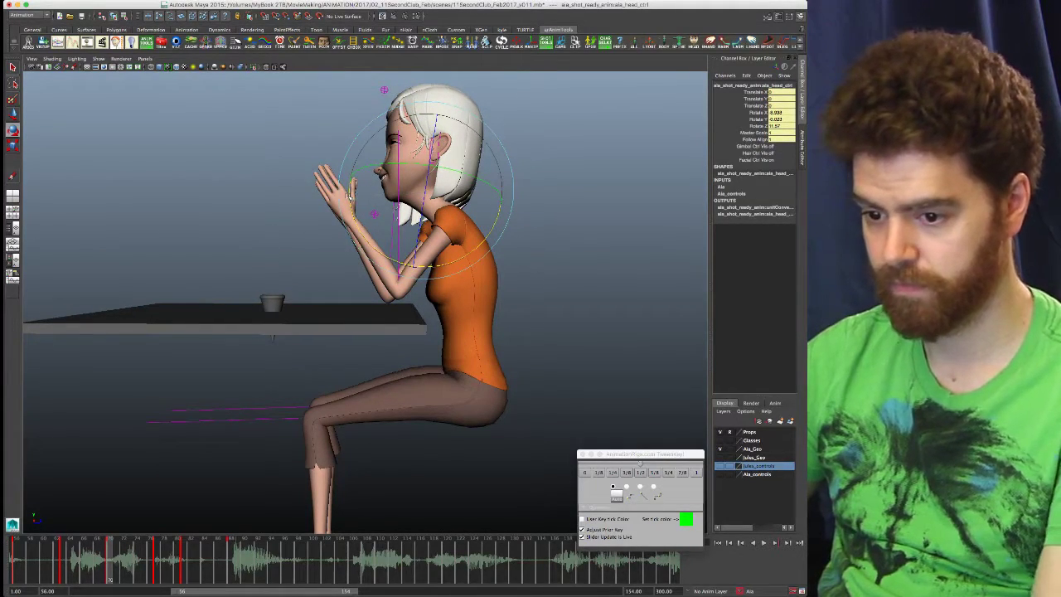
{"action": "key", "text": "comma"}
{"action": "key", "text": "period"}
{"action": "key", "text": "period"}
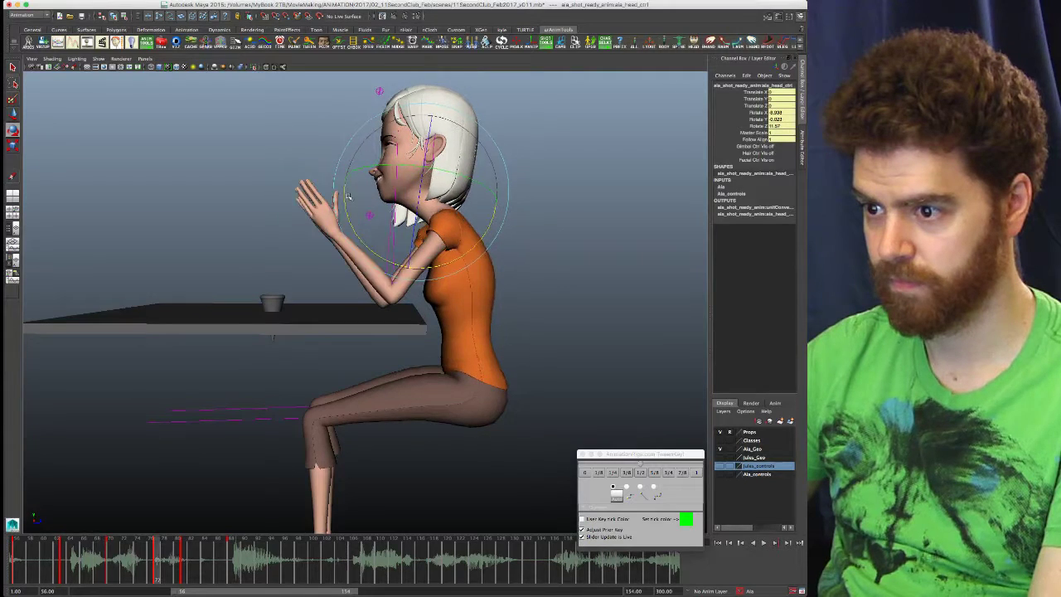
- Flip through the keys around frames 70, 77 and 81 to examine the head's motion
{"action": "key", "text": "comma"}
{"action": "key", "text": "comma"}
{"action": "key", "text": "period"}
{"action": "key", "text": "period"}
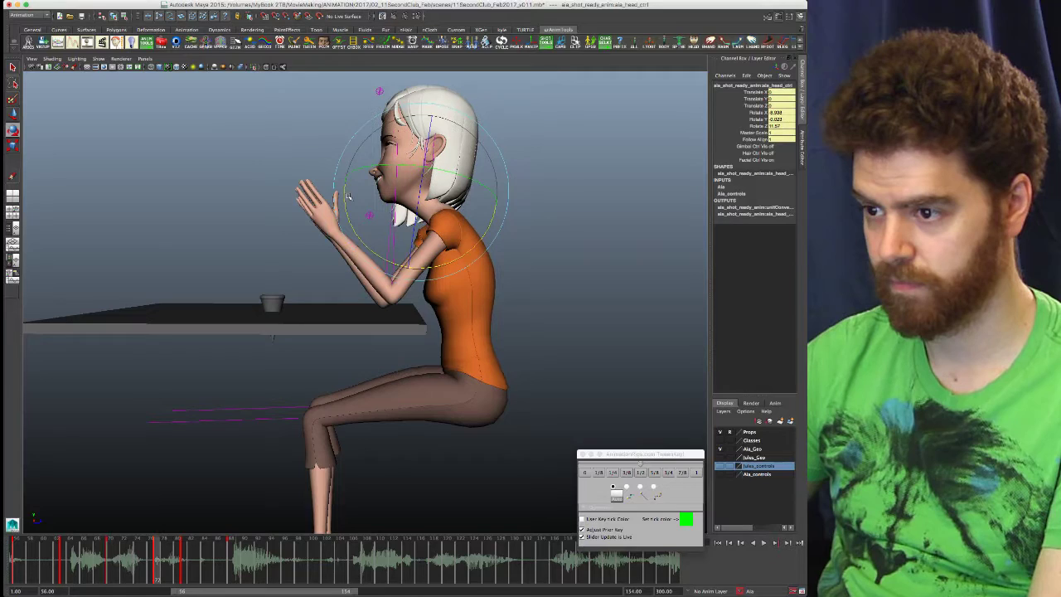
{"action": "key", "text": "period"}
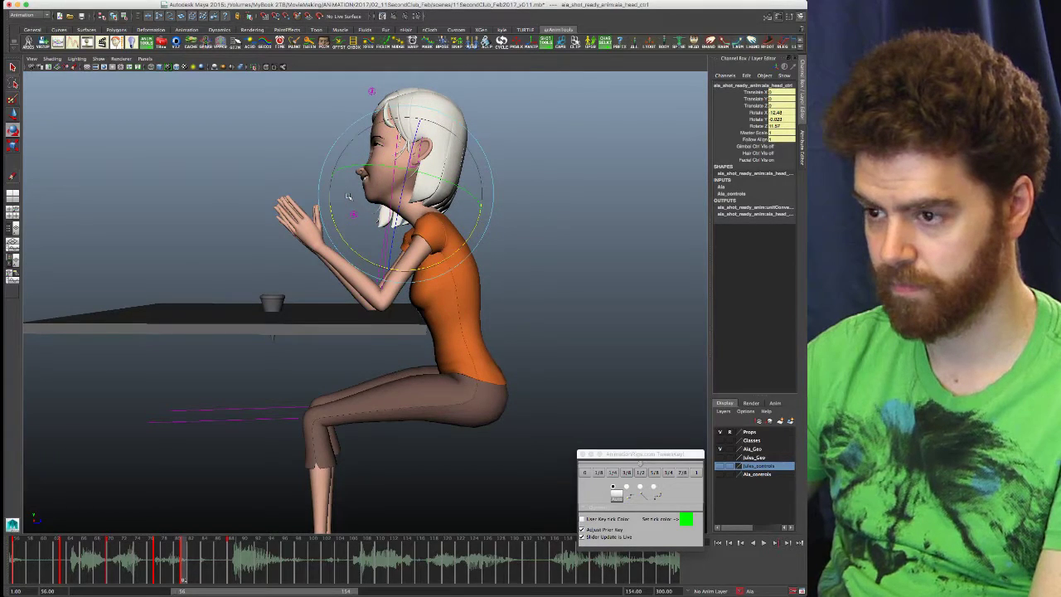
{"action": "key", "text": "comma"}
{"action": "key", "text": "comma"}
{"action": "key", "text": "period"}
{"action": "key", "text": "comma"}
{"action": "key", "text": "period"}
{"action": "key", "text": "comma"}
{"action": "key", "text": "comma"}
{"action": "key", "text": "period"}
{"action": "key", "text": "period"}
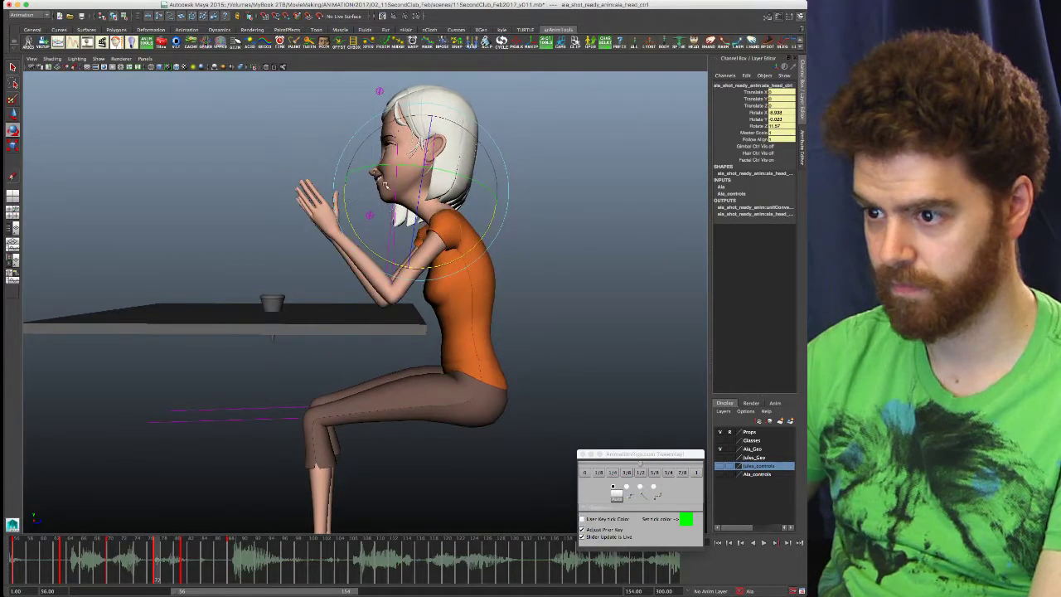
- At frame 77, rotate the head control very slightly about X and compare the pose with the surrounding keys
{"action": "left_click_drag", "start_coordinate": [346, 214], "coordinate": [346, 213]}
{"action": "key", "text": "comma"}
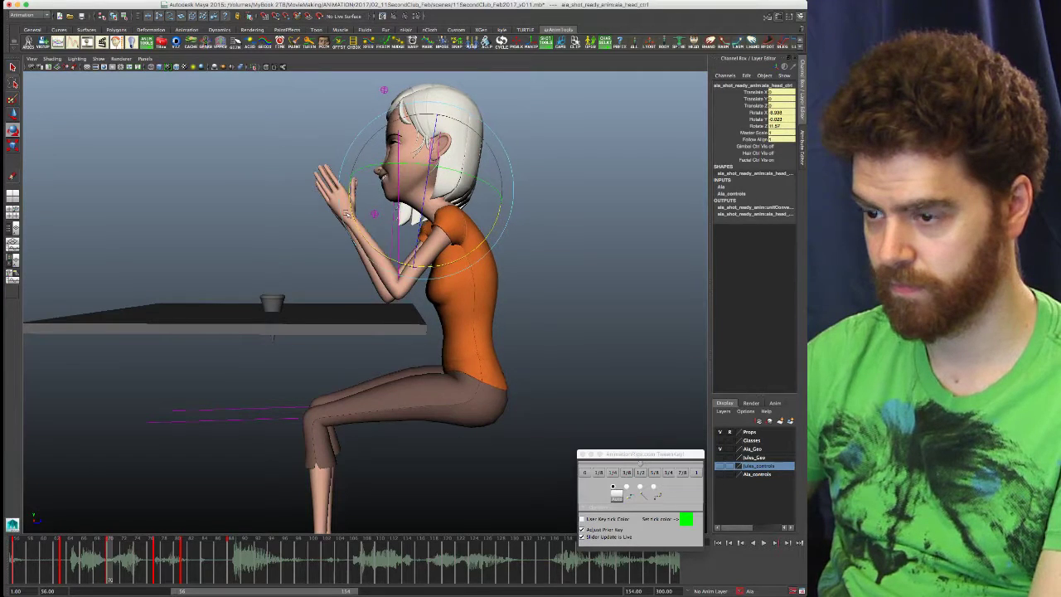
{"action": "key", "text": "period"}
{"action": "key", "text": "period"}
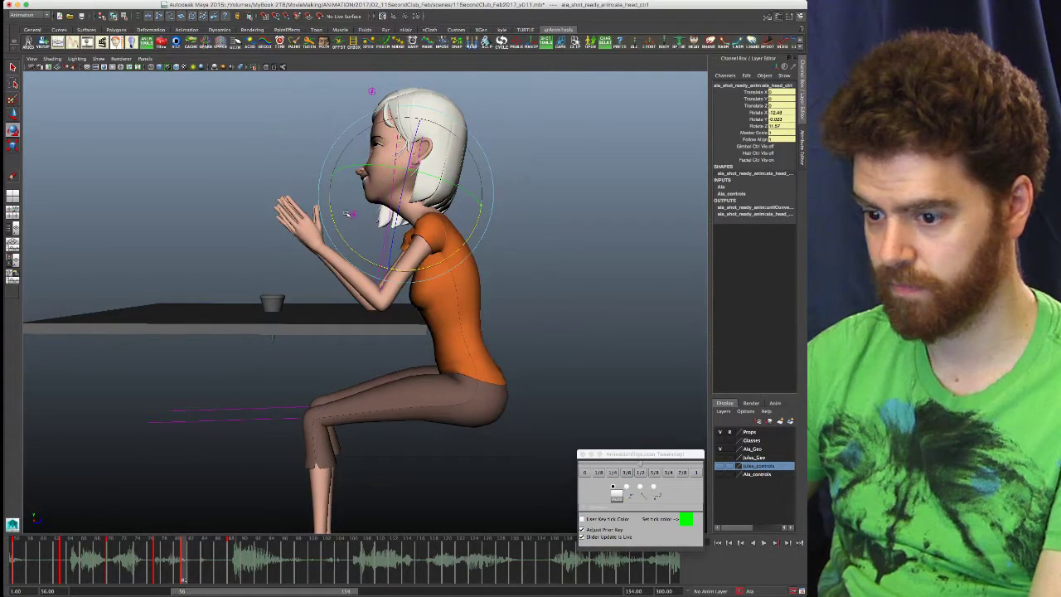
{"action": "key", "text": "period"}
{"action": "key", "text": "comma"}
{"action": "key", "text": "comma"}
{"action": "key", "text": "comma"}
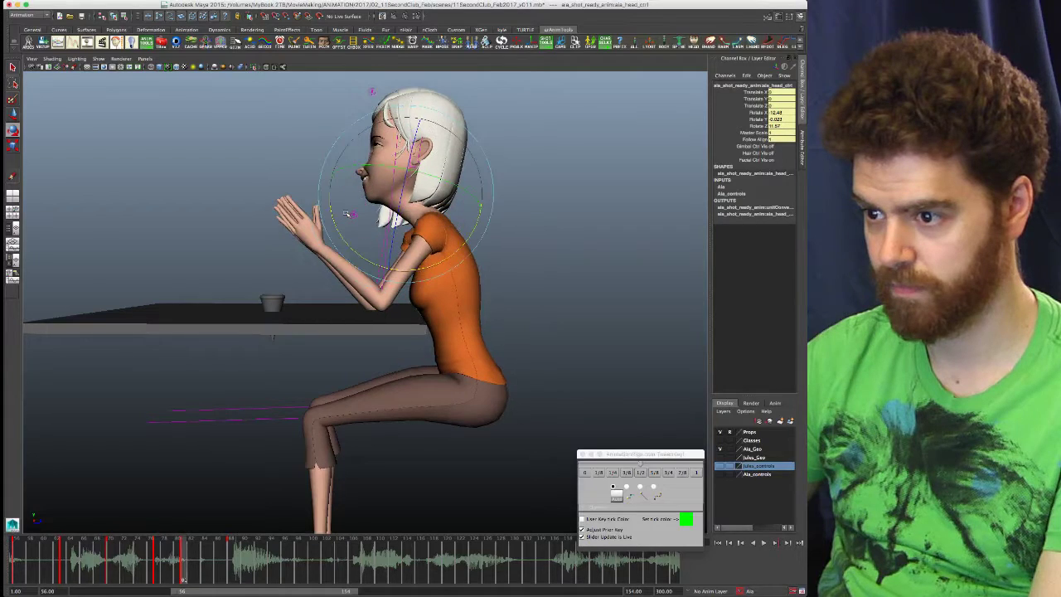
- Rotate the head control slightly at frame 63 to a Rotate X of about -11.27
{"action": "key", "text": "comma"}
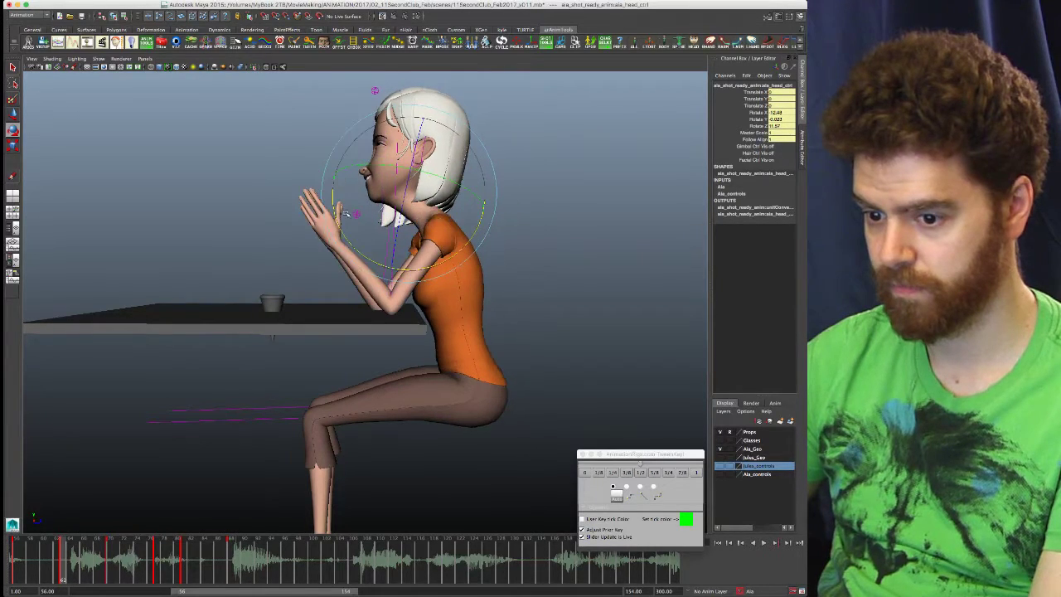
{"action": "key", "text": "alt+period"}
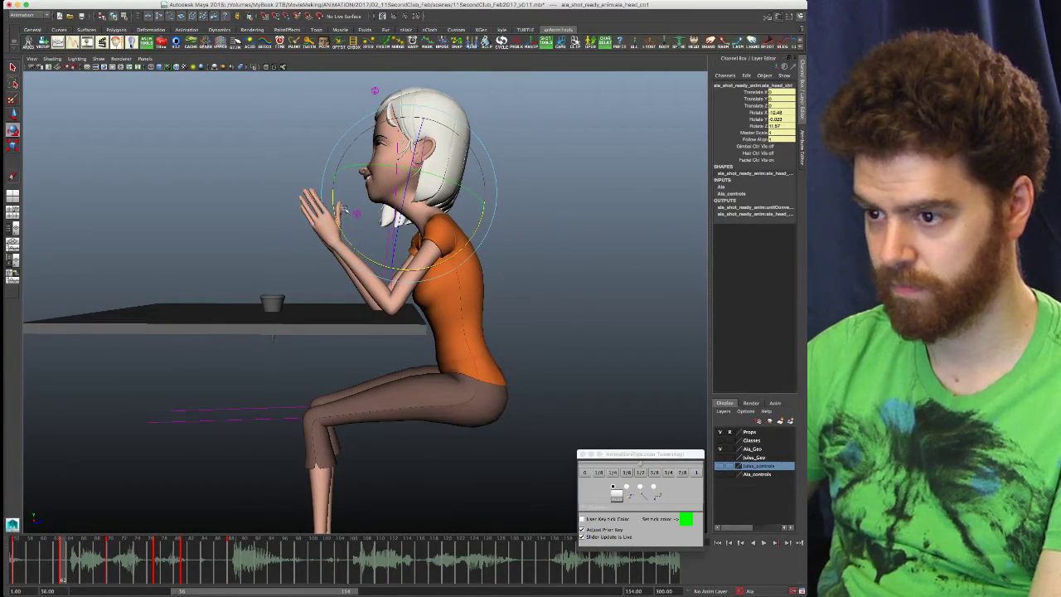
{"action": "left_click_drag", "start_coordinate": [335, 210], "coordinate": [334, 208]}
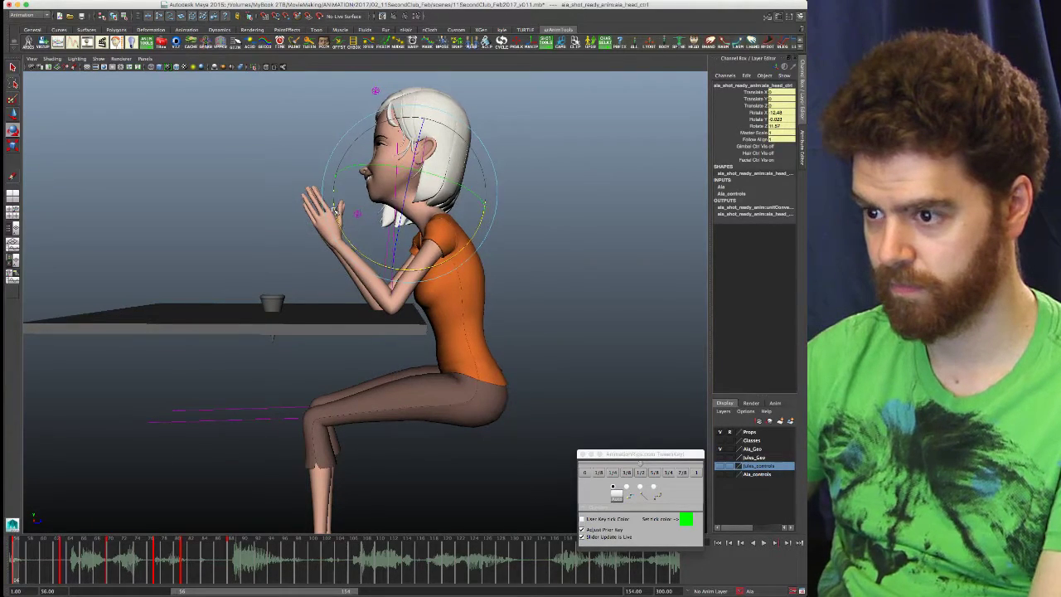
- Compare the adjusted head pose with the neighbouring keyed poses at frames 56 and 70
{"action": "key", "text": "period"}
{"action": "key", "text": "period"}
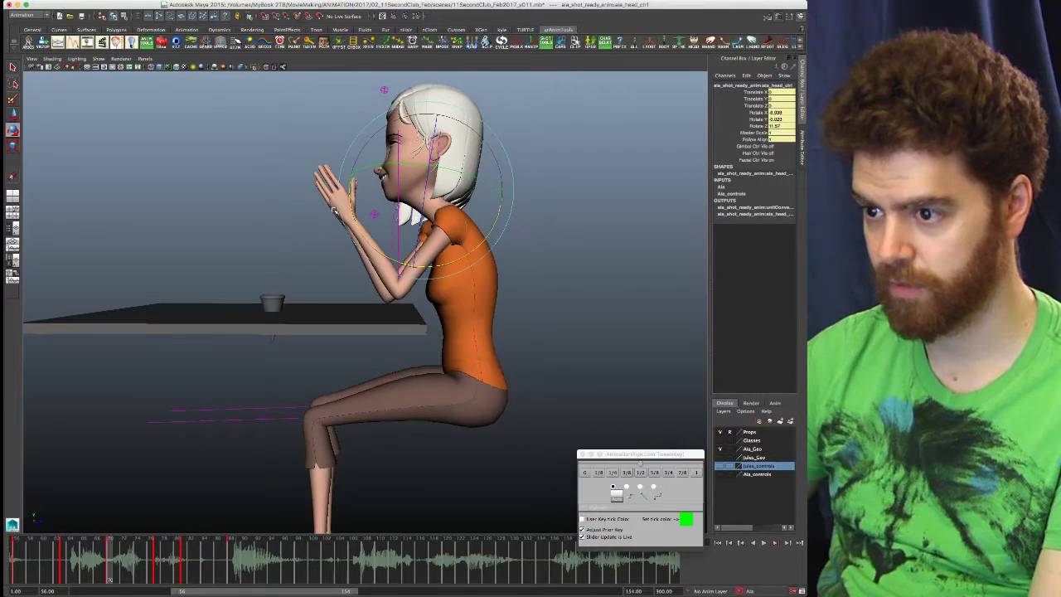
{"action": "key", "text": "comma"}
{"action": "key", "text": "alt+comma"}
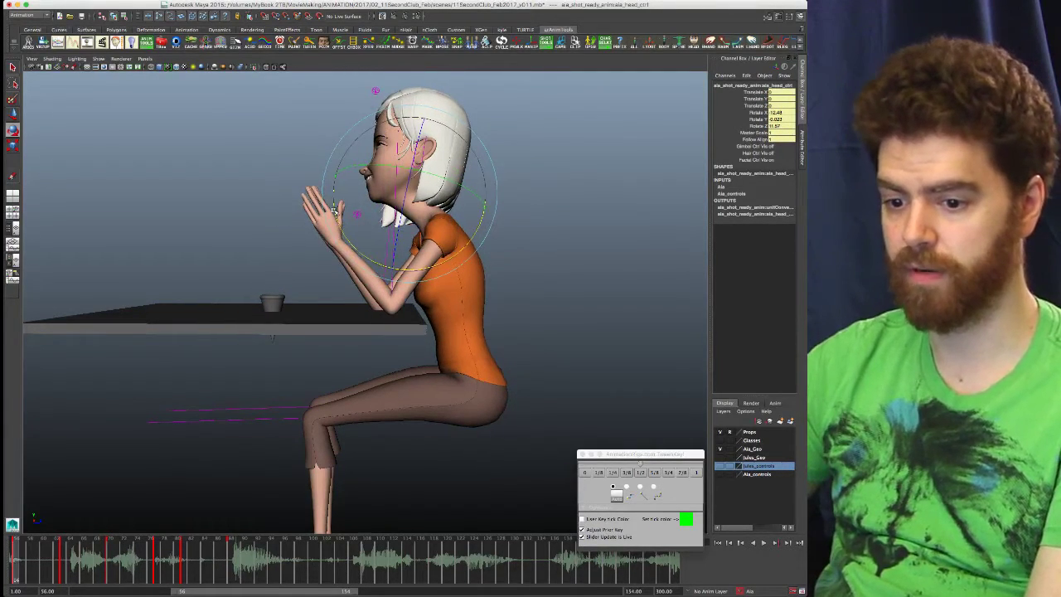
{"action": "key", "text": "alt+period"}
{"action": "key", "text": "comma"}
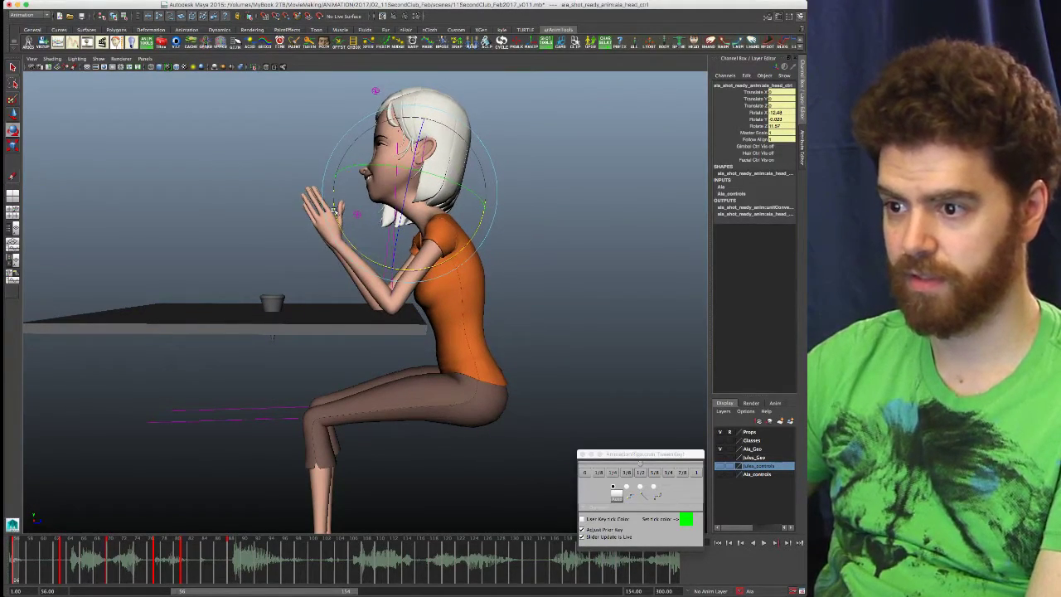
{"action": "key", "text": "ctrl+z"}
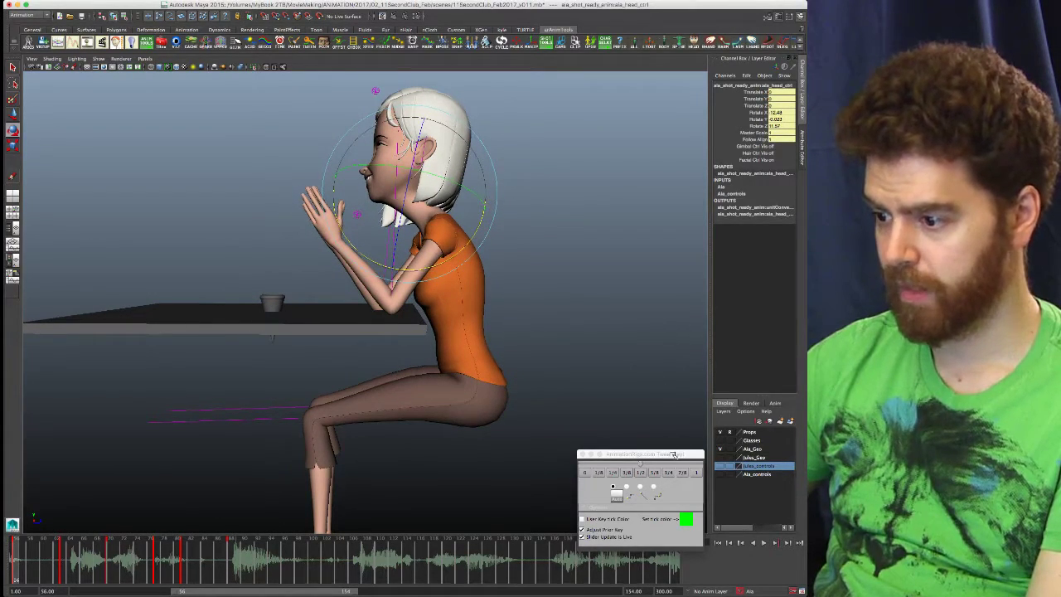
- Move the TweenKey window away from the current-frame field and compare the side-view poses at frames 56 and 63
{"action": "left_click_drag", "start_coordinate": [675, 455], "coordinate": [646, 413]}
{"action": "key", "text": "comma"}
{"action": "key", "text": "period"}
{"action": "key", "text": "comma"}
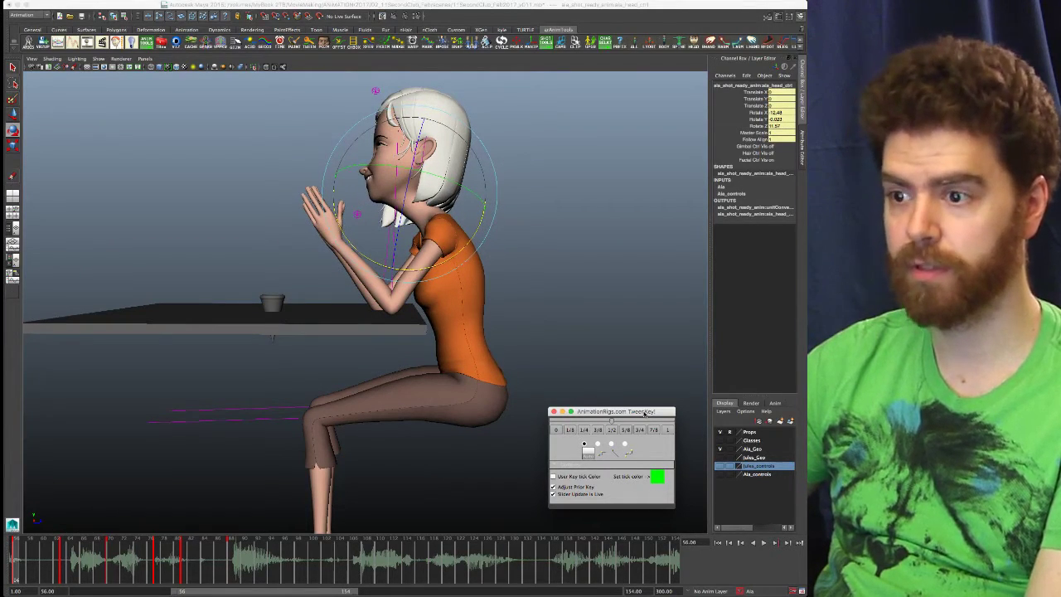
{"action": "key", "text": "period"}
{"action": "key", "text": "comma"}
{"action": "key", "text": "period"}
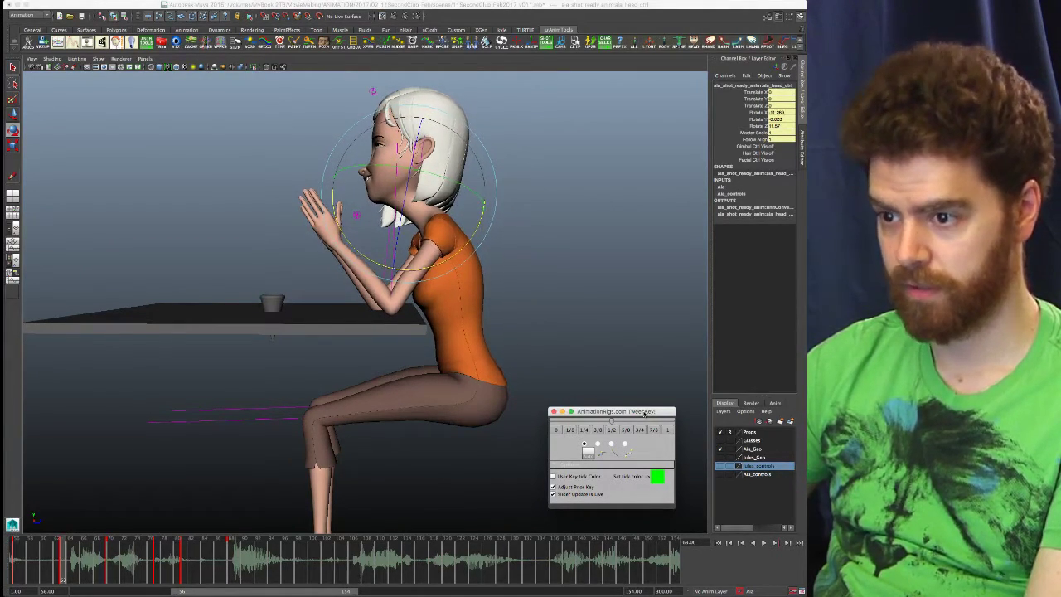
{"action": "key", "text": "comma"}
{"action": "key", "text": "period"}
{"action": "key", "text": "comma"}
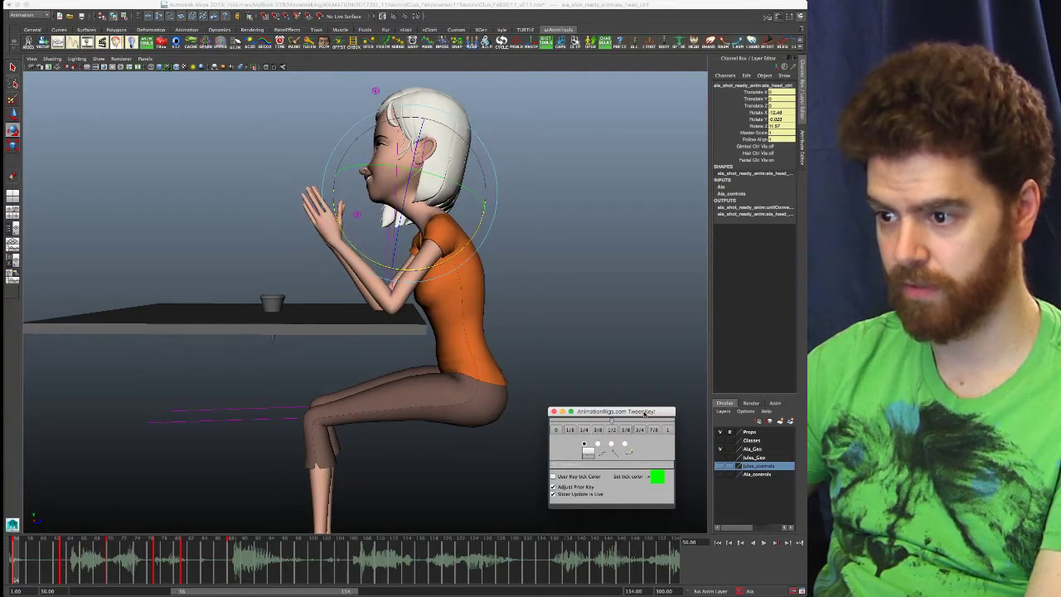
{"action": "key", "text": "period"}
{"action": "key", "text": "comma"}
{"action": "key", "text": "period"}
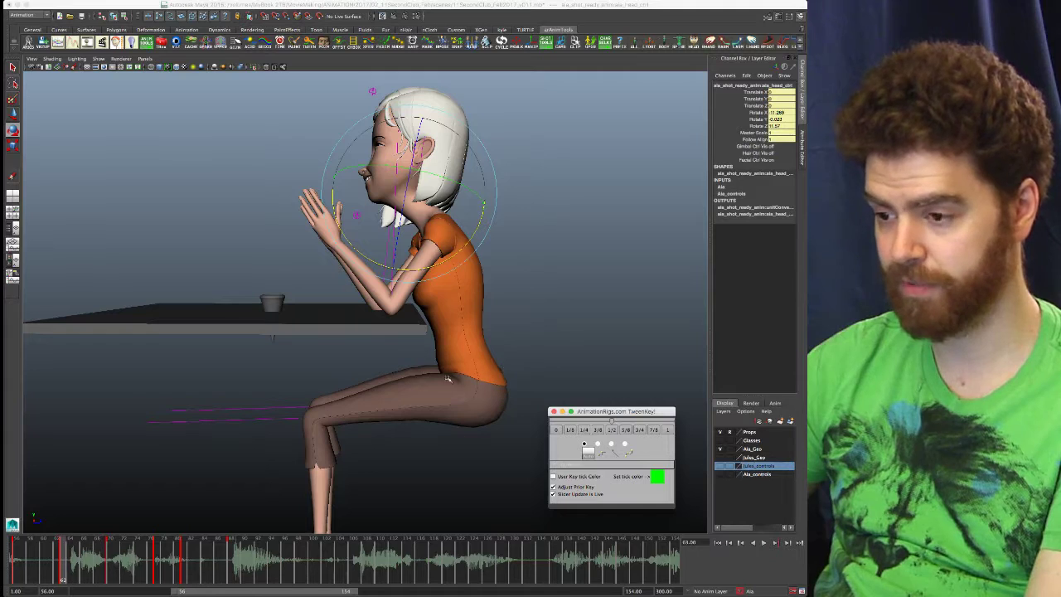
{"action": "key", "text": "comma"}
{"action": "key", "text": "period"}
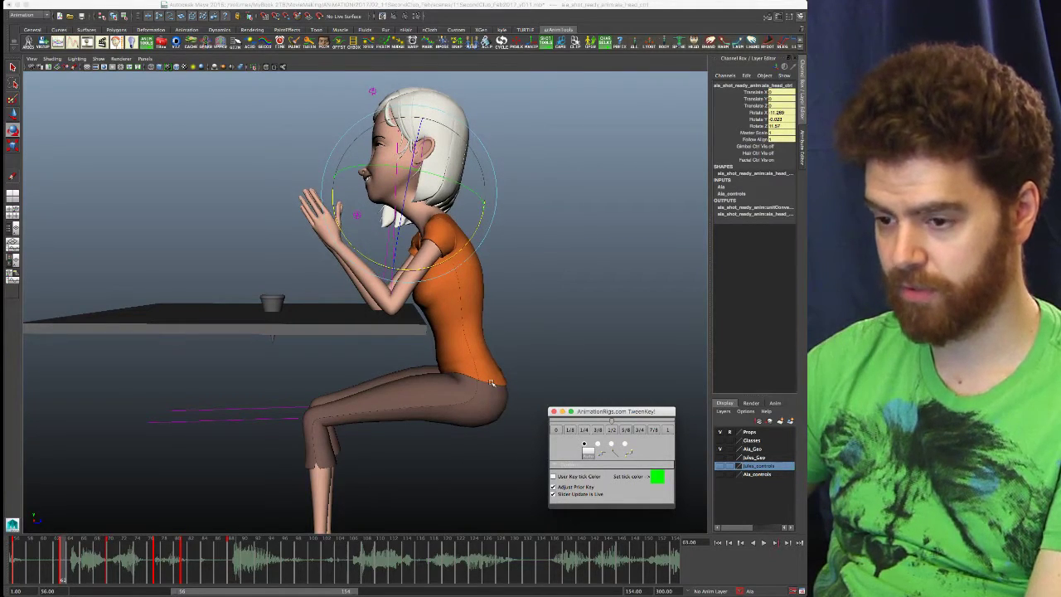
{"action": "key", "text": "comma"}
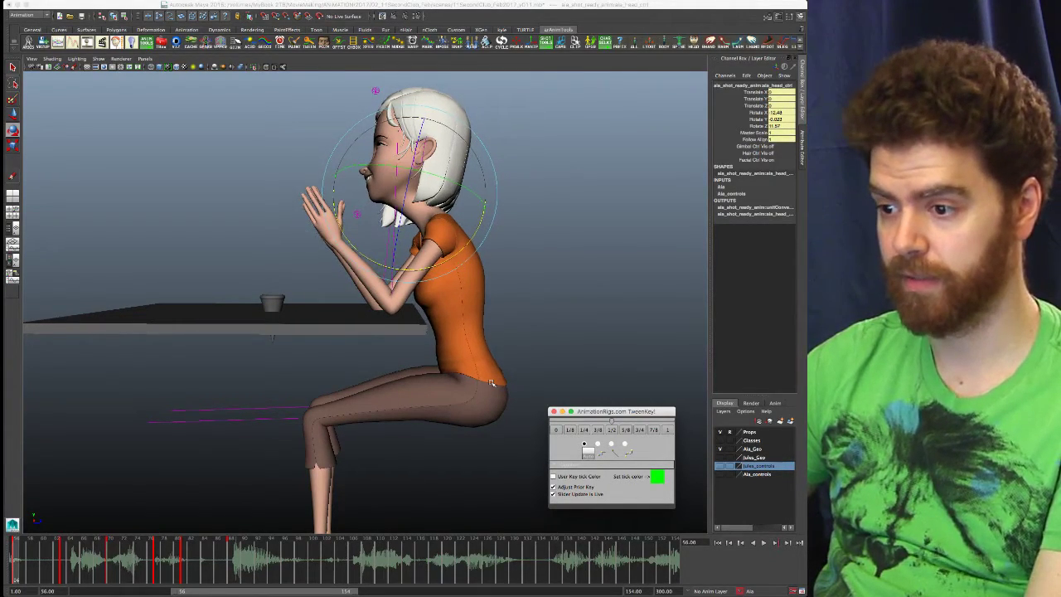
{"action": "key", "text": "period"}
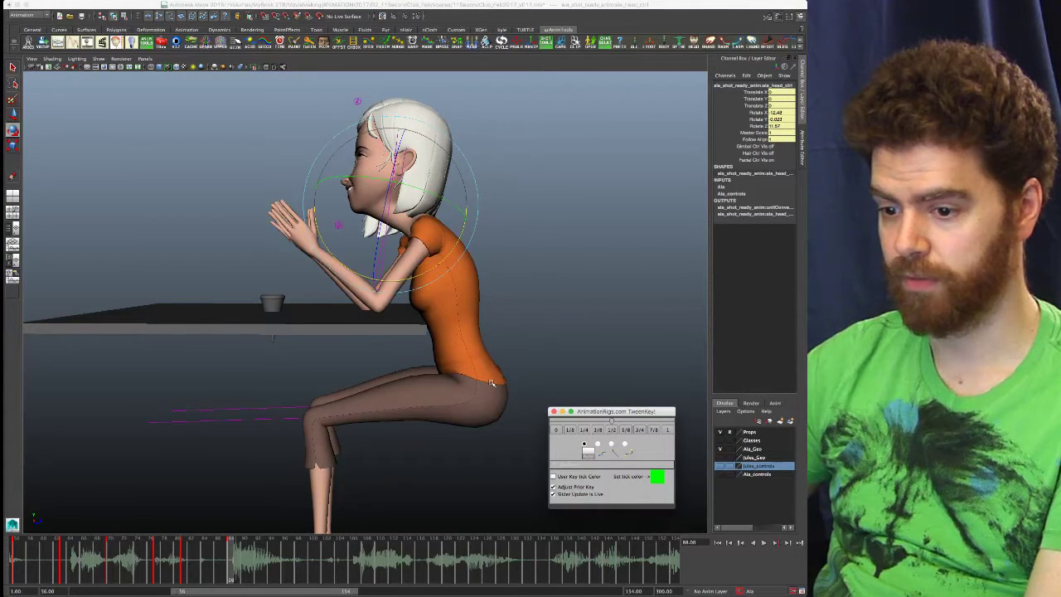
{"action": "key", "text": "comma"}
{"action": "key", "text": "period"}
{"action": "key", "text": "period"}
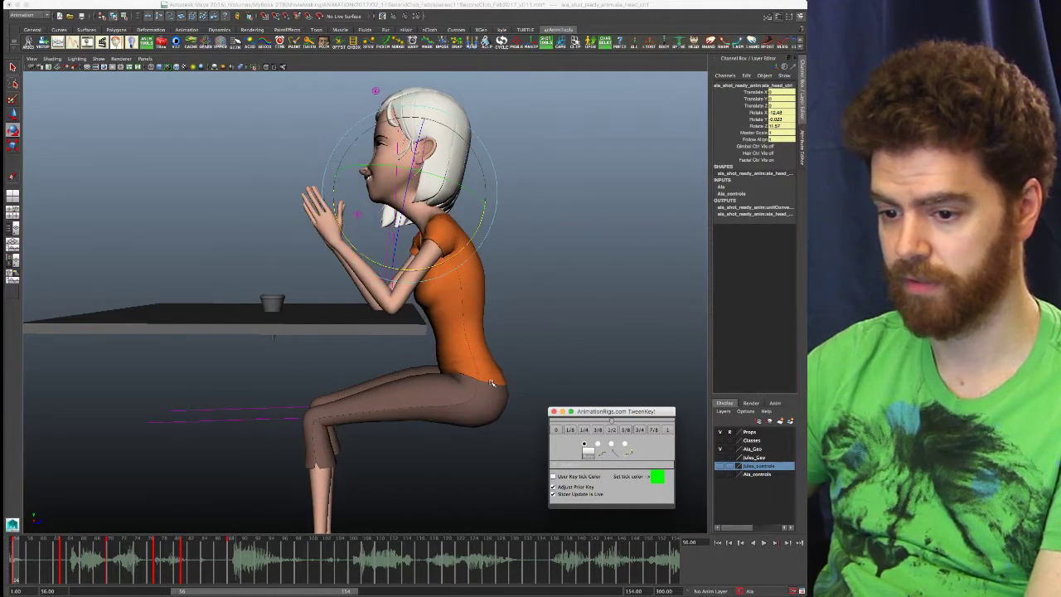
- Enlarge the shot camera view, clear the control selection and compare the keyed poses at frames 56, 63 and 70
{"action": "key", "text": "space"}
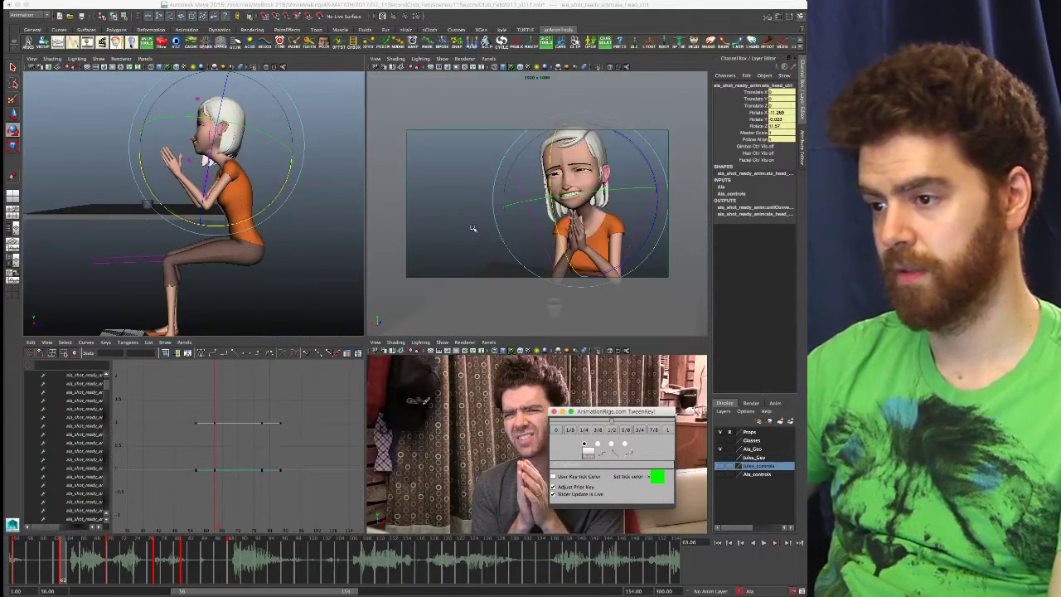
{"action": "key", "text": "space"}
{"action": "left_click", "coordinate": [284, 170]}
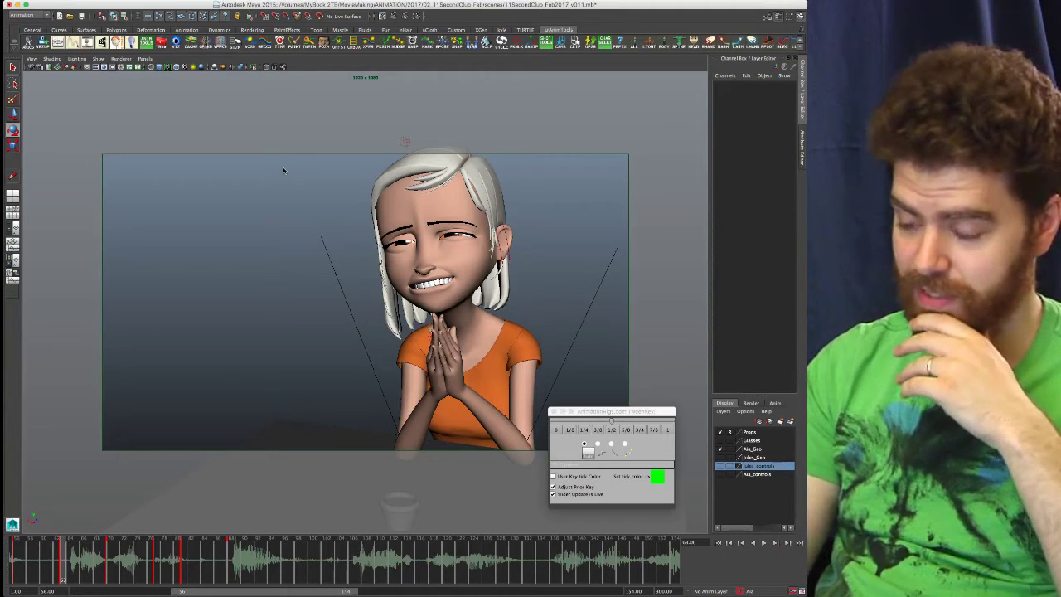
{"action": "key", "text": "period"}
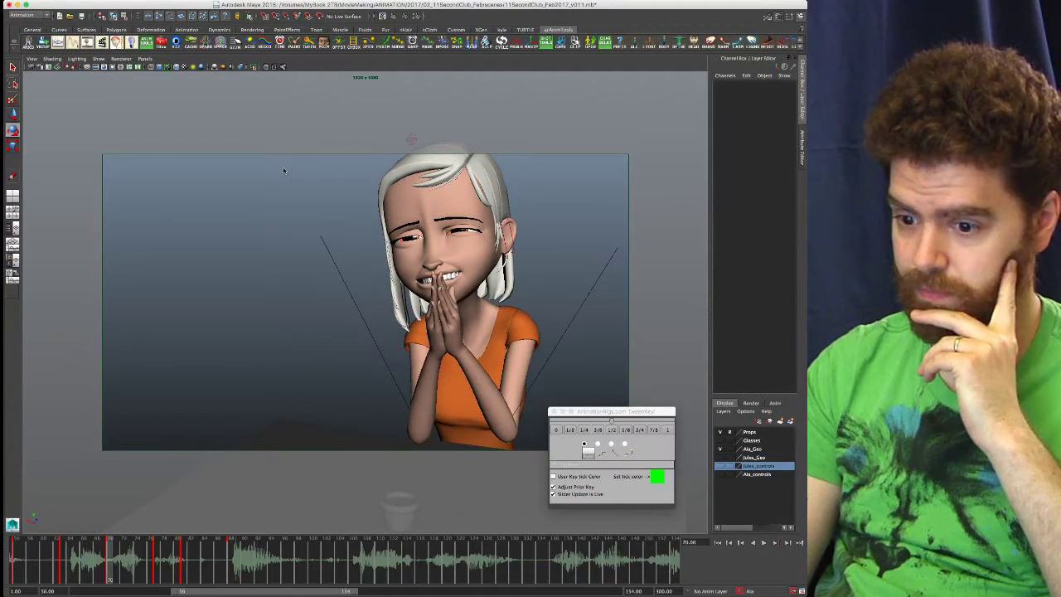
{"action": "key", "text": "comma"}
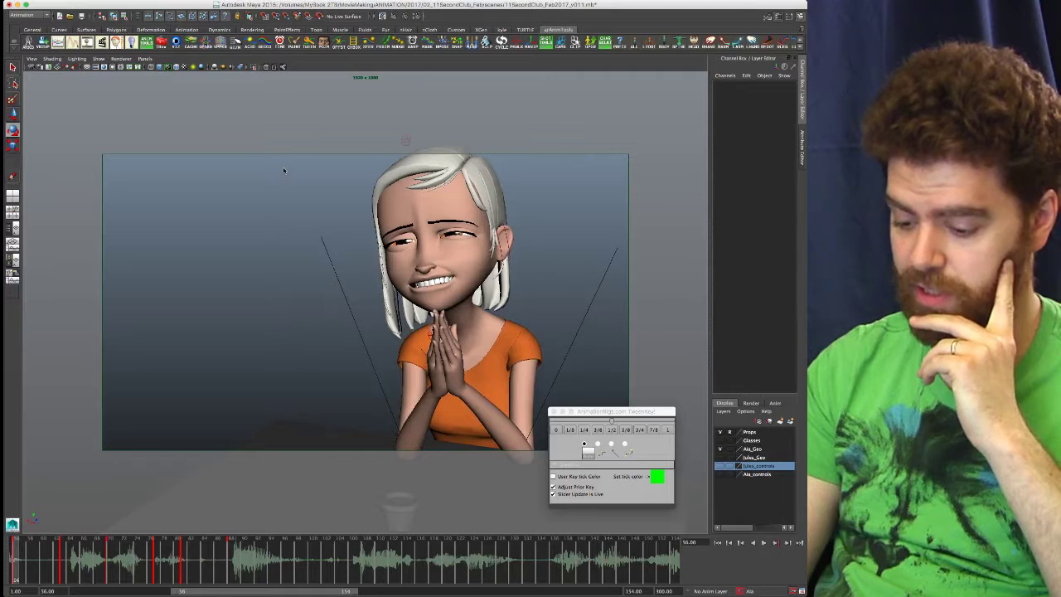
{"action": "key", "text": "comma"}
{"action": "key", "text": "comma"}
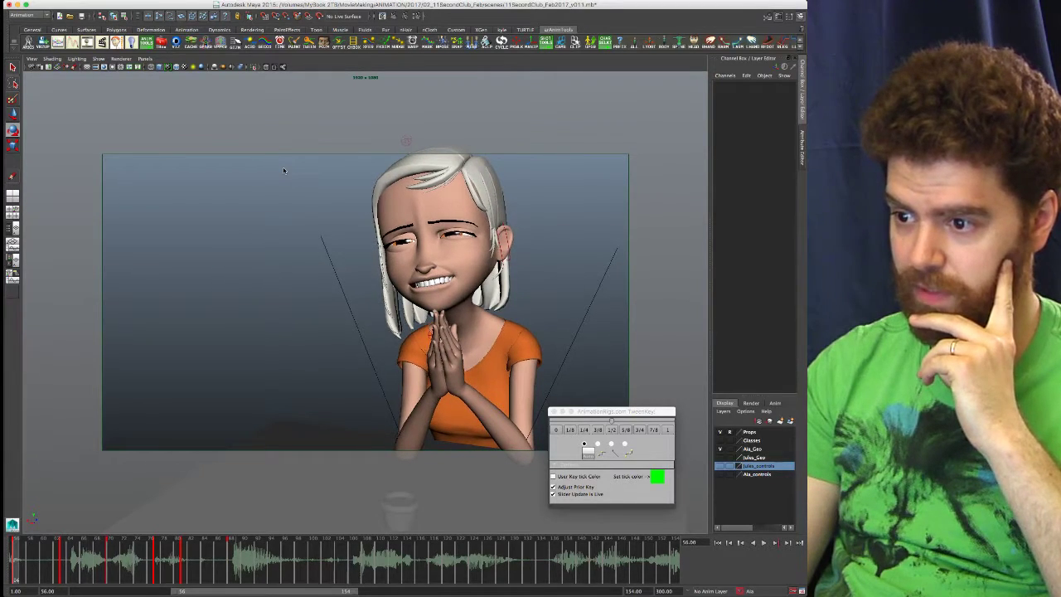
{"action": "key", "text": "period"}
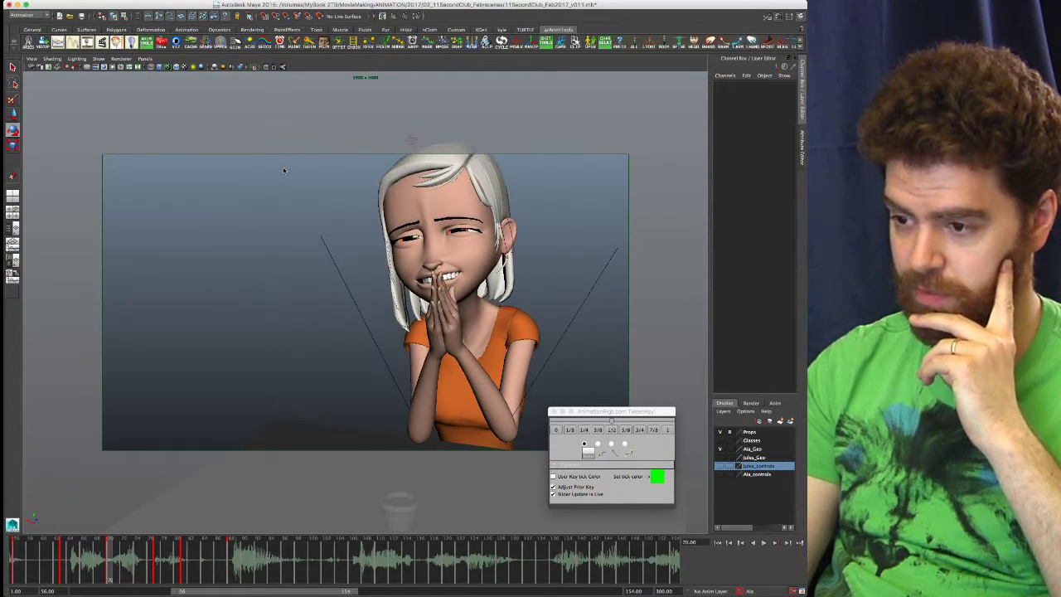
{"action": "key", "text": "comma"}
{"action": "key", "text": "period"}
{"action": "key", "text": "comma"}
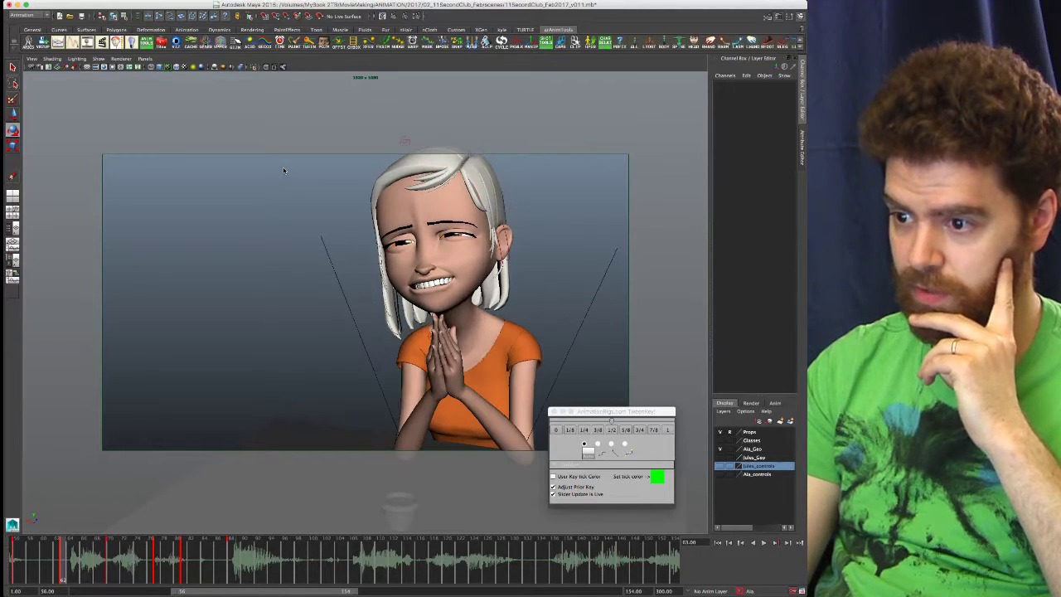
{"action": "key", "text": "period"}
{"action": "key", "text": "comma"}
{"action": "key", "text": "period"}
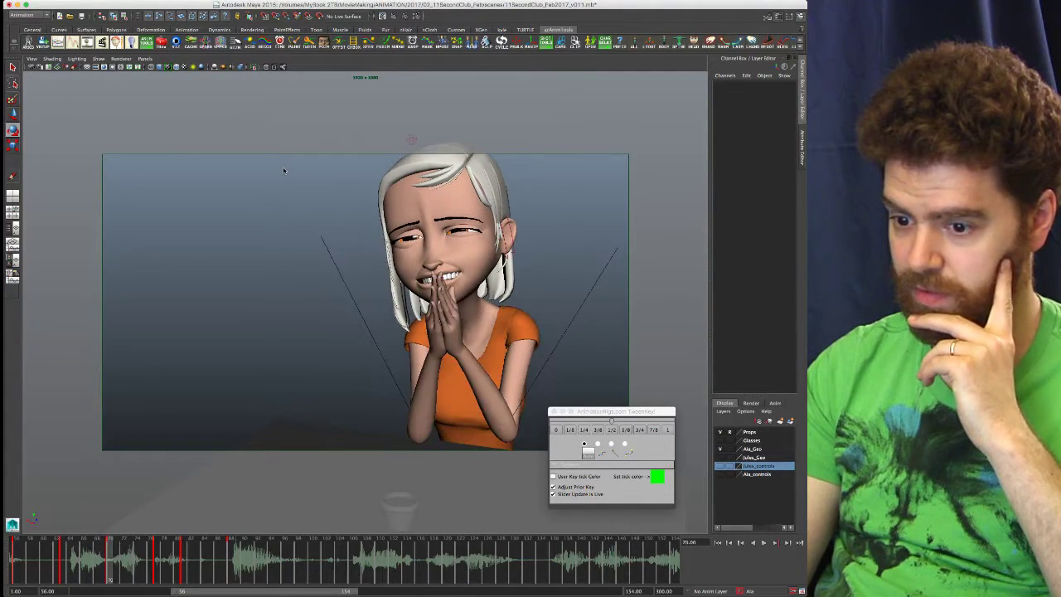
{"action": "key", "text": "period"}
{"action": "key", "text": "comma"}
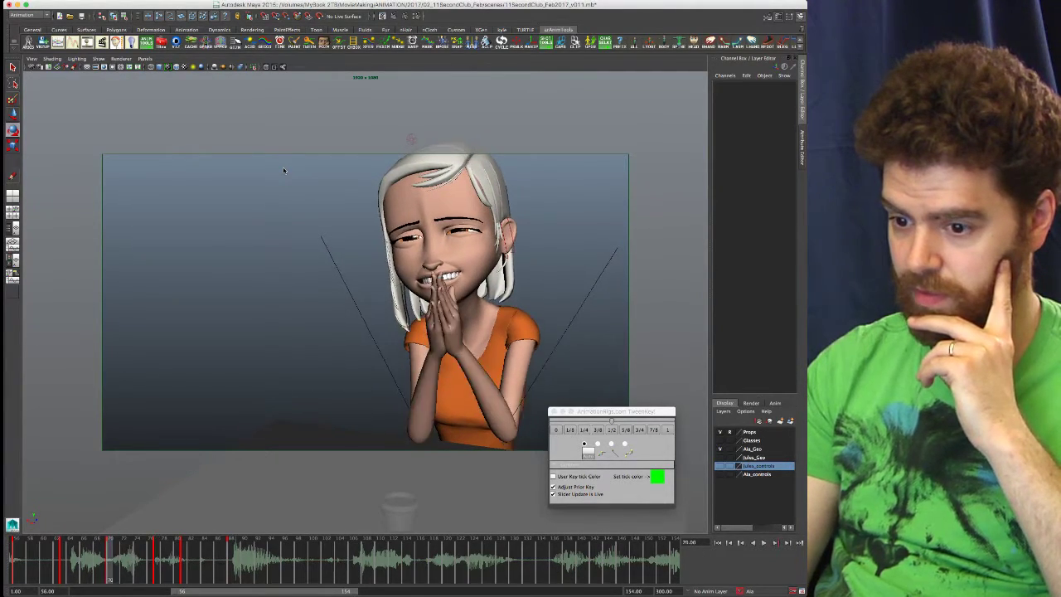
{"action": "key", "text": "period"}
{"action": "key", "text": "comma"}
{"action": "key", "text": "comma"}
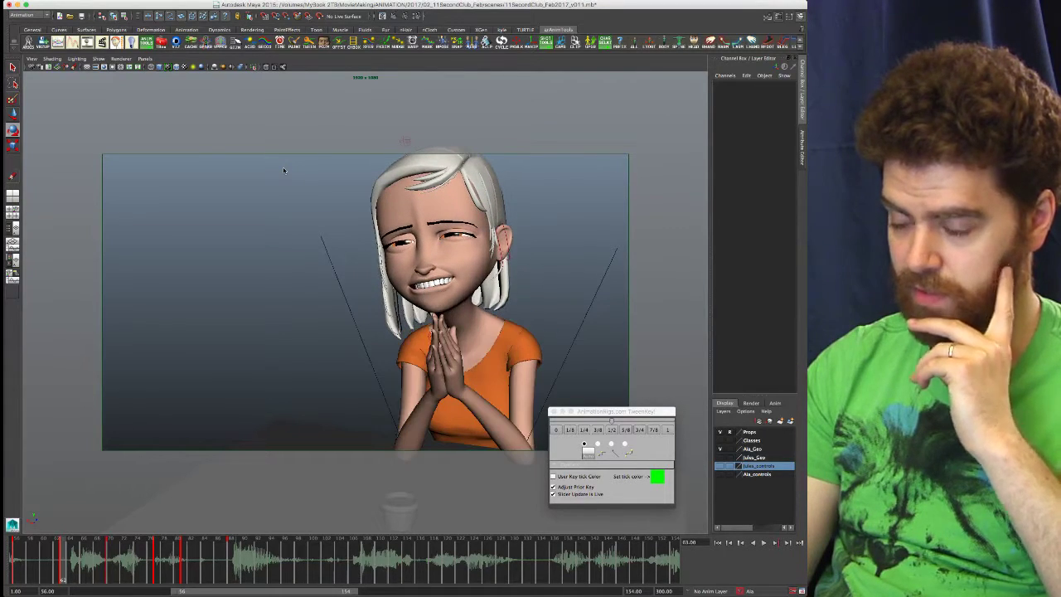
- Enlarge the side view and compare the character's lean between the keyed poses at frames 63 and 70
{"action": "key", "text": "space"}
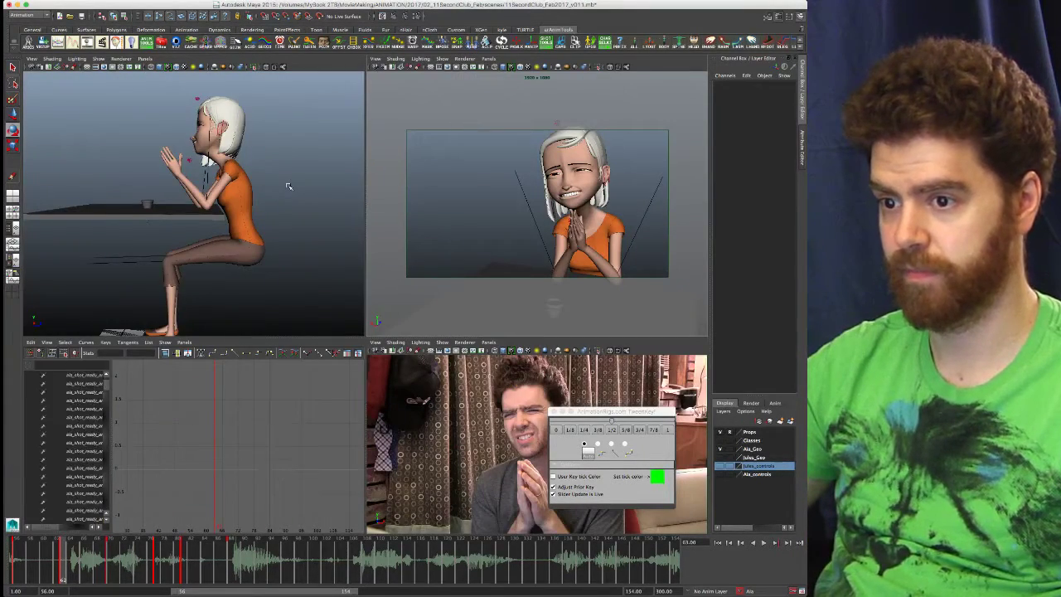
{"action": "key", "text": "space"}
{"action": "key", "text": "period"}
{"action": "key", "text": "comma"}
{"action": "key", "text": "period"}
{"action": "key", "text": "comma"}
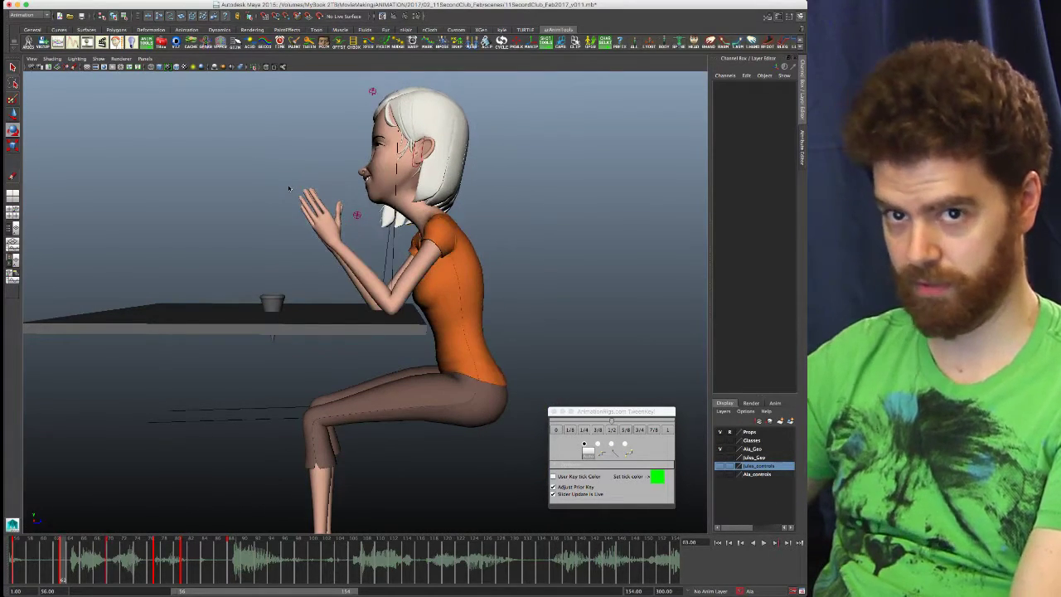
{"action": "key", "text": "period"}
{"action": "key", "text": "comma"}
{"action": "key", "text": "period"}
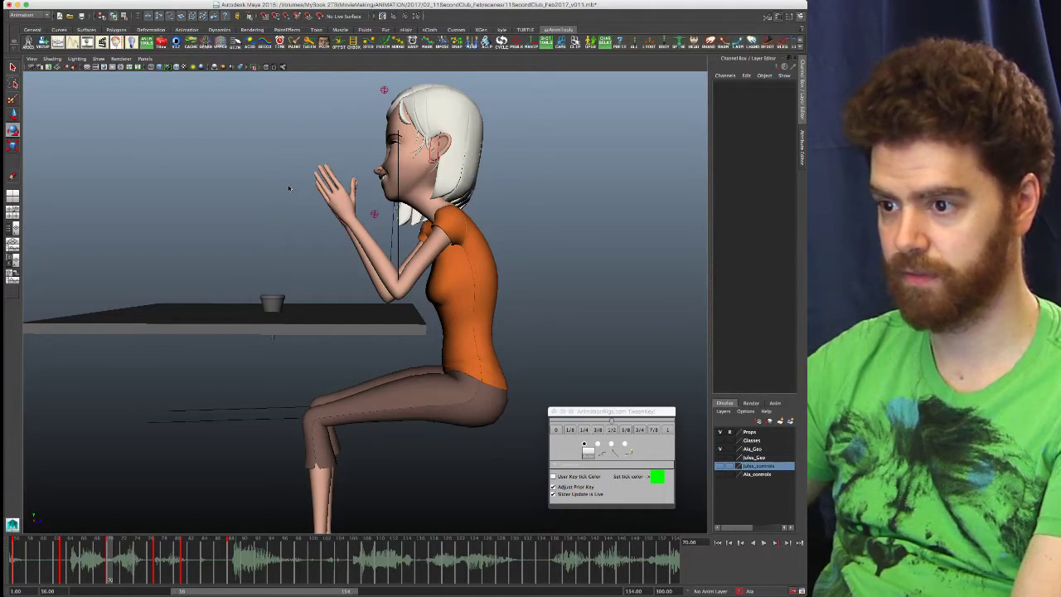
{"action": "key", "text": "period"}
- Review the keyed poses from frame 63 to 88 in the enlarged shot camera view, and go to frame 103
{"action": "key", "text": "space"}
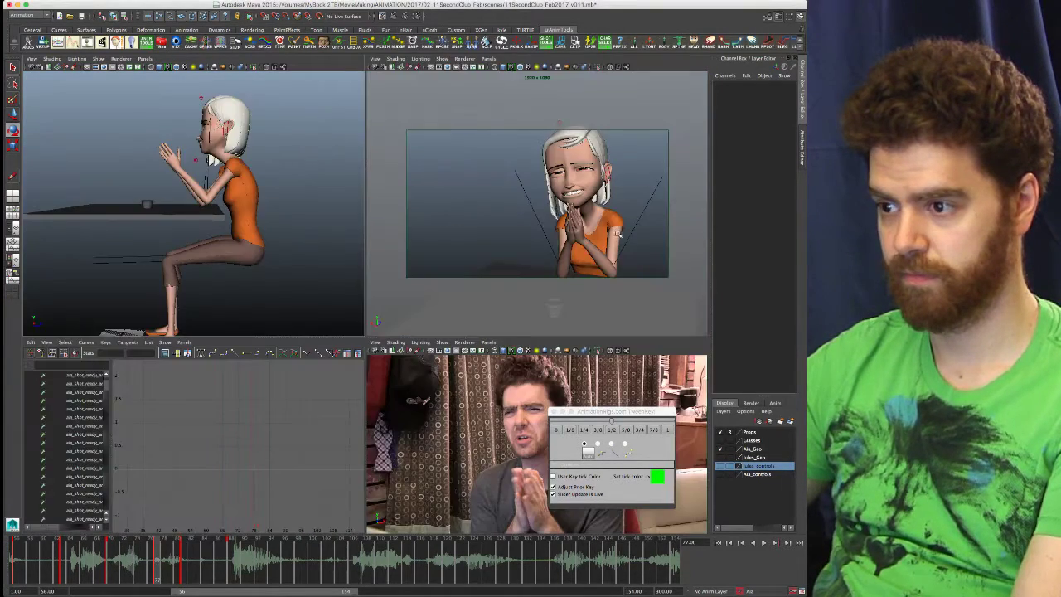
{"action": "key", "text": "period"}
{"action": "key", "text": "space"}
{"action": "key", "text": "comma"}
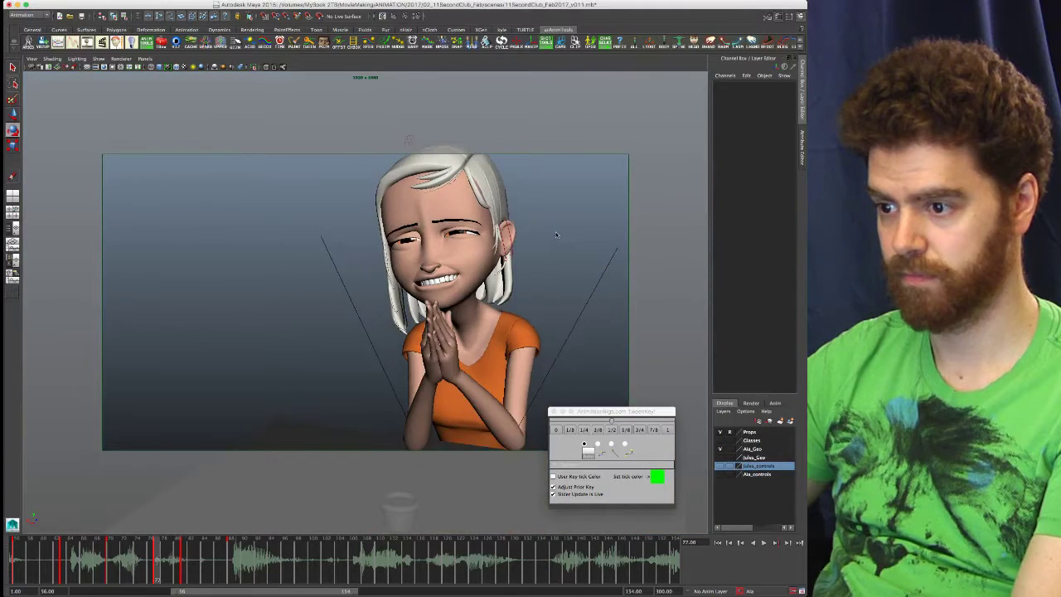
{"action": "key", "text": "comma"}
{"action": "key", "text": "comma"}
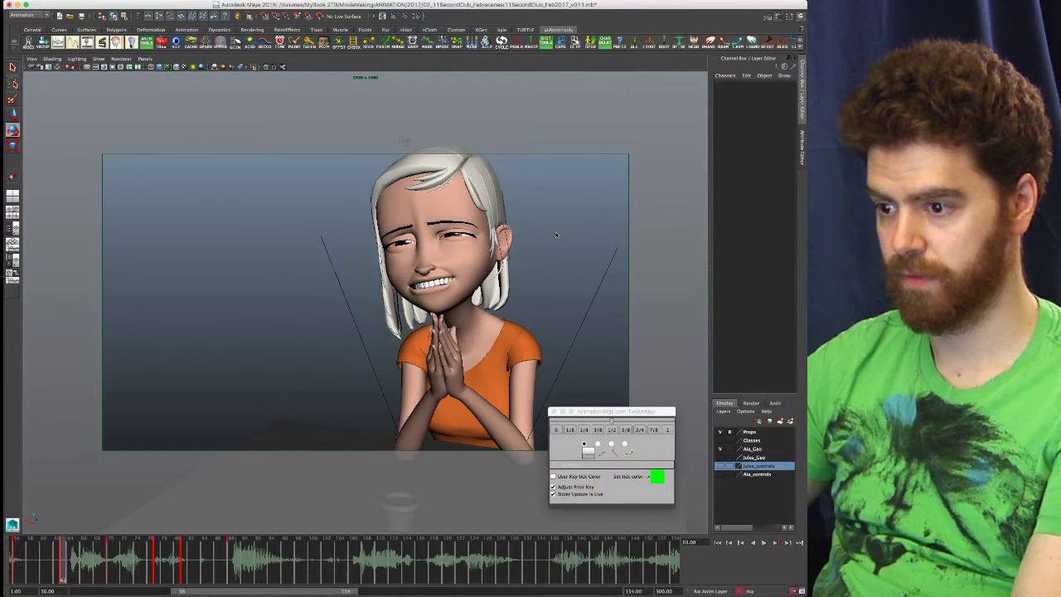
{"action": "key", "text": "period"}
{"action": "key", "text": "period"}
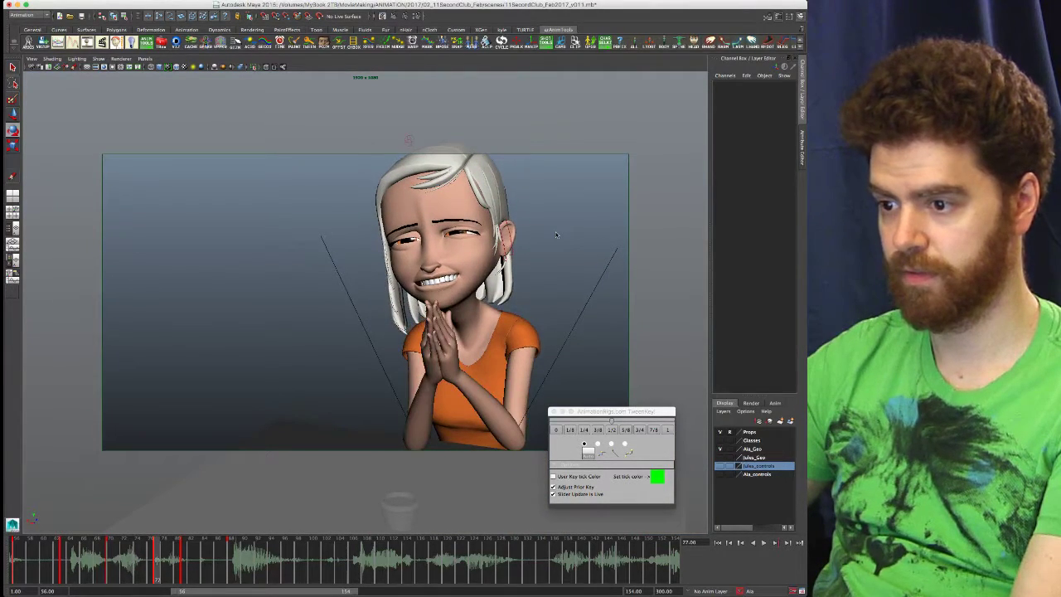
{"action": "key", "text": "period"}
{"action": "key", "text": "period"}
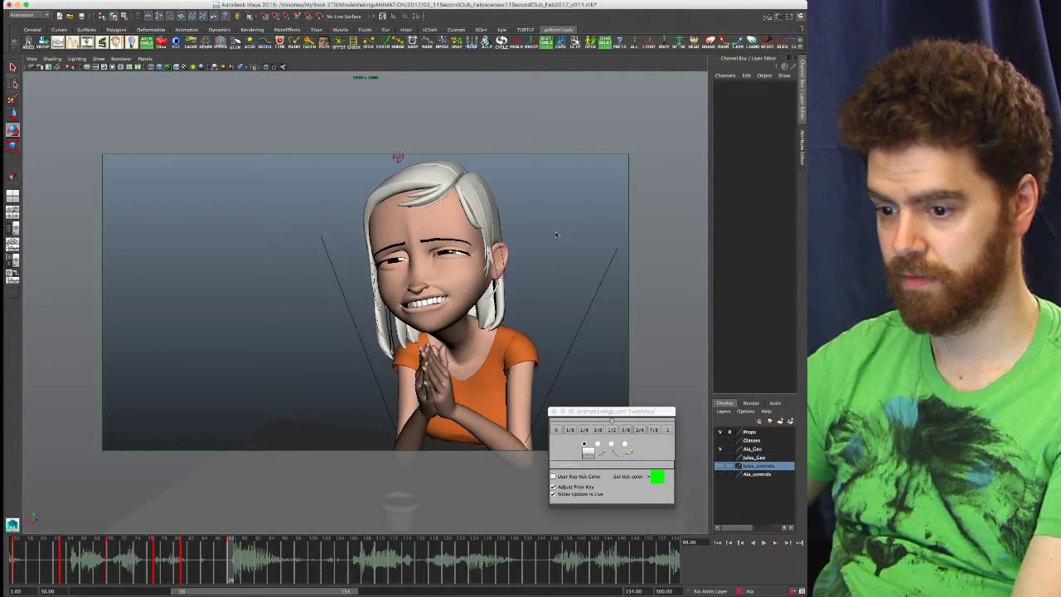
{"action": "key", "text": "comma"}
{"action": "key", "text": "period"}
{"action": "key", "text": "comma"}
{"action": "key", "text": "comma"}
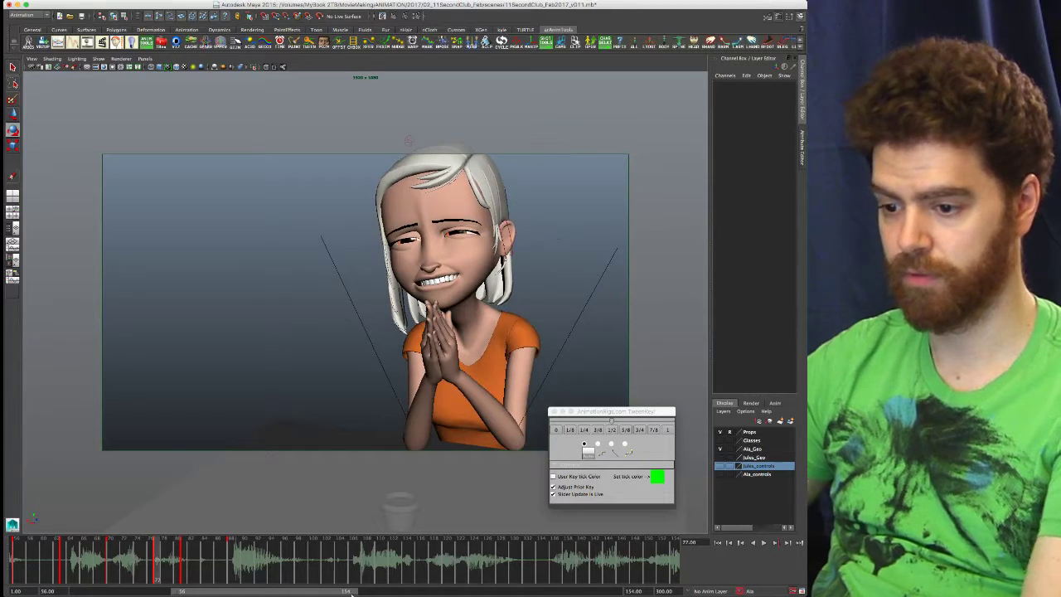
{"action": "left_click", "coordinate": [331, 572]}
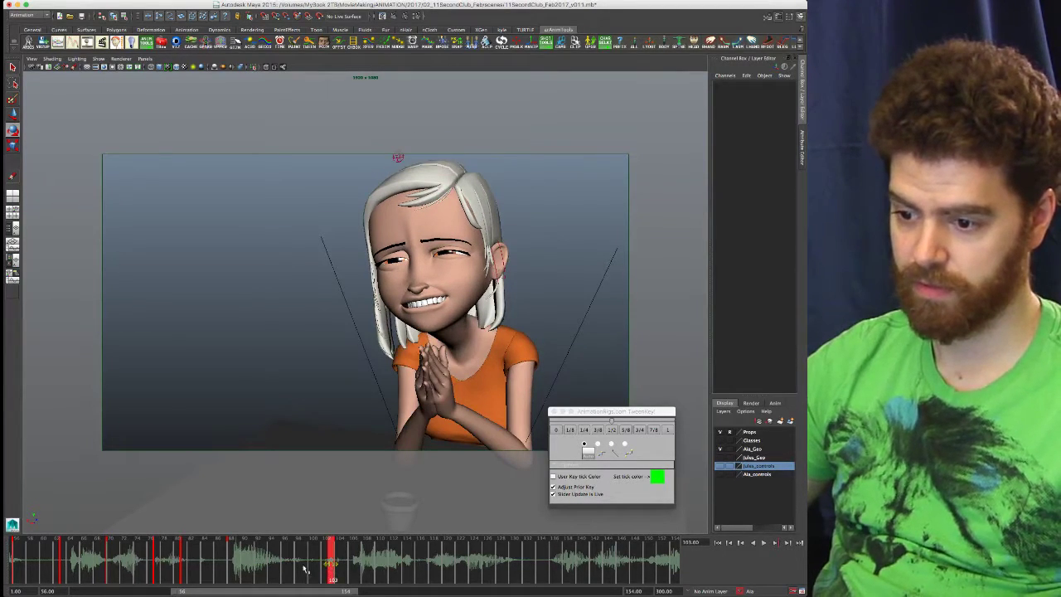
- Playblast the range from frame 56 to 103 and review the movie enlarged before going back to the scene
{"action": "left_click_drag", "start_coordinate": [332, 570], "coordinate": [11, 571], "text": "shift"}
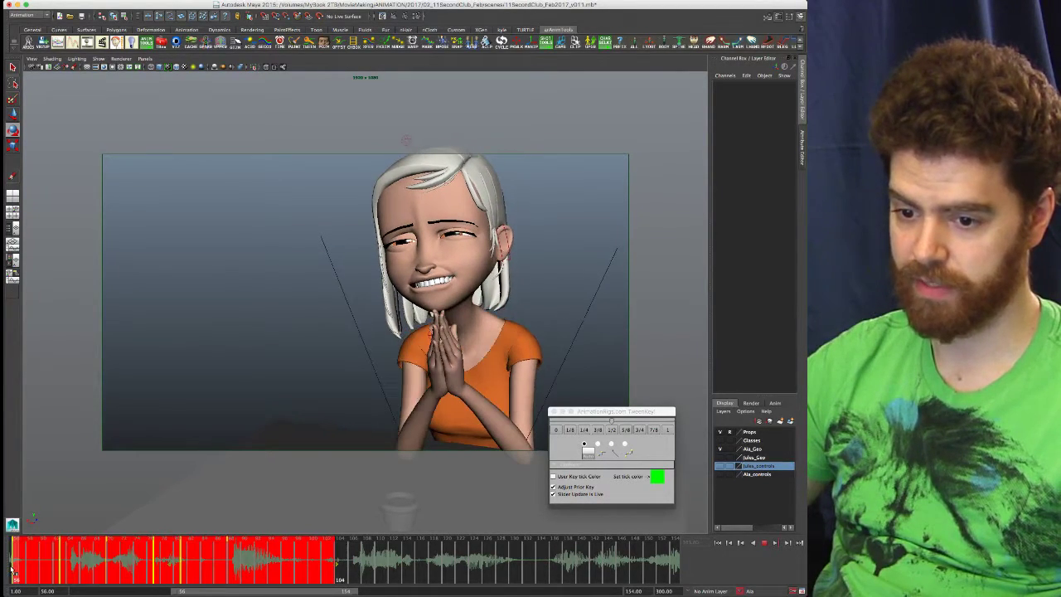
{"action": "right_click", "coordinate": [46, 567]}
{"action": "left_click", "coordinate": [74, 564]}
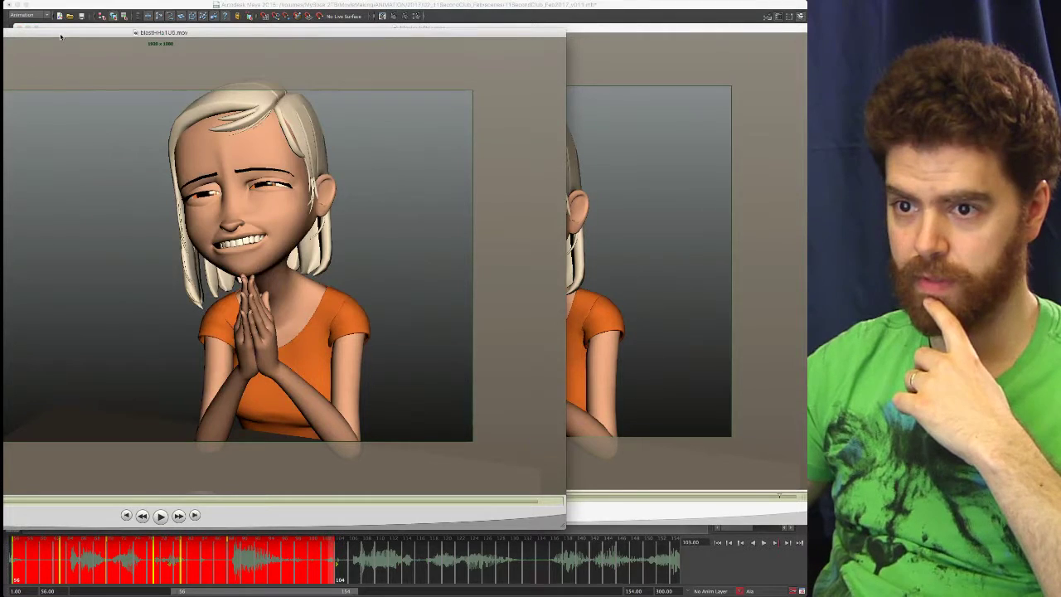
{"action": "left_click_drag", "start_coordinate": [60, 35], "coordinate": [313, 9]}
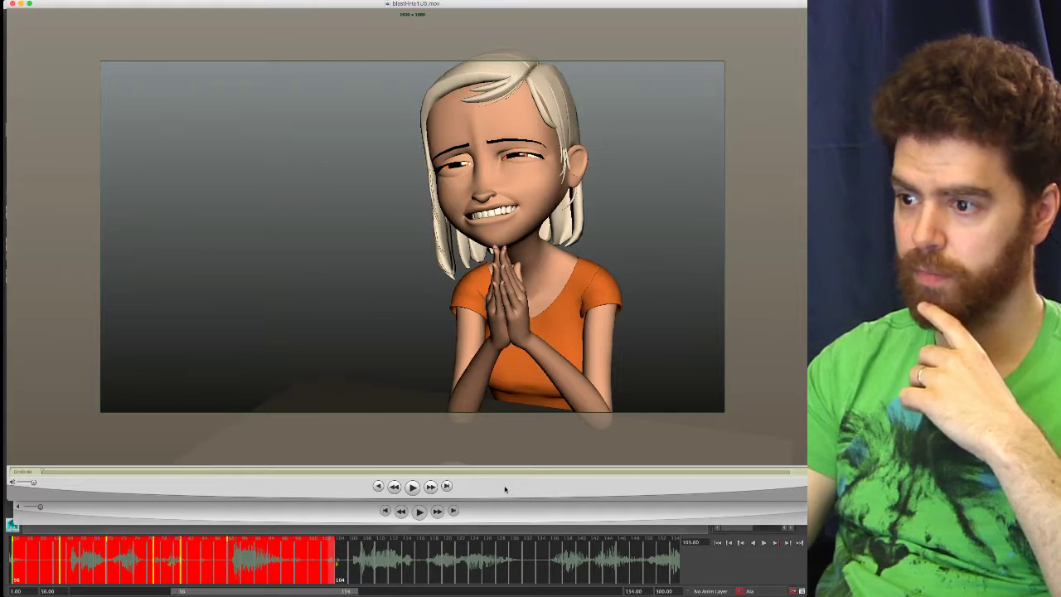
{"action": "key", "text": "space"}
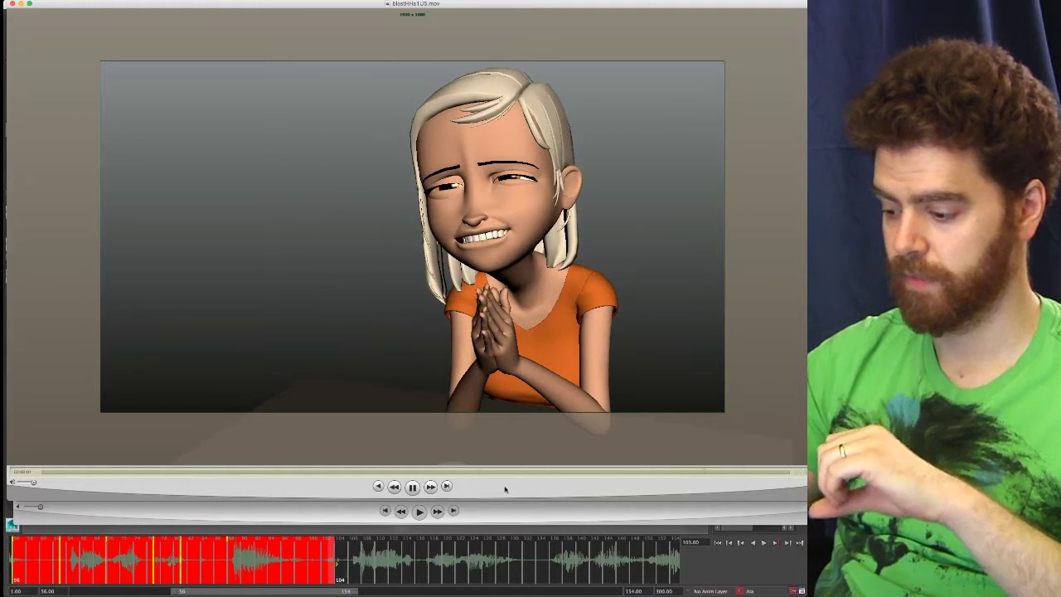
{"action": "key", "text": "XF86AudioRaiseVolume"}
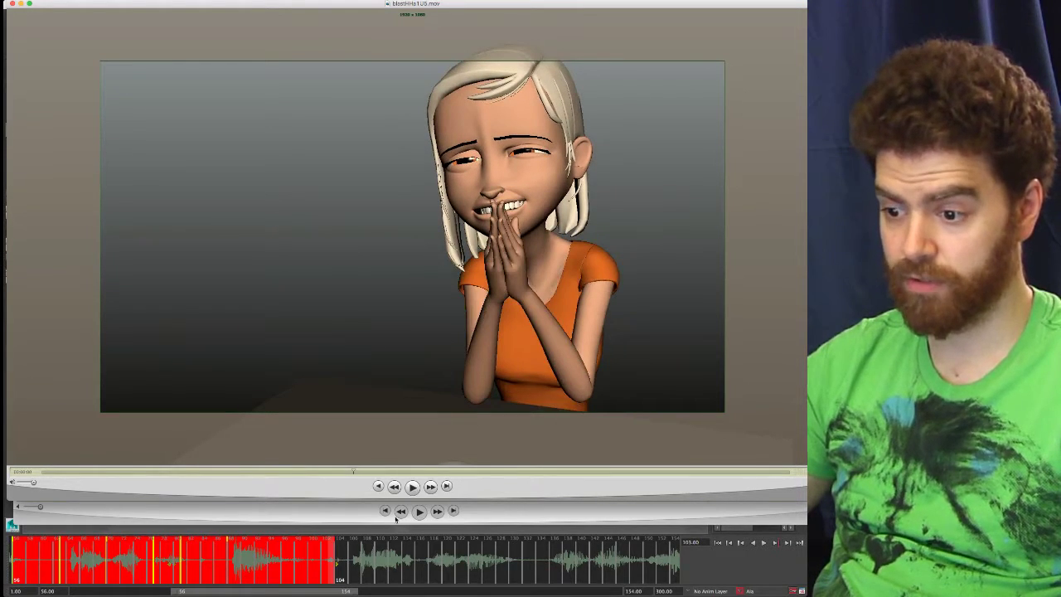
{"action": "left_click", "coordinate": [698, 578]}
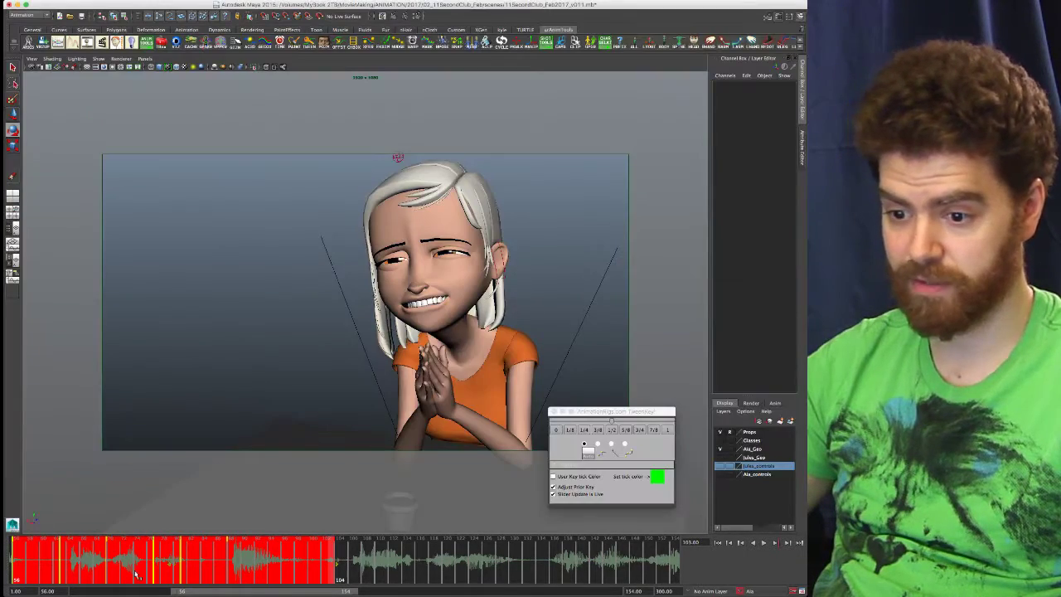
- At frame 63, rotate the neck and head controls slightly to tip the character's head further down
{"action": "left_click_drag", "start_coordinate": [79, 570], "coordinate": [71, 568]}
{"action": "left_click", "coordinate": [63, 569]}
{"action": "key", "text": "XF86AudioMute"}
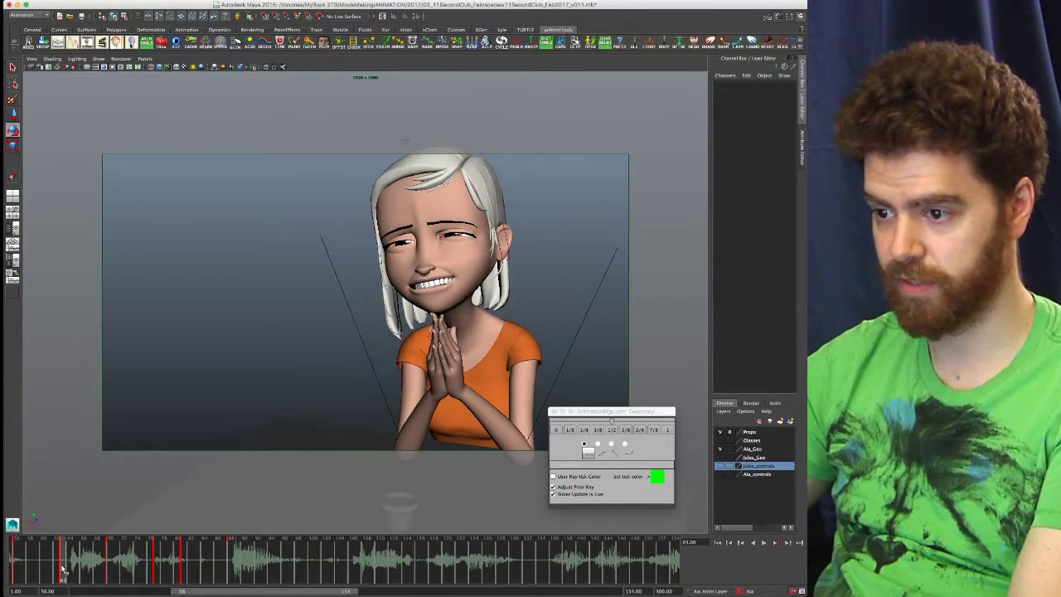
{"action": "left_click_drag", "start_coordinate": [63, 571], "coordinate": [63, 570]}
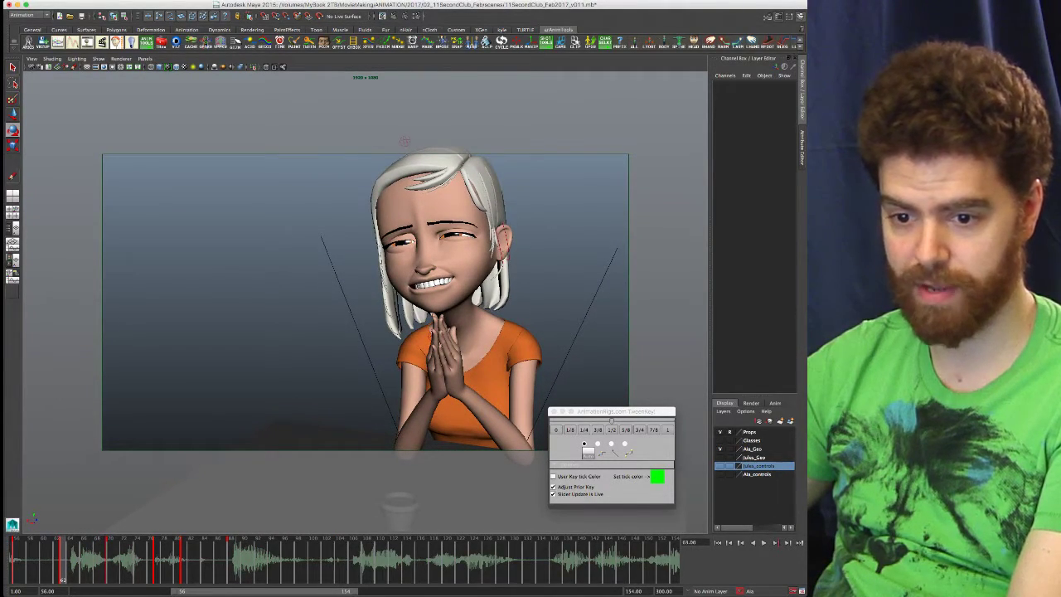
{"action": "left_click", "coordinate": [21, 514]}
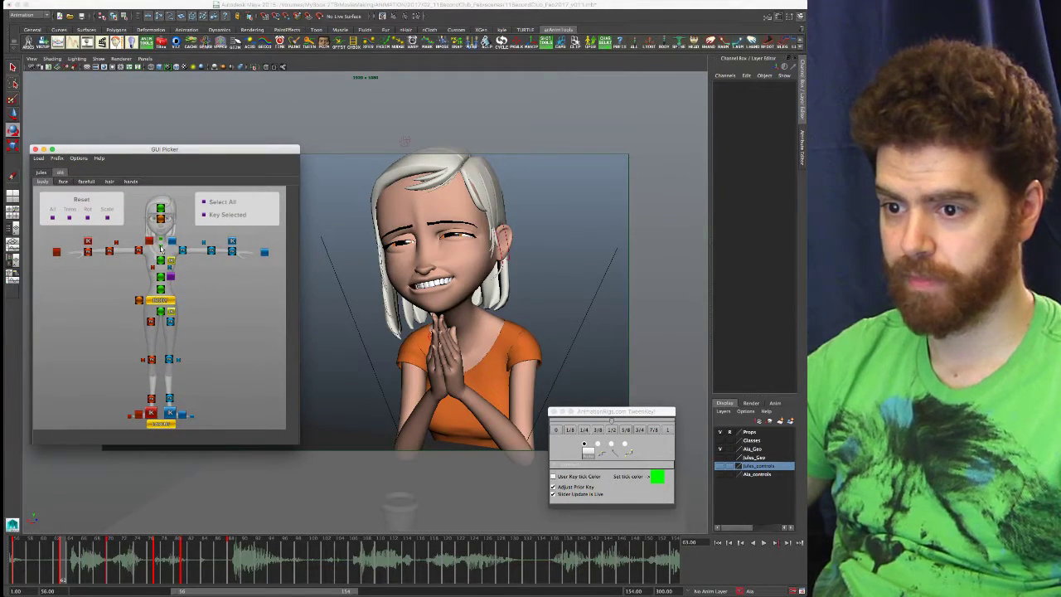
{"action": "left_click", "coordinate": [162, 248]}
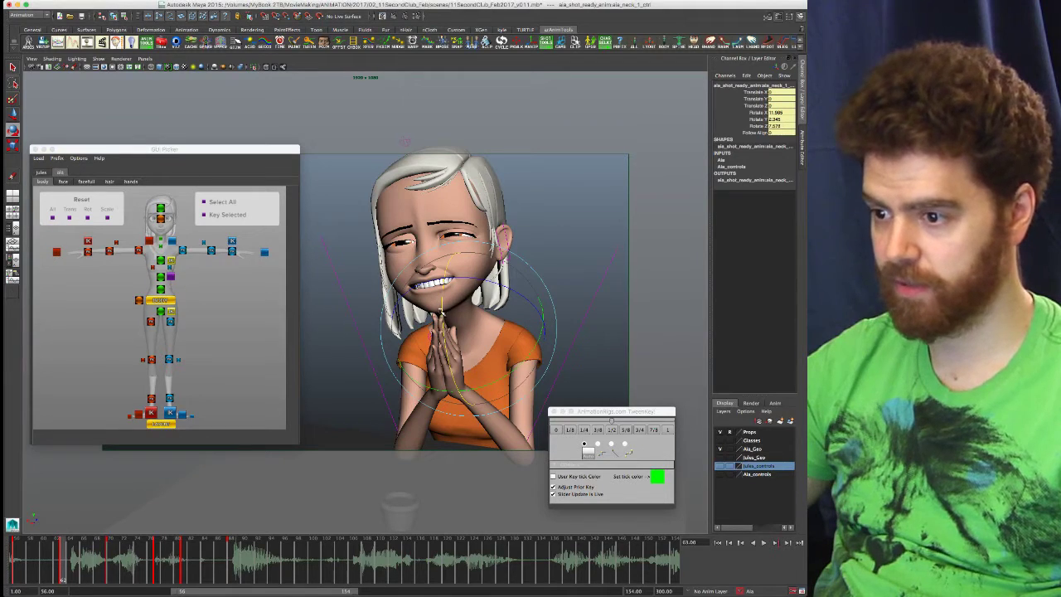
{"action": "left_click_drag", "start_coordinate": [442, 312], "coordinate": [444, 317]}
{"action": "left_click", "coordinate": [162, 211]}
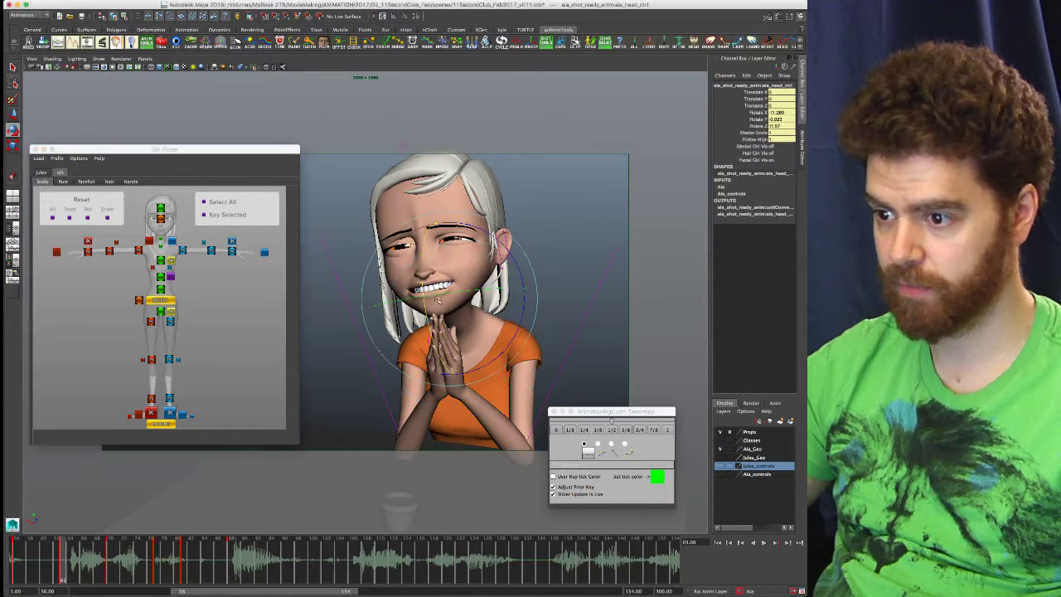
{"action": "left_click_drag", "start_coordinate": [423, 310], "coordinate": [424, 312]}
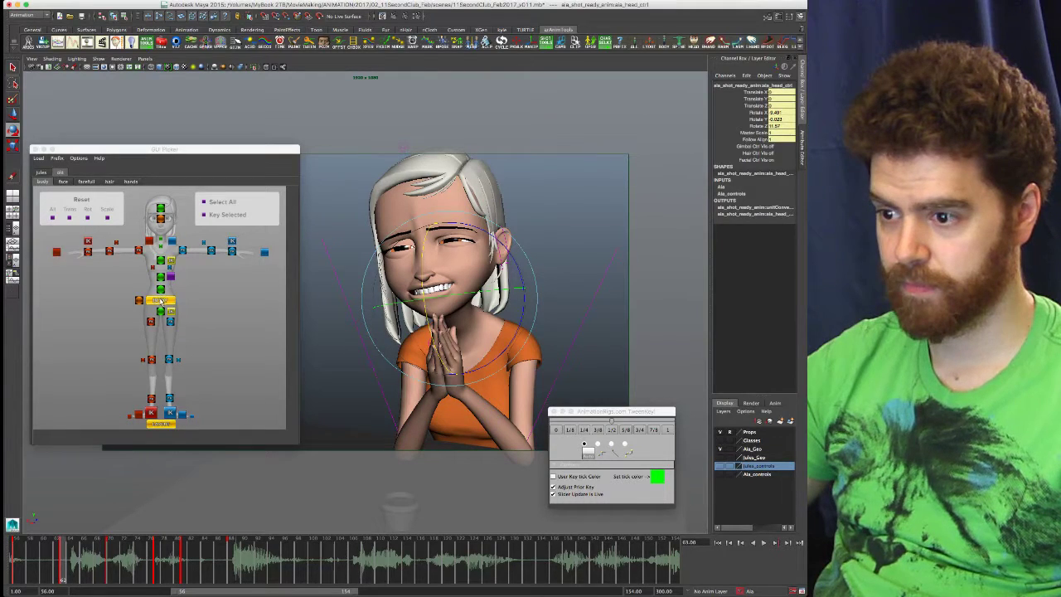
- Lean the COG control slightly further forward at frame 63 and compare the pose with frames 56 and 70
{"action": "left_click", "coordinate": [160, 299]}
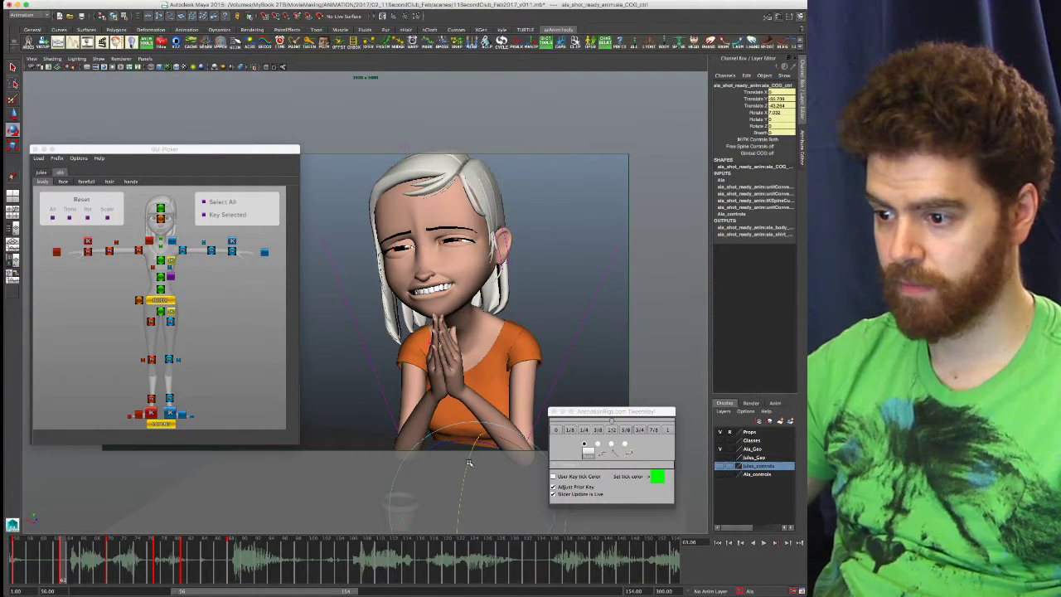
{"action": "left_click_drag", "start_coordinate": [468, 463], "coordinate": [470, 463]}
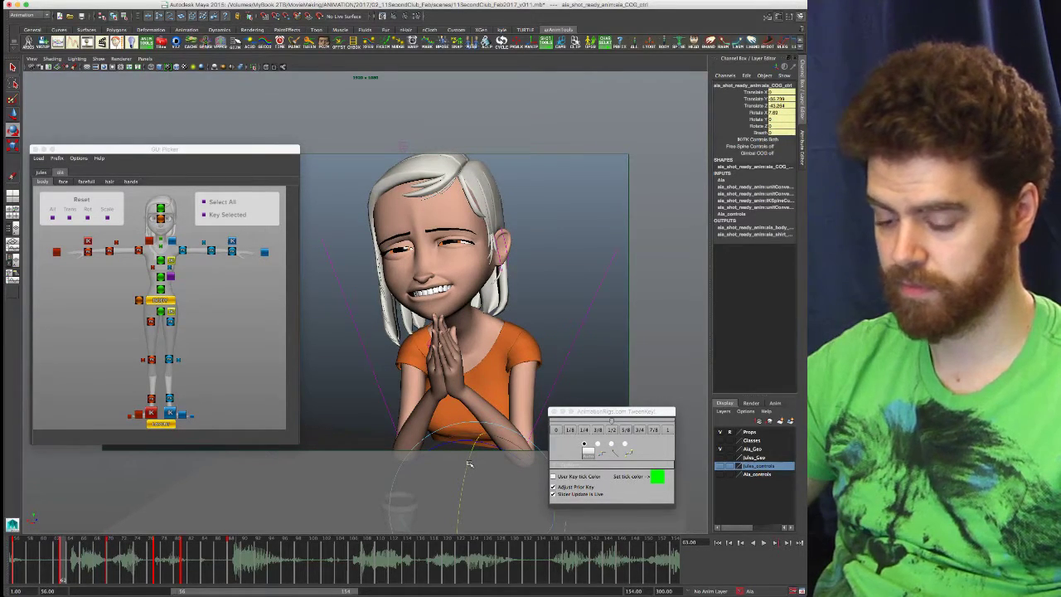
{"action": "key", "text": "comma"}
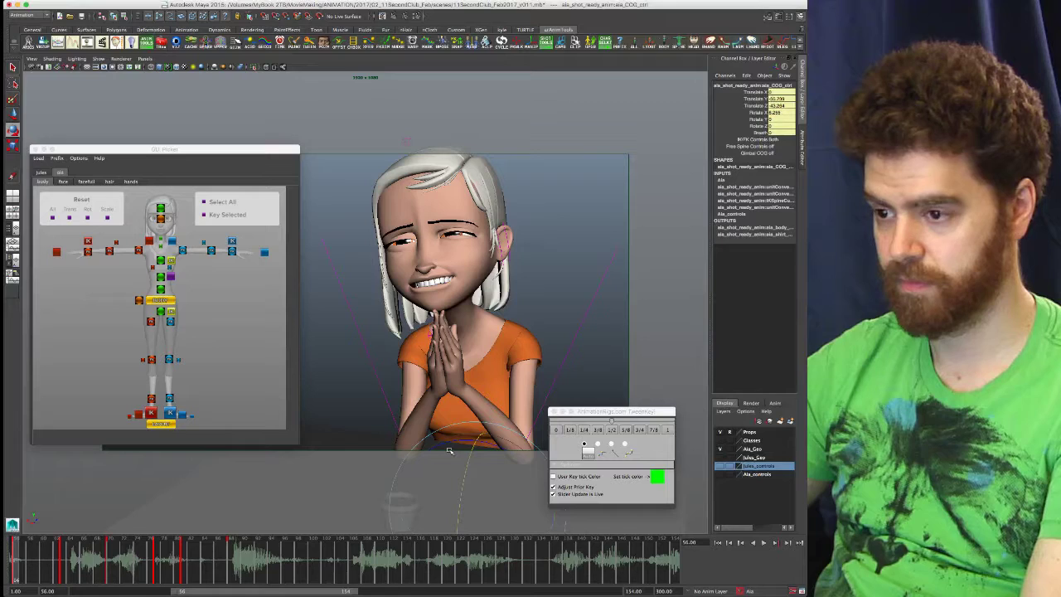
{"action": "key", "text": "alt+period"}
{"action": "key", "text": "period"}
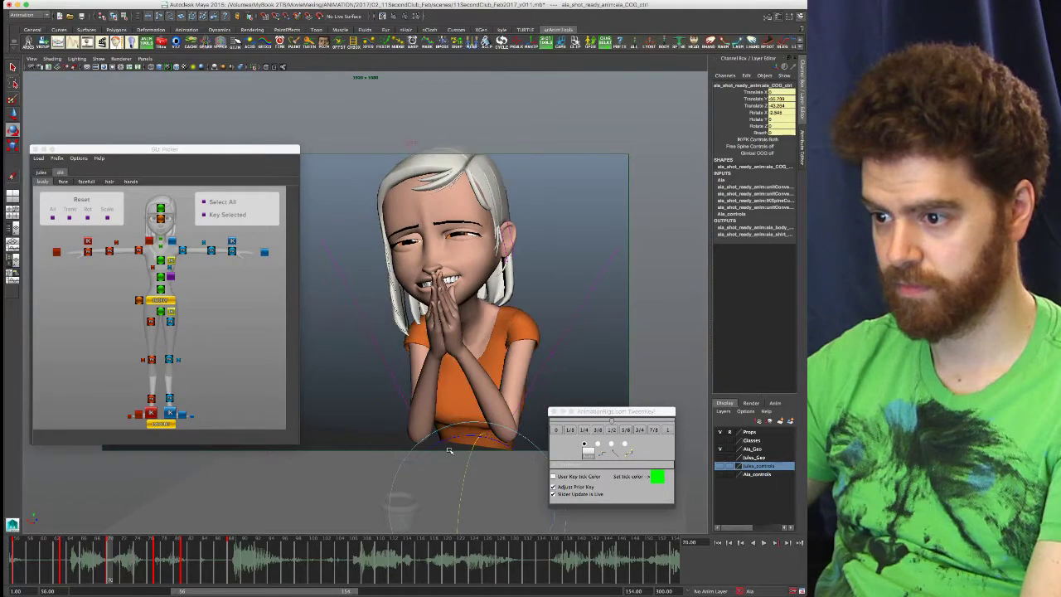
{"action": "key", "text": "comma"}
{"action": "key", "text": "period"}
{"action": "key", "text": "comma"}
{"action": "key", "text": "period"}
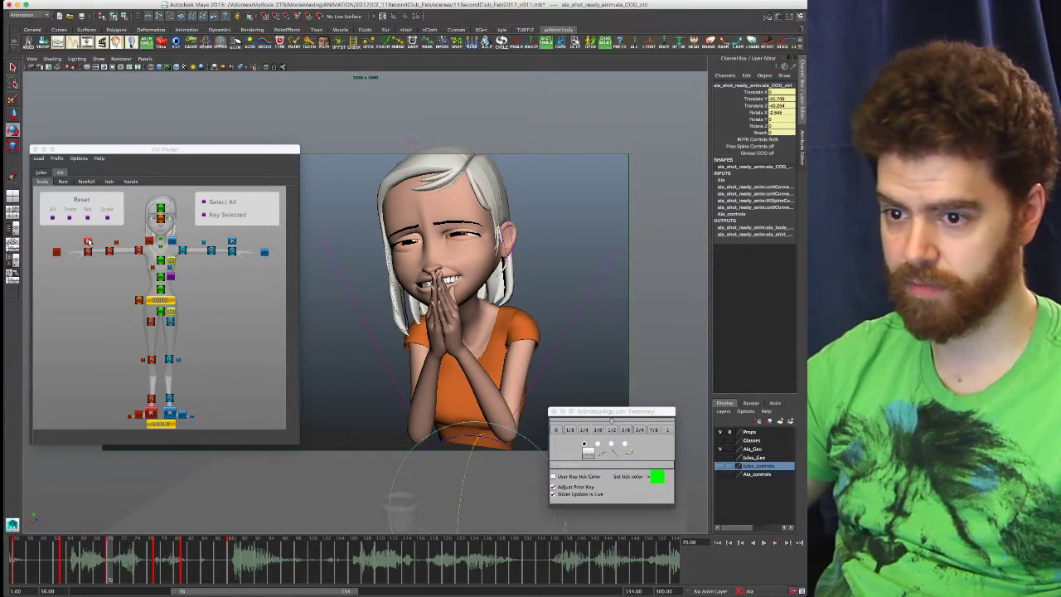
{"action": "left_click", "coordinate": [234, 241]}
{"action": "left_click", "coordinate": [236, 241]}
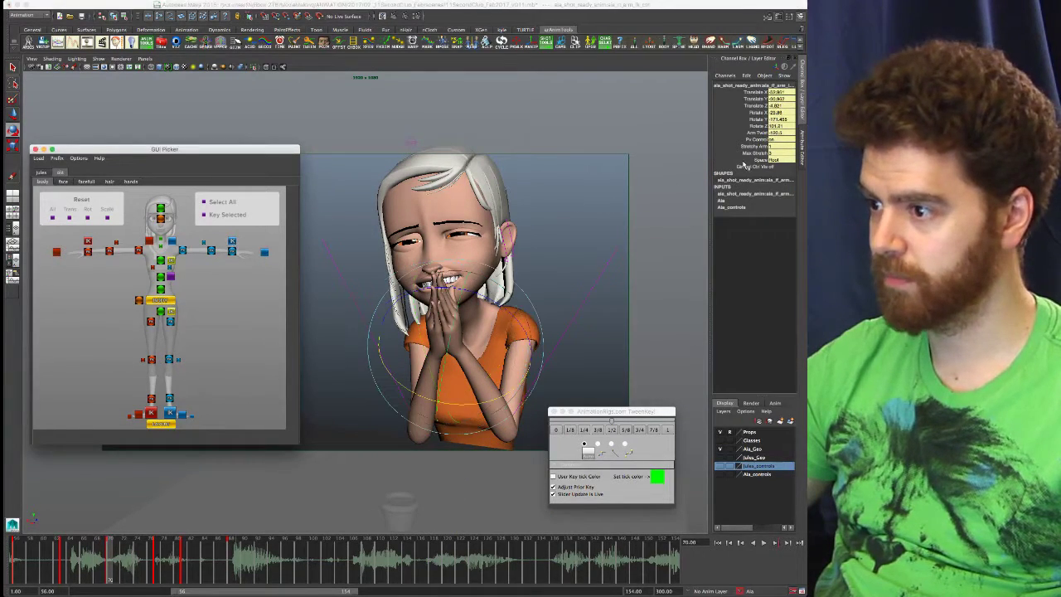
{"action": "left_click", "coordinate": [760, 134]}
{"action": "middle_click_drag", "start_coordinate": [514, 316], "coordinate": [540, 313]}
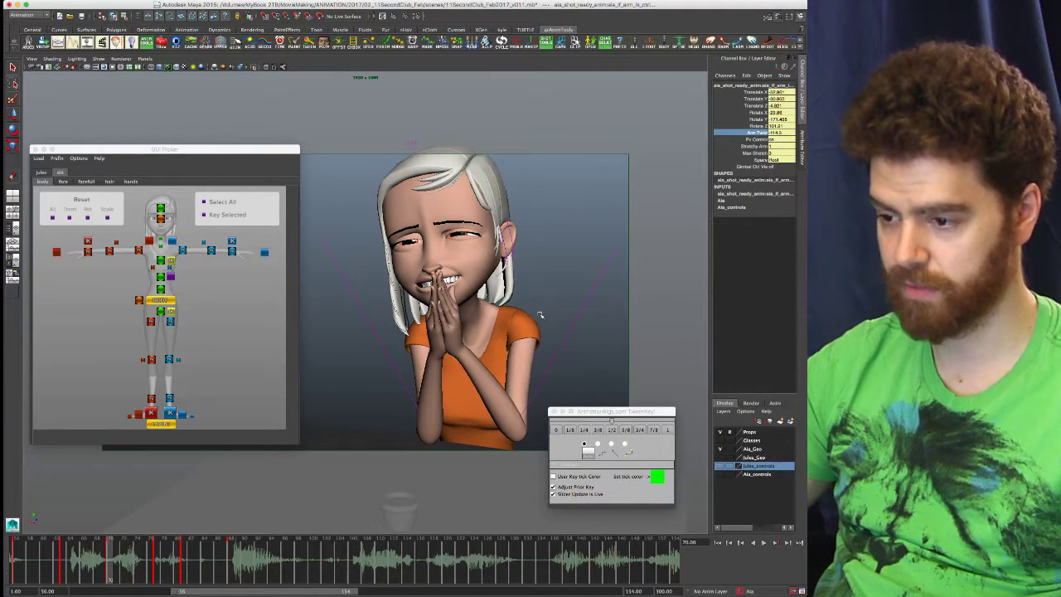
- Adjust the left arm IK control's Arm Twist at frame 70 to swing the left elbow slightly outward
{"action": "left_click", "coordinate": [233, 244]}
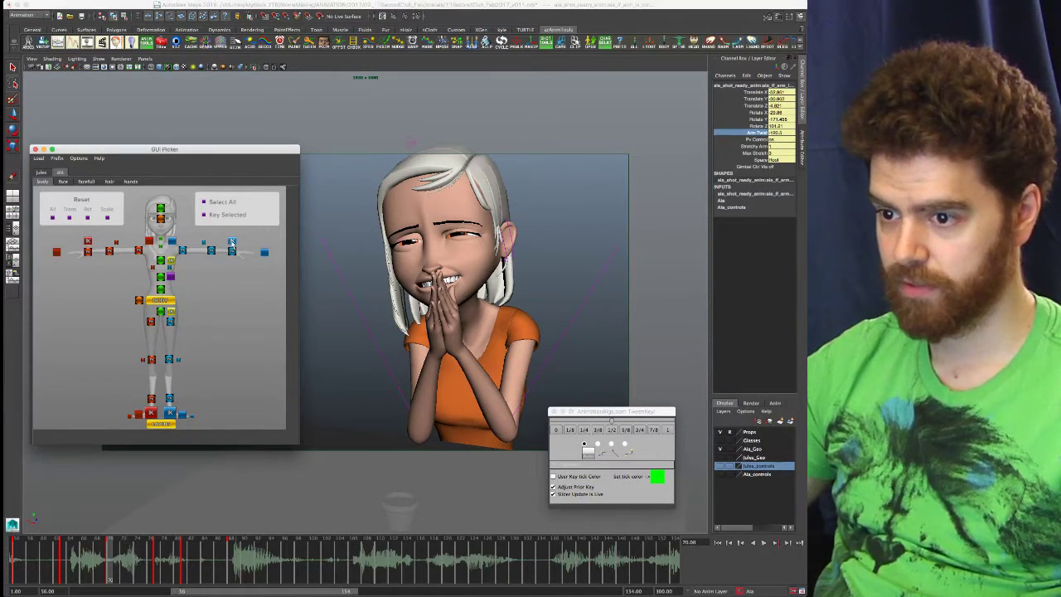
{"action": "left_click", "coordinate": [738, 132]}
{"action": "middle_click_drag", "start_coordinate": [548, 342], "coordinate": [578, 338]}
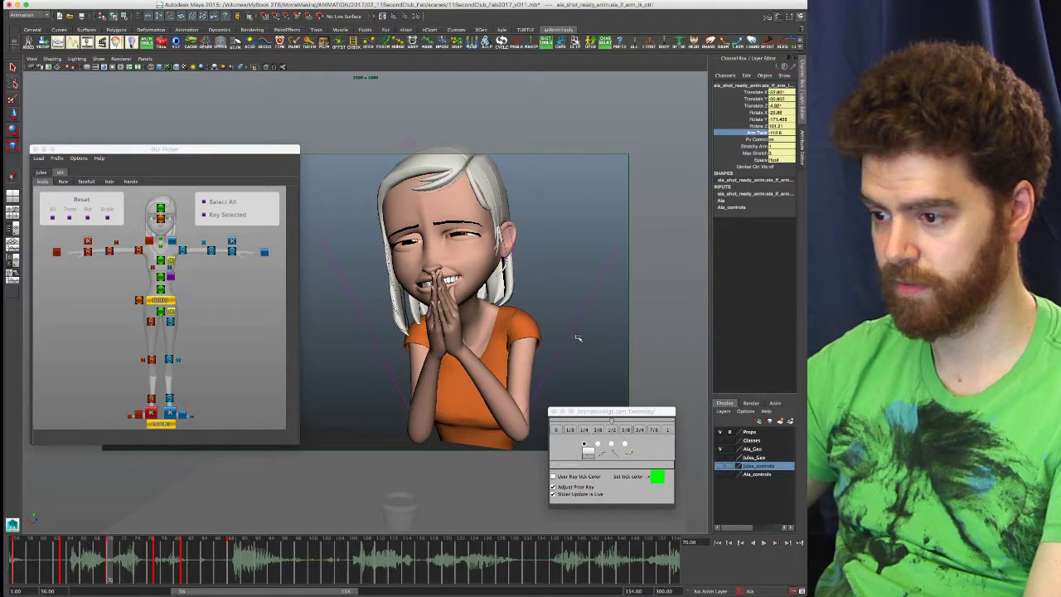
- Adjust the right arm IK control's Arm Twist at frame 70 to swing that elbow outward, and compare frames 63 and 70
{"action": "left_click", "coordinate": [88, 241]}
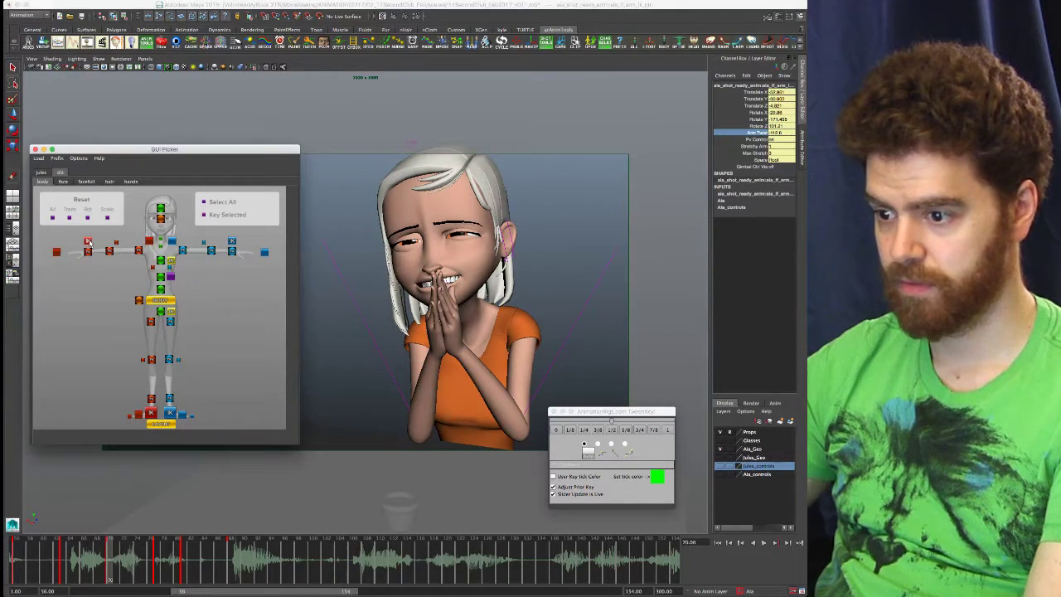
{"action": "left_click", "coordinate": [759, 133]}
{"action": "mouse_move", "coordinate": [554, 245]}
{"action": "middle_mouse_down"}
{"action": "mouse_move", "coordinate": [504, 244]}
{"action": "mouse_move", "coordinate": [529, 246]}
{"action": "middle_mouse_up"}
{"action": "key", "text": "comma"}
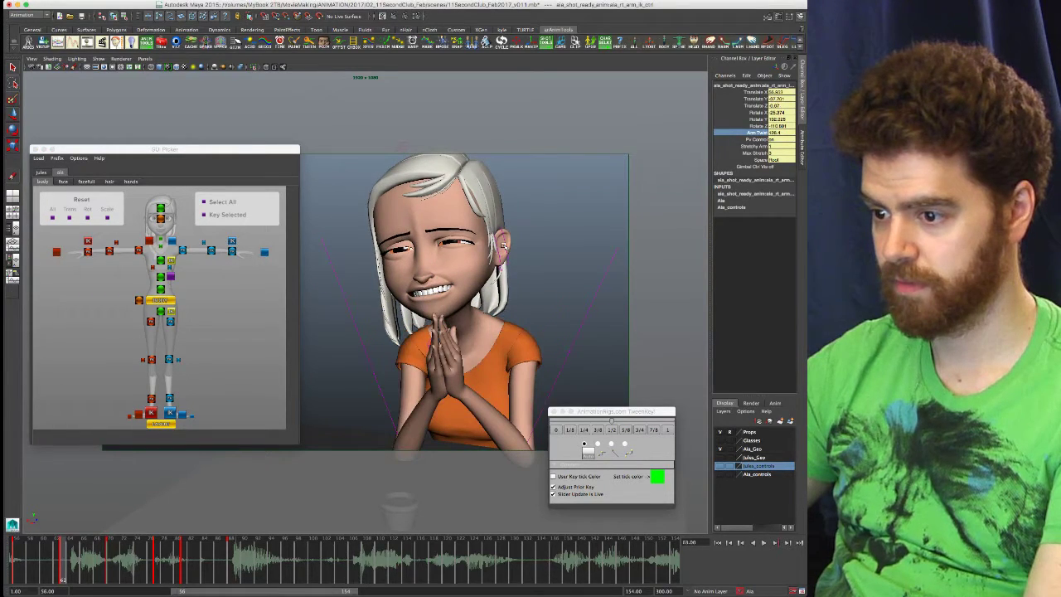
{"action": "key", "text": "period"}
{"action": "key", "text": "comma"}
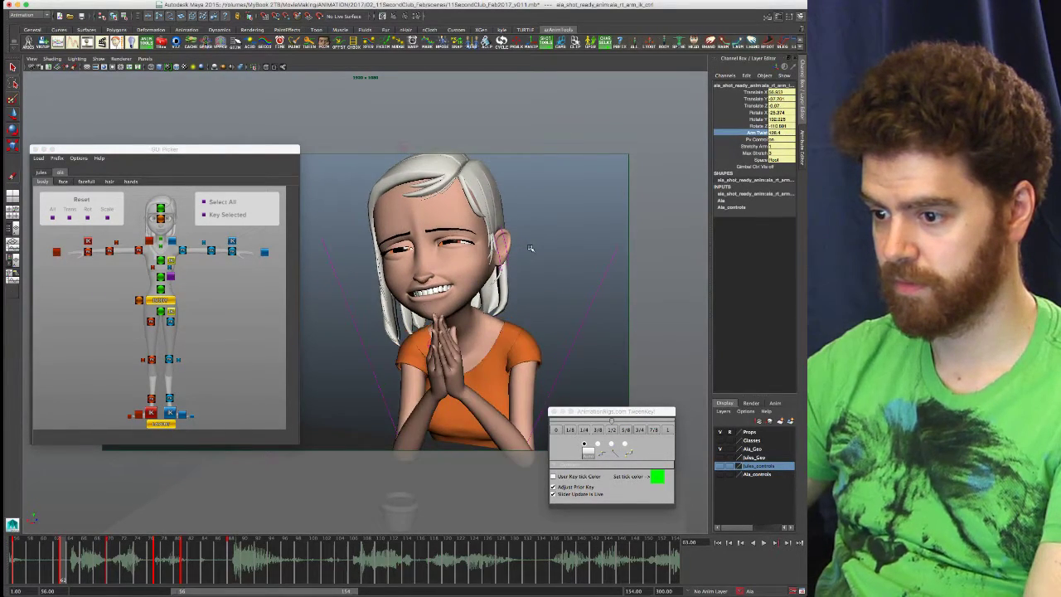
{"action": "key", "text": "period"}
{"action": "key", "text": "comma"}
{"action": "key", "text": "period"}
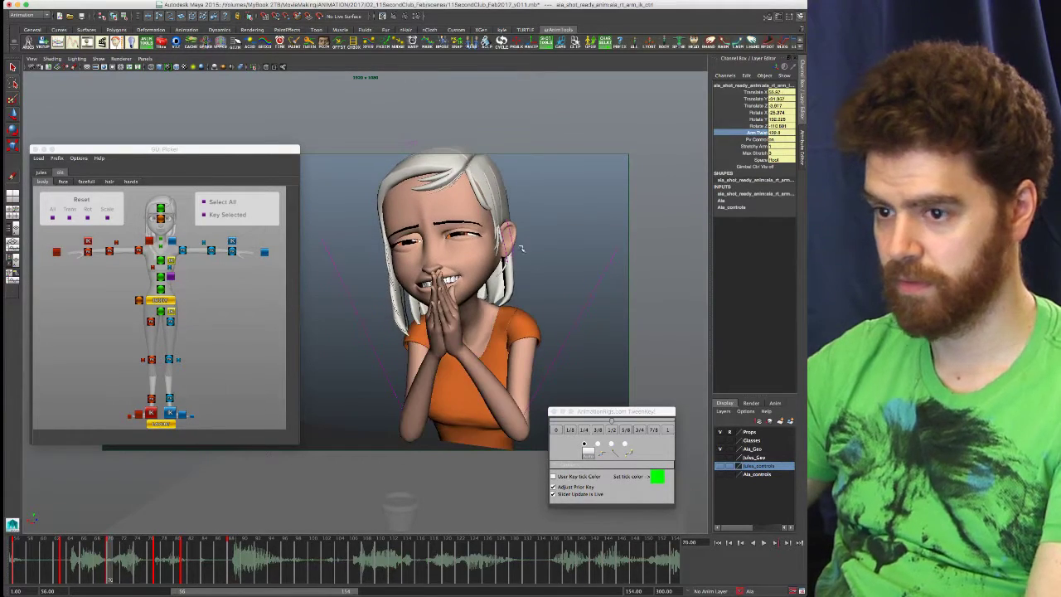
- Lower both arm IK controls at frame 70 so the clasped hands sit below the mouth, and compare with frame 63
{"action": "left_click", "coordinate": [88, 242]}
{"action": "key", "text": "e"}
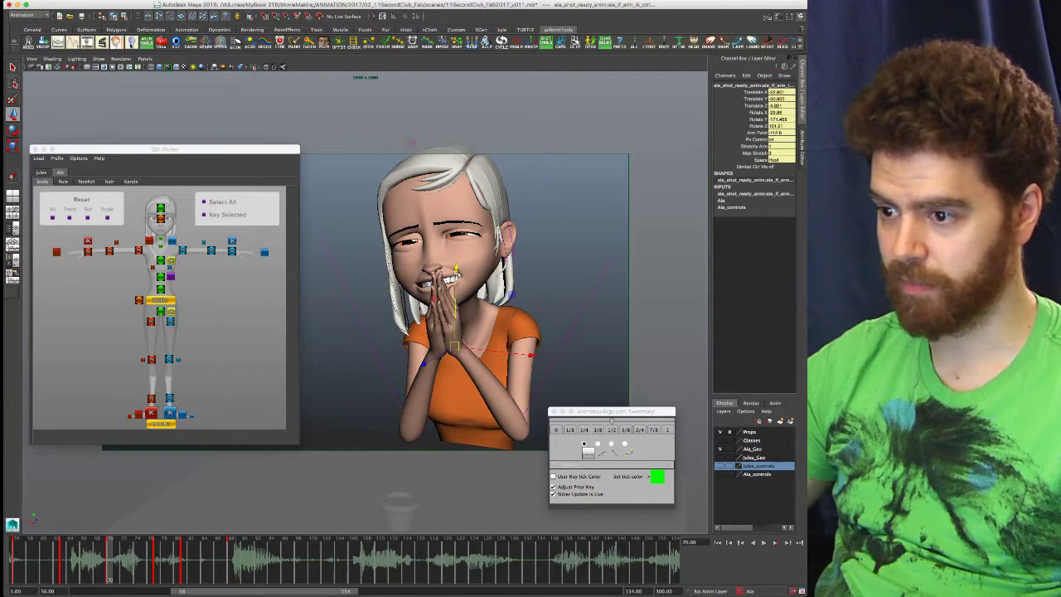
{"action": "key", "text": "w"}
{"action": "left_click_drag", "start_coordinate": [456, 281], "coordinate": [458, 292]}
{"action": "key", "text": "comma"}
{"action": "key", "text": "period"}
{"action": "key", "text": "comma"}
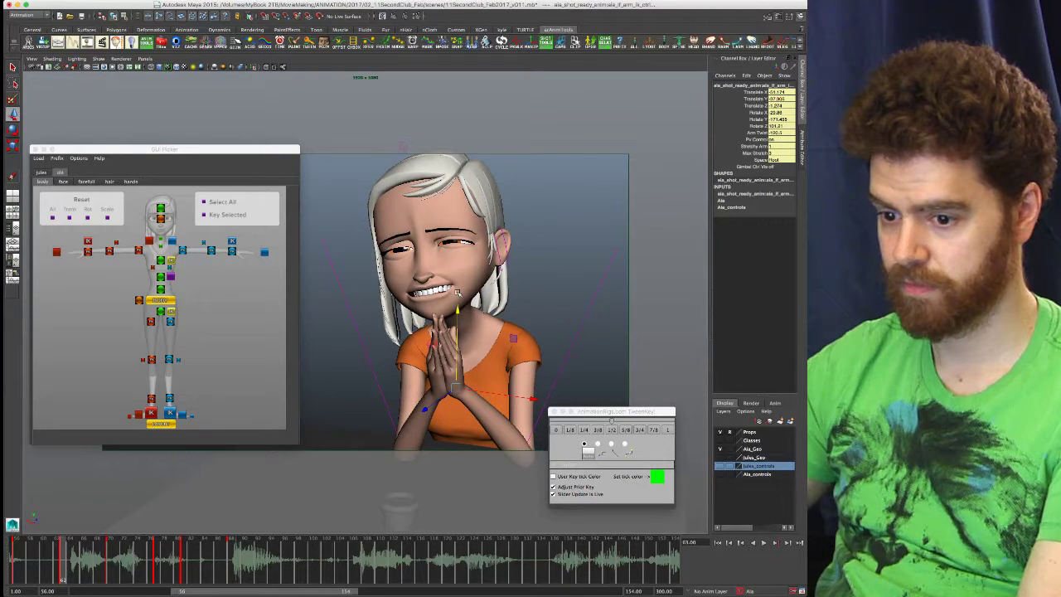
{"action": "key", "text": "period"}
{"action": "key", "text": "comma"}
{"action": "key", "text": "period"}
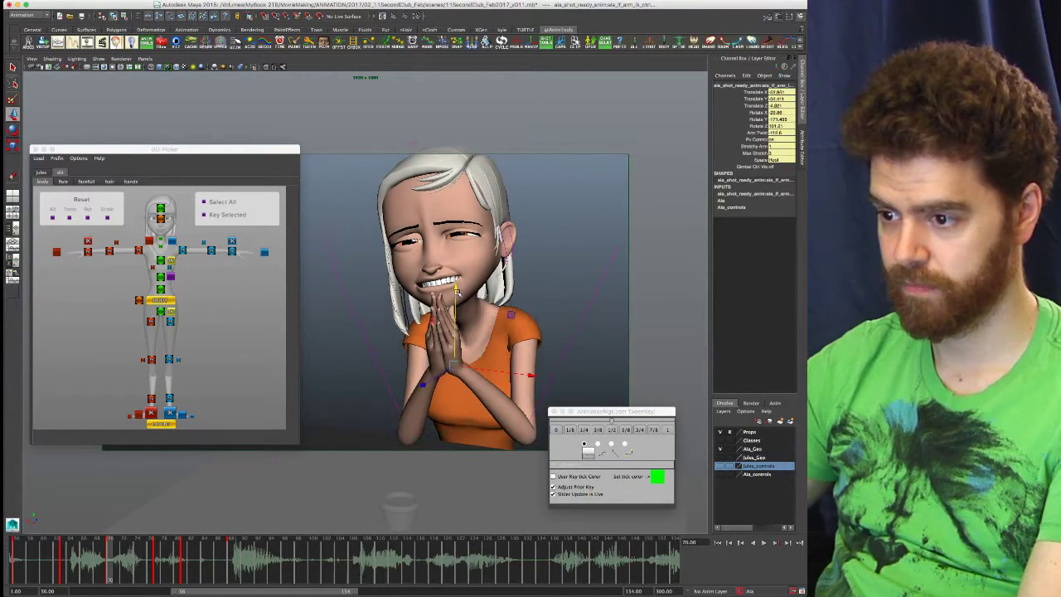
- Shift the clasped hands slightly sideways at frame 77 and compare the pose with frames 70 and 81
{"action": "key", "text": "period"}
{"action": "key", "text": "period"}
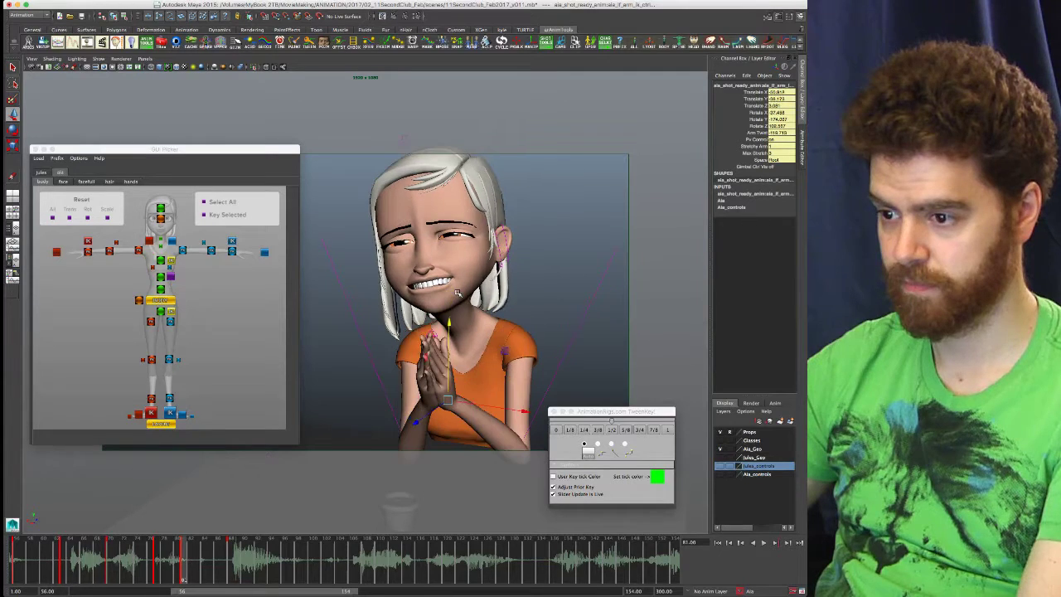
{"action": "key", "text": "comma"}
{"action": "key", "text": "comma"}
{"action": "key", "text": "period"}
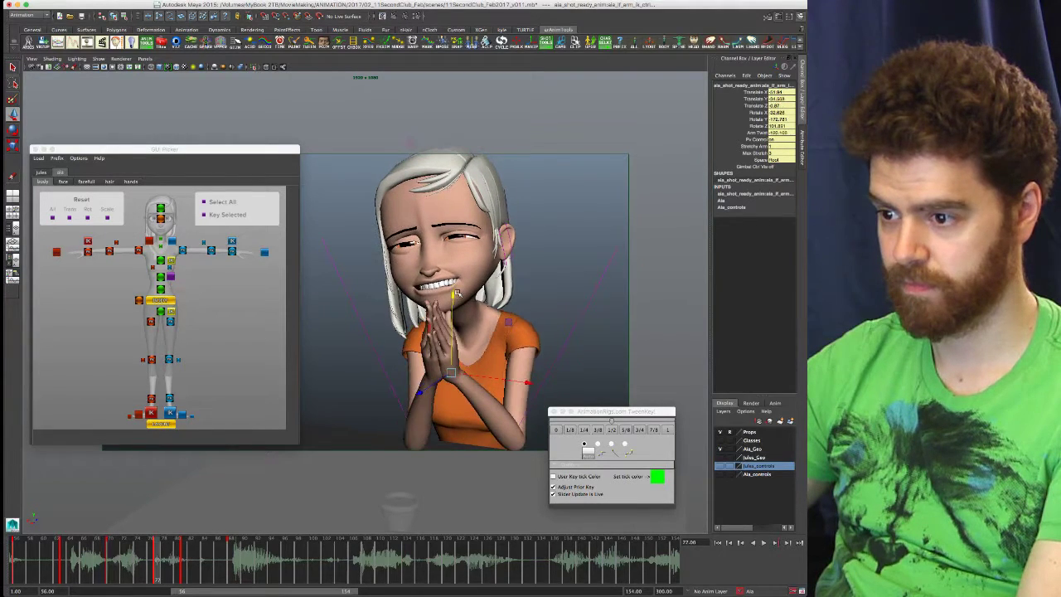
{"action": "left_click_drag", "start_coordinate": [452, 372], "coordinate": [447, 373]}
{"action": "key", "text": "period"}
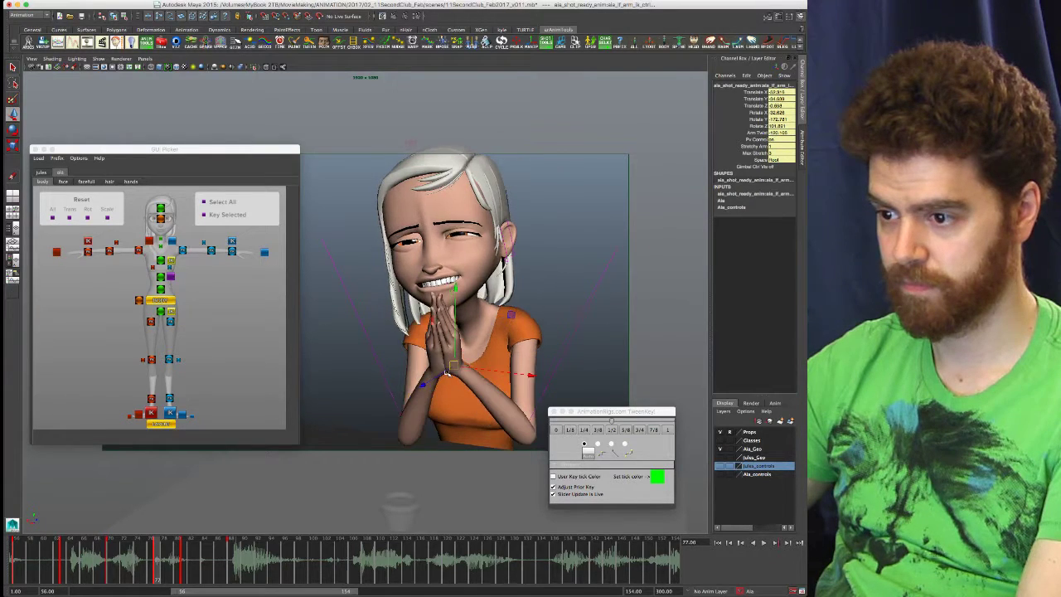
{"action": "key", "text": "comma"}
{"action": "key", "text": "period"}
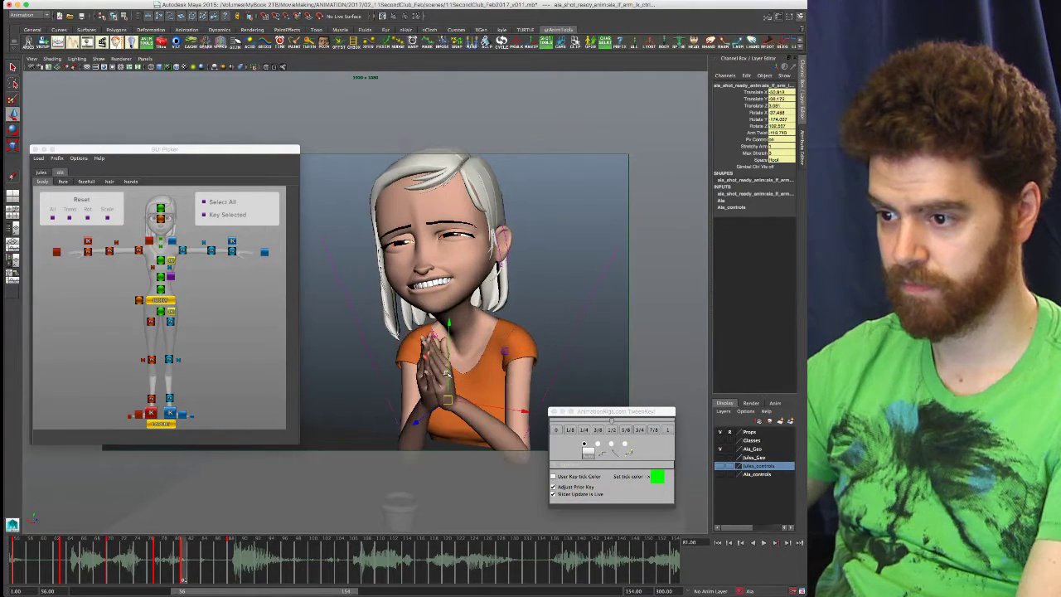
- Move the clasped hands slightly along the Z axis at frame 77, checking them against the neighbouring key poses
{"action": "left_click", "coordinate": [414, 423]}
{"action": "key", "text": "comma"}
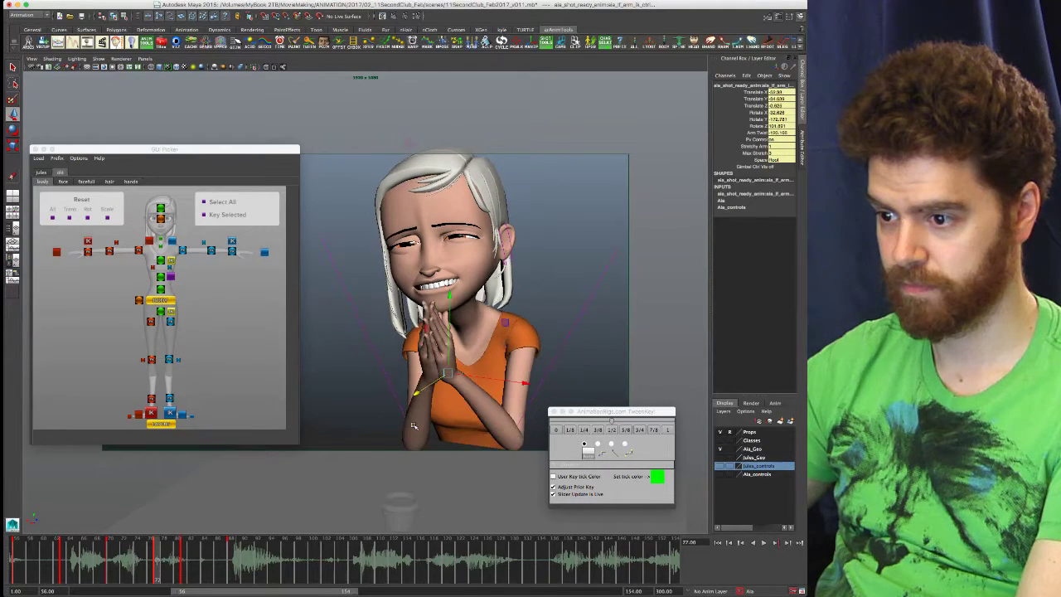
{"action": "key", "text": "comma"}
{"action": "key", "text": "period"}
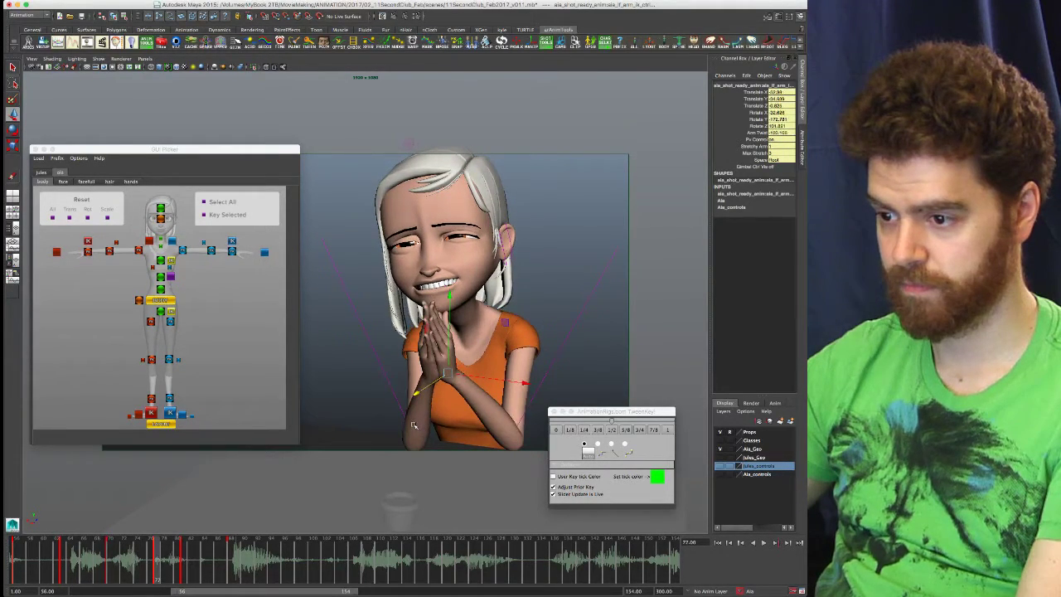
{"action": "left_click_drag", "start_coordinate": [416, 394], "coordinate": [418, 394]}
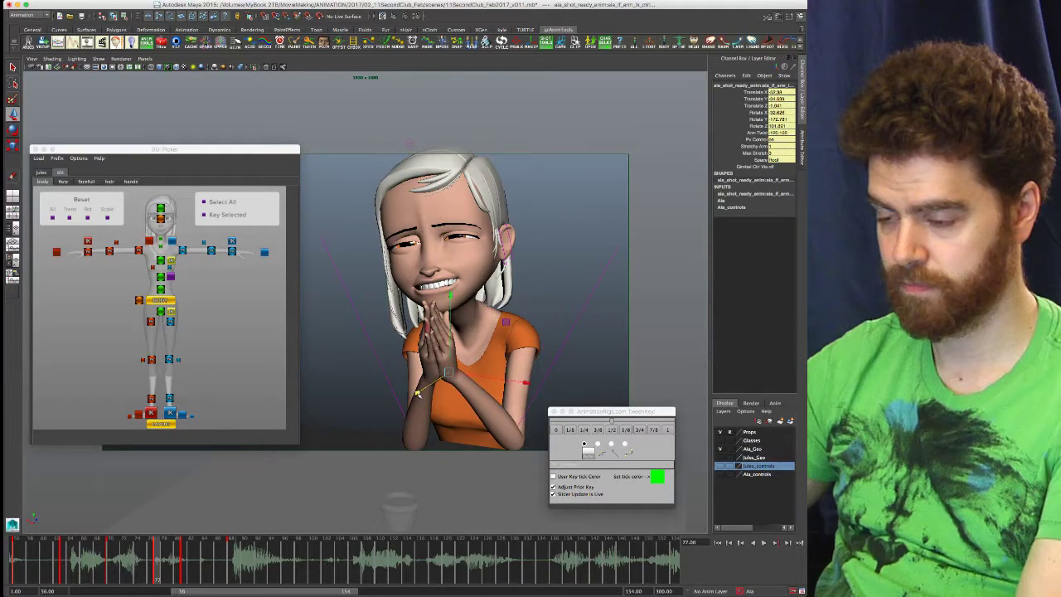
- Compare the key poses back to frame 56, start the Grease Pencil tool in the viewport and add a drawing frame at frame 56
{"action": "key", "text": "comma"}
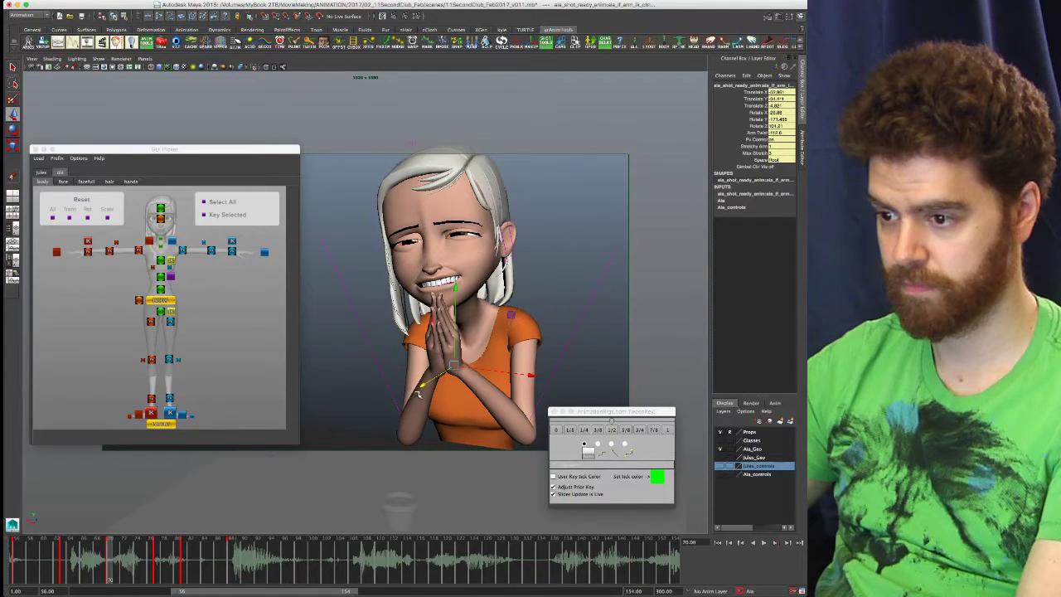
{"action": "key", "text": "comma"}
{"action": "key", "text": "period"}
{"action": "key", "text": "comma"}
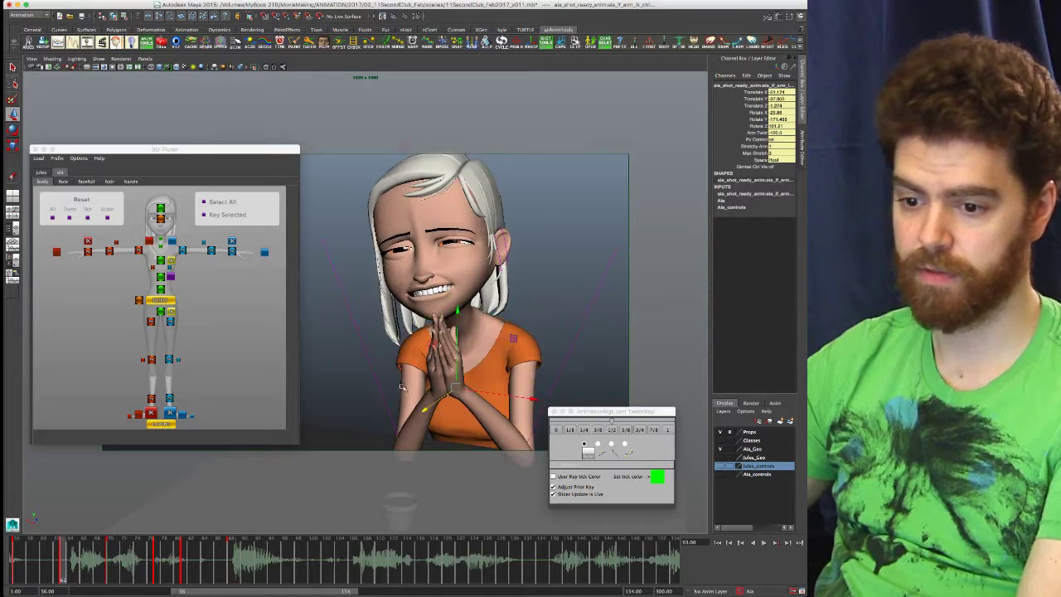
{"action": "key", "text": "comma"}
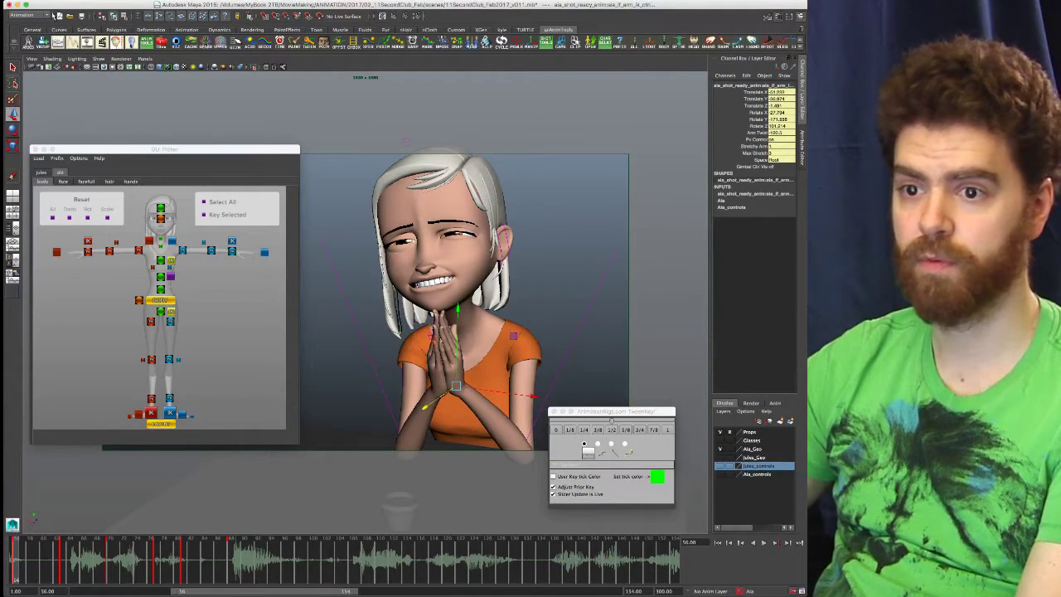
{"action": "left_click", "coordinate": [32, 59]}
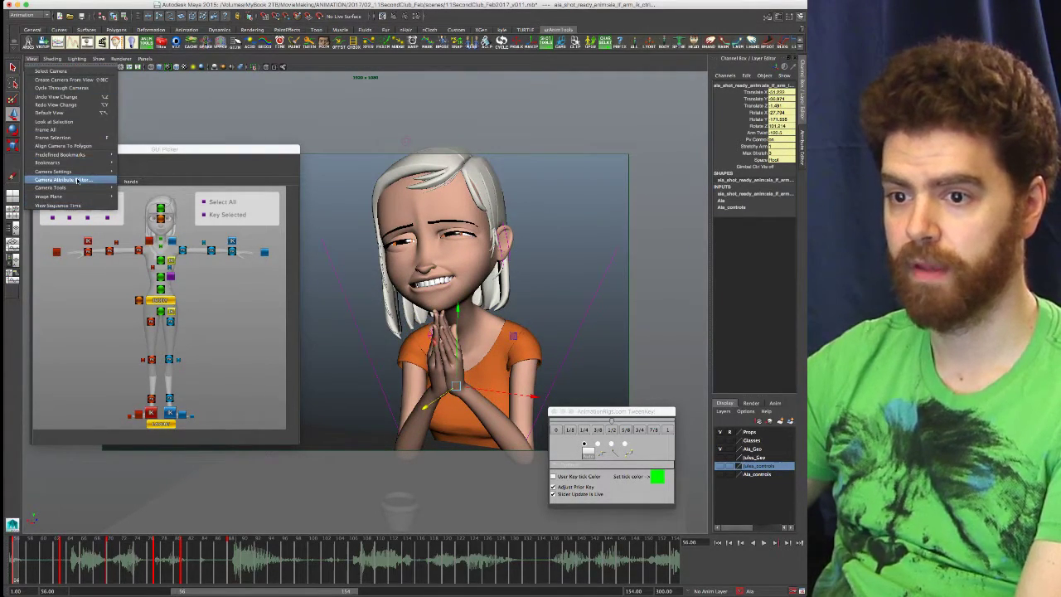
{"action": "mouse_move", "coordinate": [96, 187]}
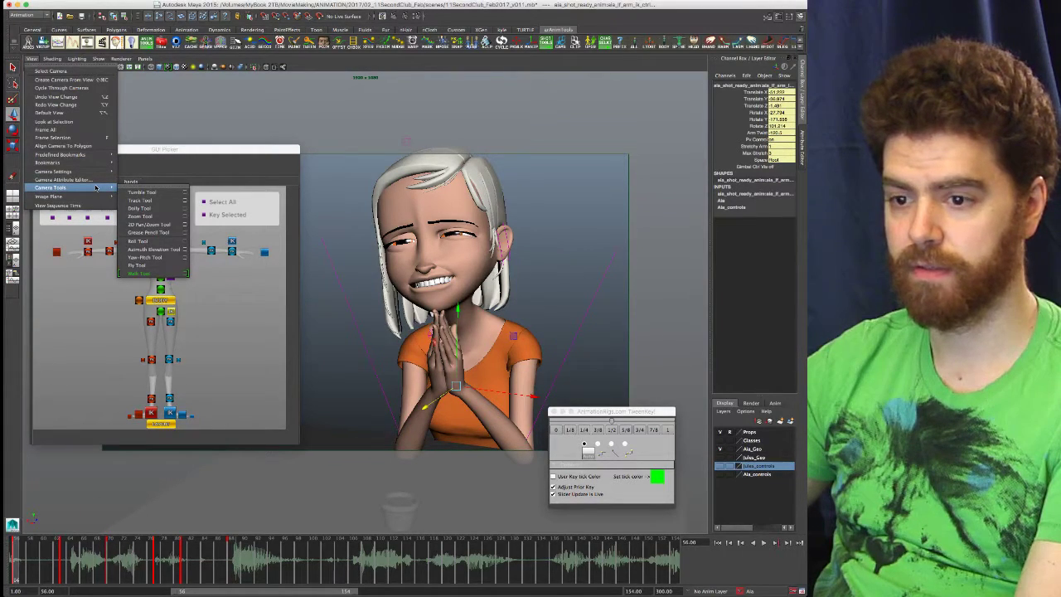
{"action": "left_click", "coordinate": [151, 238]}
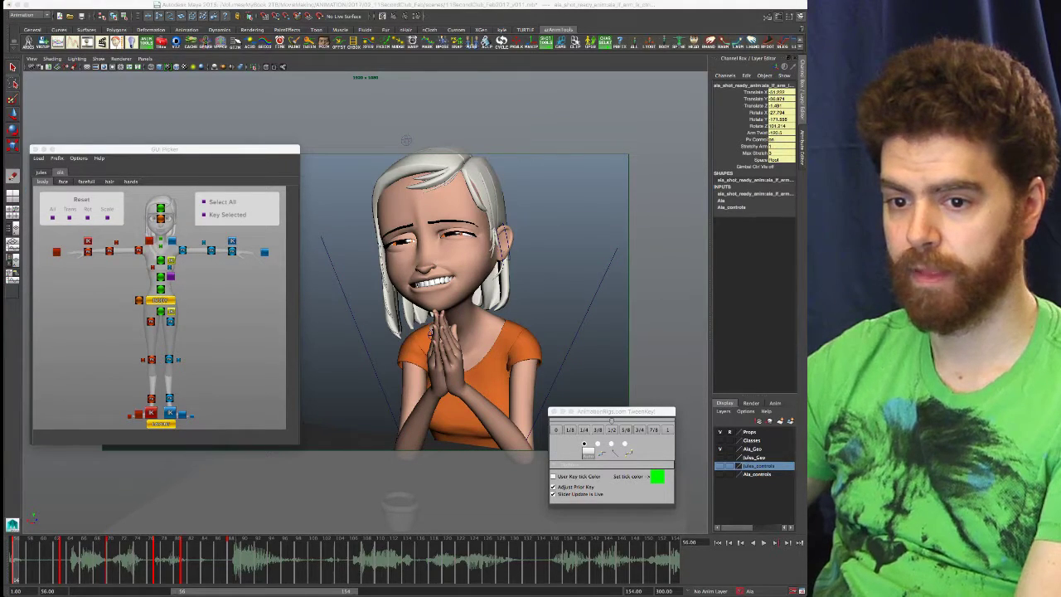
{"action": "left_click_drag", "start_coordinate": [372, 484], "coordinate": [451, 463]}
{"action": "left_click", "coordinate": [316, 477]}
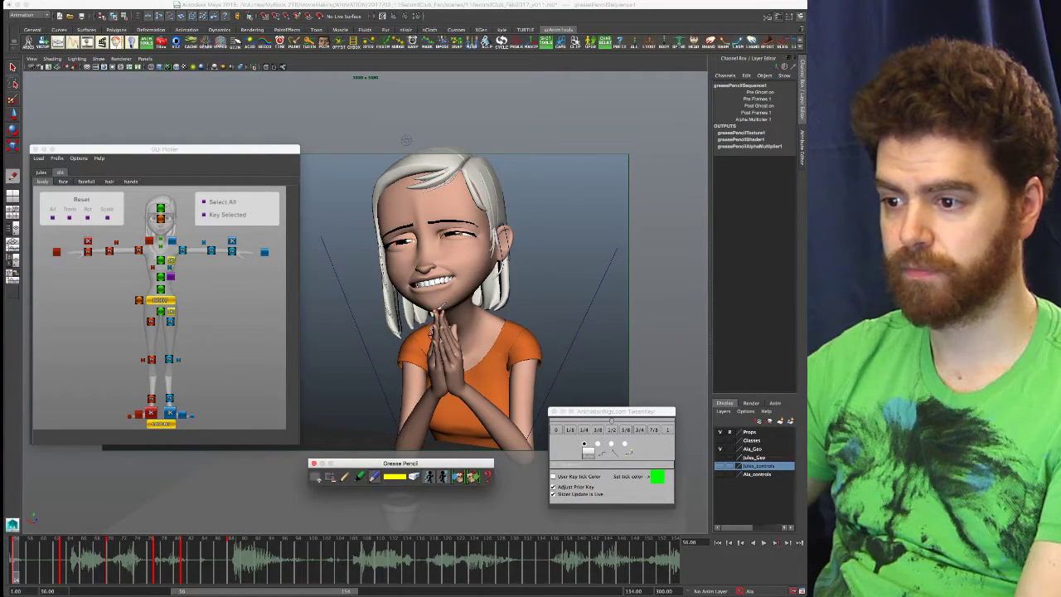
- Outline the clasped hands in yellow at frame 56 and again at frame 63
{"action": "mouse_move", "coordinate": [429, 362]}
{"action": "left_mouse_down"}
{"action": "mouse_move", "coordinate": [441, 304]}
{"action": "mouse_move", "coordinate": [461, 366]}
{"action": "left_mouse_up"}
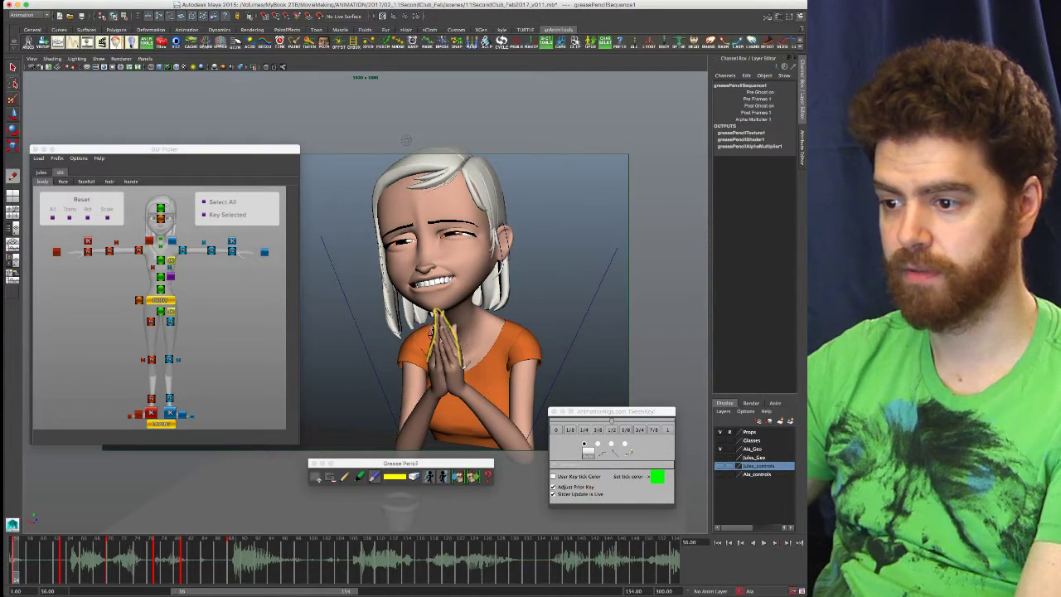
{"action": "key", "text": "."}
{"action": "left_click_drag", "start_coordinate": [429, 375], "coordinate": [432, 353]}
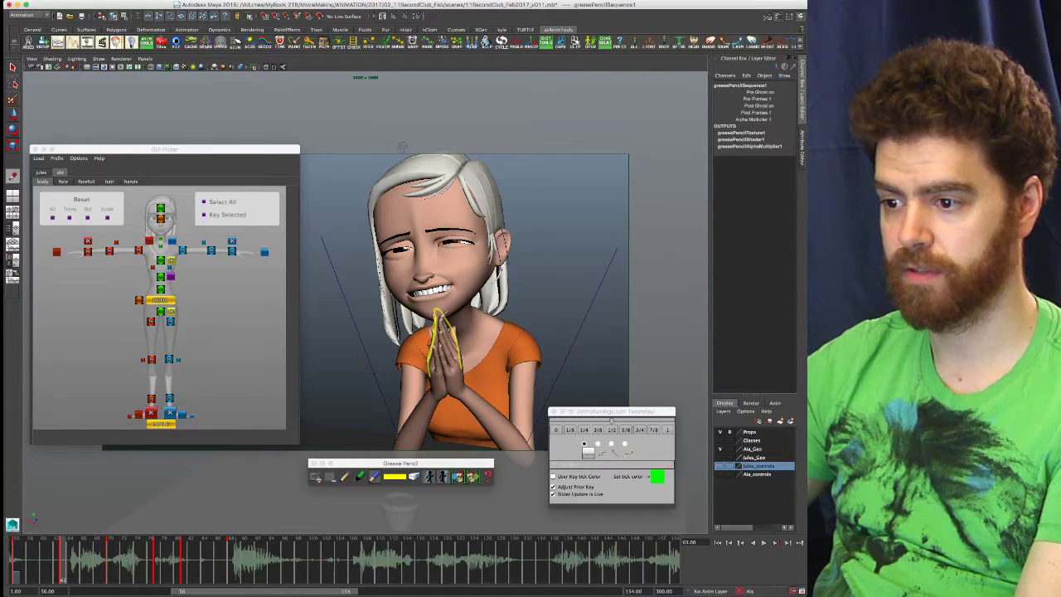
- Set the Grease Pencil colour to white and outline the clasped hands at frame 70
{"action": "key", "text": "period"}
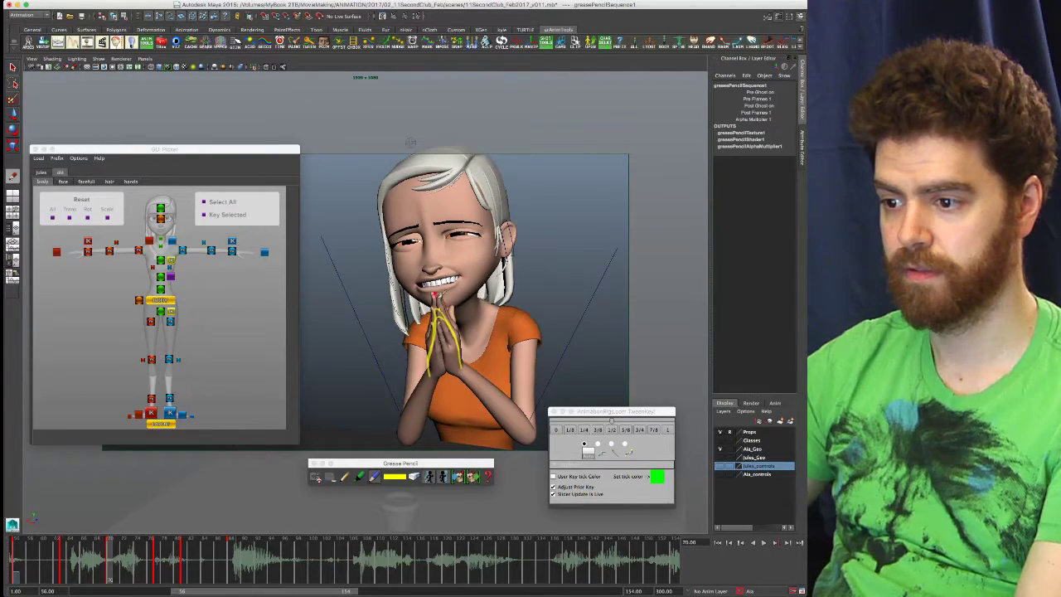
{"action": "left_click", "coordinate": [399, 477]}
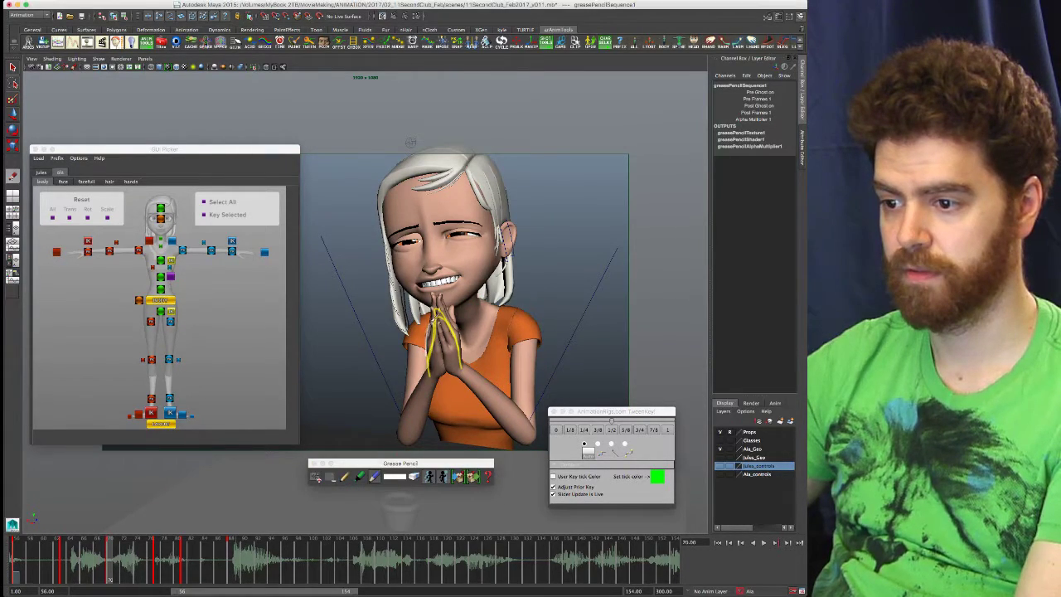
{"action": "left_click_drag", "start_coordinate": [446, 305], "coordinate": [459, 336]}
- Set the Grease Pencil colour to red and outline the clasped hands at frame 77
{"action": "key", "text": "period"}
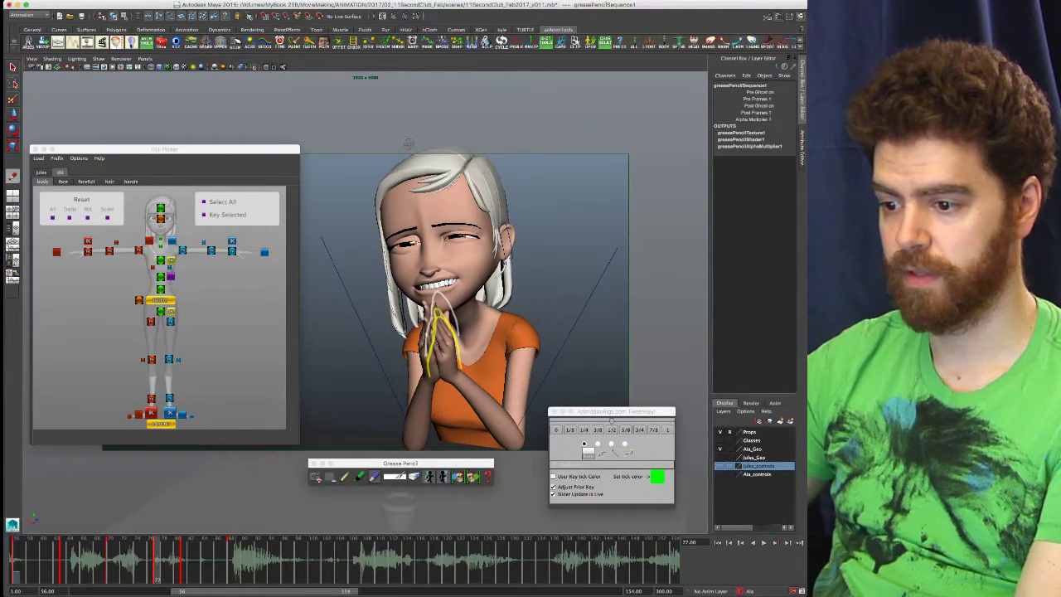
{"action": "left_click", "coordinate": [399, 476]}
{"action": "left_click", "coordinate": [364, 456]}
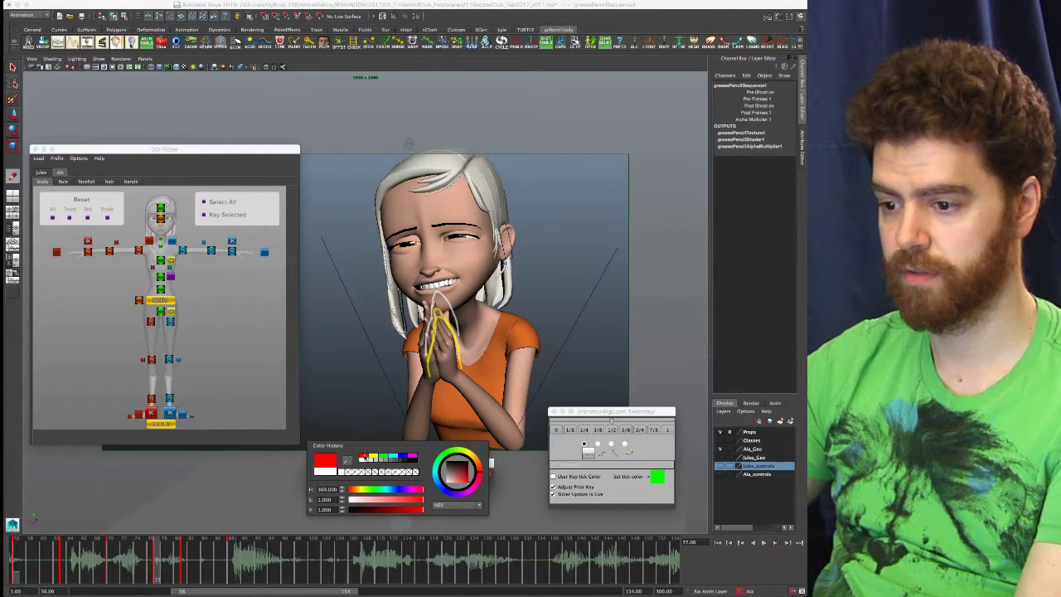
{"action": "left_click_drag", "start_coordinate": [425, 362], "coordinate": [424, 301]}
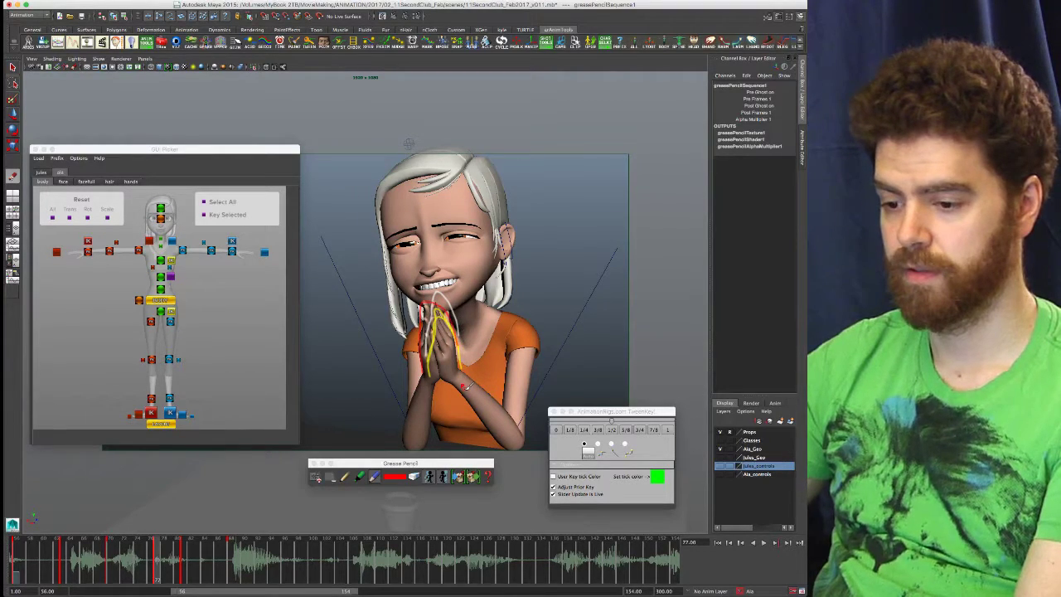
- Outline the lowered clasped hands at frame 81 with red strokes
{"action": "key", "text": "period"}
{"action": "left_click_drag", "start_coordinate": [421, 342], "coordinate": [423, 406]}
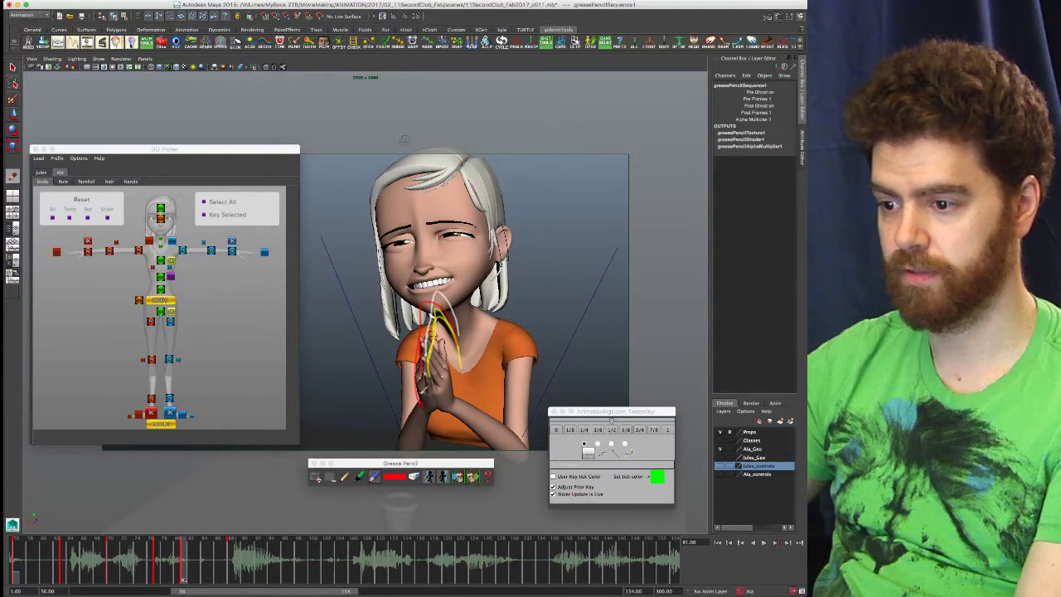
{"action": "left_click_drag", "start_coordinate": [419, 338], "coordinate": [448, 349]}
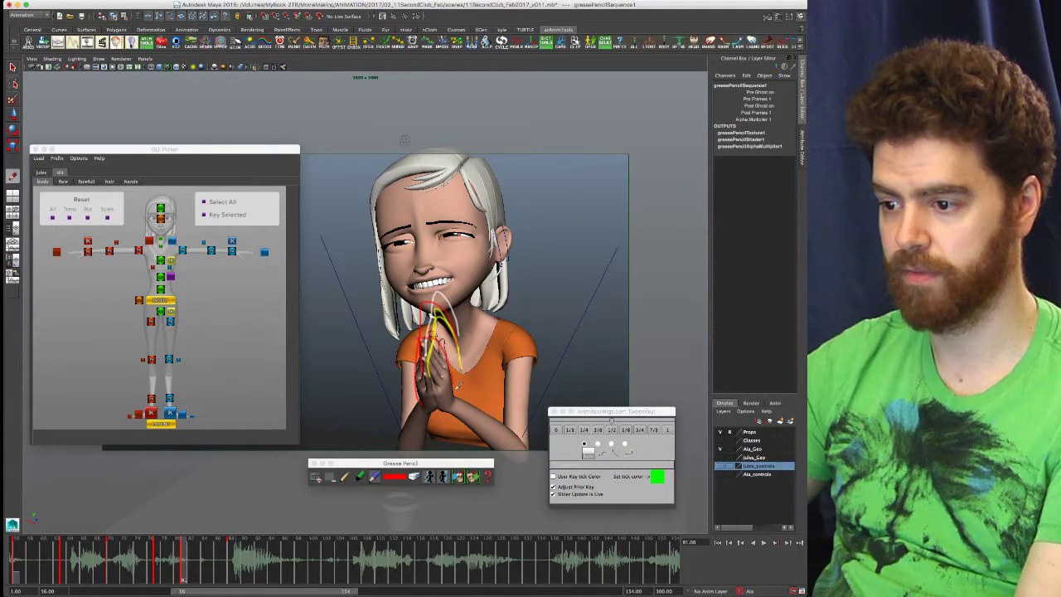
- Compare the hand positions with the drawn outlines across the key poses from frame 88 back to 63
{"action": "key", "text": "period"}
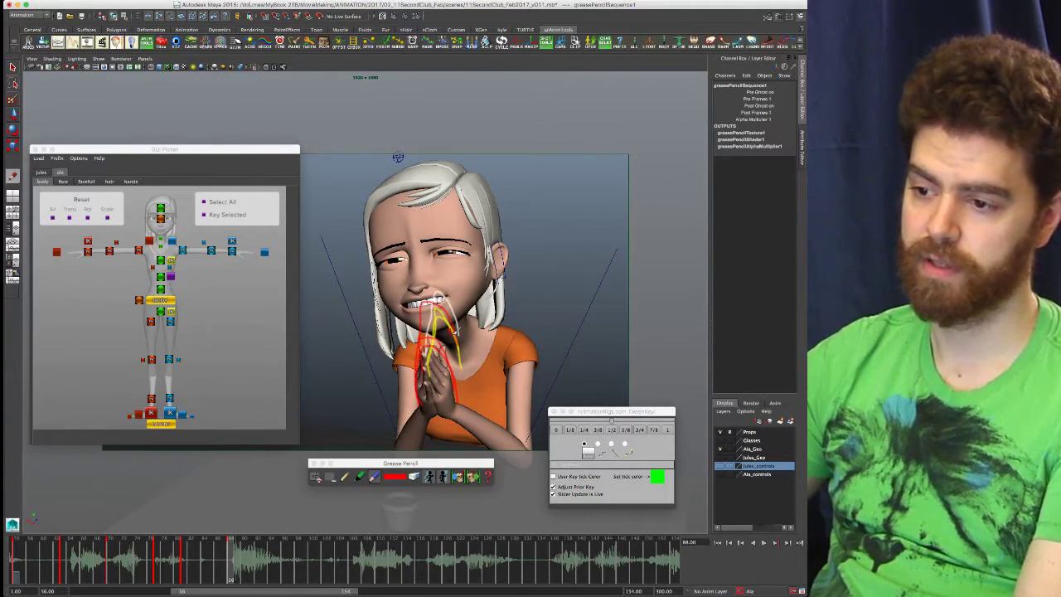
{"action": "key", "text": "comma"}
{"action": "key", "text": "comma"}
{"action": "key", "text": "comma"}
{"action": "key", "text": "comma"}
{"action": "key", "text": "period"}
{"action": "key", "text": "comma"}
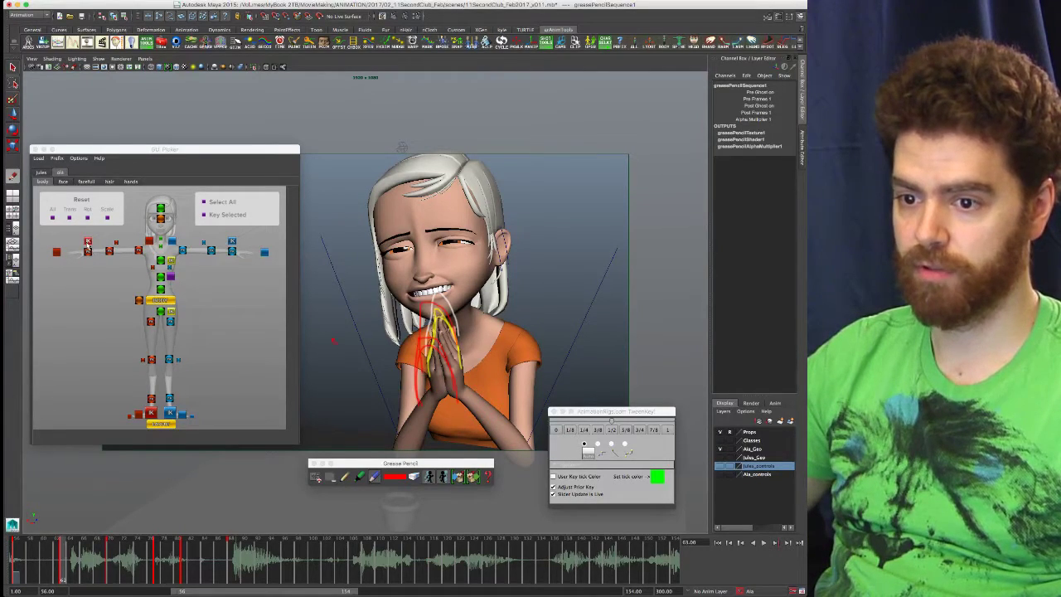
- Move both arm IK controls slightly along the Z axis at frame 63 and compare the hands with frames 56 and 70
{"action": "left_click", "coordinate": [230, 241]}
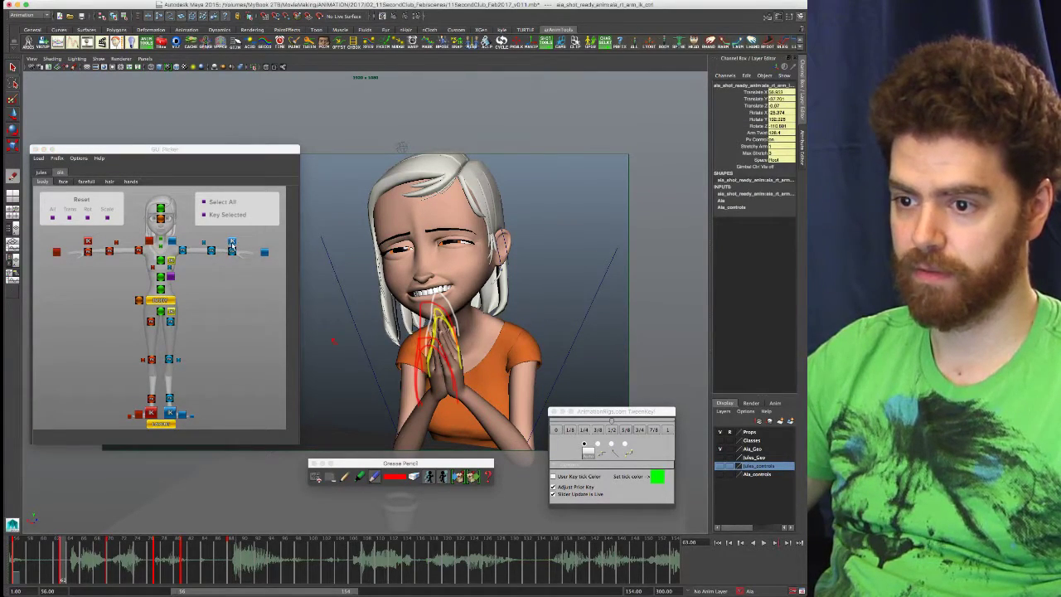
{"action": "left_click", "coordinate": [231, 242]}
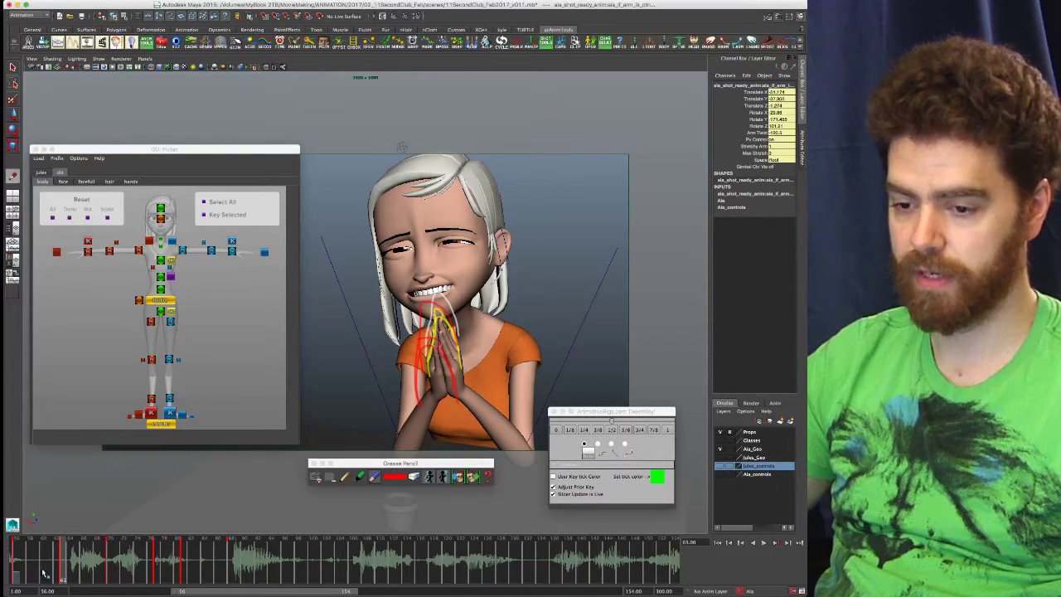
{"action": "left_click", "coordinate": [15, 575]}
{"action": "key", "text": "w"}
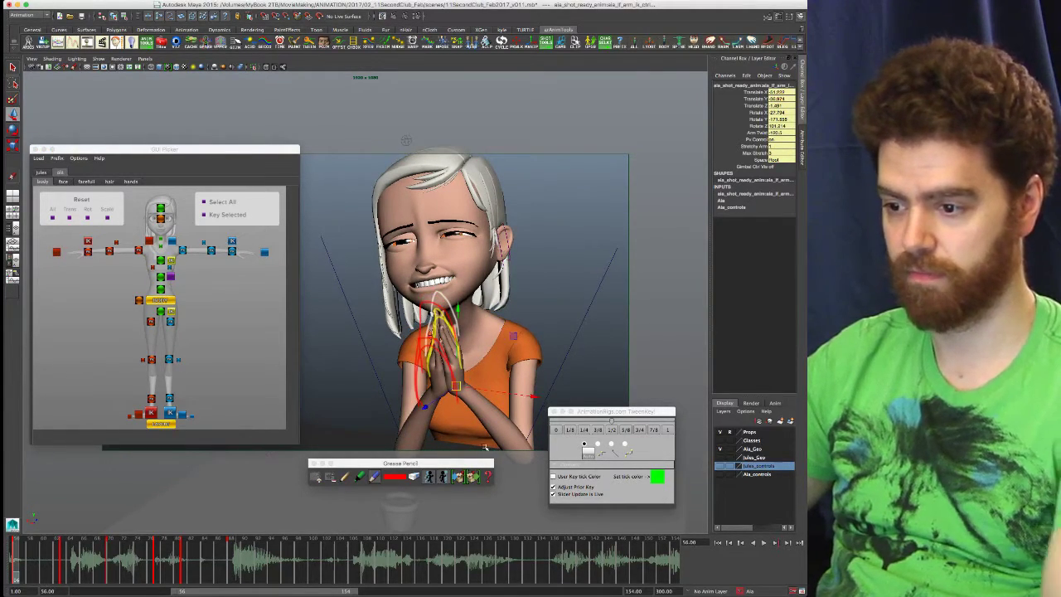
{"action": "key", "text": "alt+period"}
{"action": "key", "text": "alt+period"}
{"action": "key", "text": "alt+period"}
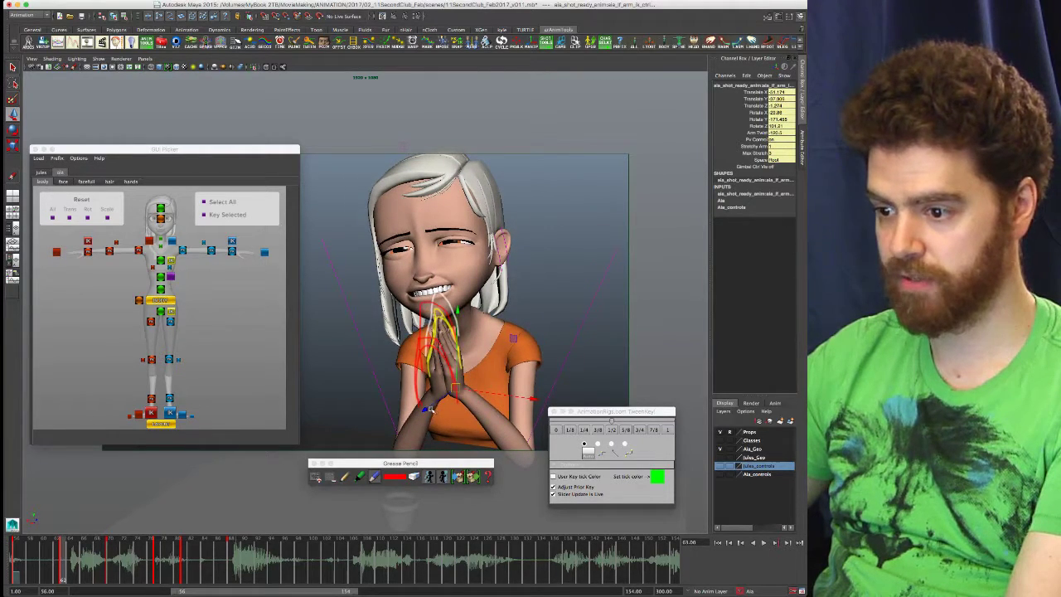
{"action": "left_click_drag", "start_coordinate": [423, 410], "coordinate": [422, 412]}
{"action": "key", "text": "comma"}
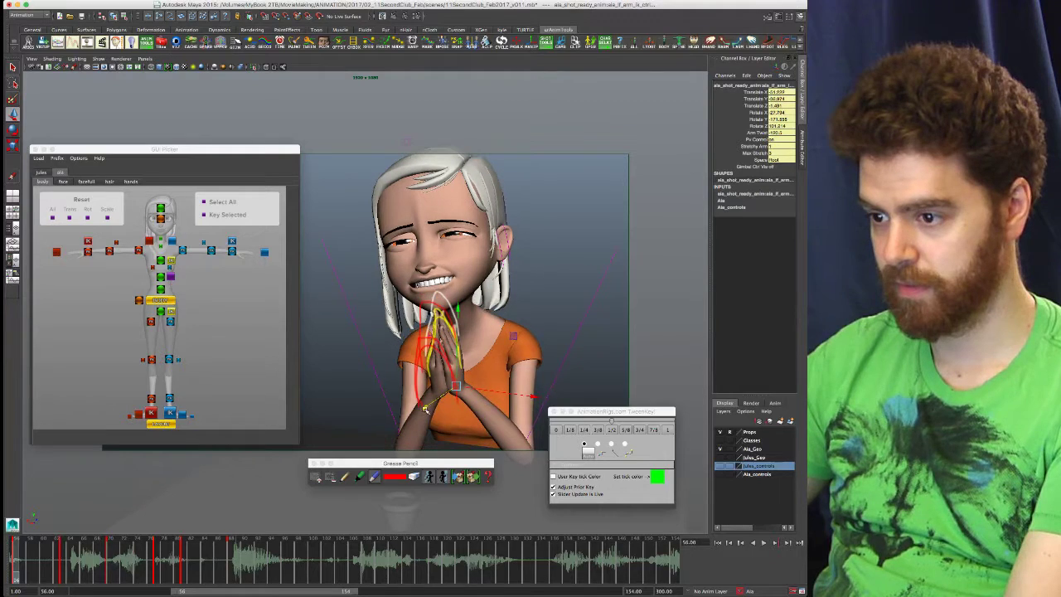
{"action": "key", "text": "period"}
{"action": "key", "text": "period"}
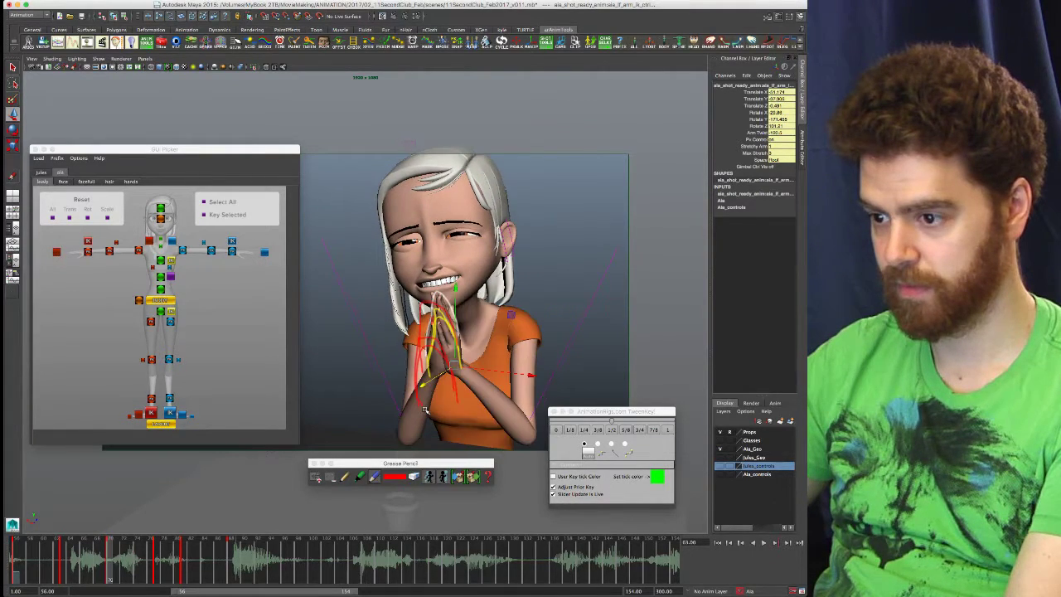
- Shift both arm IK controls slightly sideways in the view plane at frame 63, checking the hands against frames 56 and 70
{"action": "key", "text": "comma"}
{"action": "key", "text": "period"}
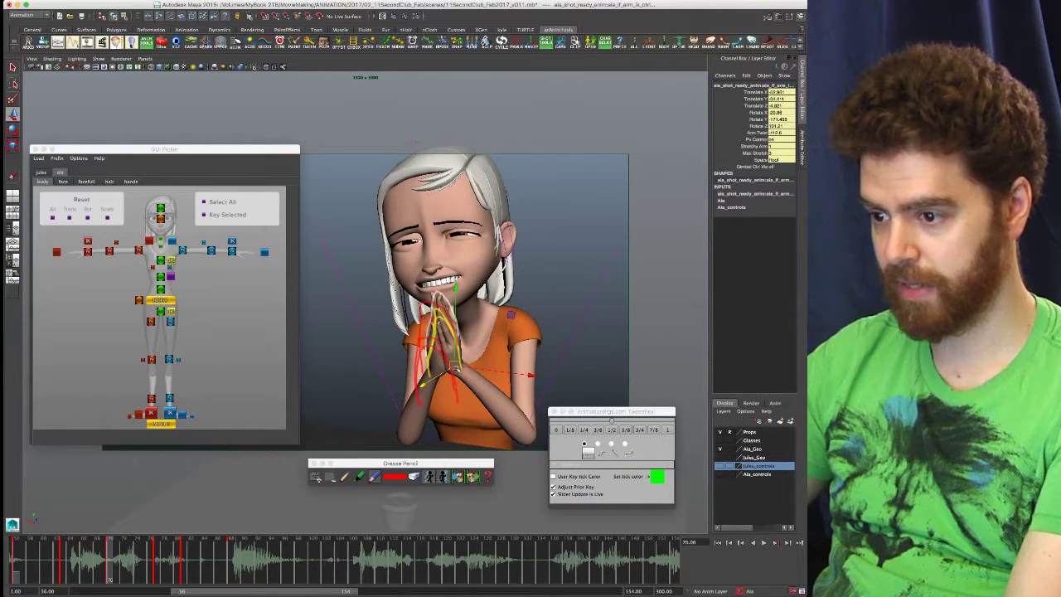
{"action": "key", "text": "comma"}
{"action": "key", "text": "comma"}
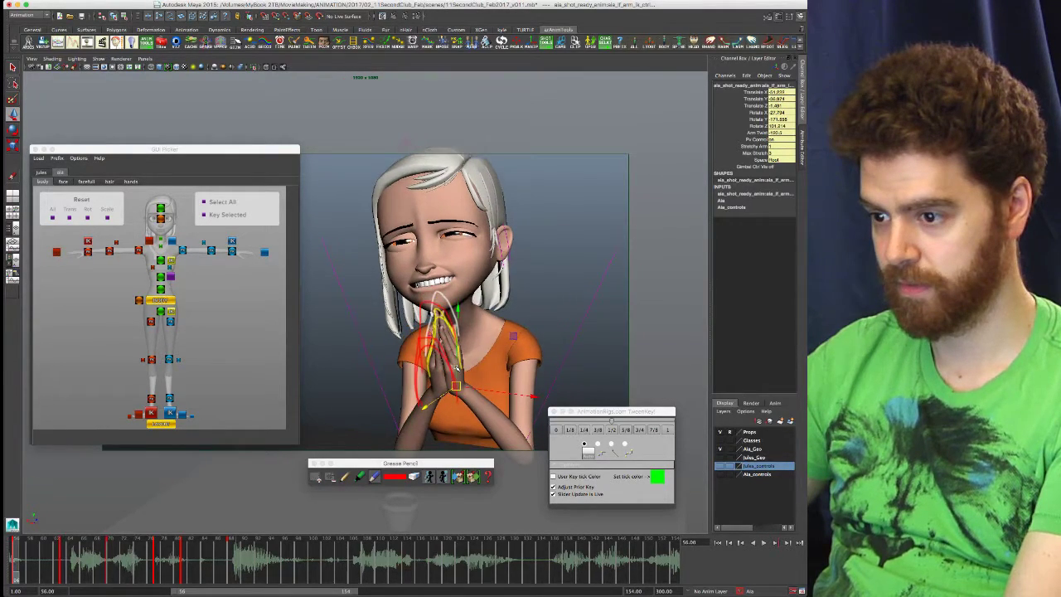
{"action": "key", "text": "period"}
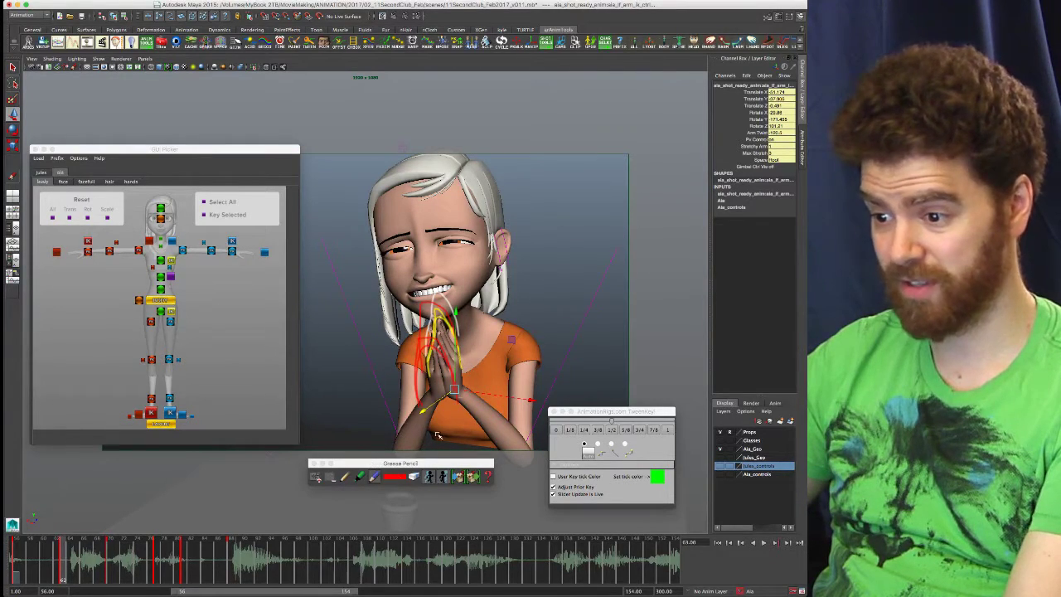
{"action": "left_click_drag", "start_coordinate": [456, 390], "coordinate": [462, 392]}
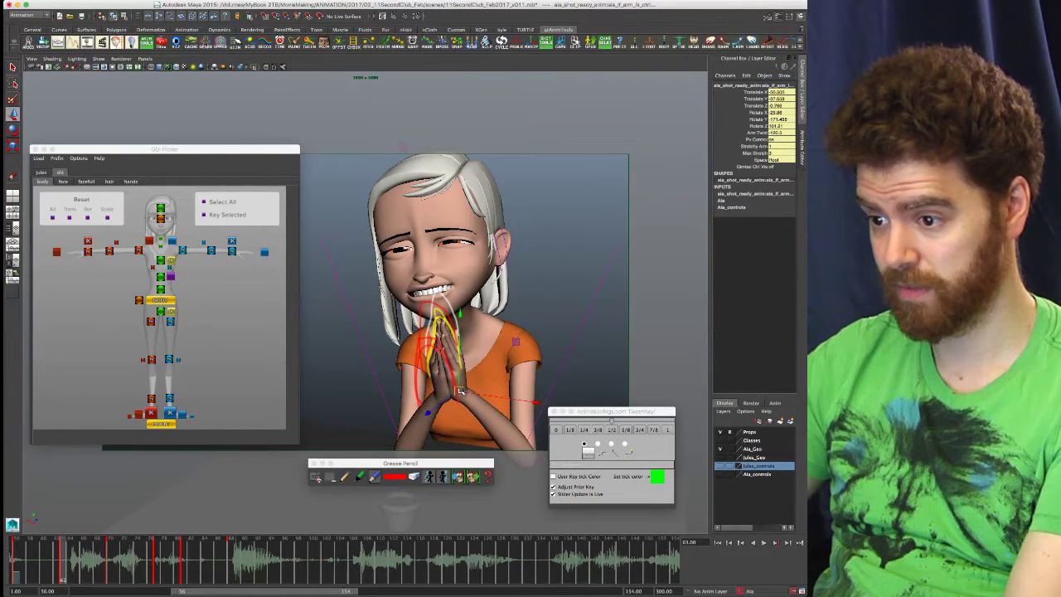
{"action": "key", "text": "comma"}
{"action": "key", "text": "period"}
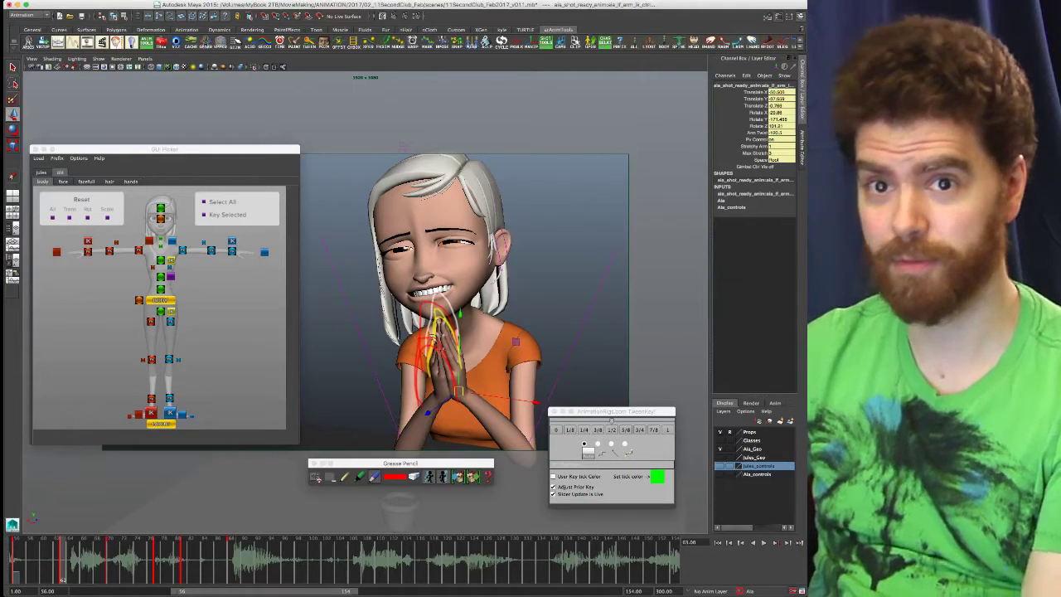
- Set the Grease Pencil colour to green and draw a wide looping arc around the clasped hands at frame 56
{"action": "left_click", "coordinate": [395, 477]}
{"action": "left_click", "coordinate": [388, 455]}
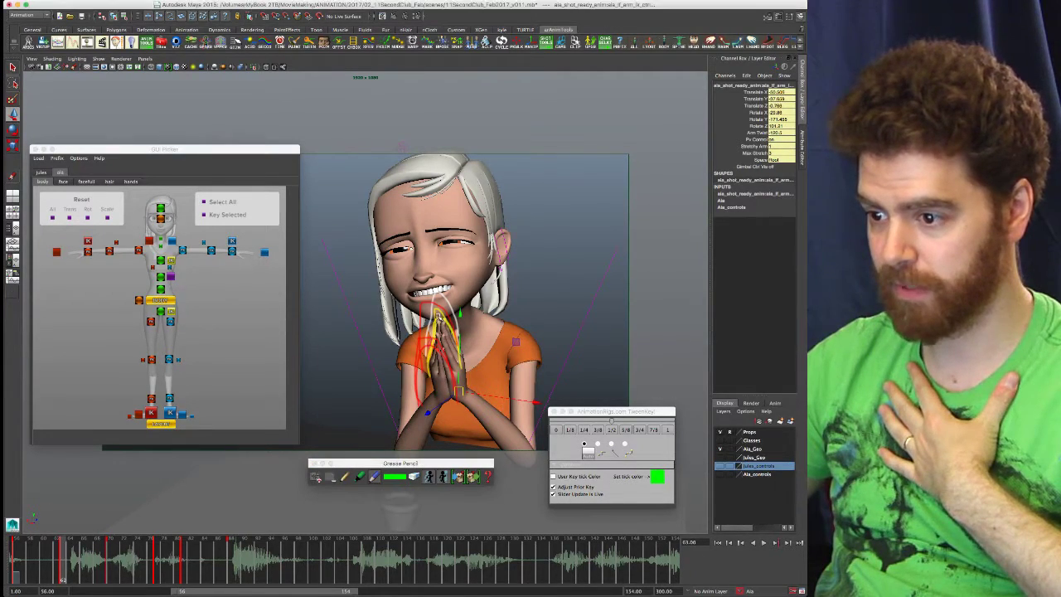
{"action": "left_click", "coordinate": [413, 457]}
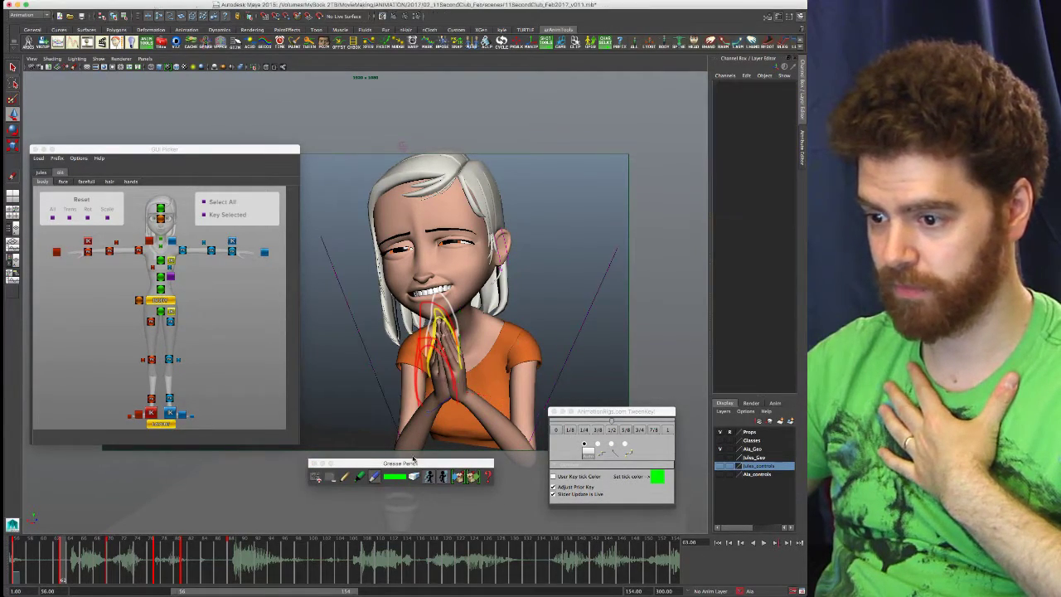
{"action": "left_click", "coordinate": [18, 575]}
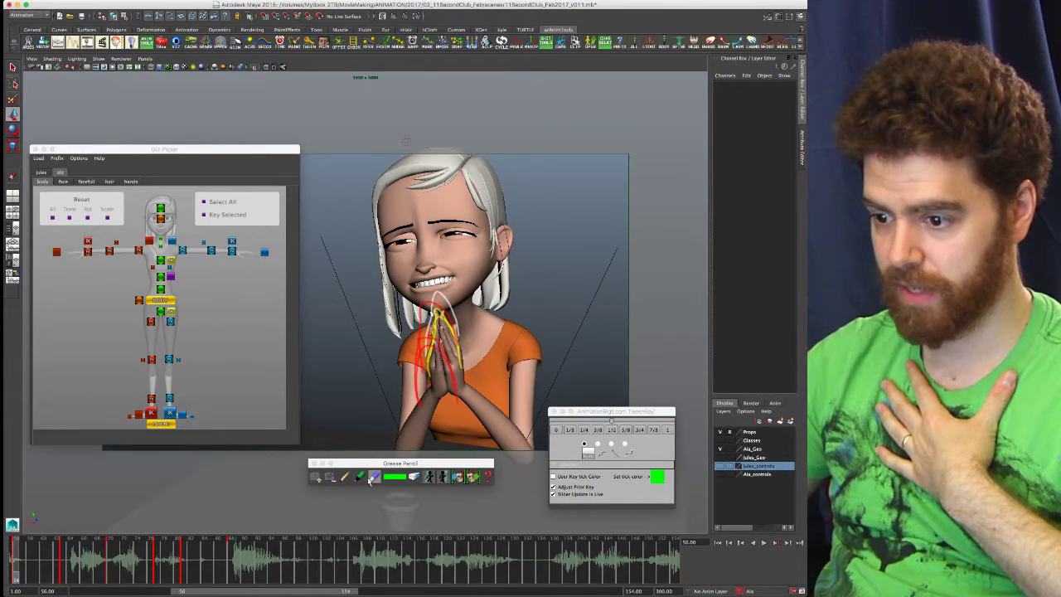
{"action": "left_click", "coordinate": [373, 477]}
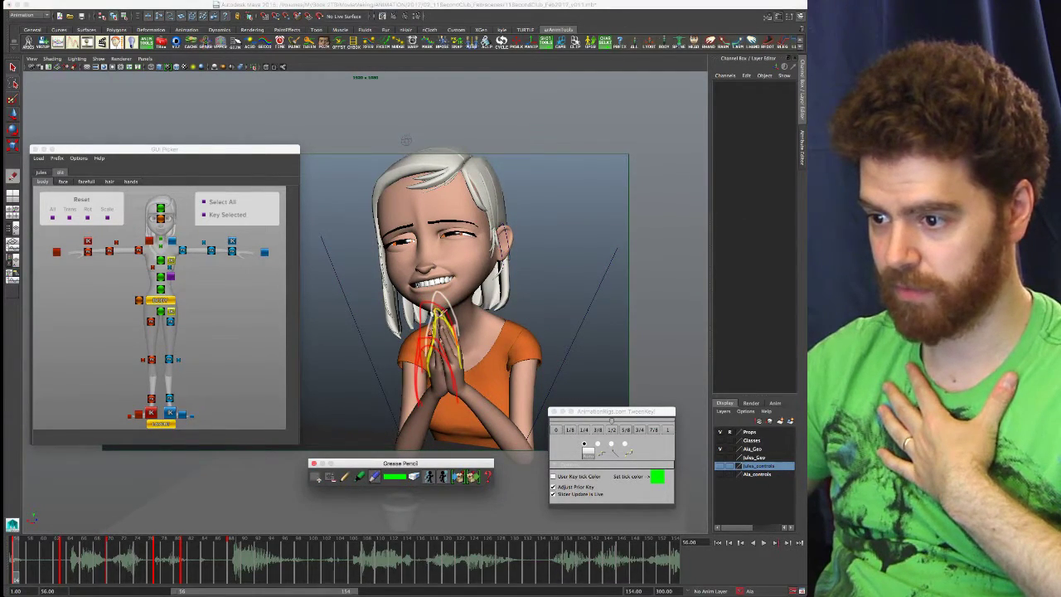
{"action": "mouse_move", "coordinate": [445, 340]}
{"action": "left_mouse_down"}
{"action": "mouse_move", "coordinate": [471, 369]}
{"action": "mouse_move", "coordinate": [480, 299]}
{"action": "mouse_move", "coordinate": [407, 296]}
{"action": "mouse_move", "coordinate": [382, 358]}
{"action": "mouse_move", "coordinate": [390, 414]}
{"action": "mouse_move", "coordinate": [401, 417]}
{"action": "left_mouse_up"}
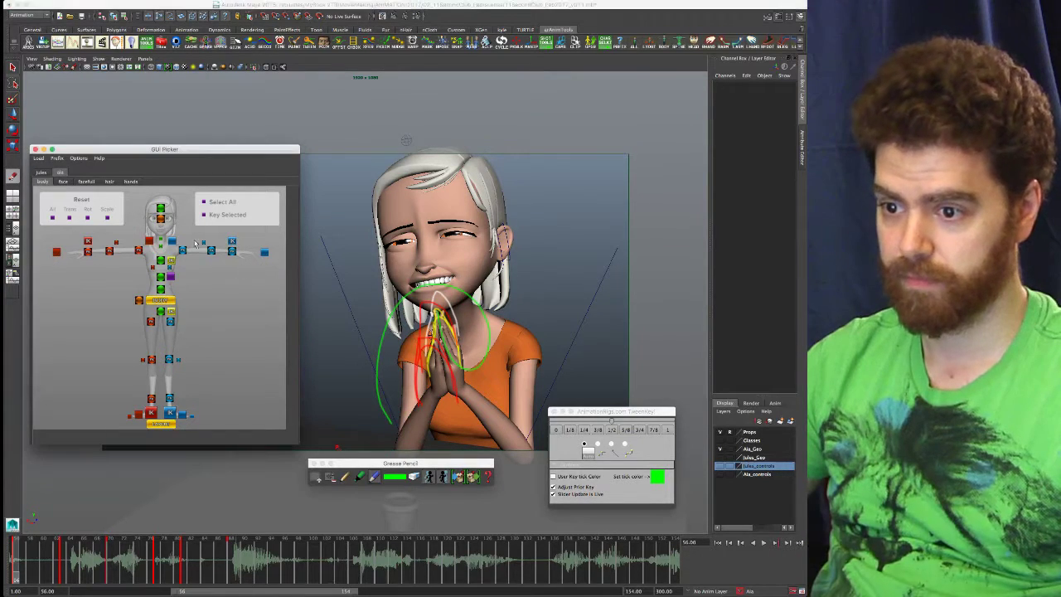
- Select both arm IK controls and nudge the clasped hands slightly in the view plane at frame 63
{"action": "left_click", "coordinate": [88, 243]}
{"action": "left_click", "coordinate": [87, 242]}
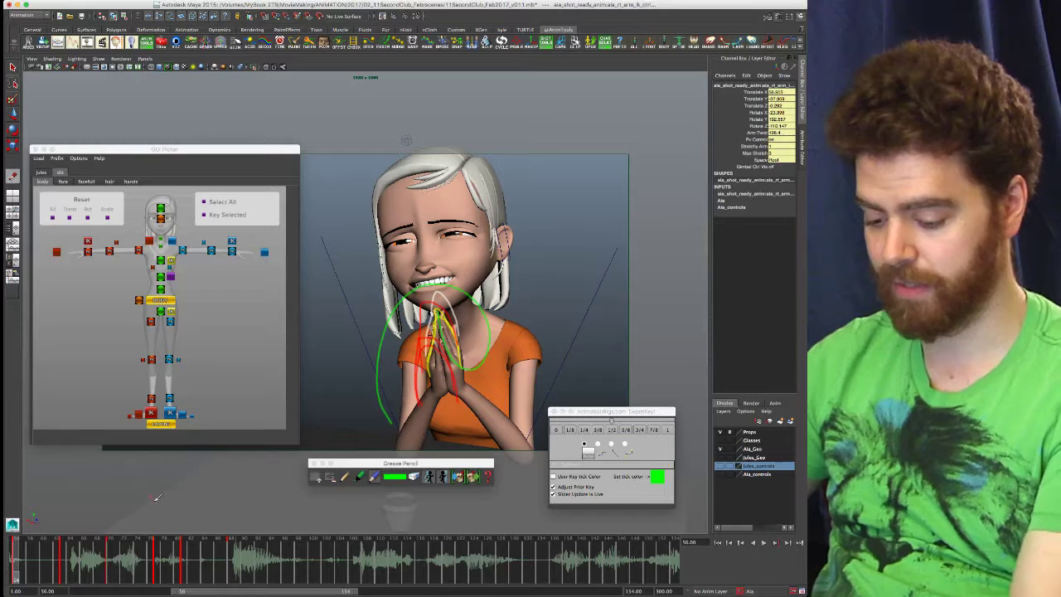
{"action": "left_click_drag", "start_coordinate": [391, 426], "coordinate": [394, 433]}
{"action": "key", "text": "period"}
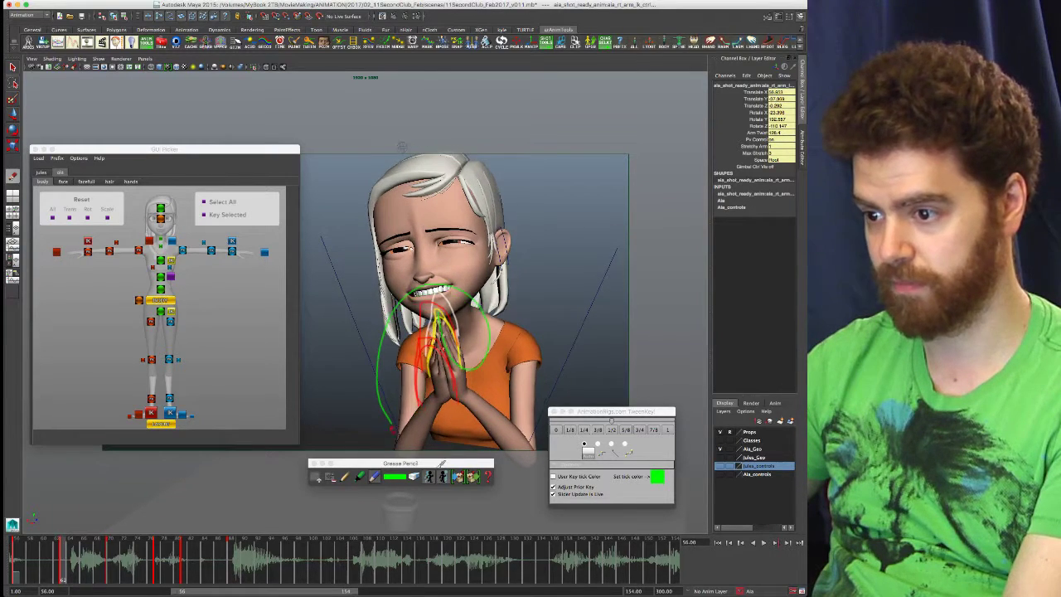
{"action": "key", "text": "w"}
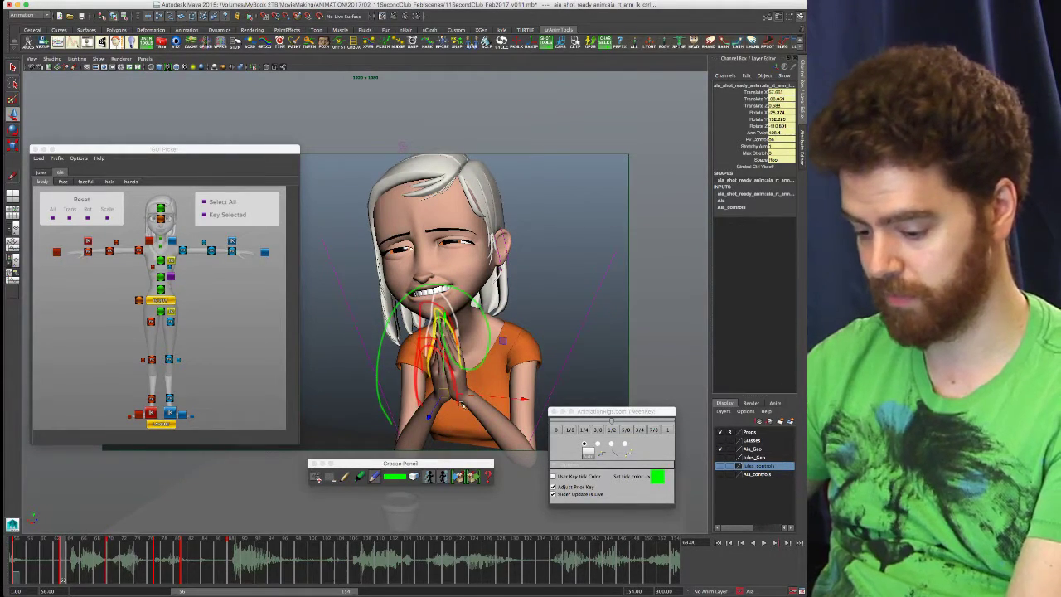
{"action": "left_click", "coordinate": [444, 394]}
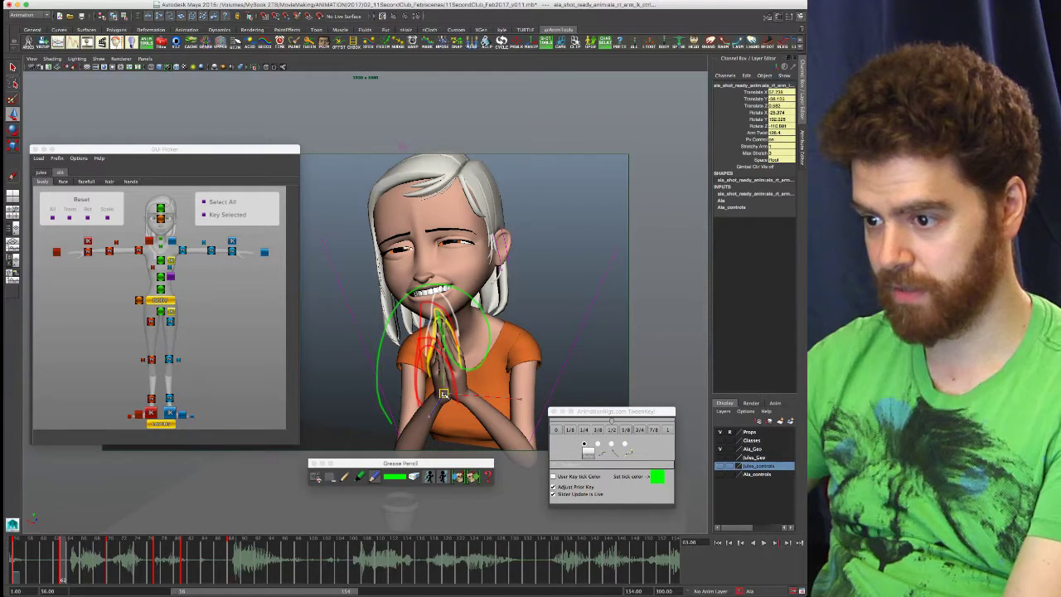
- Compare the clasped hands with the drawn green arc by flipping between the key poses at frames 56, 63 and 70
{"action": "key", "text": "comma"}
{"action": "key", "text": "period"}
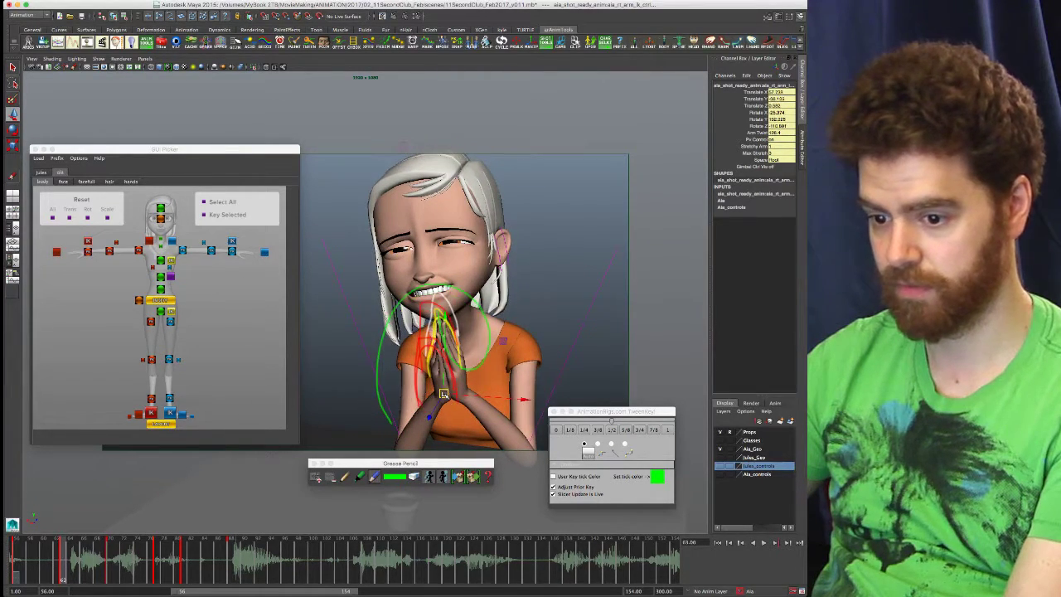
{"action": "key", "text": "period"}
{"action": "key", "text": "comma"}
{"action": "key", "text": "period"}
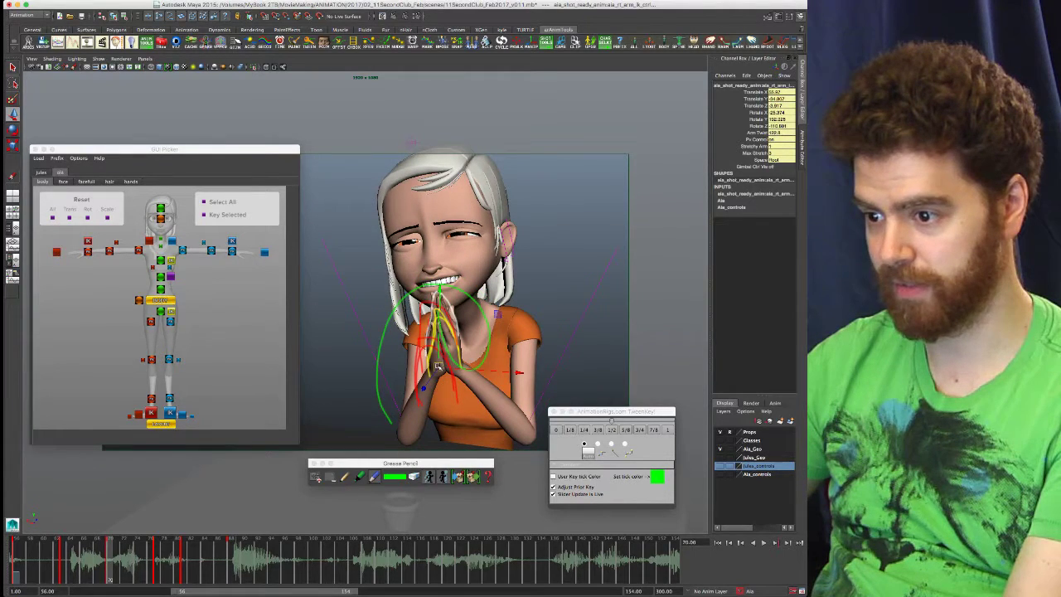
{"action": "key", "text": "comma"}
{"action": "key", "text": "comma"}
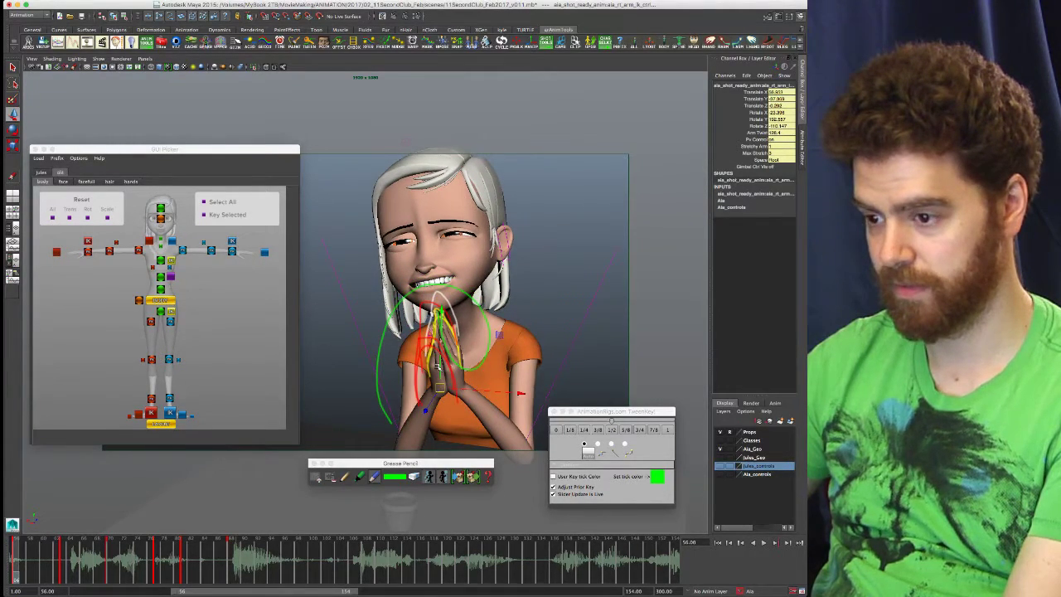
{"action": "key", "text": "period"}
{"action": "key", "text": "comma"}
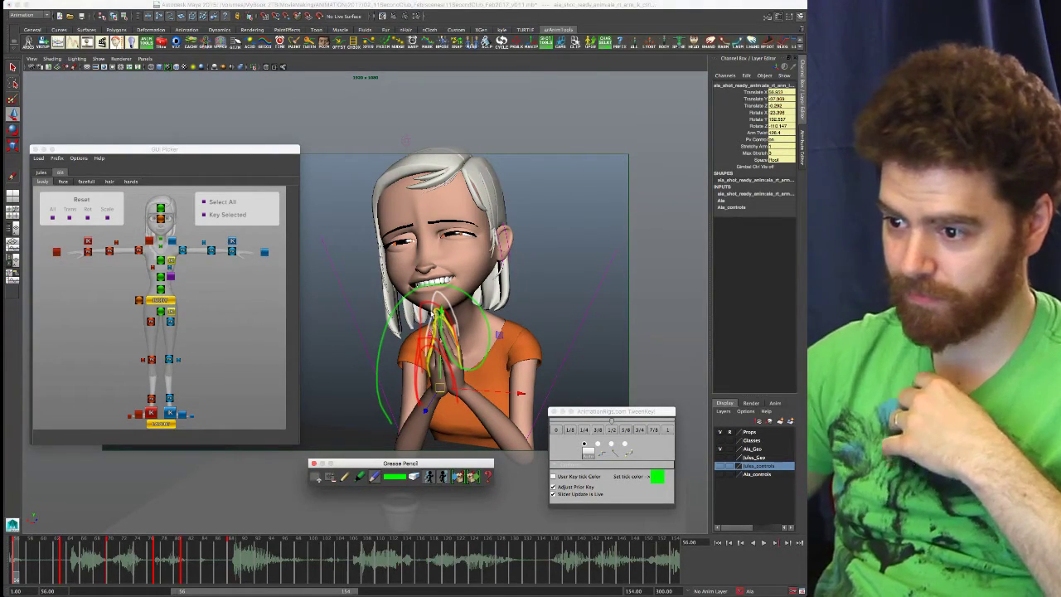
- Hide the Grease Pencil drawings and shift both arm IK controls slightly toward the character's left at frame 70, checking against frame 56
{"action": "left_click", "coordinate": [345, 477]}
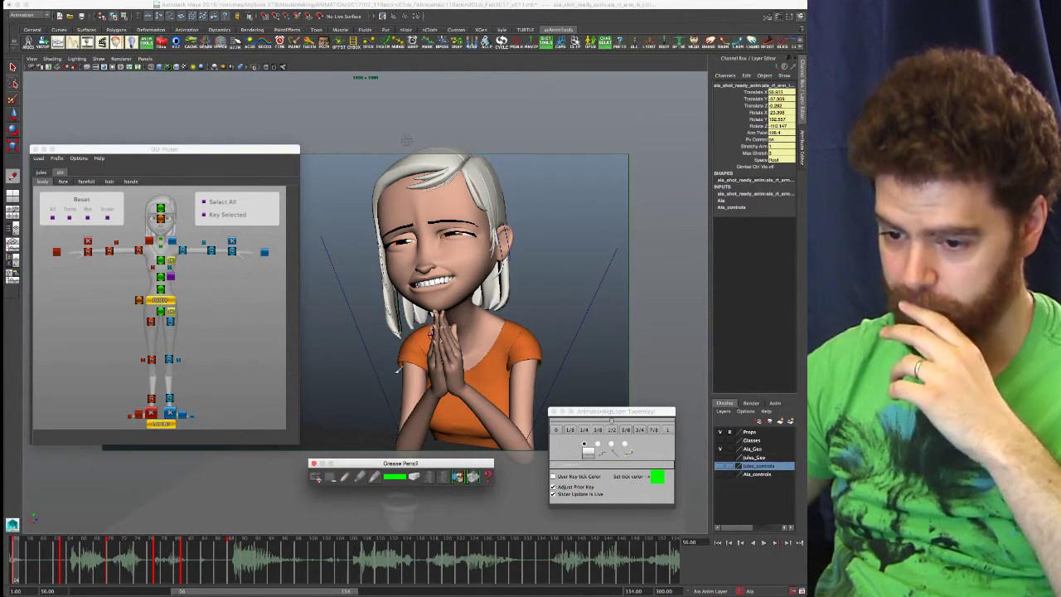
{"action": "left_click", "coordinate": [87, 241]}
{"action": "left_click", "coordinate": [198, 243]}
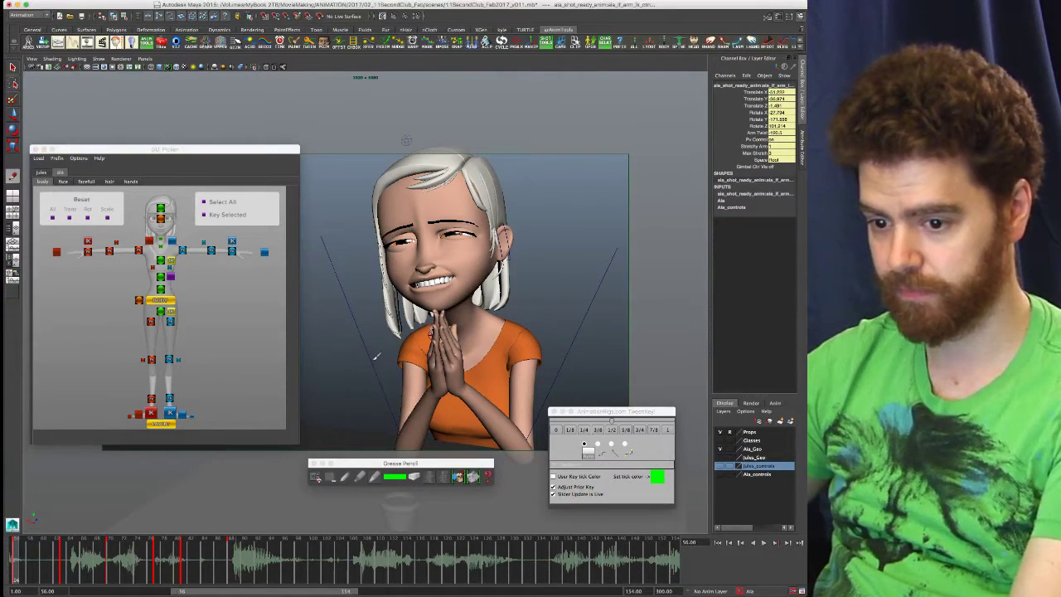
{"action": "key", "text": "."}
{"action": "key", "text": "."}
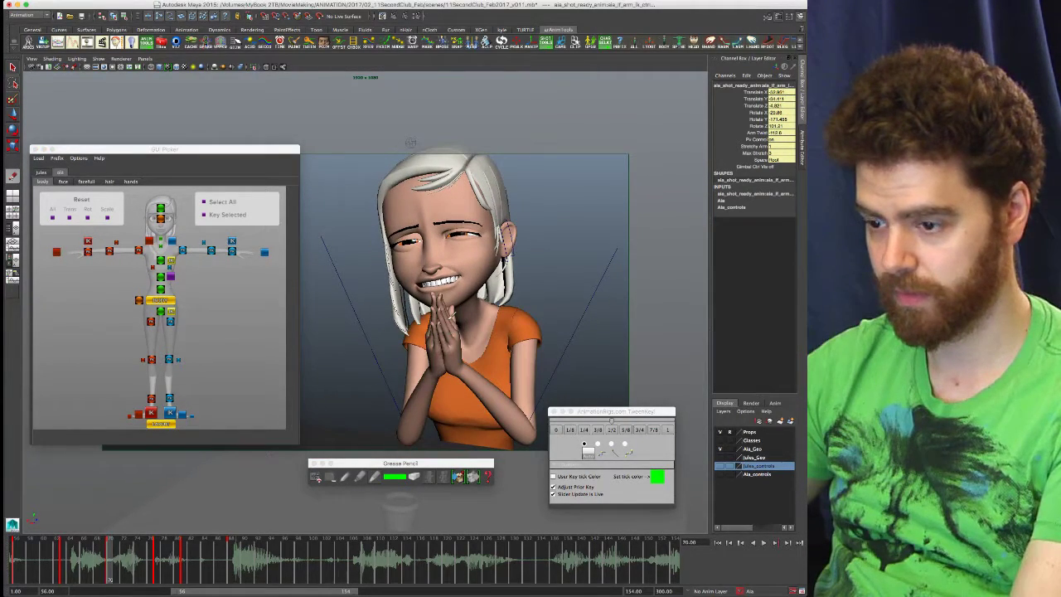
{"action": "key", "text": "w"}
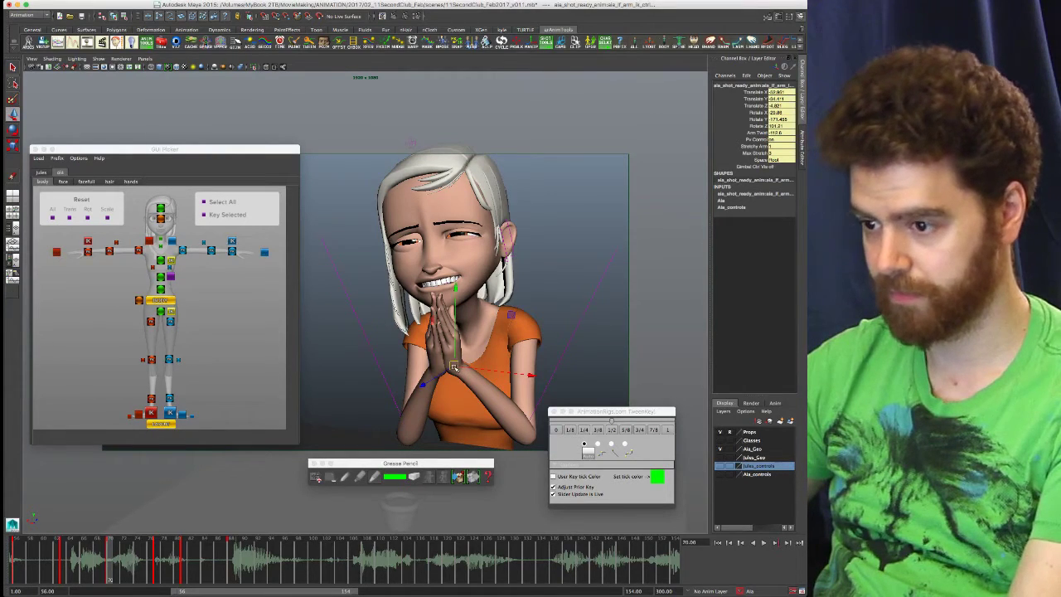
{"action": "left_click_drag", "start_coordinate": [453, 366], "coordinate": [457, 365]}
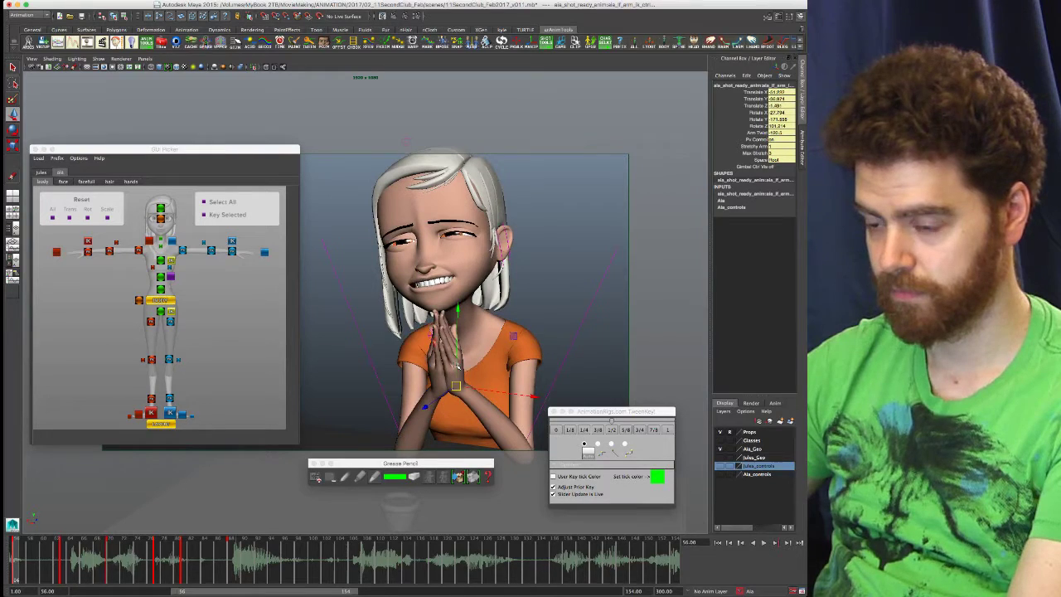
{"action": "key", "text": "."}
{"action": "key", "text": "."}
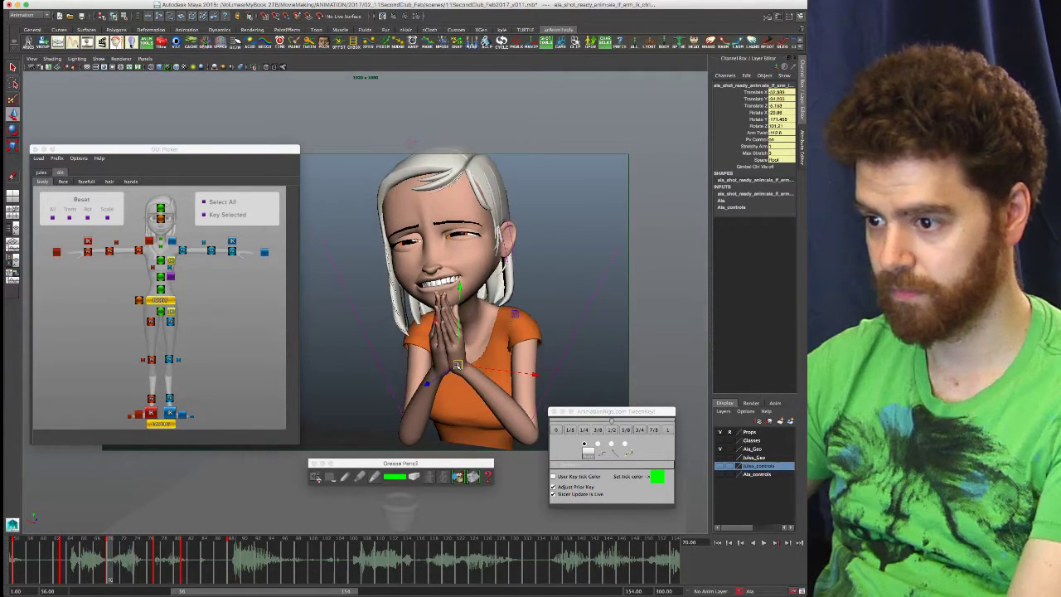
- Move both arm IK controls slightly up and toward the character's right at frame 77, comparing the hands with frame 70
{"action": "key", "text": "."}
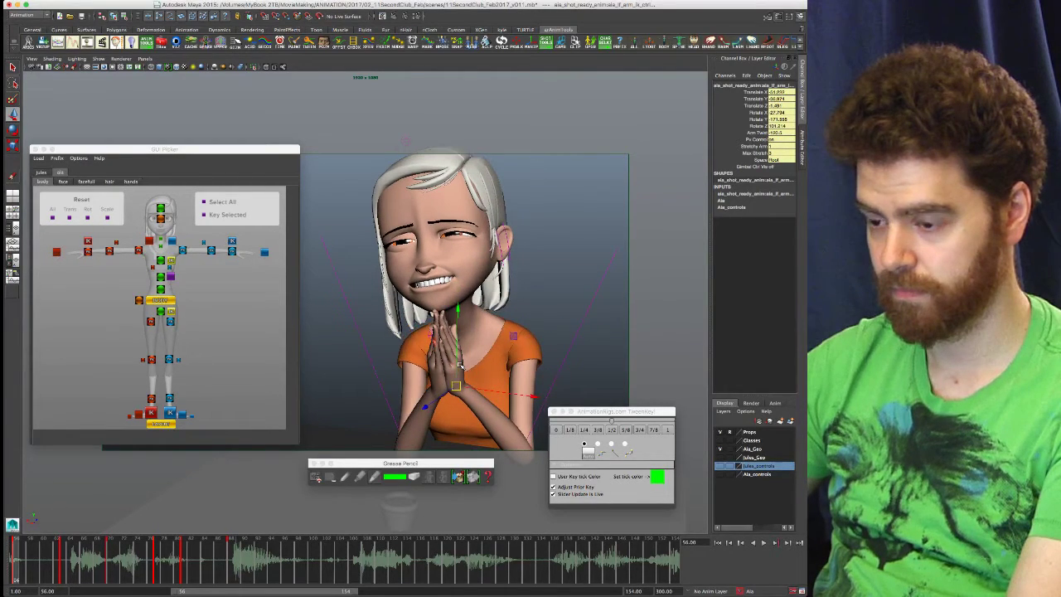
{"action": "key", "text": "."}
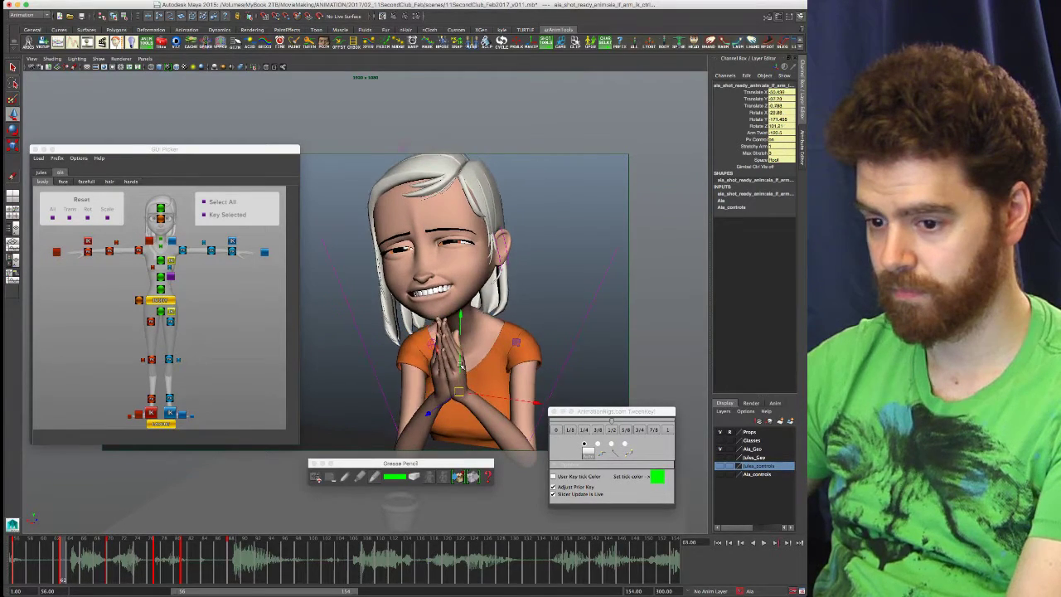
{"action": "key", "text": "."}
{"action": "key", "text": "."}
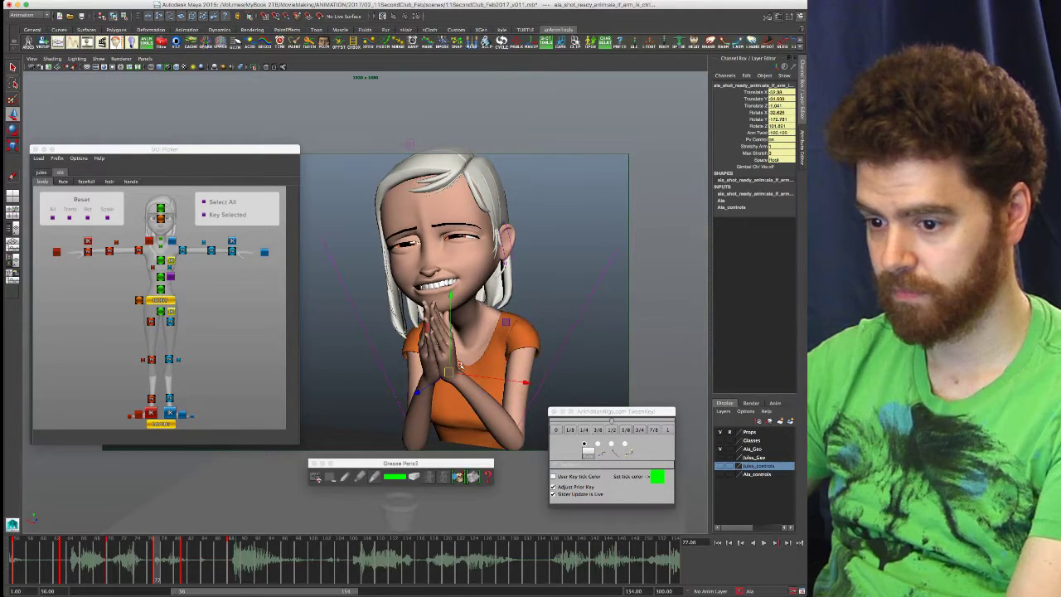
{"action": "key", "text": "."}
{"action": "left_click_drag", "start_coordinate": [450, 373], "coordinate": [446, 366]}
{"action": "key", "text": "alt+."}
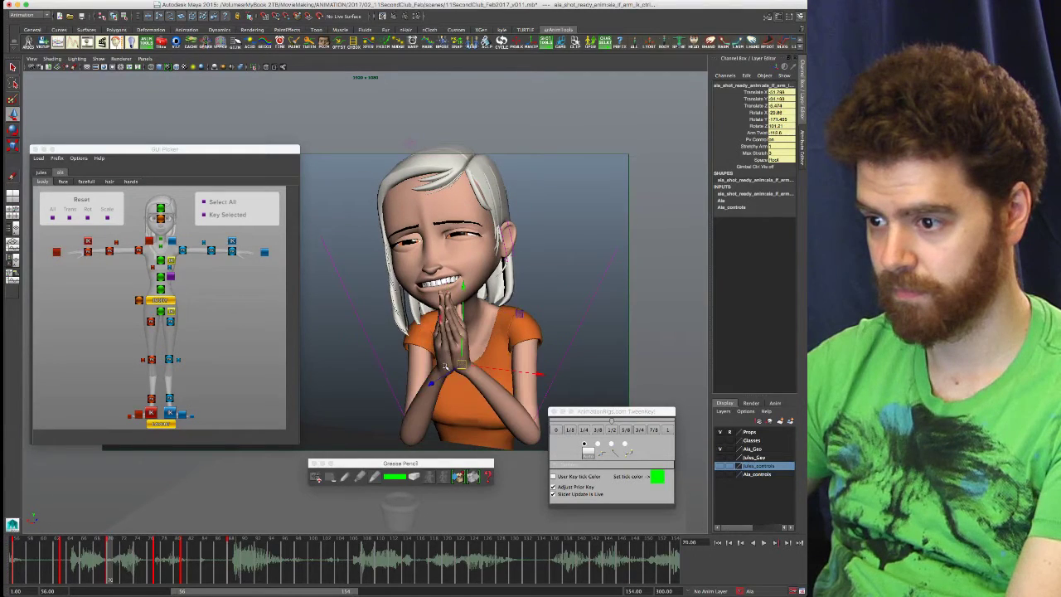
{"action": "key", "text": "alt+"}
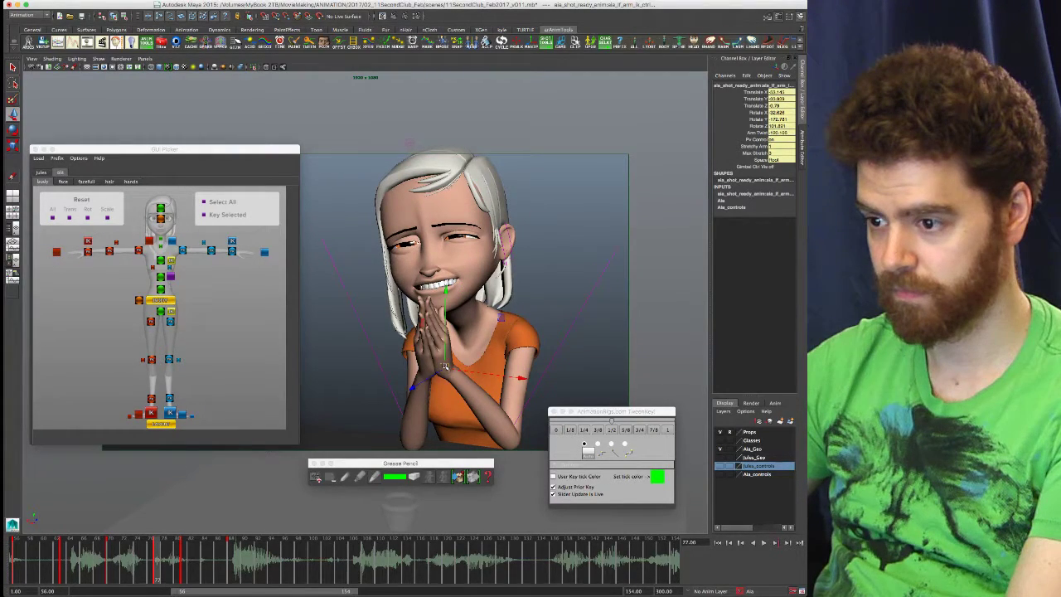
- Raise both arm IK controls slightly at frame 81, checking the hands against the neighbouring key poses
{"action": "key", "text": "."}
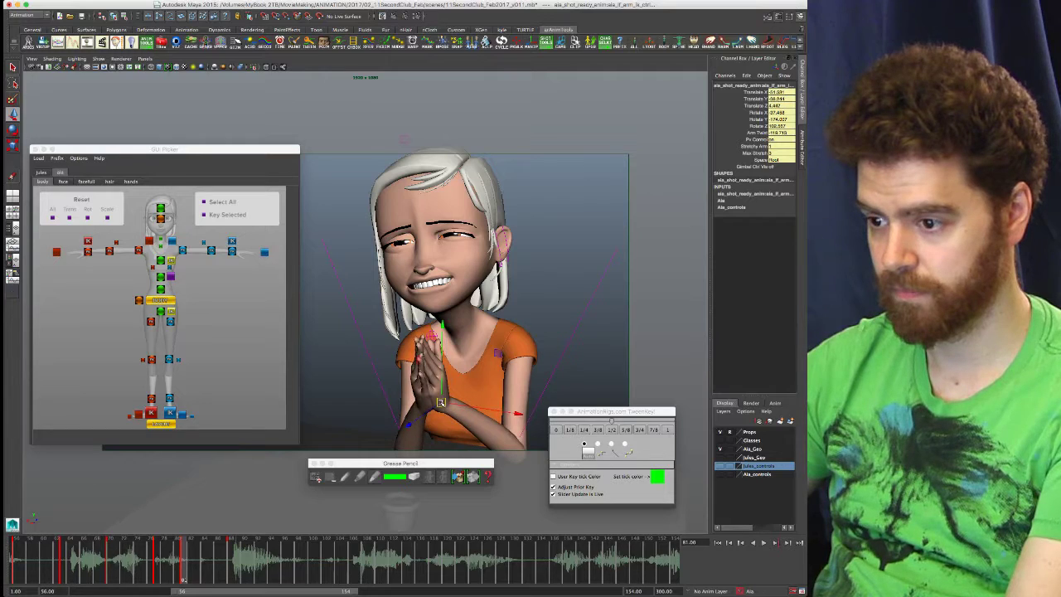
{"action": "key", "text": "."}
{"action": "left_click_drag", "start_coordinate": [446, 407], "coordinate": [439, 409]}
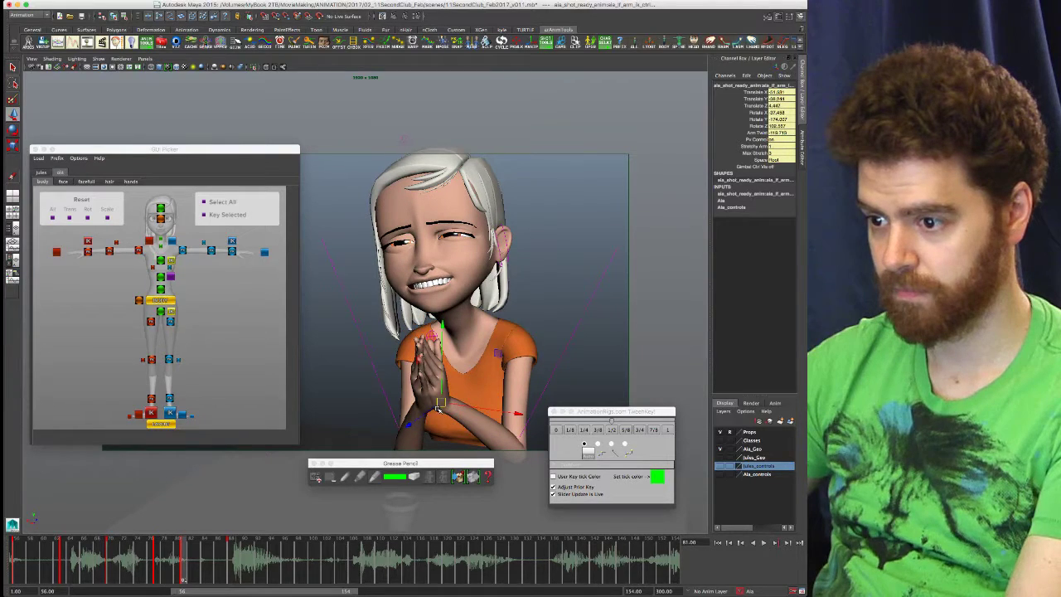
{"action": "key", "text": "."}
{"action": "key", "text": "."}
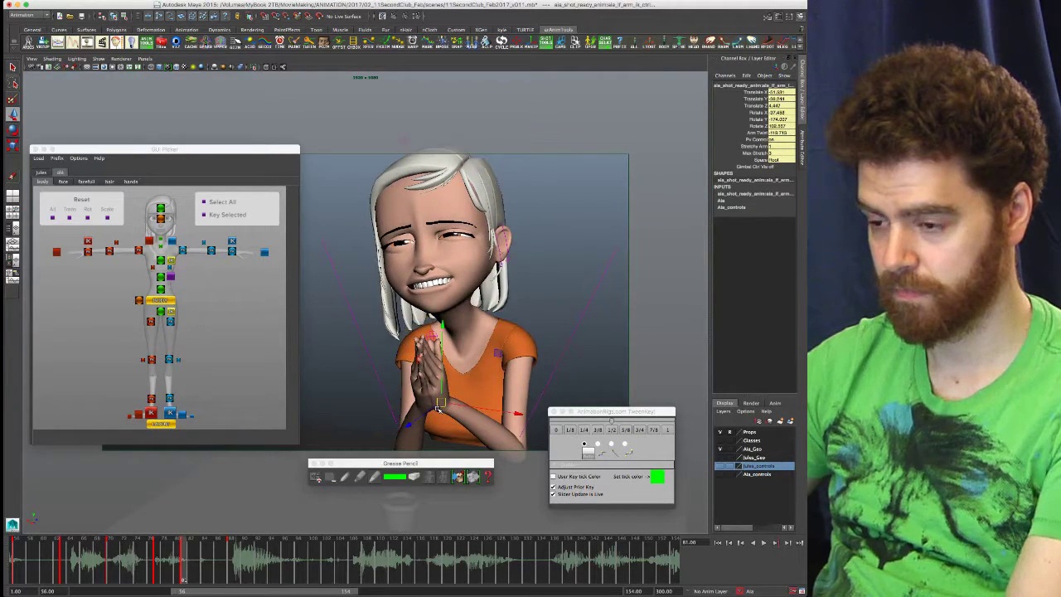
{"action": "key", "text": "."}
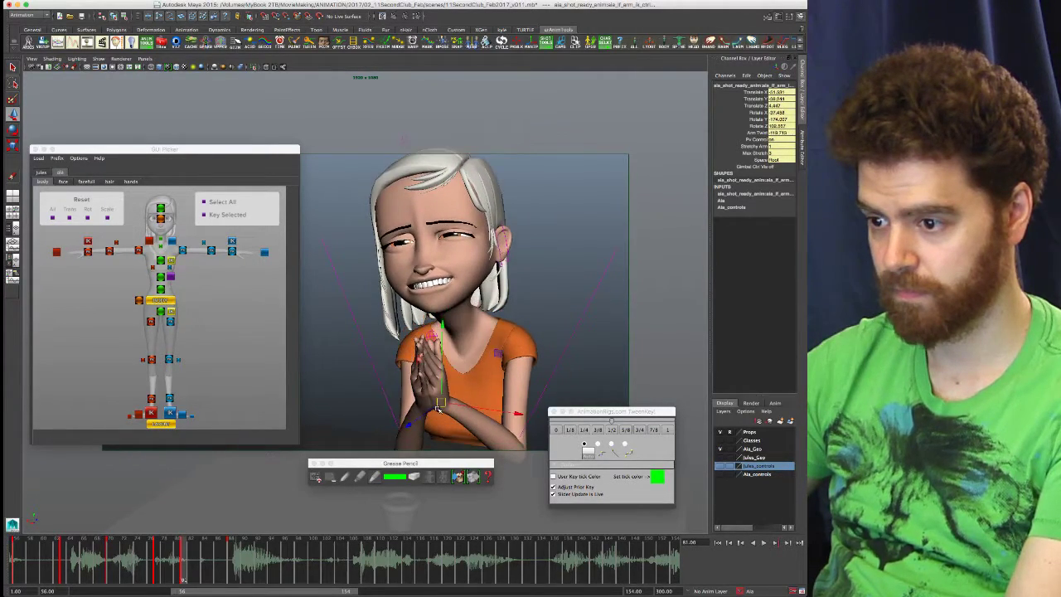
{"action": "key", "text": "."}
{"action": "left_click_drag", "start_coordinate": [438, 410], "coordinate": [440, 400]}
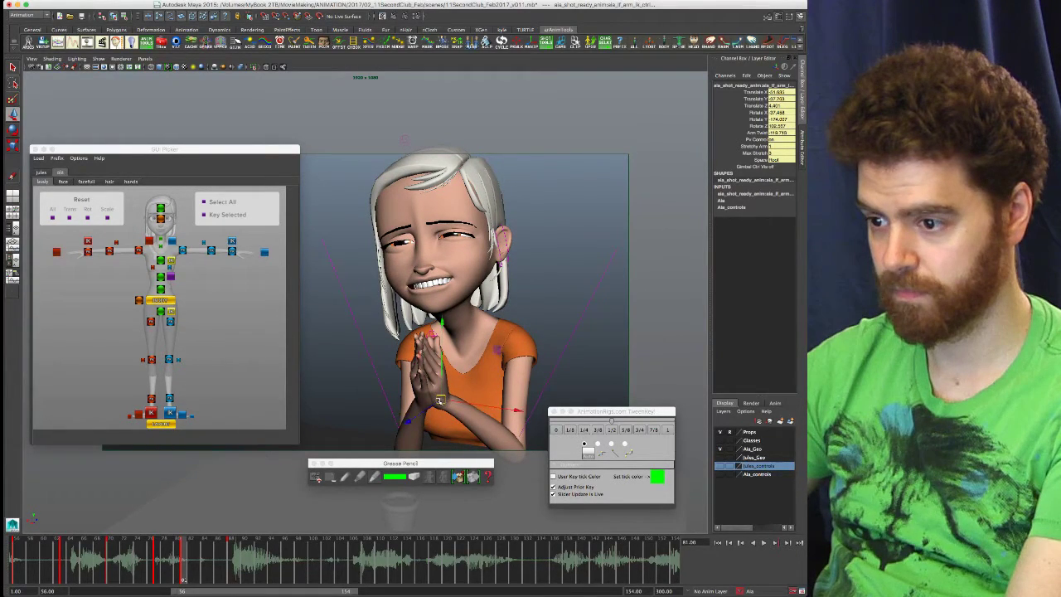
- Reselect the right and left arm IK controls and nudge the clasped hands slightly at frame 88
{"action": "key", "text": "."}
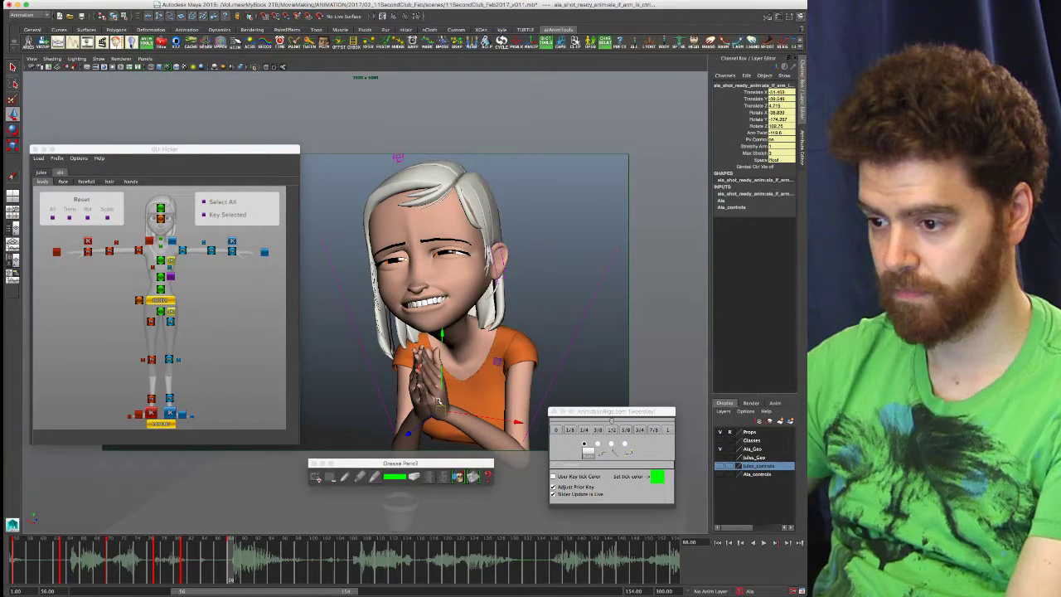
{"action": "left_click", "coordinate": [391, 407]}
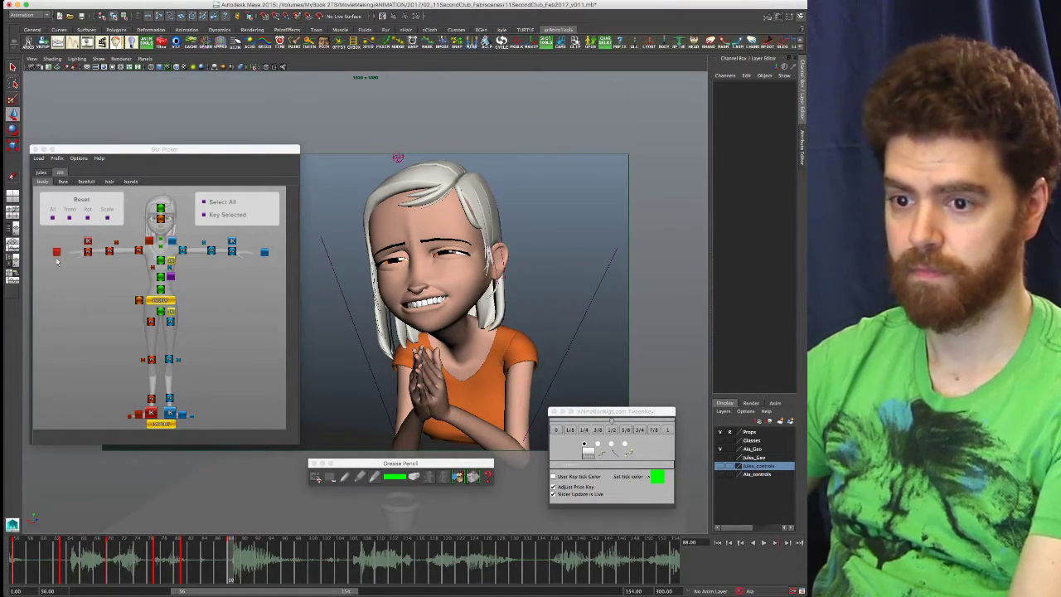
{"action": "left_click", "coordinate": [406, 426]}
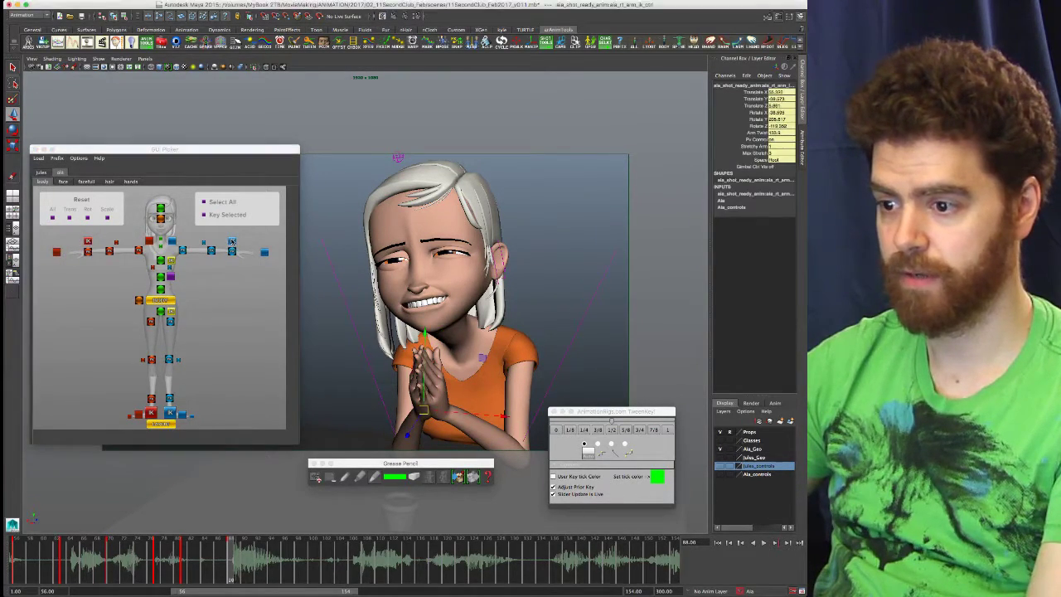
{"action": "left_click_drag", "start_coordinate": [404, 428], "coordinate": [431, 414]}
{"action": "left_click_drag", "start_coordinate": [443, 412], "coordinate": [441, 411]}
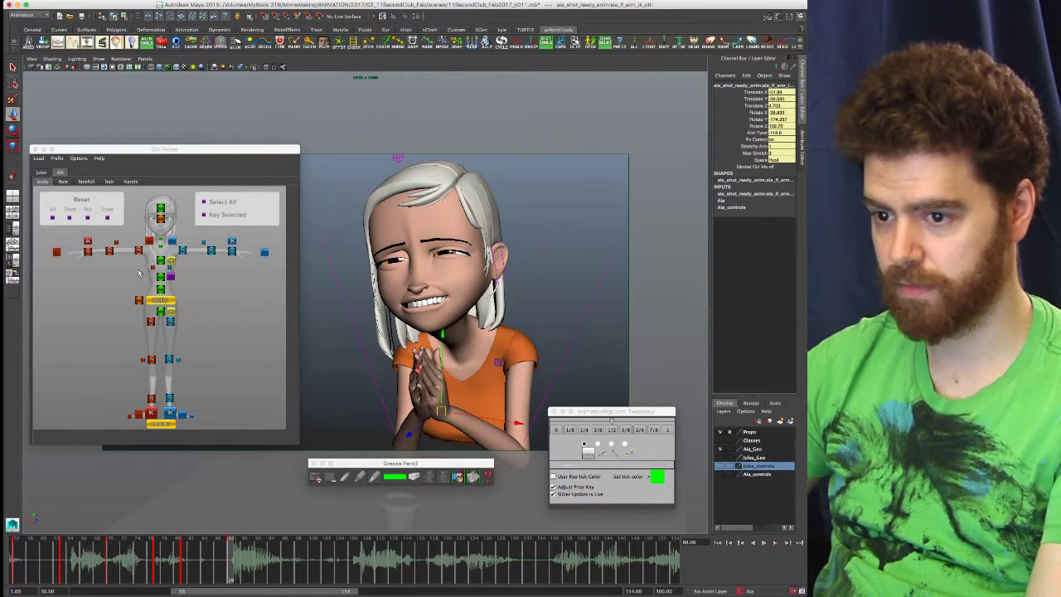
{"action": "left_click", "coordinate": [87, 242]}
{"action": "left_click", "coordinate": [233, 244]}
{"action": "left_click", "coordinate": [233, 243]}
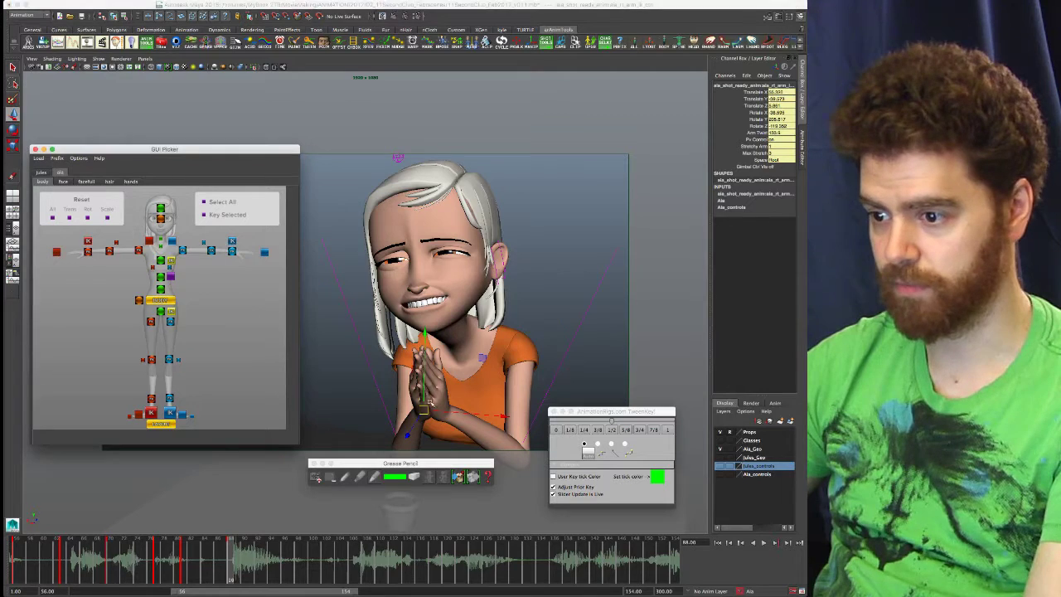
{"action": "left_click_drag", "start_coordinate": [442, 412], "coordinate": [443, 415]}
- Examine the hands' arc by flipping back and forth through the key poses between frames 56 and 88
{"action": "key", "text": "comma"}
{"action": "key", "text": "comma"}
{"action": "key", "text": "comma"}
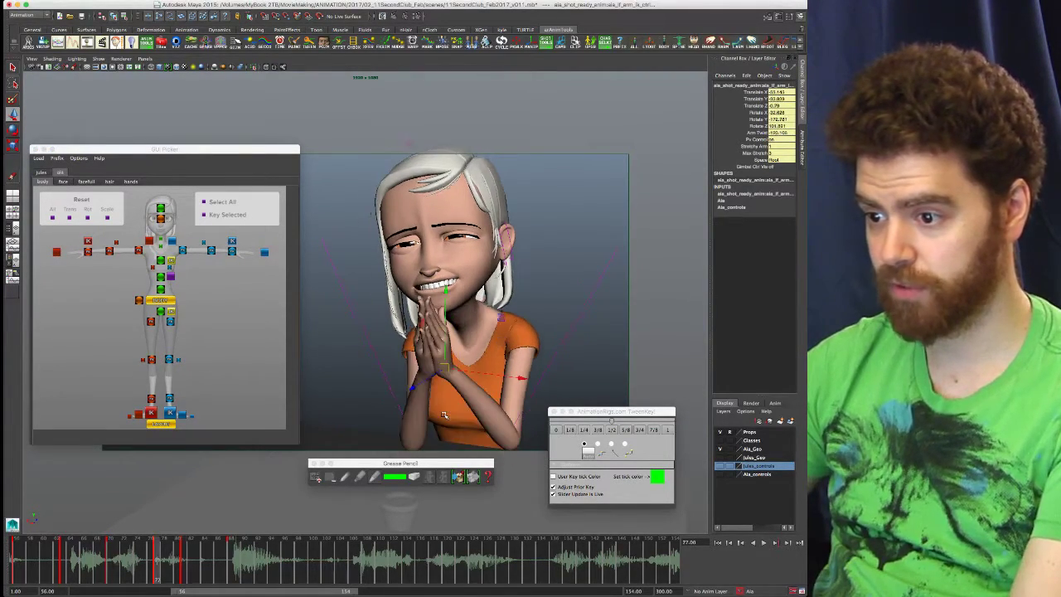
{"action": "key", "text": "comma"}
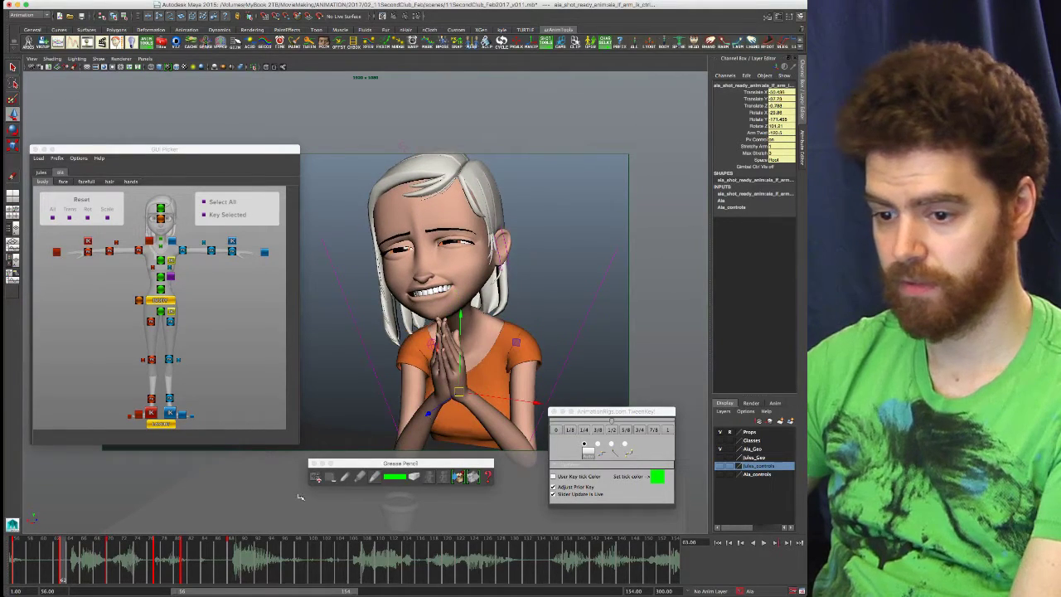
{"action": "key", "text": "period"}
{"action": "key", "text": "period"}
{"action": "key", "text": "period"}
{"action": "key", "text": "period"}
{"action": "key", "text": "comma"}
{"action": "key", "text": "comma"}
{"action": "key", "text": "comma"}
{"action": "key", "text": "comma"}
{"action": "key", "text": "period"}
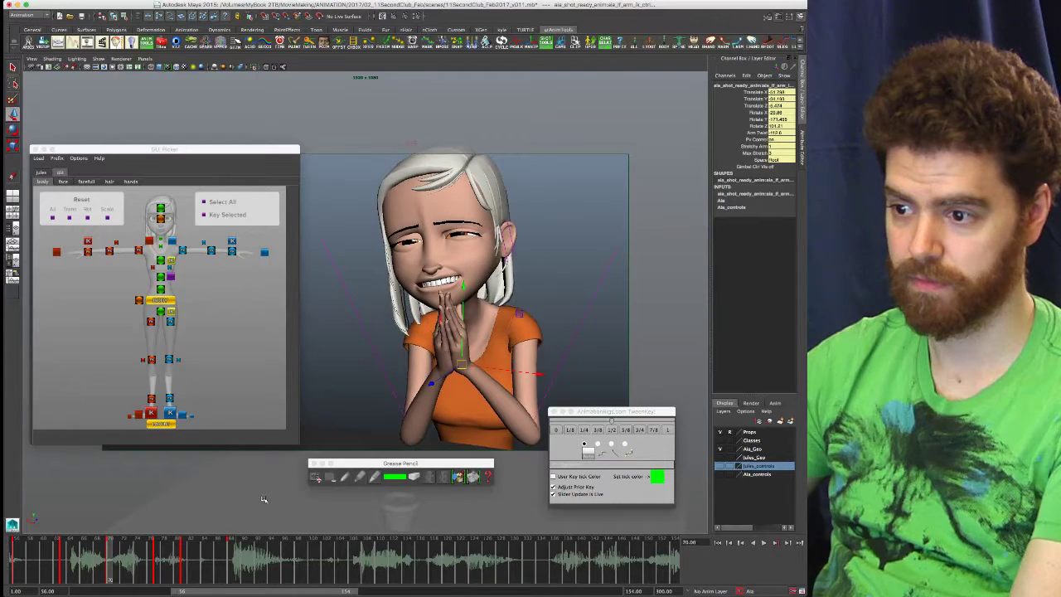
{"action": "key", "text": "period"}
{"action": "key", "text": "comma"}
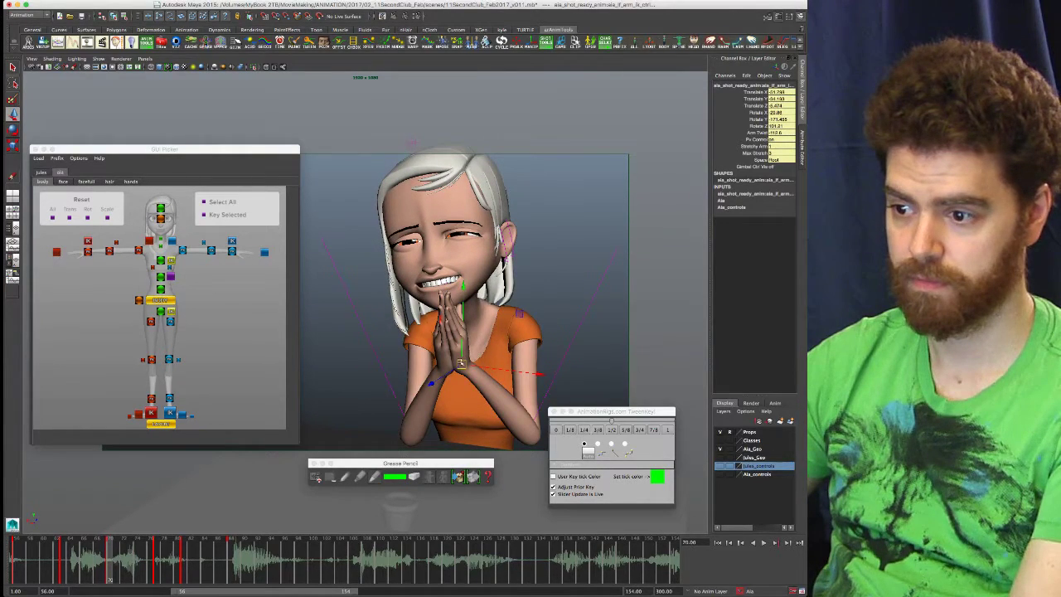
- Shift both arm IK controls slightly toward the character's right at frame 70 and compare the hands with the neighbouring key poses
{"action": "left_click_drag", "start_coordinate": [462, 366], "coordinate": [458, 367]}
{"action": "key", "text": "period"}
{"action": "key", "text": "comma"}
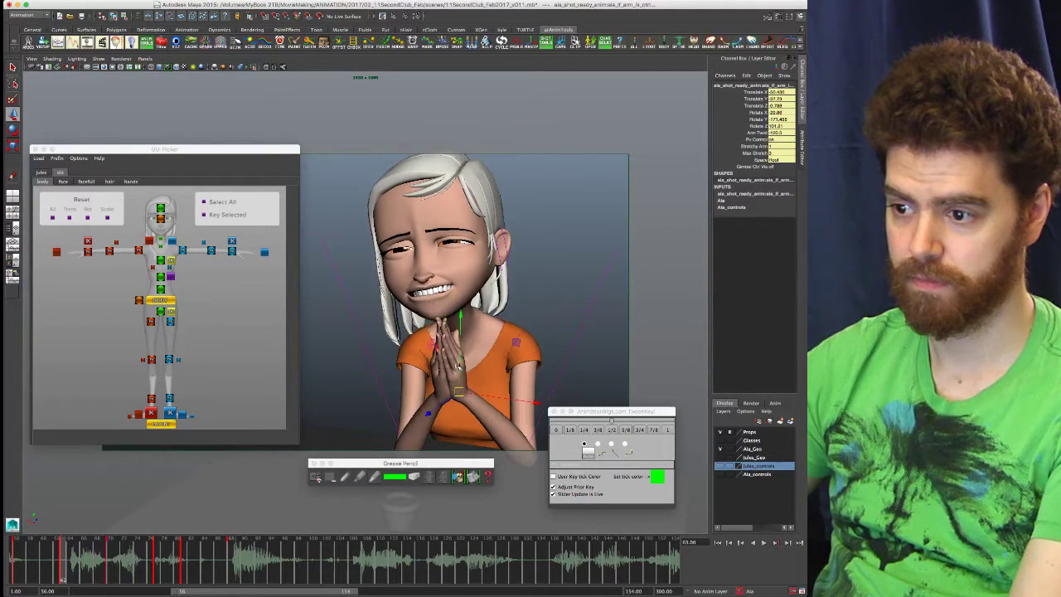
{"action": "key", "text": "comma"}
{"action": "key", "text": "period"}
{"action": "key", "text": "period"}
{"action": "key", "text": "period"}
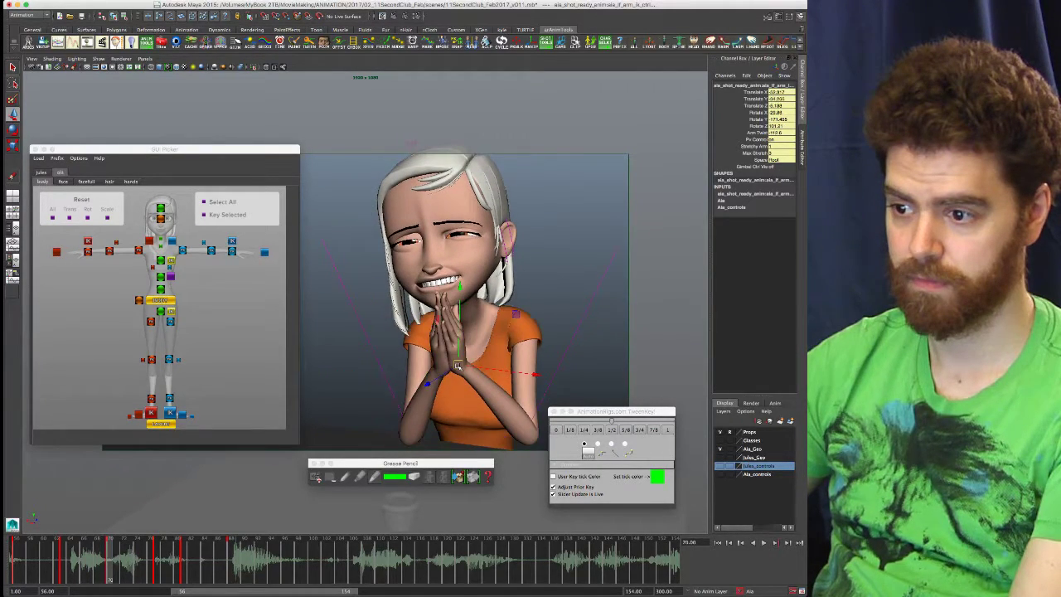
- Lower both arm IK controls slightly at frame 70 and compare the hands with the neighbouring key poses
{"action": "key", "text": "comma"}
{"action": "left_click_drag", "start_coordinate": [459, 364], "coordinate": [461, 367]}
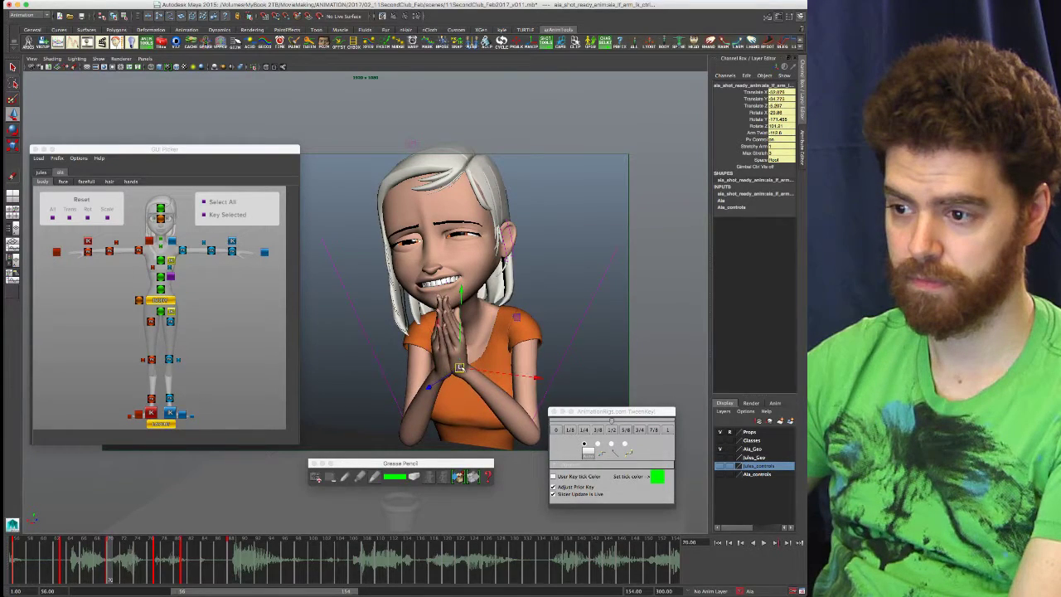
{"action": "key", "text": "period"}
{"action": "key", "text": "comma"}
{"action": "key", "text": "period"}
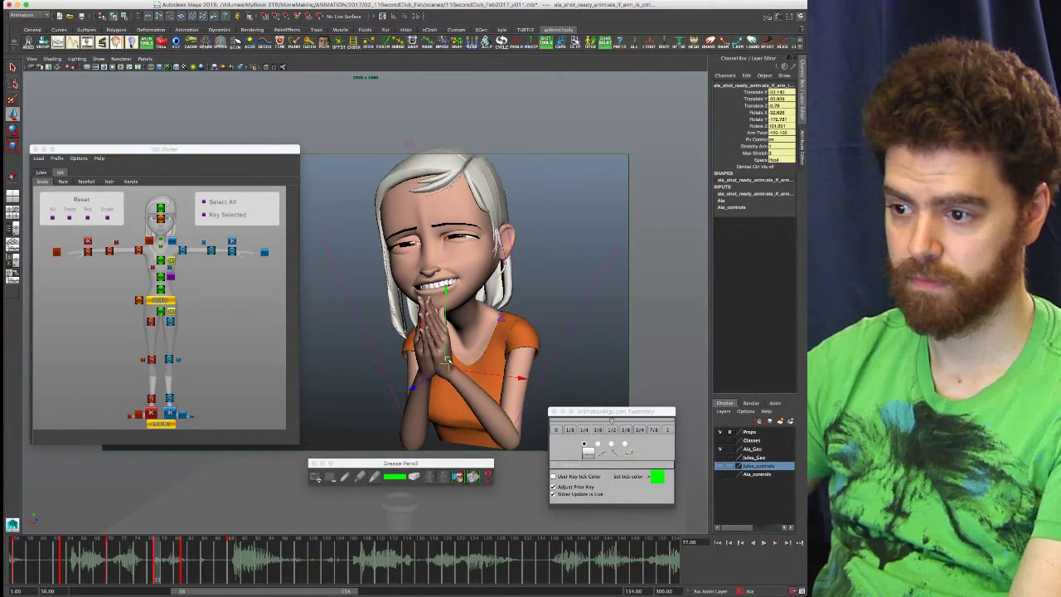
- Lower both arm IK controls slightly at frame 77 and check the hands against the key poses up to frame 88
{"action": "left_click_drag", "start_coordinate": [445, 367], "coordinate": [445, 373]}
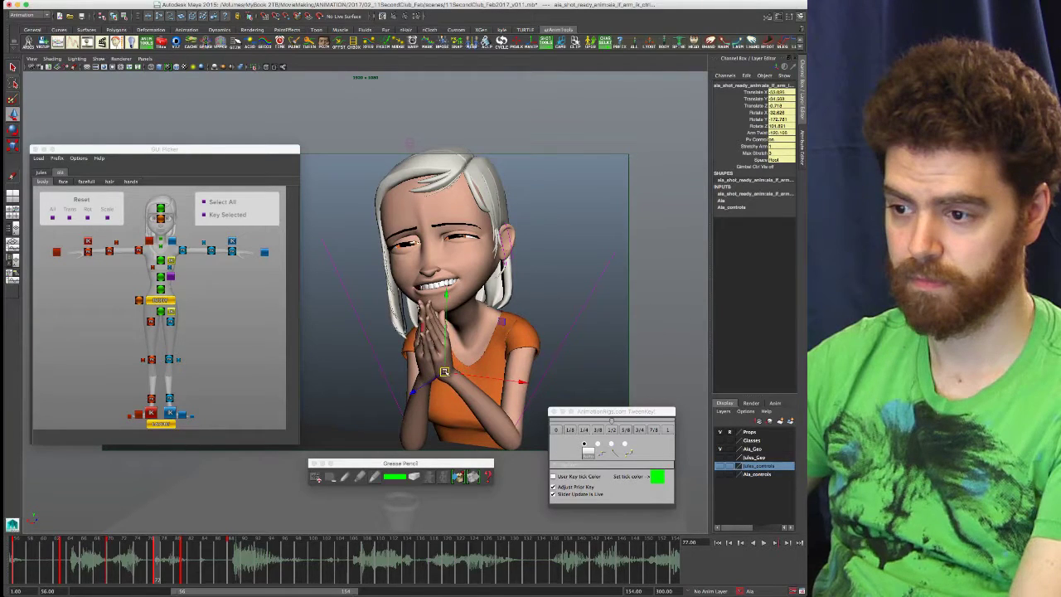
{"action": "key", "text": "period"}
{"action": "key", "text": "period"}
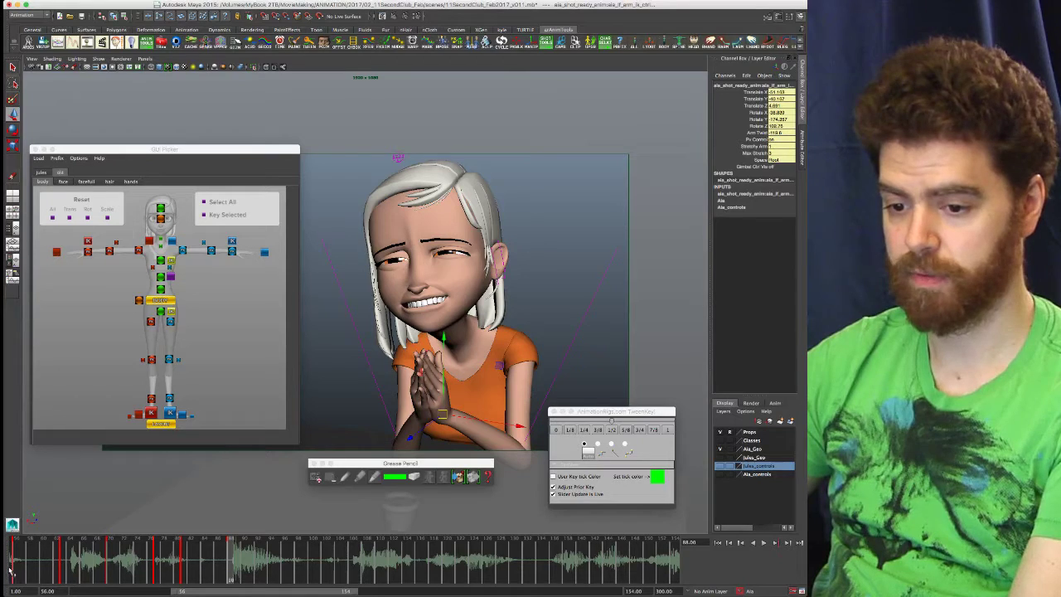
{"action": "key", "text": "comma"}
{"action": "key", "text": "period"}
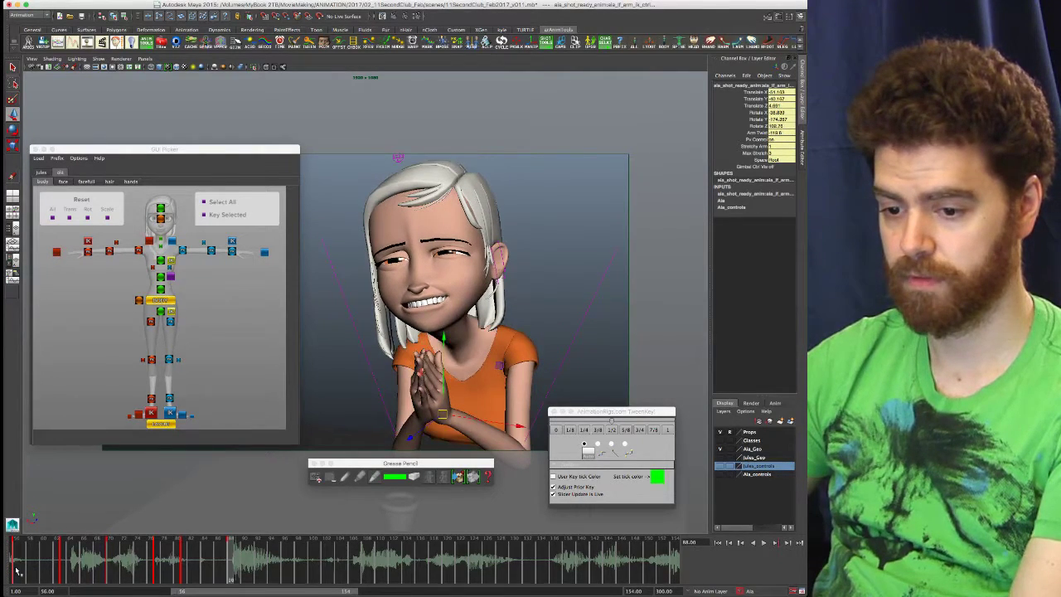
- Add a grease pencil frame at frame 56 and outline the clasped hands in green on the key poses from 56 to 81
{"action": "left_click", "coordinate": [316, 478]}
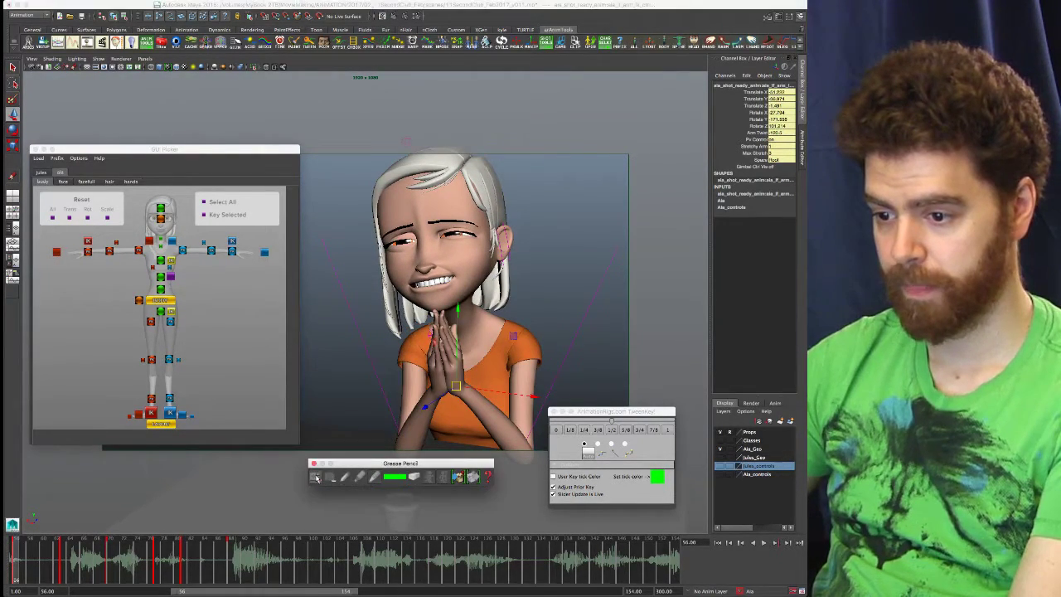
{"action": "left_click", "coordinate": [315, 478]}
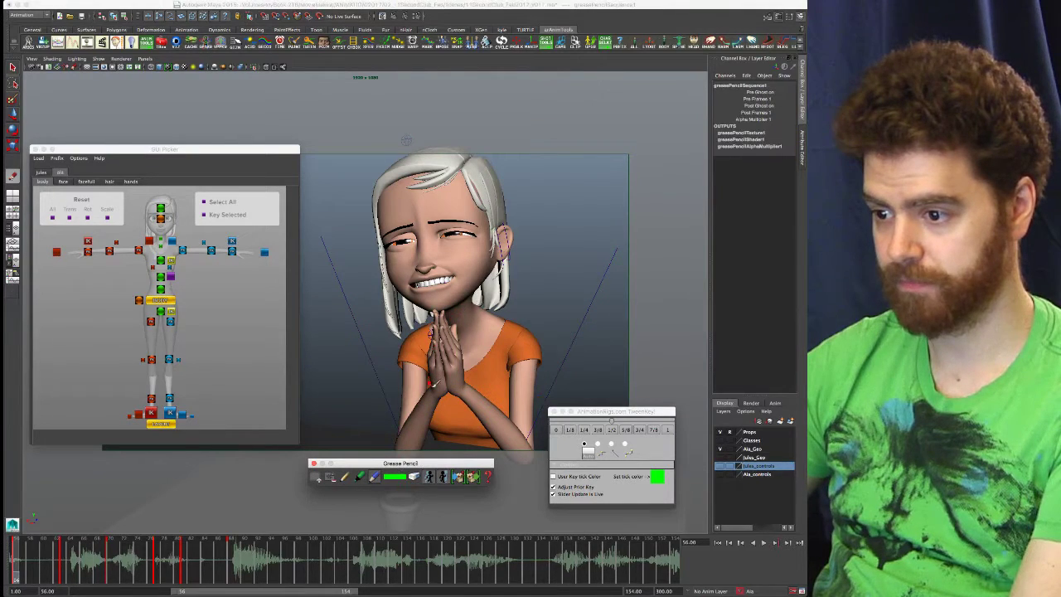
{"action": "mouse_move", "coordinate": [433, 387]}
{"action": "left_mouse_down"}
{"action": "mouse_move", "coordinate": [437, 312]}
{"action": "mouse_move", "coordinate": [461, 335]}
{"action": "mouse_move", "coordinate": [467, 381]}
{"action": "mouse_move", "coordinate": [440, 386]}
{"action": "mouse_move", "coordinate": [438, 319]}
{"action": "mouse_move", "coordinate": [466, 344]}
{"action": "mouse_move", "coordinate": [470, 383]}
{"action": "left_mouse_up"}
{"action": "key", "text": "."}
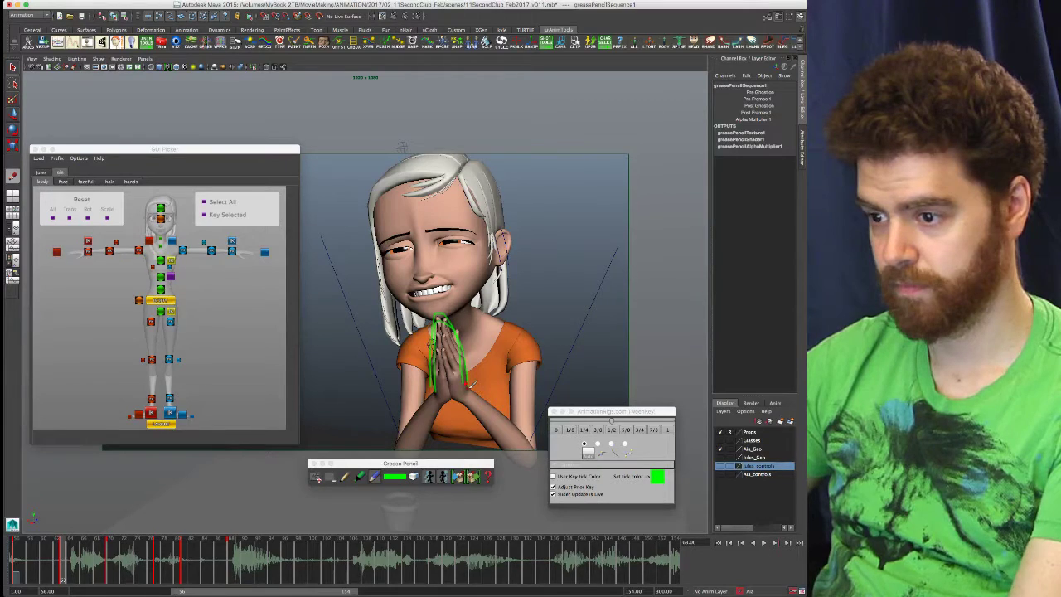
{"action": "key", "text": "."}
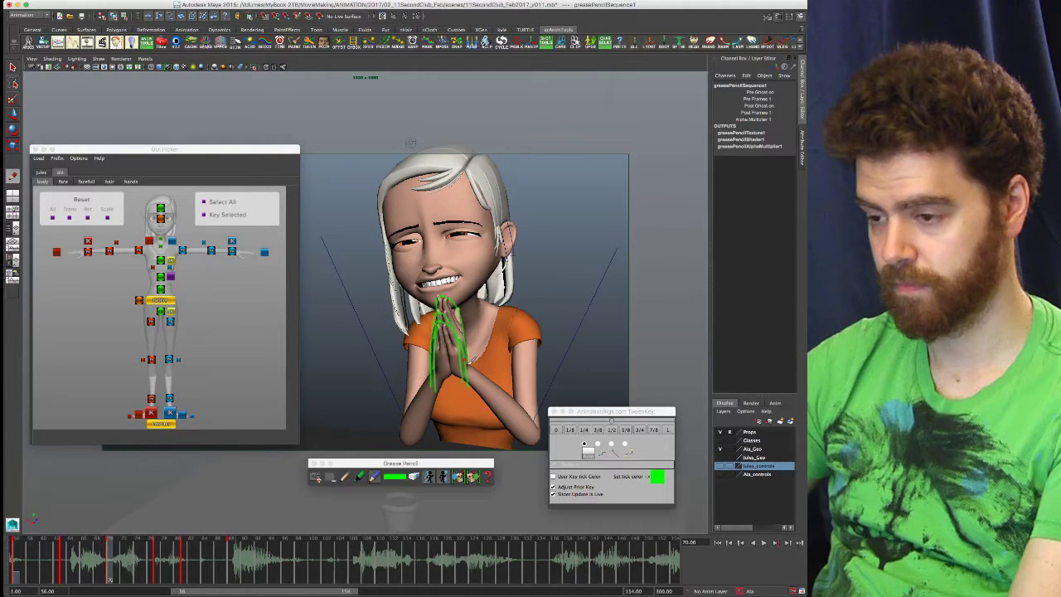
{"action": "key", "text": "."}
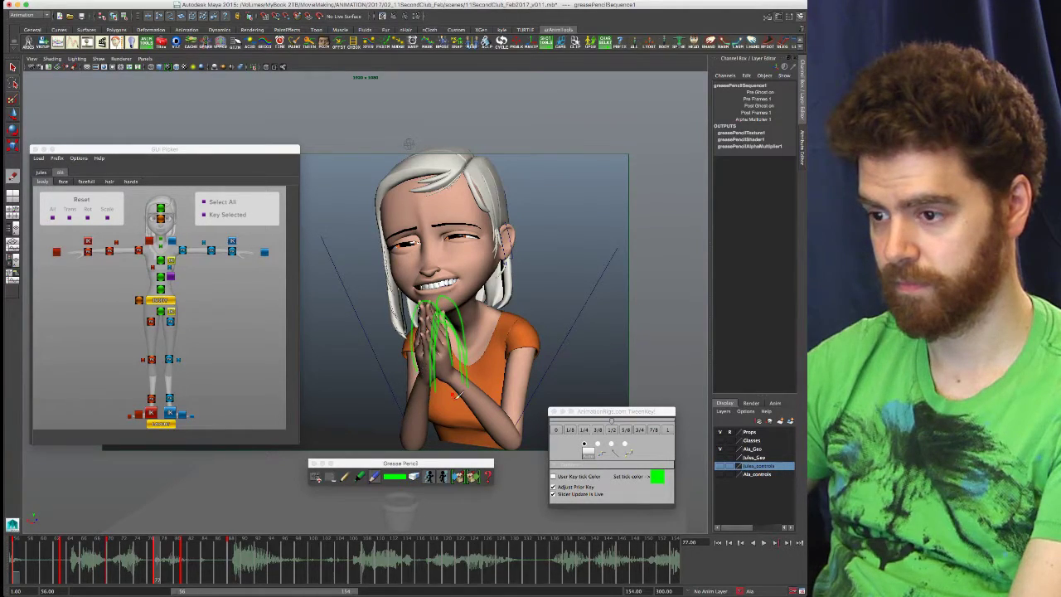
{"action": "key", "text": "."}
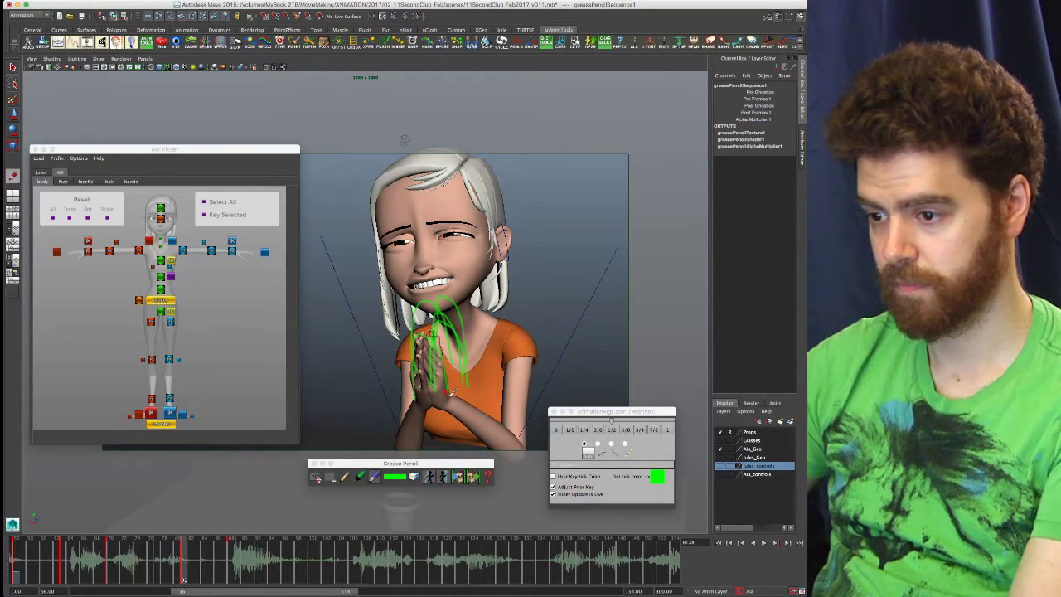
{"action": "key", "text": "."}
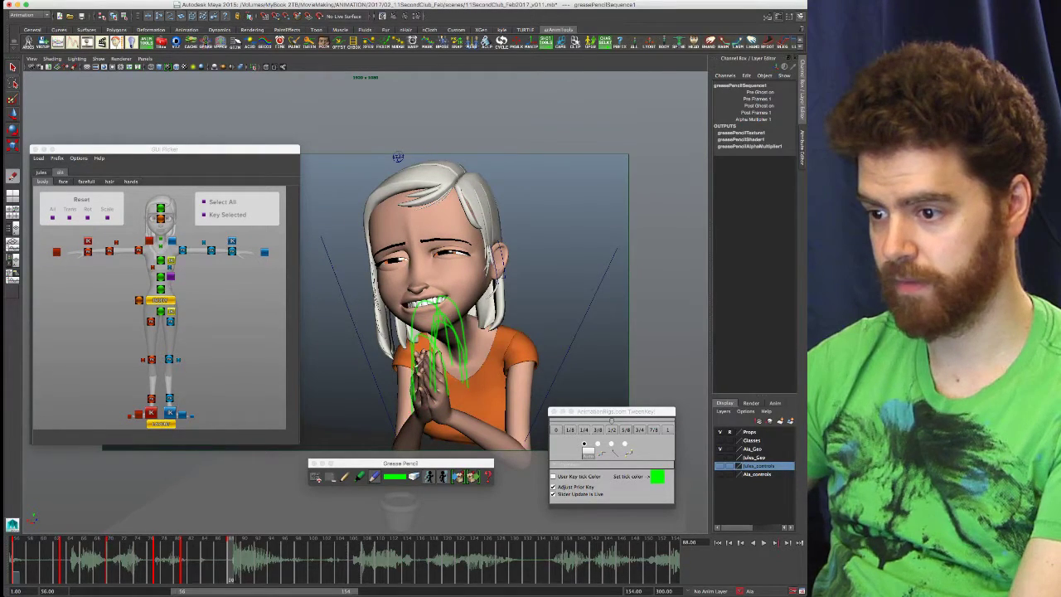
- Change the grease pencil color to red and mark the fingertips with a dot at each key pose from frame 56 to 88
{"action": "left_click", "coordinate": [395, 476]}
{"action": "left_click", "coordinate": [367, 454]}
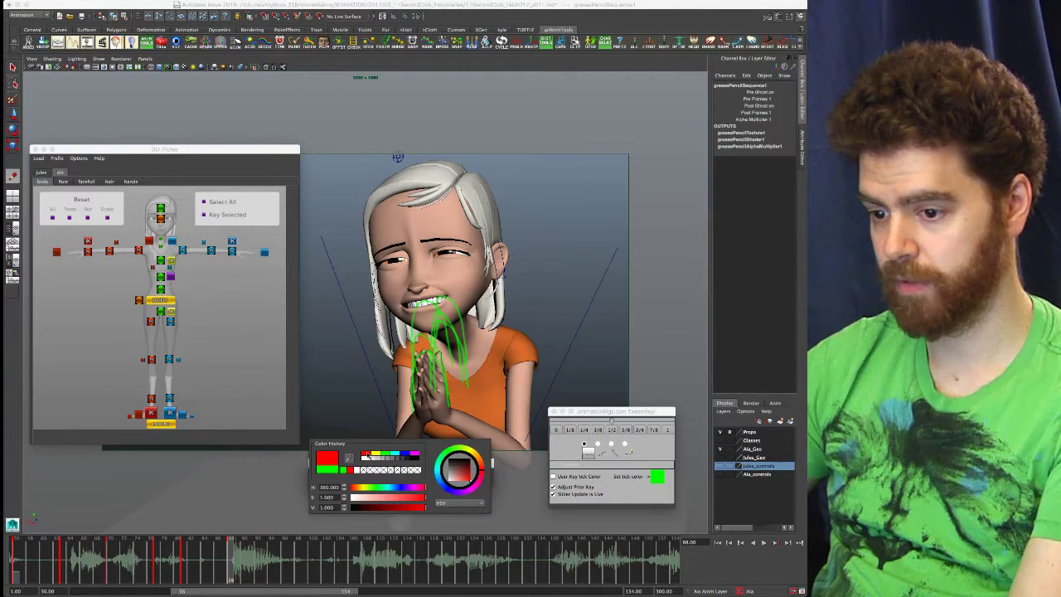
{"action": "key", "text": "."}
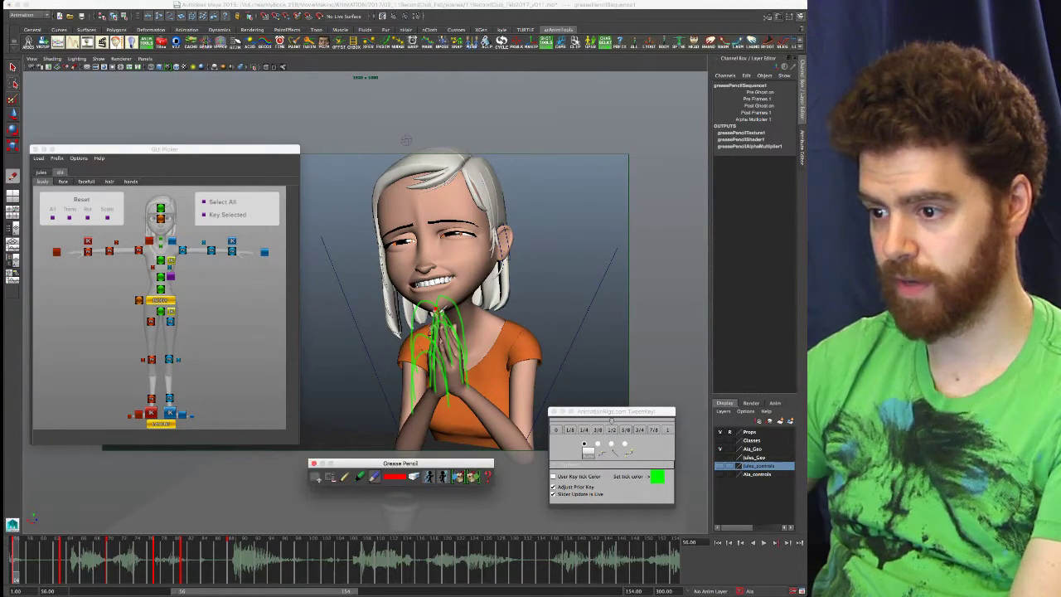
{"action": "left_click", "coordinate": [441, 312]}
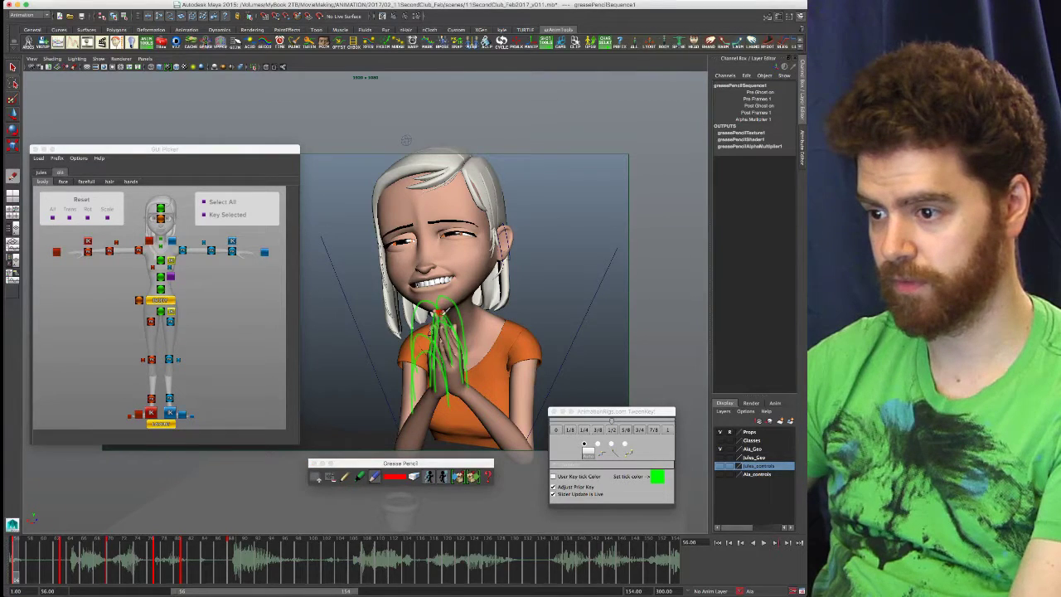
{"action": "key", "text": "."}
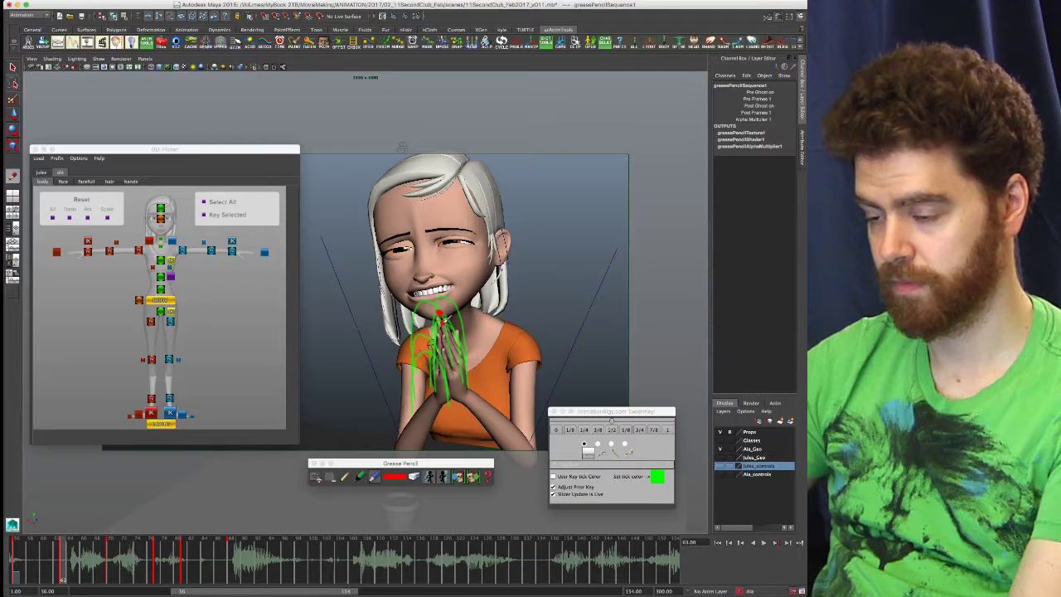
{"action": "key", "text": "."}
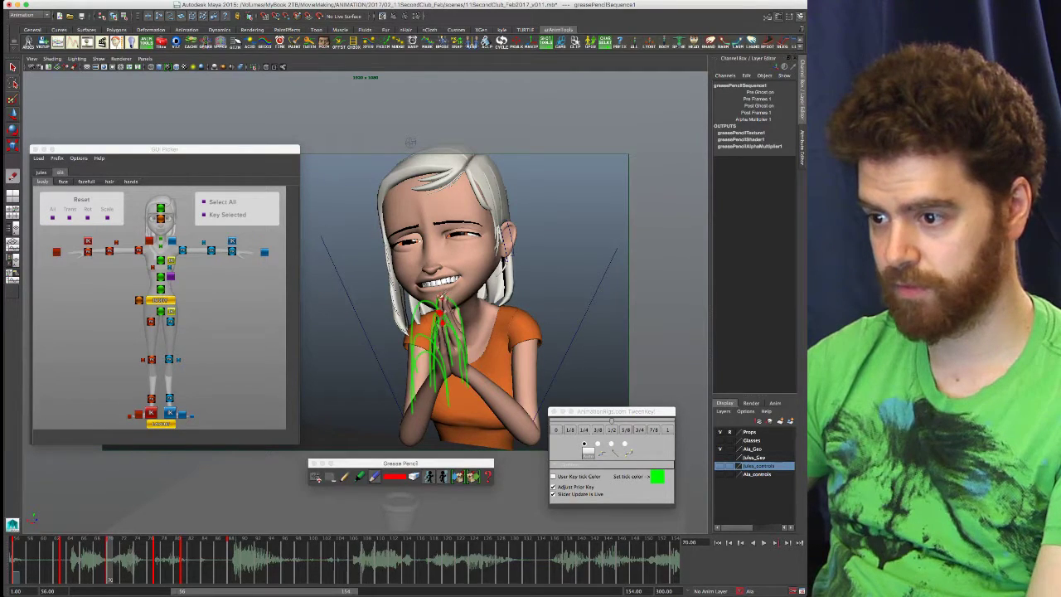
{"action": "key", "text": "period"}
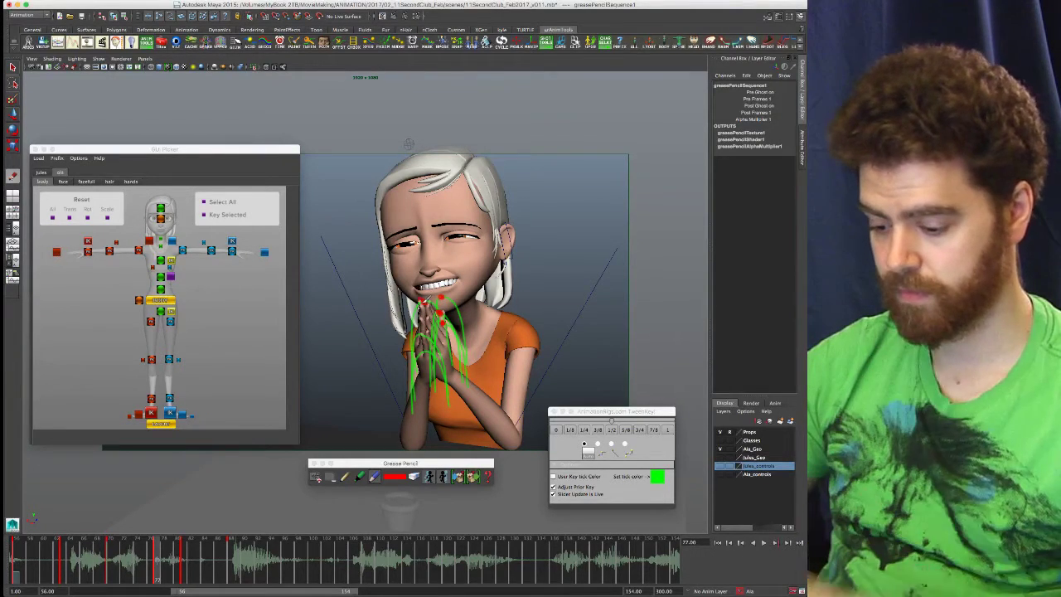
{"action": "key", "text": "."}
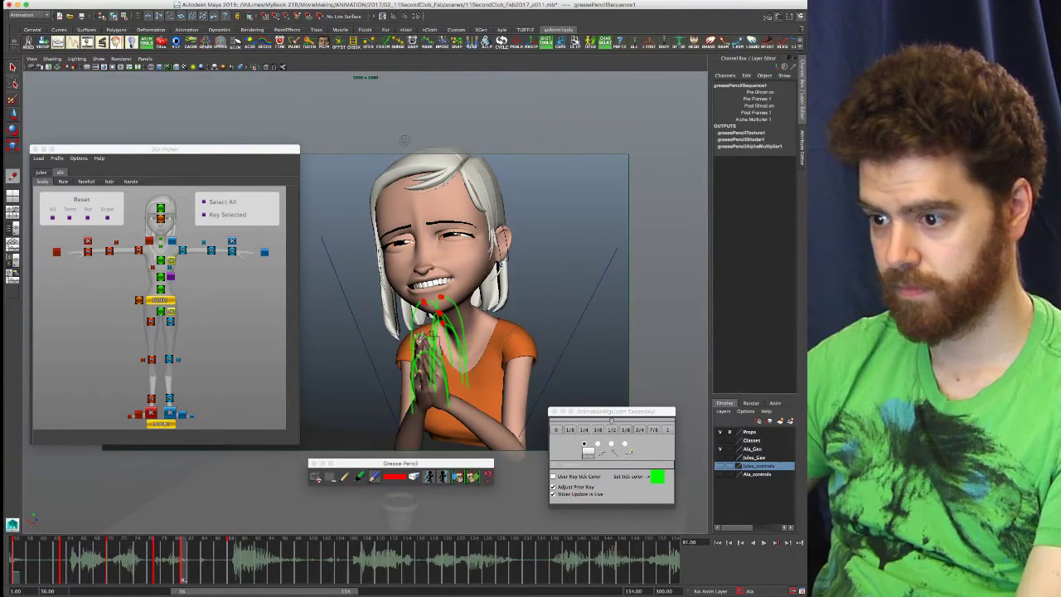
{"action": "key", "text": "."}
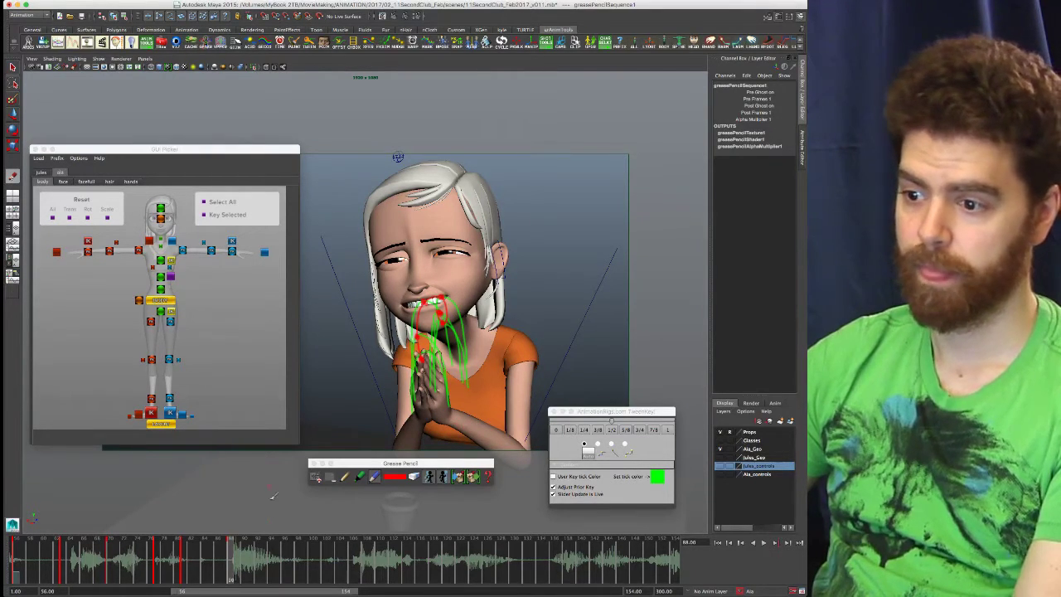
- Reselect both arm IK controls and shift the clasped hands slightly toward the character's left at frame 70, following the drawn arc
{"action": "key", "text": "period"}
{"action": "key", "text": "period"}
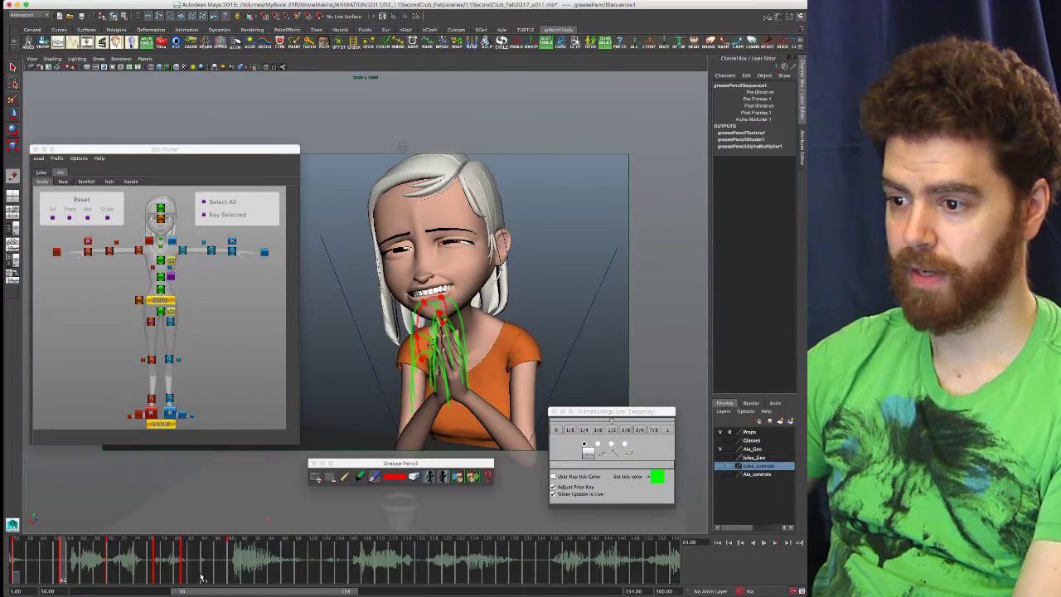
{"action": "key", "text": "period"}
{"action": "left_click", "coordinate": [87, 242]}
{"action": "left_click", "coordinate": [231, 245]}
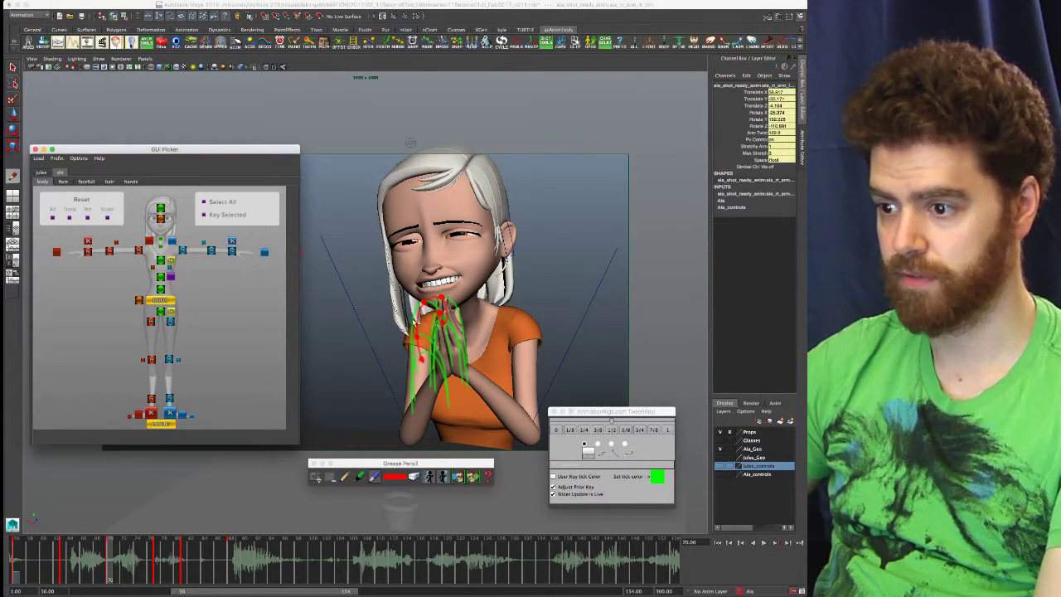
{"action": "left_click_drag", "start_coordinate": [461, 369], "coordinate": [467, 371]}
{"action": "key", "text": "."}
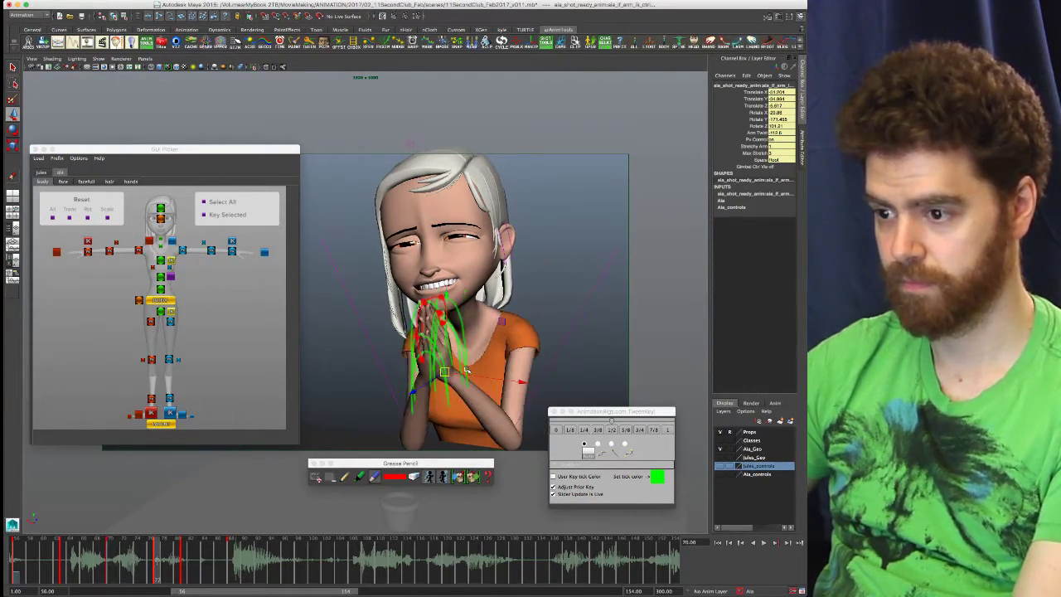
{"action": "left_click_drag", "start_coordinate": [466, 369], "coordinate": [466, 368]}
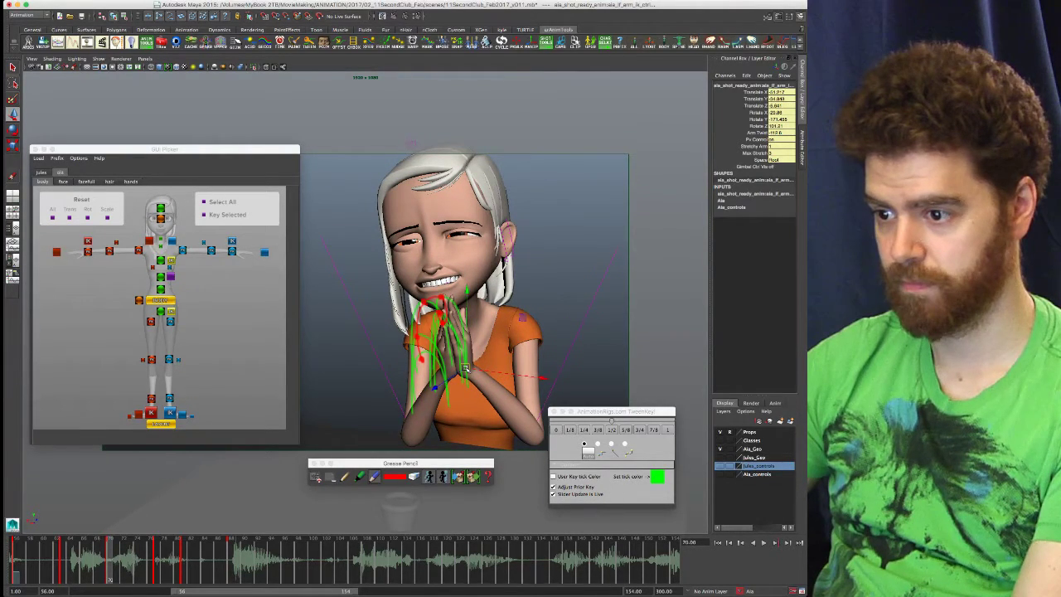
- Raise the hands slightly at frame 77 and nudge them at frame 63, comparing the neighbouring key poses against the drawn arc
{"action": "key", "text": "period"}
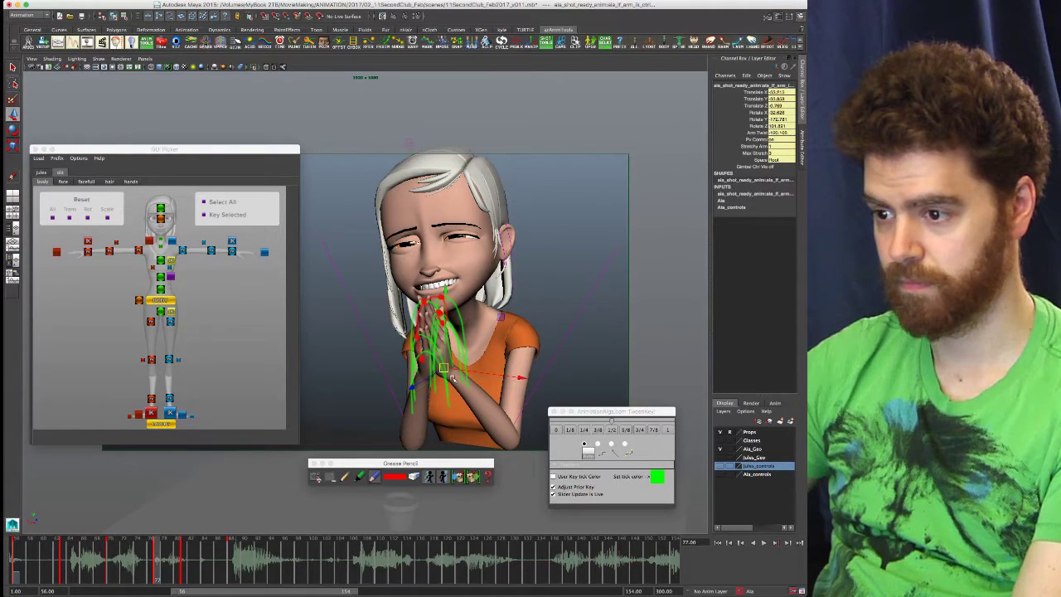
{"action": "key", "text": "comma"}
{"action": "key", "text": "comma"}
{"action": "key", "text": "comma"}
{"action": "key", "text": "period"}
{"action": "left_click_drag", "start_coordinate": [459, 392], "coordinate": [462, 390]}
{"action": "key", "text": "comma"}
{"action": "key", "text": "period"}
{"action": "key", "text": "period"}
{"action": "key", "text": "comma"}
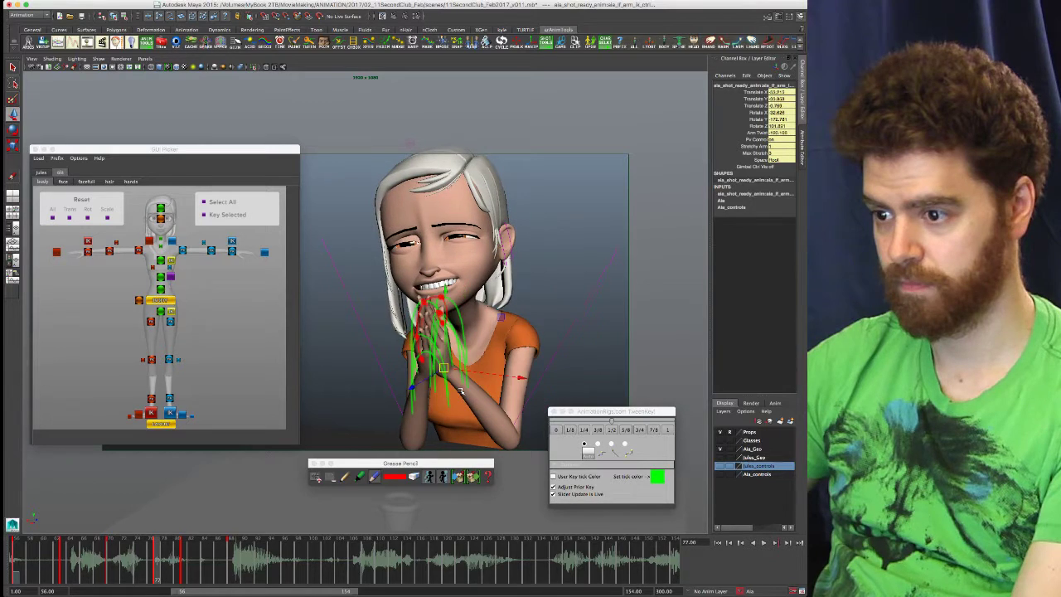
- Shift both arm IK controls slightly toward the character's right at frame 81 and compare the hands with frame 88
{"action": "key", "text": "period"}
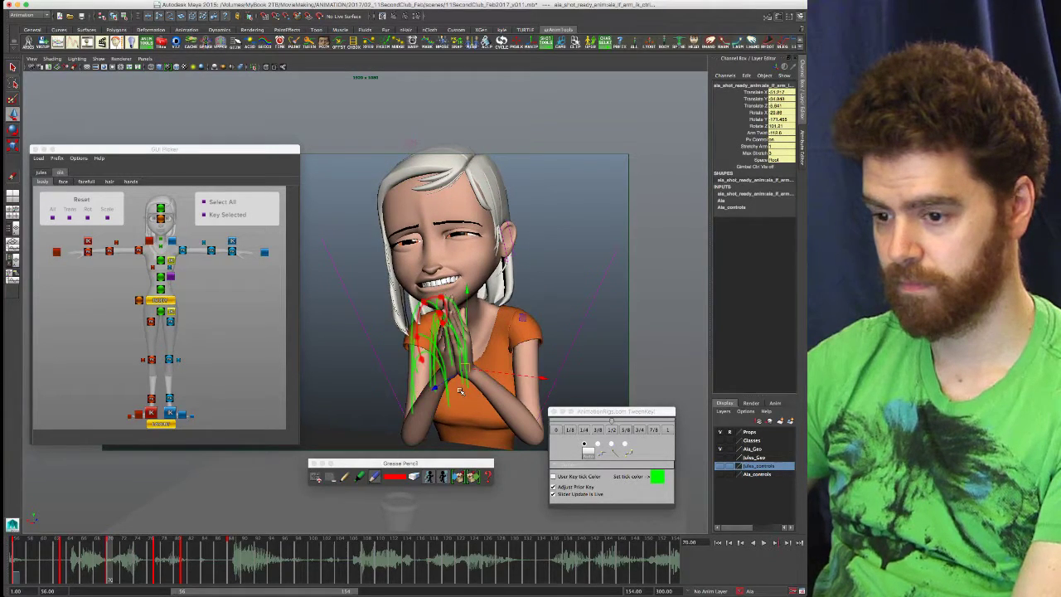
{"action": "key", "text": "period"}
{"action": "key", "text": "period"}
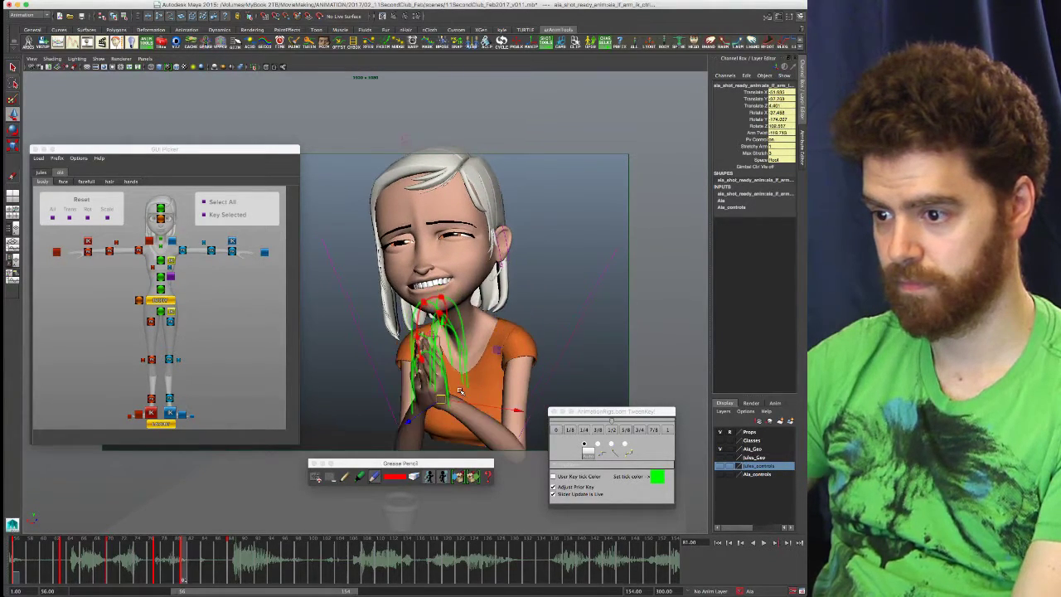
{"action": "left_click_drag", "start_coordinate": [442, 398], "coordinate": [439, 398]}
{"action": "key", "text": "period"}
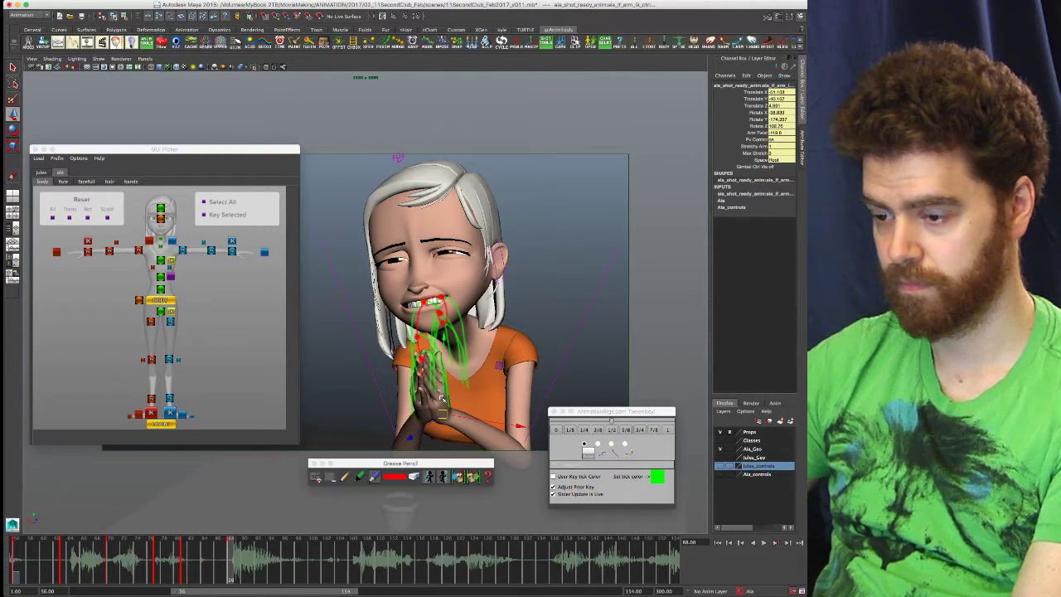
{"action": "key", "text": "comma"}
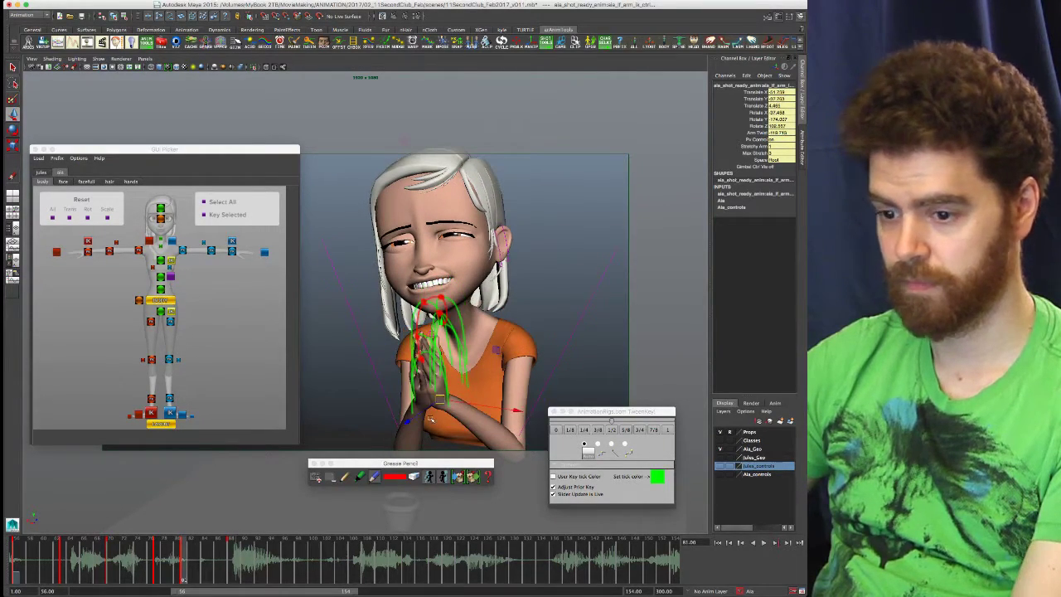
- Return to frame 56 and delete the grease pencil frame holding the hand outlines and arc marks
{"action": "left_click", "coordinate": [17, 572]}
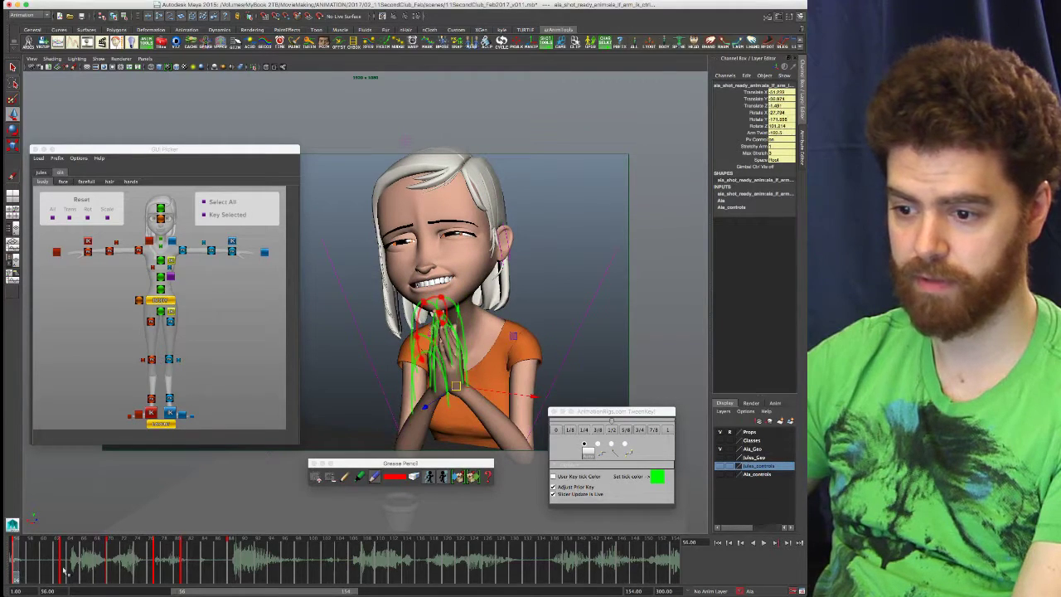
{"action": "left_click", "coordinate": [331, 478]}
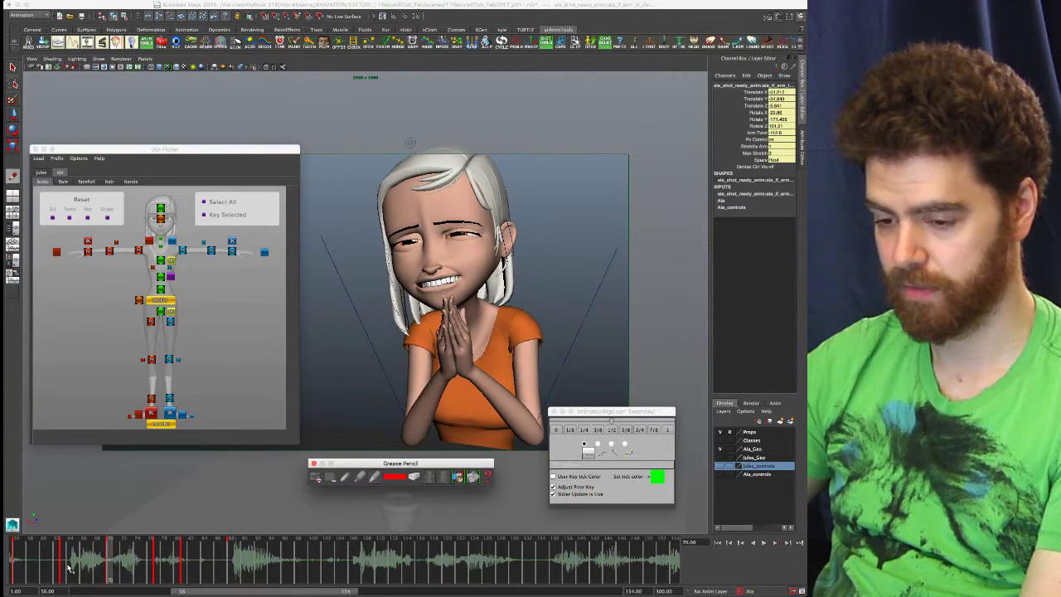
- Scrub the timeline around frame 70, raise the system volume, and play back the shot to review the hands' motion with the dialogue
{"action": "left_click_drag", "start_coordinate": [108, 572], "coordinate": [124, 569]}
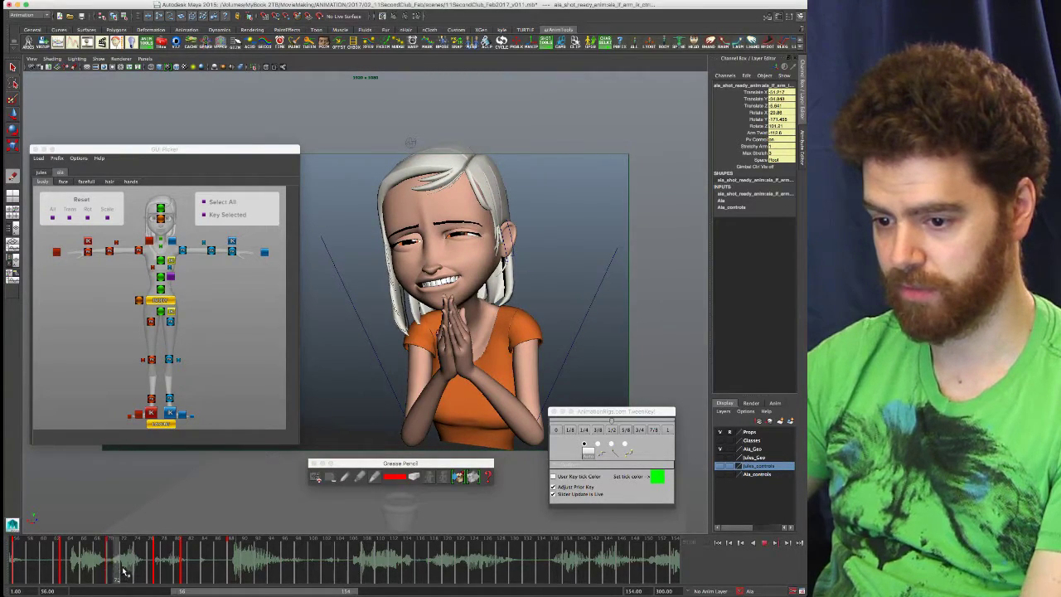
{"action": "key", "text": "XF86AudioRaiseVolume"}
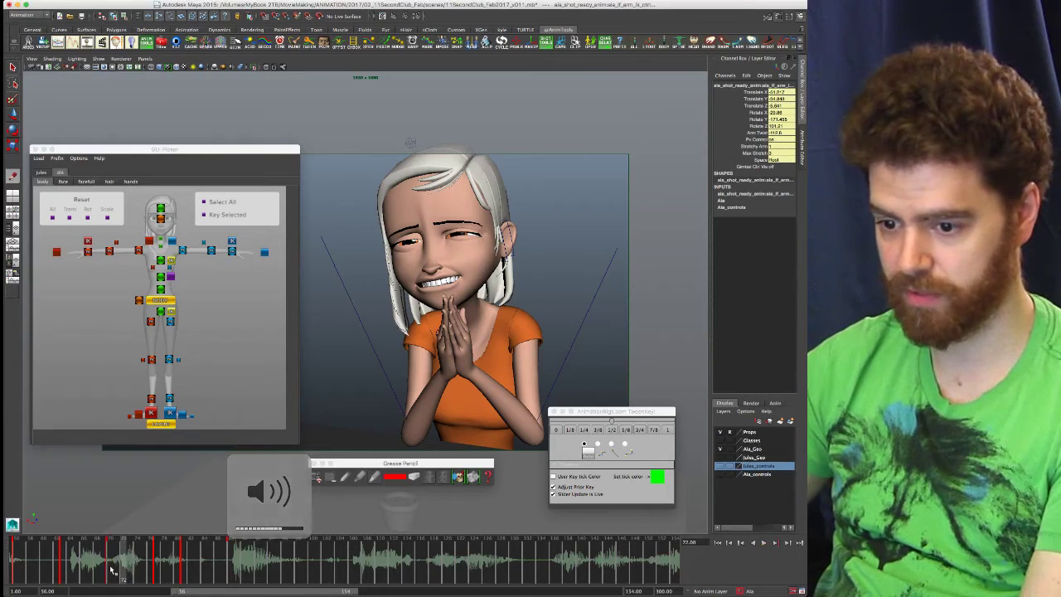
{"action": "left_click", "coordinate": [109, 571]}
{"action": "key", "text": "alt+v"}
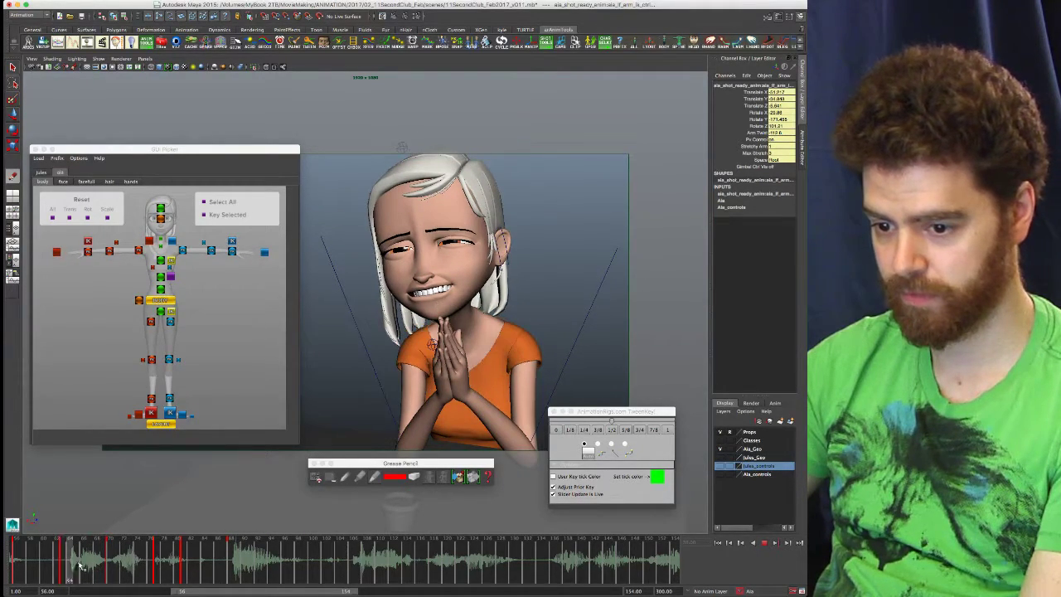
- Key both arm IK controls at frame 73 with a 1/2 TweenKey blend between the frame 70 and 77 poses
{"action": "mouse_move", "coordinate": [164, 565]}
{"action": "left_mouse_down"}
{"action": "mouse_move", "coordinate": [108, 569]}
{"action": "mouse_move", "coordinate": [163, 566]}
{"action": "left_mouse_up"}
{"action": "left_click", "coordinate": [132, 566]}
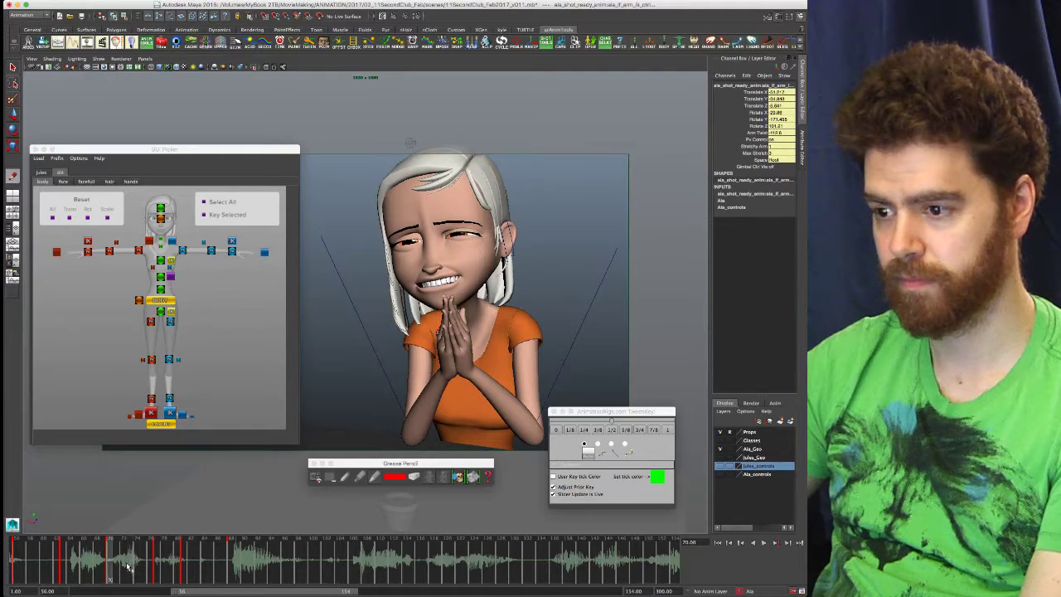
{"action": "key", "text": "."}
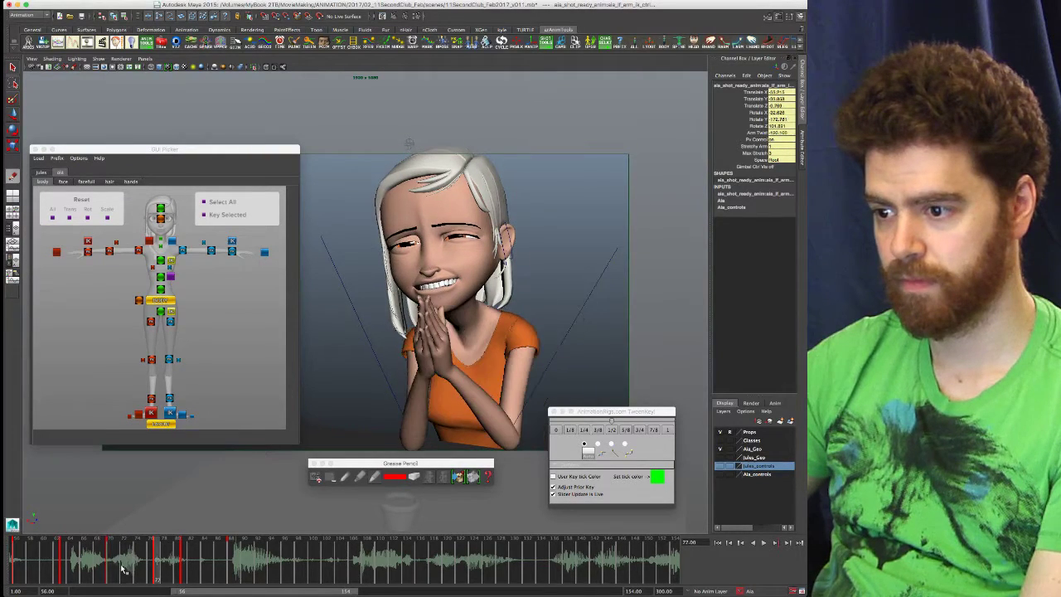
{"action": "left_click", "coordinate": [129, 561]}
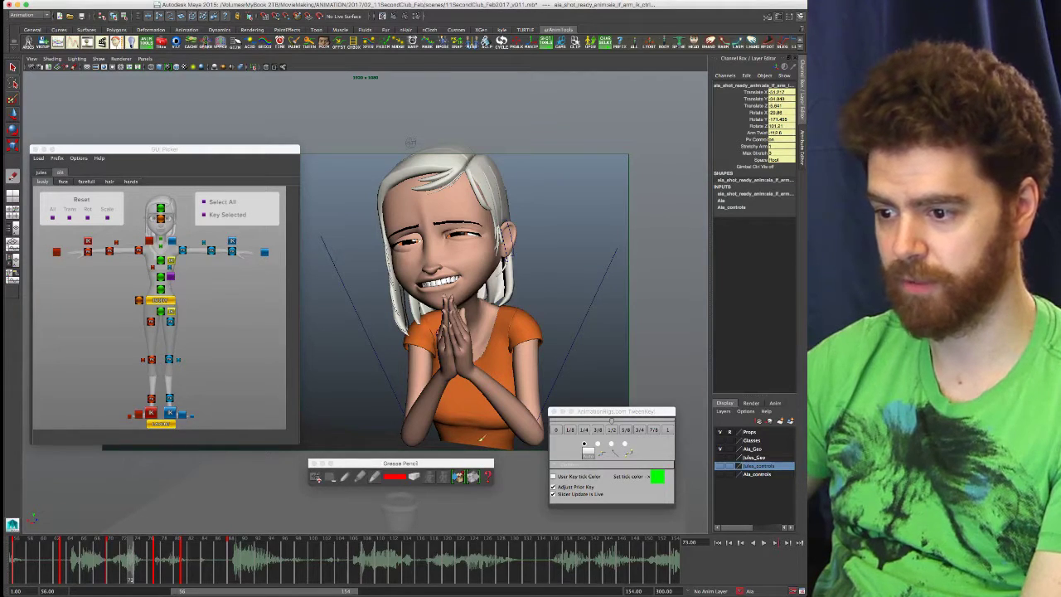
{"action": "left_click", "coordinate": [232, 241]}
{"action": "left_click", "coordinate": [232, 241], "text": "shift"}
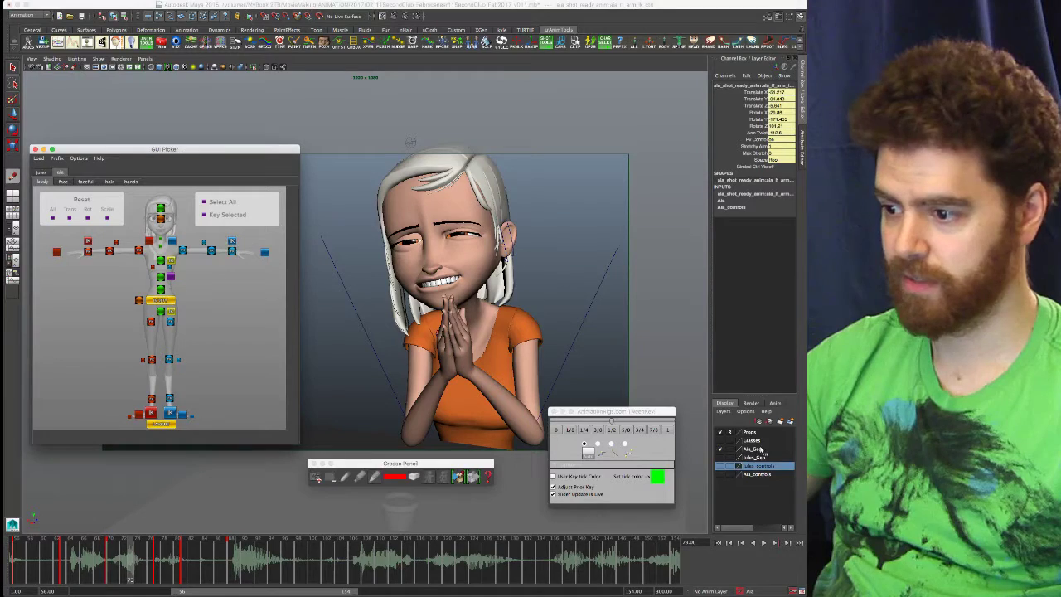
{"action": "left_click", "coordinate": [611, 430]}
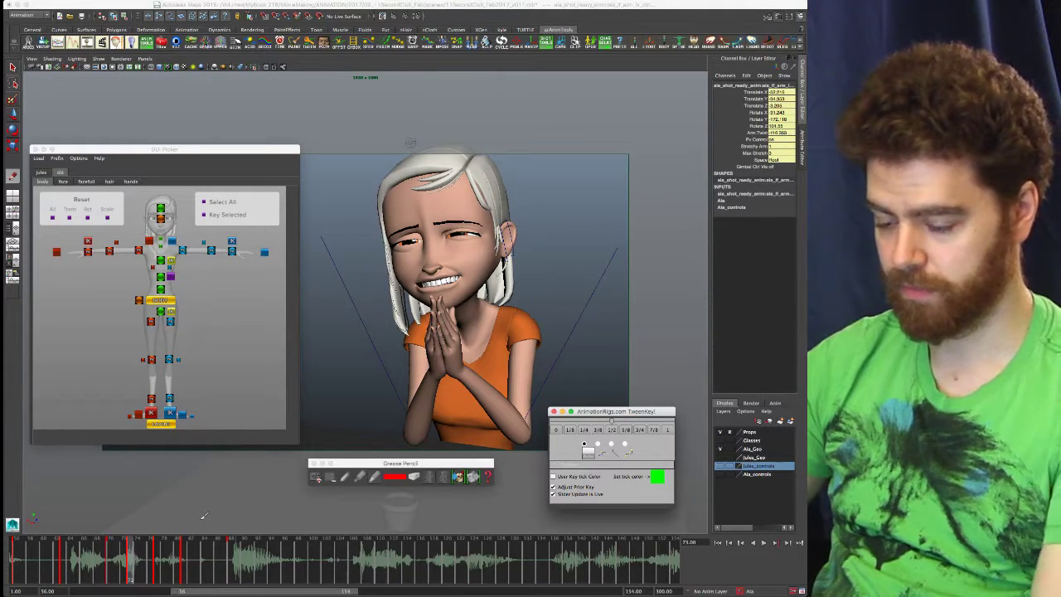
- Step back and forth through frames 70 to 77 to examine the hands' motion through the frame 73 breakdown
{"action": "key", "text": "comma"}
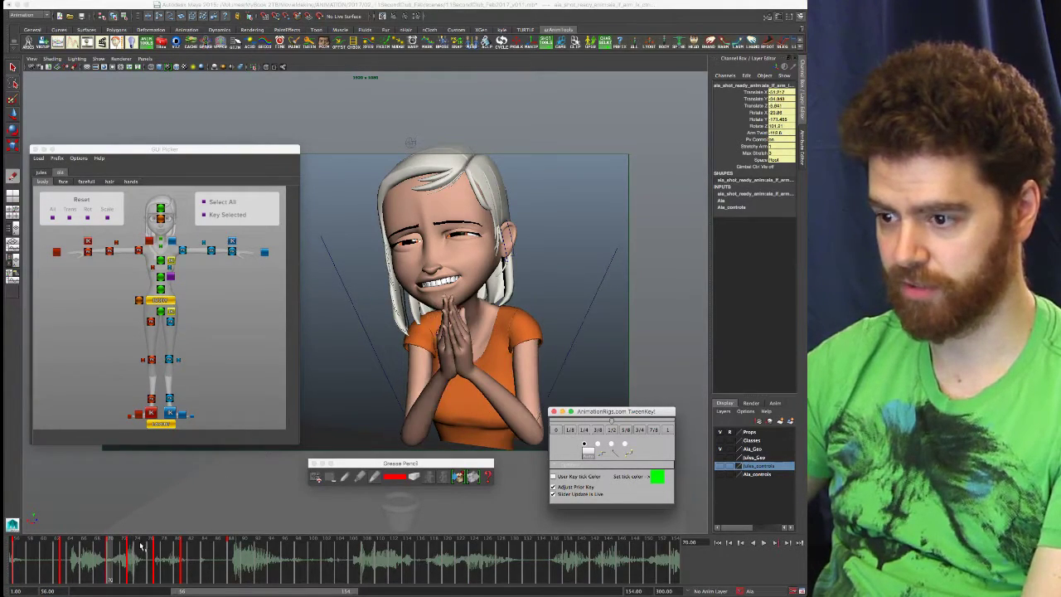
{"action": "key", "text": "alt+period"}
{"action": "key", "text": "alt+period"}
{"action": "key", "text": "alt+period"}
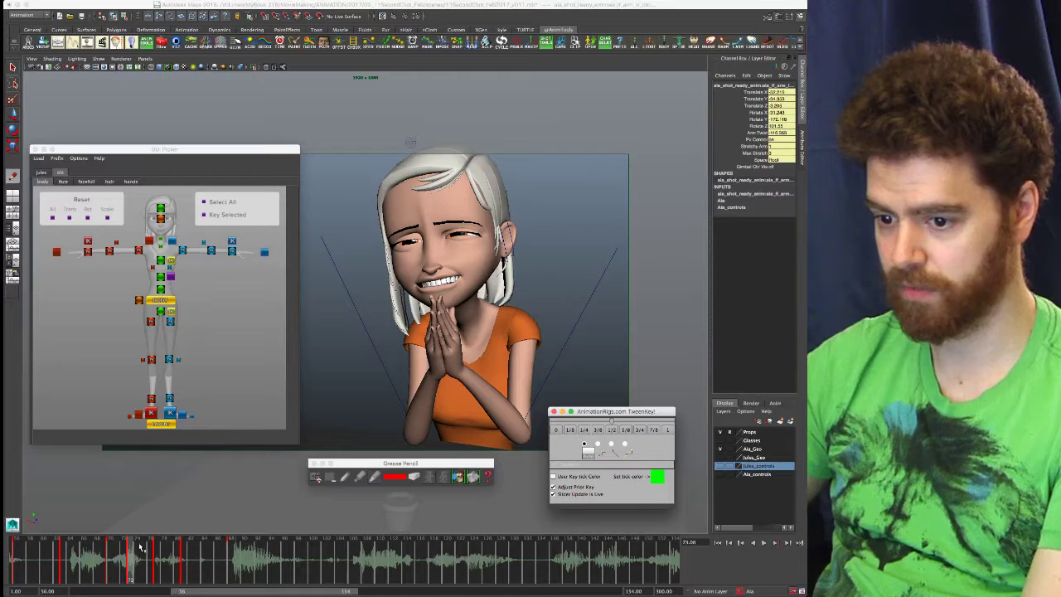
{"action": "key", "text": "alt+comma"}
{"action": "key", "text": "alt+comma"}
{"action": "key", "text": "alt+comma"}
{"action": "key", "text": "alt+period"}
{"action": "key", "text": "alt+period"}
{"action": "key", "text": "alt+period"}
{"action": "key", "text": "alt+period"}
{"action": "key", "text": "alt+period"}
{"action": "key", "text": "alt+period"}
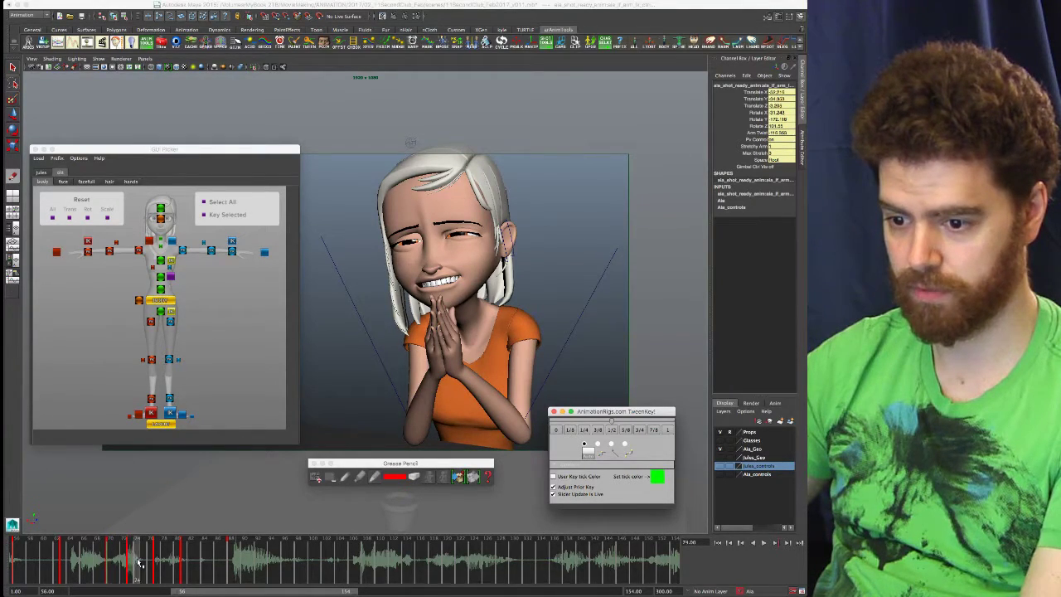
{"action": "key", "text": "alt+comma"}
{"action": "key", "text": "alt+comma"}
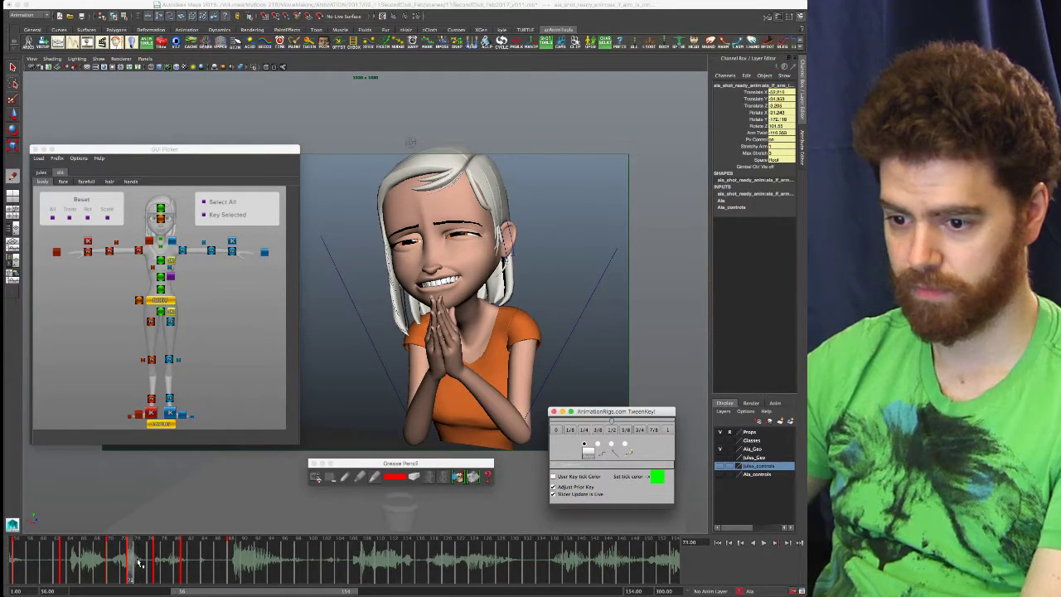
{"action": "key", "text": "alt+comma"}
{"action": "key", "text": "alt+comma"}
{"action": "key", "text": "alt+comma"}
{"action": "key", "text": "alt+comma"}
{"action": "key", "text": "alt+period"}
{"action": "key", "text": "alt+period"}
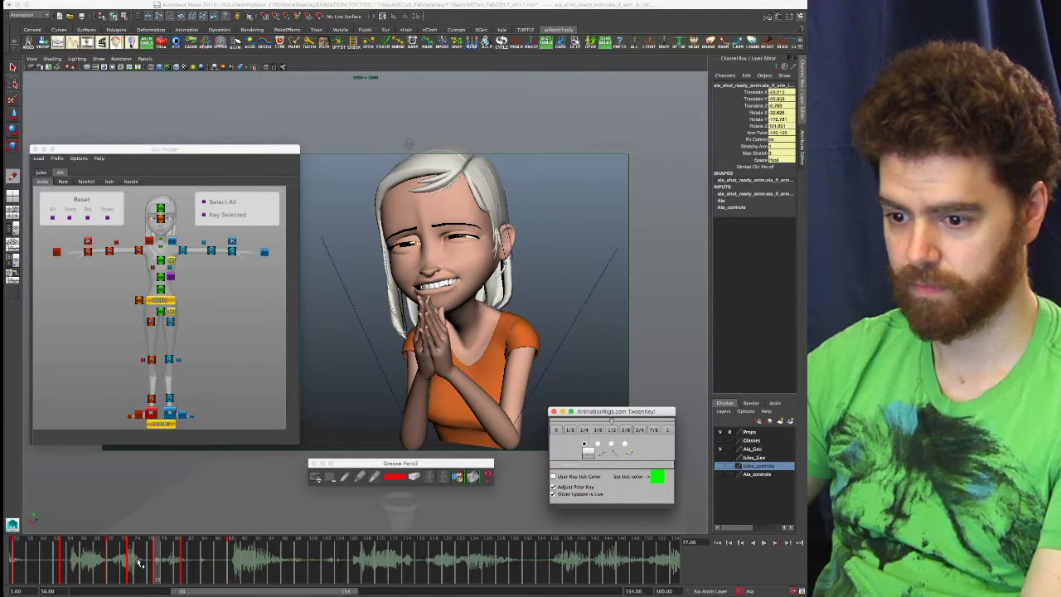
- Shift the arm IK breakdown key from frame 73 to frame 74 and step through the motion from frame 70
{"action": "left_click", "coordinate": [135, 566]}
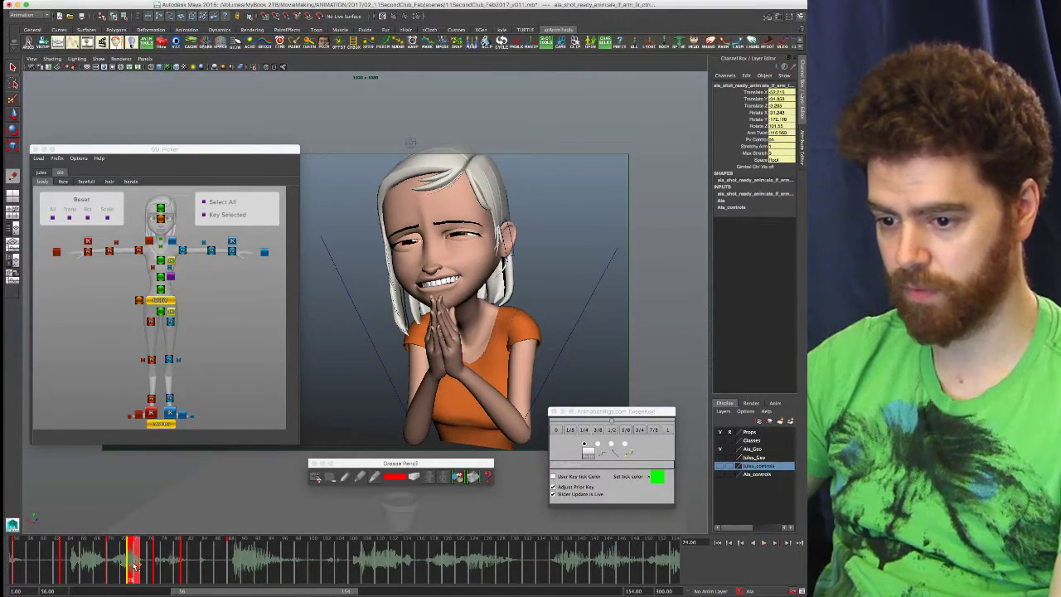
{"action": "key", "text": "alt+v"}
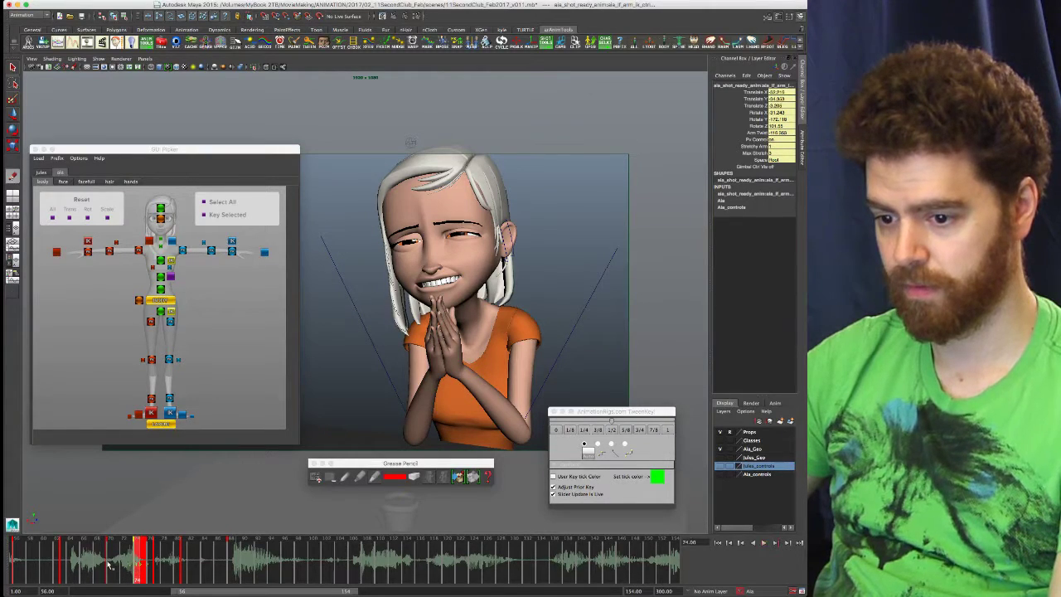
{"action": "left_click", "coordinate": [112, 566]}
{"action": "key", "text": "alt+period"}
{"action": "key", "text": "alt+period"}
{"action": "key", "text": "alt+period"}
{"action": "key", "text": "alt+period"}
{"action": "key", "text": "alt+period"}
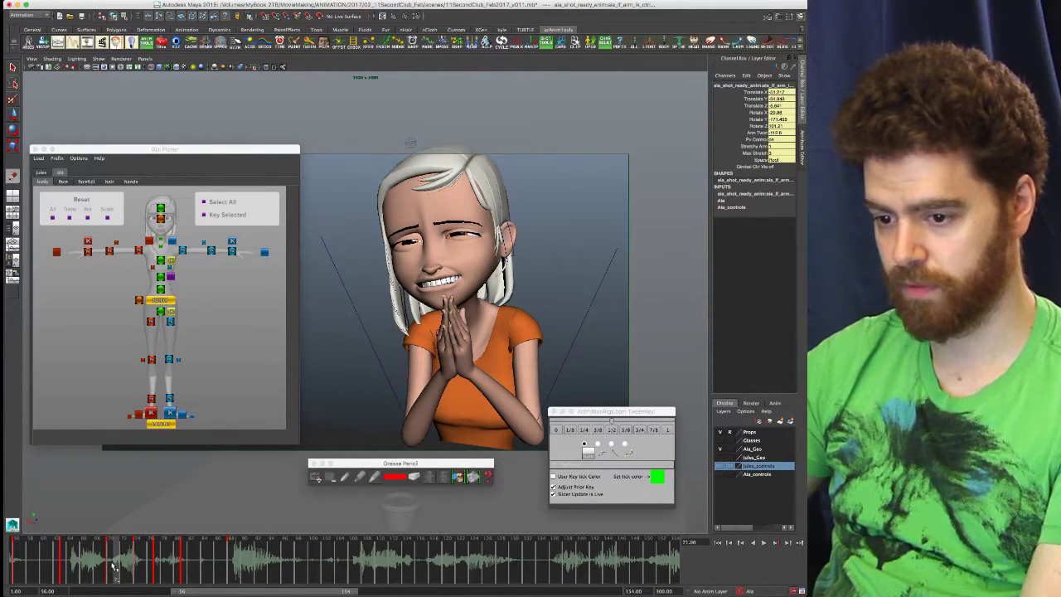
{"action": "key", "text": "alt+period"}
{"action": "key", "text": "alt+period"}
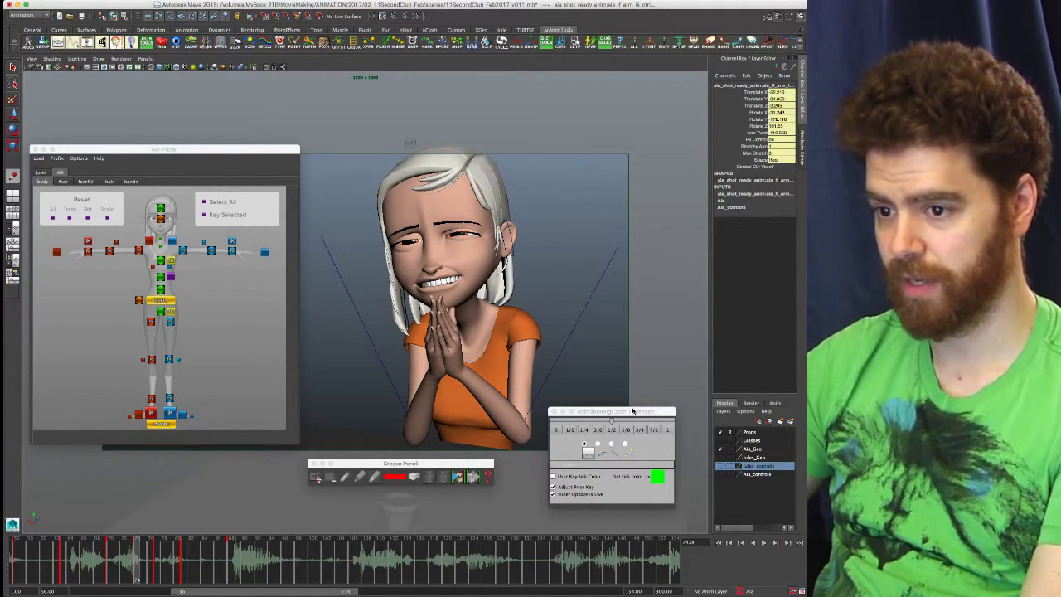
- Rebalance the frame 74 arm breakdown toward the frame 77 pose with a 3/4 TweenKey blend
{"action": "left_click", "coordinate": [634, 412]}
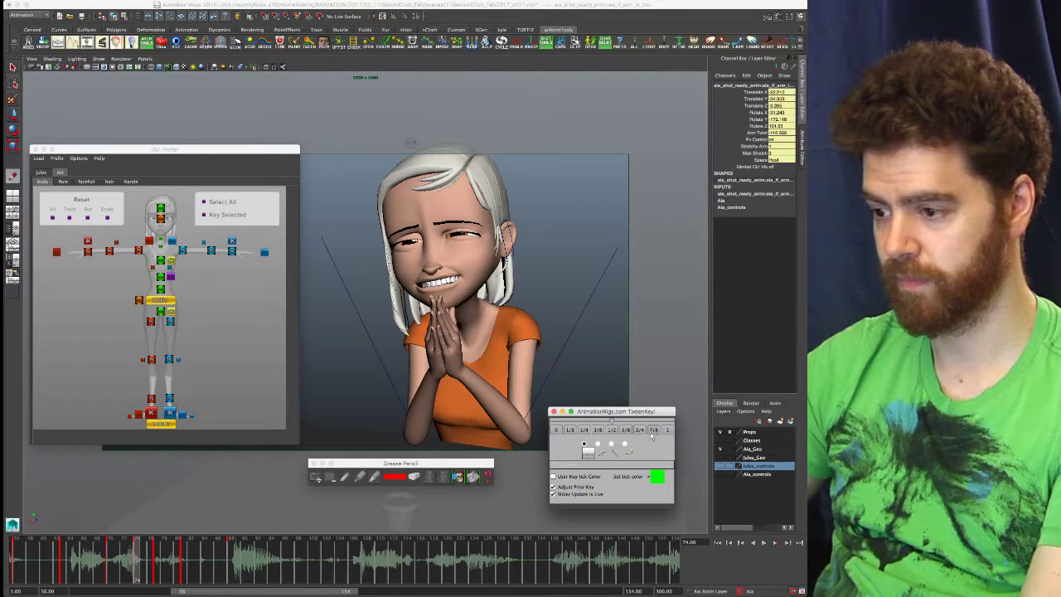
{"action": "left_click", "coordinate": [639, 432]}
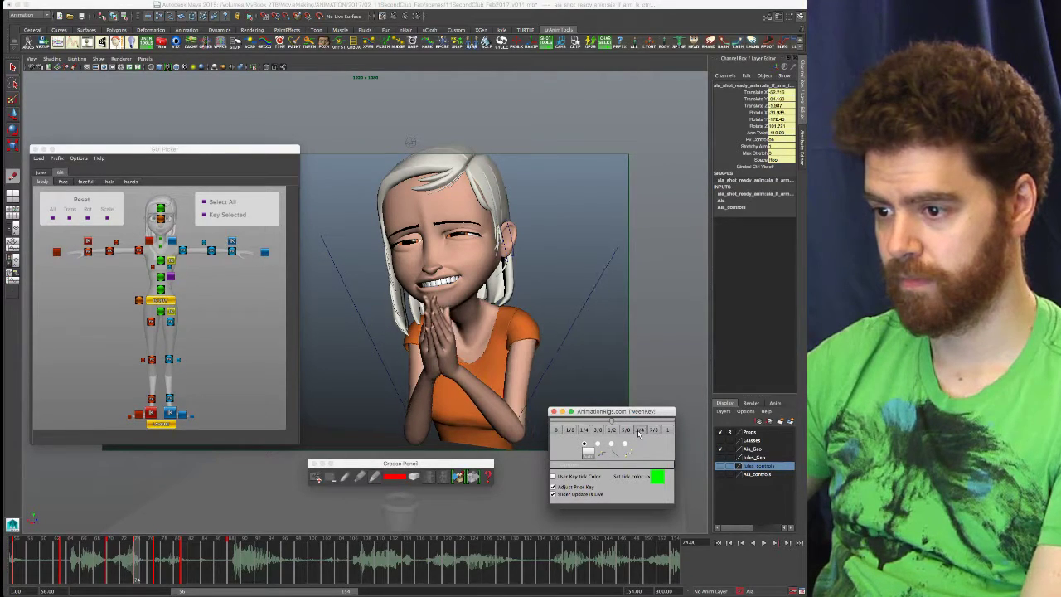
{"action": "key", "text": "."}
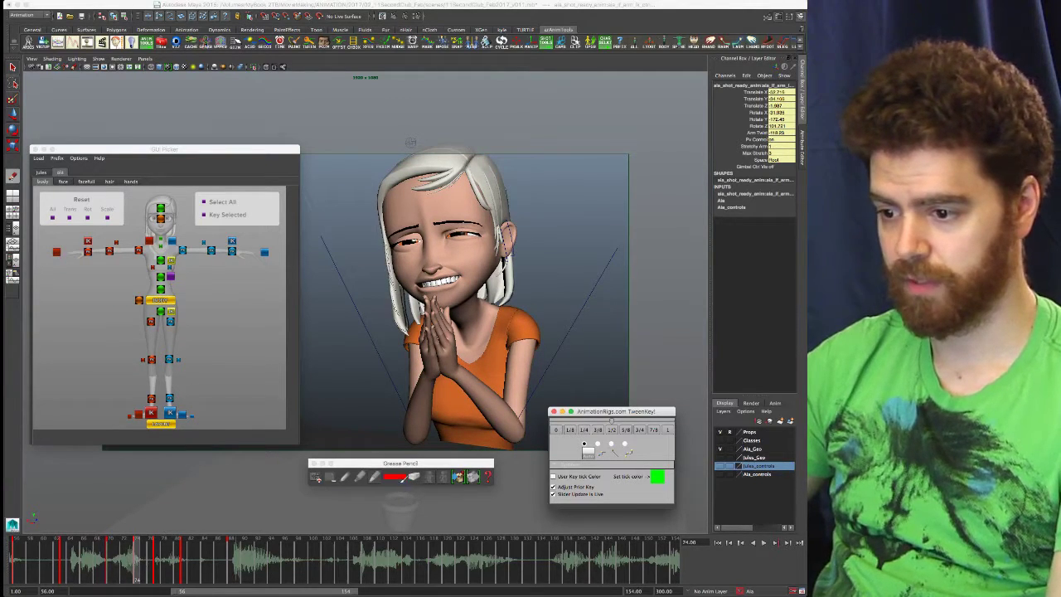
- Add a grease pencil frame at frame 56 and mark the fingertips with red dots at frames 56, 63, 70, 74 and 77
{"action": "left_click", "coordinate": [15, 575]}
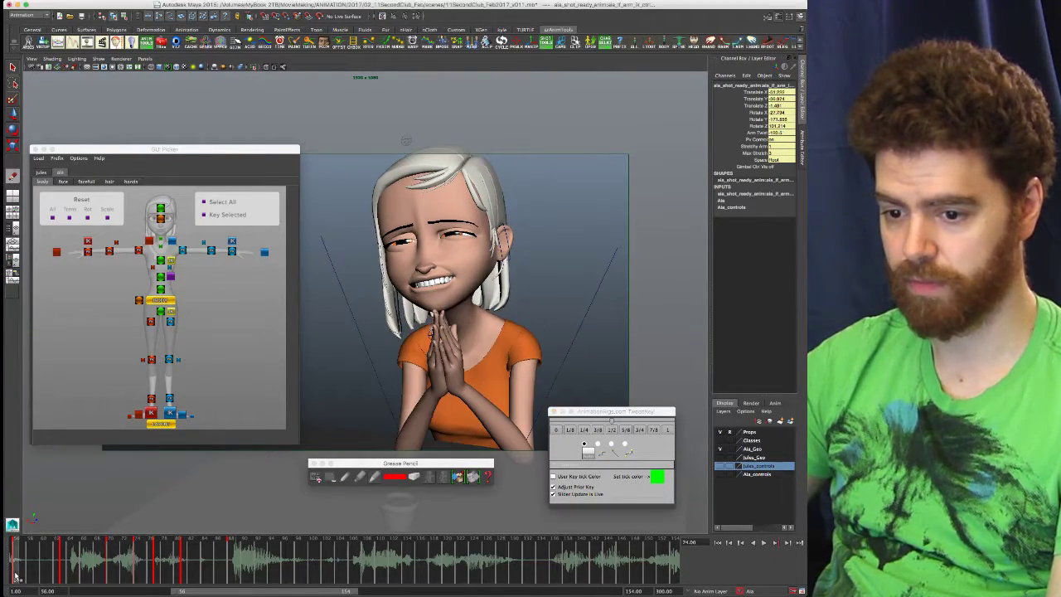
{"action": "left_click", "coordinate": [317, 480]}
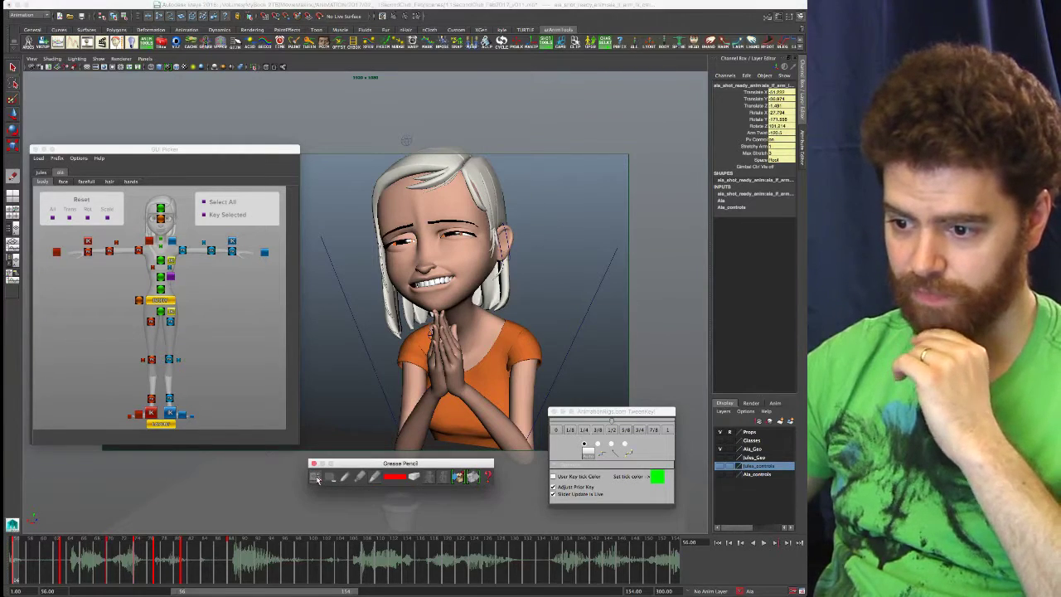
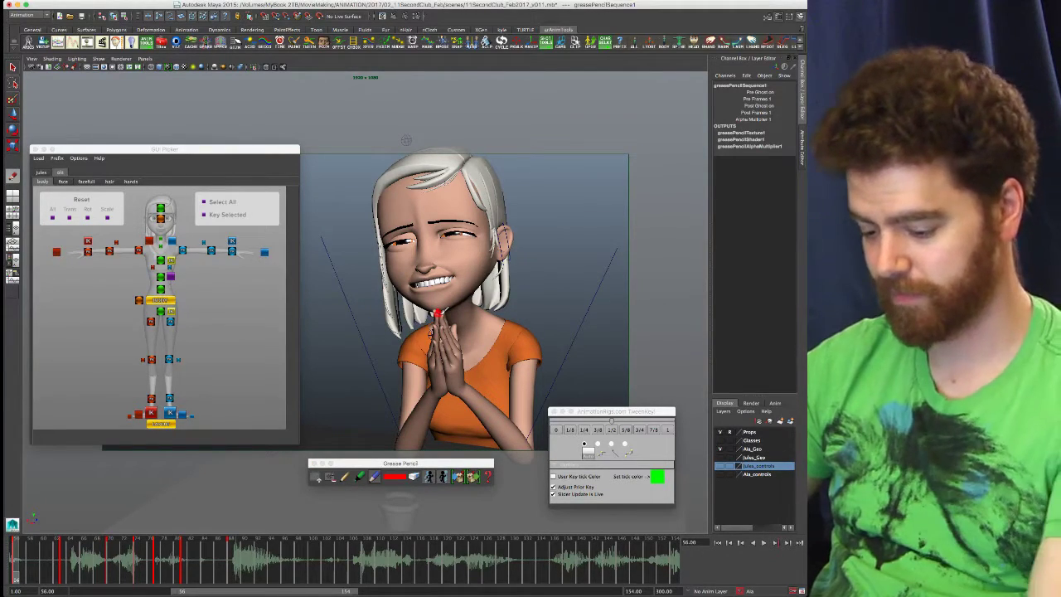
{"action": "key", "text": "period"}
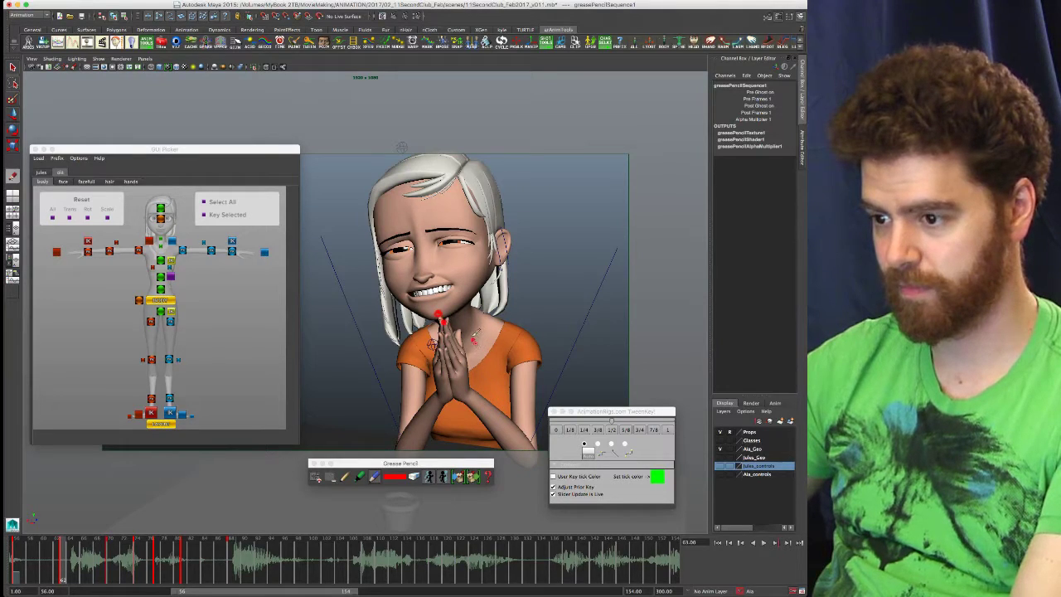
{"action": "key", "text": "period"}
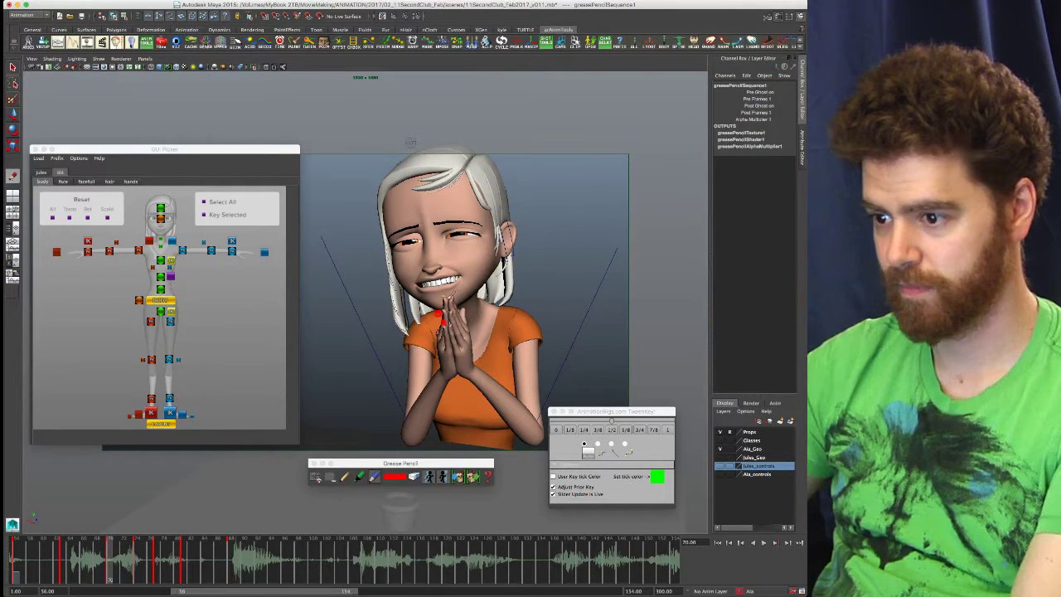
{"action": "key", "text": "period"}
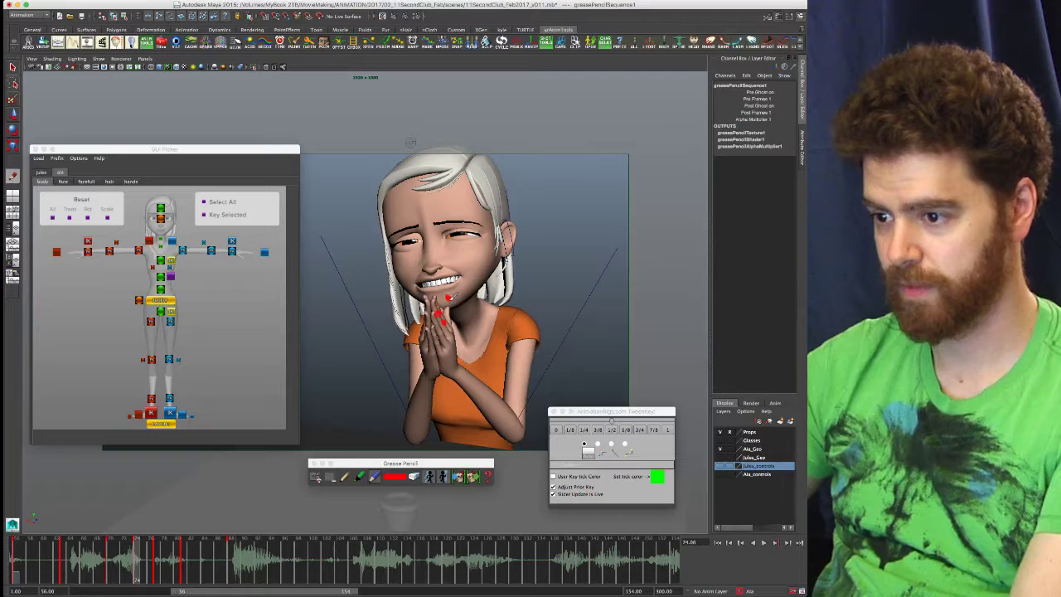
{"action": "key", "text": "period"}
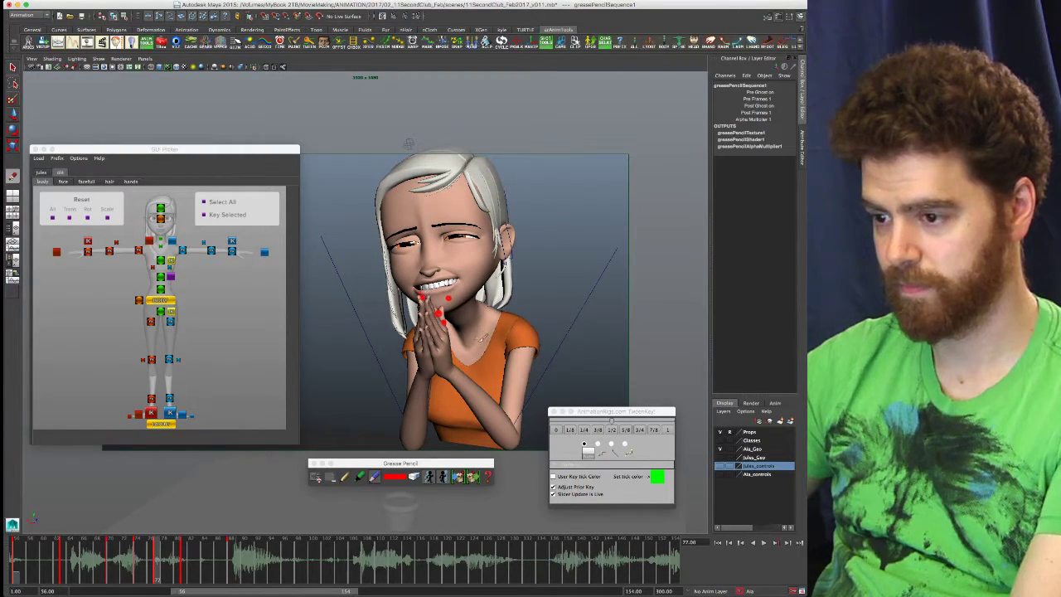
- Raise the clasped hands slightly and shift them toward the character's left at frame 74 using the arm IK controls
{"action": "key", "text": "comma"}
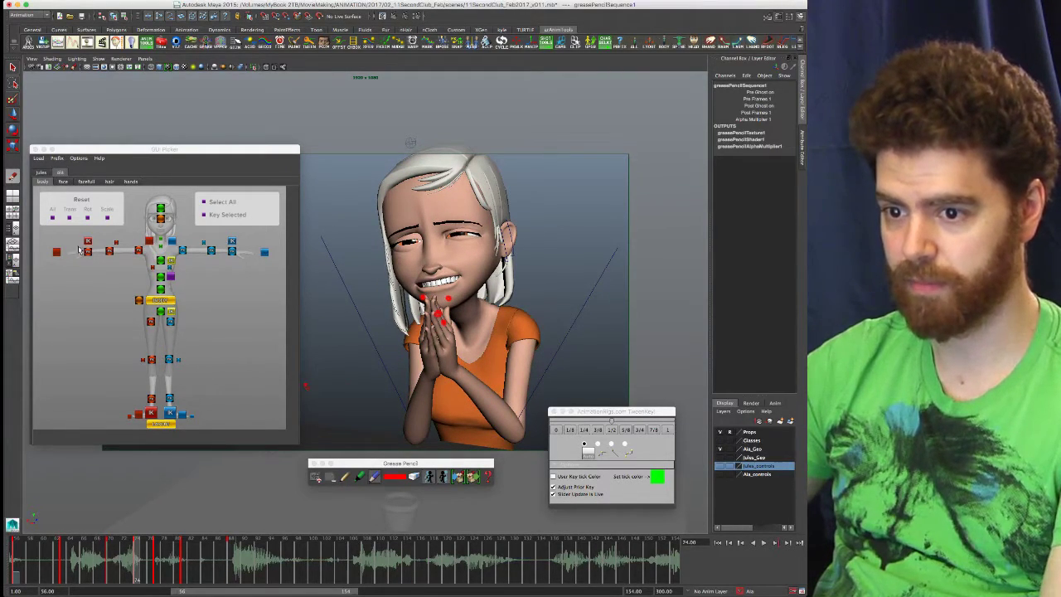
{"action": "left_click", "coordinate": [232, 241]}
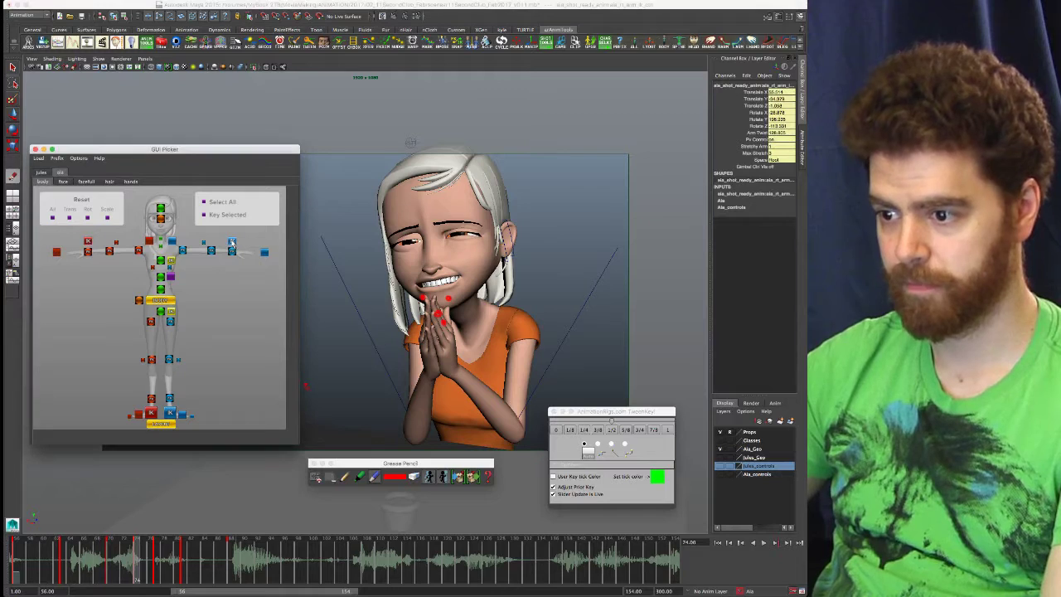
{"action": "key", "text": "w"}
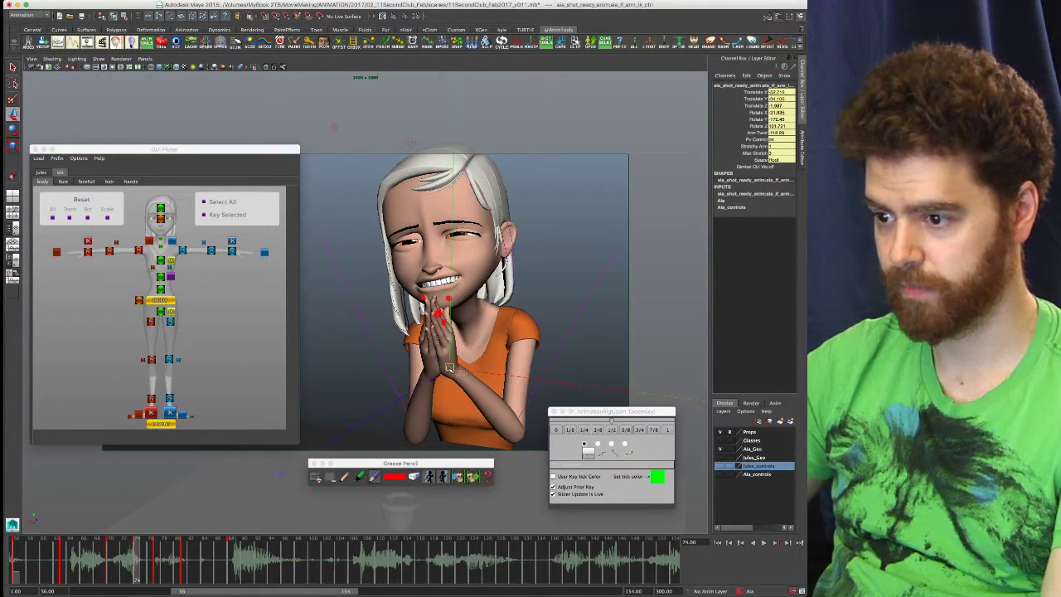
{"action": "key", "text": "z"}
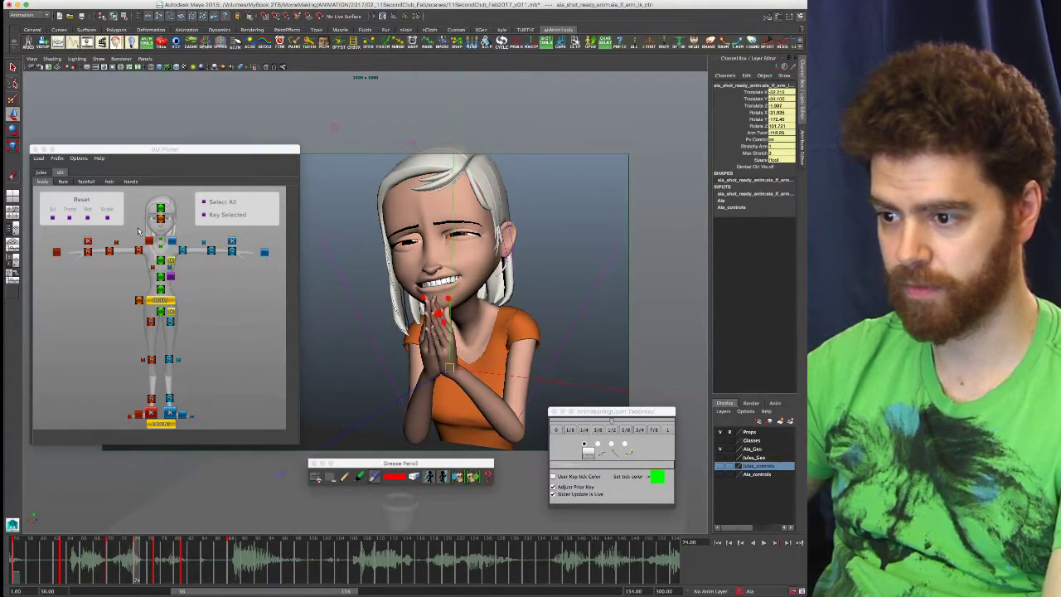
{"action": "left_click", "coordinate": [87, 242]}
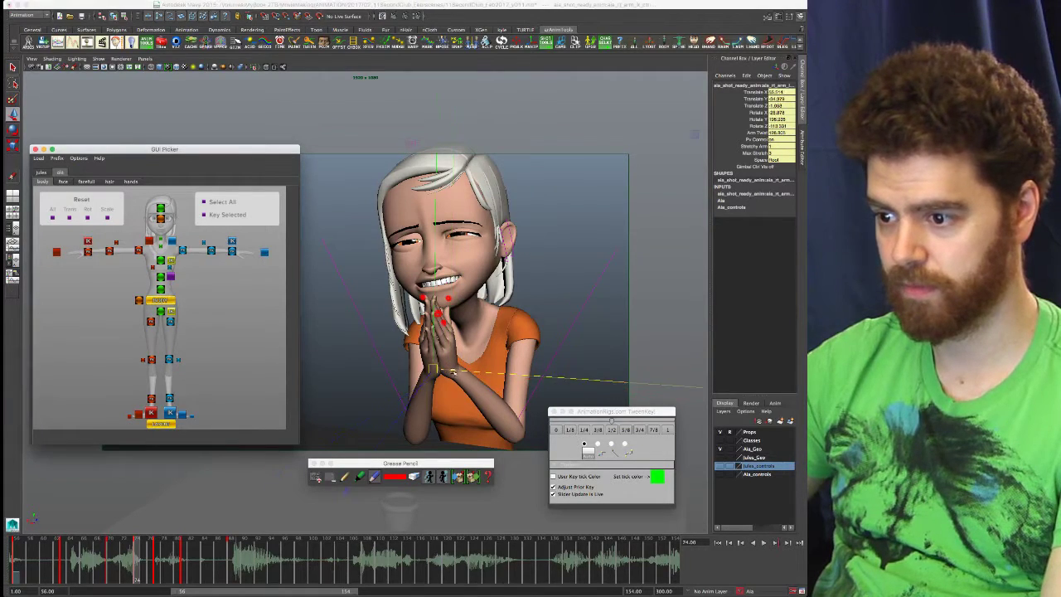
{"action": "left_click_drag", "start_coordinate": [432, 369], "coordinate": [436, 364]}
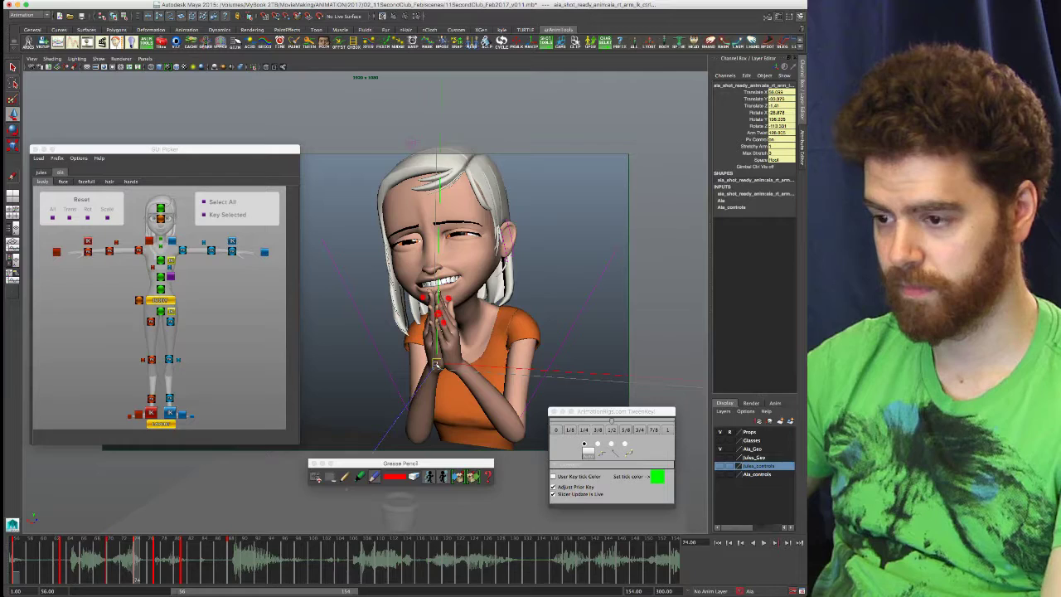
- Flip repeatedly between the key poses at frames 63, 70 and 74 to check the hands against the red arc dots
{"action": "key", "text": "comma"}
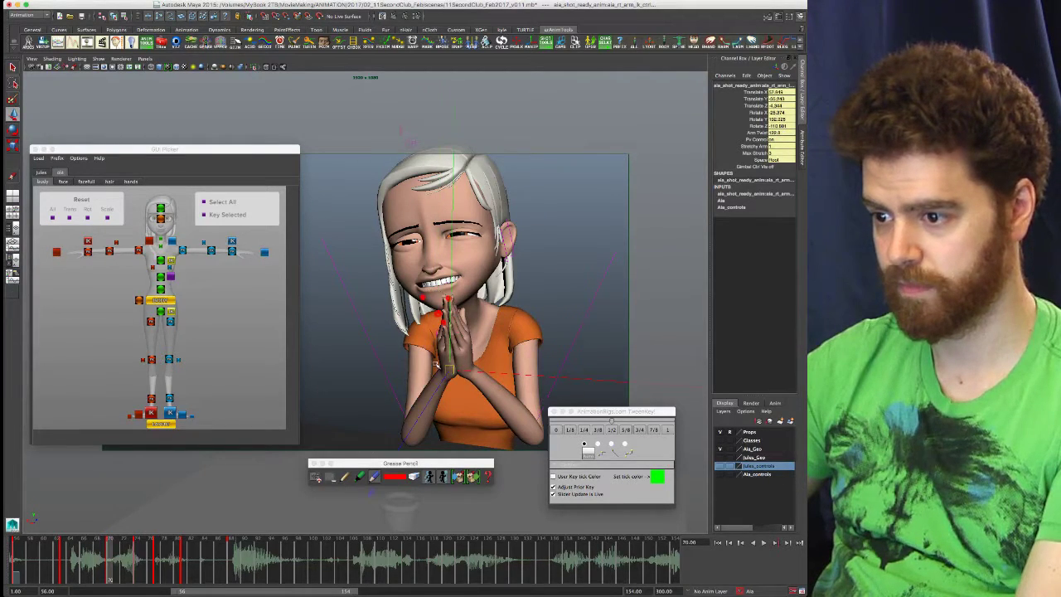
{"action": "key", "text": "comma"}
{"action": "key", "text": "period"}
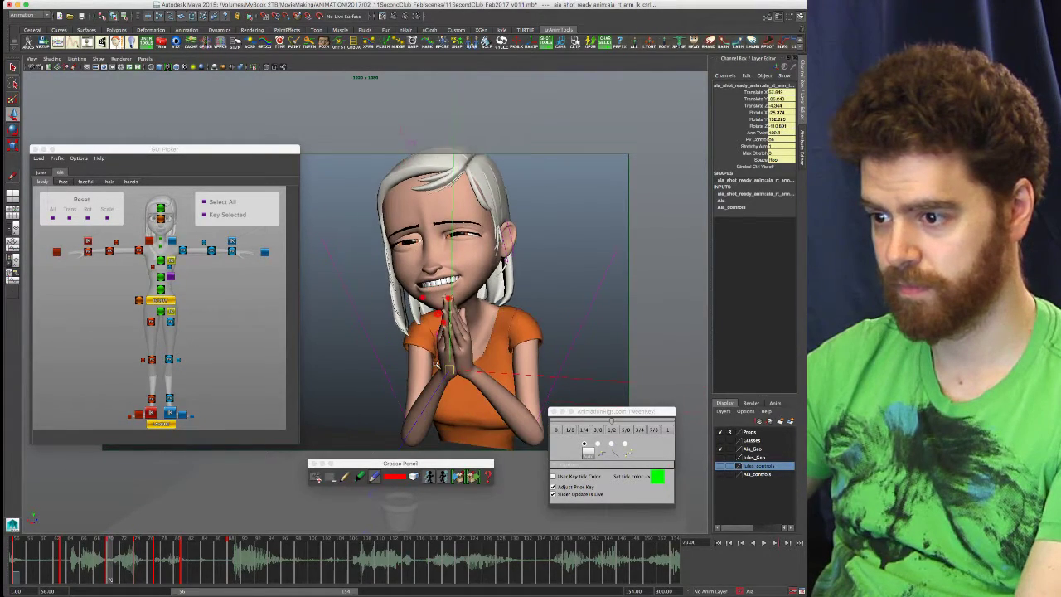
{"action": "key", "text": "period"}
{"action": "key", "text": "period"}
{"action": "key", "text": "comma"}
{"action": "key", "text": "comma"}
{"action": "key", "text": "comma"}
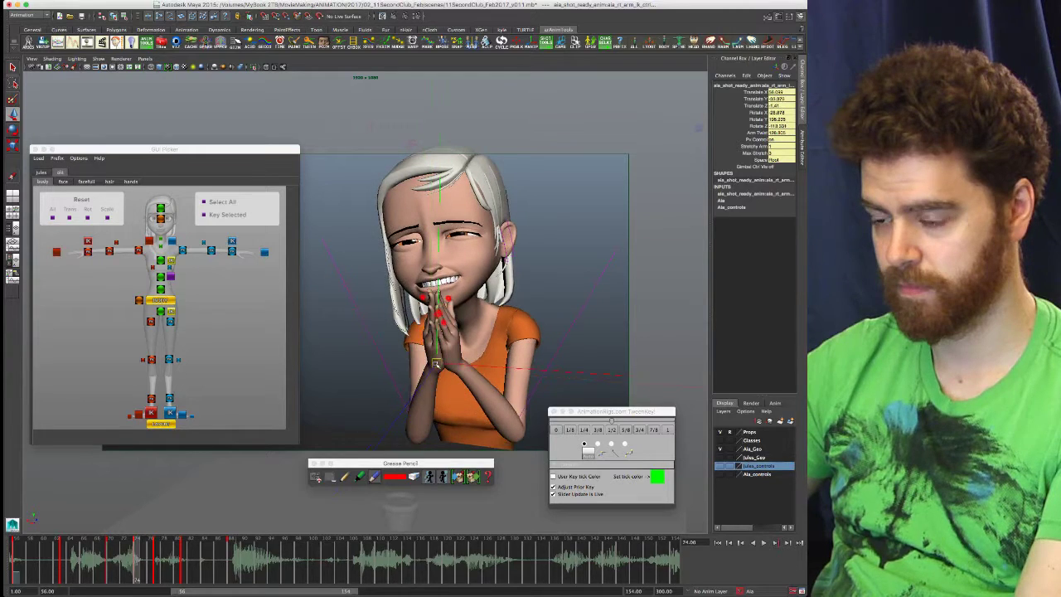
{"action": "key", "text": "period"}
{"action": "key", "text": "comma"}
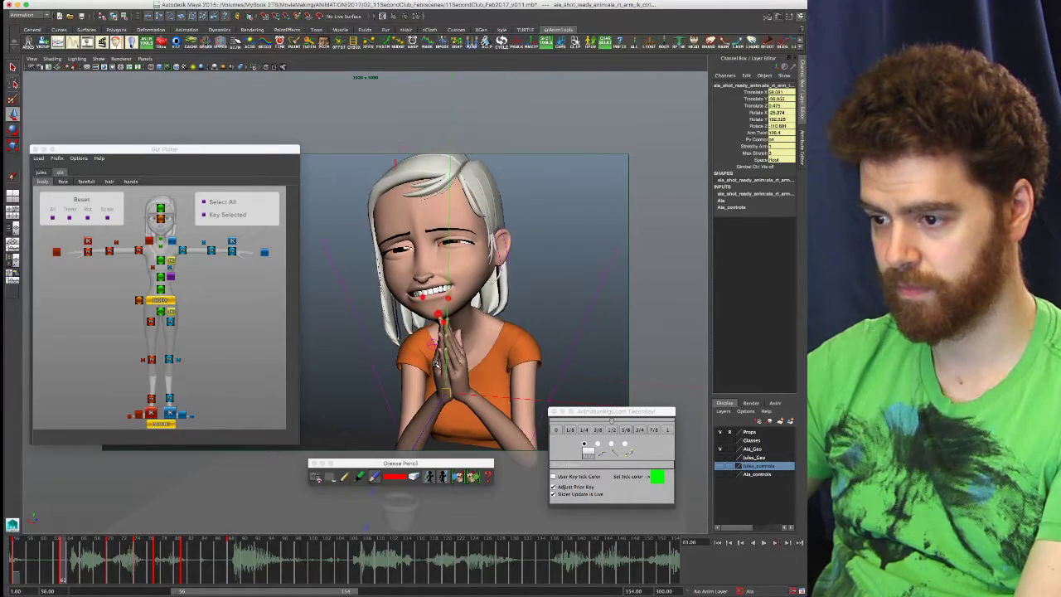
{"action": "key", "text": "period"}
{"action": "key", "text": "comma"}
{"action": "key", "text": "period"}
{"action": "key", "text": "comma"}
{"action": "key", "text": "period"}
{"action": "key", "text": "comma"}
{"action": "key", "text": "period"}
{"action": "key", "text": "comma"}
{"action": "key", "text": "period"}
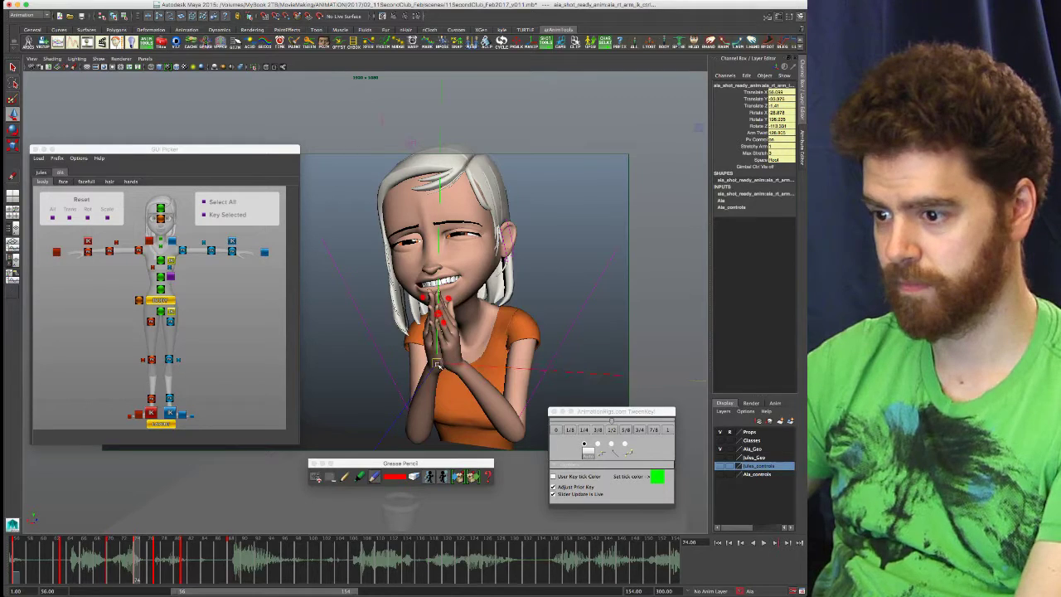
- Nudge the clasped hands slightly toward the character's left at frame 74 and apply a 1/4 TweenKey blend to Arm Twist
{"action": "left_click_drag", "start_coordinate": [437, 364], "coordinate": [439, 364]}
{"action": "left_click", "coordinate": [760, 132]}
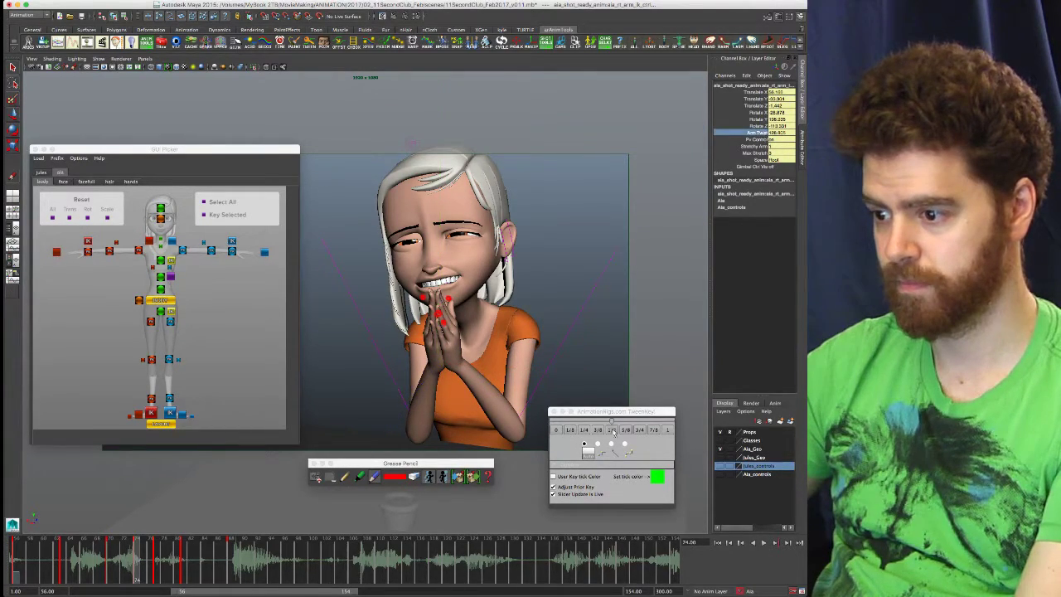
{"action": "left_click", "coordinate": [584, 431]}
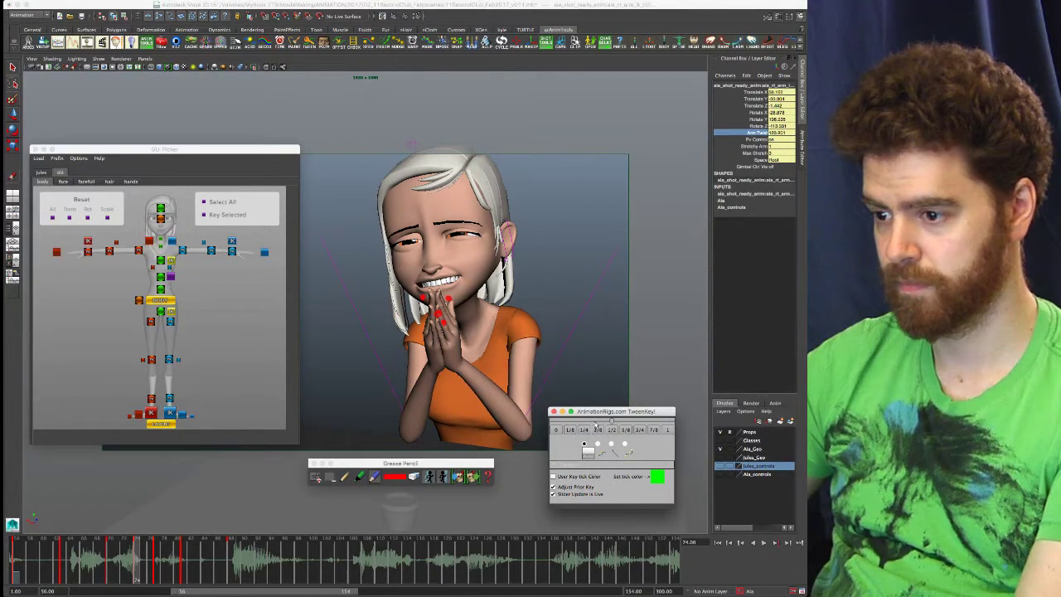
- Flip repeatedly through the key poses between frames 63 and 88 to check the hands' path against the red dots
{"action": "key", "text": "comma"}
{"action": "key", "text": "comma"}
{"action": "key", "text": "period"}
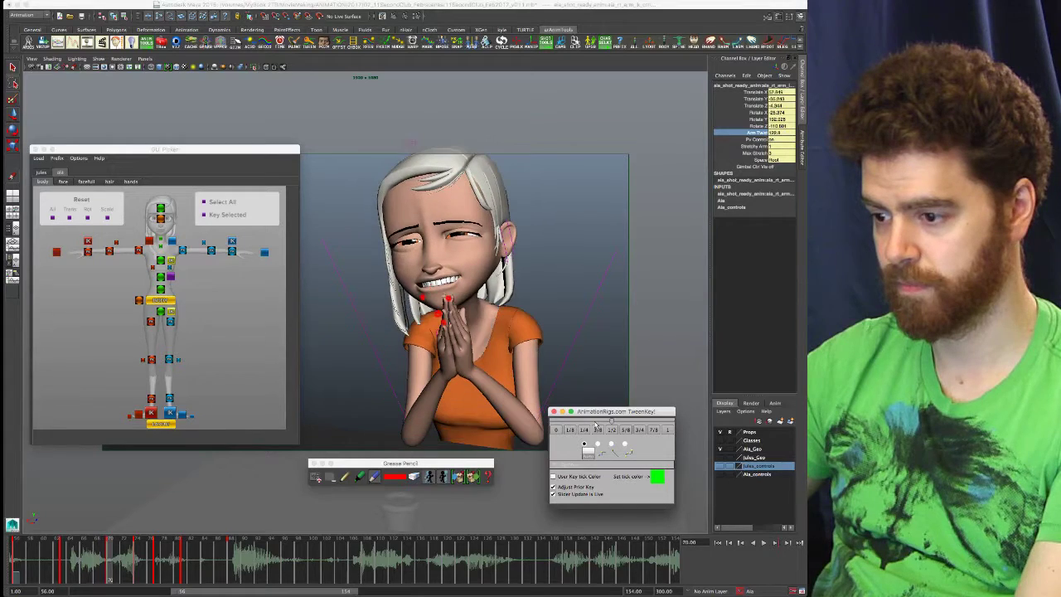
{"action": "key", "text": "period"}
{"action": "key", "text": "period"}
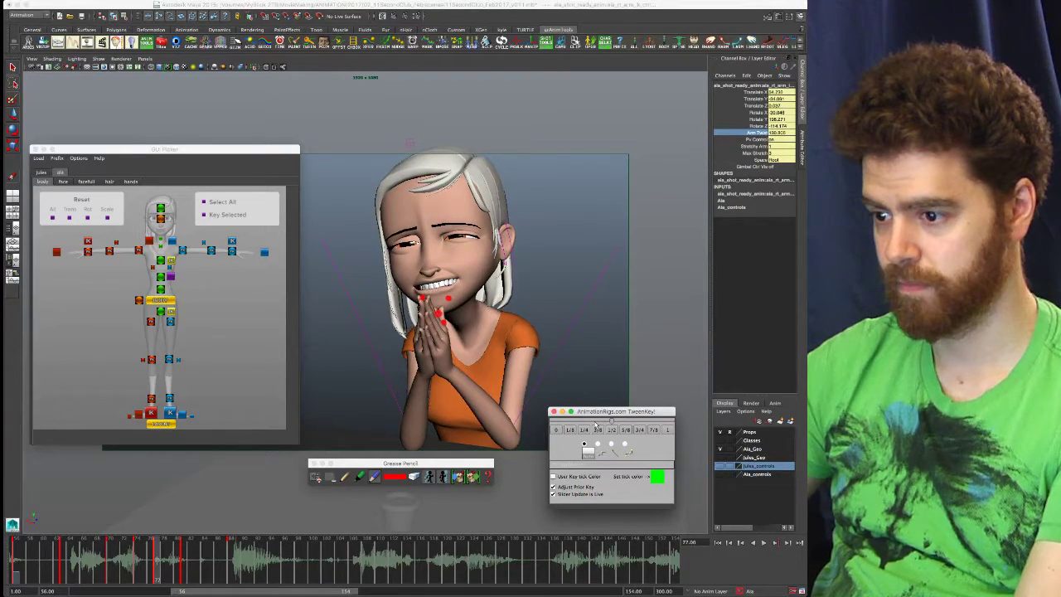
{"action": "key", "text": "period"}
{"action": "key", "text": "period"}
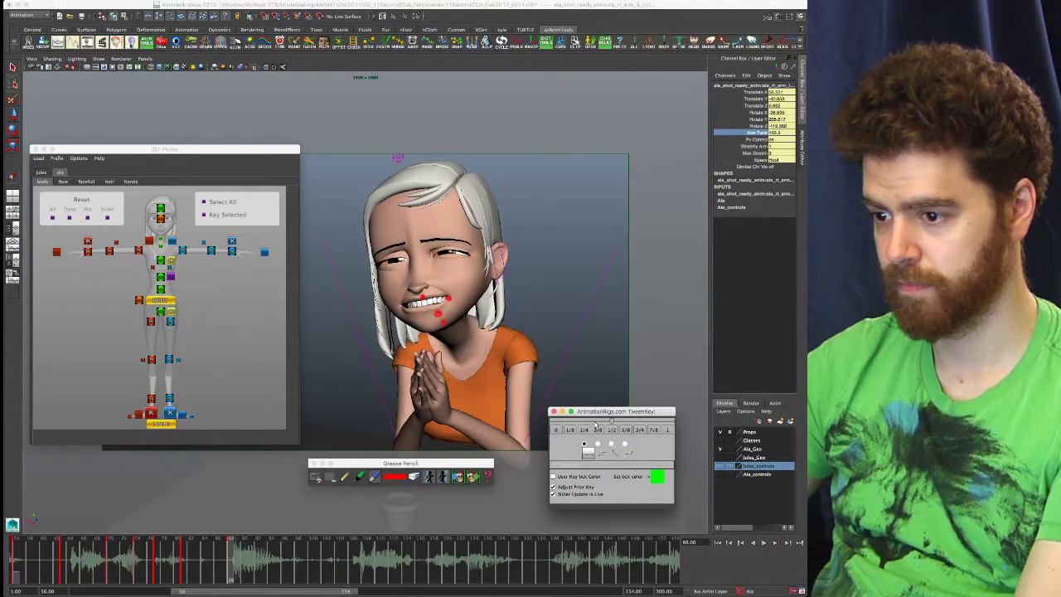
{"action": "key", "text": "comma"}
{"action": "key", "text": "comma"}
{"action": "key", "text": "comma"}
{"action": "key", "text": "period"}
{"action": "key", "text": "comma"}
{"action": "key", "text": "period"}
{"action": "key", "text": "comma"}
{"action": "key", "text": "comma"}
{"action": "key", "text": "period"}
{"action": "key", "text": "period"}
{"action": "key", "text": "comma"}
{"action": "key", "text": "comma"}
{"action": "key", "text": "comma"}
{"action": "key", "text": "comma"}
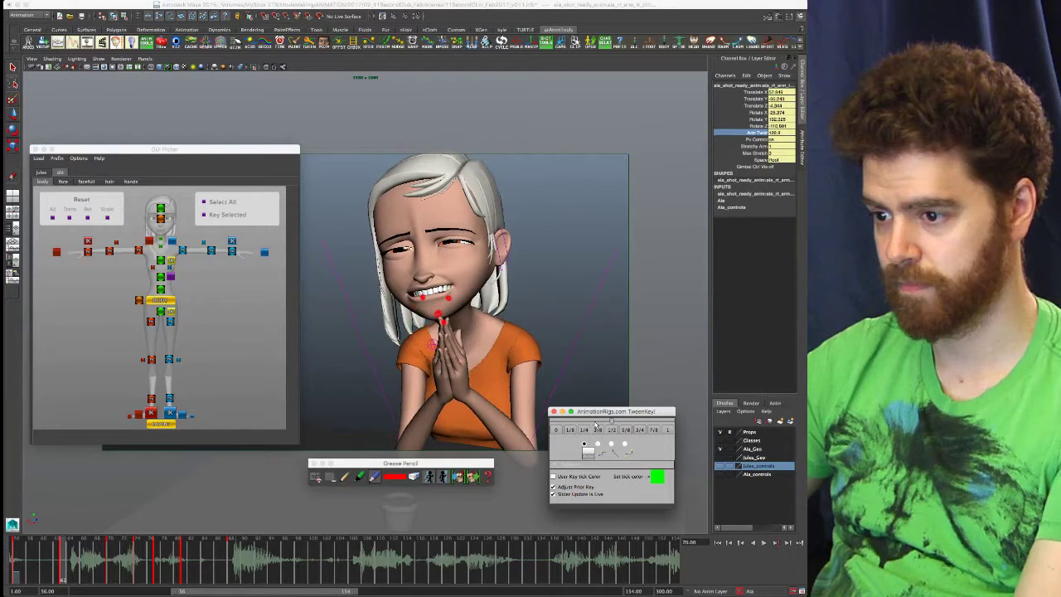
{"action": "key", "text": "period"}
{"action": "key", "text": "period"}
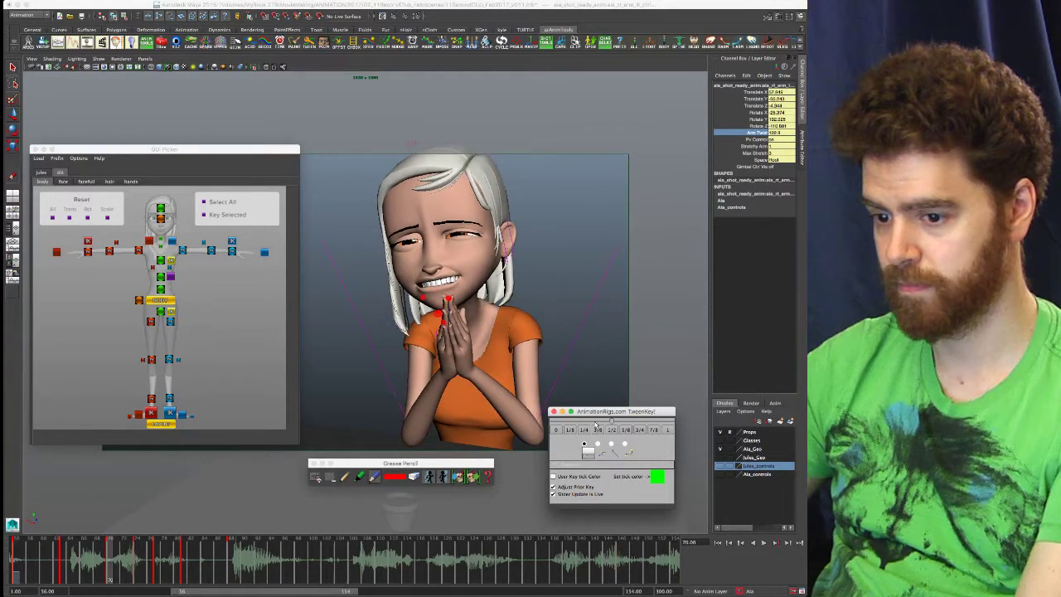
{"action": "key", "text": "comma"}
{"action": "key", "text": "period"}
{"action": "key", "text": "comma"}
- At frame 66, raise the clasped hands slightly and shift them toward the character's left with both arm IK controls
{"action": "key", "text": "alt+period"}
{"action": "key", "text": "alt+period"}
{"action": "key", "text": "alt+period"}
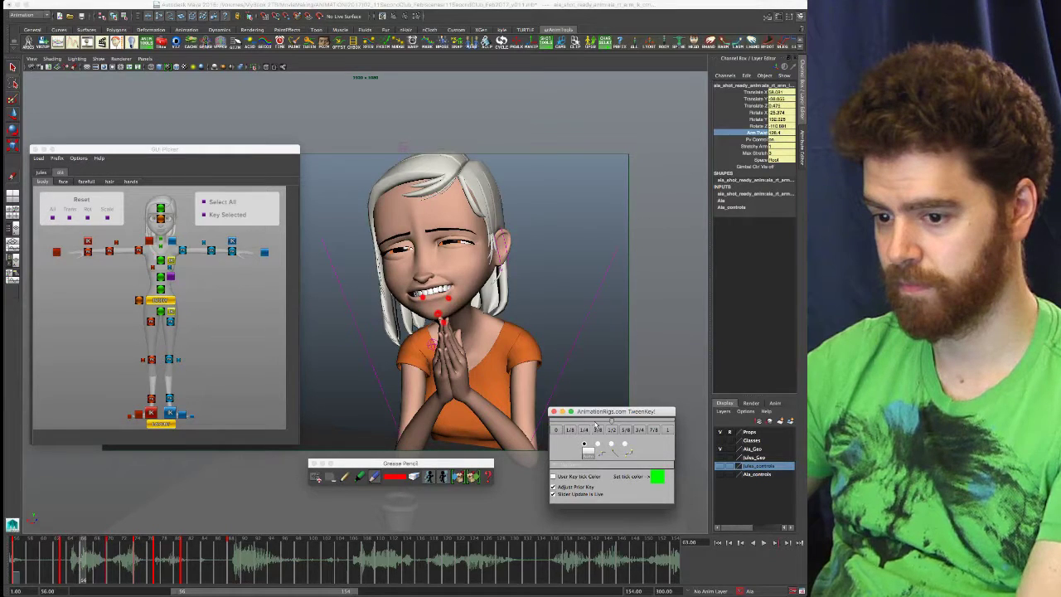
{"action": "key", "text": "alt+period"}
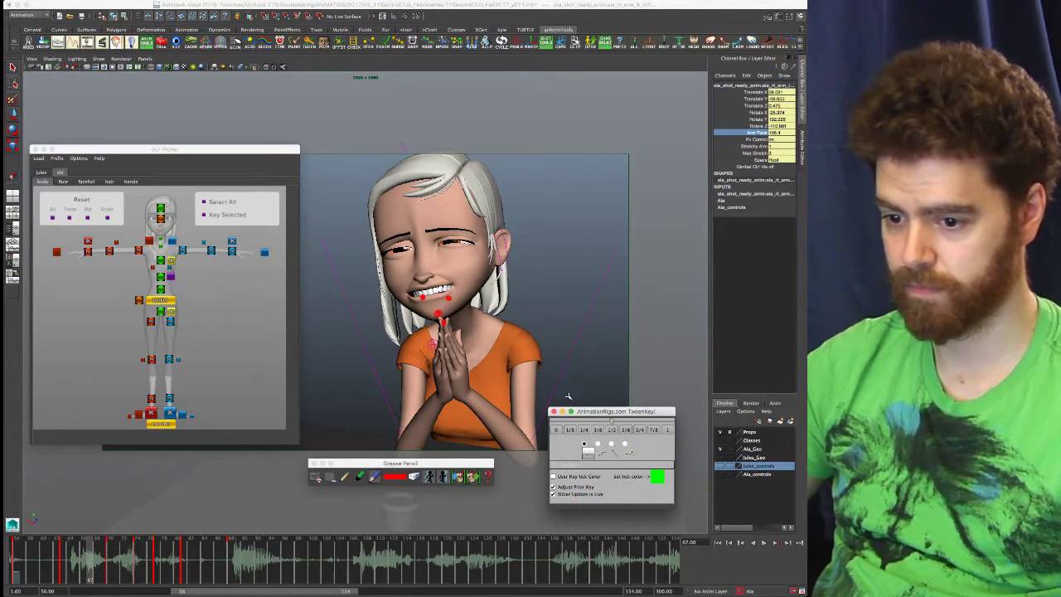
{"action": "left_click", "coordinate": [84, 567]}
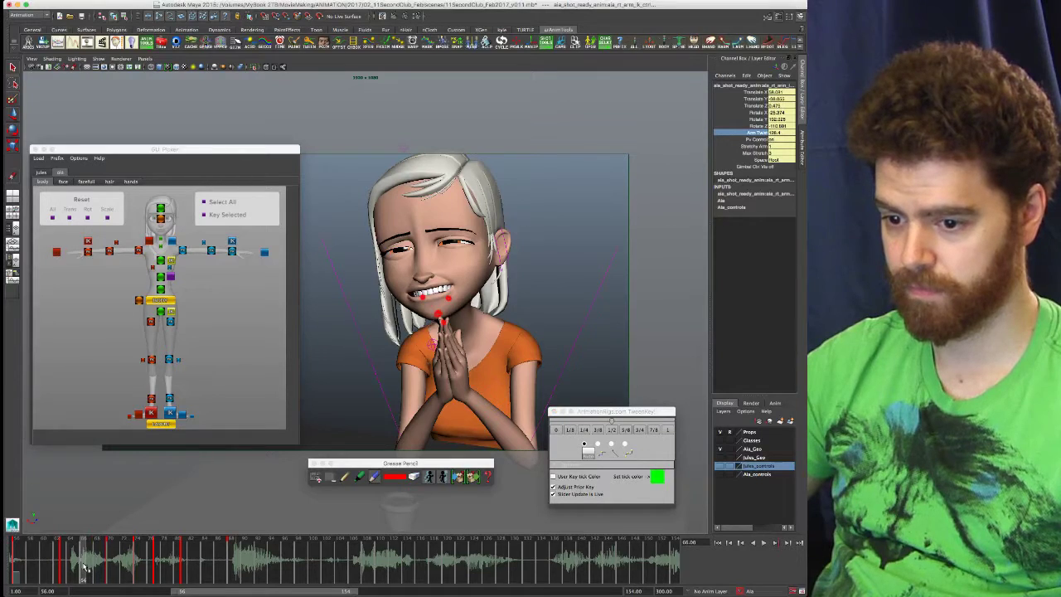
{"action": "left_click", "coordinate": [86, 567]}
{"action": "key", "text": "alt+period"}
{"action": "key", "text": "alt+period"}
{"action": "key", "text": "alt+period"}
{"action": "key", "text": "alt+comma"}
{"action": "key", "text": "alt+comma"}
{"action": "key", "text": "alt+comma"}
{"action": "key", "text": "alt+comma"}
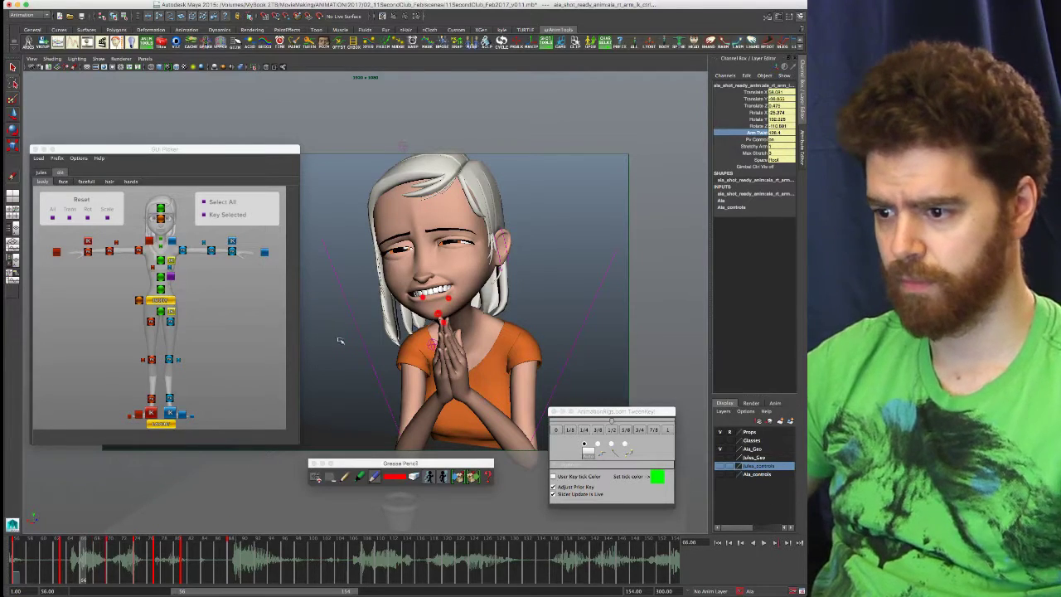
{"action": "left_click", "coordinate": [88, 241]}
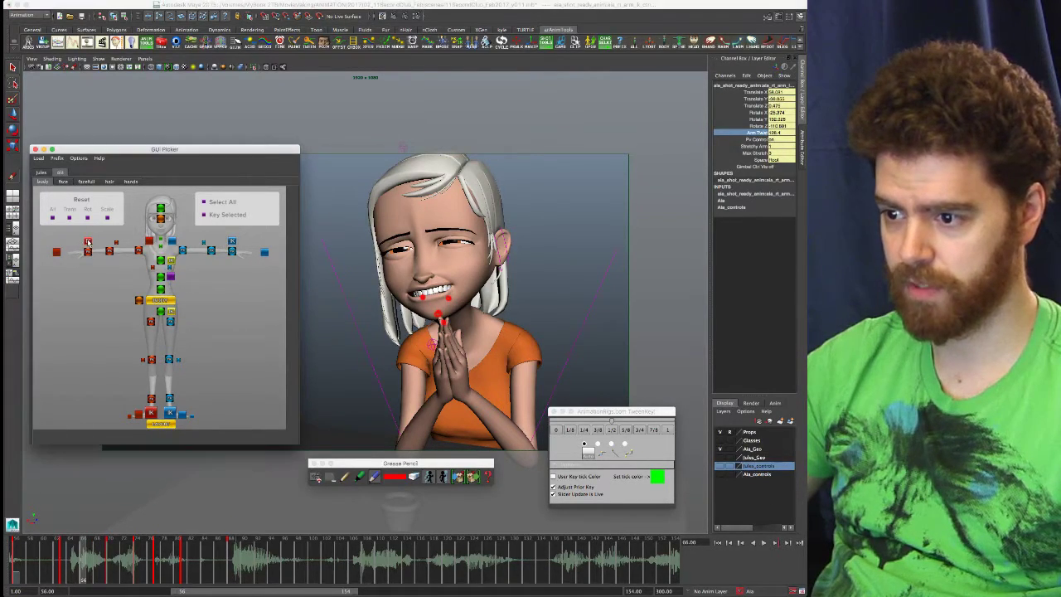
{"action": "left_click", "coordinate": [265, 252]}
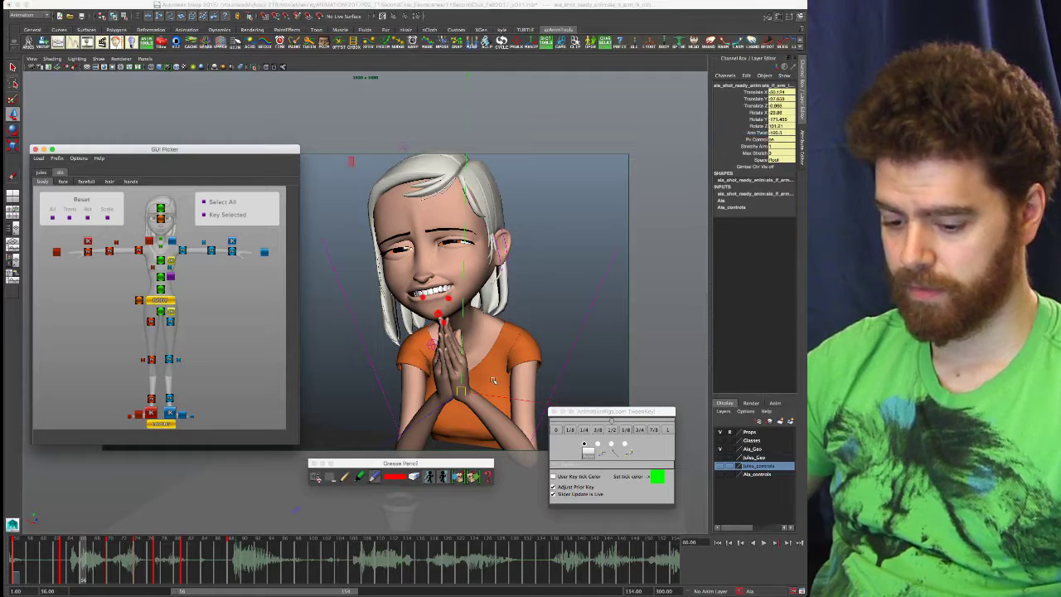
{"action": "left_click_drag", "start_coordinate": [461, 393], "coordinate": [469, 386]}
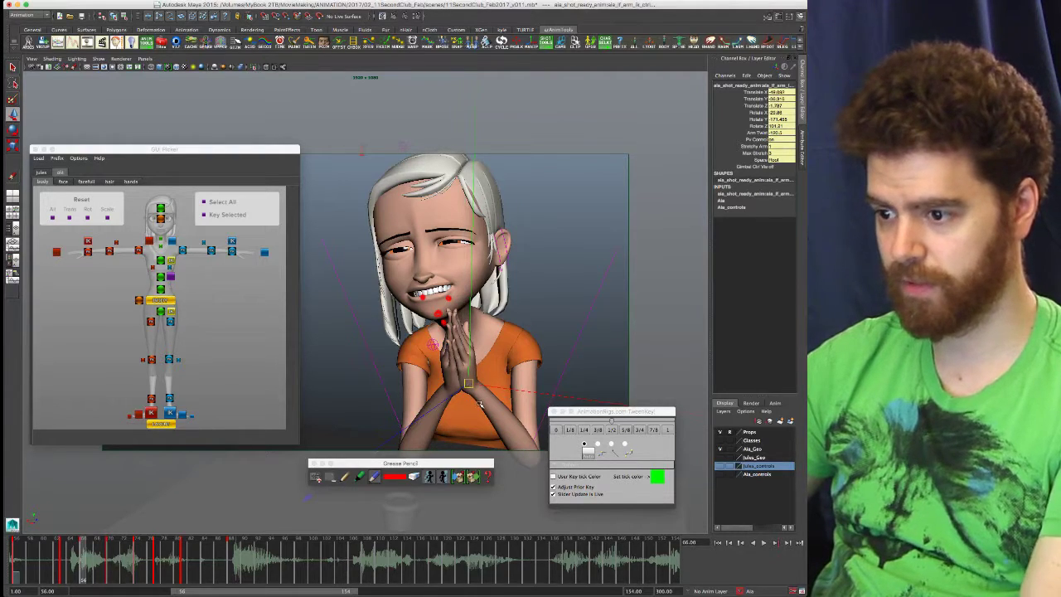
- Flip through the key poses up to frame 88 to check how the frame 66 arm breakdown flows into them
{"action": "key", "text": "comma"}
{"action": "key", "text": "comma"}
{"action": "key", "text": "period"}
{"action": "key", "text": "period"}
{"action": "key", "text": "period"}
{"action": "key", "text": "period"}
{"action": "key", "text": "period"}
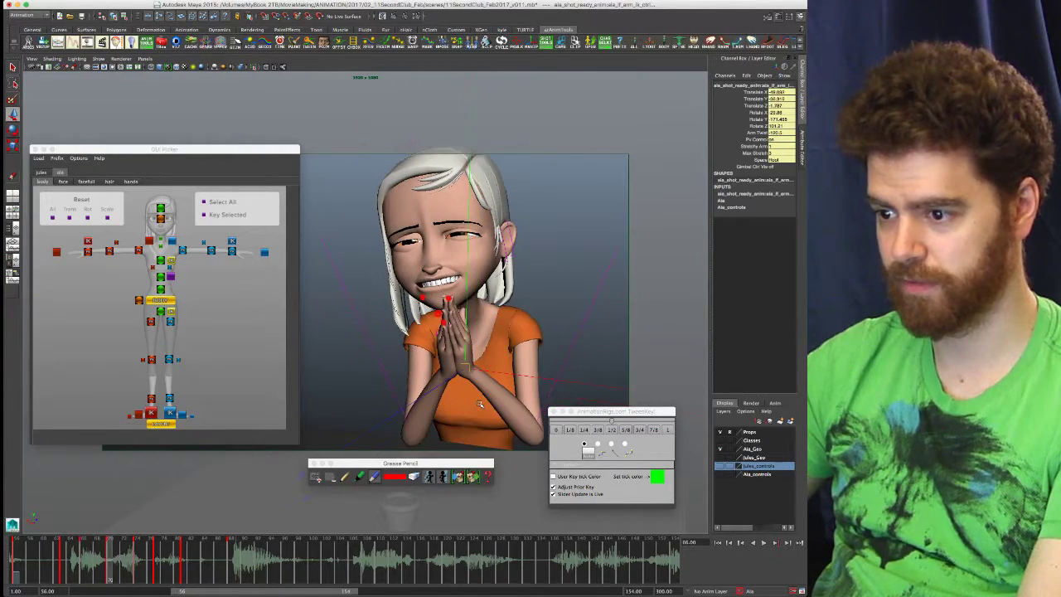
{"action": "key", "text": "period"}
{"action": "key", "text": "period"}
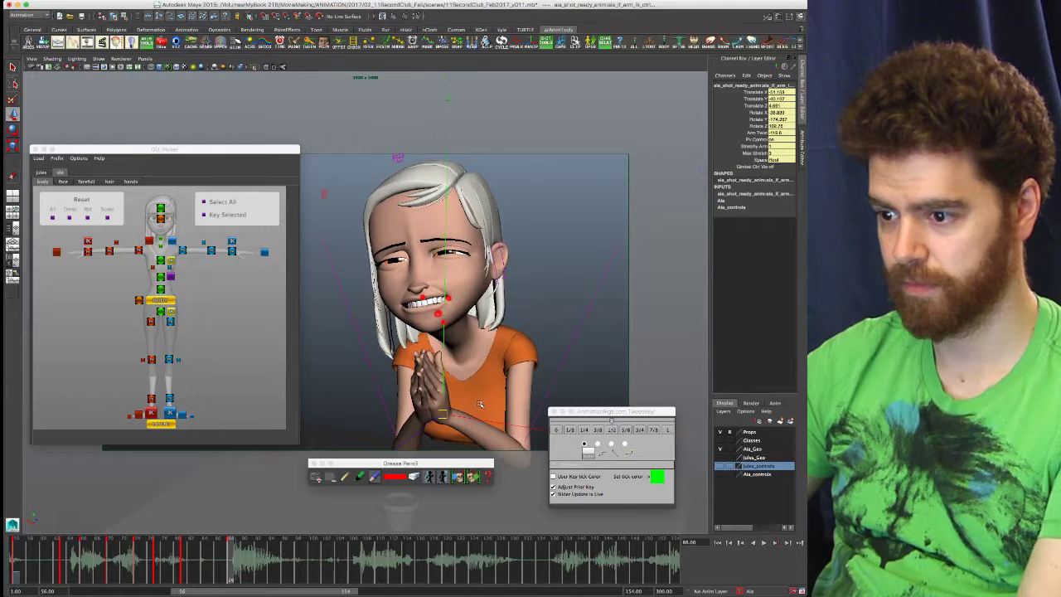
- Nudge the clasped hands slightly toward the character's right at frame 81 using the arm IK controls
{"action": "key", "text": "comma"}
{"action": "key", "text": "comma"}
{"action": "key", "text": "period"}
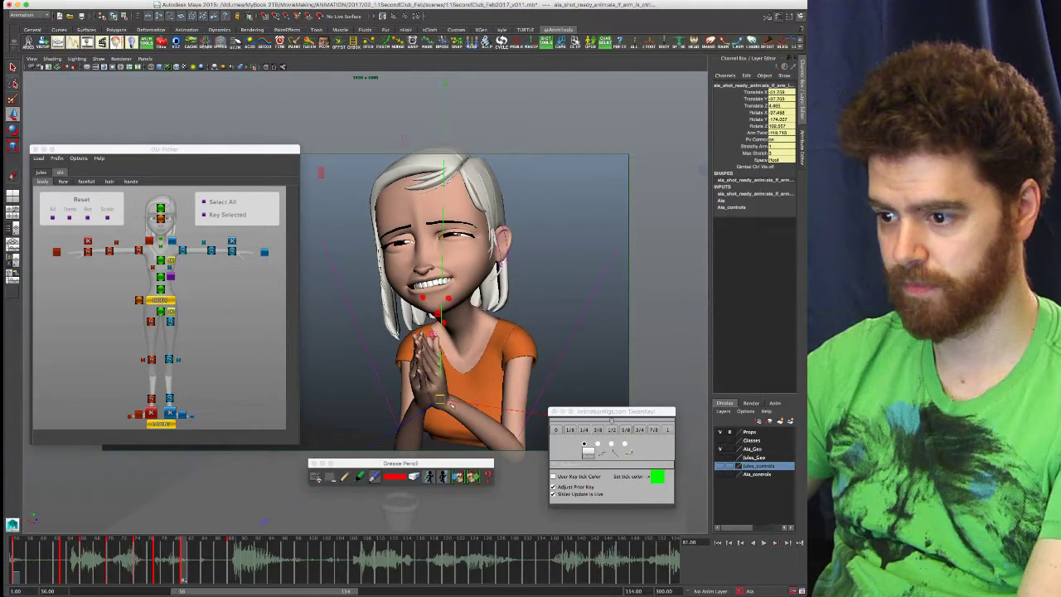
{"action": "left_click_drag", "start_coordinate": [440, 399], "coordinate": [438, 399]}
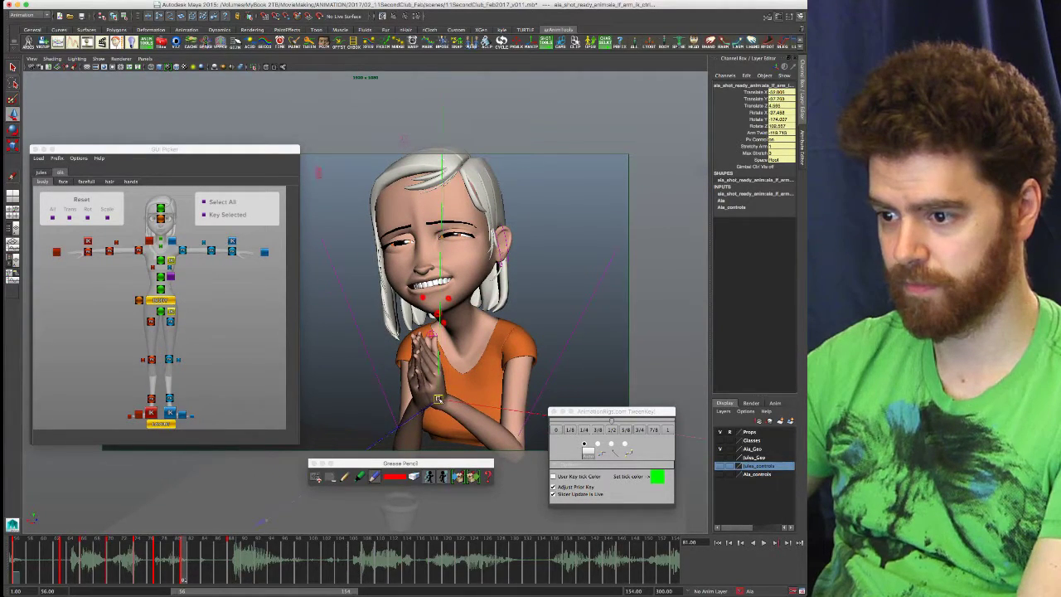
- Flip back and forth between the poses at frames 66, 70 and 81 to check the adjusted hand arc
{"action": "key", "text": "period"}
{"action": "key", "text": "comma"}
{"action": "key", "text": "comma"}
{"action": "key", "text": "comma"}
{"action": "key", "text": "comma"}
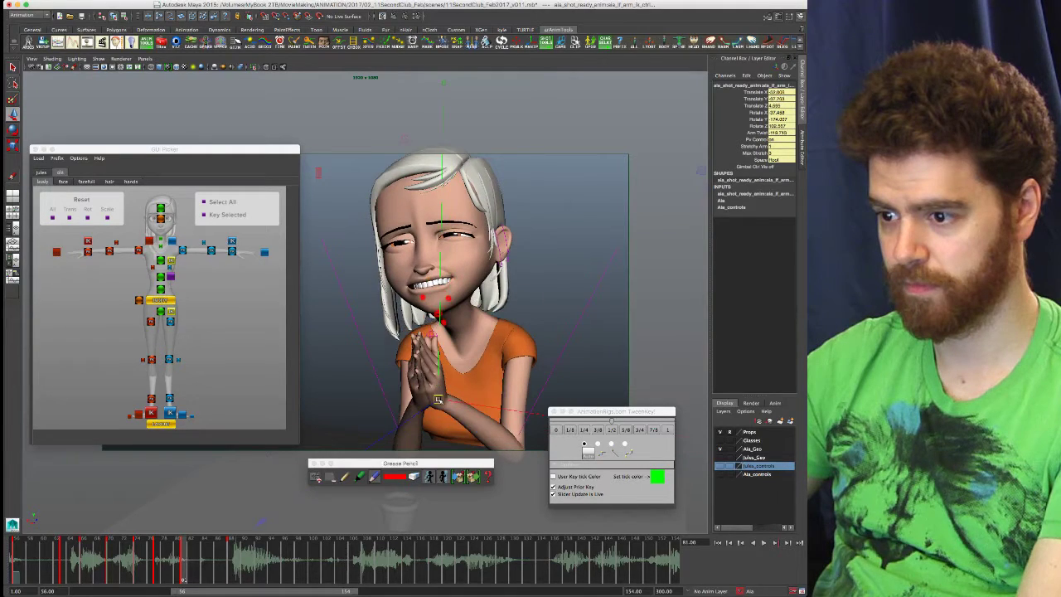
{"action": "key", "text": "period"}
{"action": "key", "text": "period"}
{"action": "key", "text": "period"}
{"action": "key", "text": "period"}
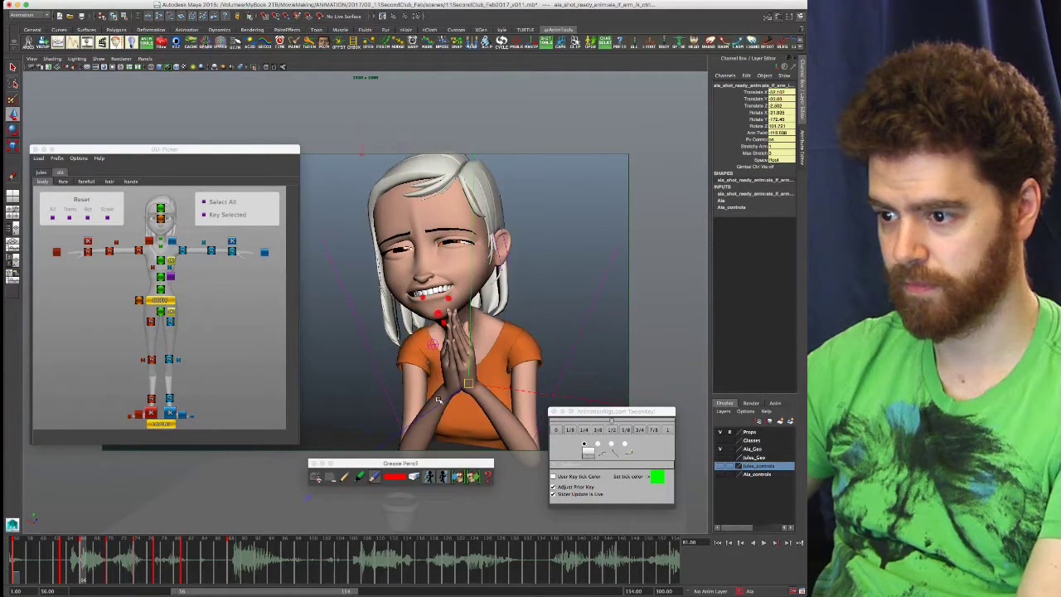
{"action": "key", "text": "period"}
{"action": "key", "text": "period"}
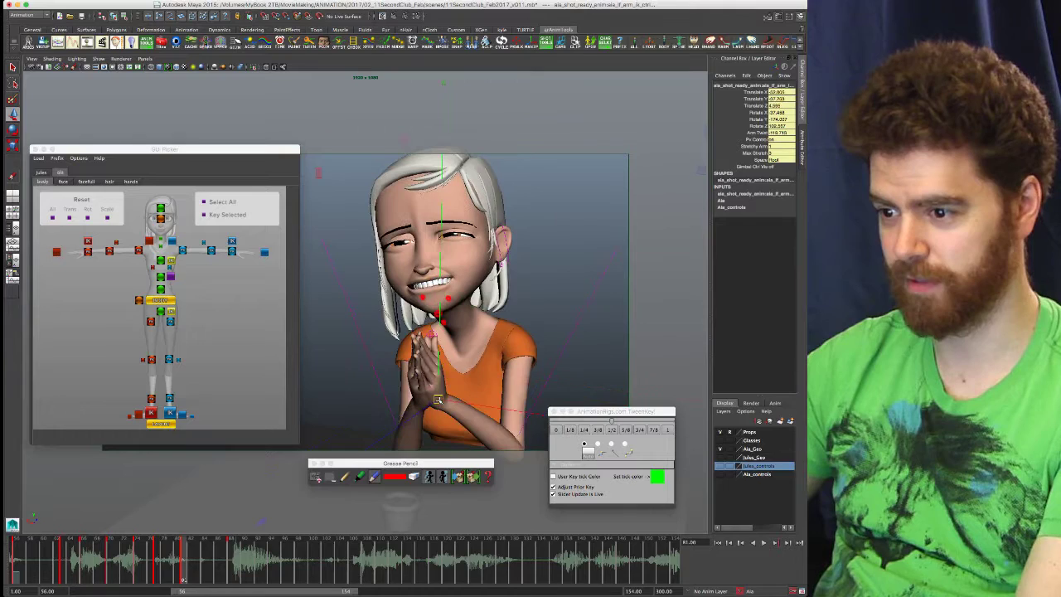
{"action": "key", "text": "comma"}
{"action": "key", "text": "comma"}
{"action": "key", "text": "comma"}
{"action": "key", "text": "comma"}
{"action": "key", "text": "comma"}
{"action": "key", "text": "comma"}
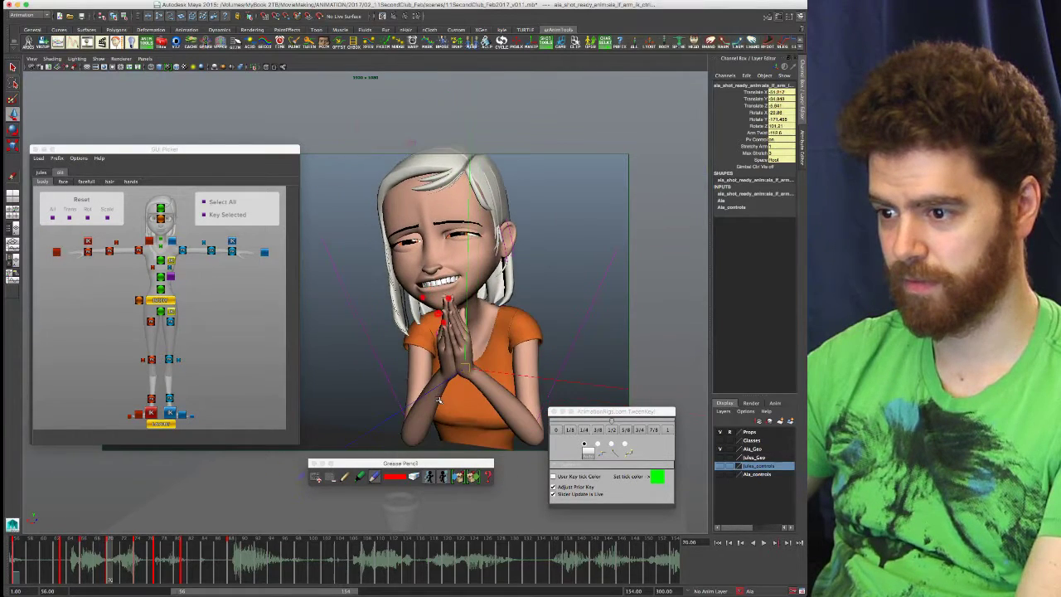
- Compare the frame 66 breakdown with frame 63 and move its clasped hands slightly up and back toward the character's right
{"action": "key", "text": "period"}
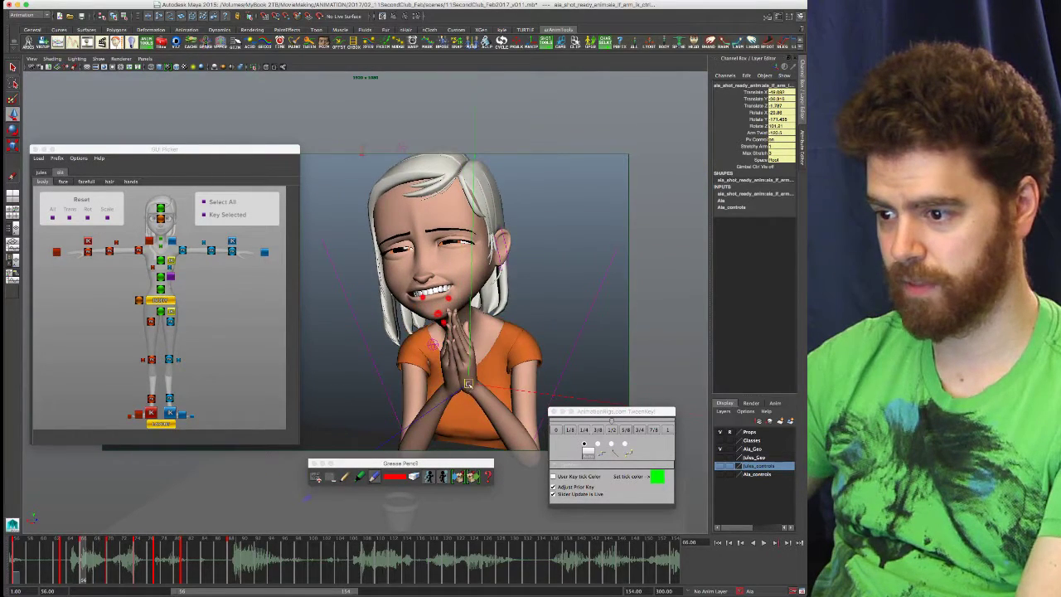
{"action": "key", "text": "comma"}
{"action": "key", "text": "comma"}
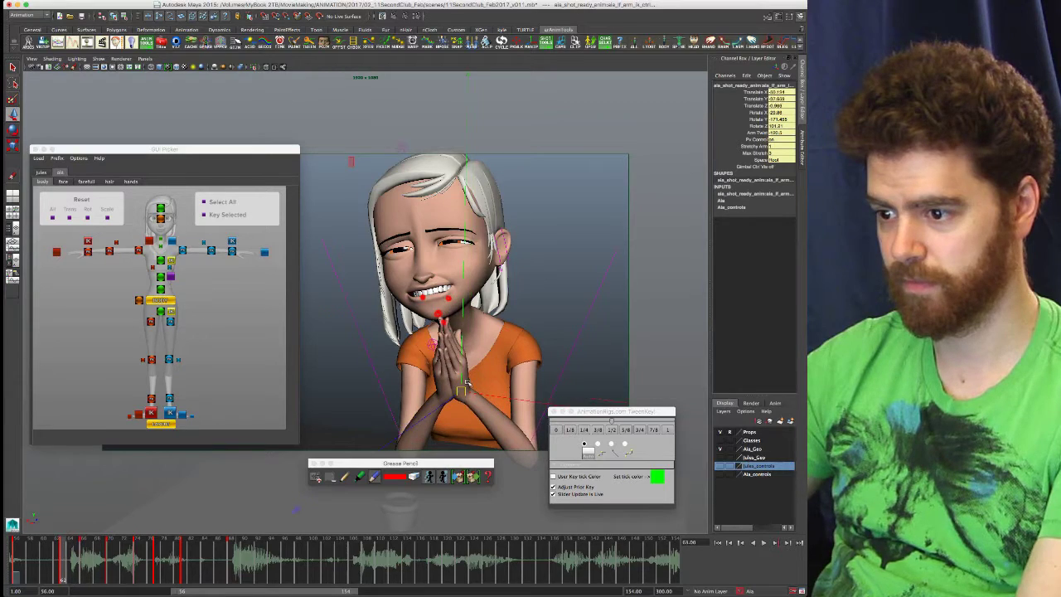
{"action": "key", "text": "period"}
{"action": "key", "text": "period"}
{"action": "left_click_drag", "start_coordinate": [467, 382], "coordinate": [466, 381]}
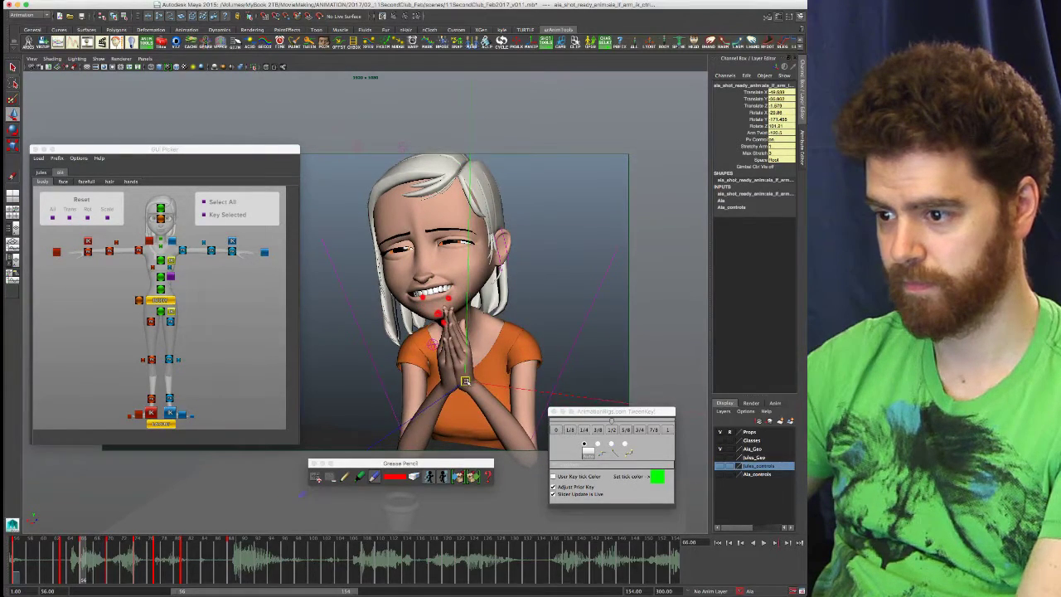
- Flip through the key poses from frame 63 to frame 88 to check the corrected frame 66 breakdown
{"action": "key", "text": "comma"}
{"action": "key", "text": "comma"}
{"action": "key", "text": "period"}
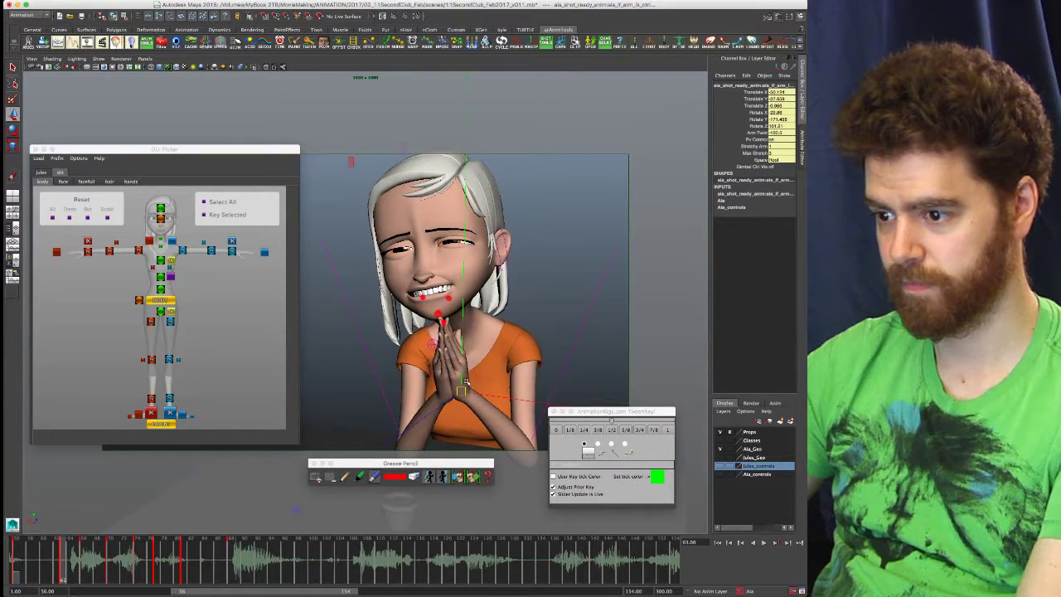
{"action": "key", "text": "period"}
{"action": "key", "text": "period"}
{"action": "key", "text": "period"}
{"action": "key", "text": "period"}
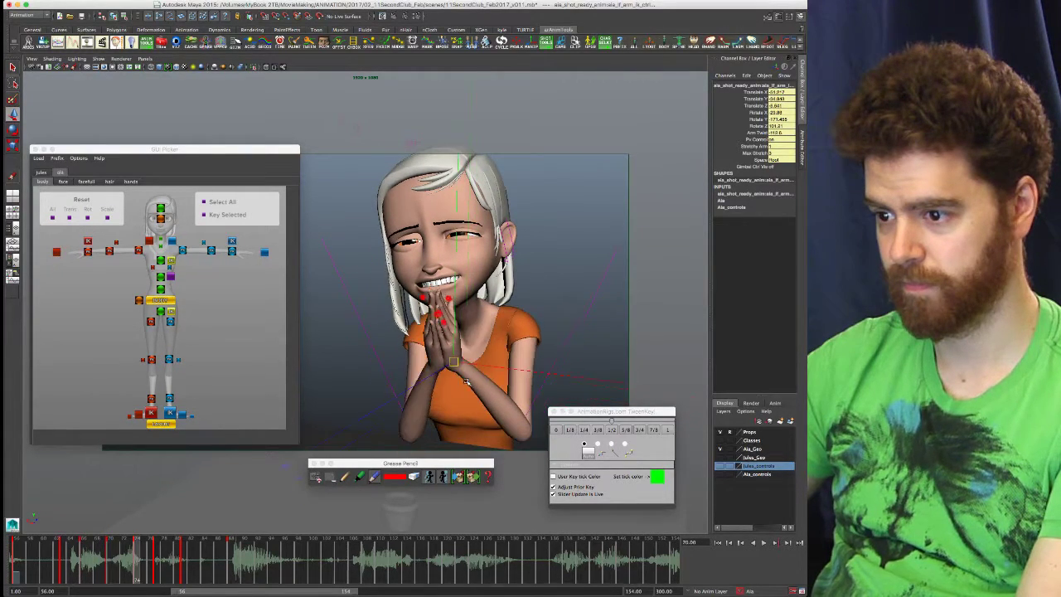
{"action": "key", "text": "period"}
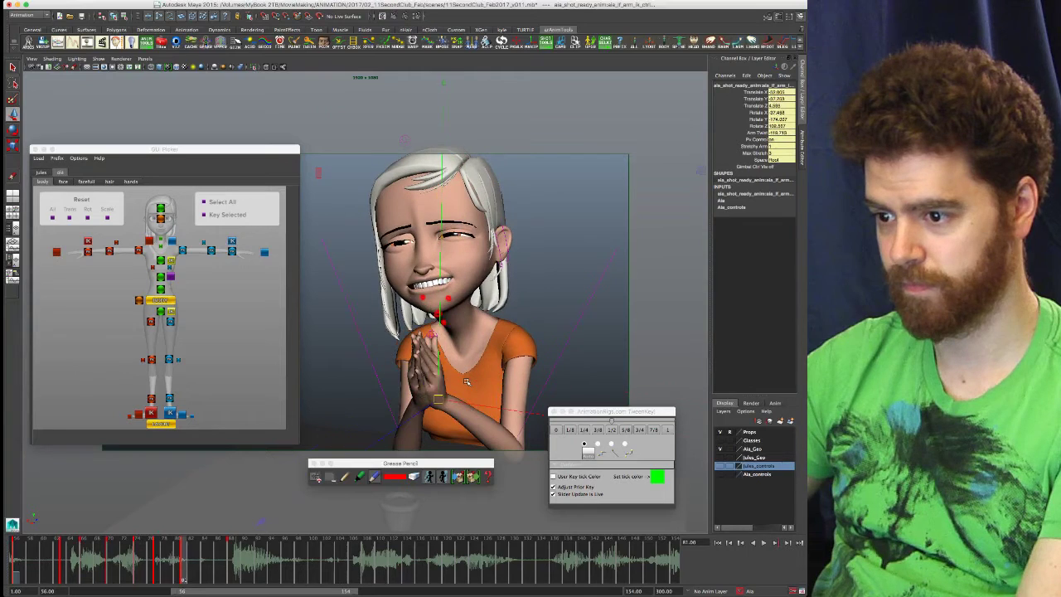
{"action": "key", "text": "period"}
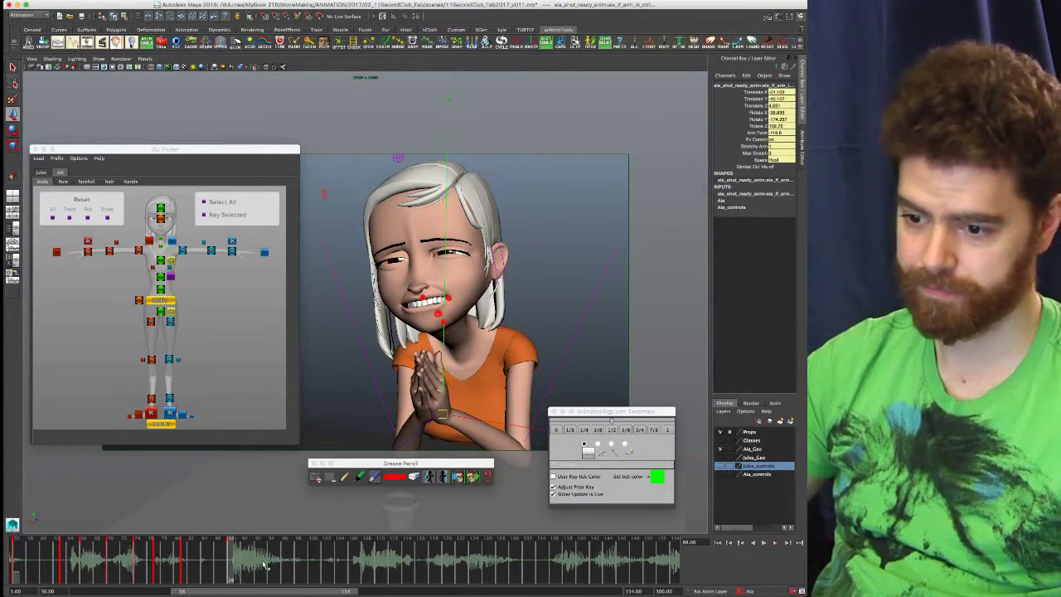
- Select the time range from frame 56 to 100 and playblast it
{"action": "left_click", "coordinate": [279, 568]}
{"action": "left_click", "coordinate": [302, 568]}
{"action": "left_click_drag", "start_coordinate": [302, 569], "coordinate": [17, 570], "text": "shift"}
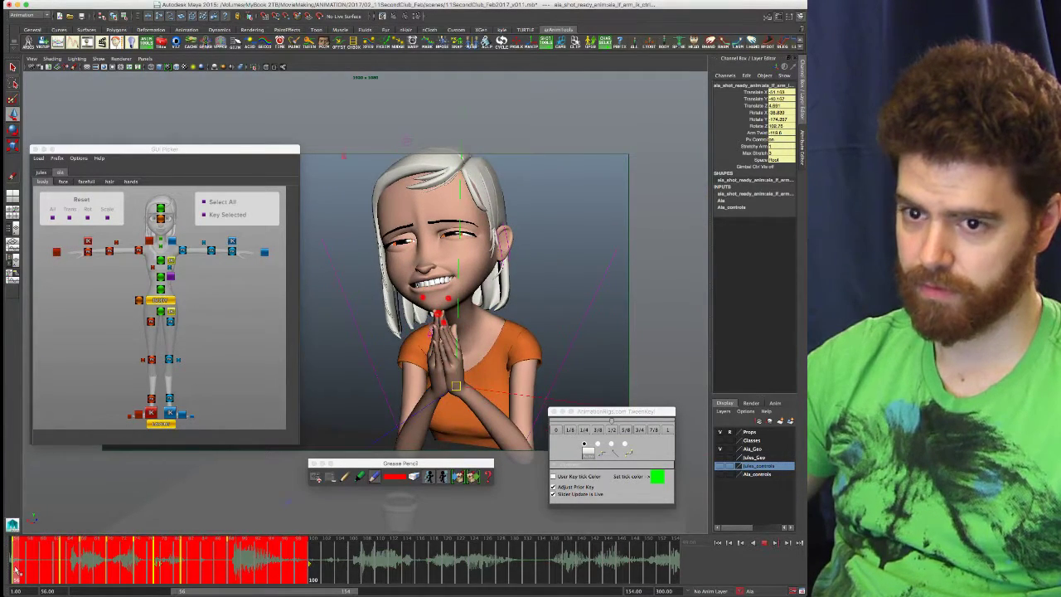
{"action": "right_click", "coordinate": [253, 561]}
{"action": "left_click", "coordinate": [270, 556]}
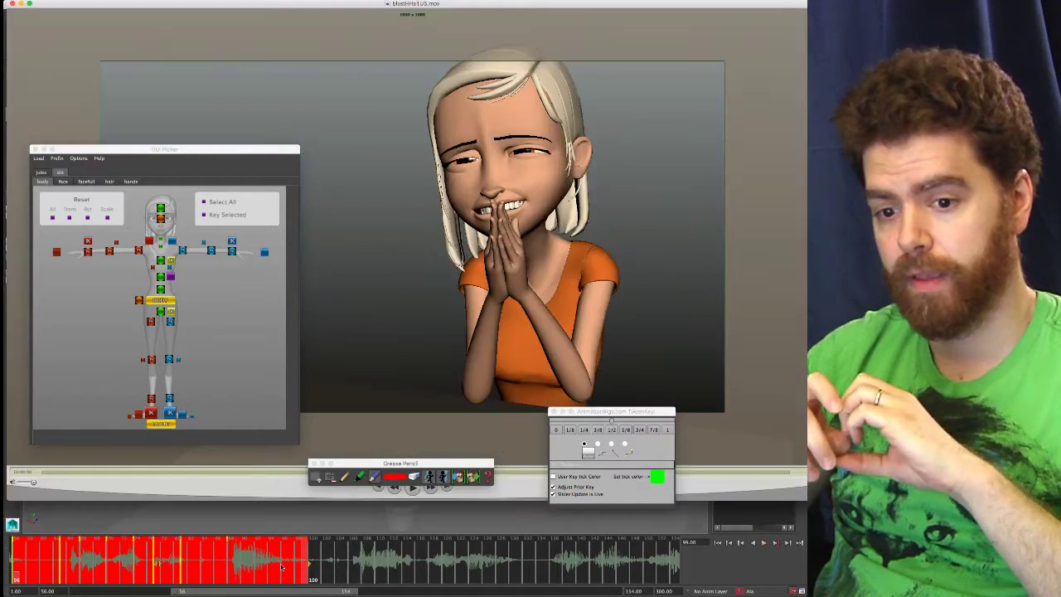
- Playblast the selected range again and review the movie in the player with its sound level adjusted
{"action": "right_click", "coordinate": [282, 567]}
{"action": "left_click_drag", "start_coordinate": [182, 41], "coordinate": [406, 12]}
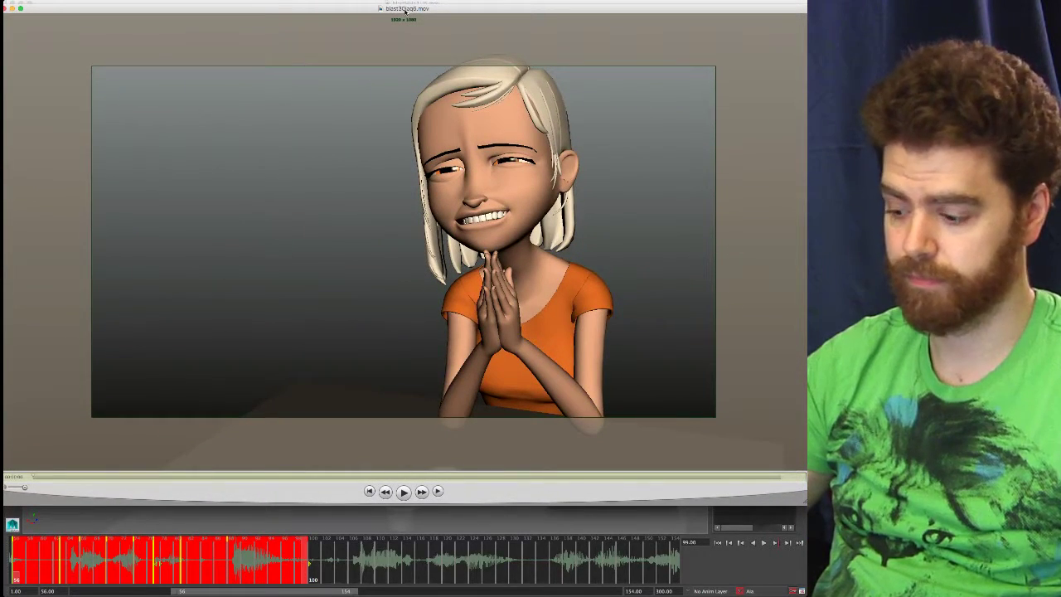
{"action": "key", "text": "XF86AudioMute"}
{"action": "key", "text": "space"}
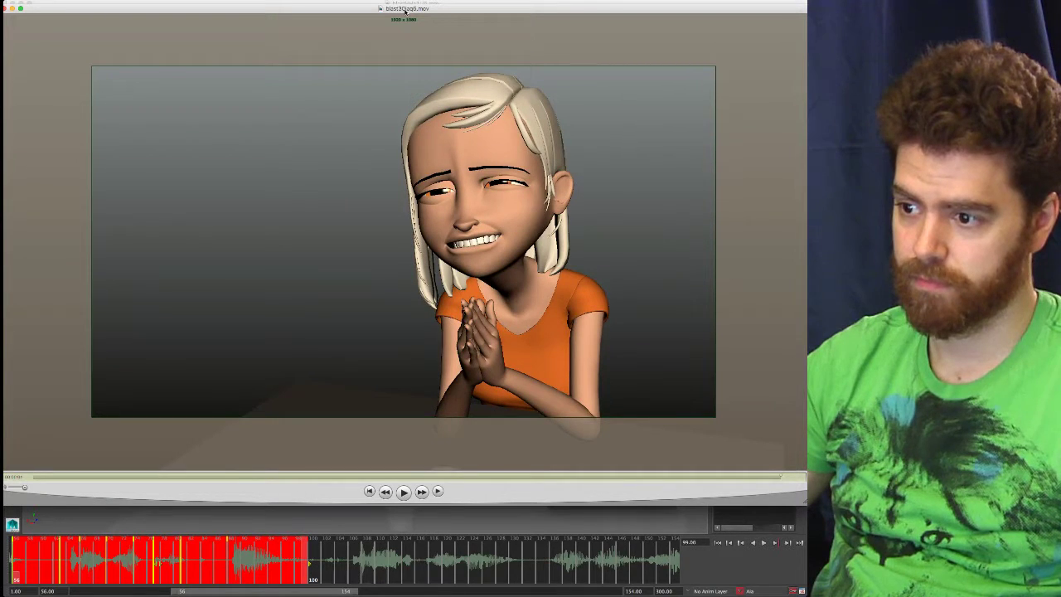
{"action": "key", "text": "space"}
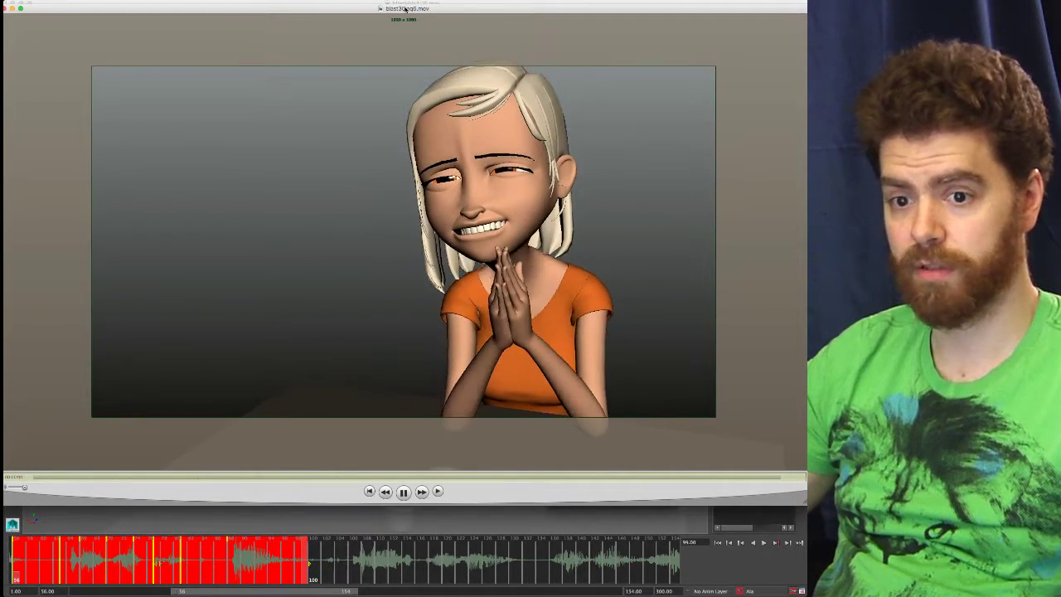
{"action": "key", "text": "XF86AudioRaiseVolume"}
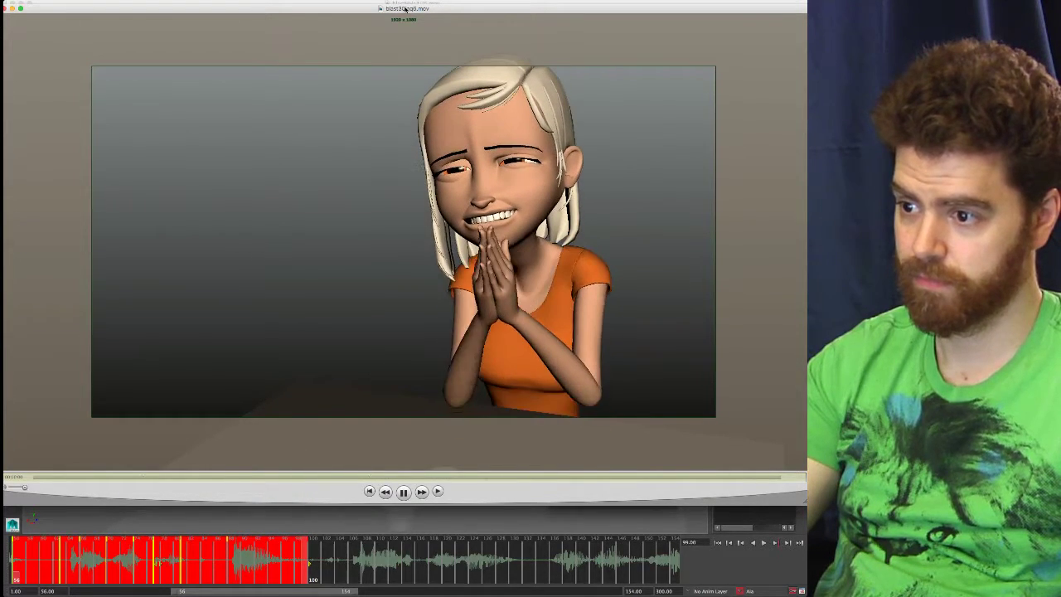
- Review the latest playblast, then play the previous playblast movie for comparison, adjusting the sound level
{"action": "key", "text": "XF86AudioRaiseVolume"}
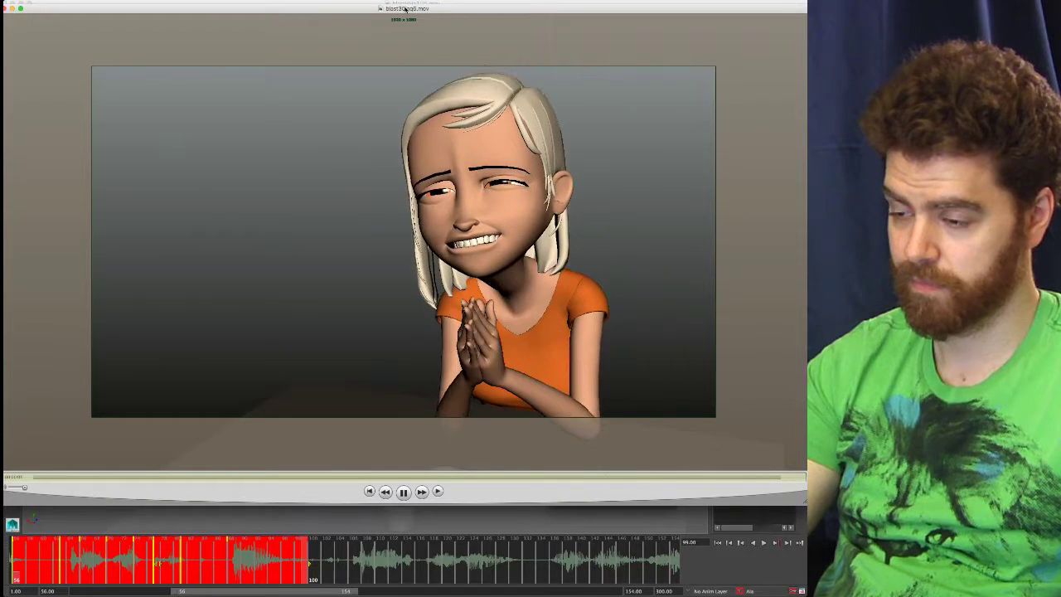
{"action": "key", "text": "space"}
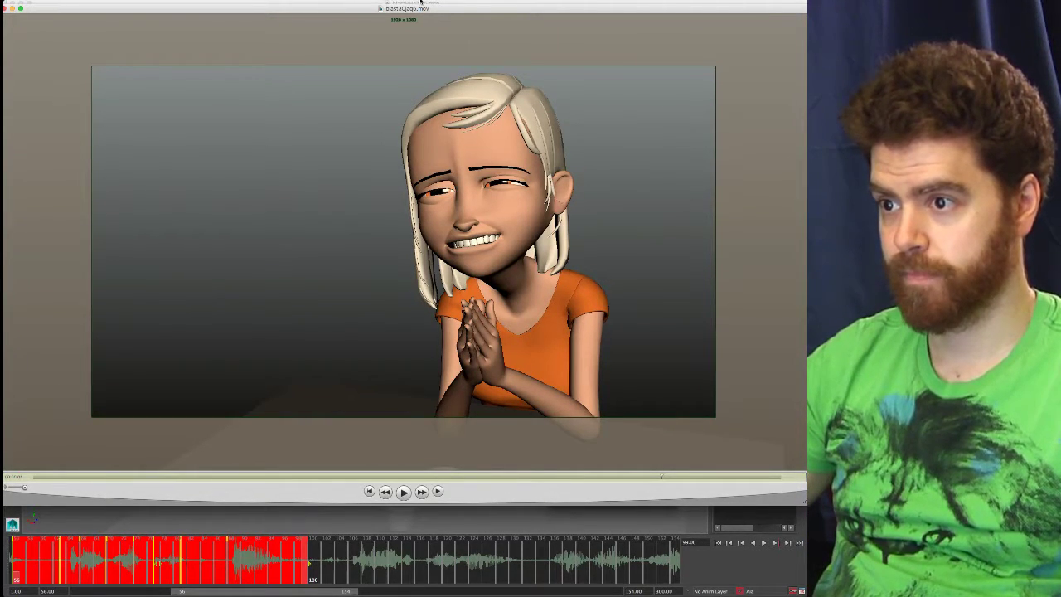
{"action": "left_click_drag", "start_coordinate": [427, 8], "coordinate": [428, 21]}
{"action": "left_click", "coordinate": [430, 5]}
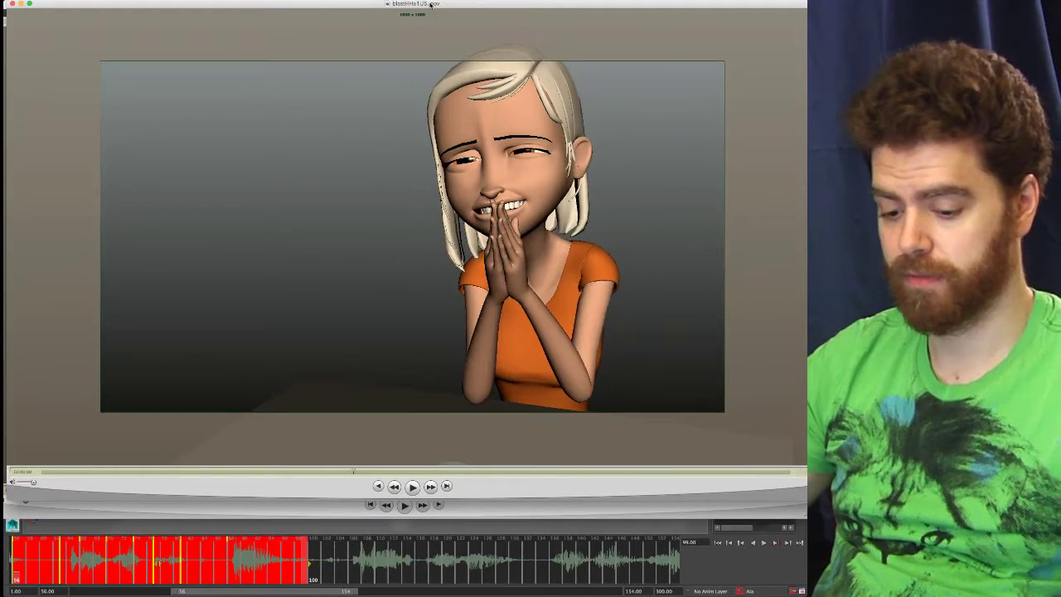
{"action": "key", "text": "space"}
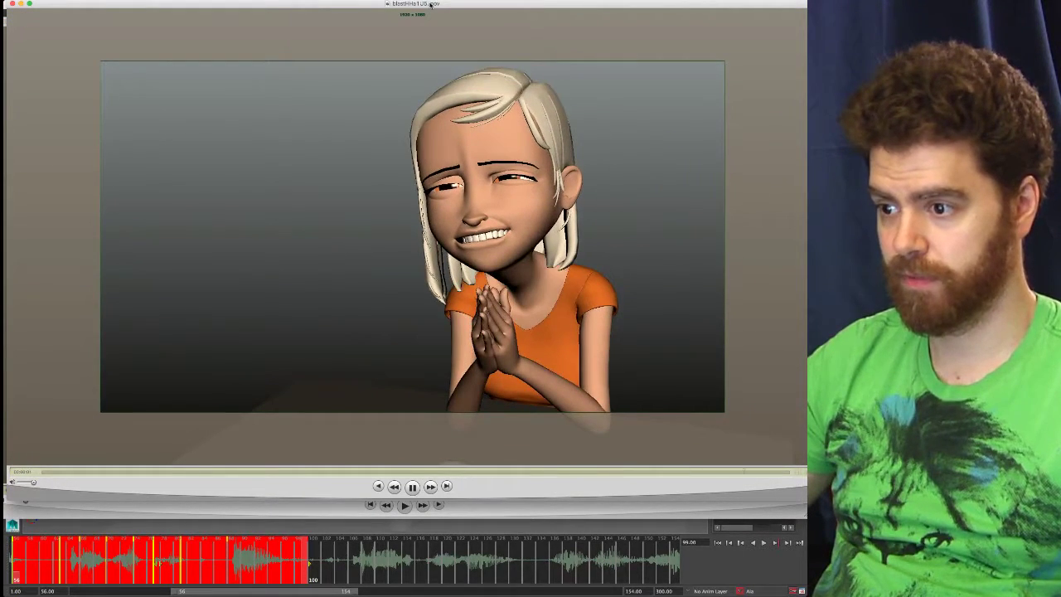
{"action": "key", "text": "XF86AudioMute"}
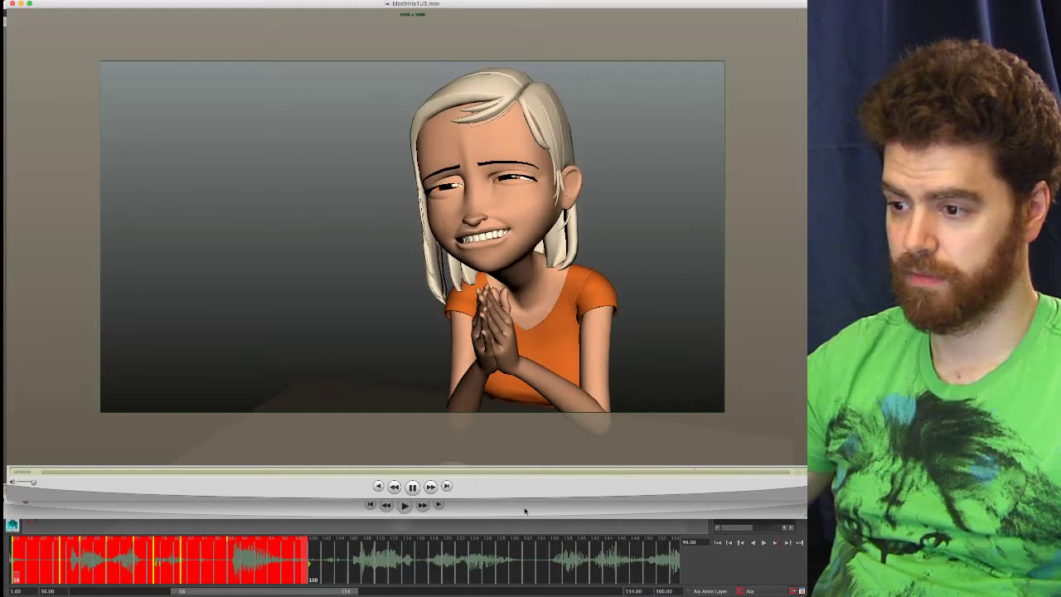
- Replay the remaining playblast movies for comparison, closing the ones already reviewed, and switch back to Maya
{"action": "key", "text": "super+w"}
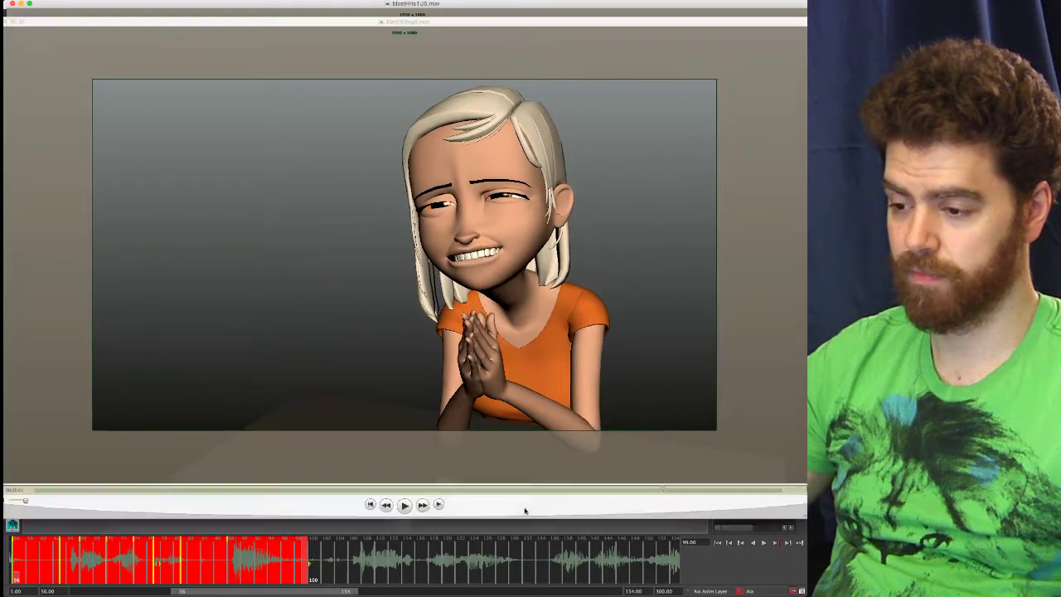
{"action": "key", "text": "space"}
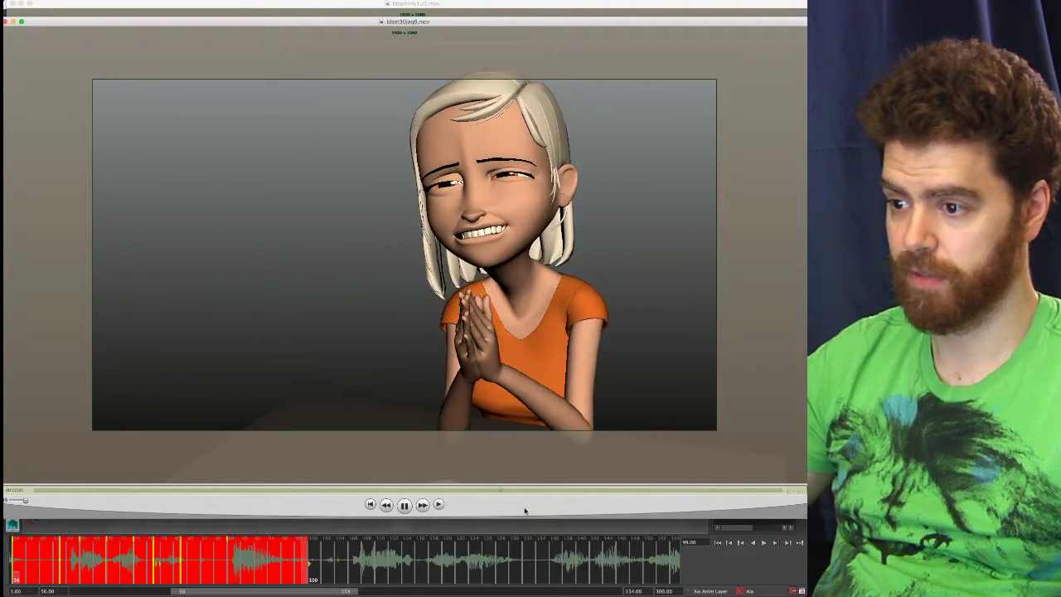
{"action": "key", "text": "space"}
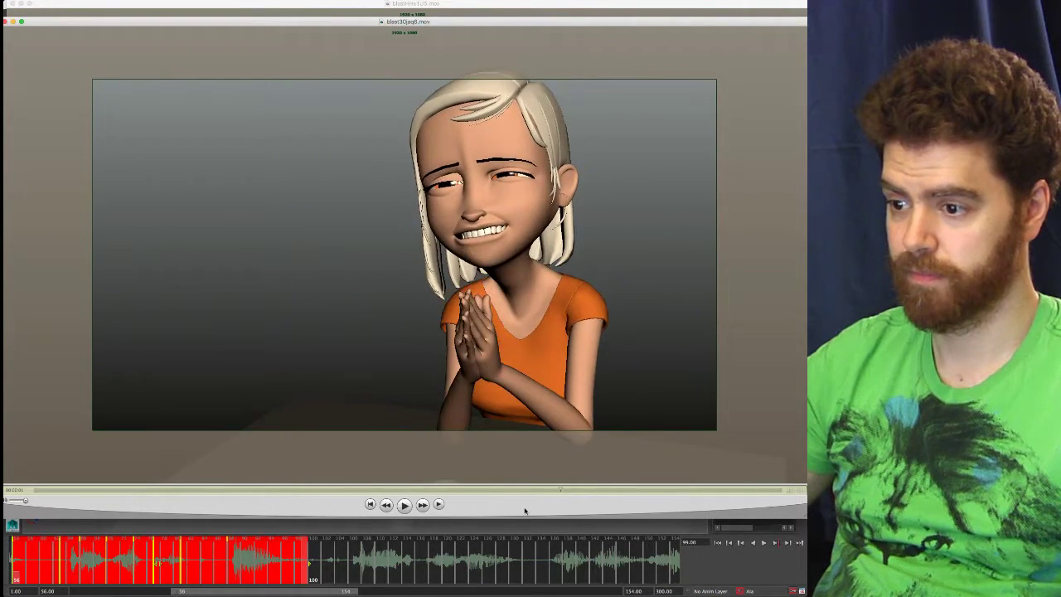
{"action": "key", "text": "super+w"}
{"action": "key", "text": "super+w"}
{"action": "key", "text": "super+w"}
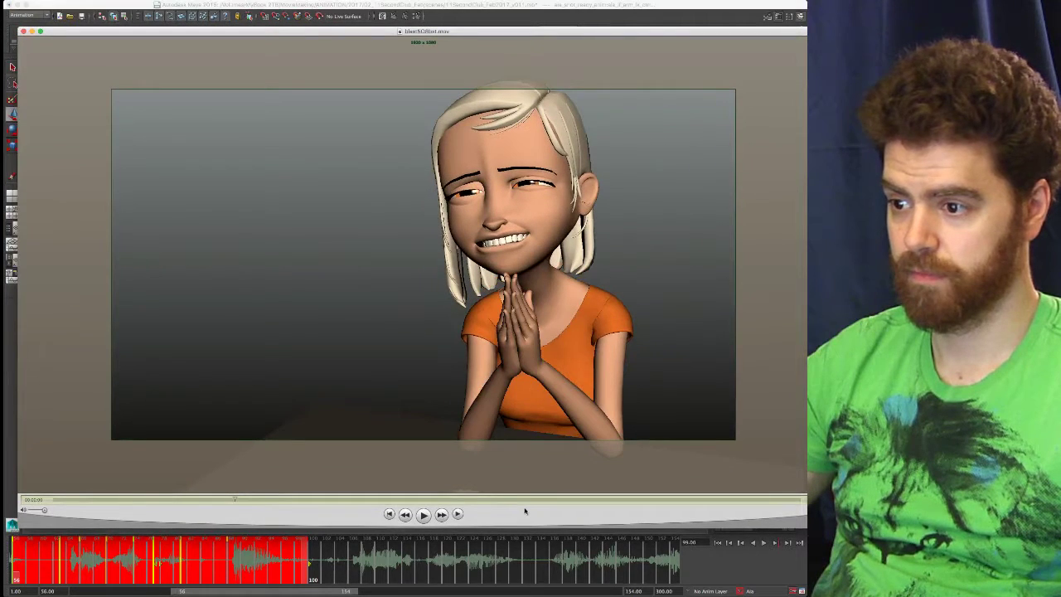
{"action": "key", "text": "space"}
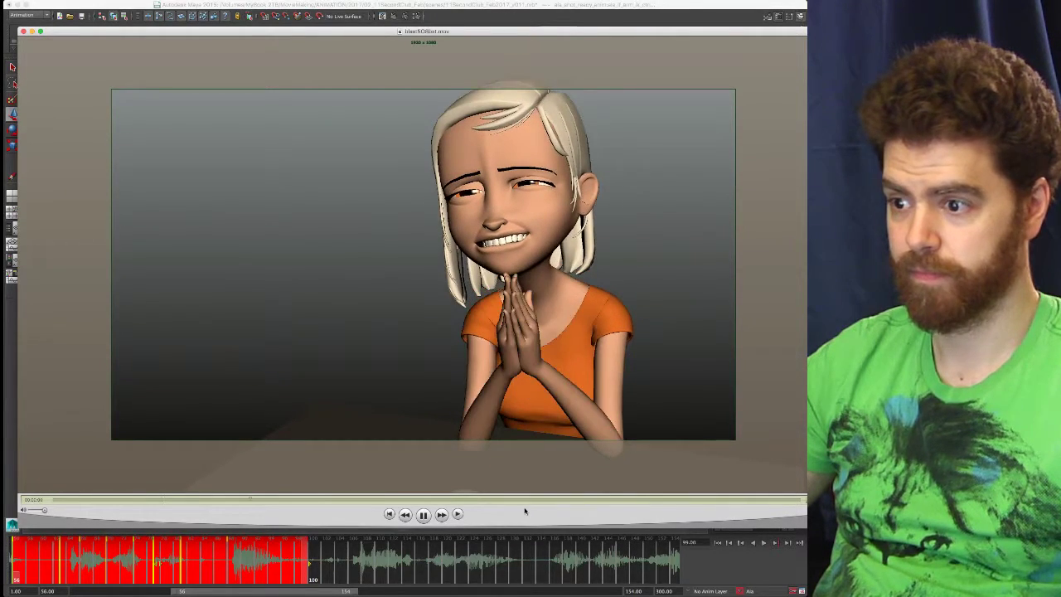
{"action": "key", "text": "space"}
{"action": "key", "text": "super+Tab"}
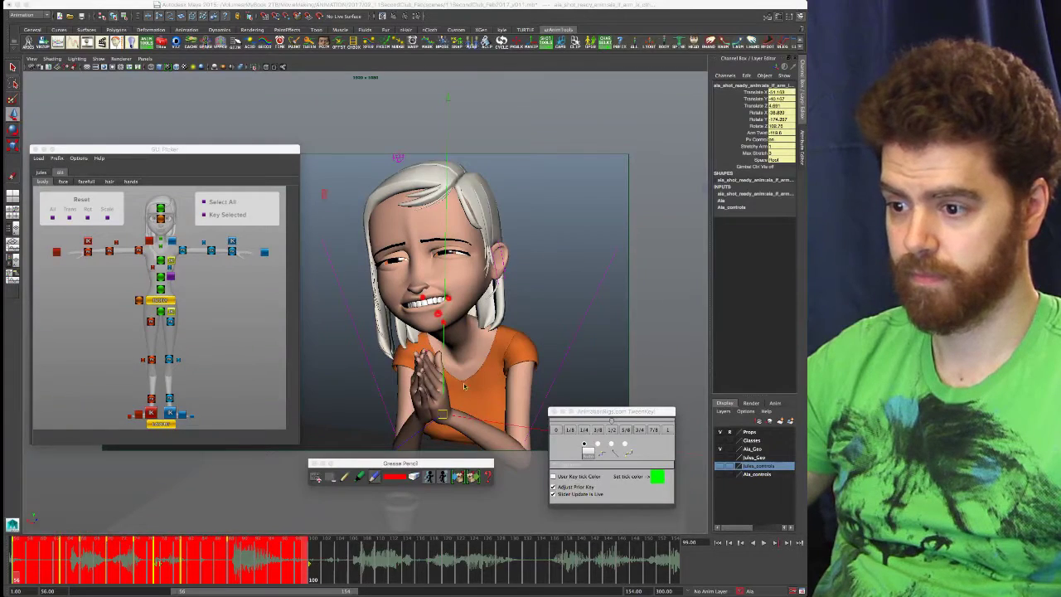
- Clear the time range selection and examine the clasped hands' motion from frame 70 to frame 74
{"action": "left_click", "coordinate": [270, 574]}
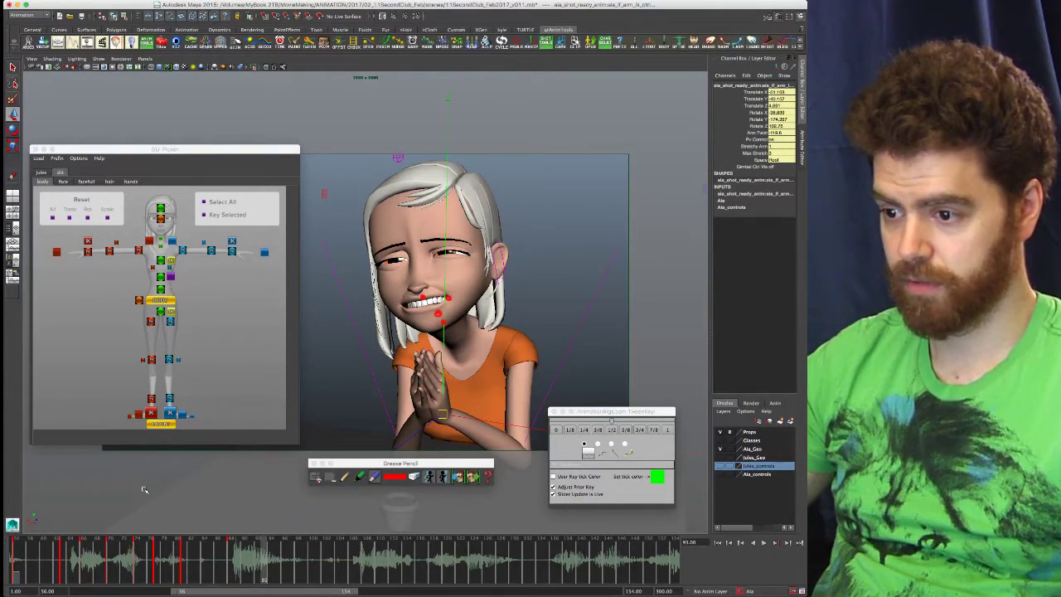
{"action": "left_click", "coordinate": [279, 7]}
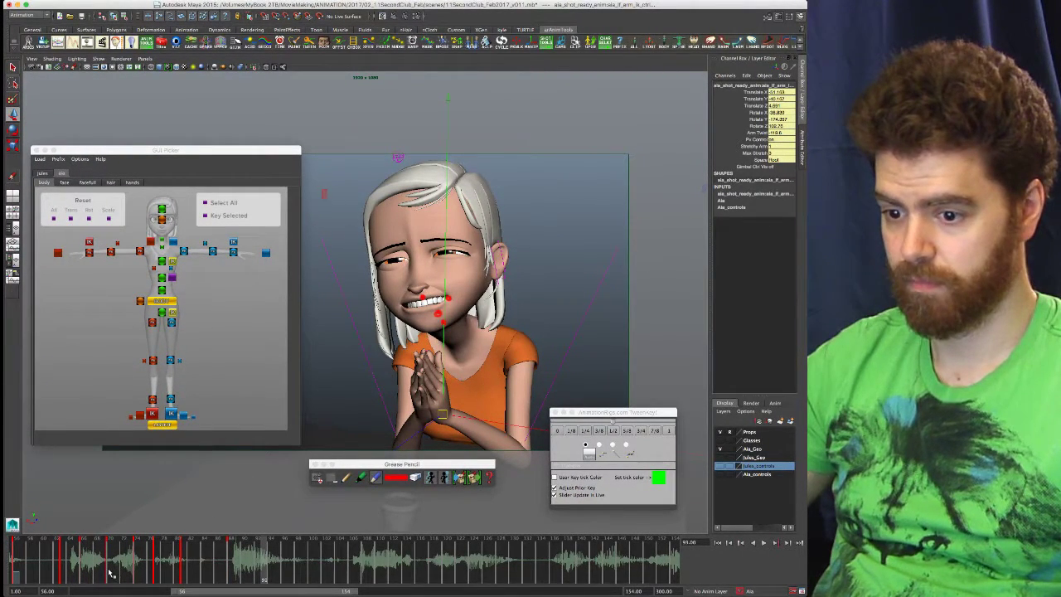
{"action": "left_click", "coordinate": [108, 574]}
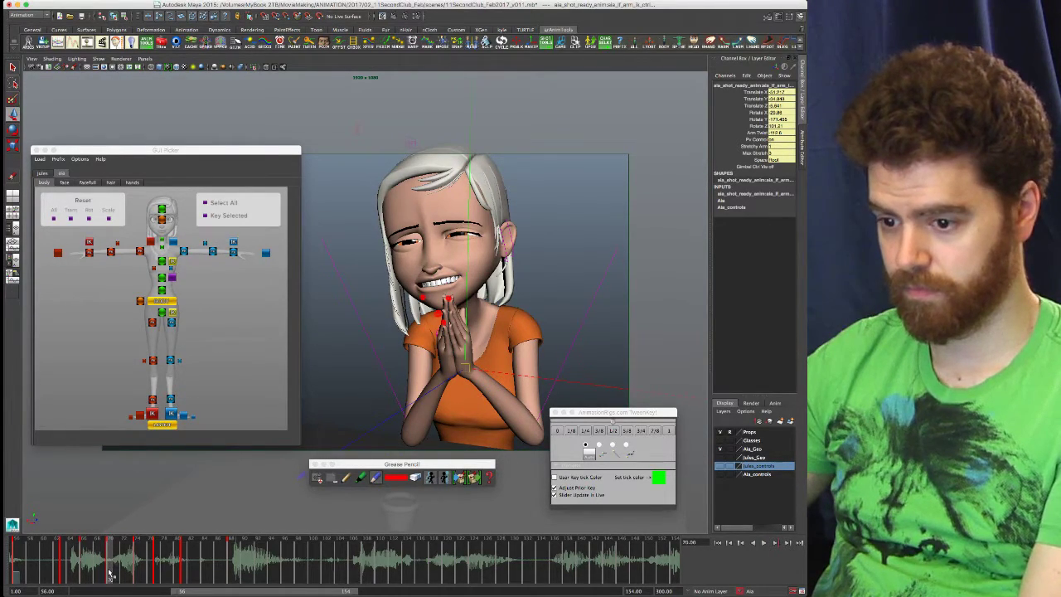
{"action": "key", "text": "."}
{"action": "key", "text": "."}
{"action": "key", "text": "."}
{"action": "key", "text": "."}
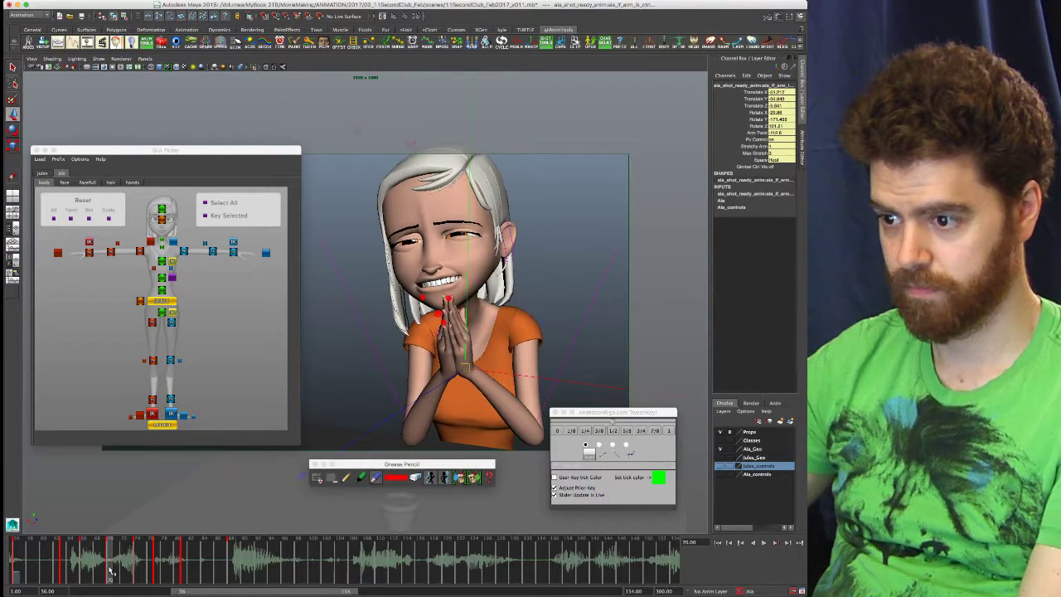
{"action": "left_click_drag", "start_coordinate": [110, 571], "coordinate": [137, 573]}
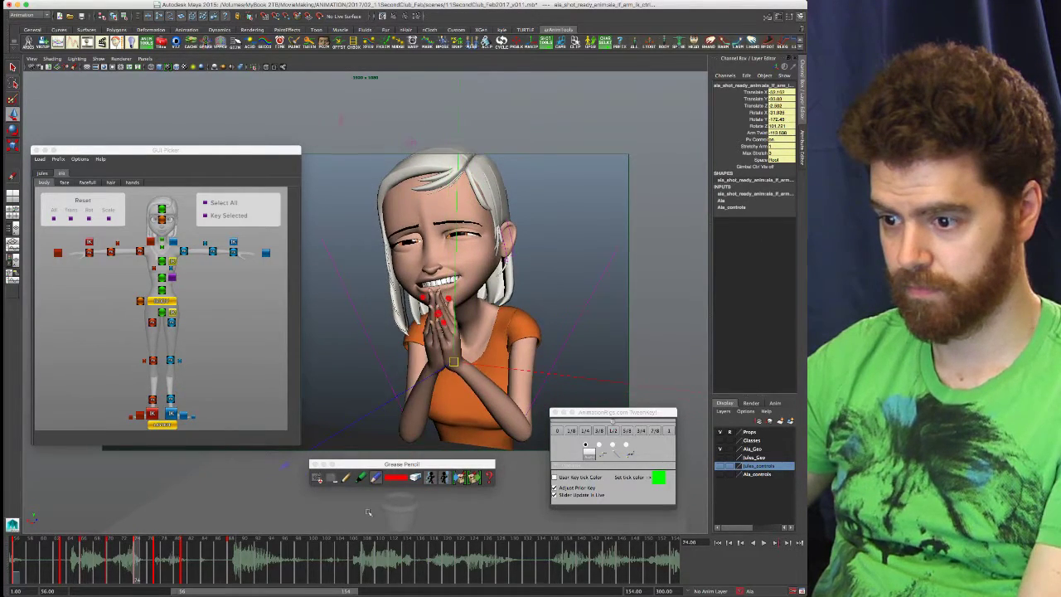
- Mark the fingertip position at frame 74 with a Grease Pencil dot and flip through the keys against the marked arc
{"action": "left_click", "coordinate": [376, 478]}
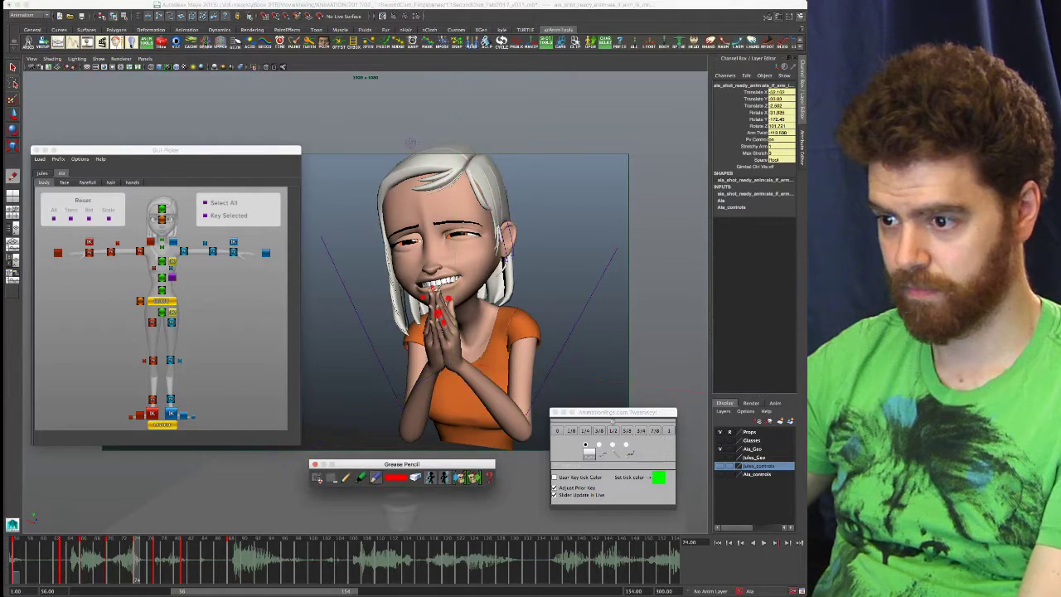
{"action": "left_click", "coordinate": [436, 291]}
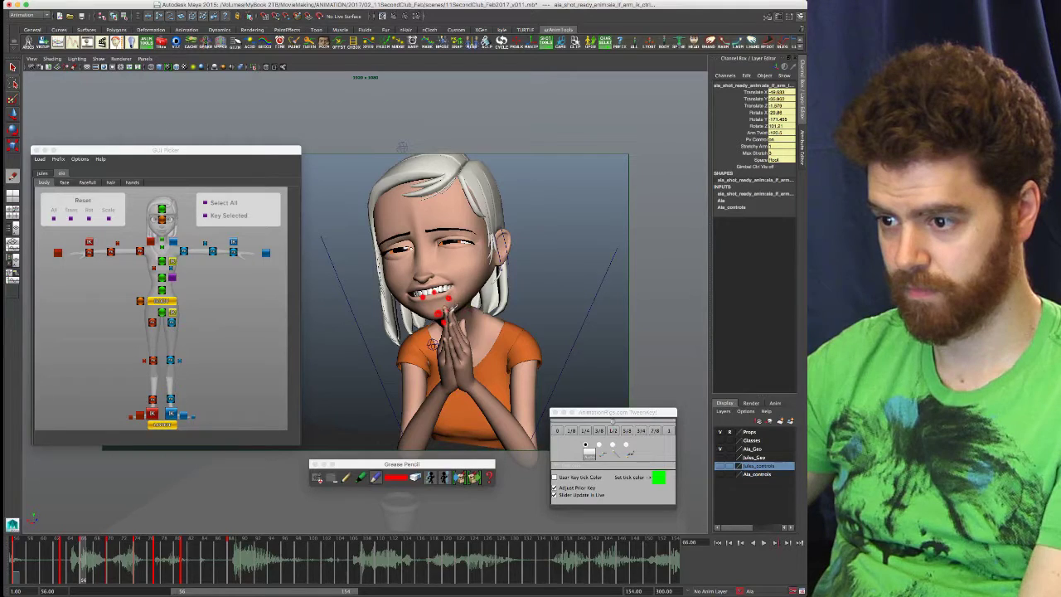
{"action": "key", "text": "alt+period"}
{"action": "key", "text": "alt+period"}
{"action": "key", "text": "alt+period"}
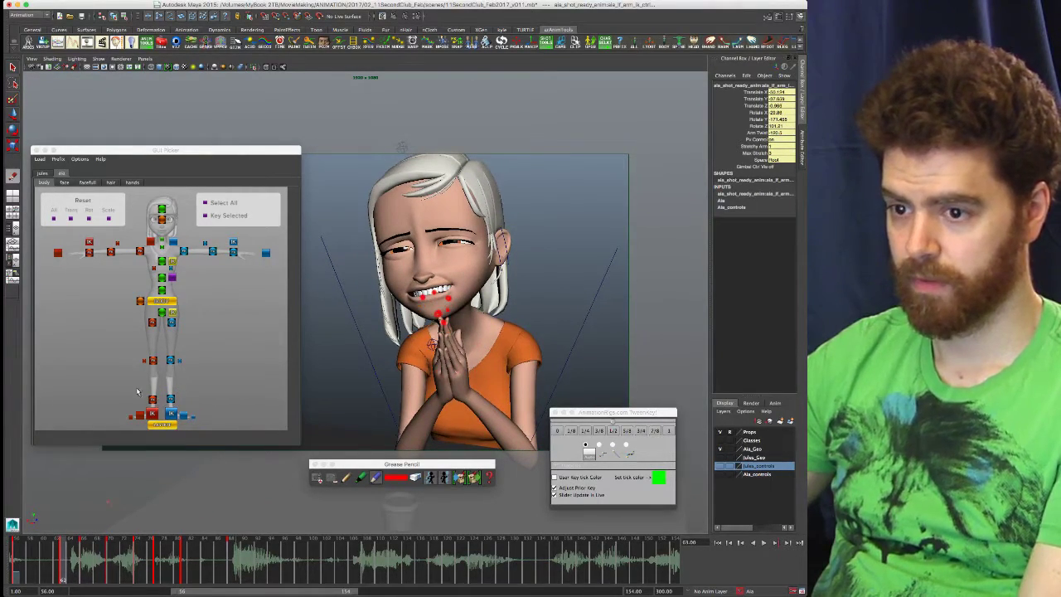
- Select both arm IK controls and nudge the clasped hands slightly at frames 63 and 66 to follow the marked arc
{"action": "left_click", "coordinate": [88, 242]}
{"action": "left_click", "coordinate": [234, 242]}
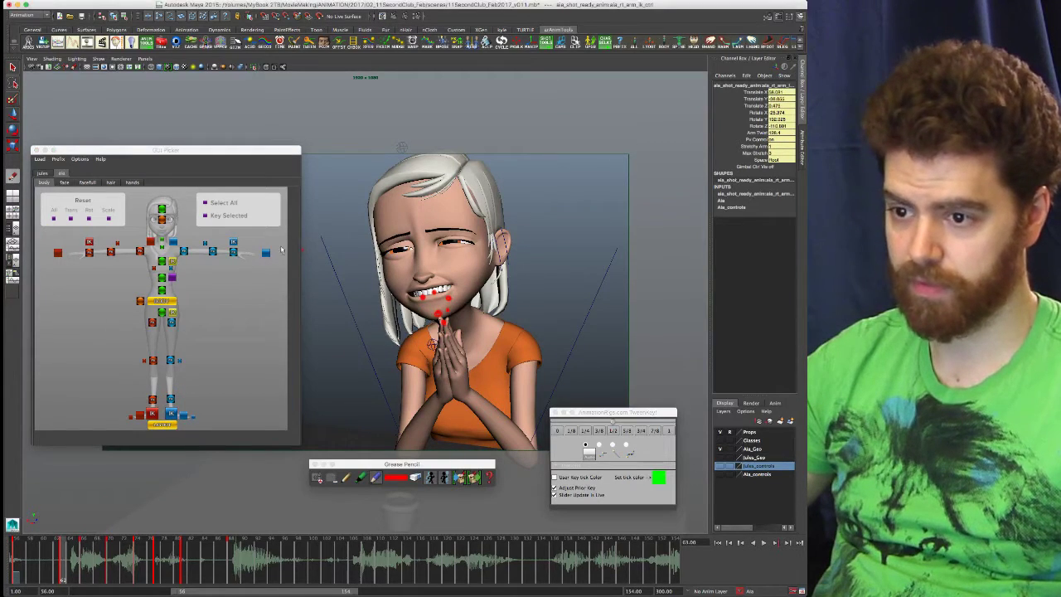
{"action": "left_click", "coordinate": [235, 244]}
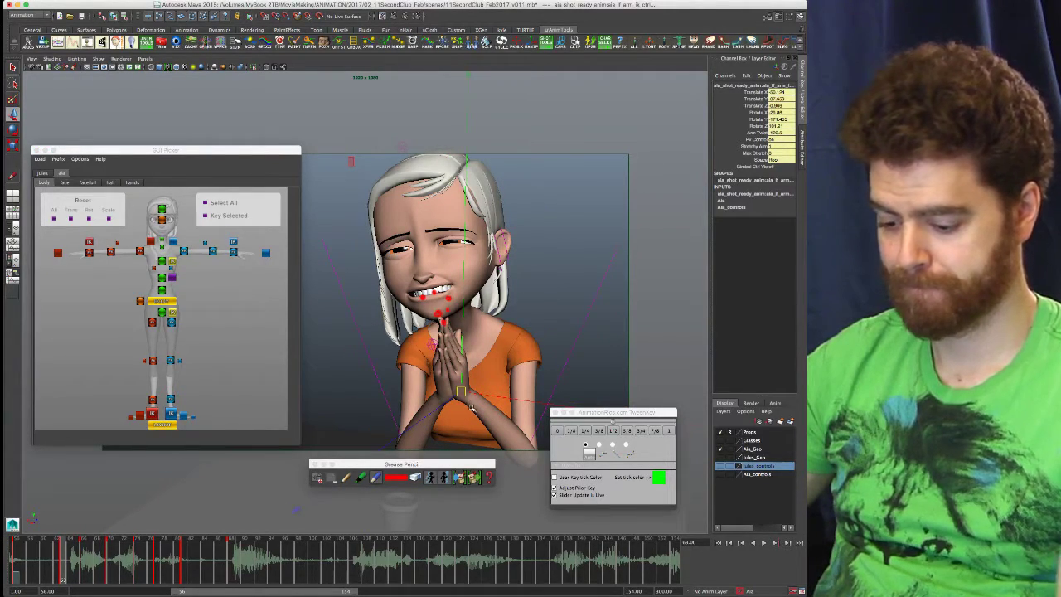
{"action": "key", "text": "comma"}
{"action": "key", "text": "comma"}
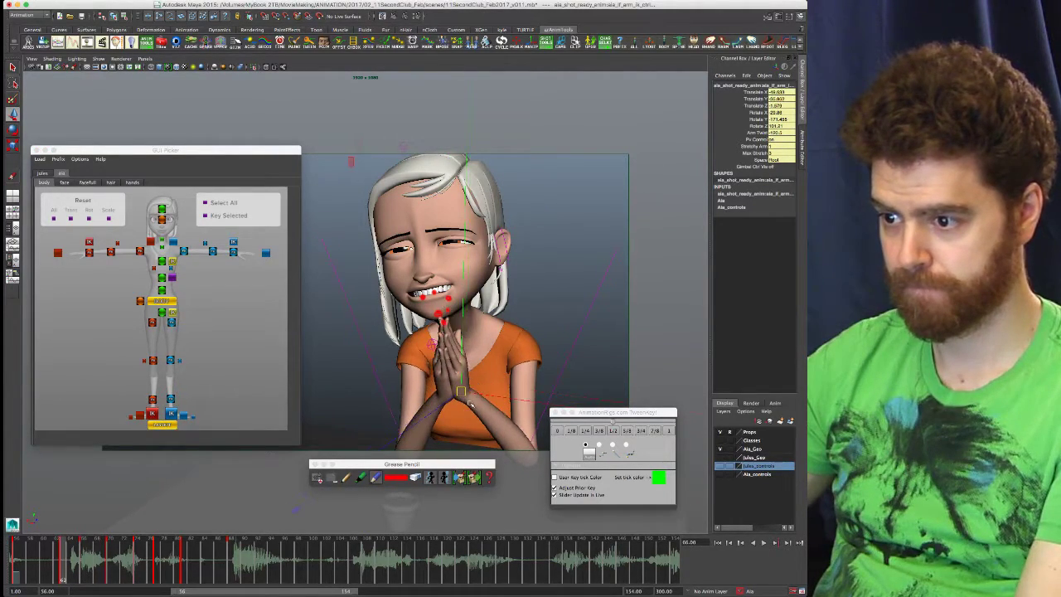
{"action": "key", "text": "comma"}
{"action": "key", "text": "period"}
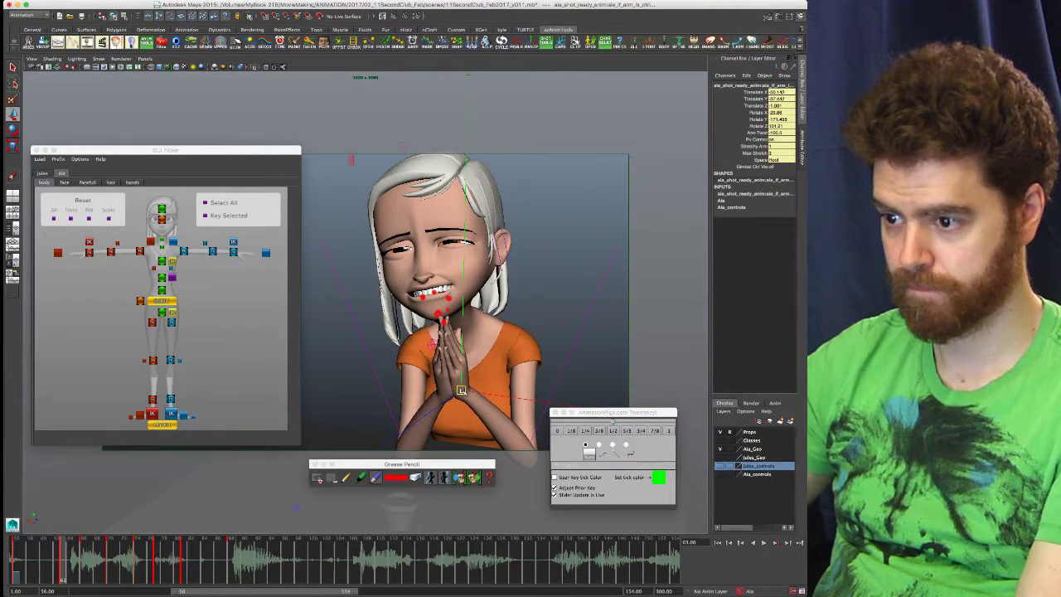
{"action": "key", "text": "period"}
{"action": "left_click_drag", "start_coordinate": [463, 383], "coordinate": [462, 380]}
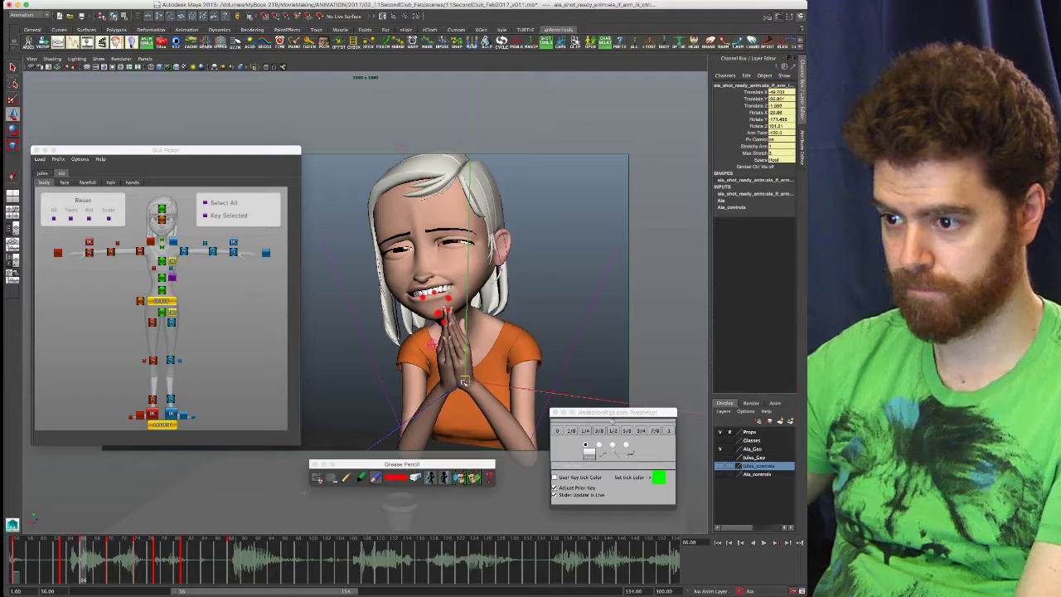
- Nudge the clasped hands slightly toward the character's right at frame 70 and adjust their position at frame 74
{"action": "key", "text": "period"}
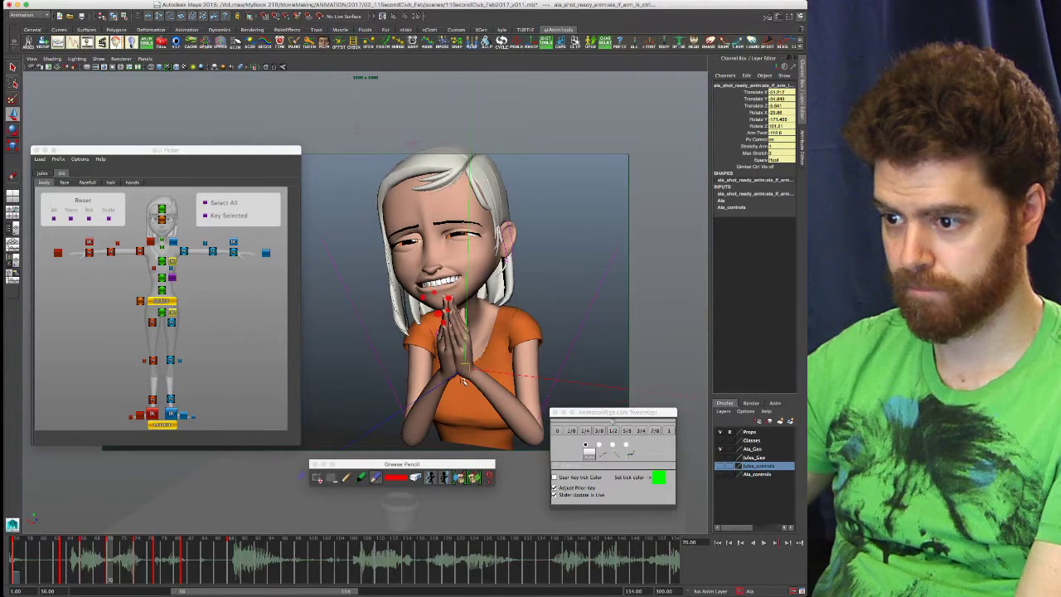
{"action": "left_click_drag", "start_coordinate": [466, 375], "coordinate": [462, 368]}
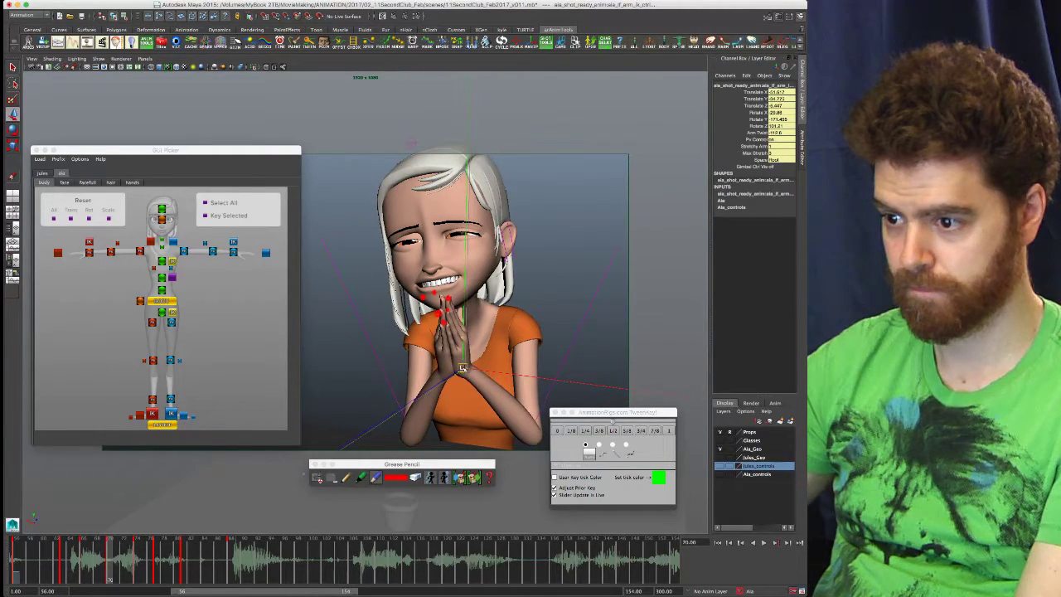
{"action": "key", "text": "period"}
{"action": "left_click_drag", "start_coordinate": [454, 363], "coordinate": [447, 367]}
{"action": "key", "text": "period"}
- Flip back and forth through the key poses up to frame 77 to check the hands' arc, then return to frame 56
{"action": "key", "text": "comma"}
{"action": "key", "text": "comma"}
{"action": "key", "text": "comma"}
{"action": "key", "text": "comma"}
{"action": "key", "text": "period"}
{"action": "key", "text": "period"}
{"action": "key", "text": "period"}
{"action": "key", "text": "comma"}
{"action": "key", "text": "comma"}
{"action": "key", "text": "comma"}
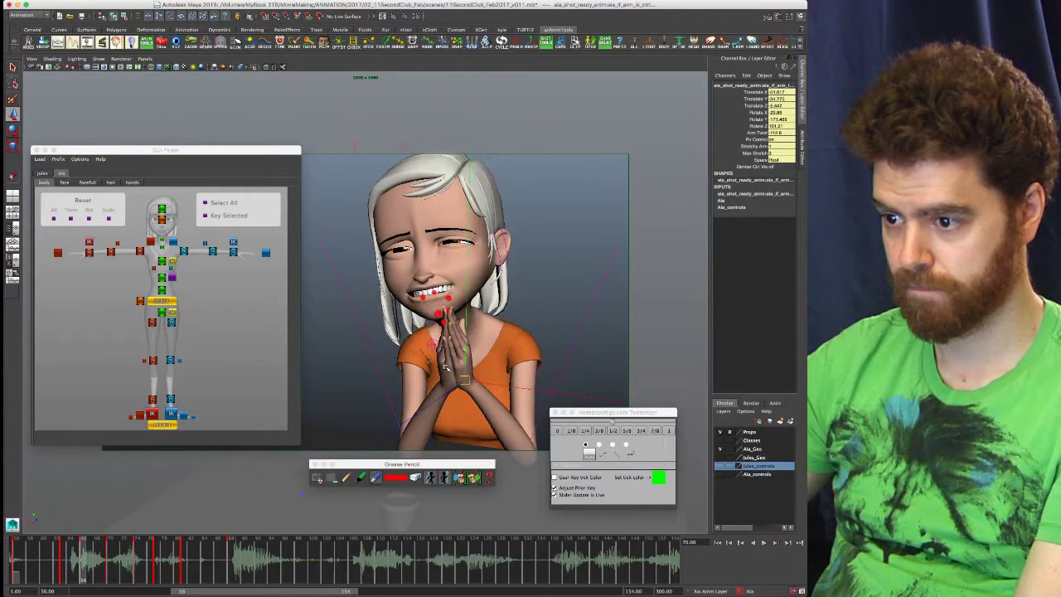
{"action": "key", "text": "period"}
{"action": "key", "text": "comma"}
{"action": "key", "text": "period"}
{"action": "key", "text": "period"}
{"action": "key", "text": "period"}
{"action": "key", "text": "period"}
{"action": "key", "text": "period"}
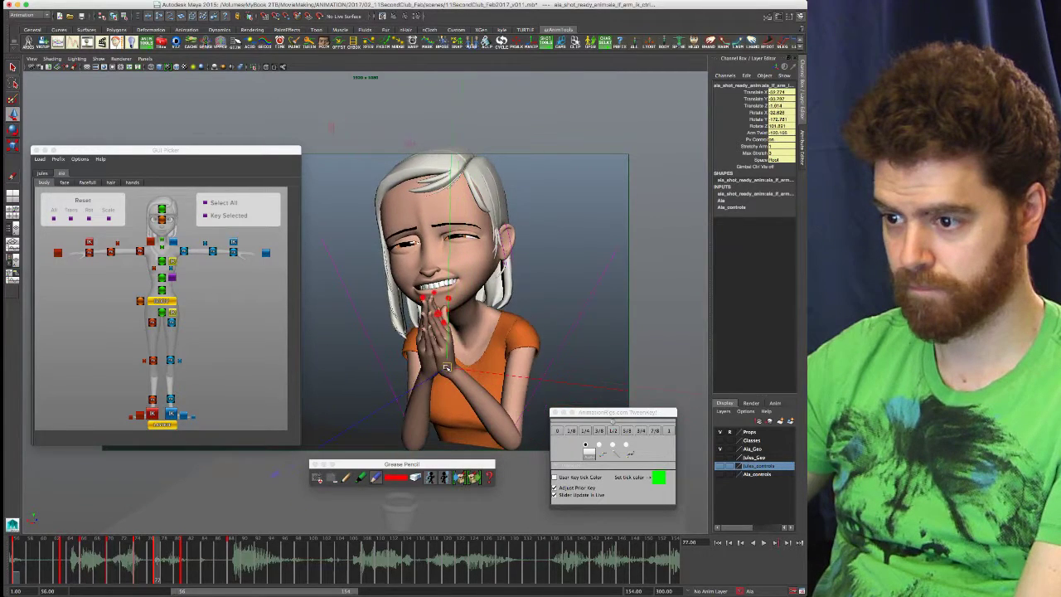
{"action": "key", "text": "period"}
{"action": "key", "text": "comma"}
{"action": "key", "text": "comma"}
{"action": "key", "text": "comma"}
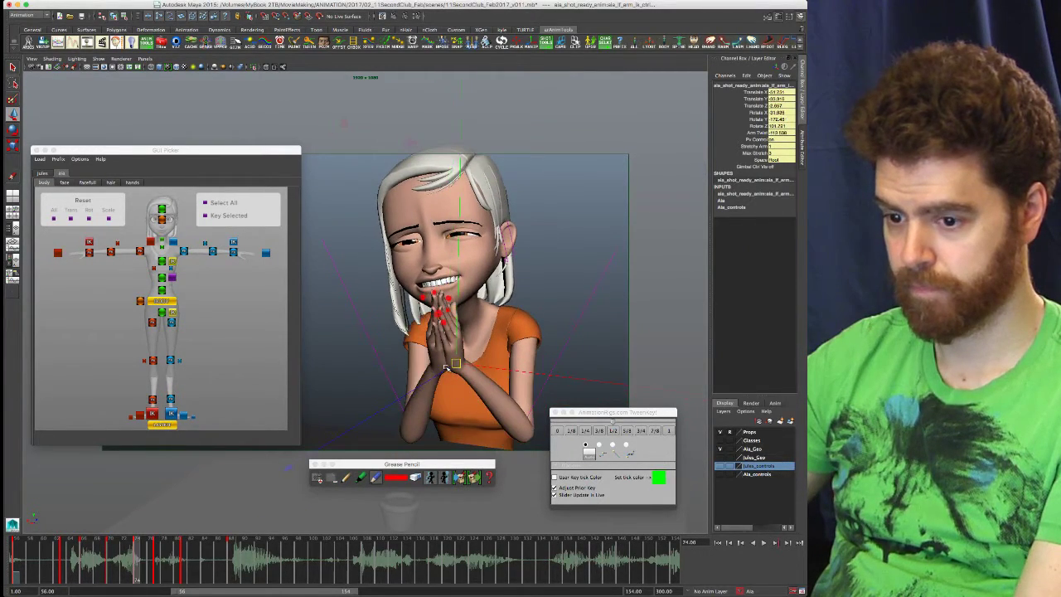
{"action": "left_click", "coordinate": [13, 565]}
{"action": "key", "text": "period"}
{"action": "key", "text": "comma"}
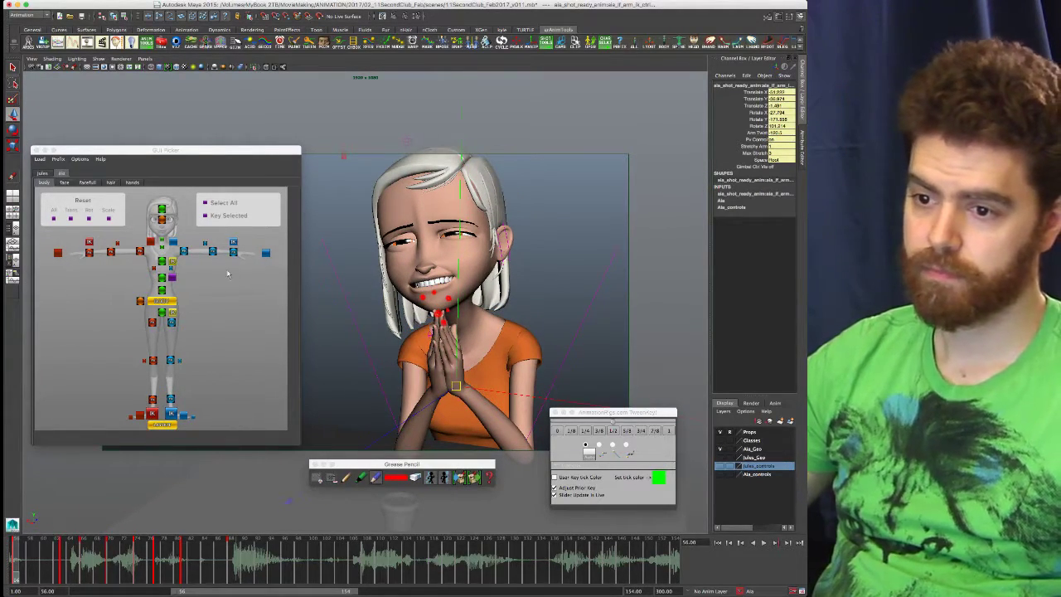
- Move the character picker off the viewports and arrange the side and camera views as two panes side by side
{"action": "key", "text": "space"}
{"action": "left_click_drag", "start_coordinate": [195, 155], "coordinate": [0, 75]}
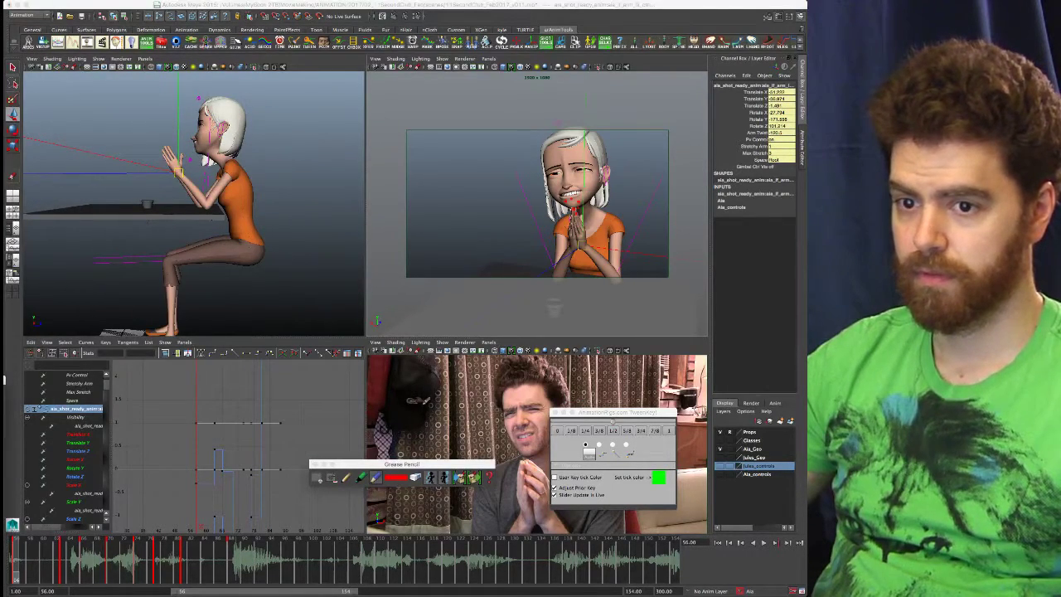
{"action": "key", "text": "space"}
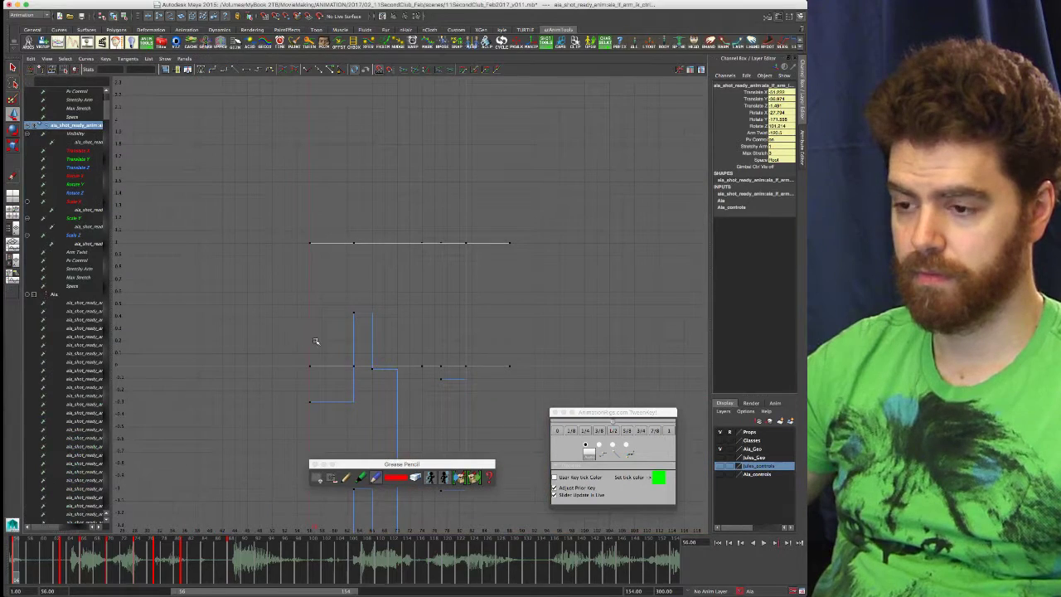
{"action": "key", "text": "space"}
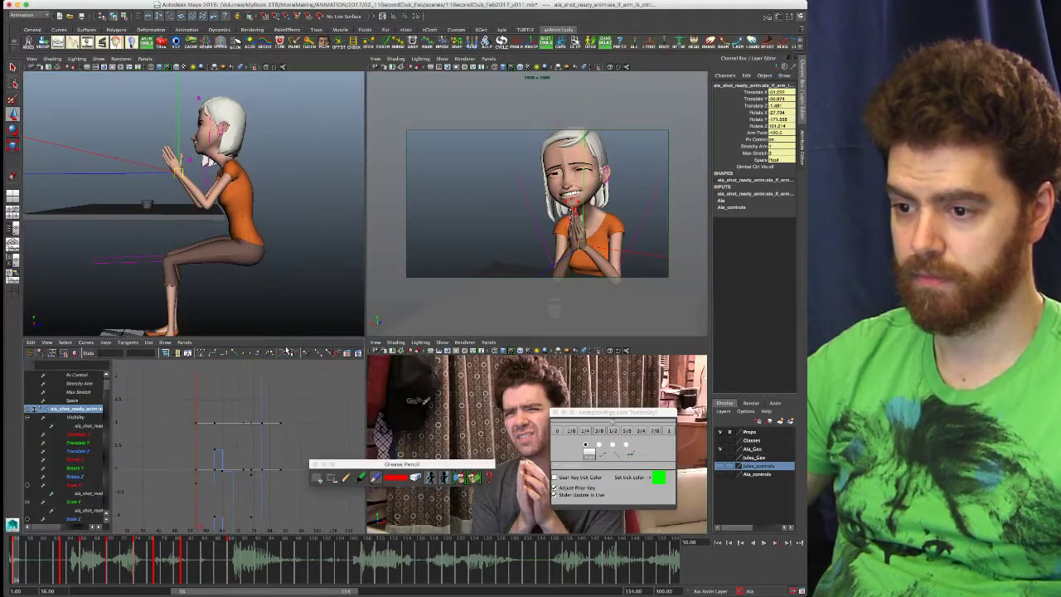
{"action": "right_click", "coordinate": [14, 287]}
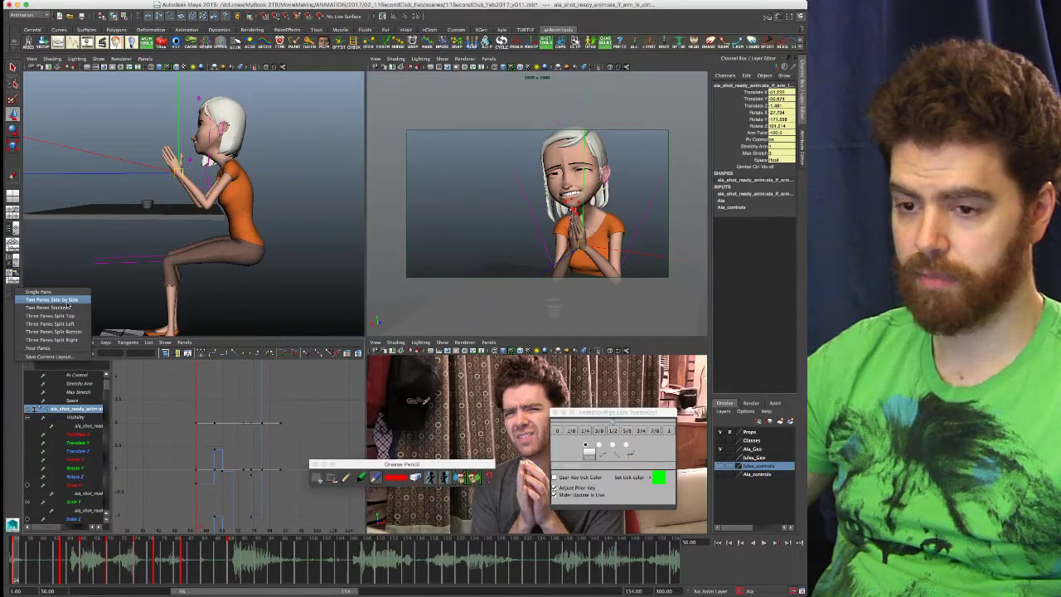
{"action": "left_click", "coordinate": [69, 301]}
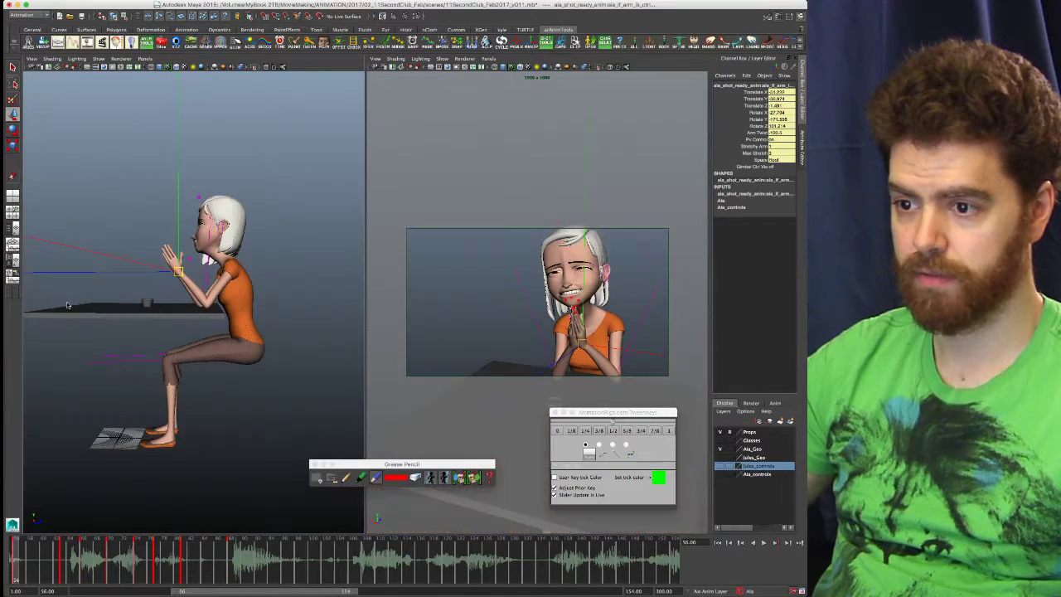
- Replace the side view with the Graph Editor, frame its curves and arrange the two panes stacked
{"action": "left_click", "coordinate": [145, 59]}
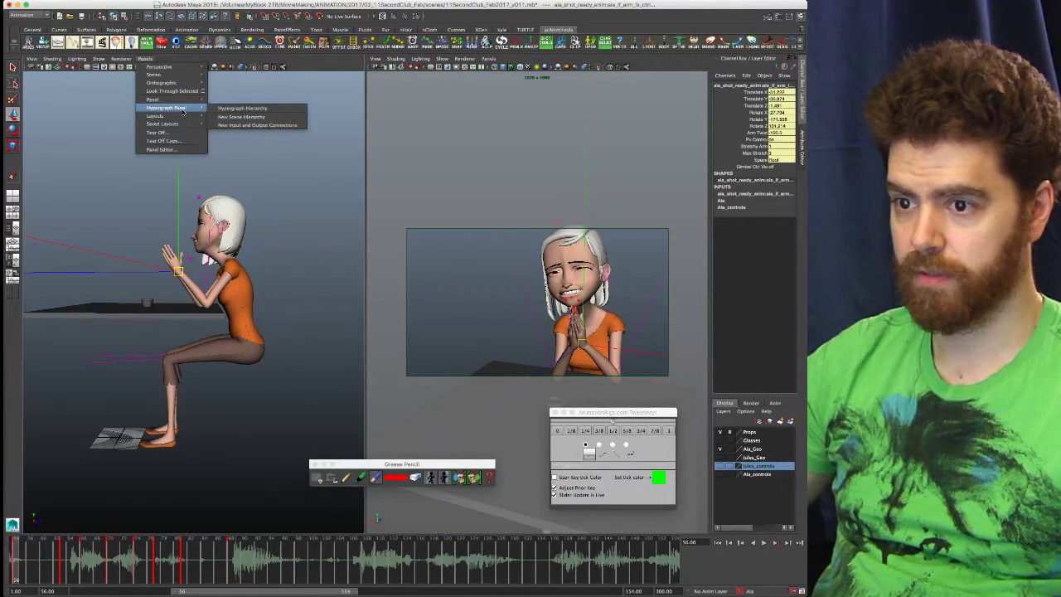
{"action": "mouse_move", "coordinate": [189, 108]}
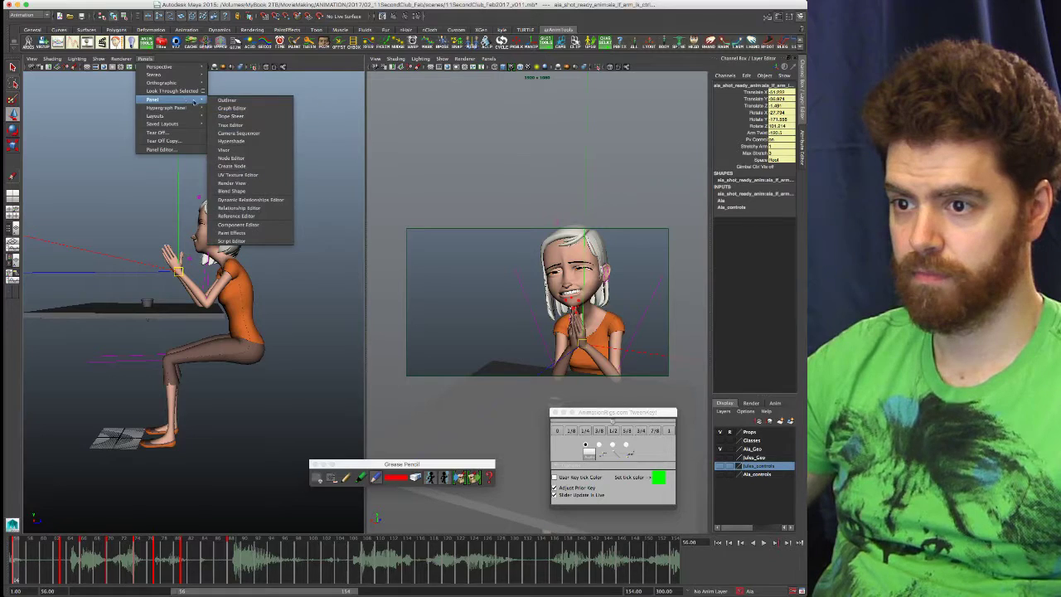
{"action": "left_click", "coordinate": [226, 107]}
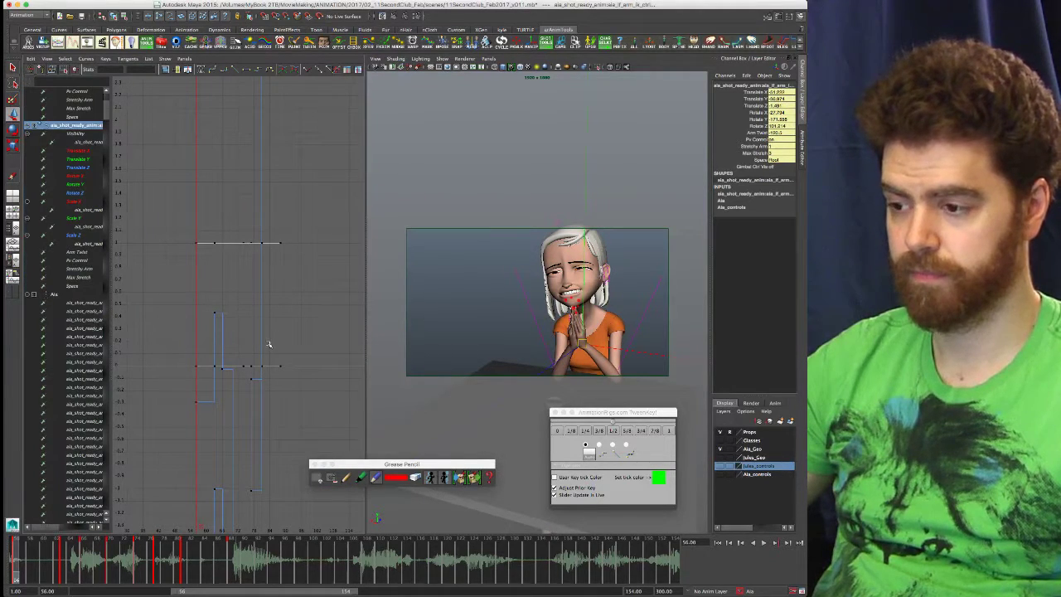
{"action": "key", "text": "f"}
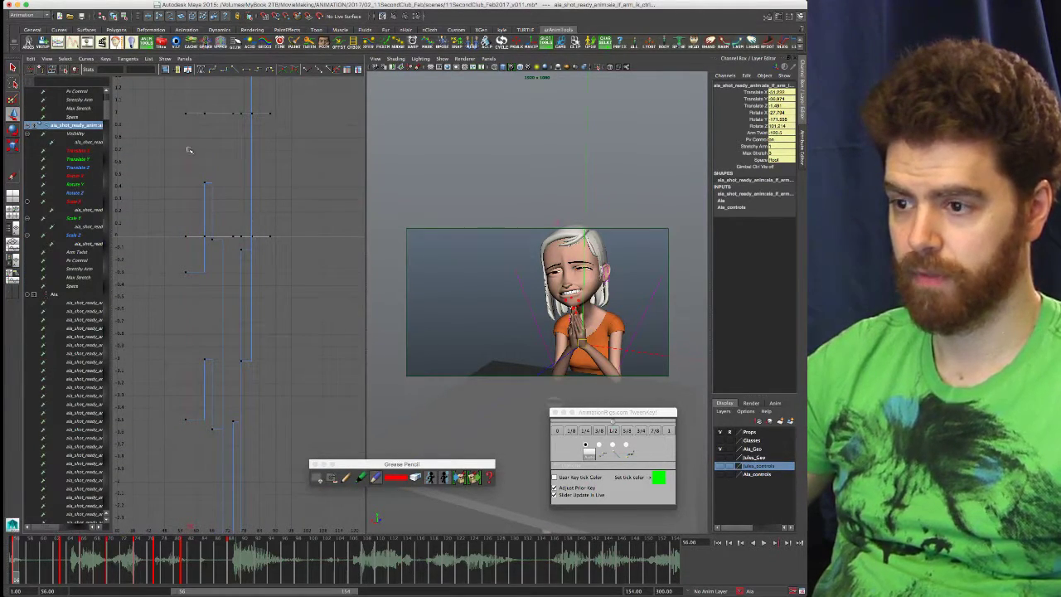
{"action": "right_click", "coordinate": [15, 290]}
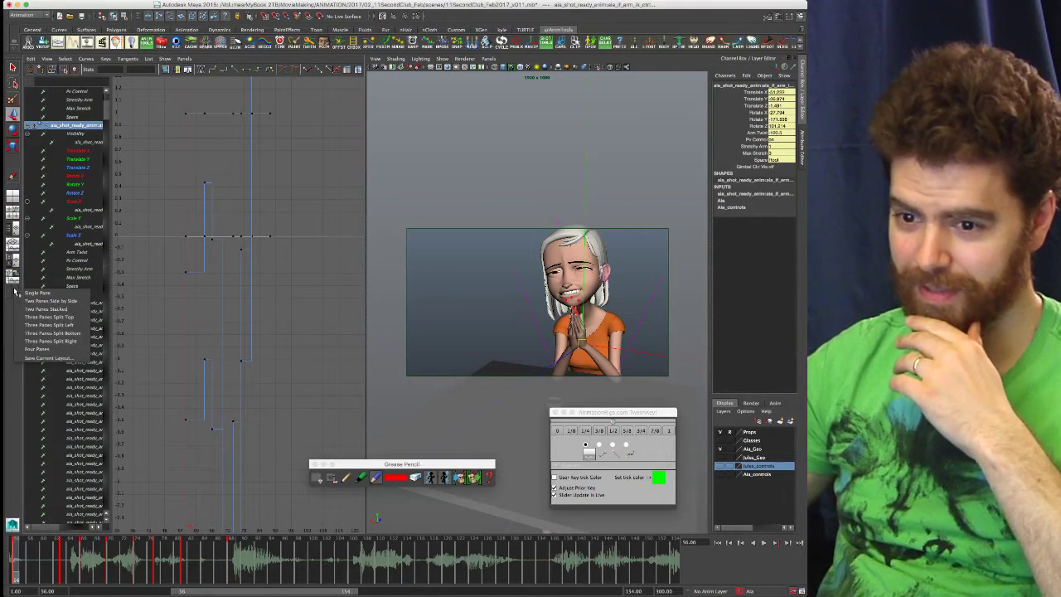
{"action": "left_click", "coordinate": [73, 309]}
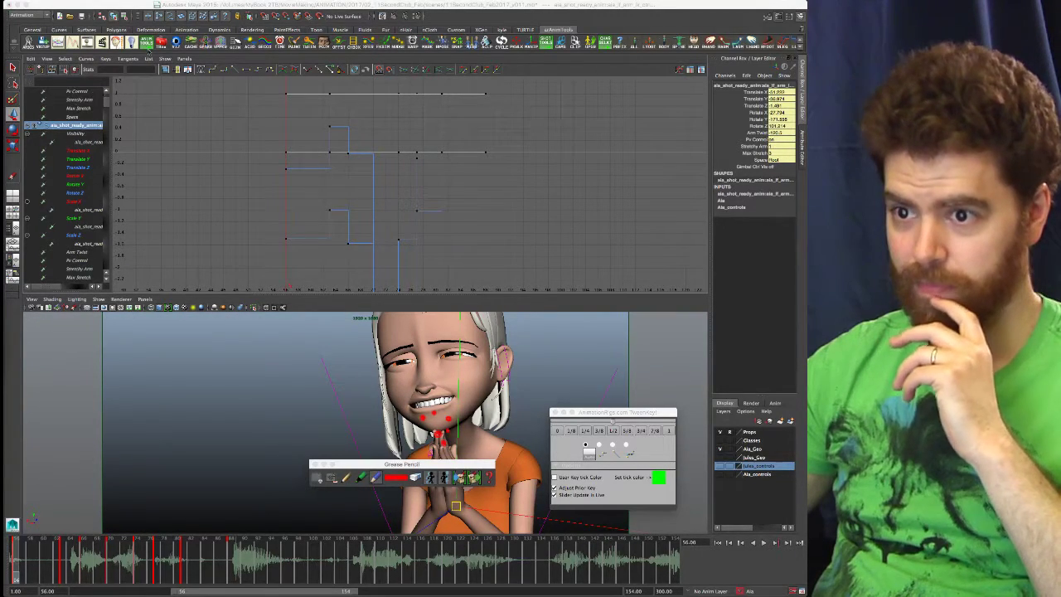
- Show the character's camera view in the upper pane and the Graph Editor in the lower one, with the Grease Pencil tools moved aside
{"action": "left_click", "coordinate": [188, 5]}
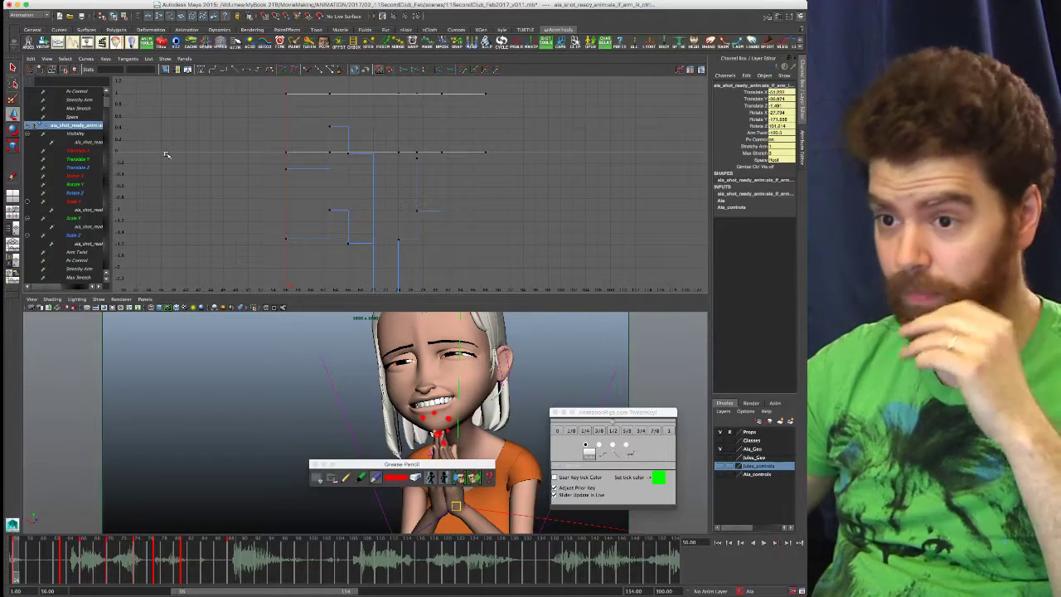
{"action": "left_click", "coordinate": [185, 58]}
{"action": "mouse_move", "coordinate": [203, 66]}
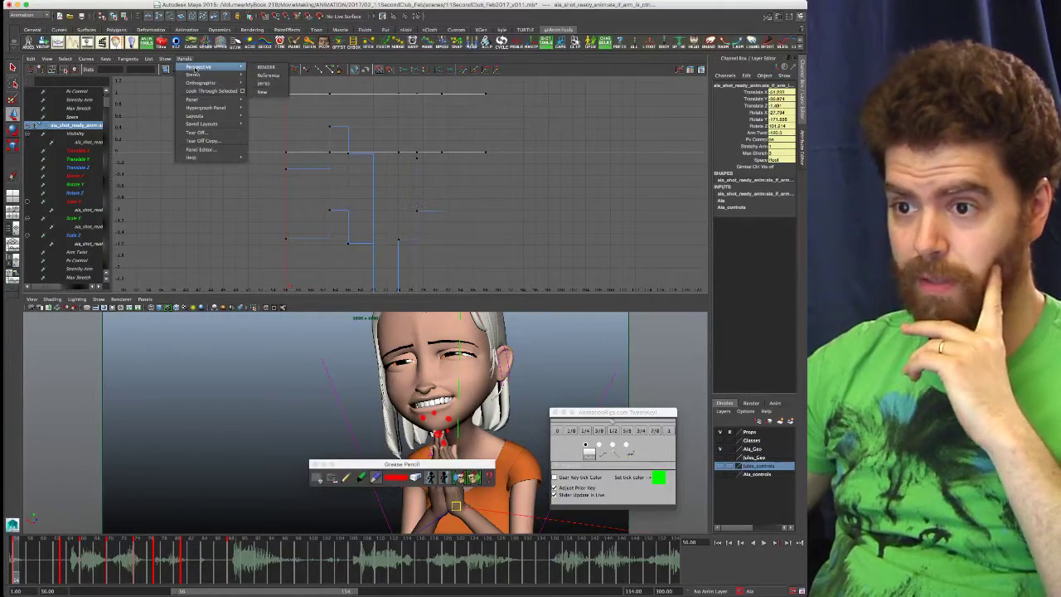
{"action": "left_click", "coordinate": [268, 76]}
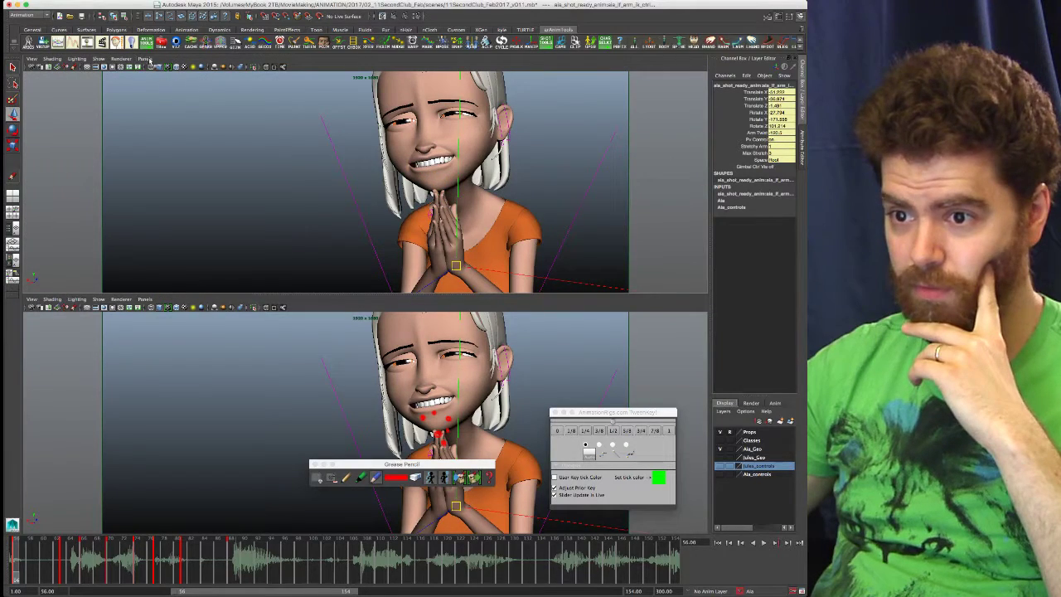
{"action": "left_click", "coordinate": [149, 300]}
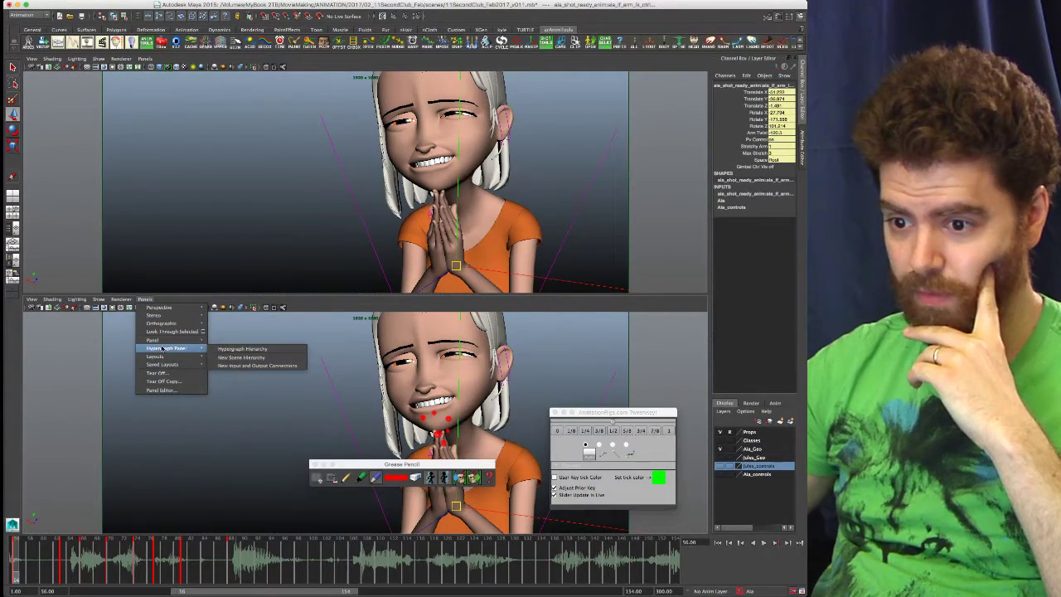
{"action": "mouse_move", "coordinate": [164, 364]}
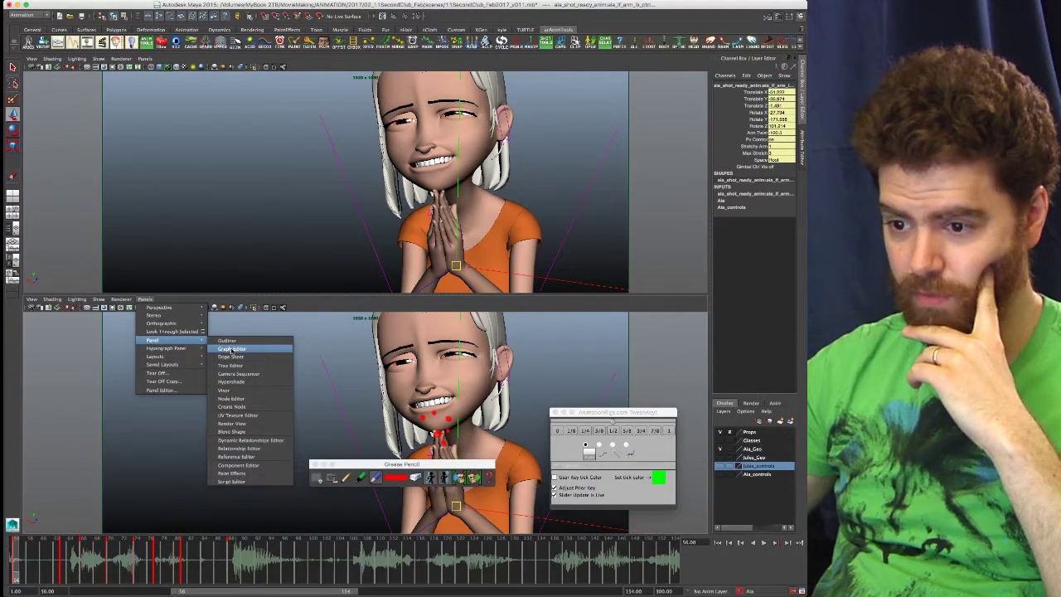
{"action": "left_click", "coordinate": [232, 349]}
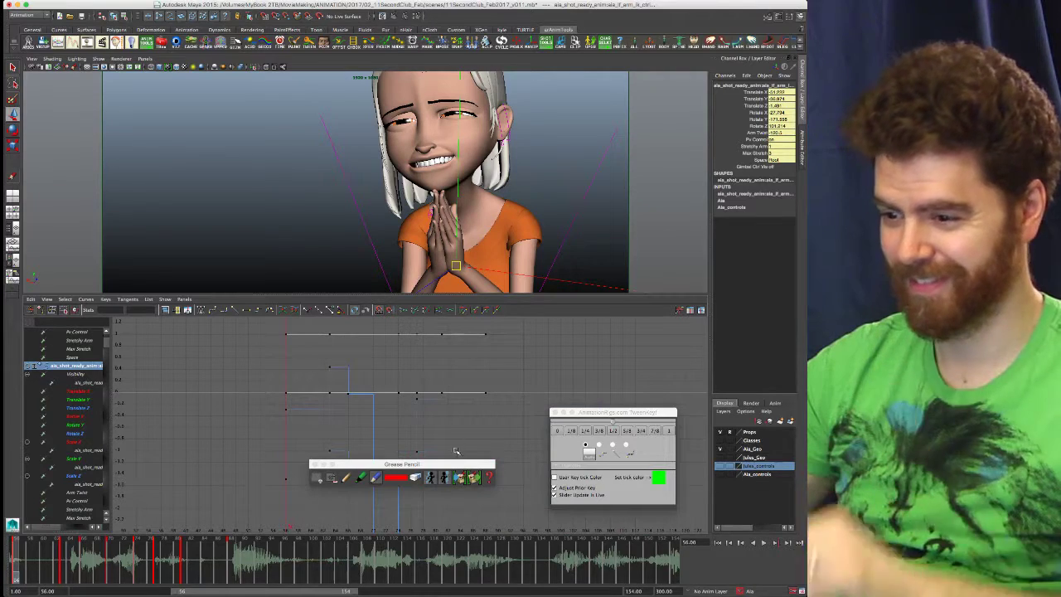
{"action": "mouse_move", "coordinate": [453, 465]}
{"action": "left_mouse_down"}
{"action": "mouse_move", "coordinate": [231, 505]}
{"action": "mouse_move", "coordinate": [231, 485]}
{"action": "left_mouse_up"}
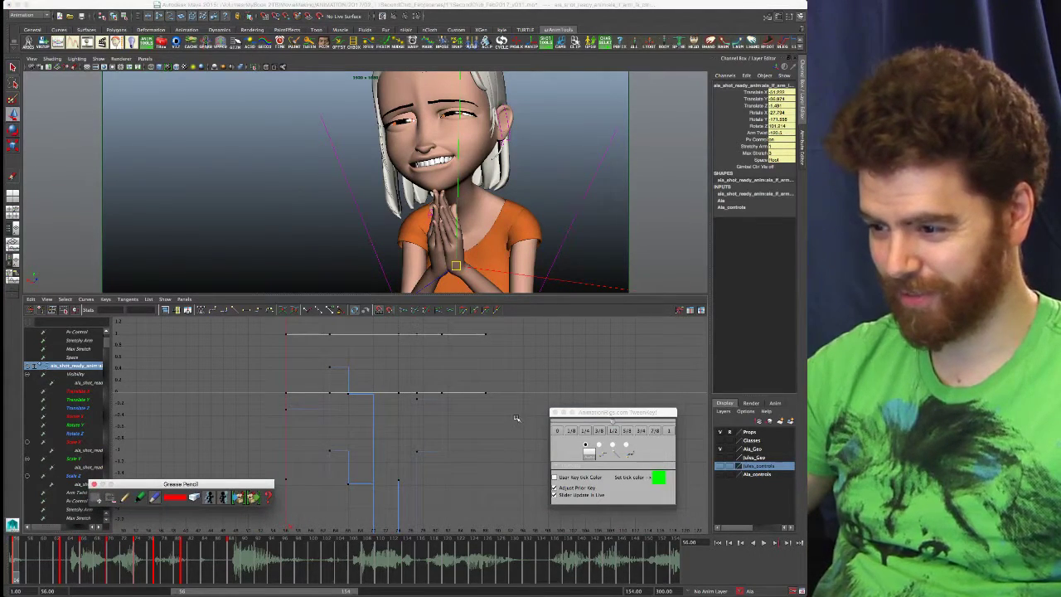
- Isolate the Translate X curves of both arm IK controls and lower all their keys slightly, shifting the clasped hands toward the character's right
{"action": "left_click", "coordinate": [405, 426]}
{"action": "right_click_drag", "start_coordinate": [464, 424], "coordinate": [424, 398], "text": "alt"}
{"action": "middle_click_drag", "start_coordinate": [425, 398], "coordinate": [422, 432], "text": "alt"}
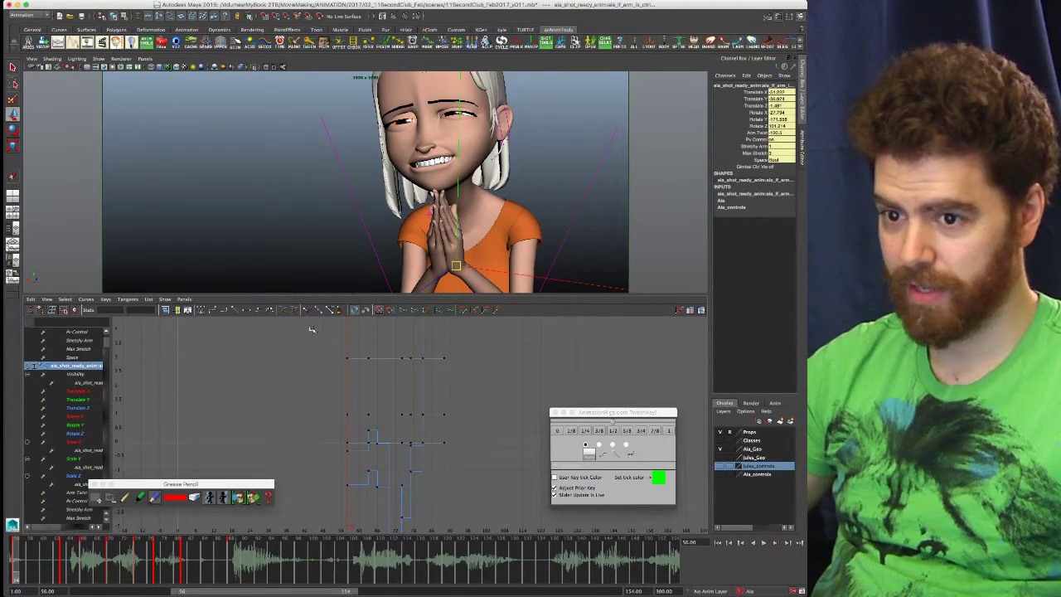
{"action": "left_click", "coordinate": [87, 391]}
{"action": "key", "text": "f"}
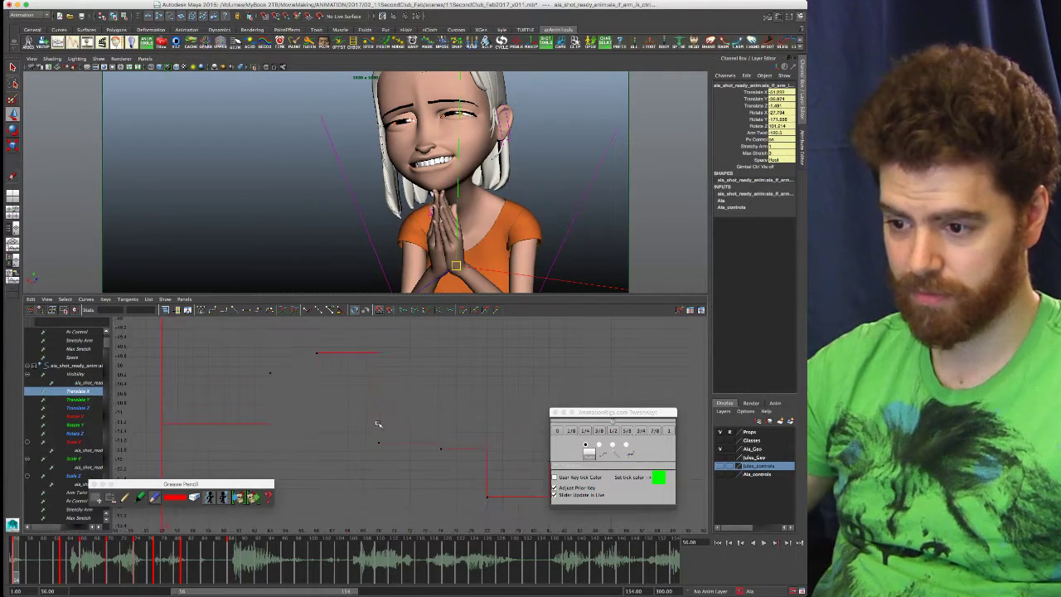
{"action": "scroll", "coordinate": [75, 359], "scroll_direction": "up", "scroll_amount": 5}
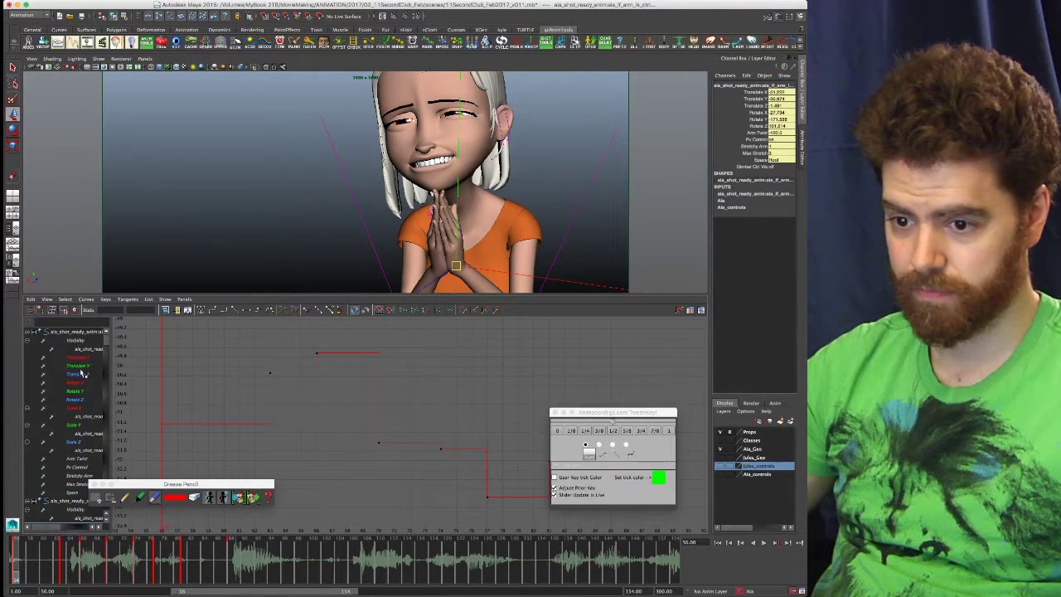
{"action": "left_click", "coordinate": [83, 357]}
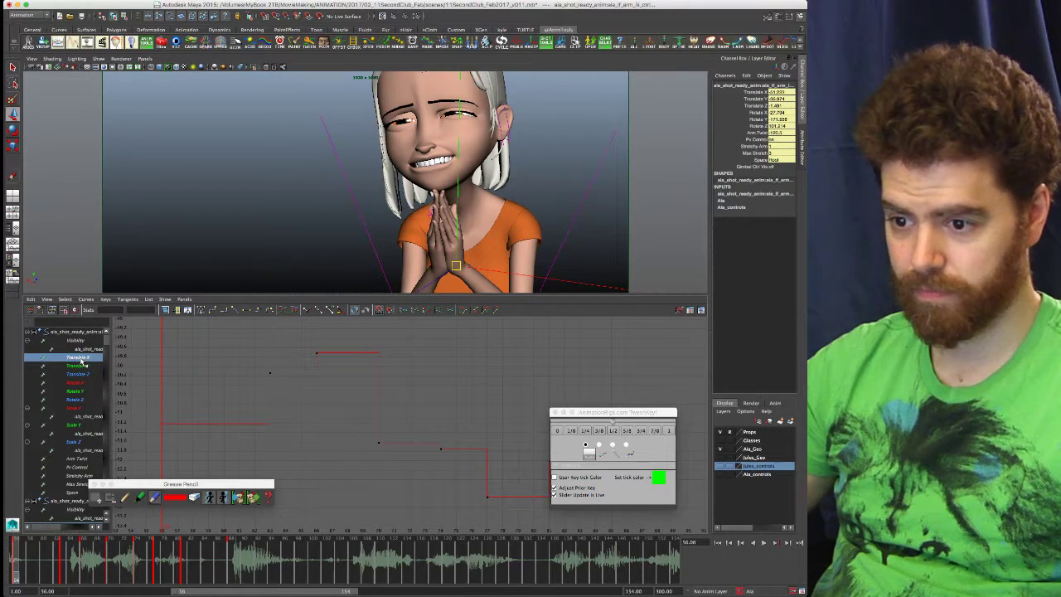
{"action": "key", "text": "f"}
{"action": "right_click_drag", "start_coordinate": [490, 438], "coordinate": [474, 431], "text": "alt"}
{"action": "middle_click_drag", "start_coordinate": [467, 427], "coordinate": [457, 424], "text": "alt"}
{"action": "left_click_drag", "start_coordinate": [237, 351], "coordinate": [471, 446]}
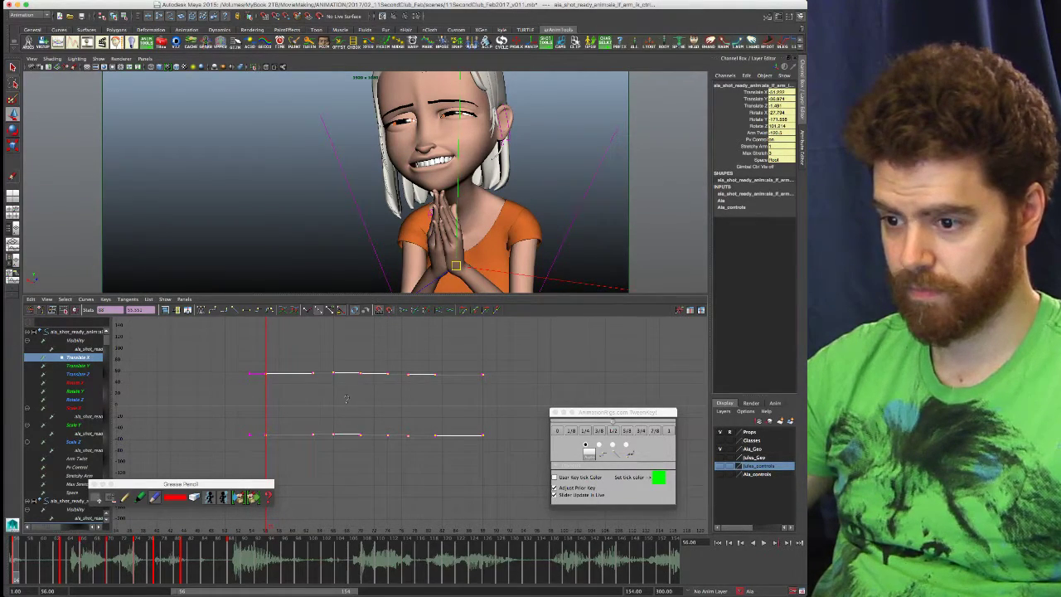
{"action": "middle_click_drag", "start_coordinate": [346, 403], "coordinate": [347, 405], "text": "shift"}
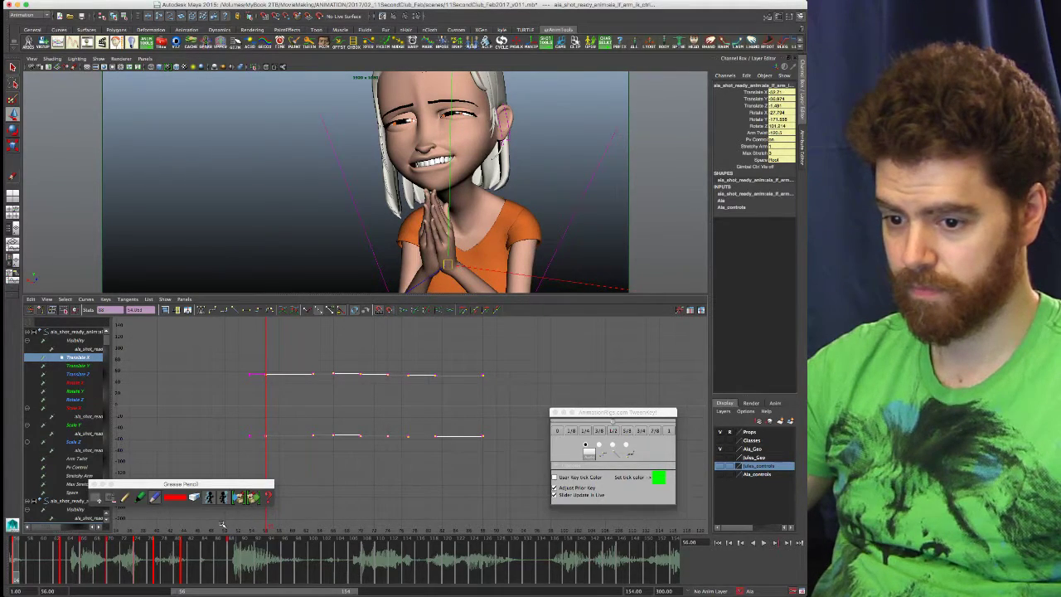
- Step through the key poses from frame 56 to 88 to check the shifted hands
{"action": "key", "text": "."}
{"action": "key", "text": "."}
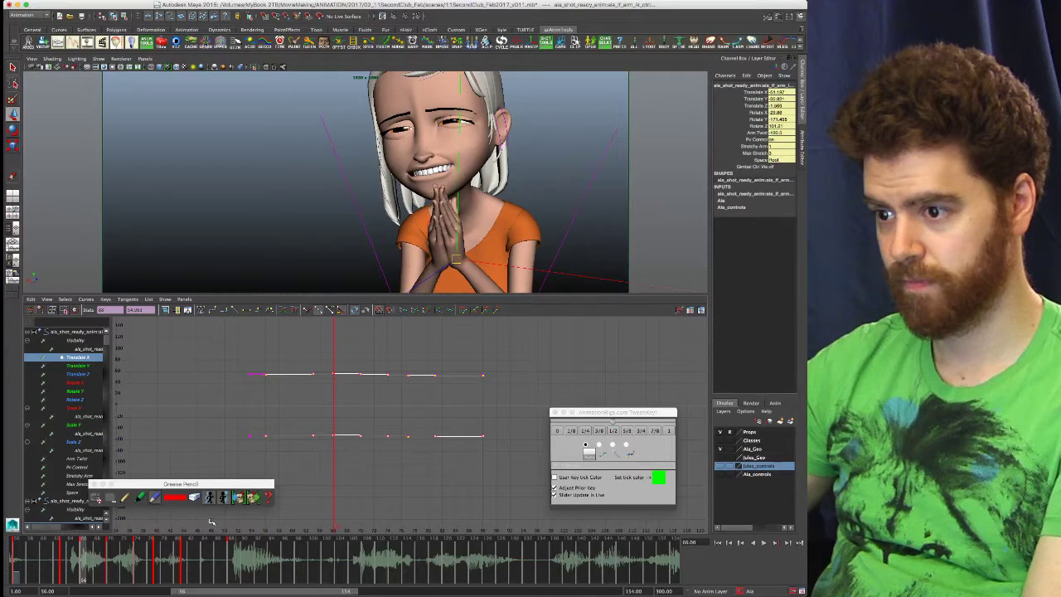
{"action": "key", "text": "."}
{"action": "key", "text": "."}
{"action": "key", "text": "."}
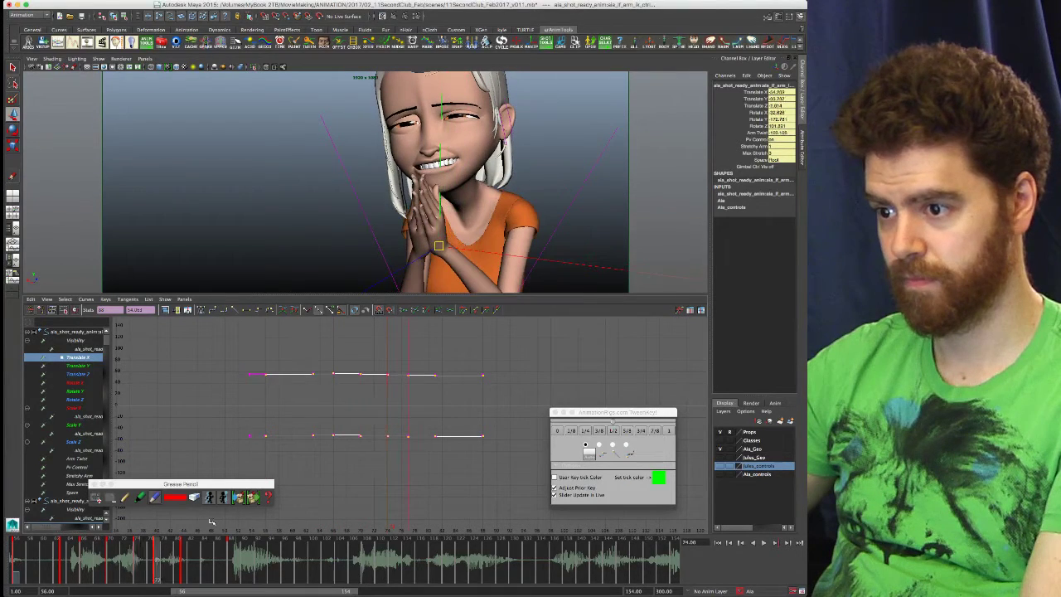
{"action": "key", "text": "."}
{"action": "key", "text": "."}
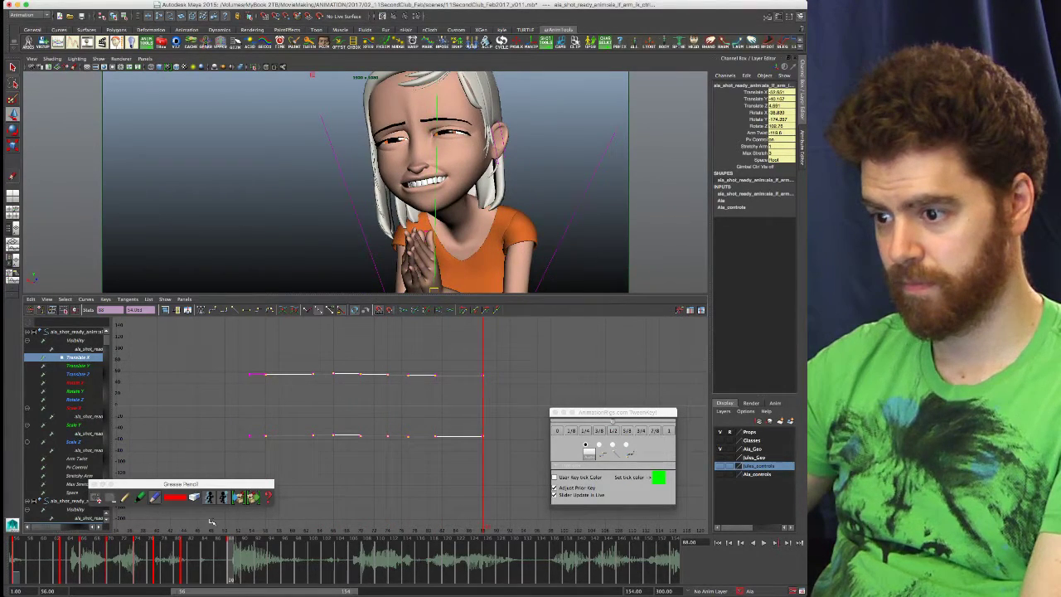
- Maximize the camera view and playblast frames 56 to 104
{"action": "key", "text": "space"}
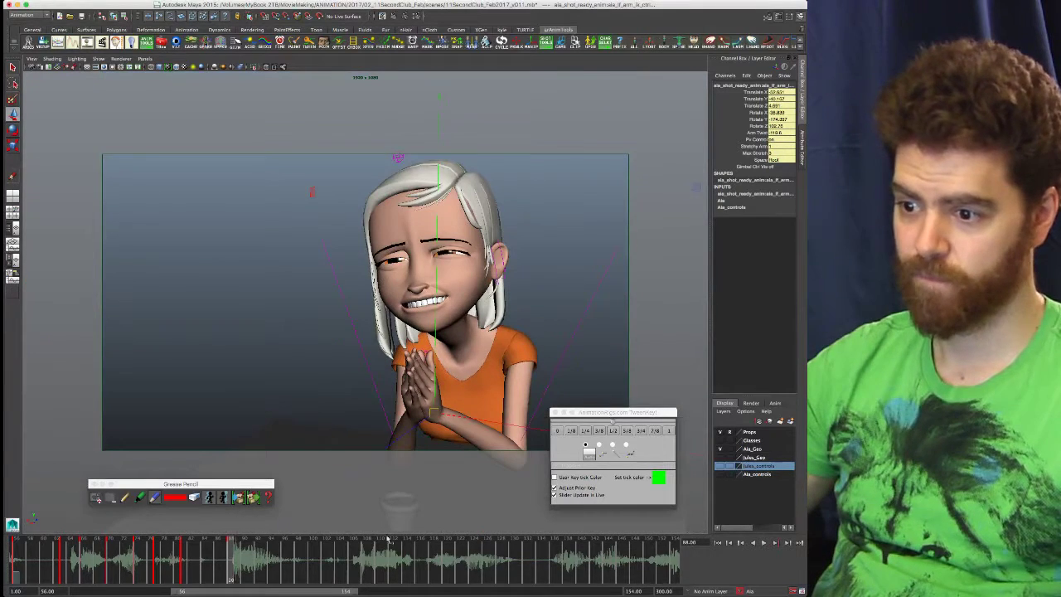
{"action": "left_click", "coordinate": [340, 569]}
{"action": "left_click_drag", "start_coordinate": [338, 572], "coordinate": [12, 571], "text": "shift"}
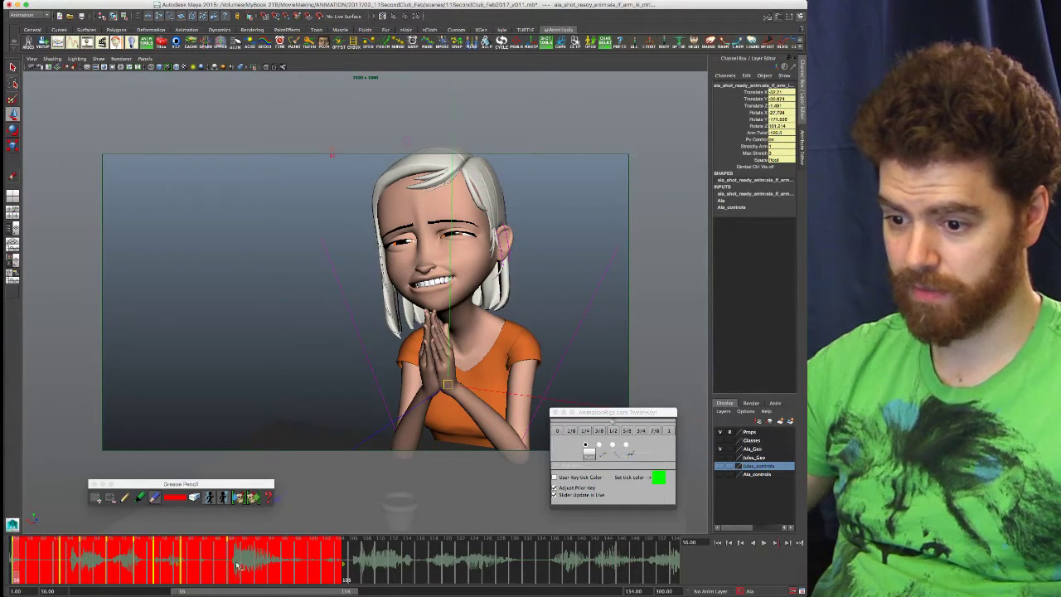
{"action": "right_click", "coordinate": [262, 564]}
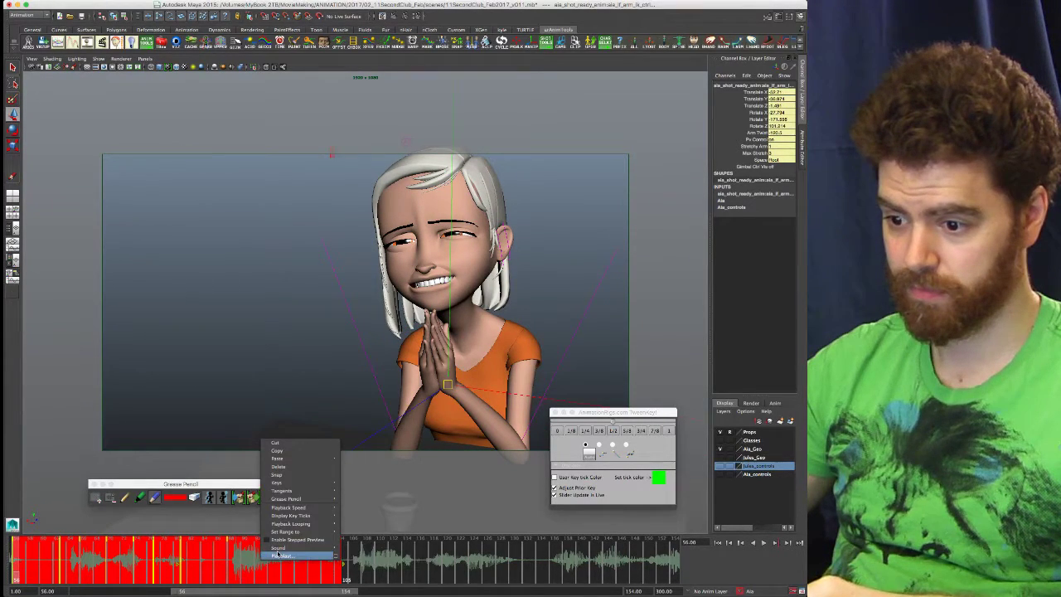
{"action": "left_click", "coordinate": [282, 557]}
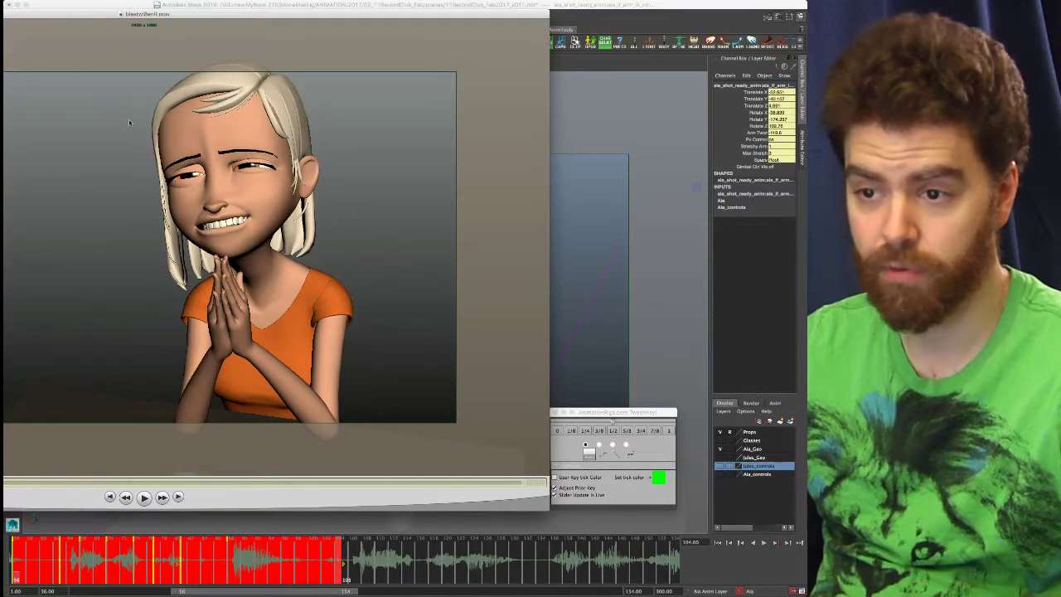
- Review the looping playblast for the clasped hands' motion, centring the player and adjusting the sound volume
{"action": "left_click_drag", "start_coordinate": [163, 15], "coordinate": [419, 23]}
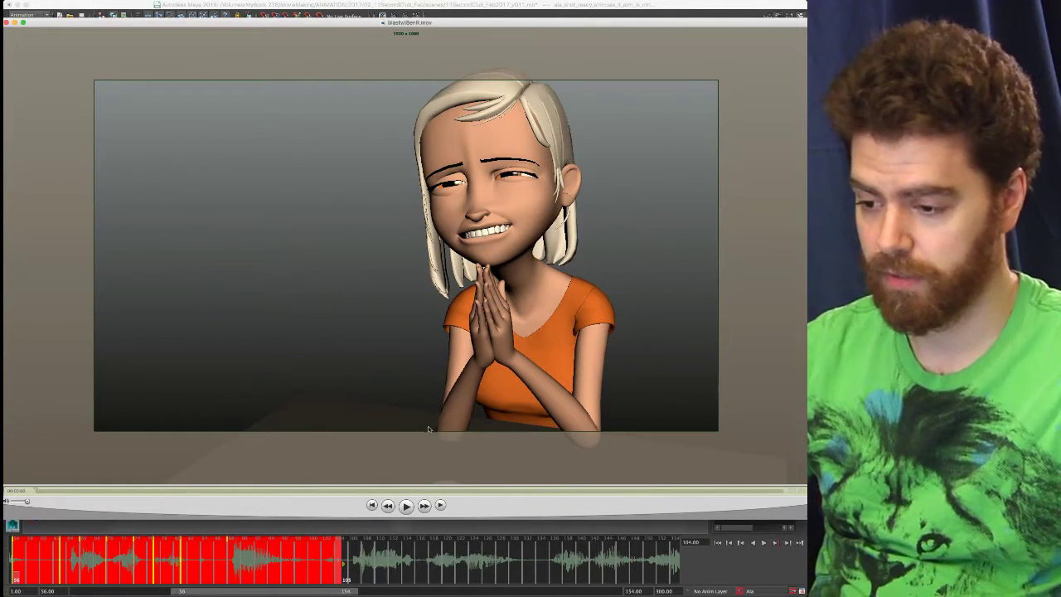
{"action": "key", "text": "XF86AudioLowerVolume"}
{"action": "key", "text": "XF86AudioLowerVolume"}
{"action": "key", "text": "XF86AudioLowerVolume"}
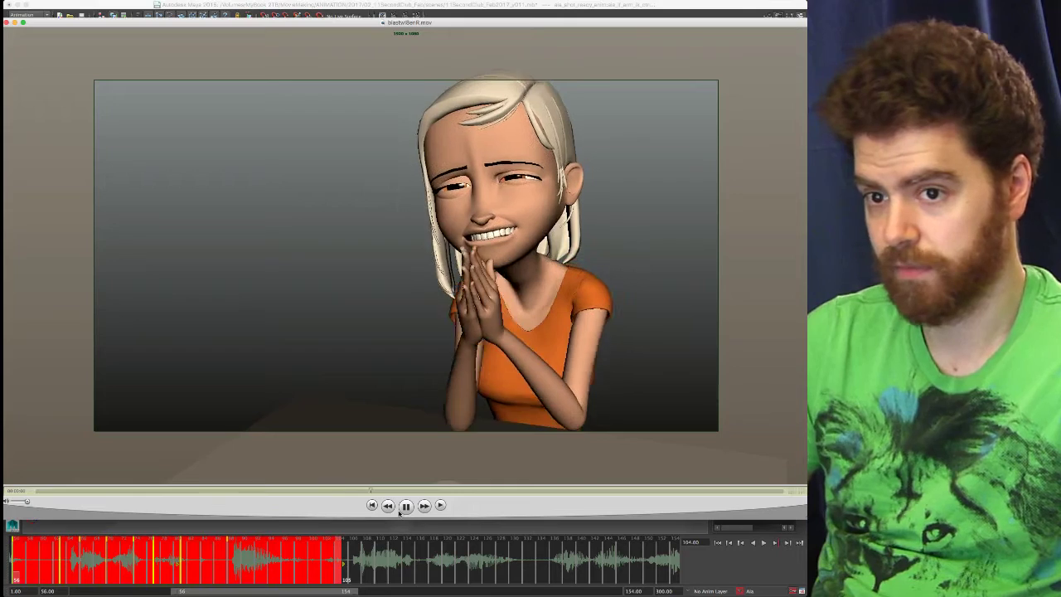
{"action": "key", "text": "XF86AudioRaiseVolume"}
{"action": "key", "text": "XF86AudioRaiseVolume"}
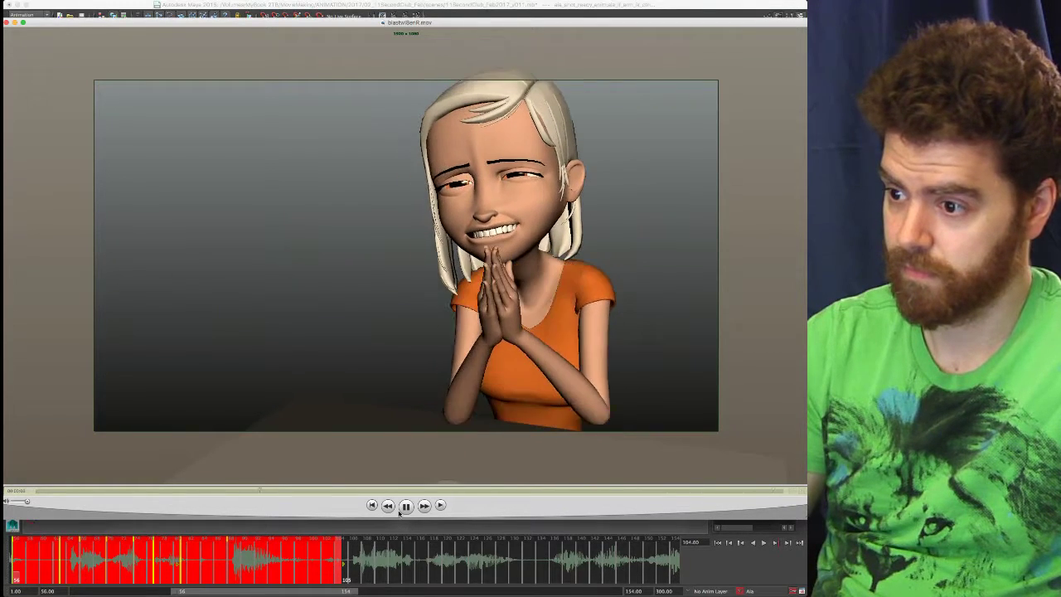
{"action": "left_click", "coordinate": [400, 511]}
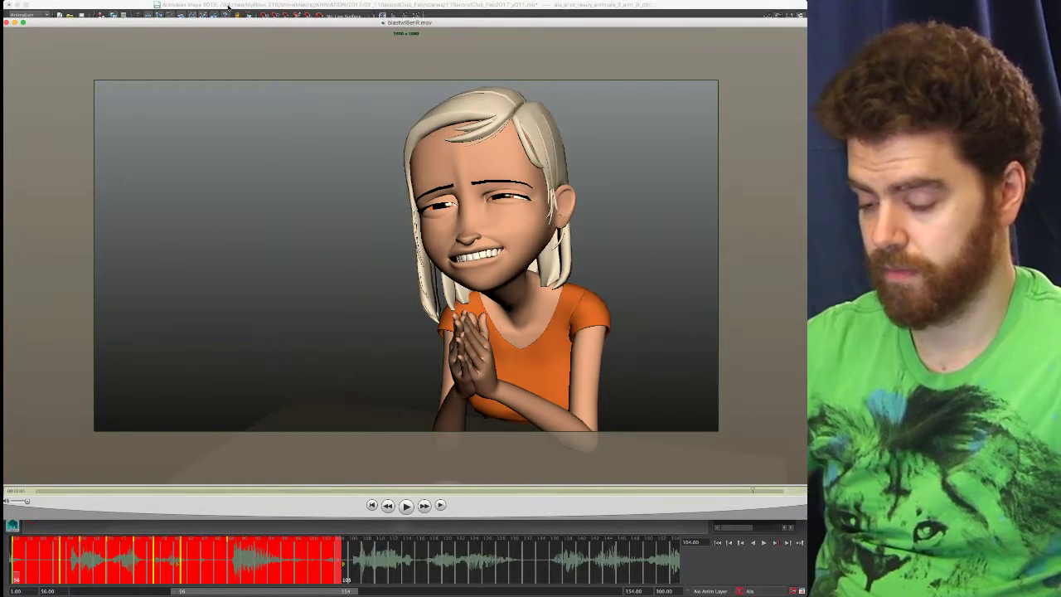
{"action": "key", "text": "space"}
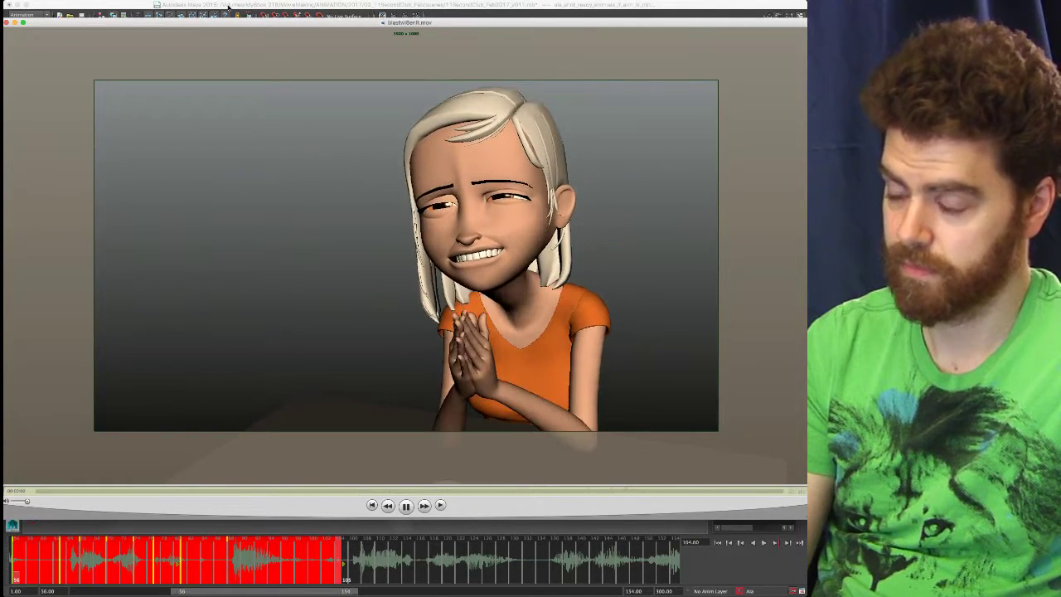
{"action": "key", "text": "space"}
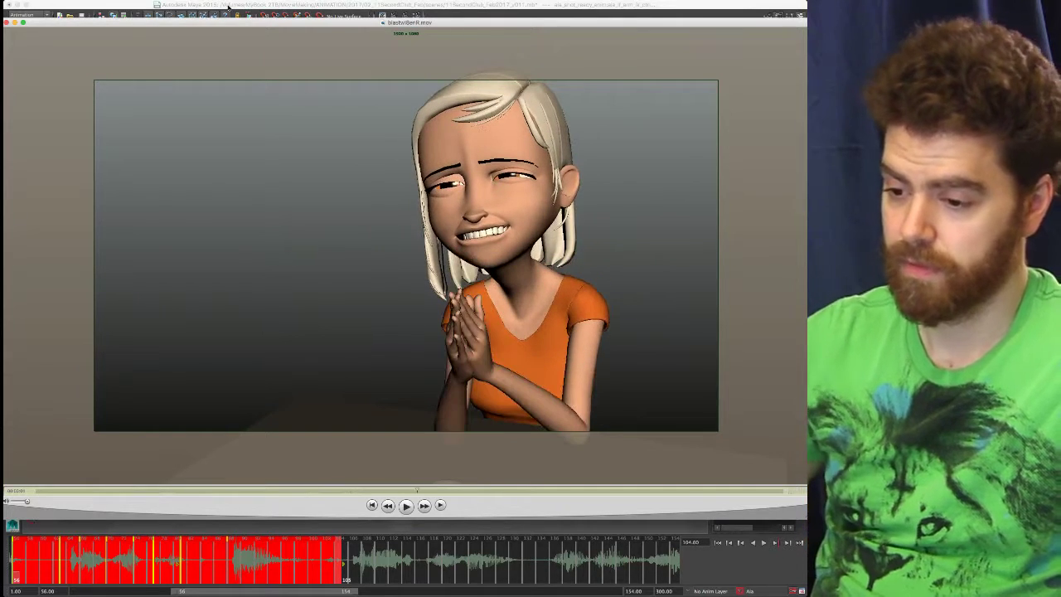
- Return to the Maya scene, go to frame 62 and bring the character picker beside the character
{"action": "left_click", "coordinate": [236, 4]}
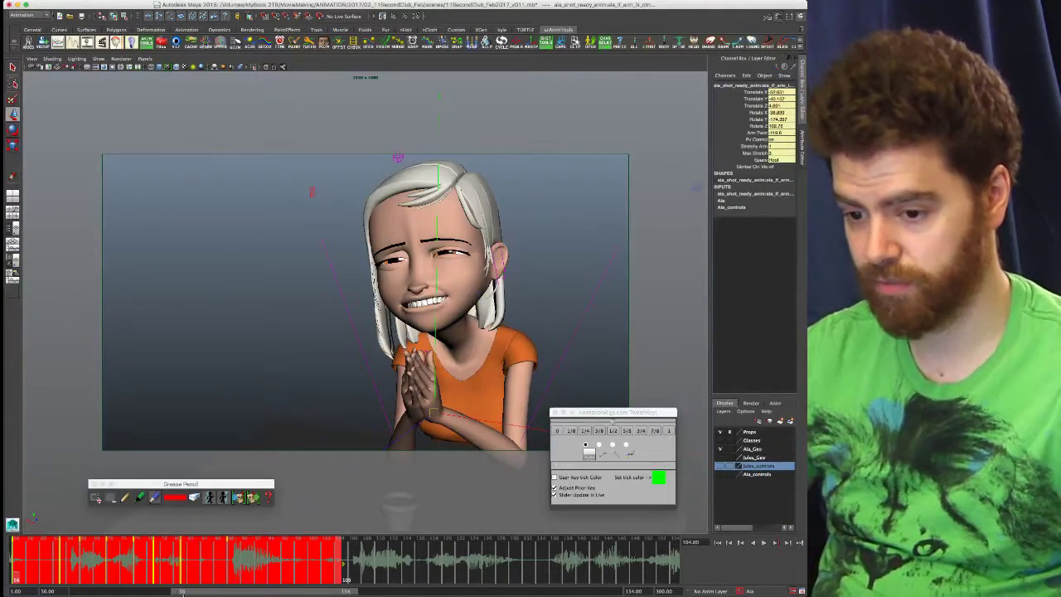
{"action": "left_click", "coordinate": [58, 563]}
{"action": "left_click_drag", "start_coordinate": [58, 562], "coordinate": [62, 563]}
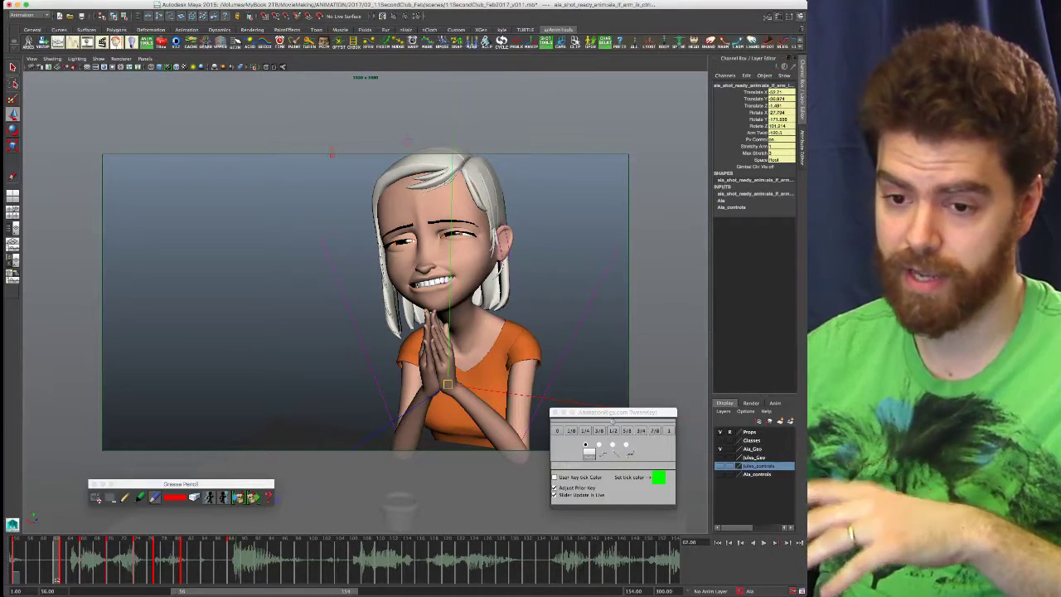
{"action": "left_click_drag", "start_coordinate": [2, 332], "coordinate": [188, 78]}
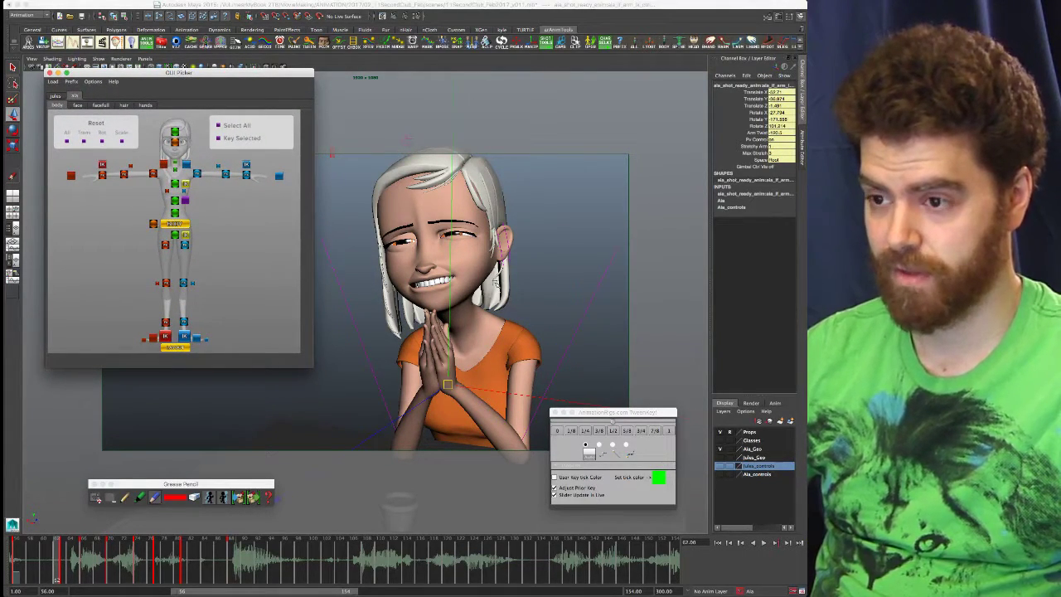
{"action": "left_click_drag", "start_coordinate": [238, 74], "coordinate": [226, 83]}
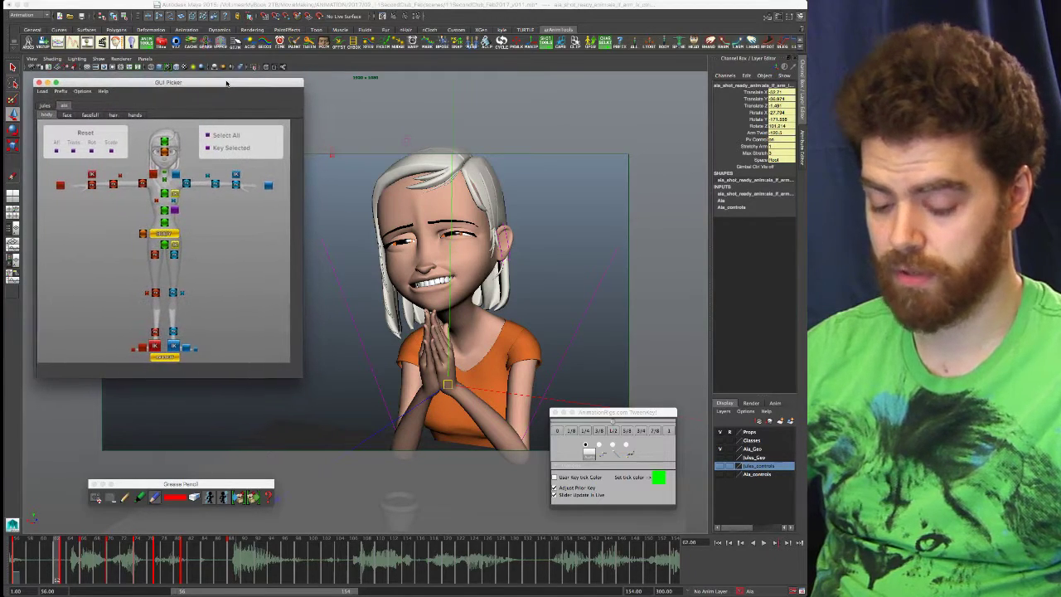